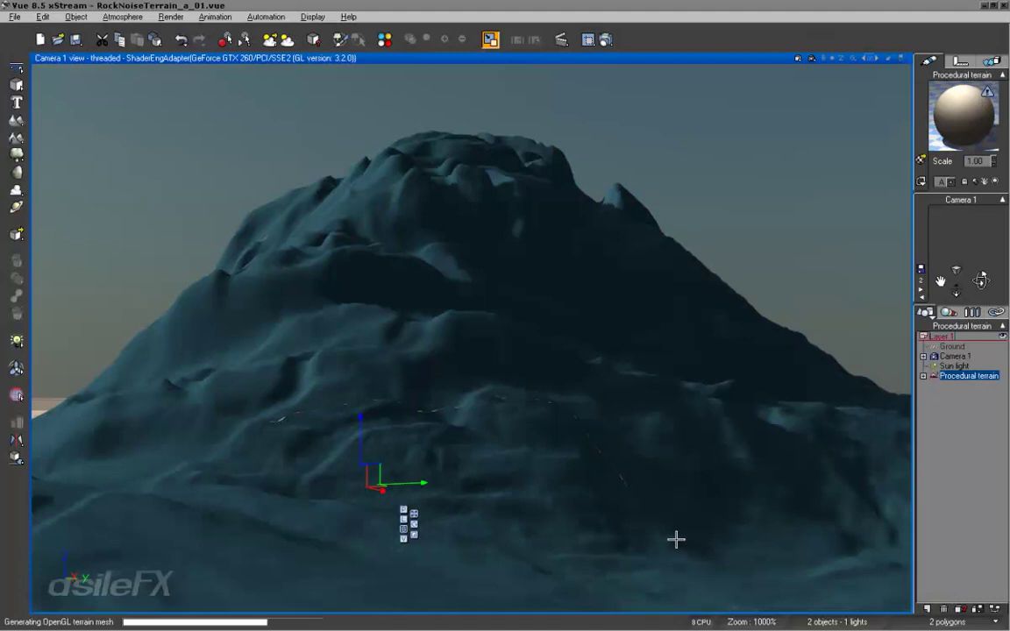
Open the procedural terrain for editing and compare its shape with Zero edges turned off and on again.
double_click(676, 538)
right_drag(347, 348, 338, 339)
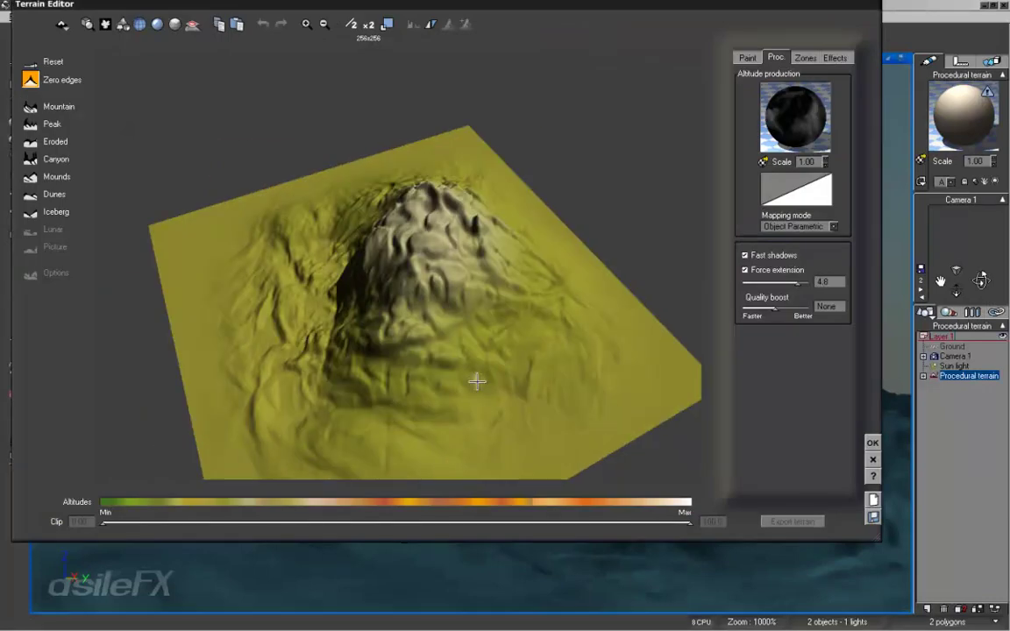
drag(478, 384, 506, 305)
click(30, 80)
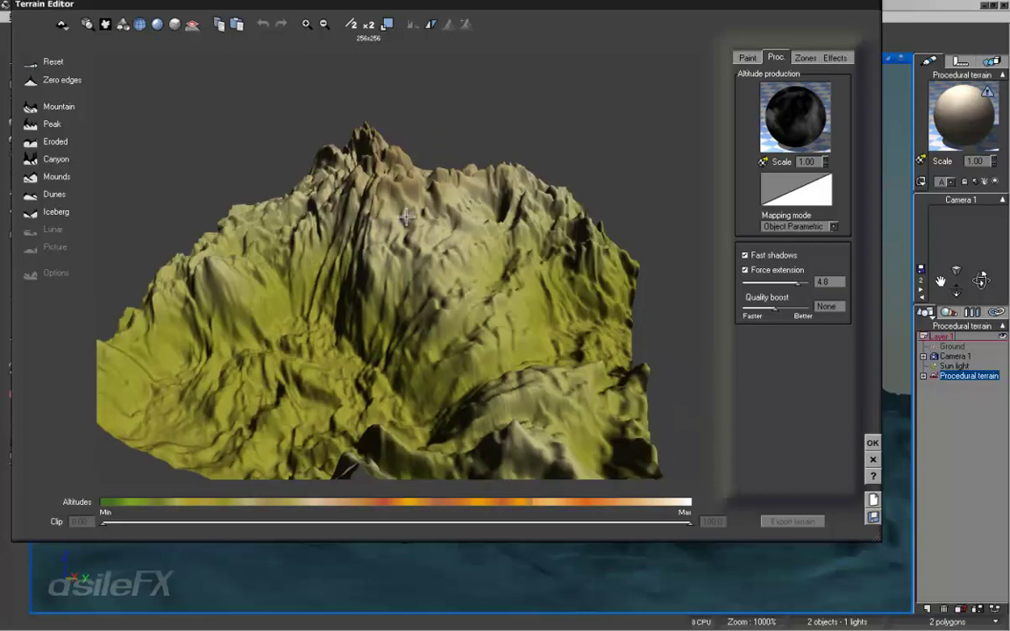
drag(512, 293, 420, 297)
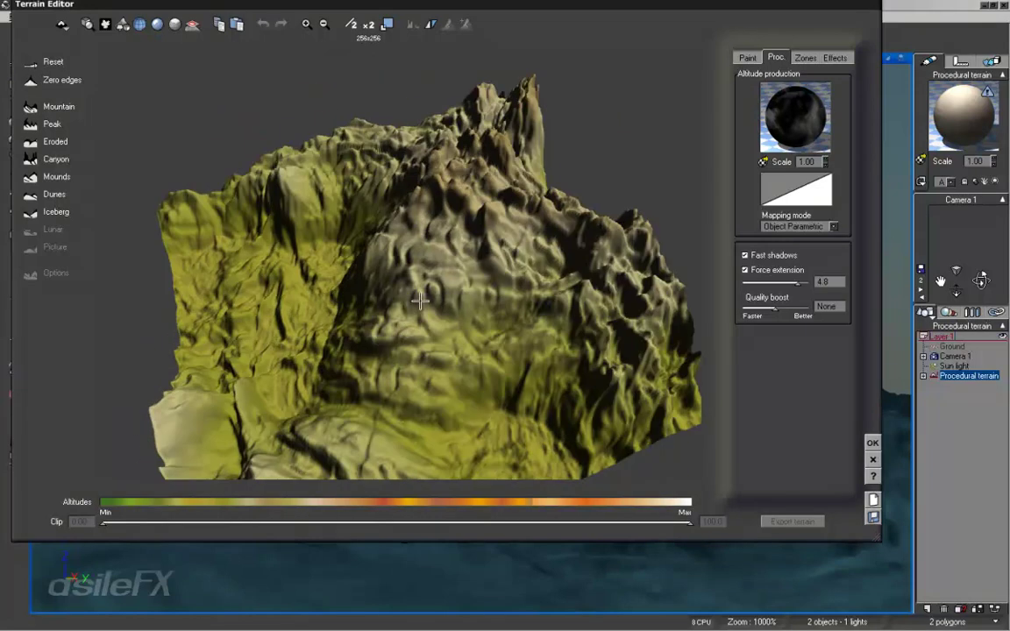
click(31, 80)
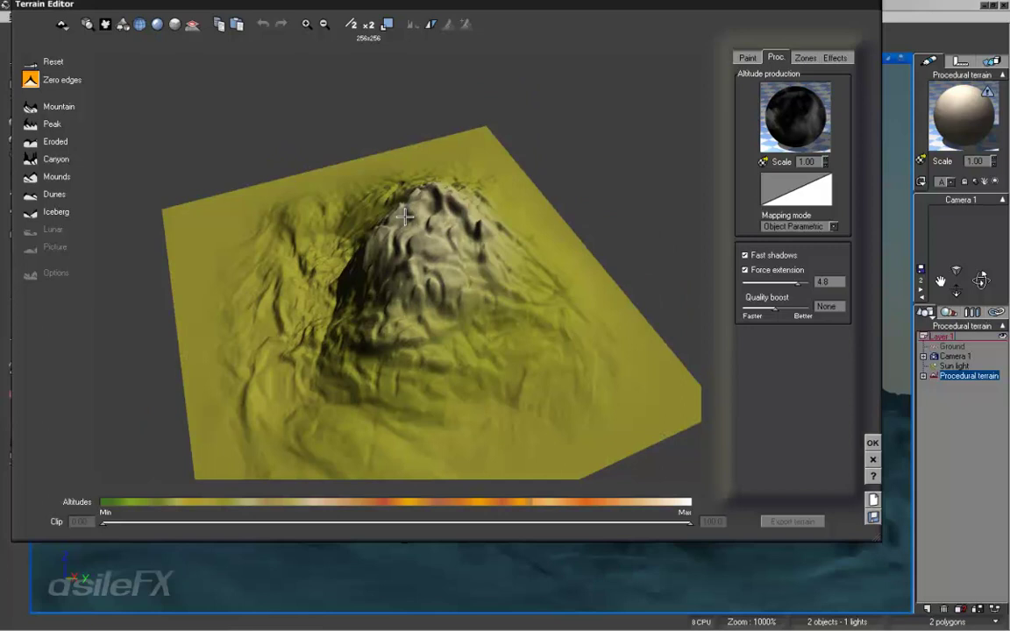
Inspect the zero-edged mountain from several angles in the terrain preview, and close the Terrain Editor.
drag(404, 216, 508, 211)
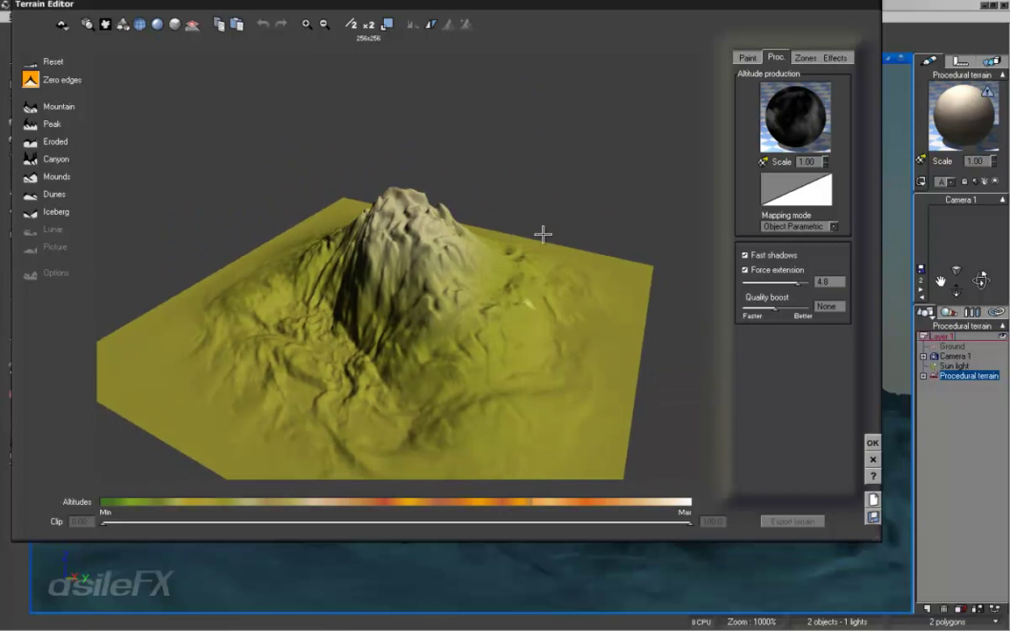
mouse_move(562, 282)
mouse_down()
mouse_move(541, 275)
mouse_move(551, 263)
mouse_up()
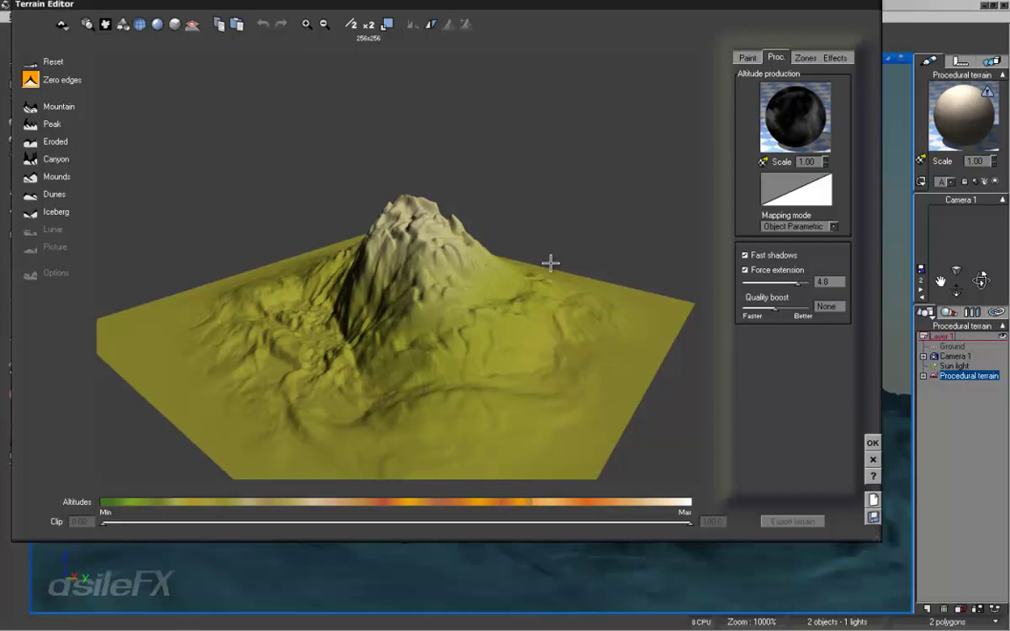
drag(550, 262, 511, 260)
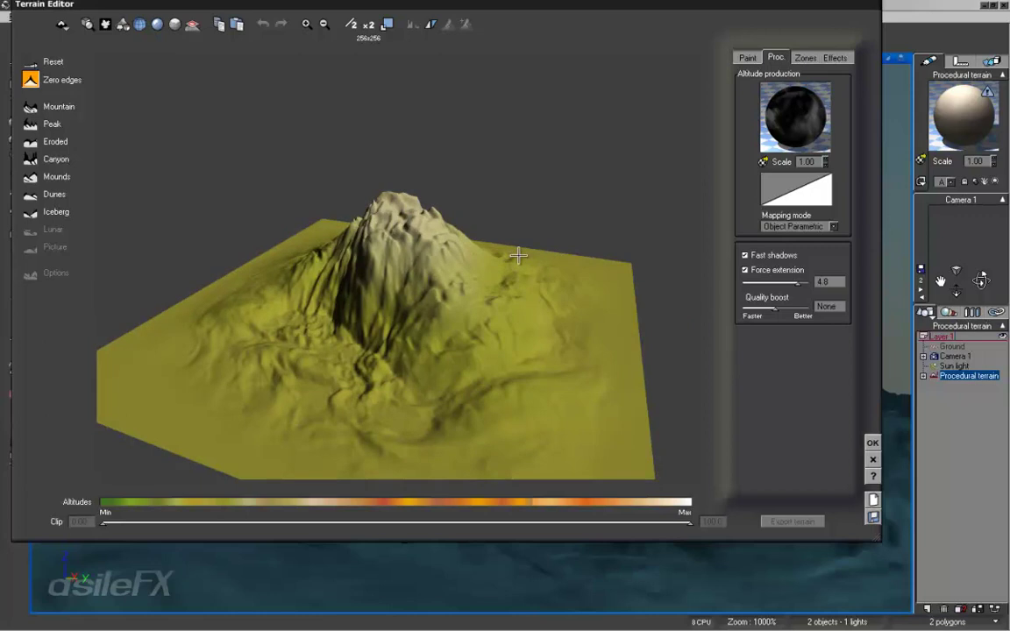
drag(491, 295, 502, 320)
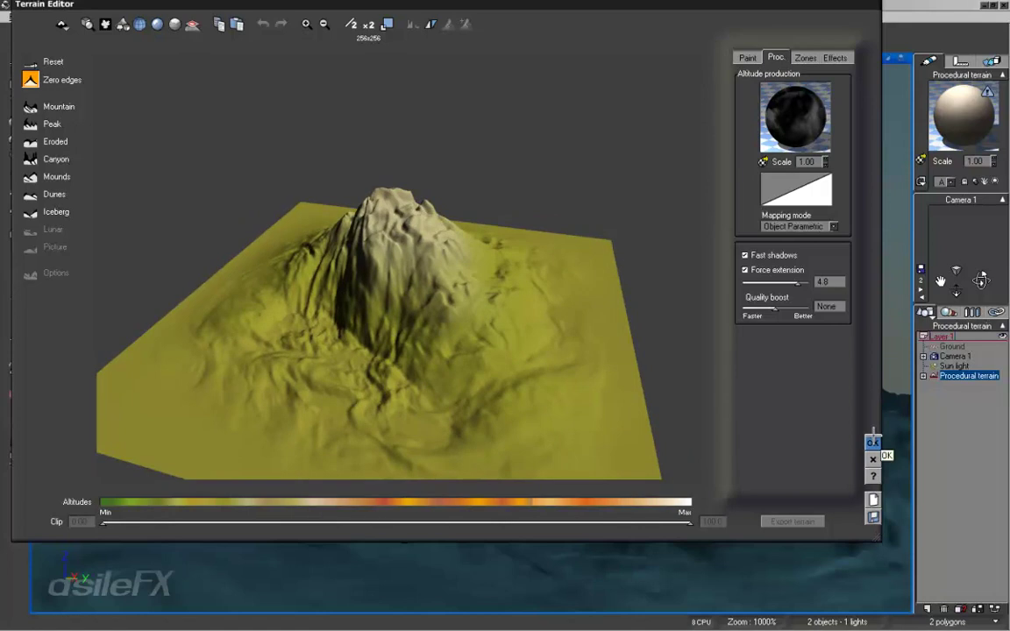
click(873, 443)
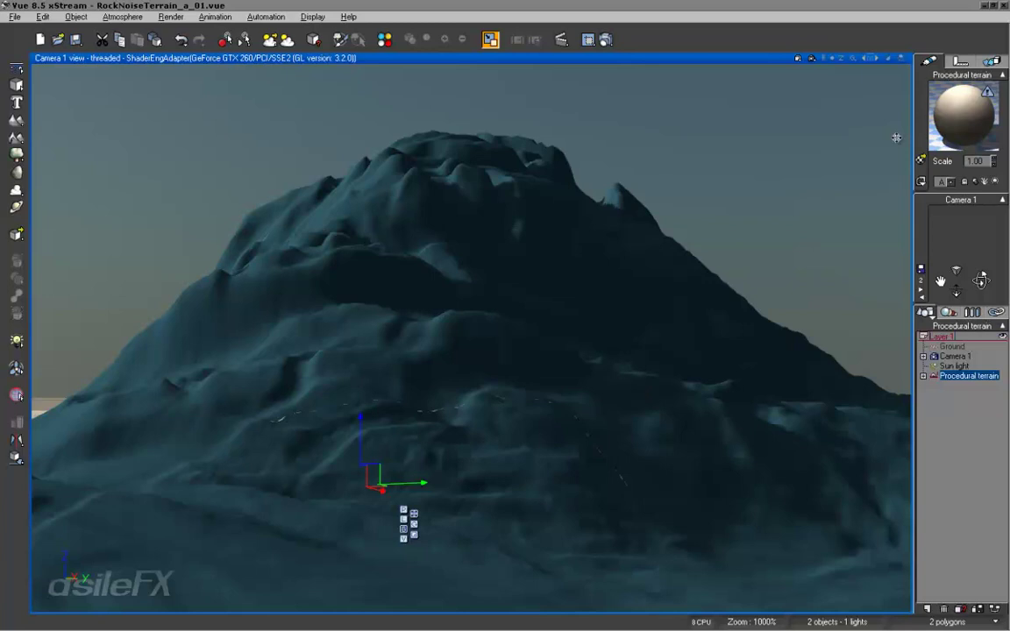
right_click(956, 112)
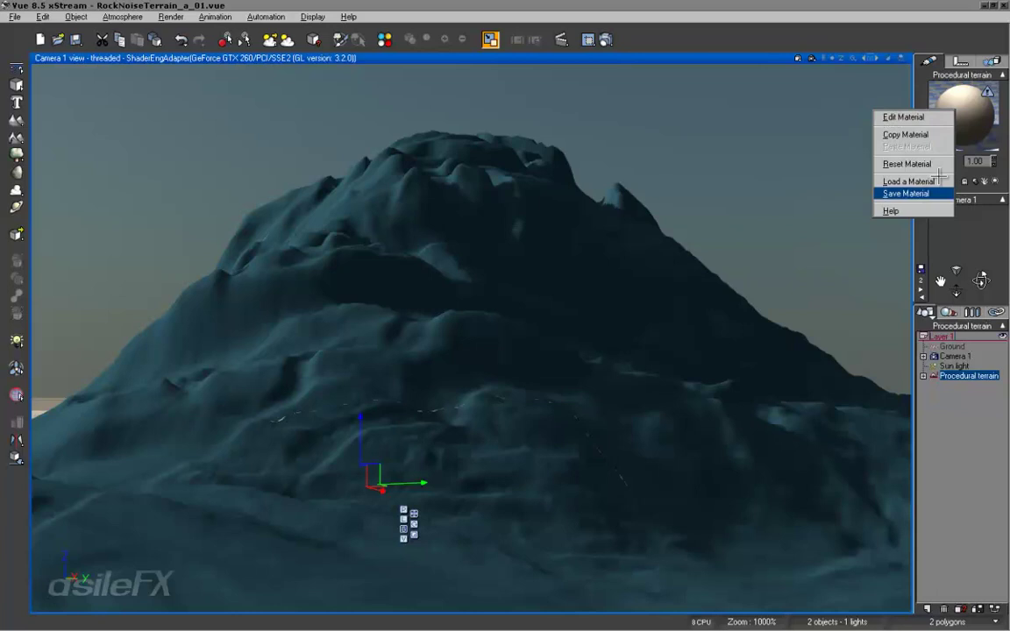
click(601, 5)
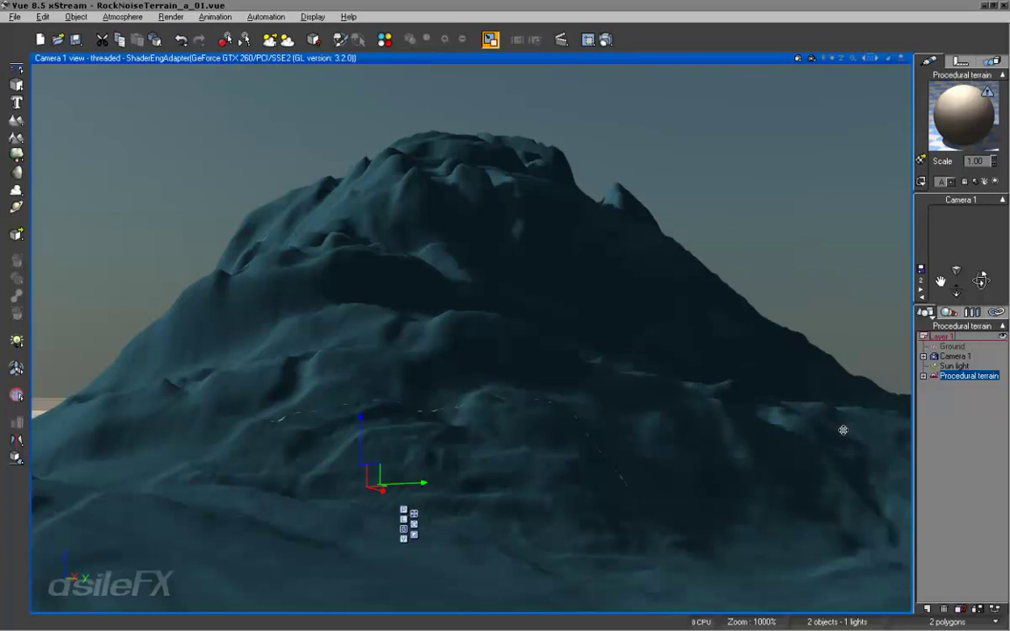
click(845, 368)
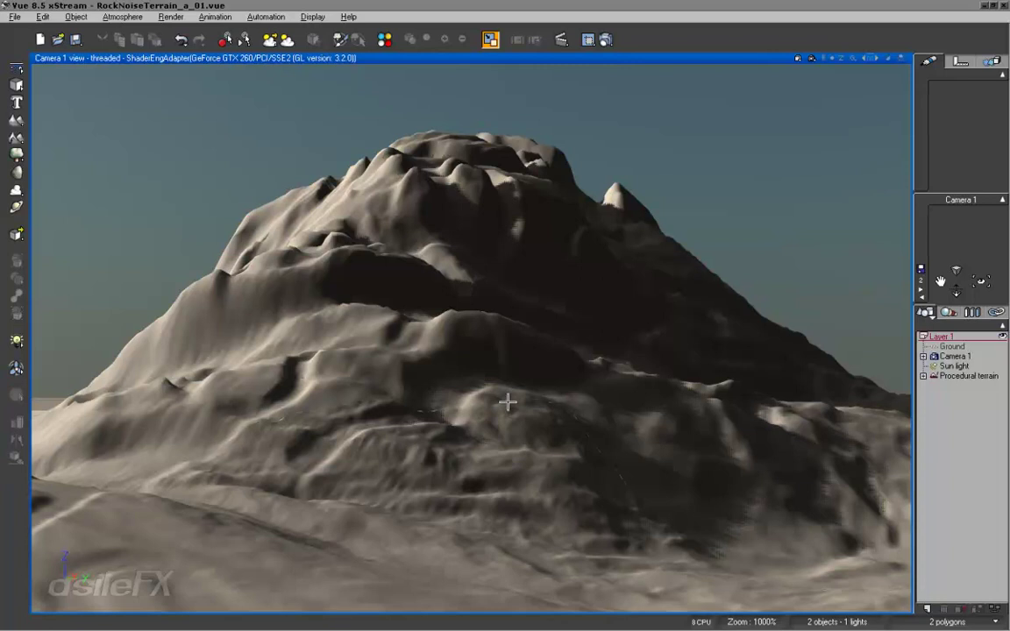
Reopen the procedural terrain in an enlarged Terrain Editor and turn off Zero edges.
click(568, 343)
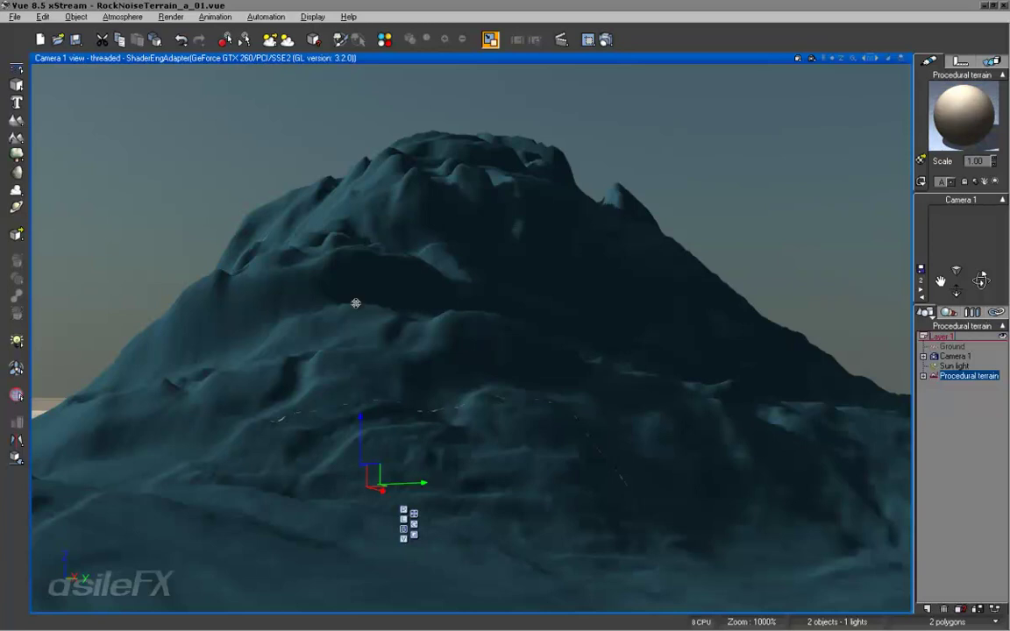
double_click(422, 321)
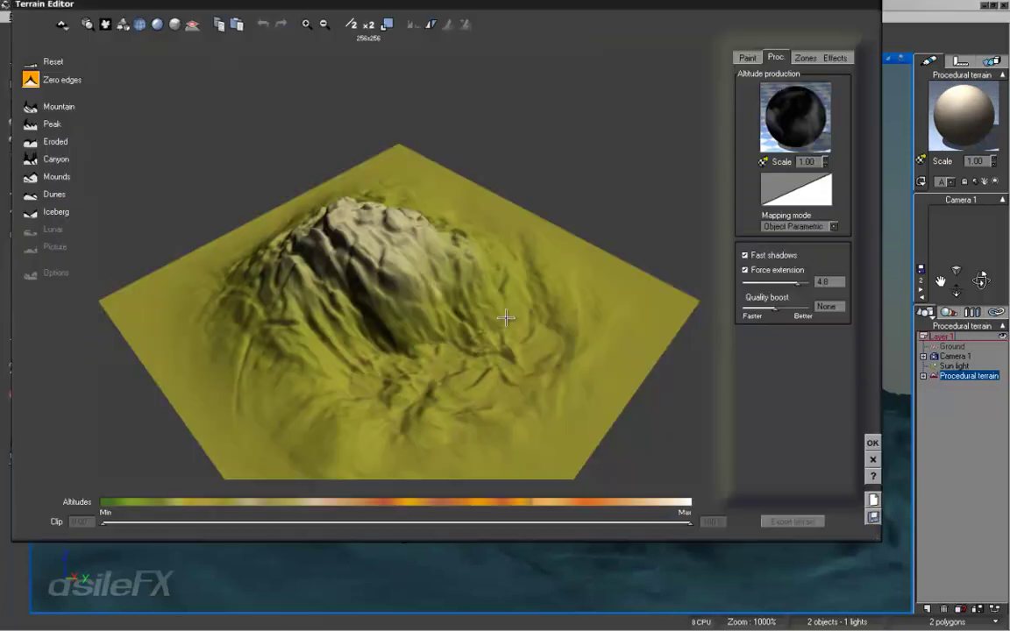
drag(883, 545, 1004, 627)
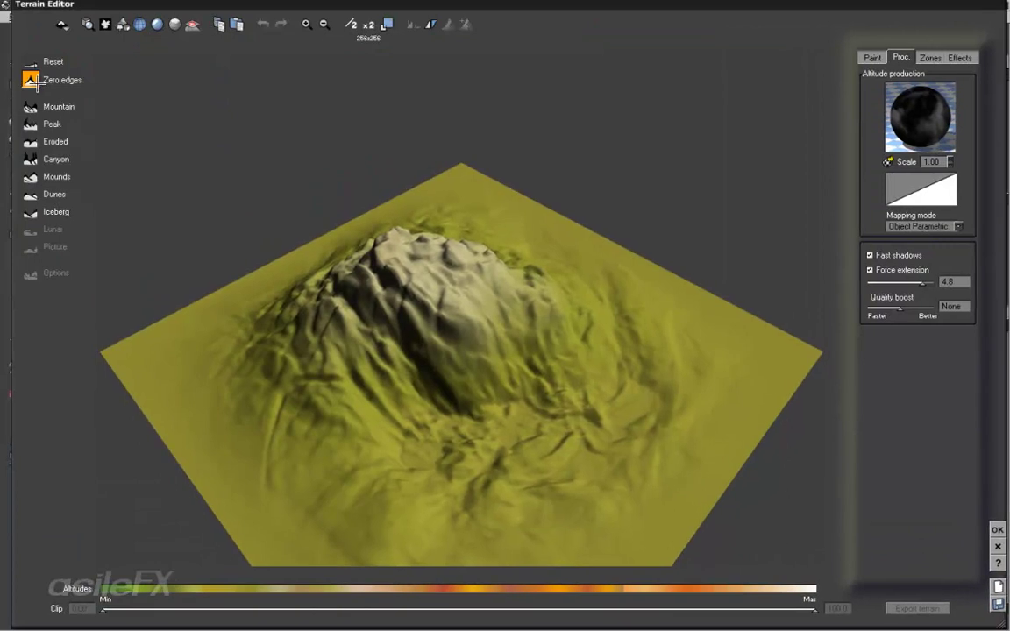
drag(3, 3, 1, 7)
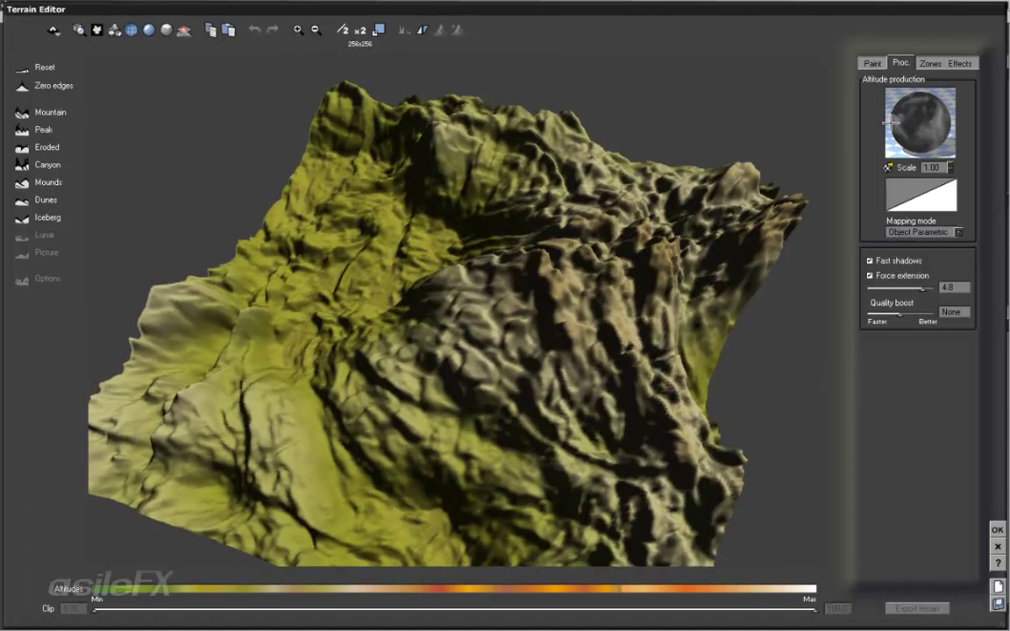
Open the terrain's altitude production function for editing and move the Function Editor up to show its node graph.
right_click(952, 122)
click(879, 117)
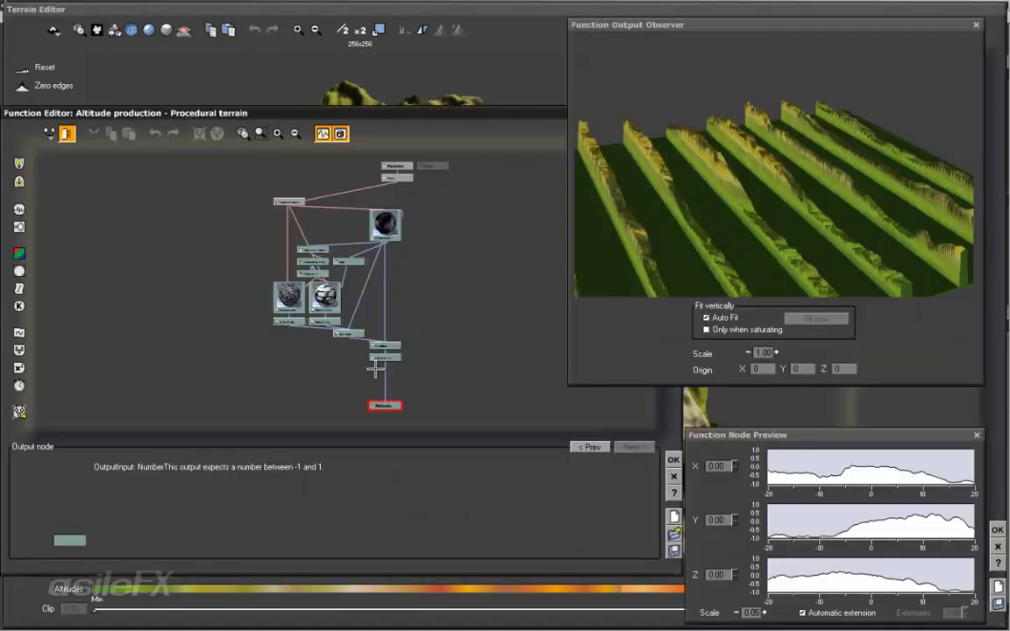
middle_drag(404, 351, 379, 297)
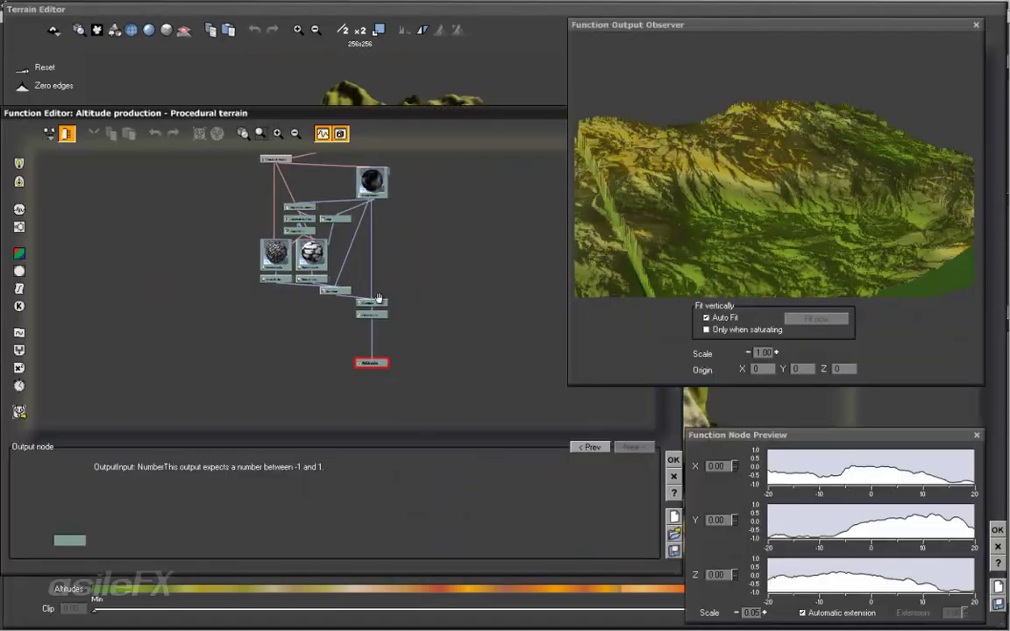
drag(368, 307, 369, 272)
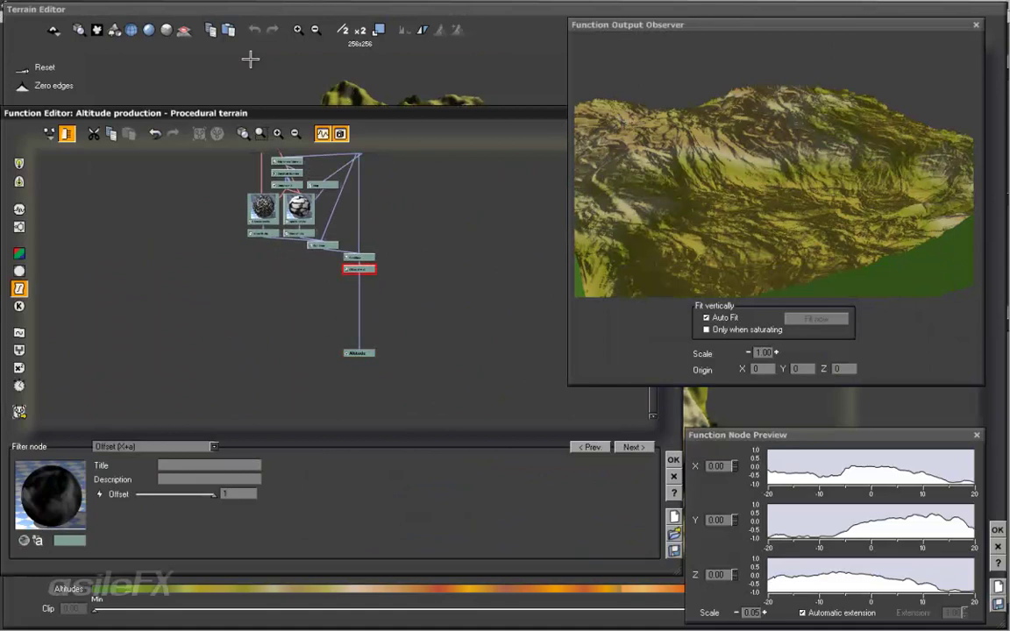
drag(291, 85, 324, 25)
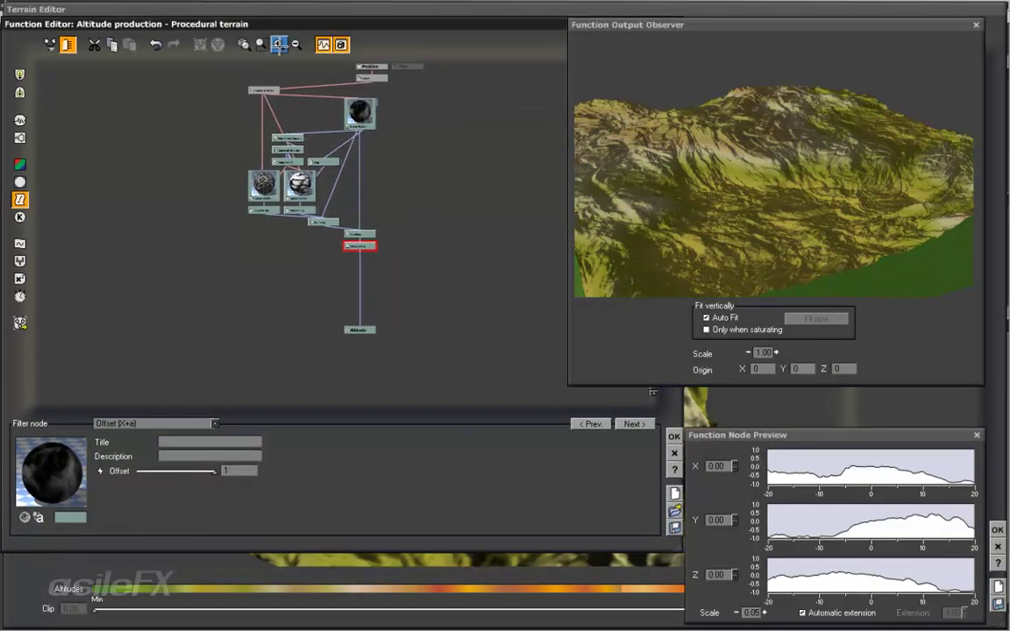
Examine the settings of the Grainy Fractal node and the two Sparse cracks nodes in the altitude graph.
click(279, 44)
middle_drag(422, 154, 422, 302)
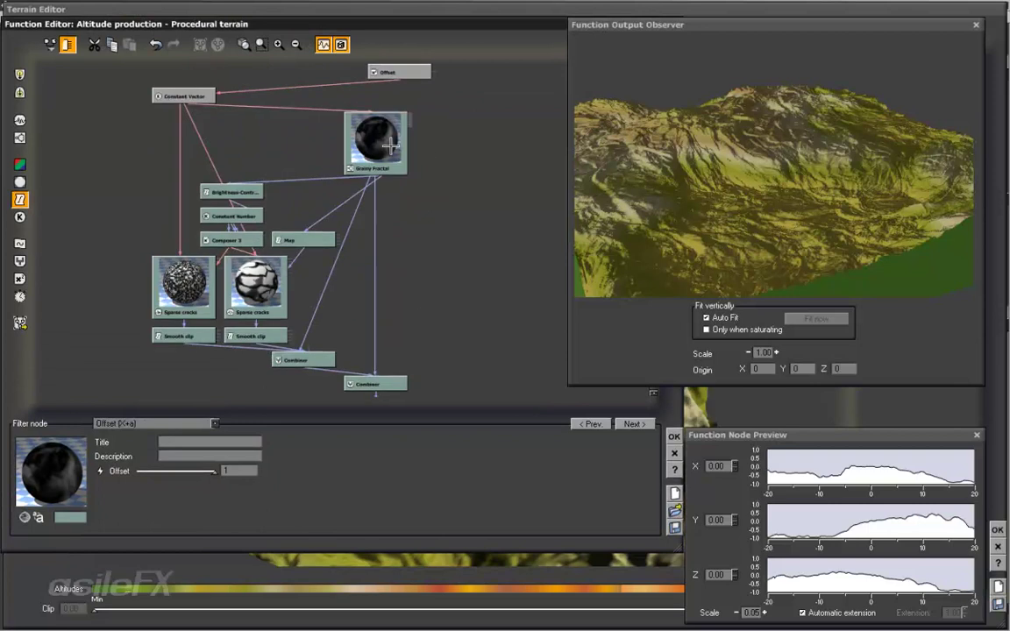
click(353, 132)
mouse_move(417, 317)
mouse_down()
mouse_move(438, 308)
mouse_move(419, 279)
mouse_move(423, 297)
mouse_up()
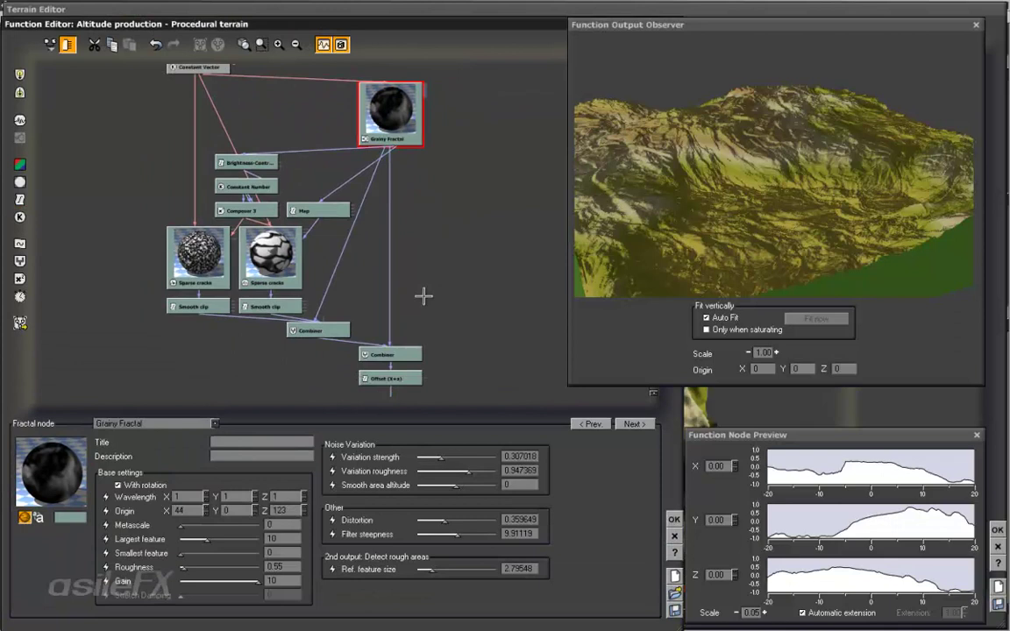
click(175, 229)
click(295, 248)
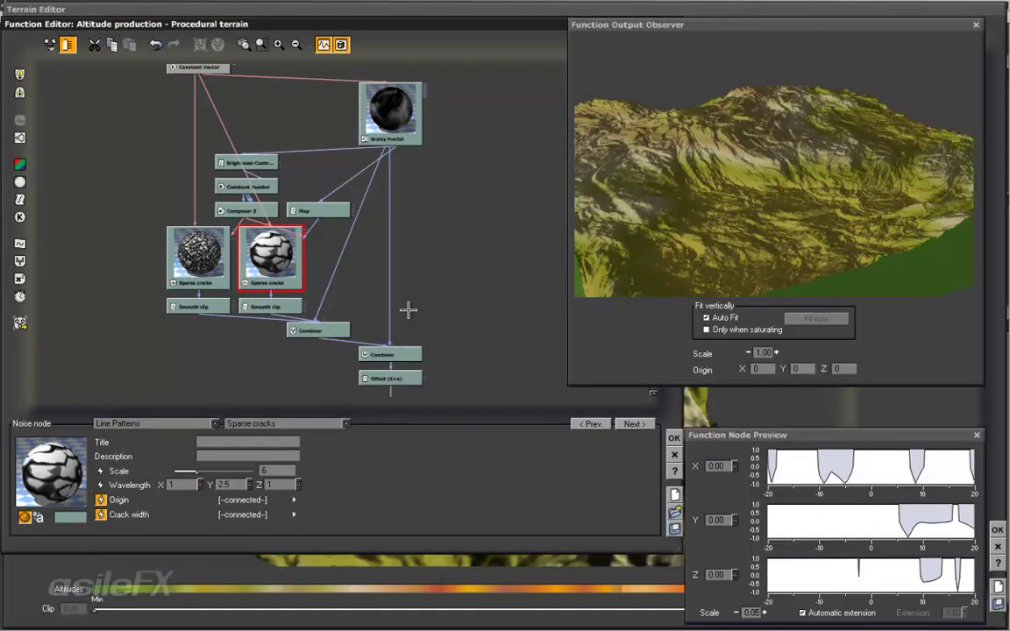
drag(409, 310, 446, 280)
click(280, 45)
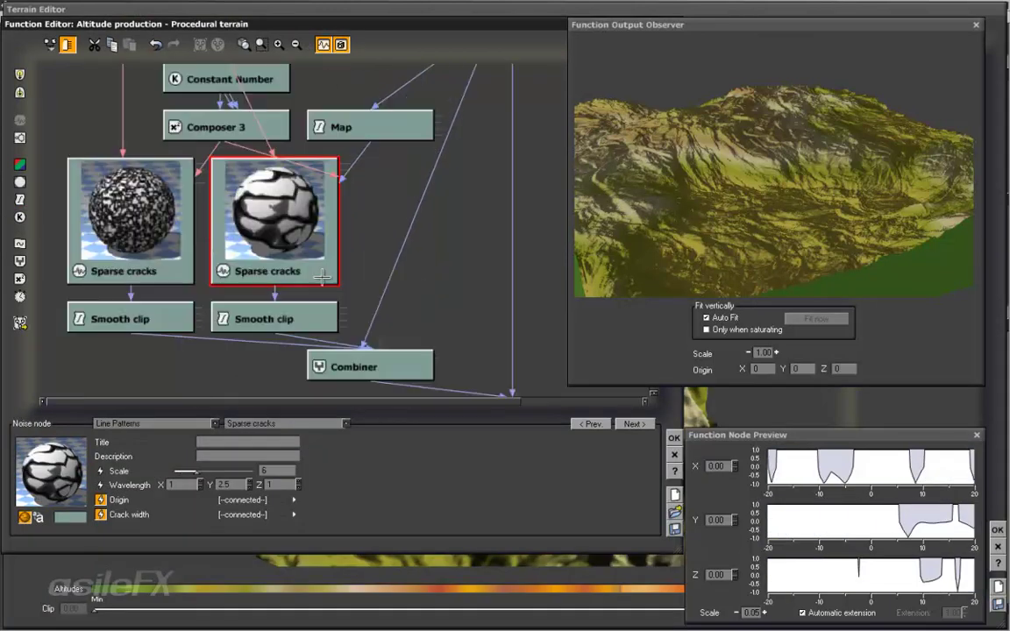
click(114, 216)
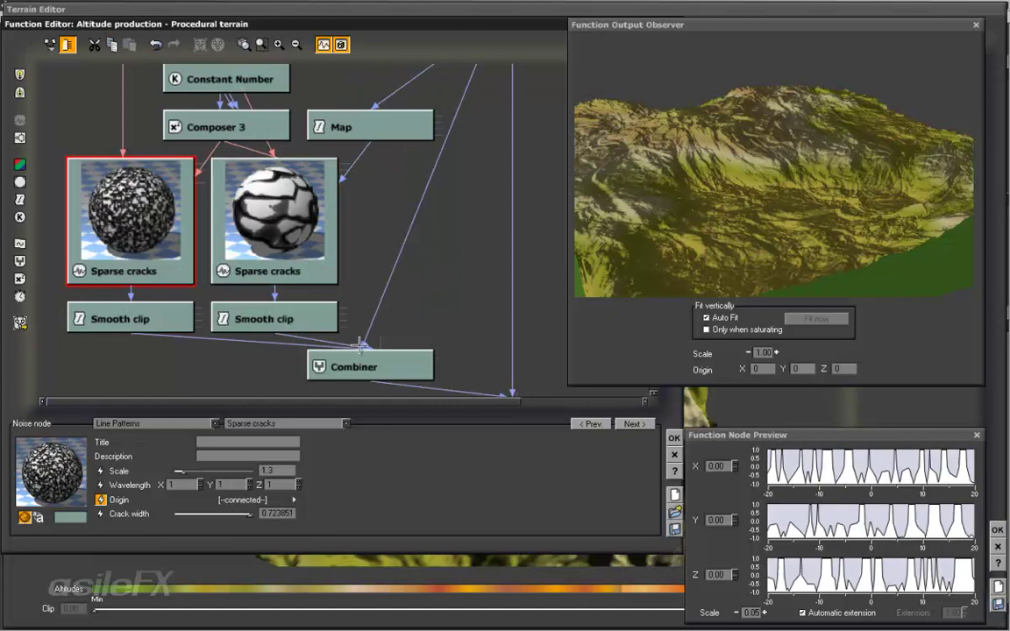
Reroute the Altitude output link from the Offset (X+a) node to the large-pattern Sparse cracks node.
click(361, 225)
right_drag(404, 302, 409, 282)
drag(376, 164, 386, 155)
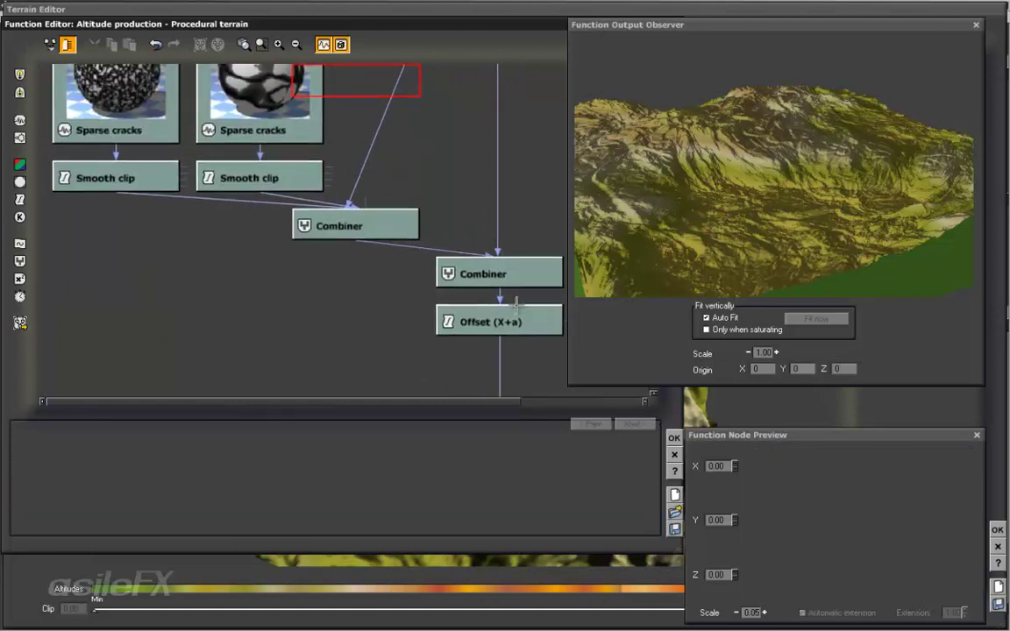
drag(500, 336, 225, 123)
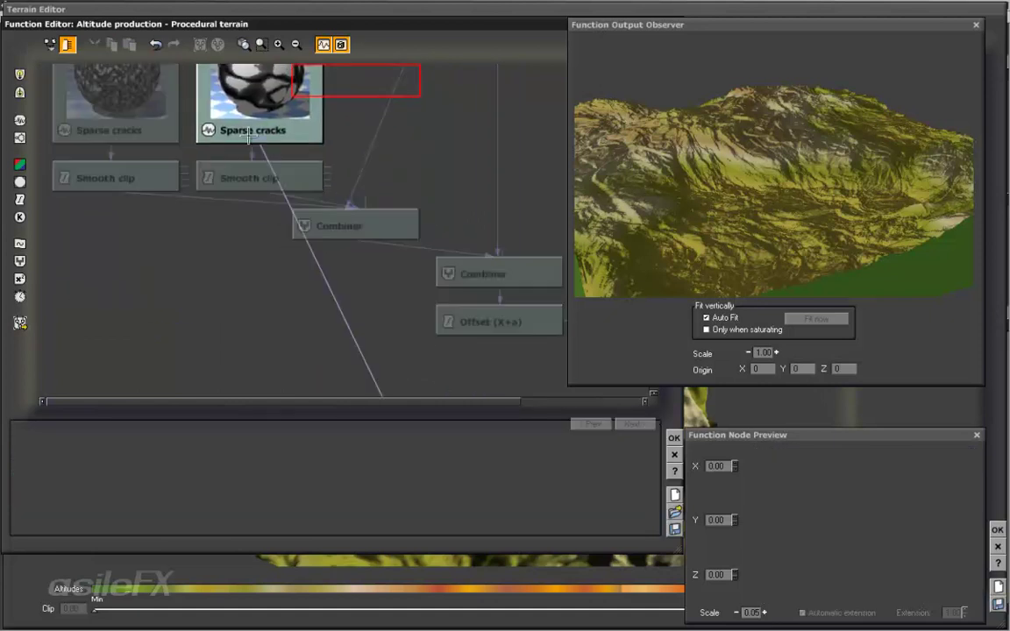
Set the Function Output Observer scale to 2 and view the crack relief from a closer, tilted angle.
drag(773, 165, 722, 299)
drag(786, 209, 768, 203)
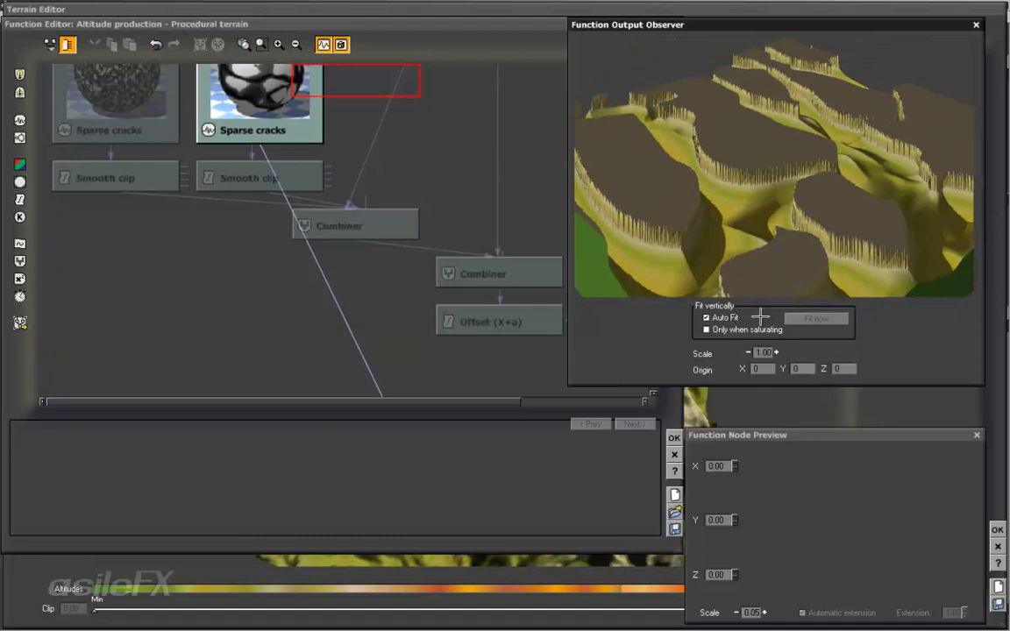
click(777, 353)
mouse_move(778, 189)
mouse_down()
mouse_move(794, 190)
mouse_move(769, 205)
mouse_up()
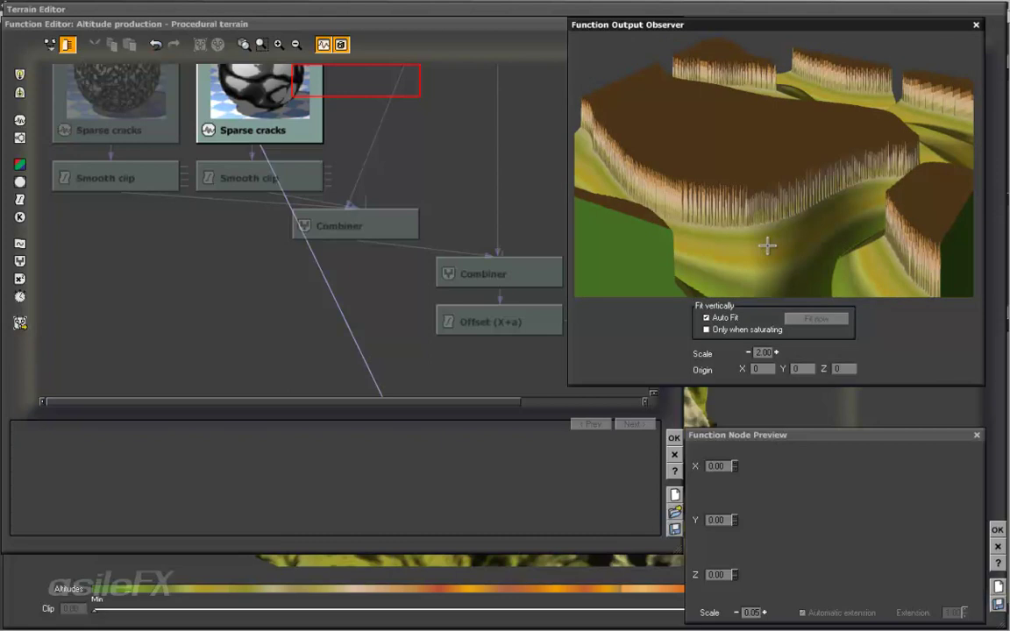
Examine the large-pattern Sparse cracks node's settings and connections, and view its relief from another side.
click(239, 99)
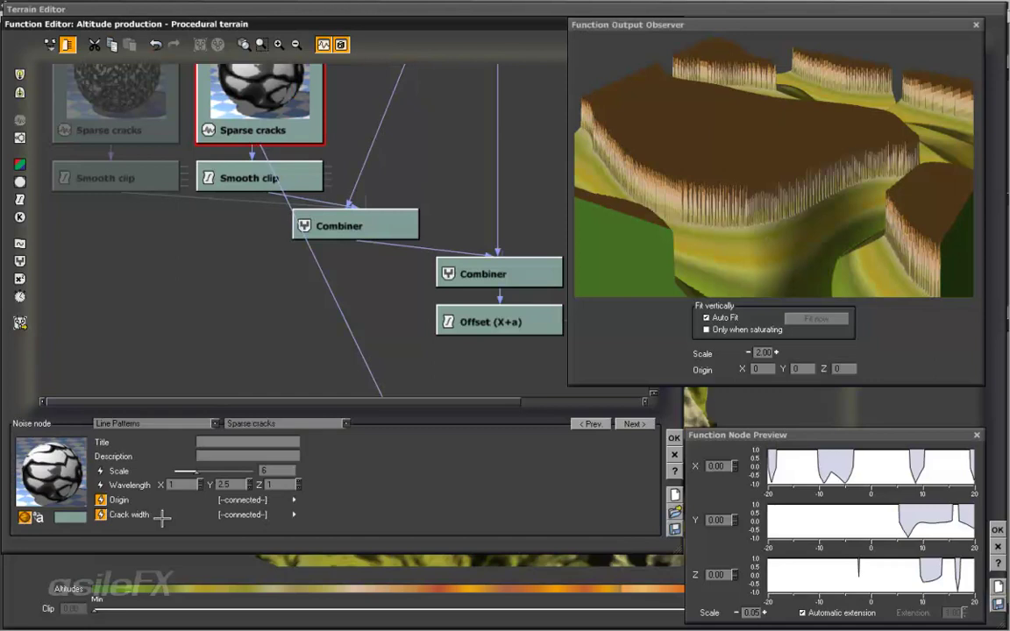
middle_drag(440, 96, 419, 225)
click(93, 200)
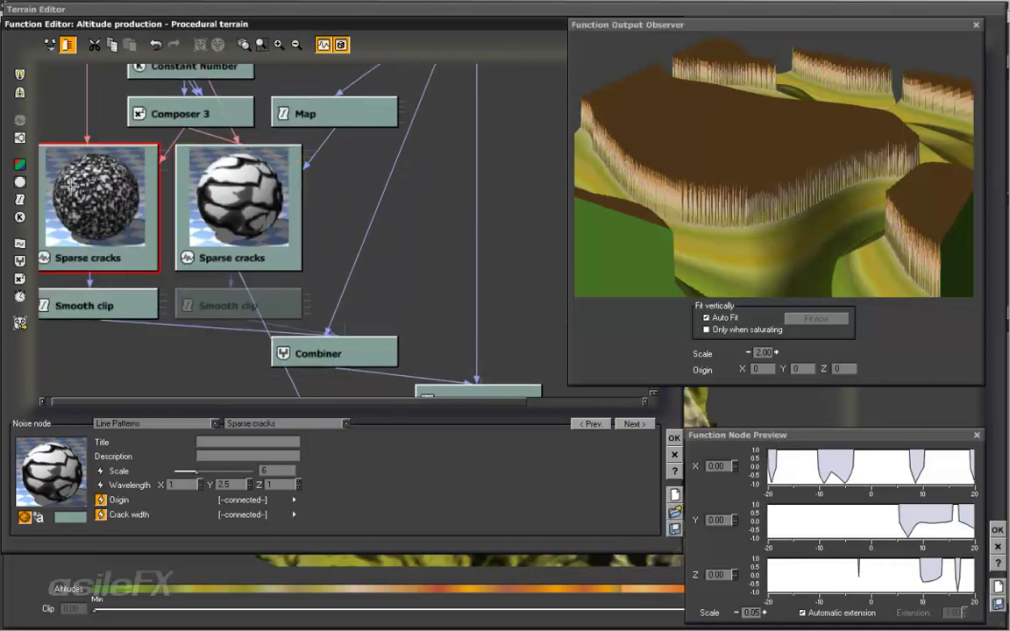
click(271, 231)
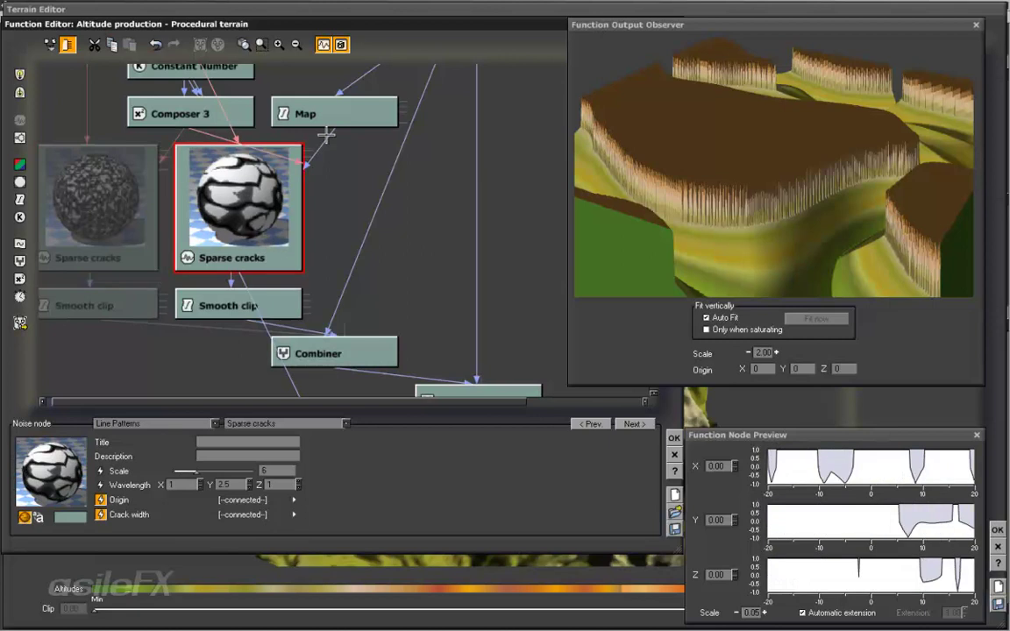
middle_drag(425, 186, 329, 322)
middle_drag(380, 255, 478, 129)
middle_drag(919, 161, 873, 181)
drag(873, 181, 677, 198)
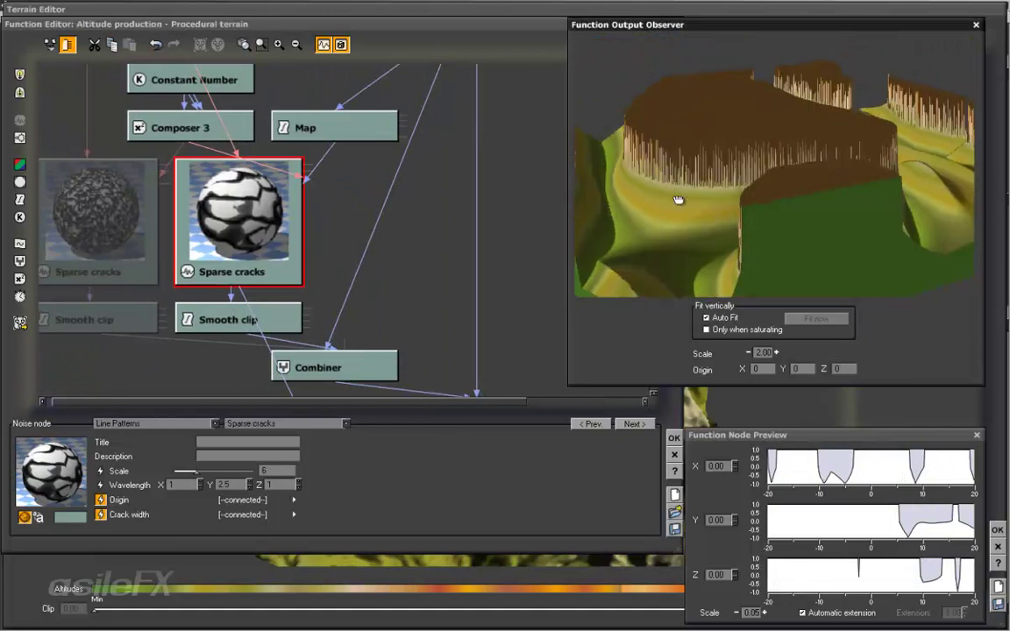
Reroute the Altitude output link to the Smooth clip node below the large-pattern Sparse cracks and view its relief from several angles.
click(221, 313)
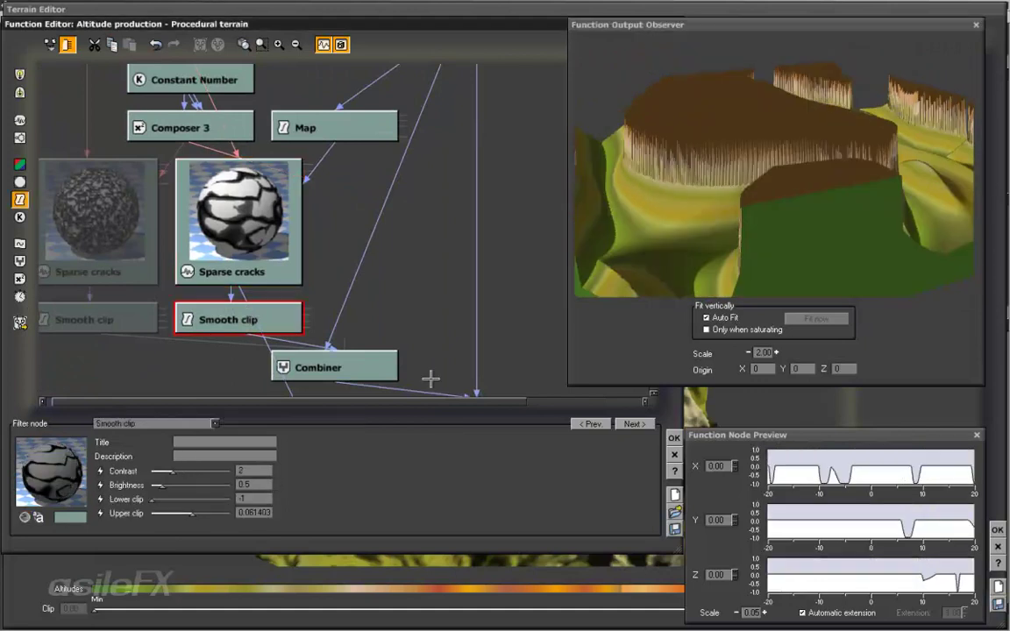
middle_drag(267, 318, 279, 284)
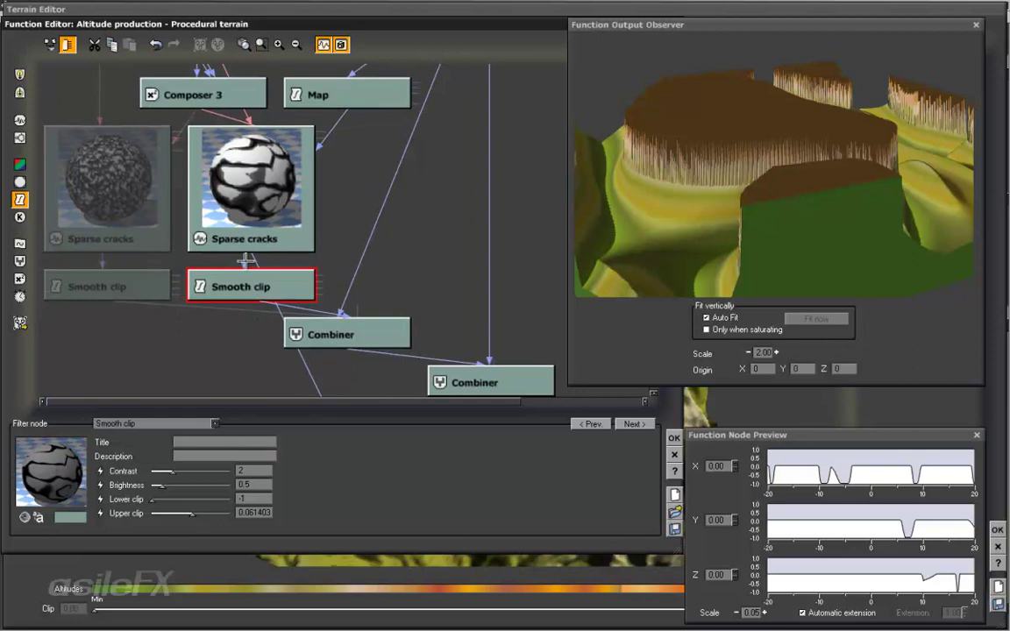
drag(256, 259, 259, 300)
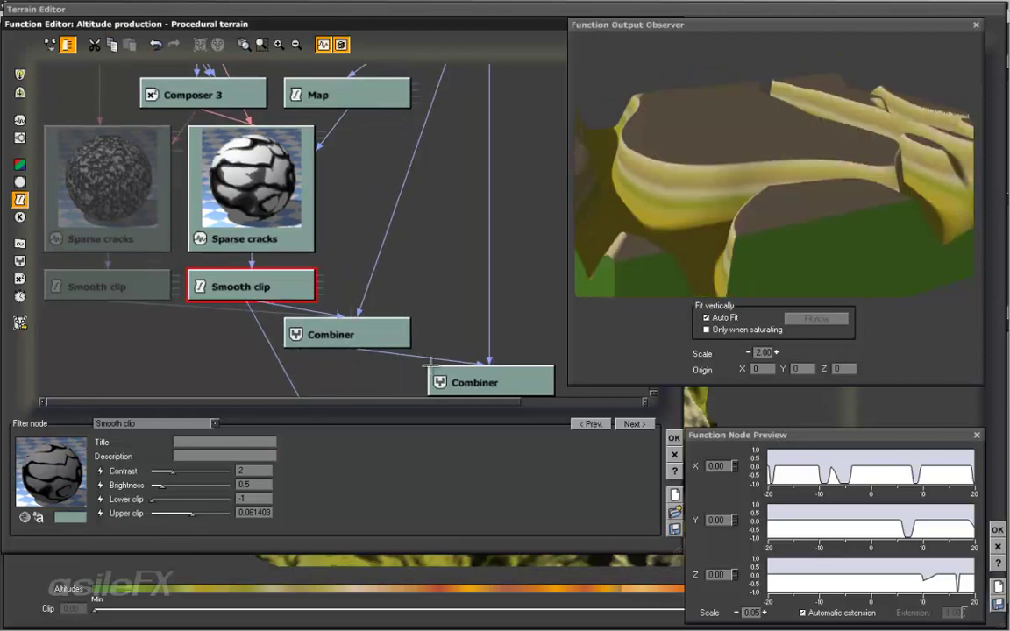
drag(696, 168, 876, 239)
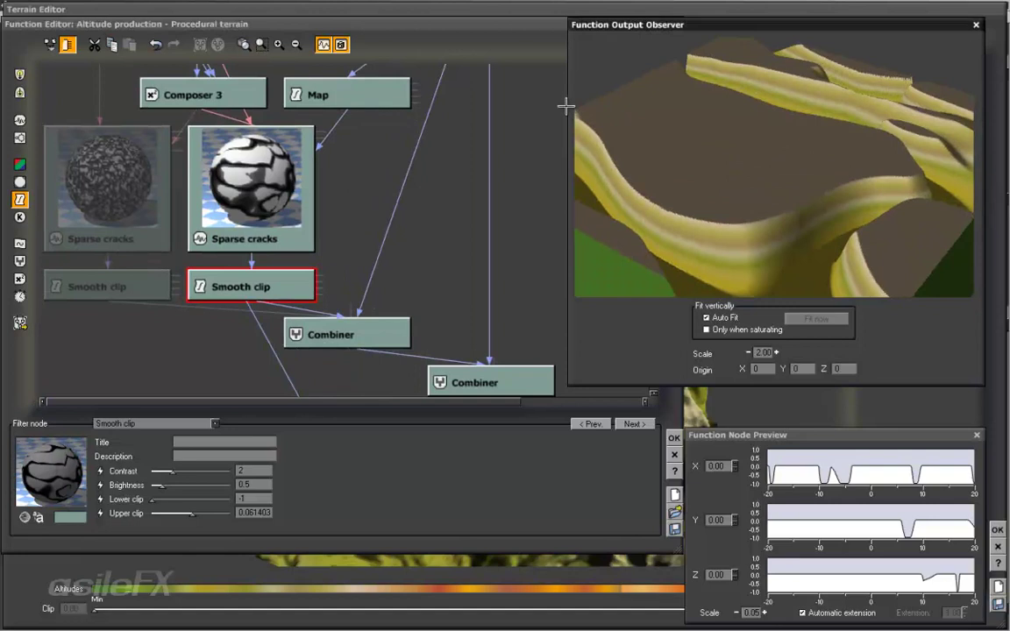
drag(785, 214, 746, 217)
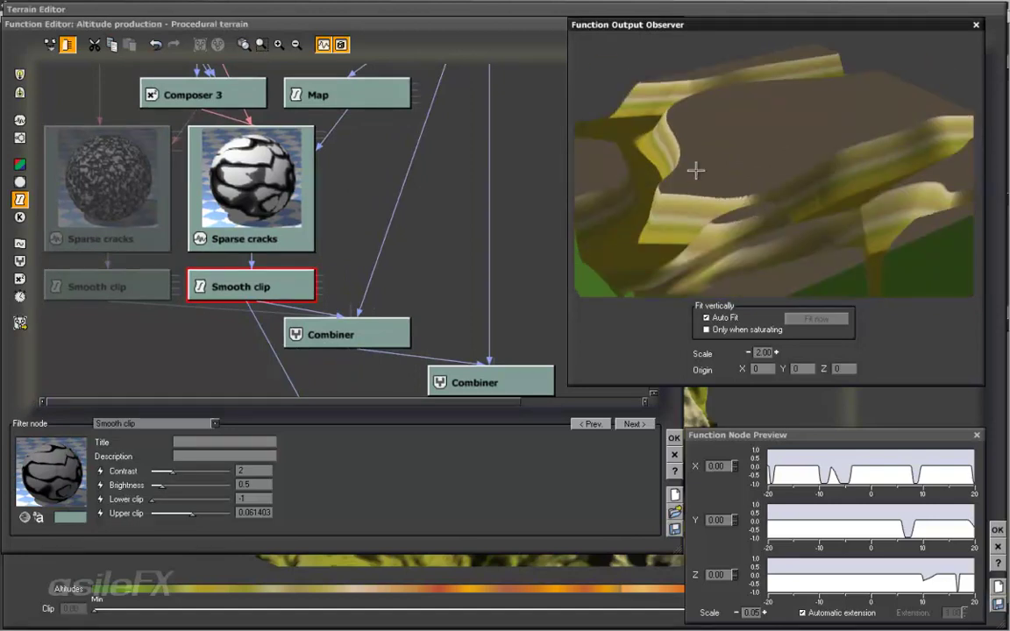
drag(719, 166, 715, 190)
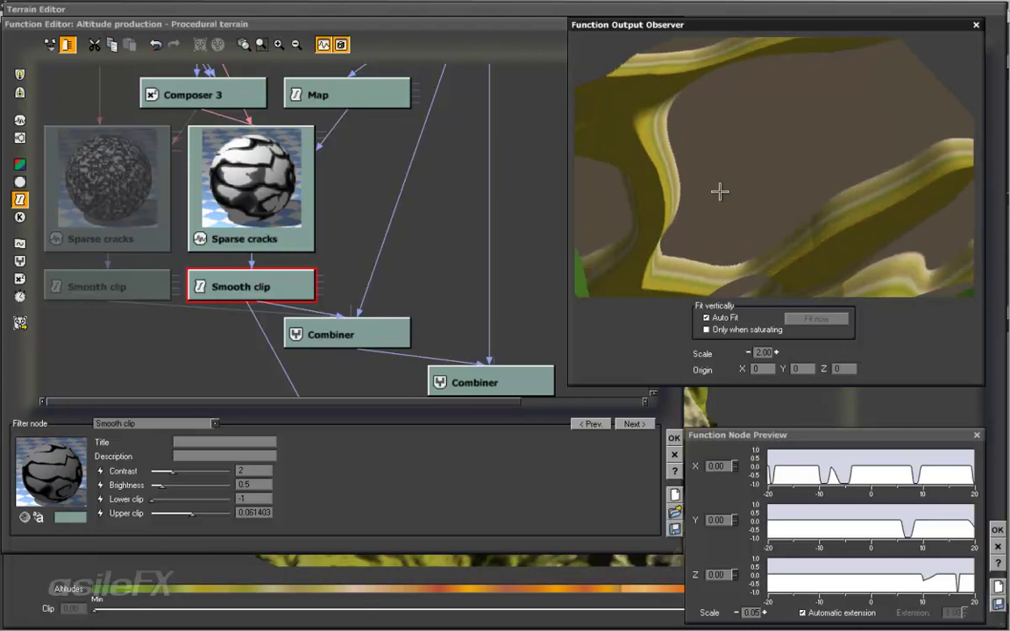
drag(848, 217, 796, 199)
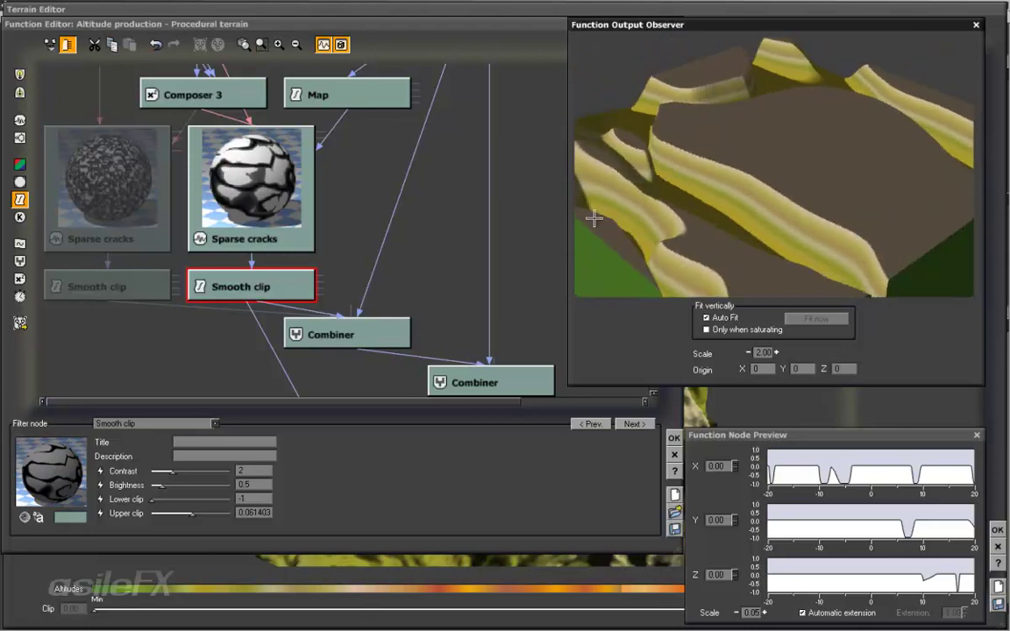
Reroute the Altitude output link to the Smooth clip node below the fine-pattern Sparse cracks and view its relief from another angle.
click(248, 305)
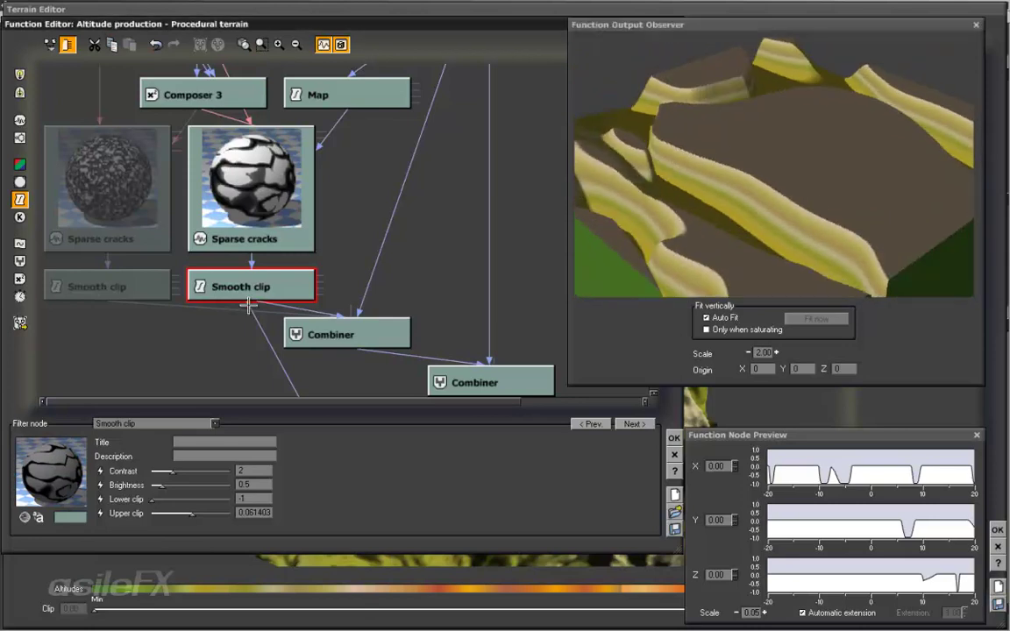
drag(247, 305, 103, 302)
drag(885, 161, 903, 140)
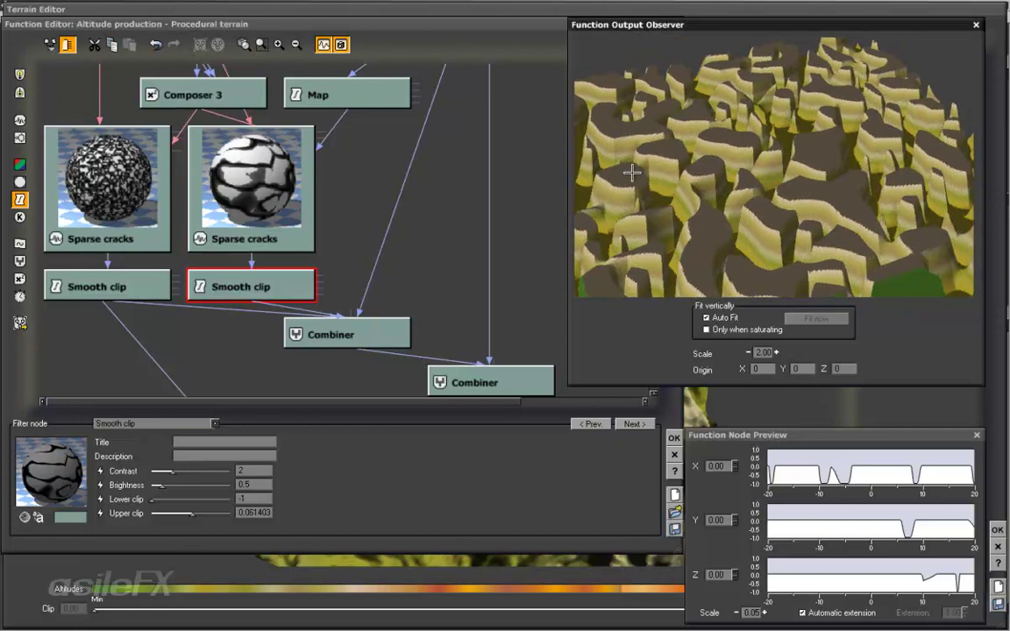
drag(803, 179, 796, 204)
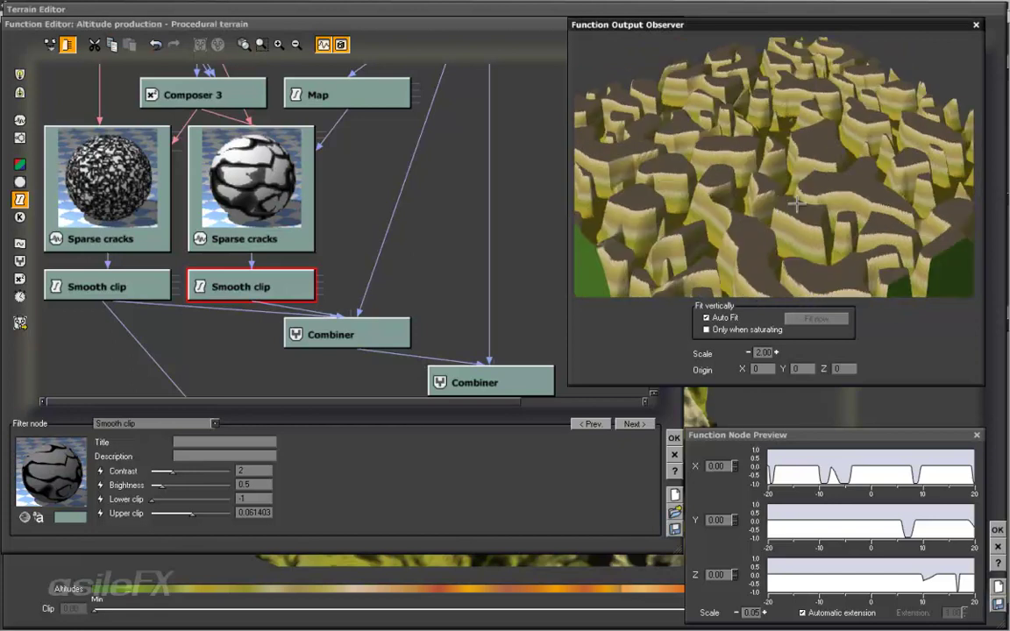
Reconnect the Altitude output to the Offset (X+a) node and view the combined terrain relief from another side.
click(105, 305)
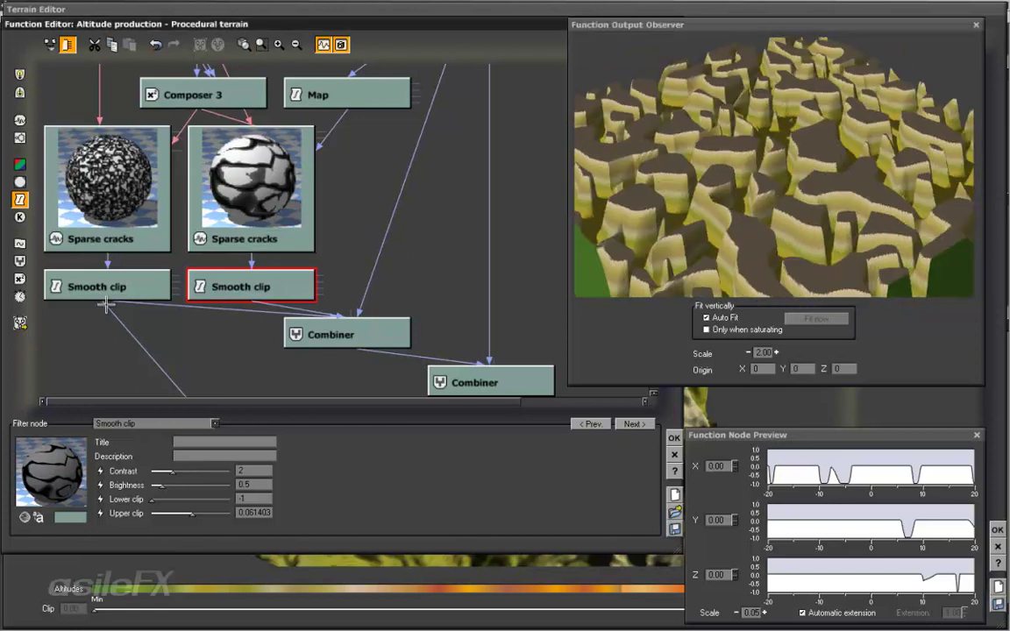
middle_drag(107, 312, 94, 176)
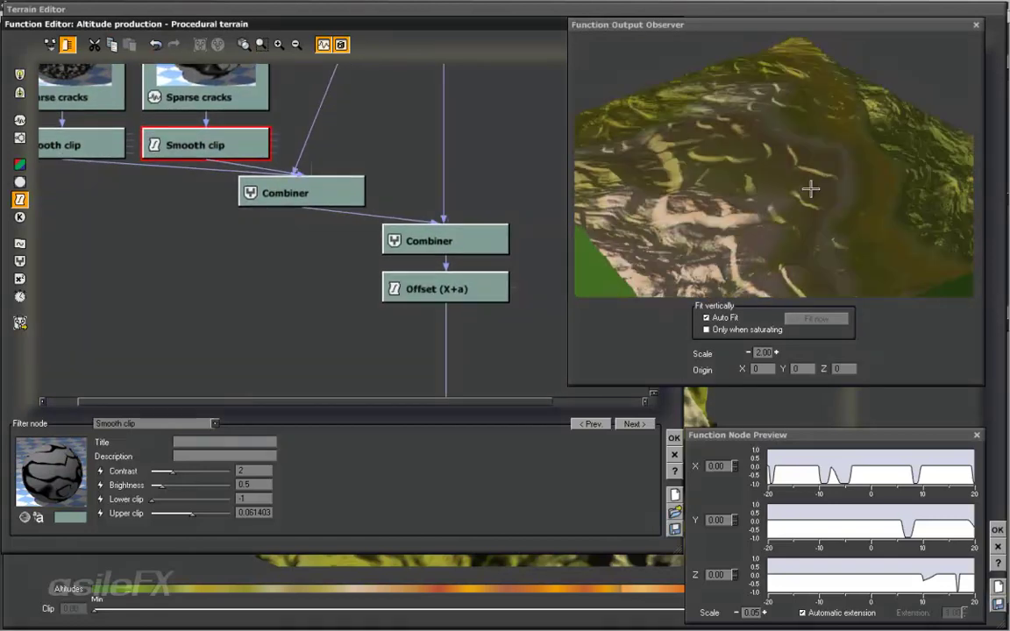
drag(810, 190, 741, 181)
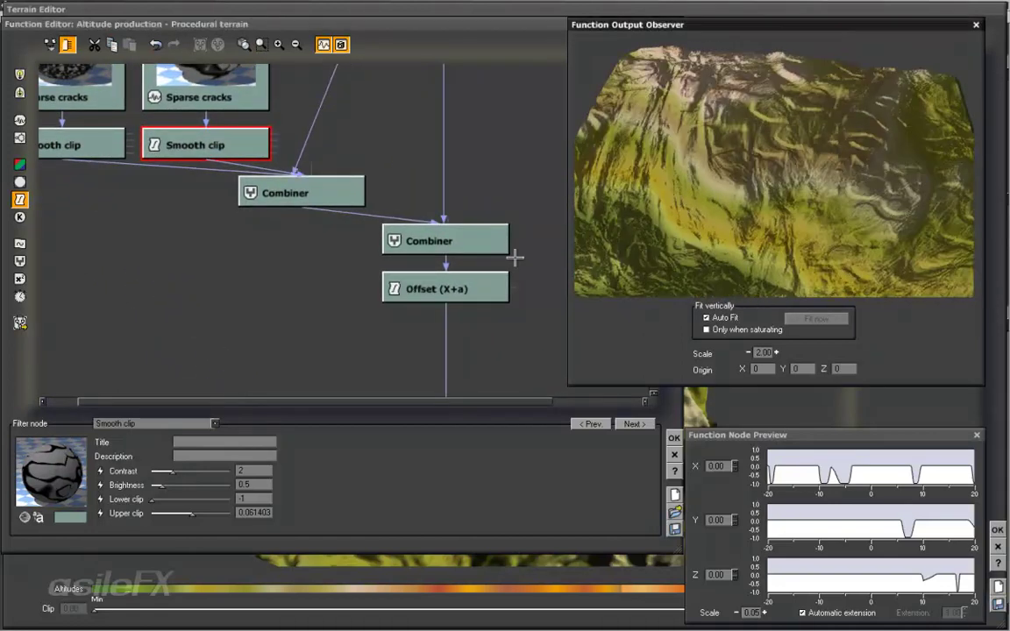
Add a Zero Edges Function_002 filter MetaNode beside the link between the Offset (X+a) and Altitude nodes.
right_drag(456, 333, 340, 135)
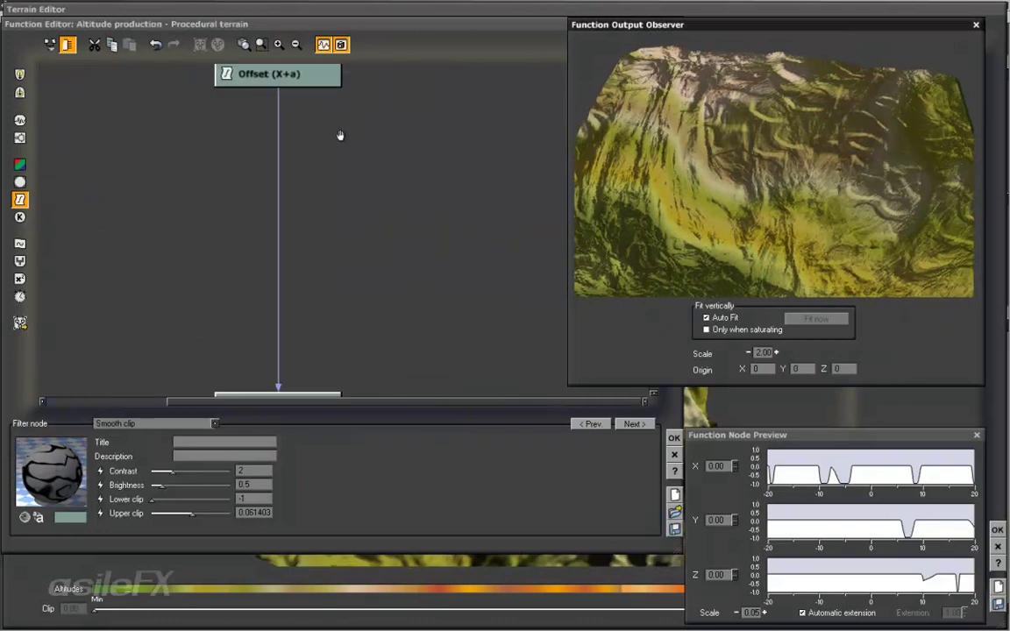
click(324, 222)
right_click(326, 220)
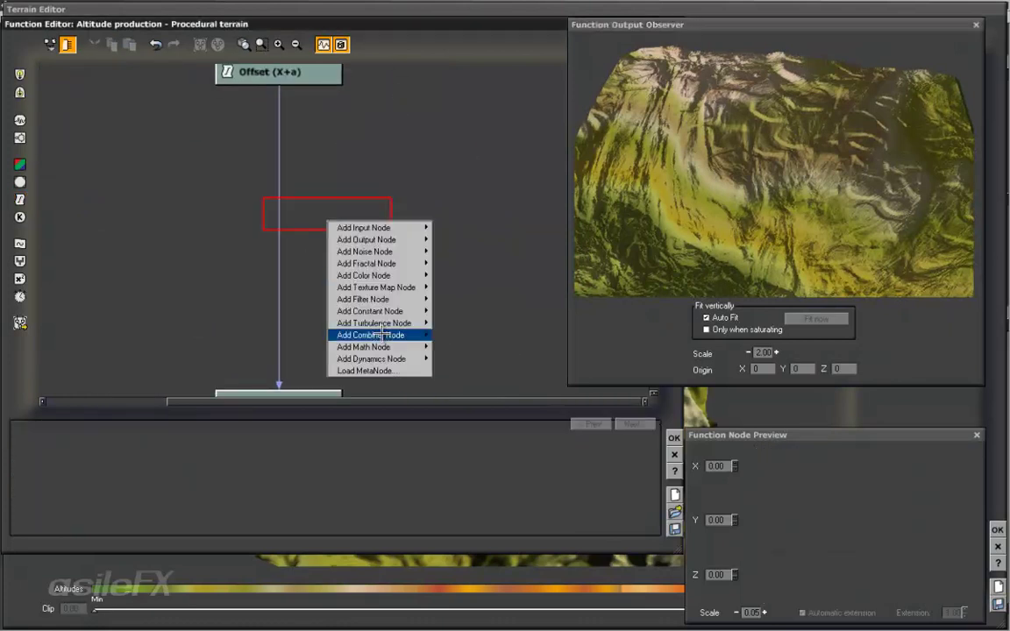
mouse_move(392, 299)
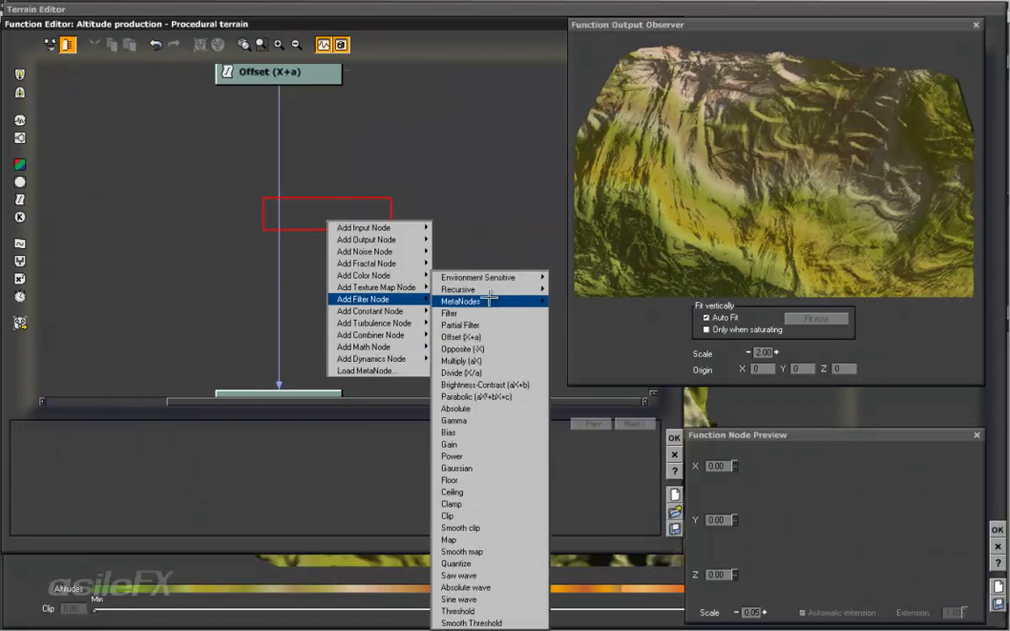
mouse_move(513, 300)
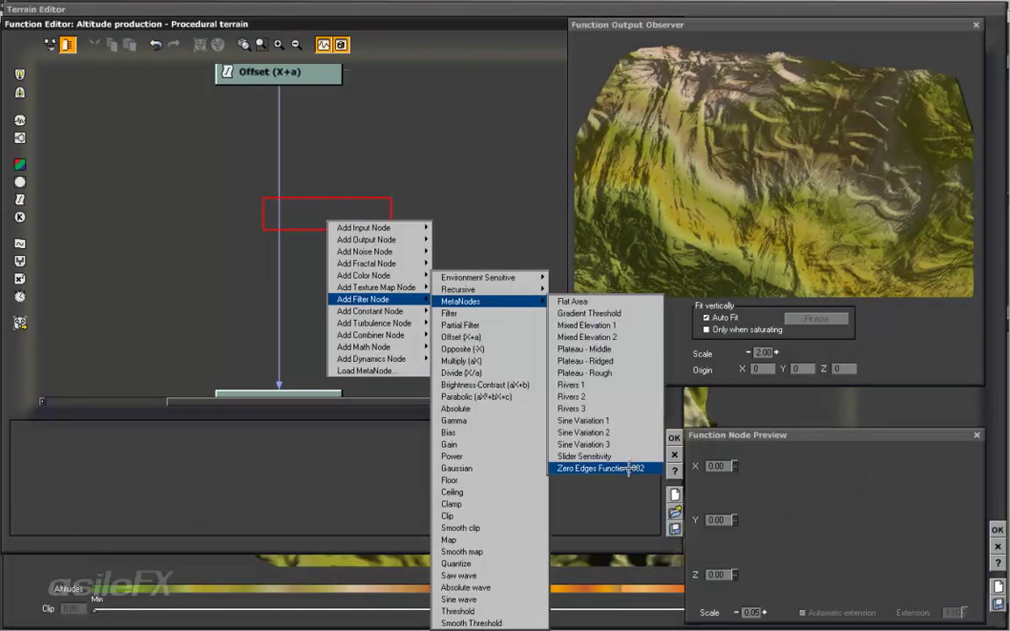
click(601, 468)
right_drag(300, 271, 363, 290)
drag(367, 235, 415, 235)
right_drag(397, 245, 375, 224)
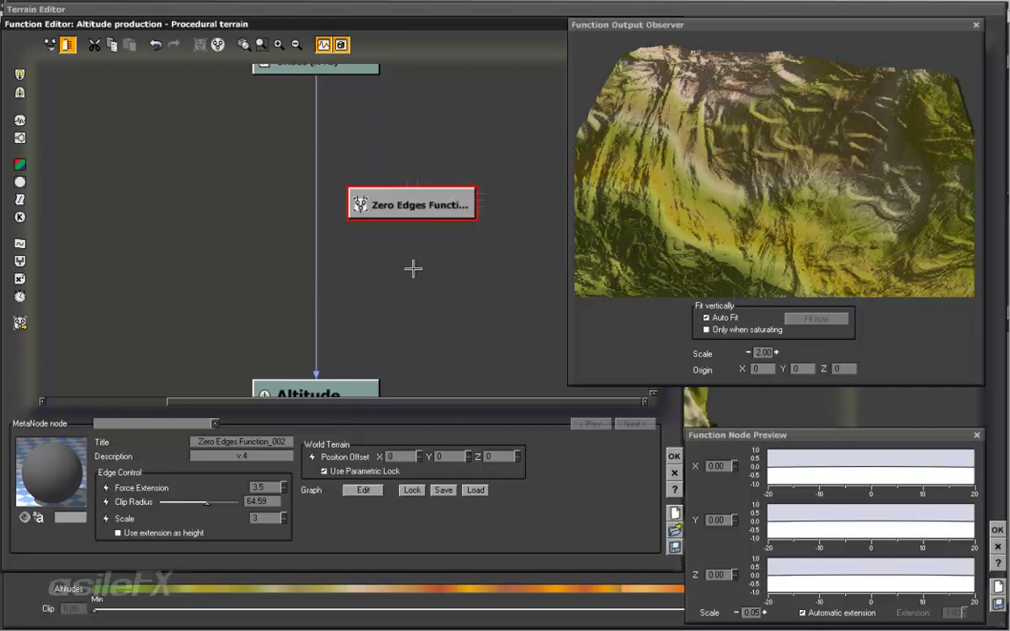
Reroute the Altitude output link from the Offset (X+a) node to the Zero Edges Function node.
click(364, 300)
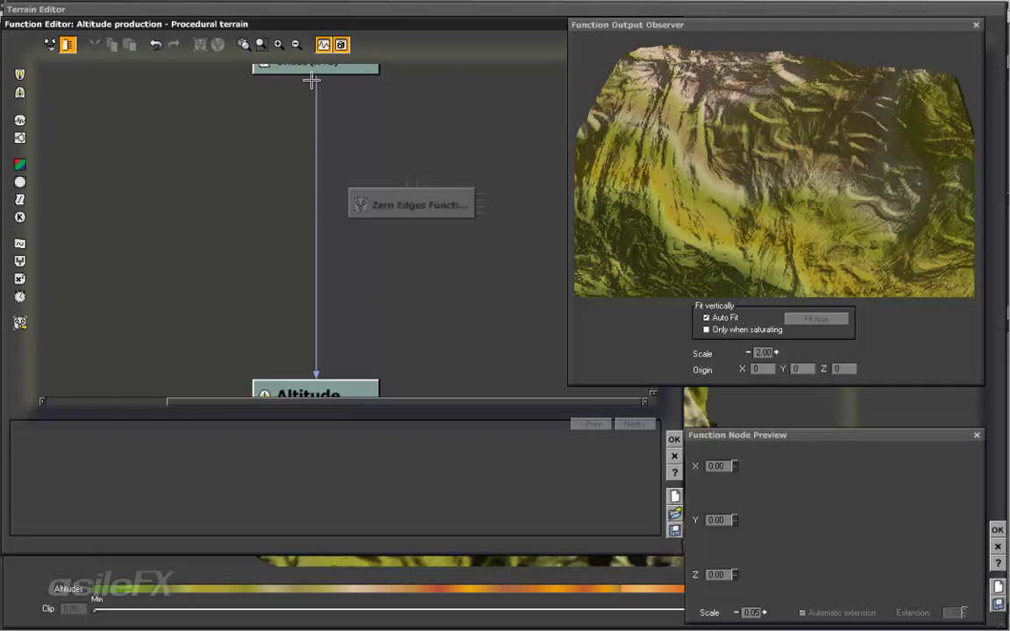
drag(316, 80, 413, 181)
drag(316, 80, 408, 219)
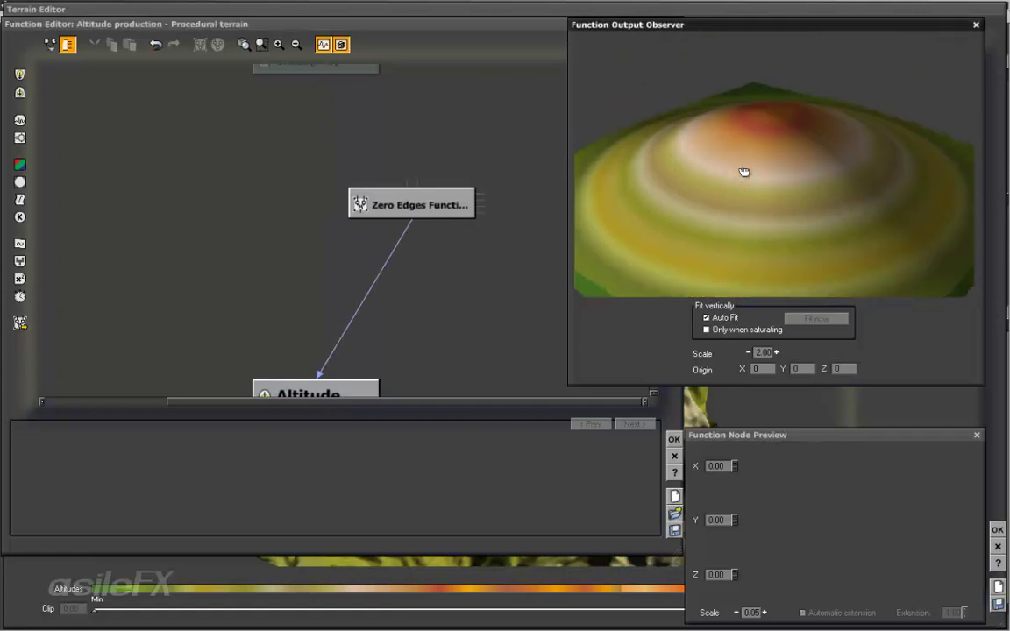
Add a noise node to the graph and place it on the far side of the Zero Edges Function node.
click(228, 192)
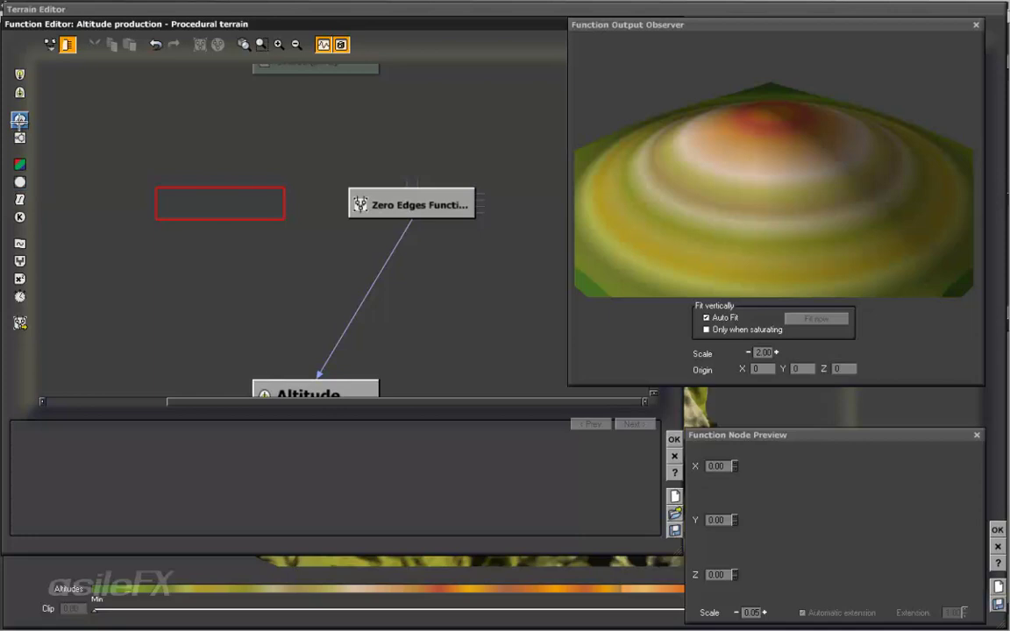
click(19, 120)
drag(200, 180, 525, 163)
middle_drag(525, 163, 372, 158)
middle_drag(403, 200, 393, 229)
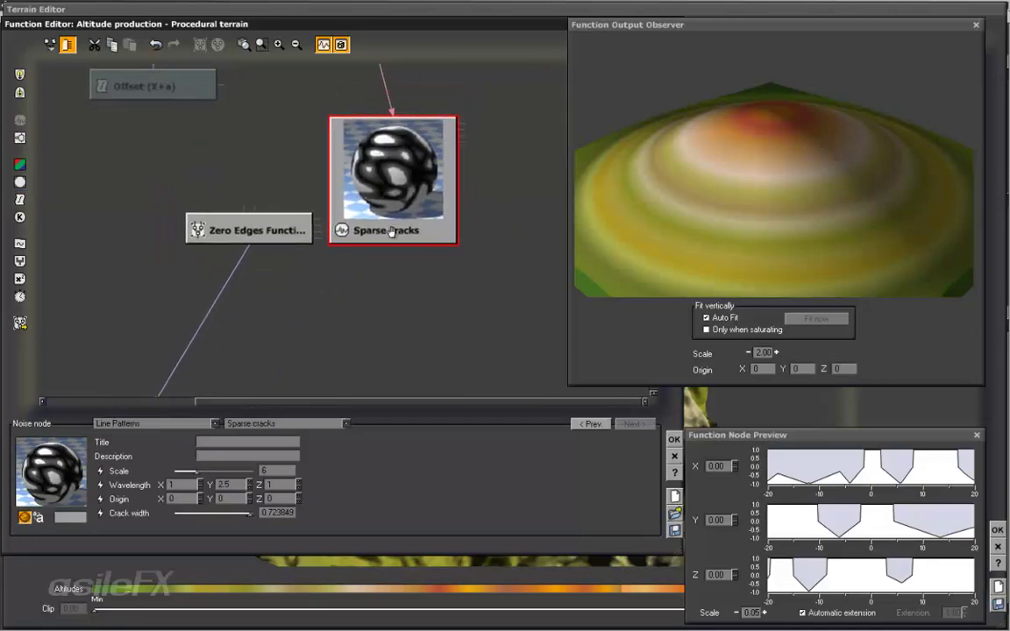
click(186, 422)
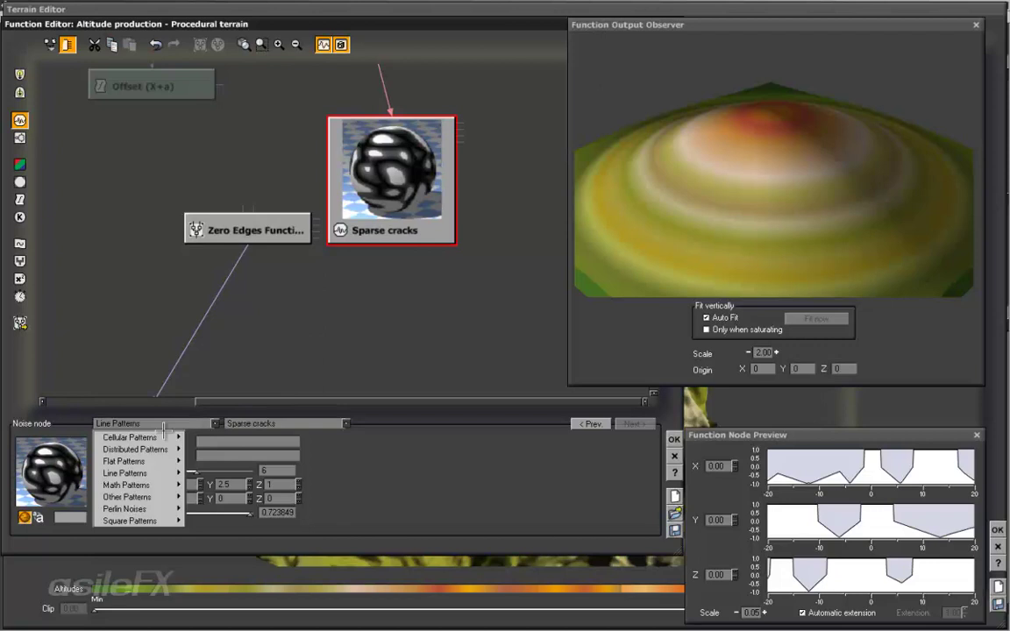
mouse_move(165, 509)
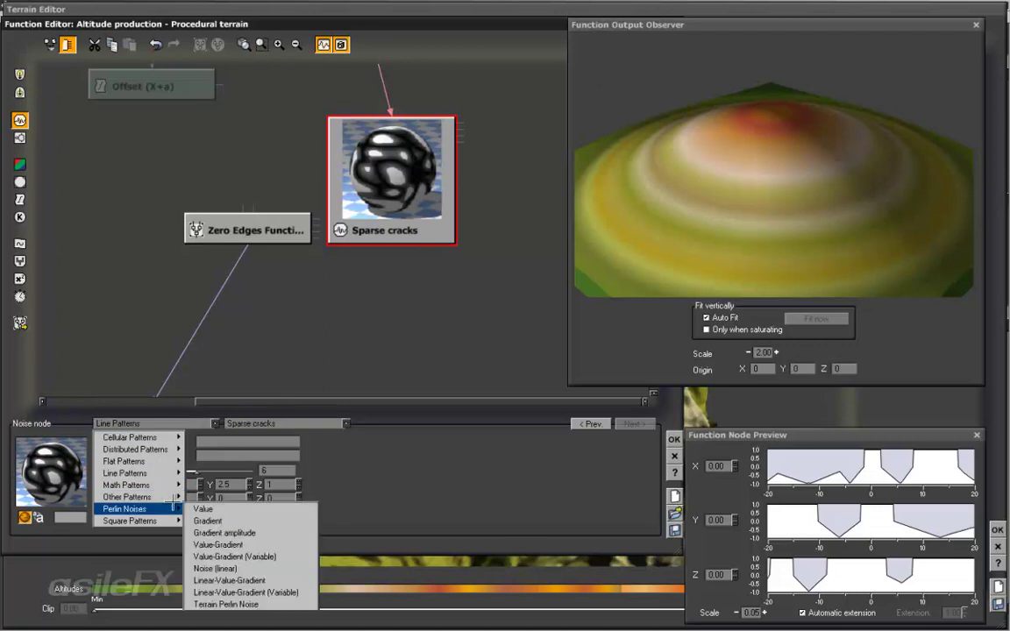
mouse_move(166, 485)
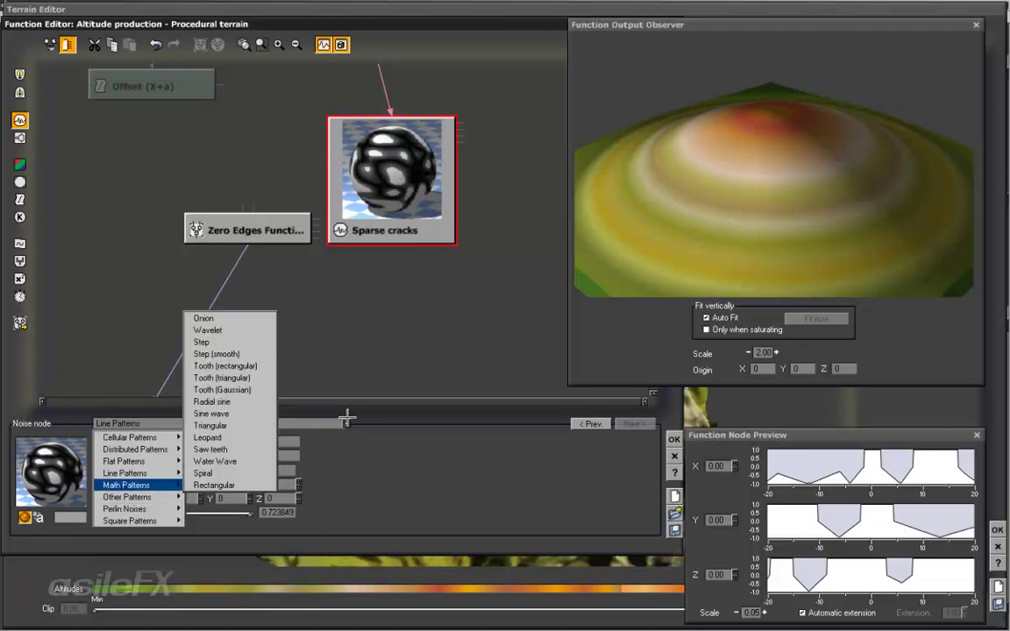
click(419, 273)
click(406, 203)
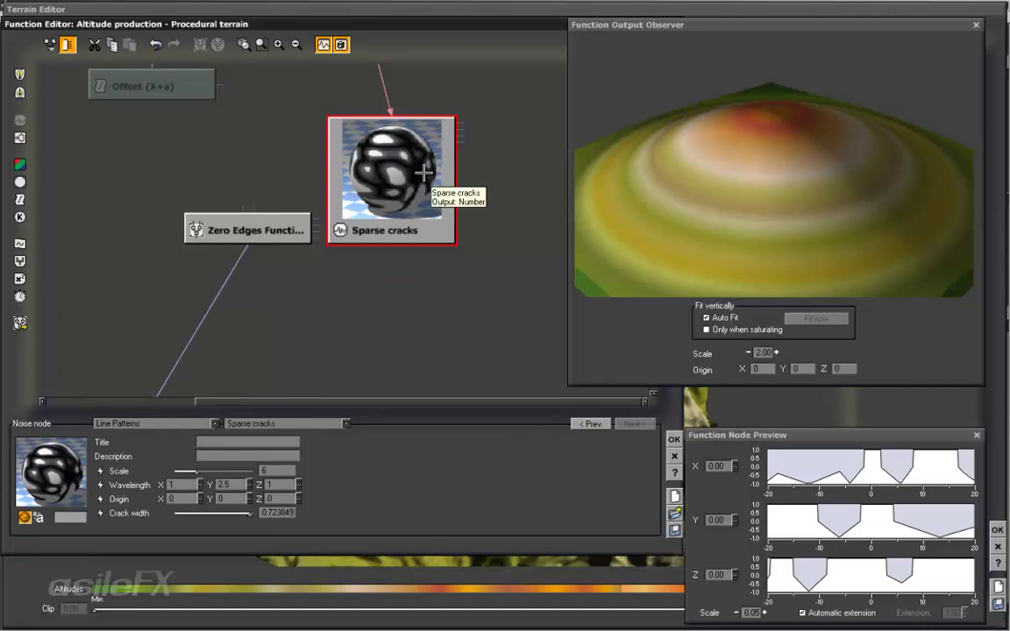
click(384, 297)
right_click(383, 296)
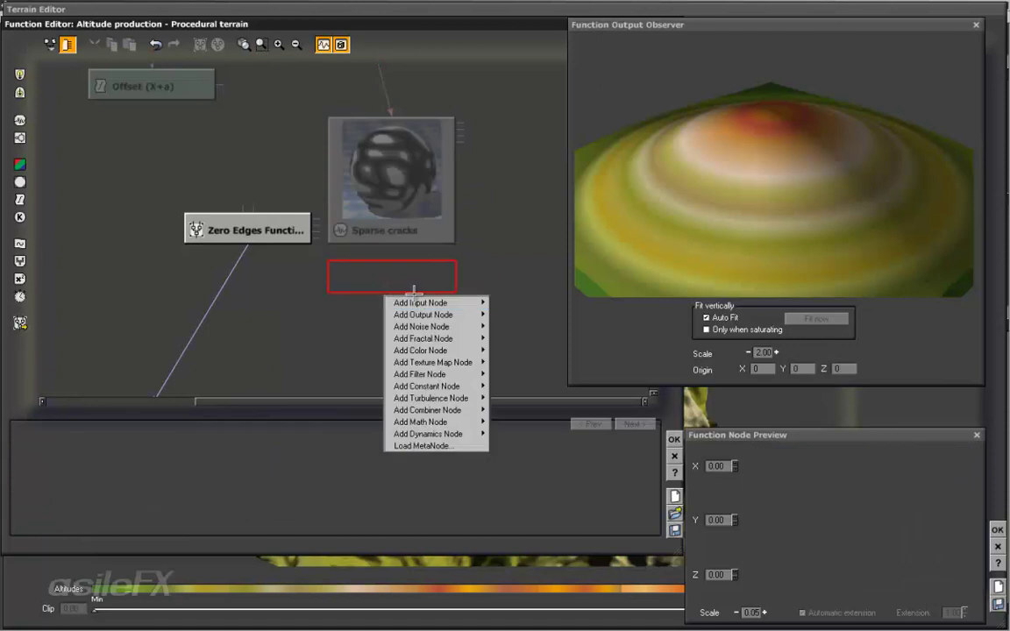
click(480, 172)
click(387, 202)
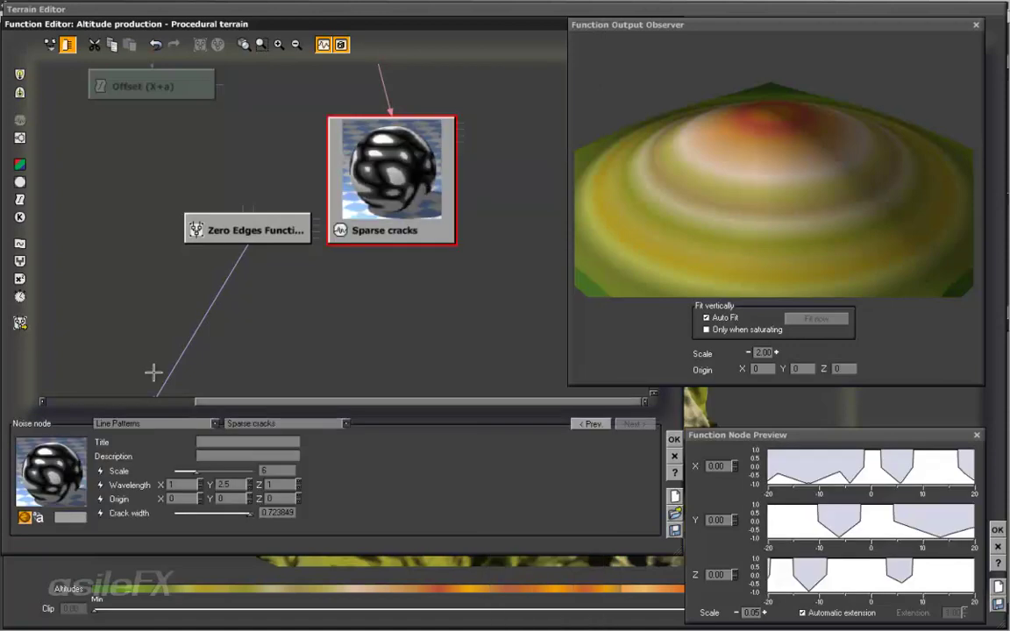
Change the new noise node to the Tooth (Gaussian) math pattern and reroute the Altitude output link to it.
click(188, 419)
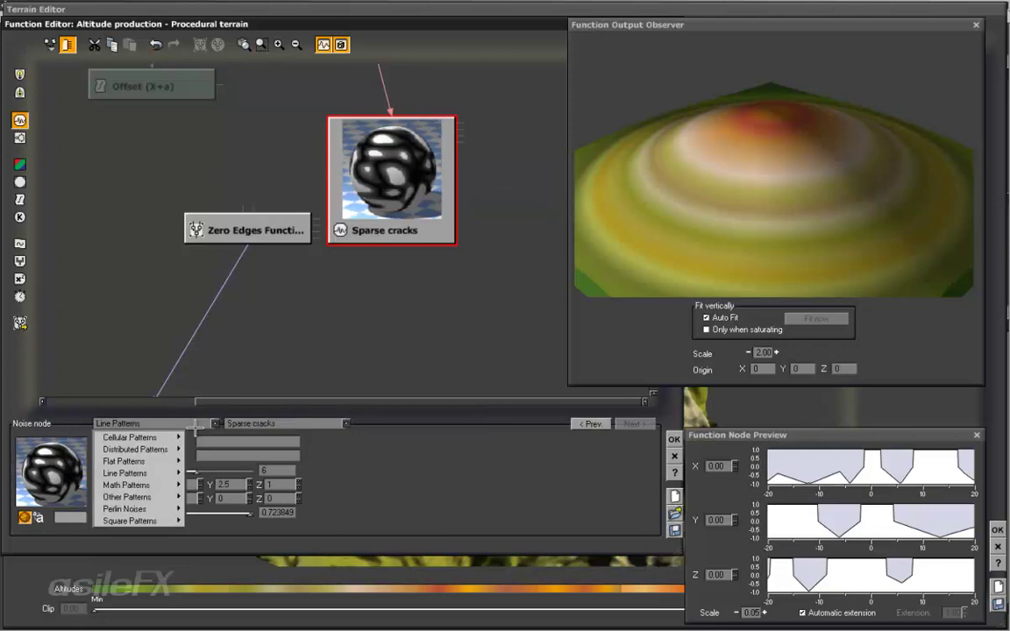
mouse_move(141, 485)
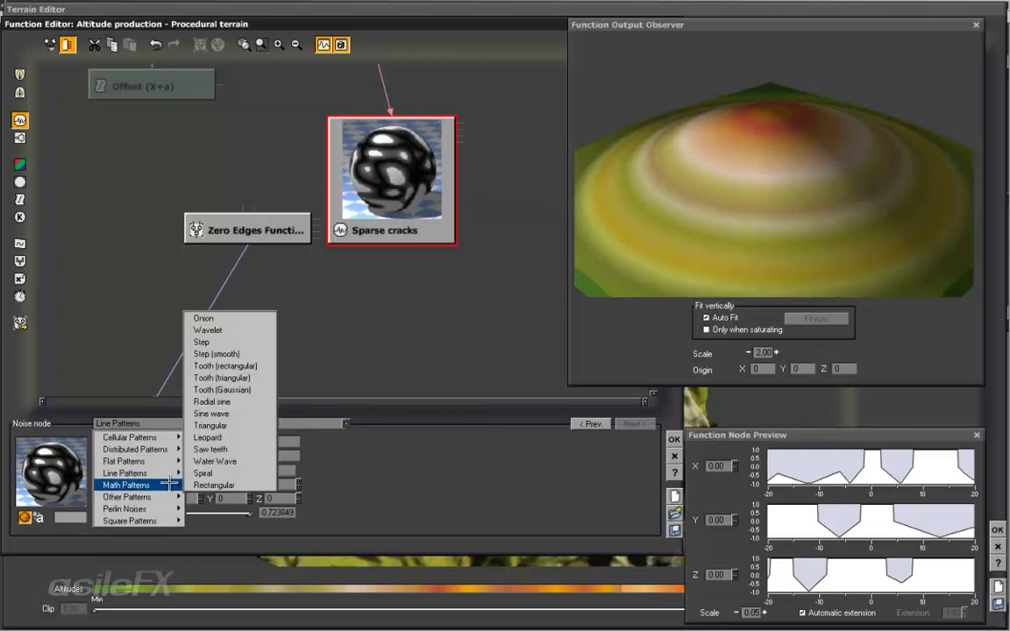
click(263, 389)
drag(248, 246, 377, 230)
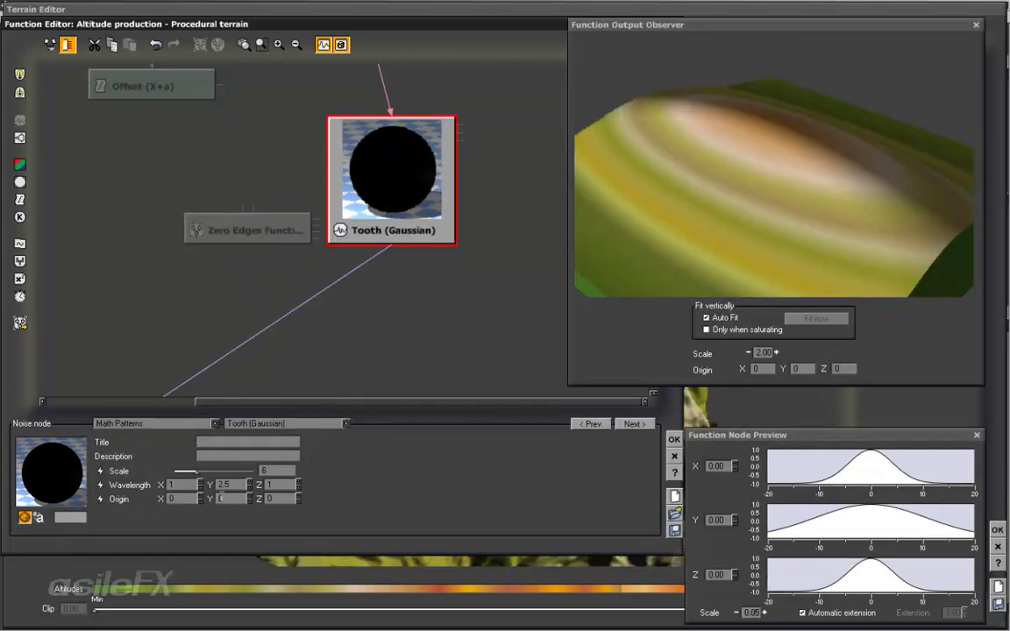
Set the Tooth (Gaussian) node's Y wavelength to 1 and view the mound in the output preview.
double_click(231, 485)
text(1)
key(Return)
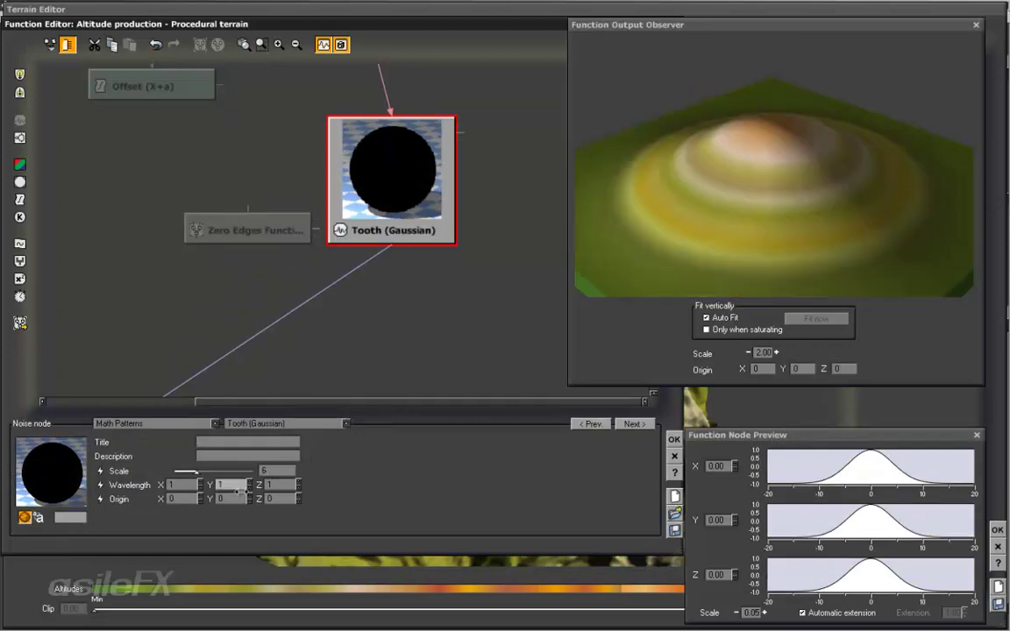
drag(761, 167, 690, 167)
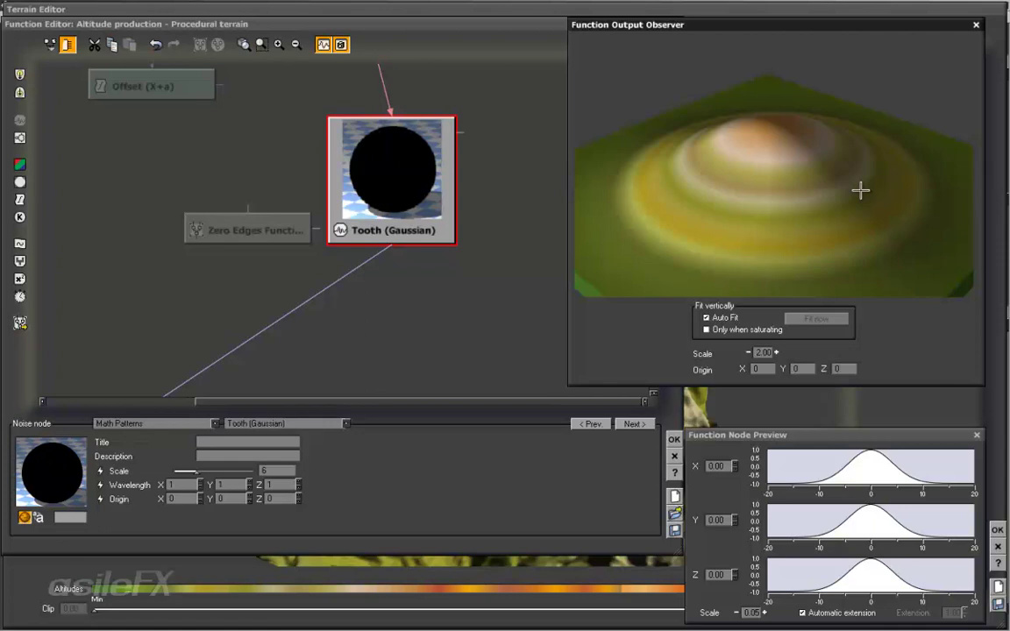
Reroute the Altitude output link from the Tooth (Gaussian) node back to the Zero Edges Function node.
mouse_move(326, 270)
mouse_down()
mouse_move(341, 186)
mouse_move(332, 271)
mouse_move(342, 264)
mouse_up()
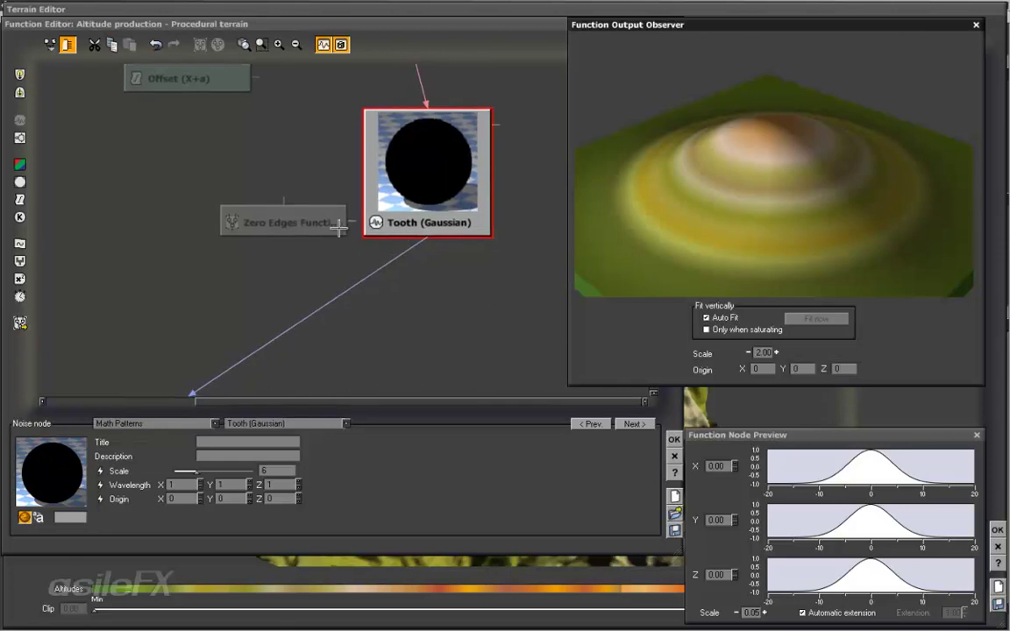
middle_drag(410, 277, 433, 306)
click(451, 274)
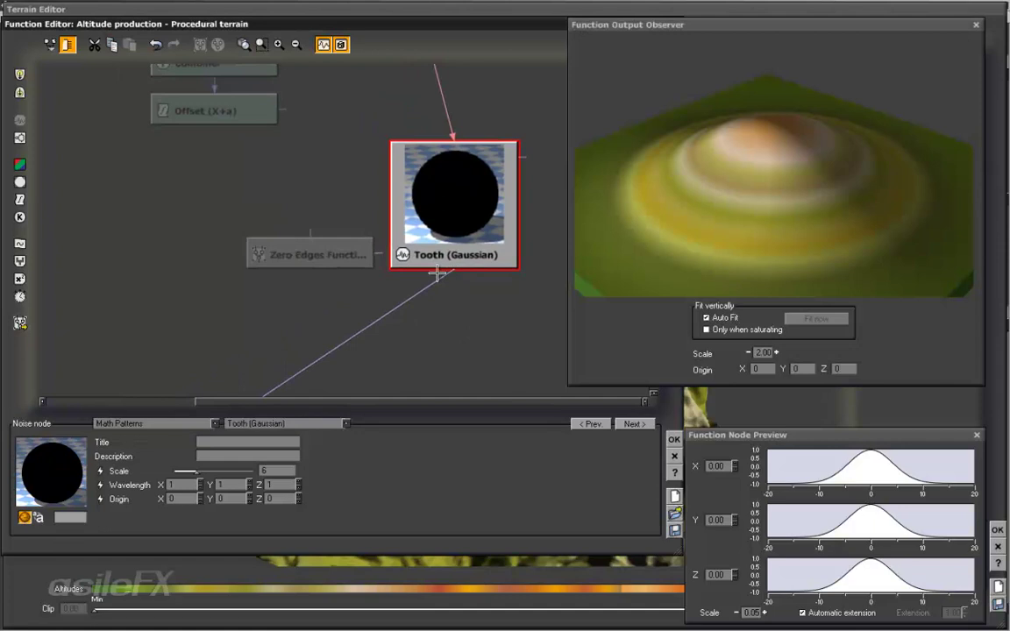
drag(454, 271, 214, 124)
middle_drag(351, 295, 336, 266)
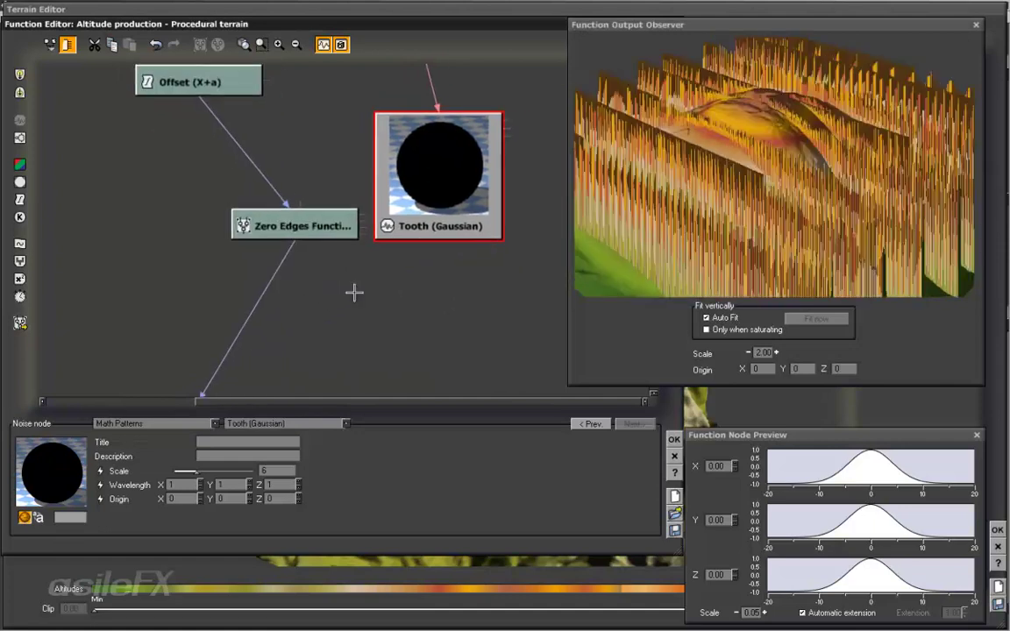
drag(605, 280, 835, 99)
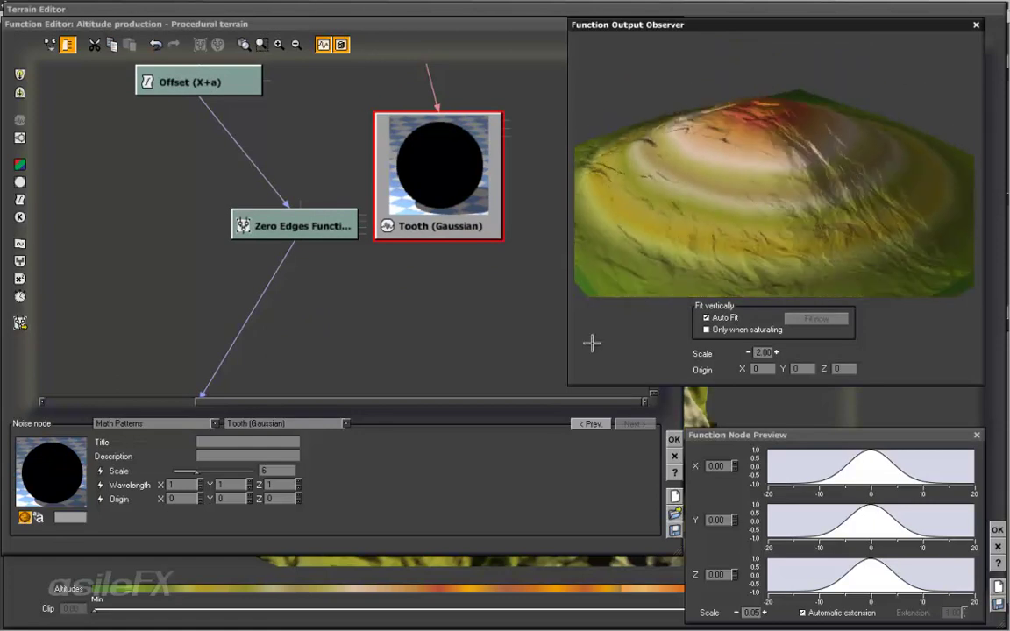
Set the Zero Edges Function node's Force Extension to 1 and its Clip Radius to 47.472.
click(294, 216)
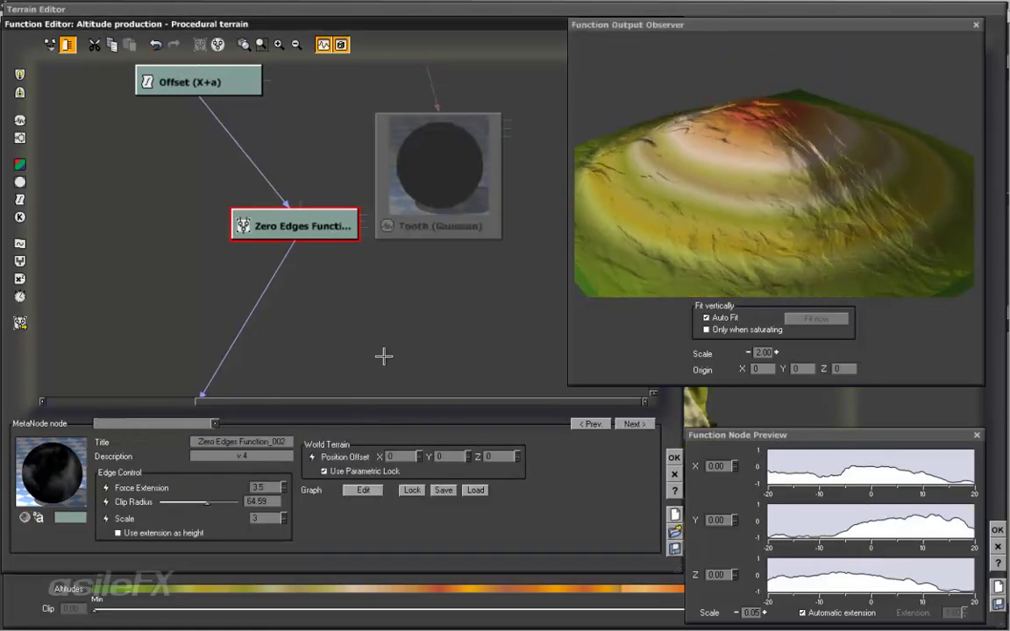
click(247, 156)
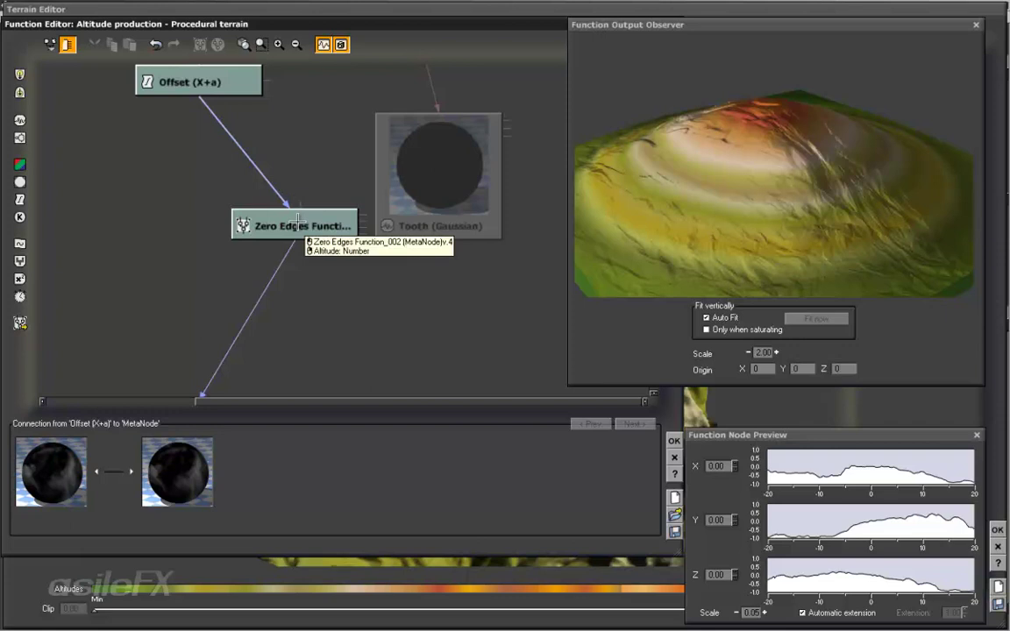
click(265, 213)
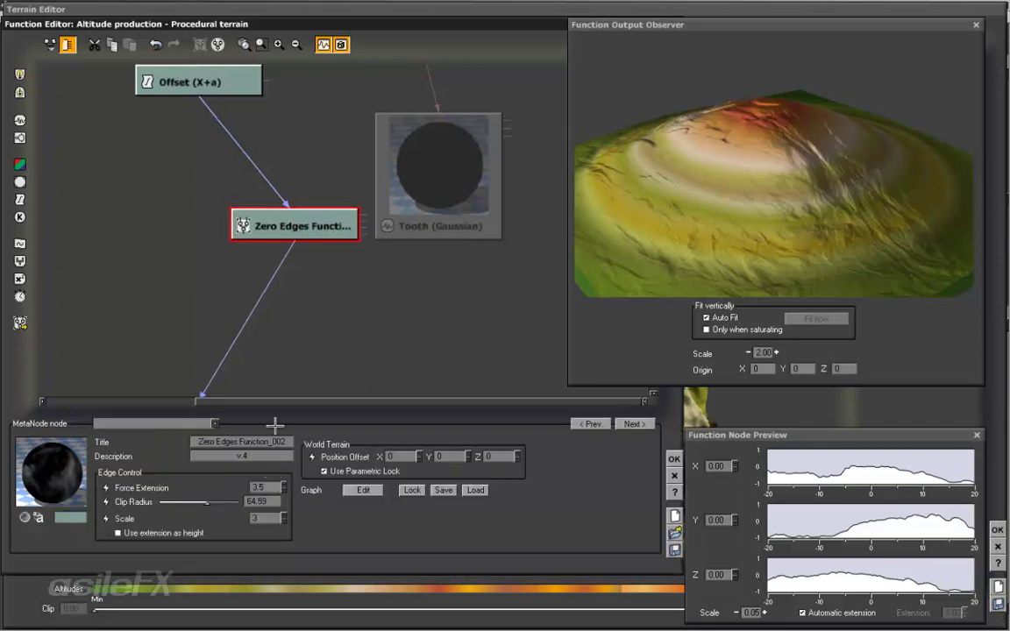
double_click(266, 488)
text(1)
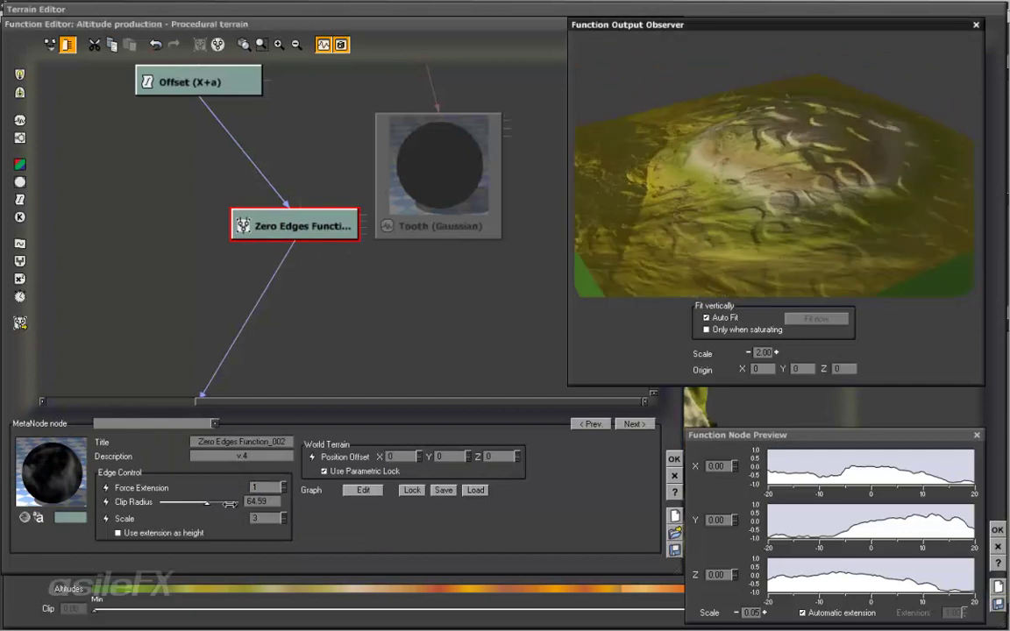
mouse_move(207, 503)
mouse_down()
mouse_move(191, 503)
mouse_move(213, 503)
mouse_move(204, 502)
mouse_up()
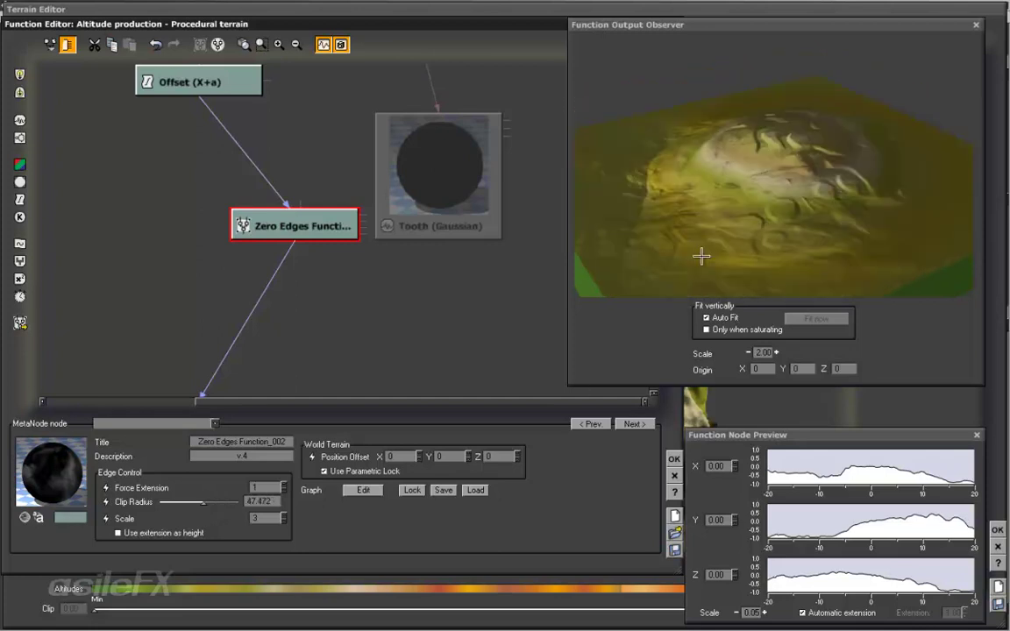
Enable Use extension as height on the Zero Edges Function node to compare the terrain preview, and disable it again.
click(170, 530)
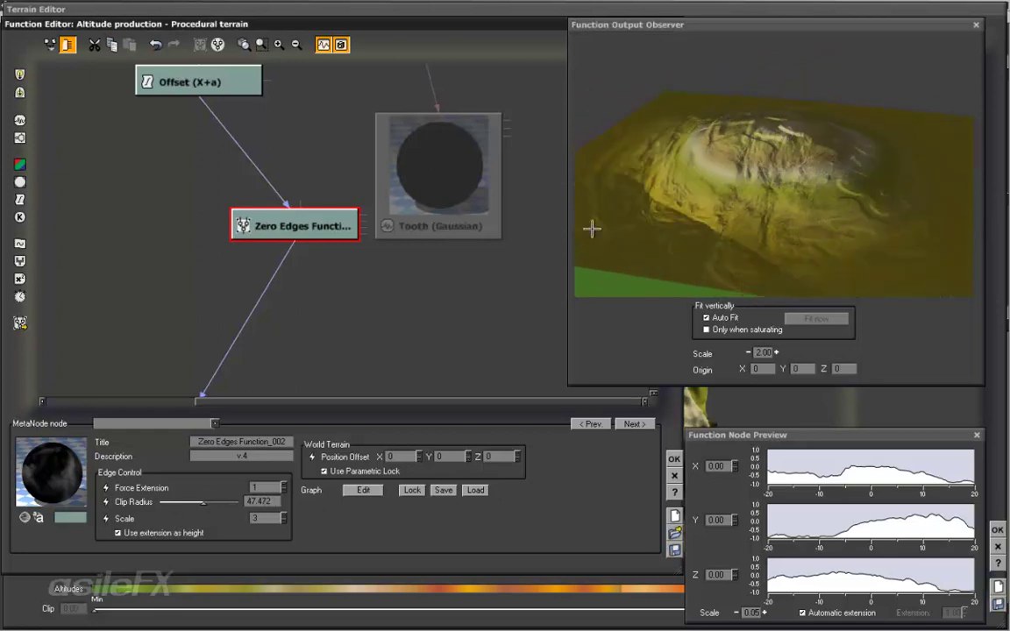
drag(593, 226, 664, 180)
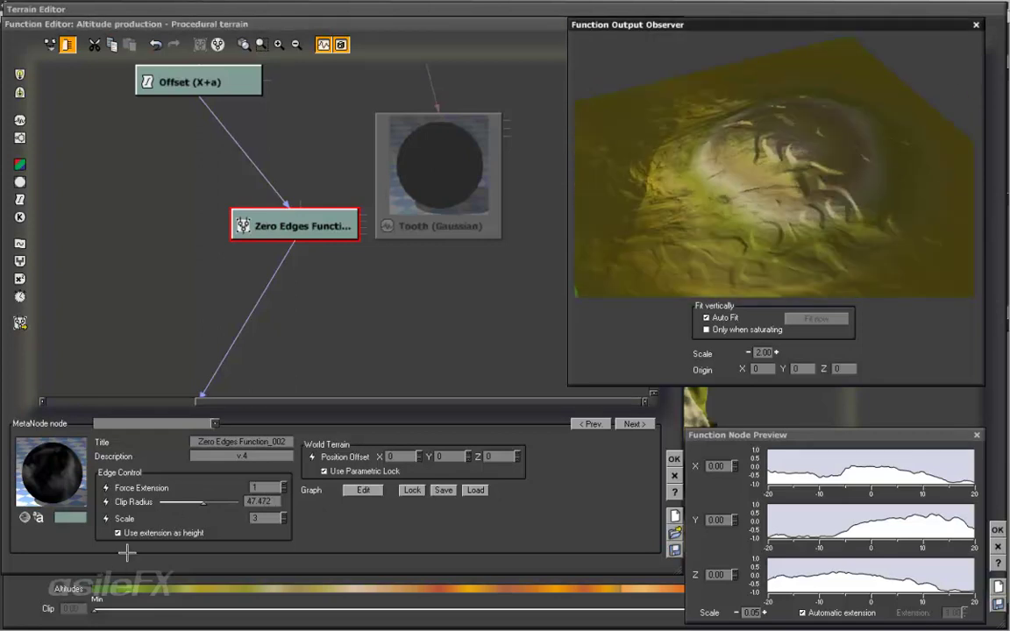
click(141, 533)
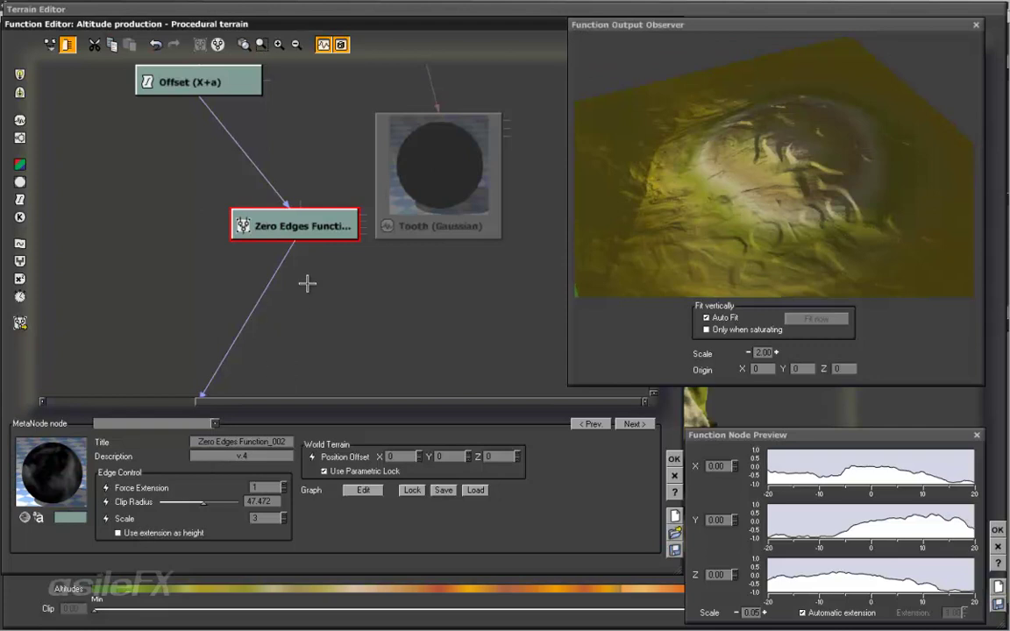
Open the Zero Edges Function metanode's internal graph, close its node preview and enlarge the graph window.
click(379, 492)
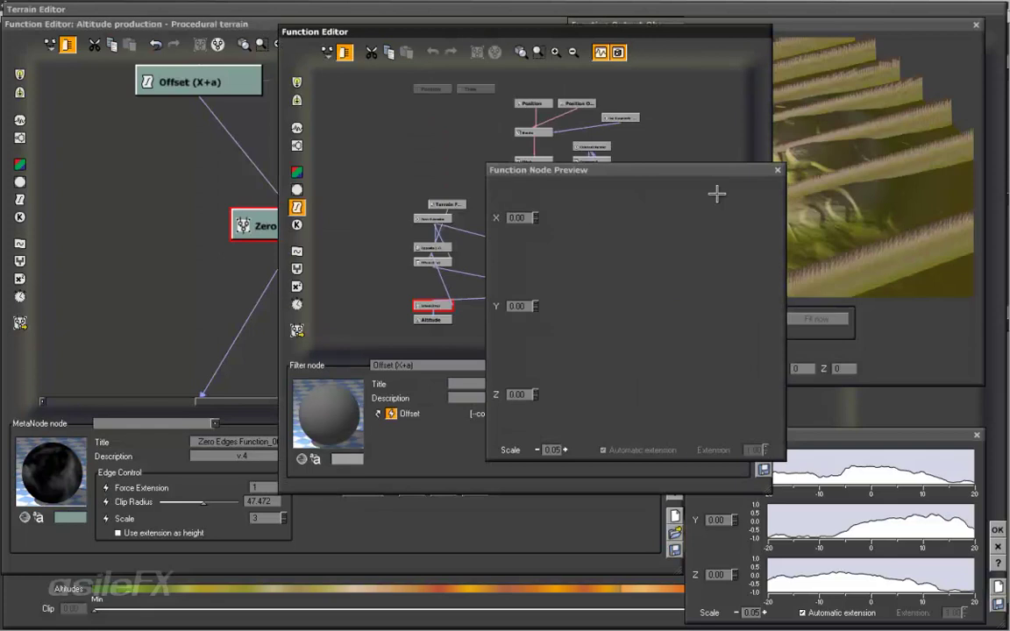
click(778, 171)
middle_drag(602, 228, 592, 139)
click(556, 53)
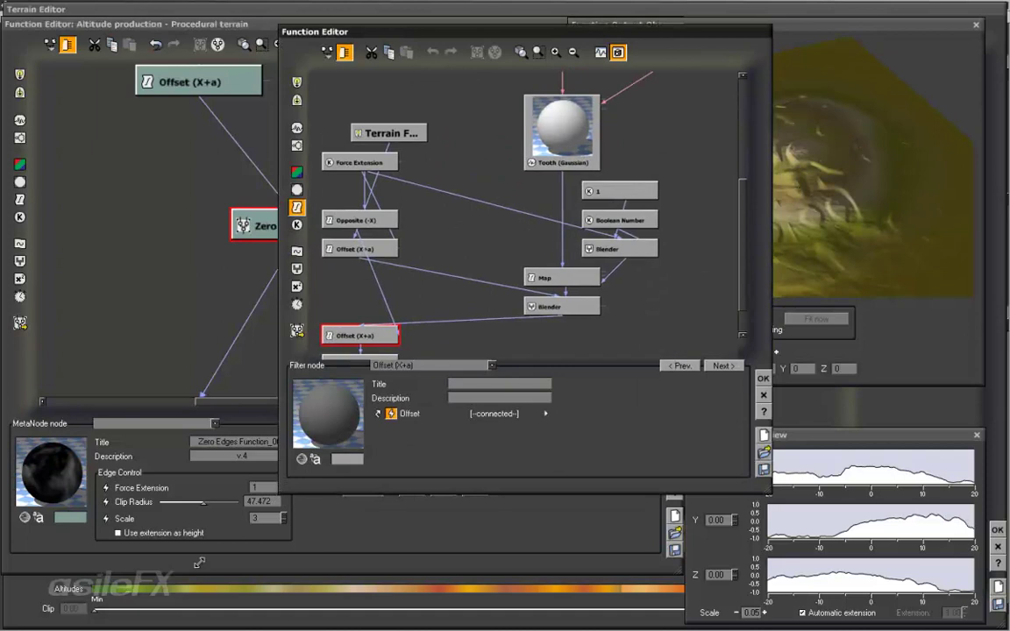
drag(277, 489, 134, 586)
middle_drag(433, 243, 480, 230)
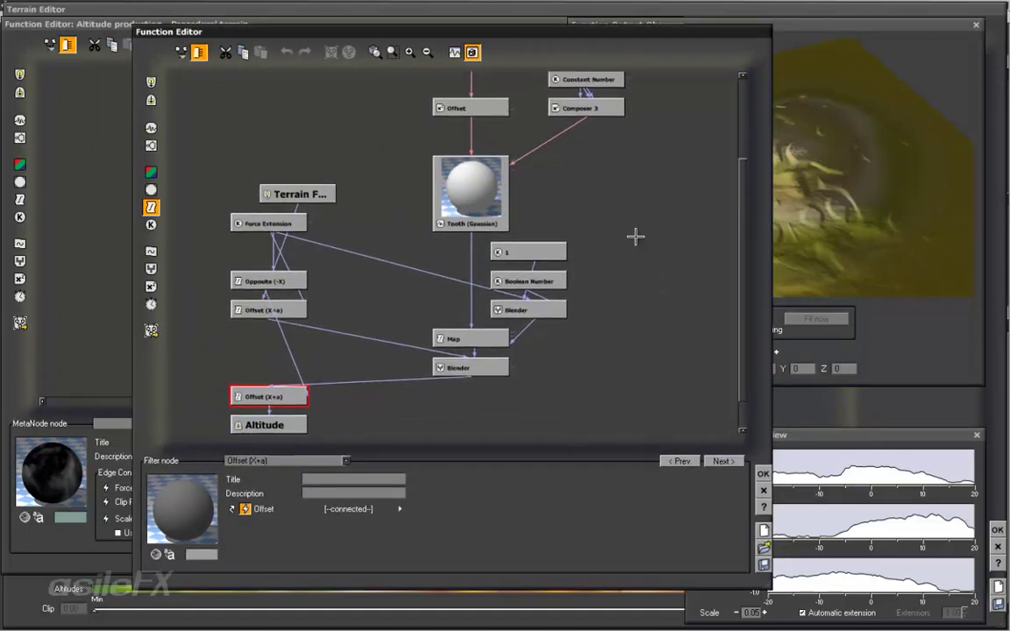
Examine how the position inputs, Tooth (Gaussian), Map and Blender nodes connect inside the metanode, and close its graph without saving.
middle_drag(636, 236, 625, 327)
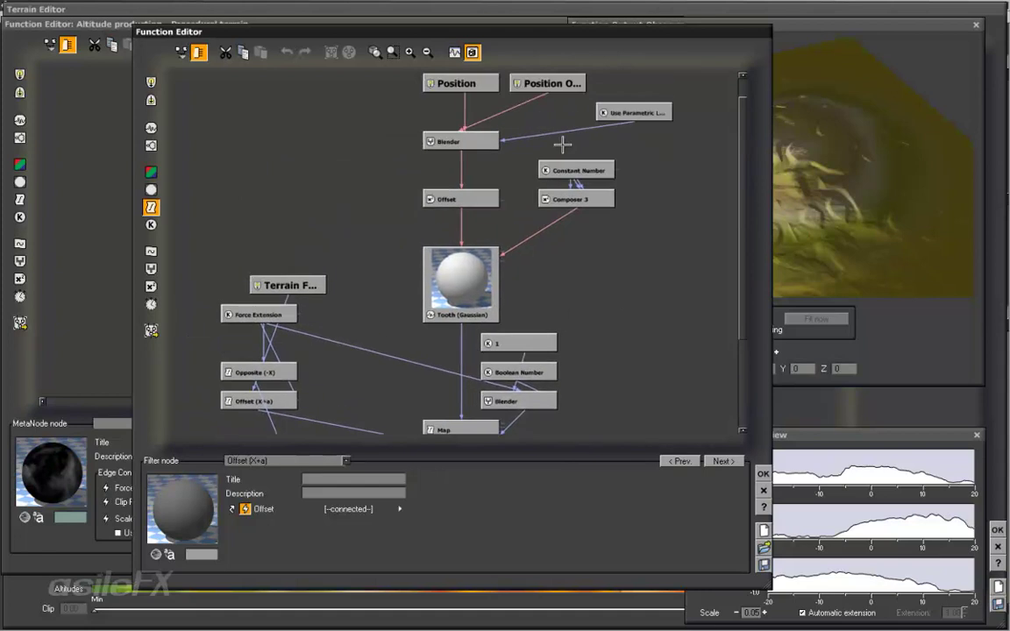
middle_drag(539, 313, 538, 235)
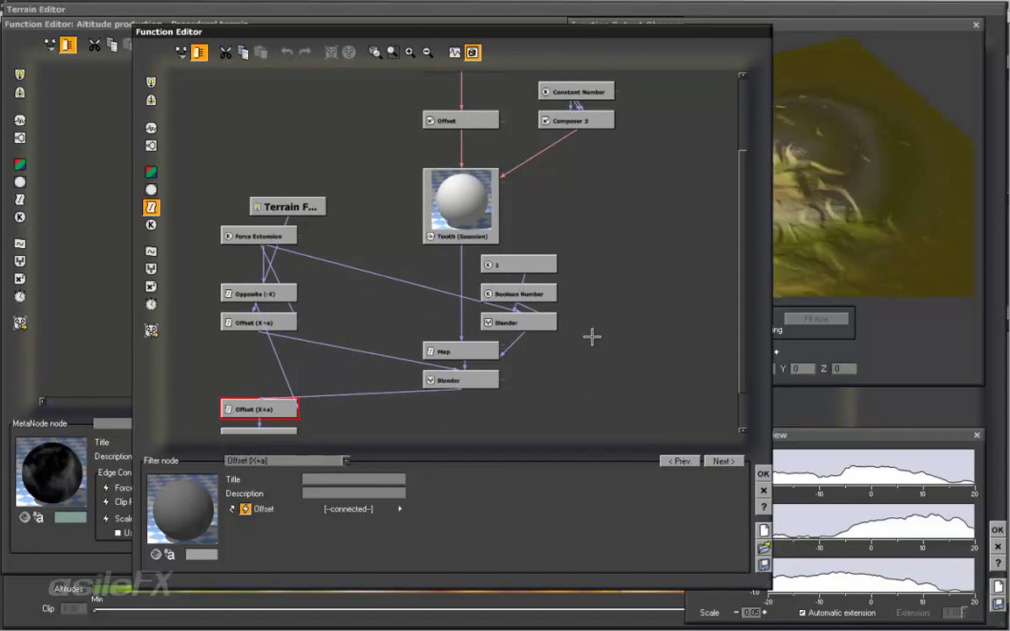
drag(592, 337, 530, 263)
click(603, 276)
middle_drag(595, 278, 606, 319)
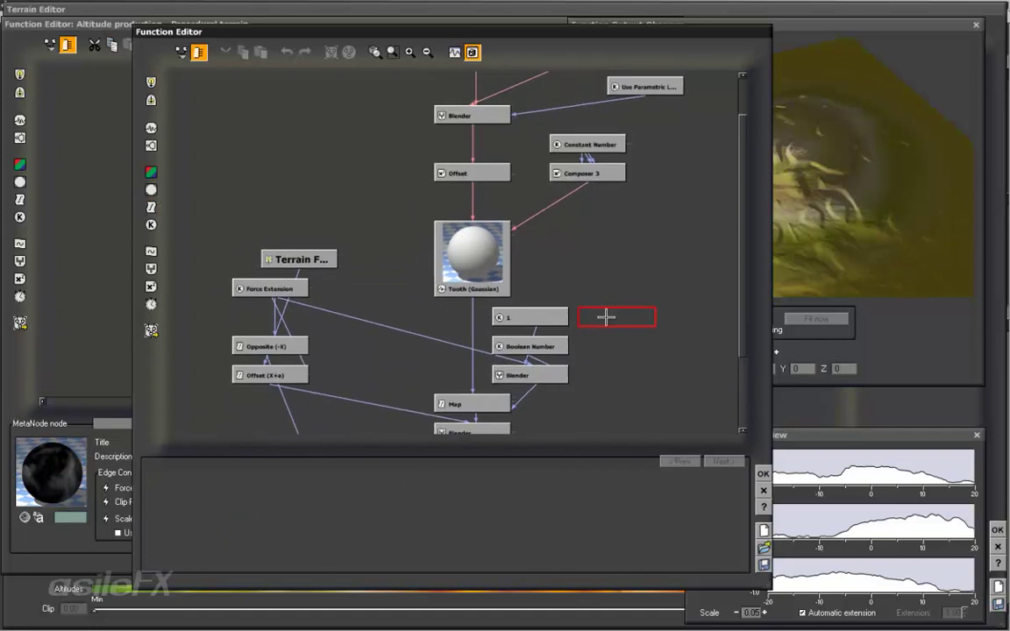
right_drag(606, 317, 591, 280)
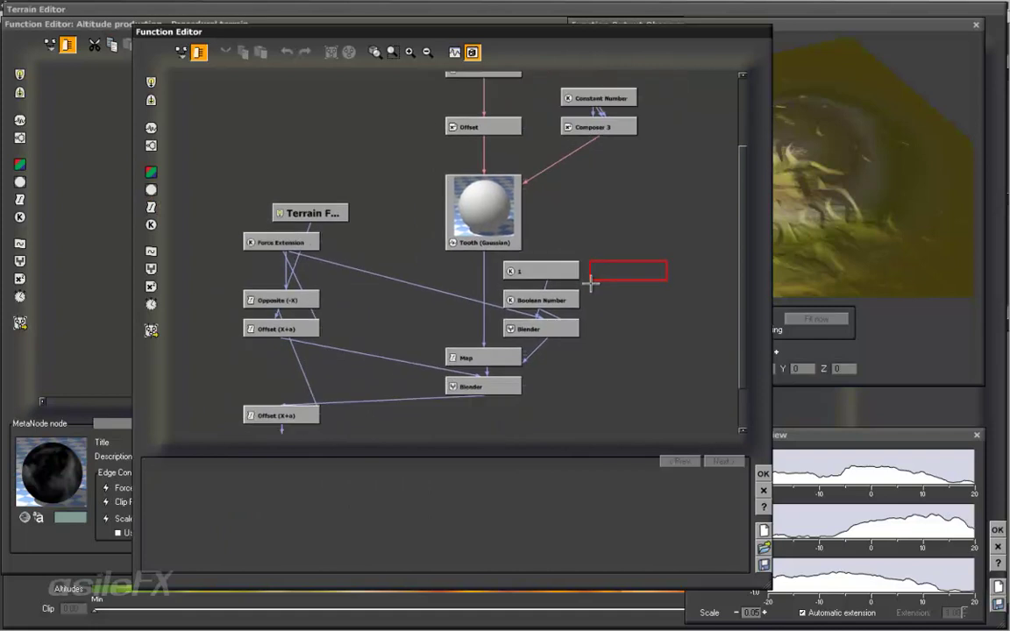
click(763, 491)
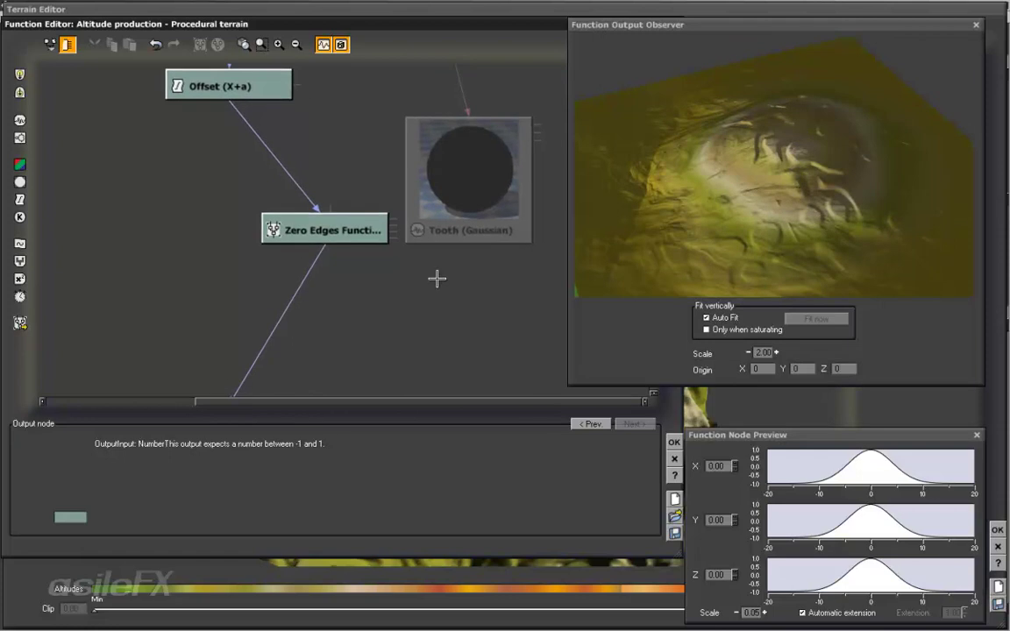
Delete the Zero Edges Function node and move the Tooth (Gaussian) node lower to free space above it.
click(288, 227)
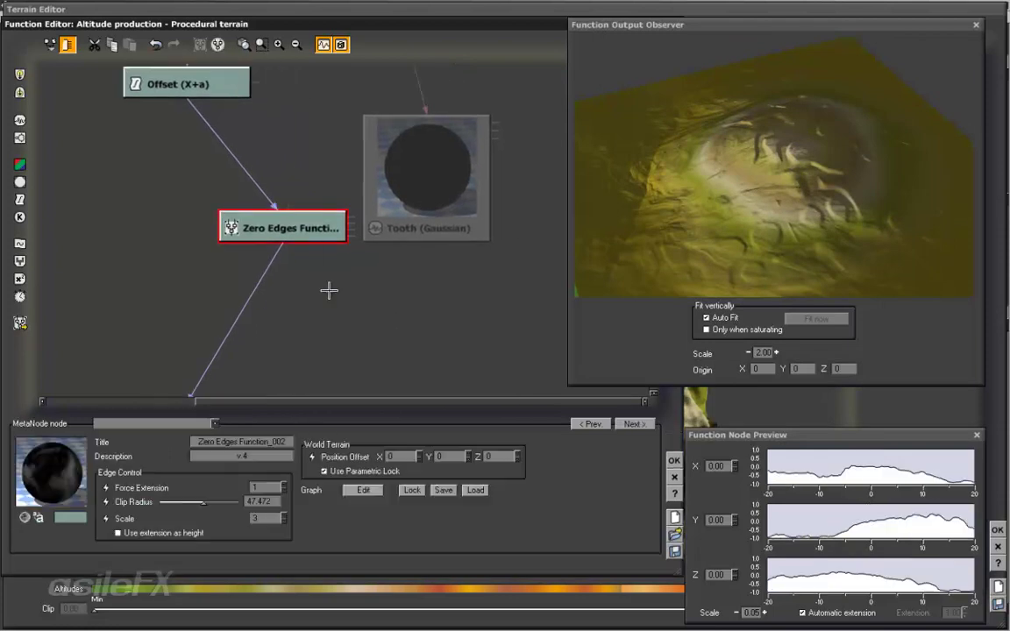
key(Delete)
click(427, 160)
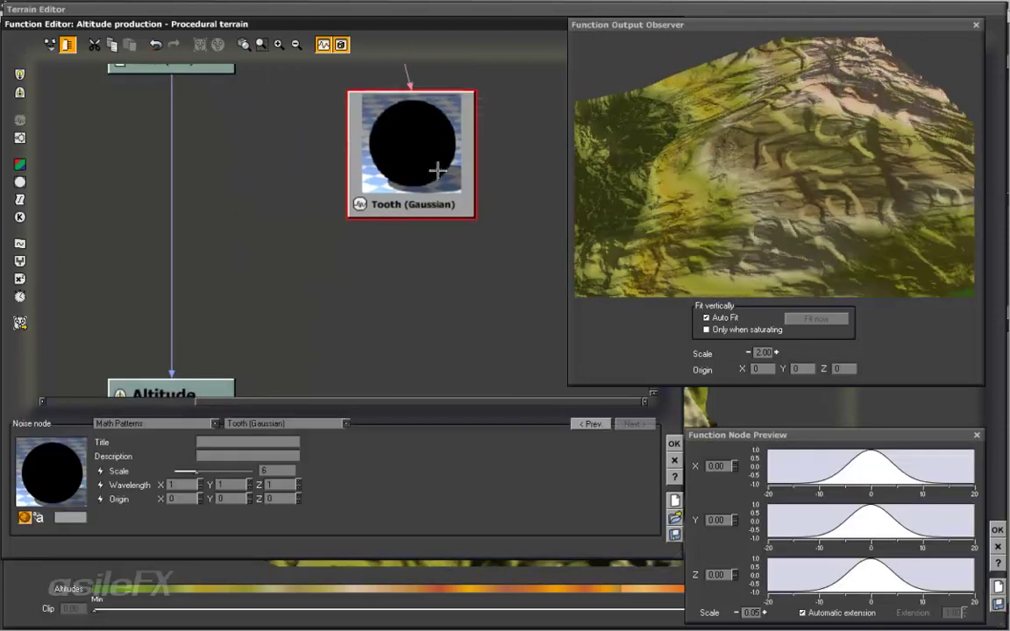
right_drag(356, 293, 383, 308)
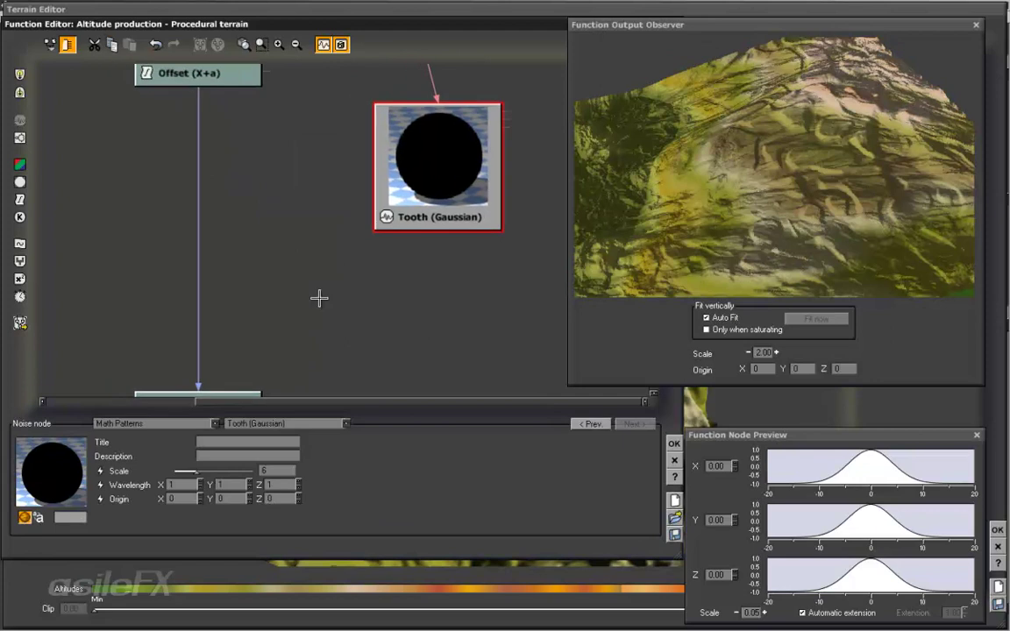
click(200, 292)
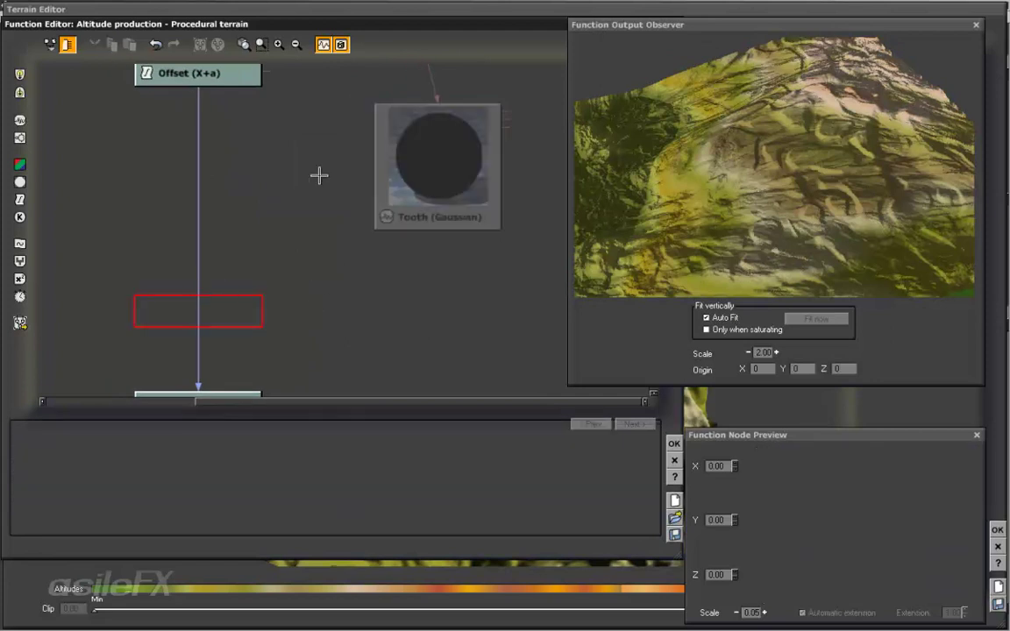
drag(402, 135, 355, 232)
Add a Position Options input node to the graph and place it just above the Tooth (Gaussian) node.
click(467, 138)
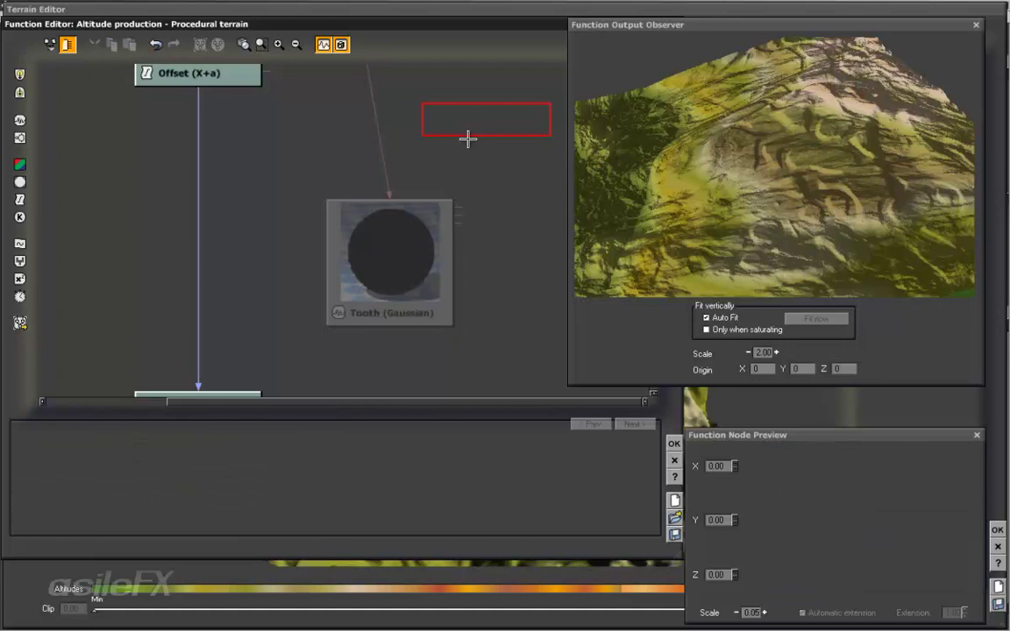
right_click(465, 143)
mouse_move(513, 148)
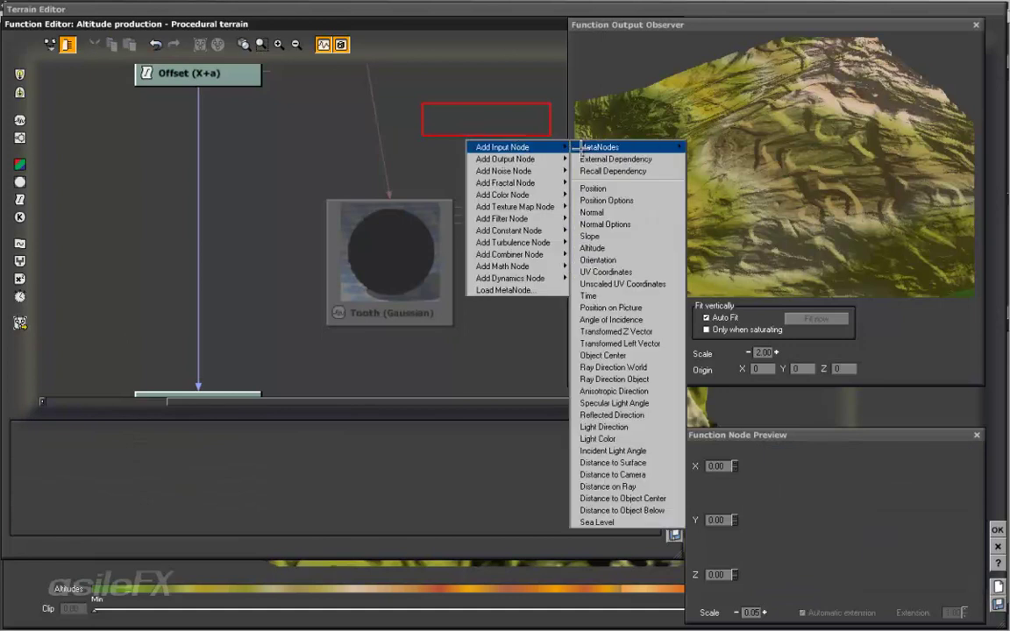
click(636, 202)
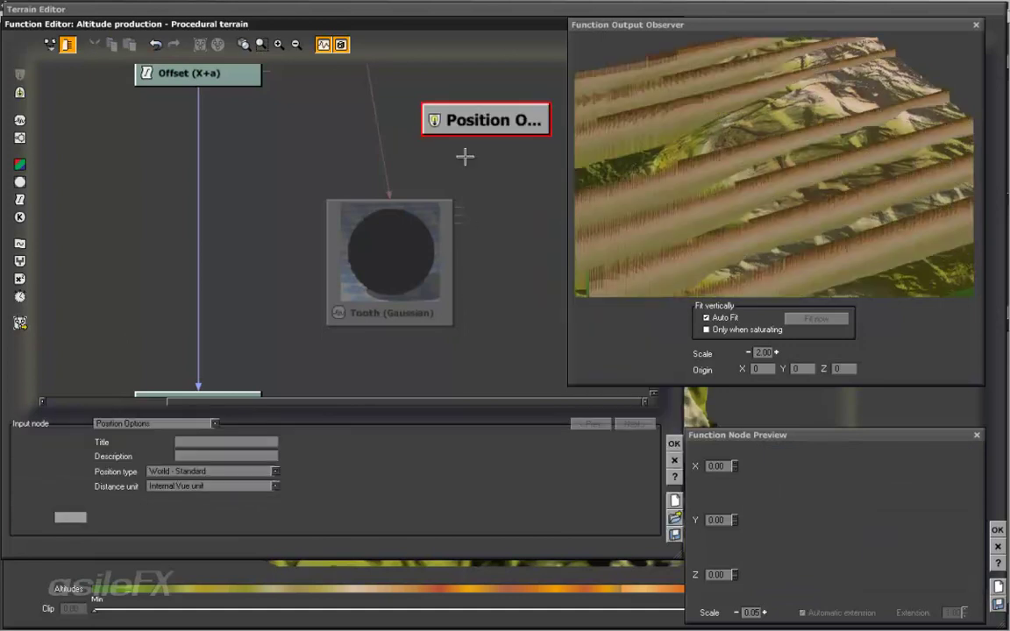
drag(479, 114, 432, 163)
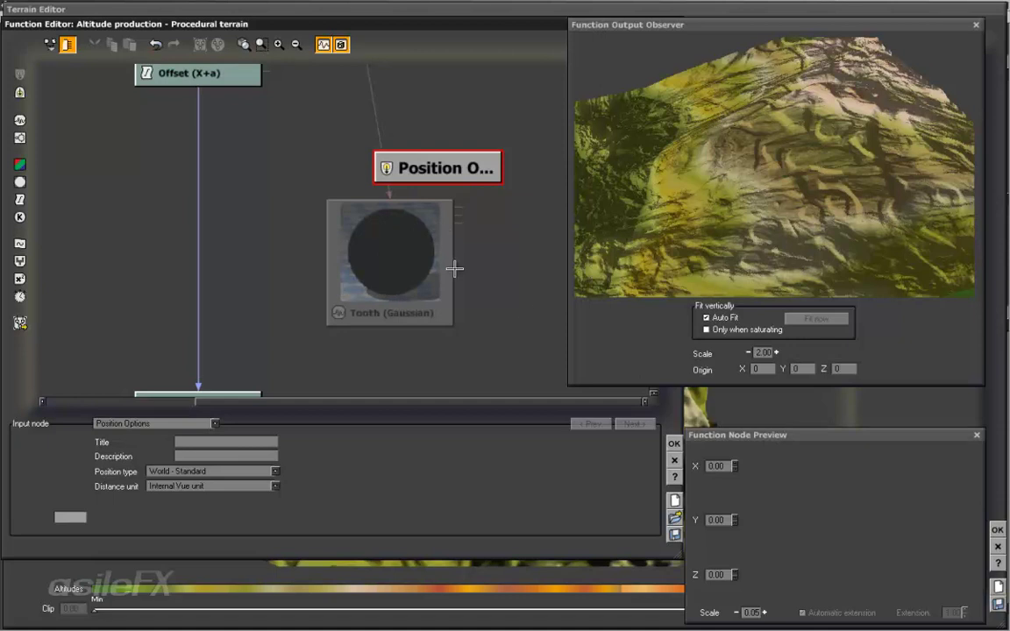
Move the output preview aside to check the procedural terrain's mapping mode, and move it back.
right_drag(454, 269, 467, 278)
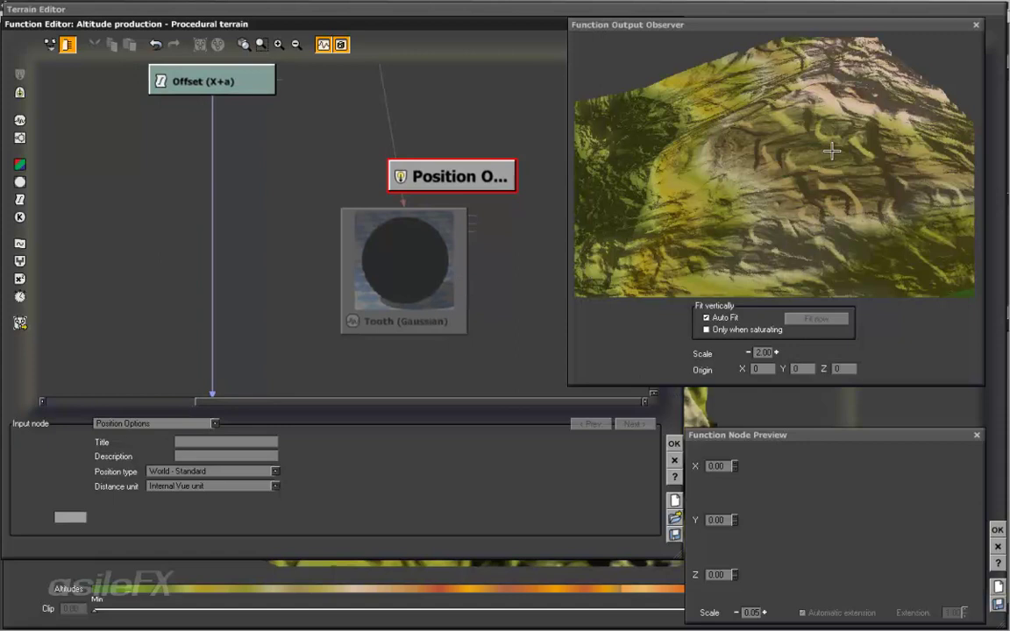
drag(833, 25, 689, 59)
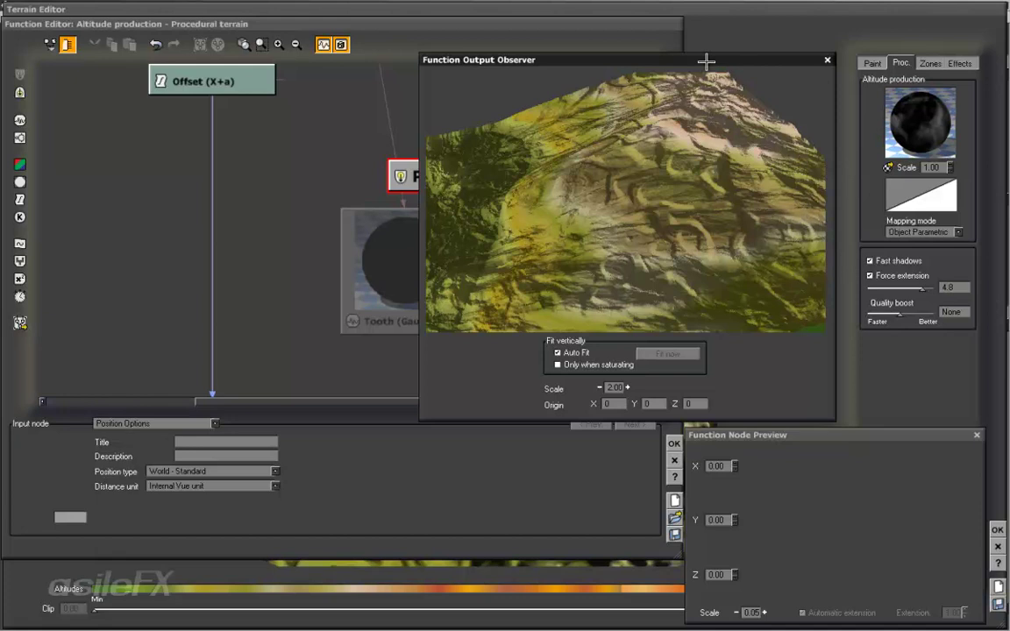
drag(705, 64, 873, 60)
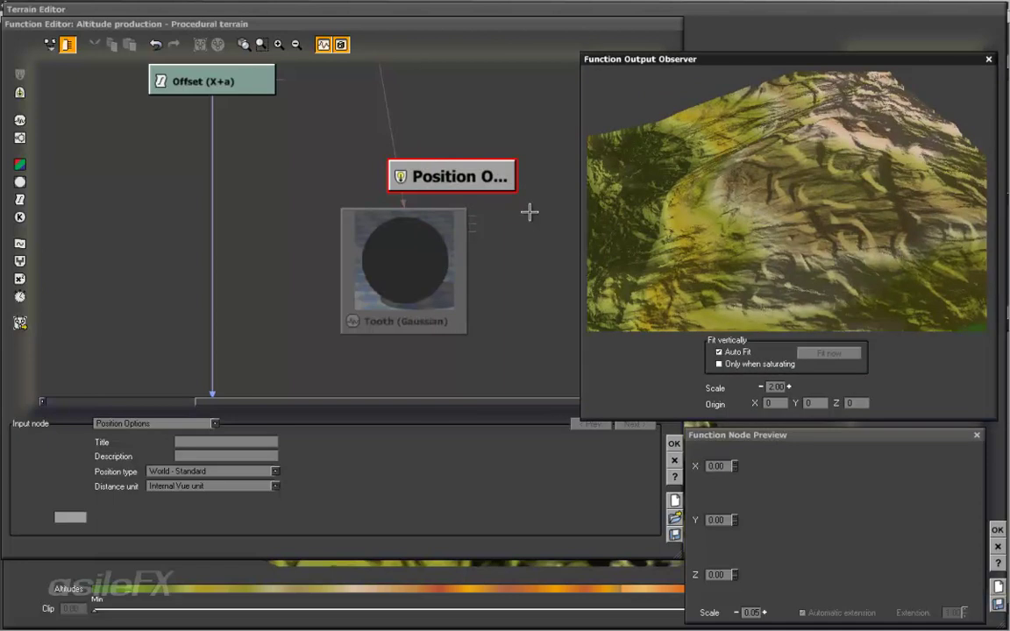
Replace the Tooth (Gaussian) node's existing position link with a connection from the Position Options node.
click(425, 270)
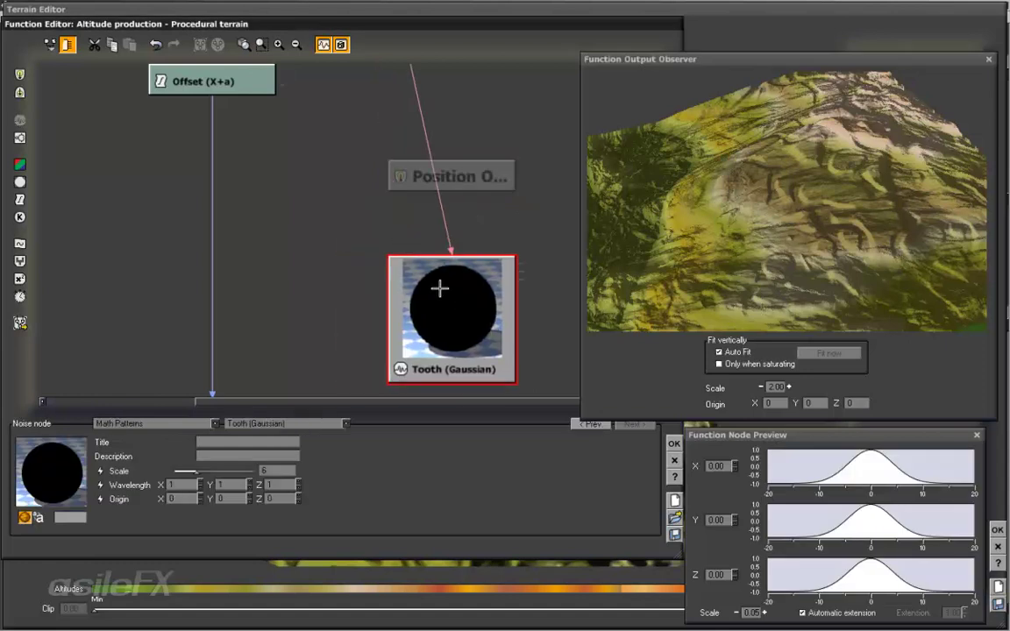
click(443, 210)
key(Delete)
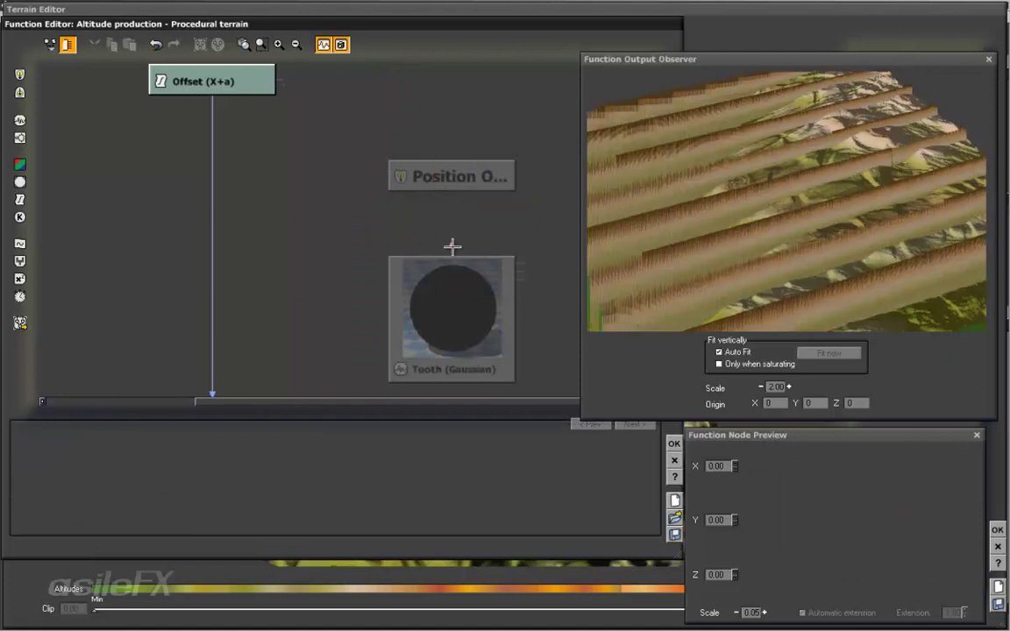
drag(453, 246, 449, 189)
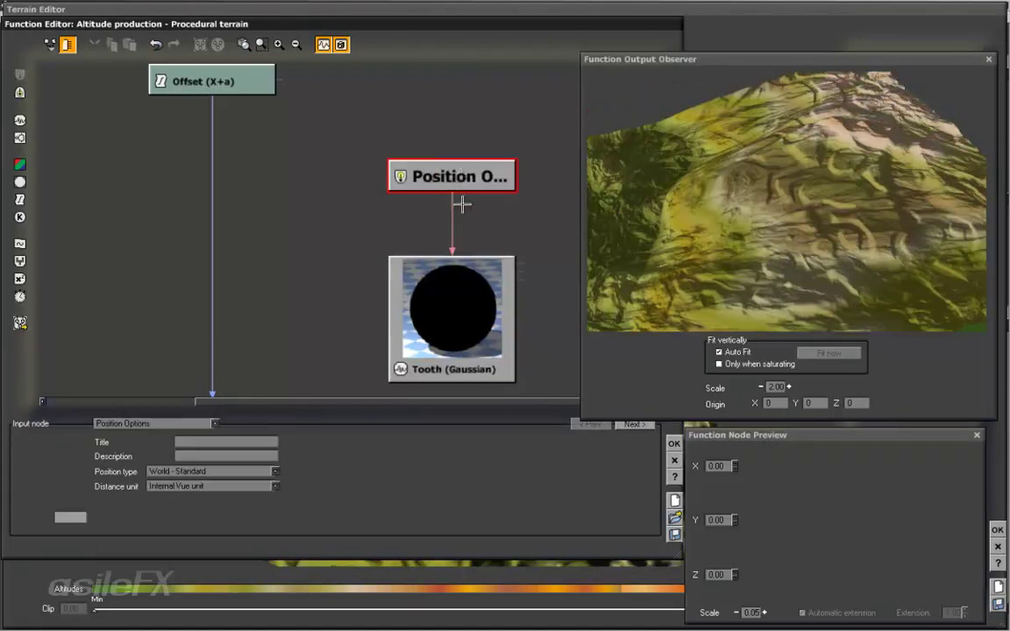
Set the Position Options node's position type to Object - Parametric and move it and the Tooth (Gaussian) node higher in the graph.
click(212, 471)
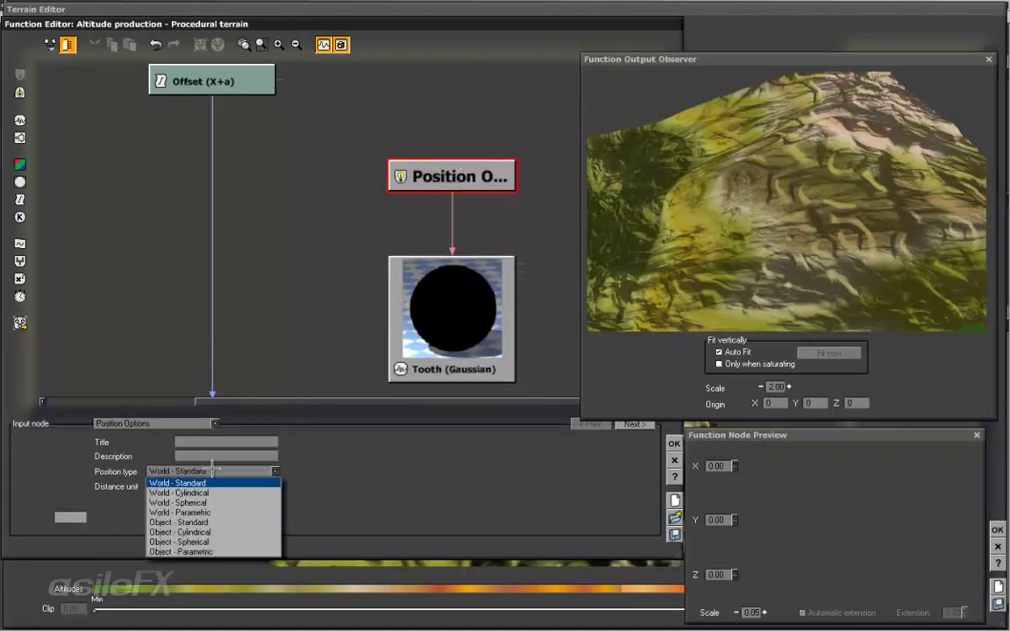
click(240, 551)
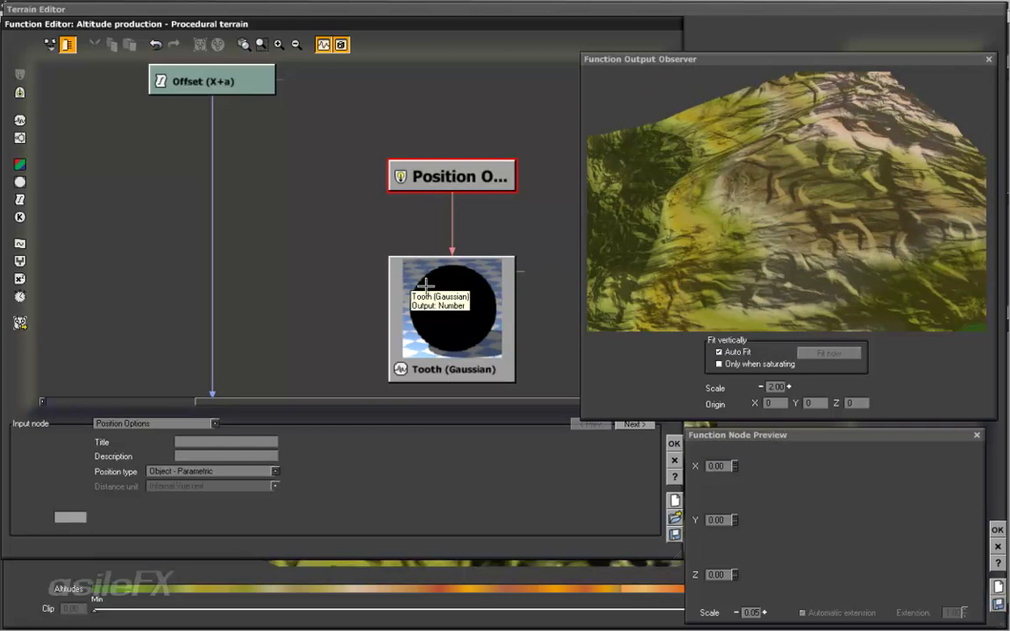
drag(453, 282, 453, 232)
mouse_move(402, 263)
middle_down()
mouse_move(414, 254)
mouse_move(412, 272)
middle_up()
drag(451, 277, 475, 225)
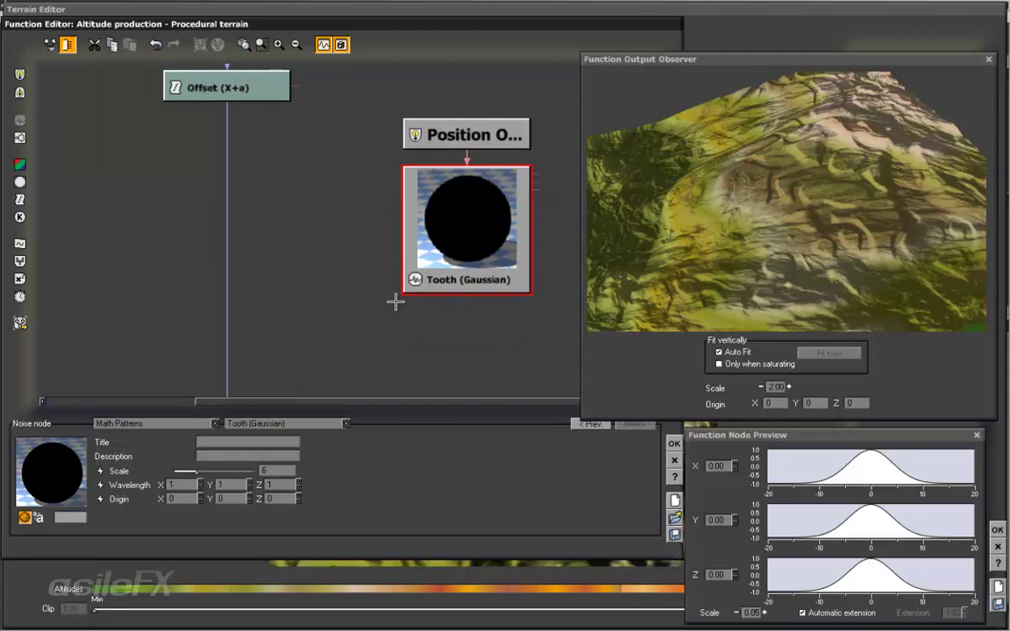
Move the Tooth (Gaussian) node up another row to free space below it, and open its Origin Z value.
click(447, 328)
middle_drag(374, 280, 403, 260)
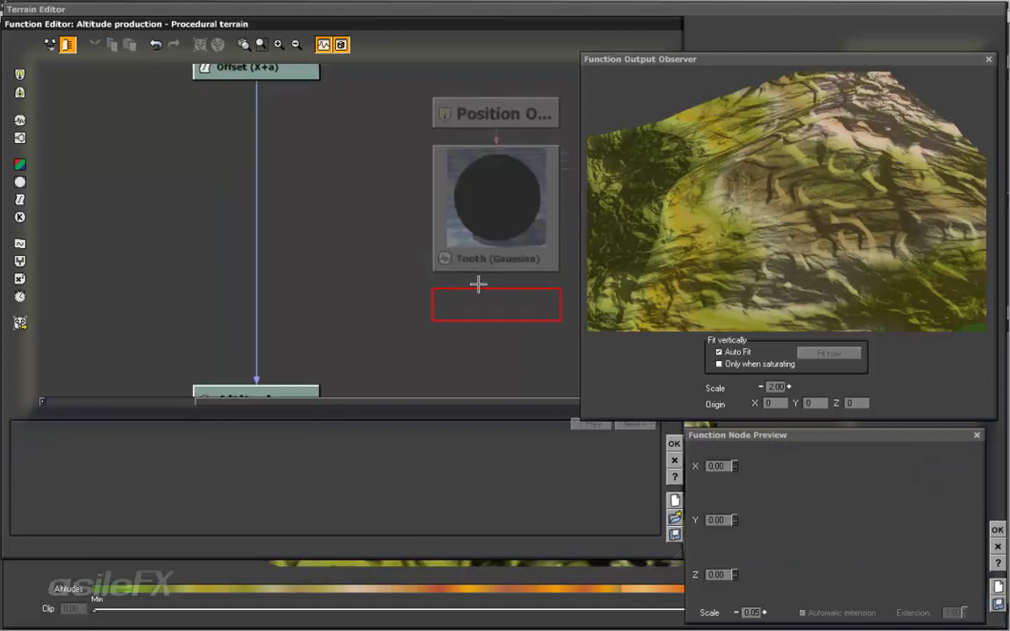
drag(492, 223, 492, 191)
click(452, 268)
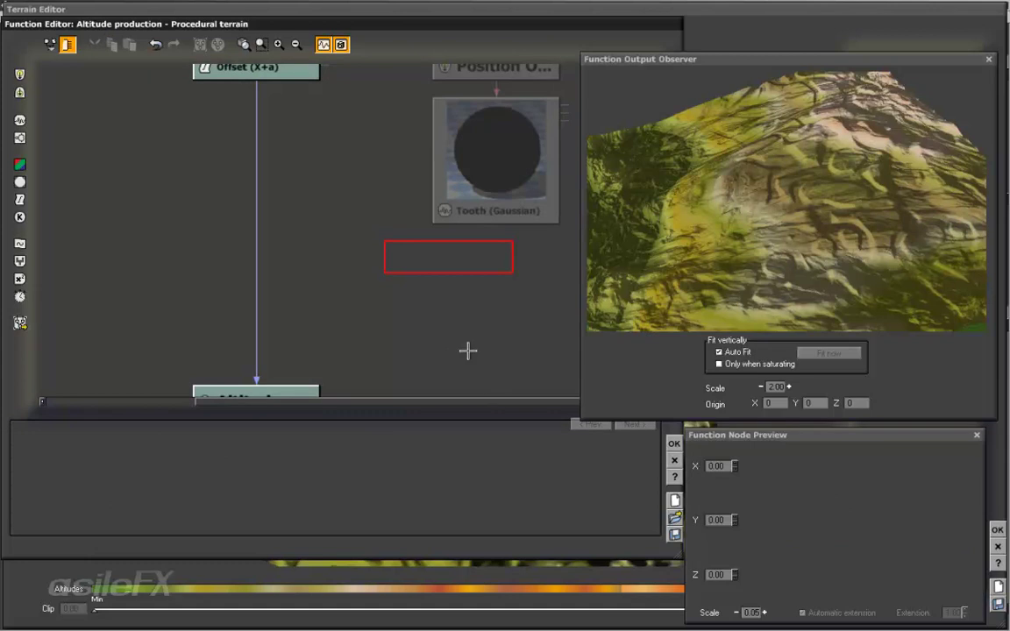
click(439, 168)
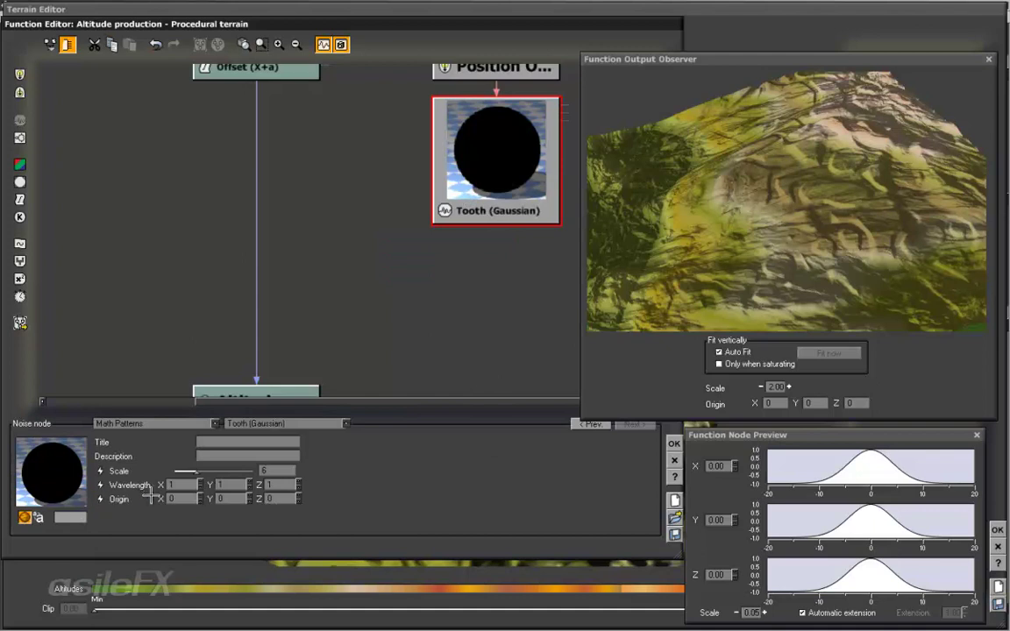
click(278, 501)
middle_drag(508, 197, 465, 238)
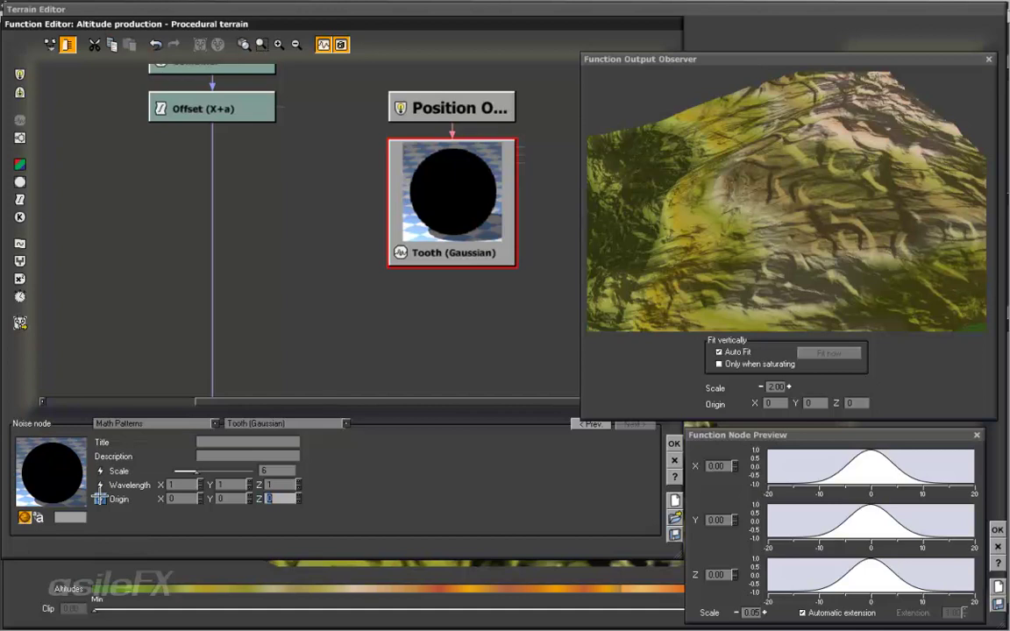
Add an External Dependency input node linked to the procedural terrain's Position and place it directly below the Tooth (Gaussian) node.
right_click(425, 309)
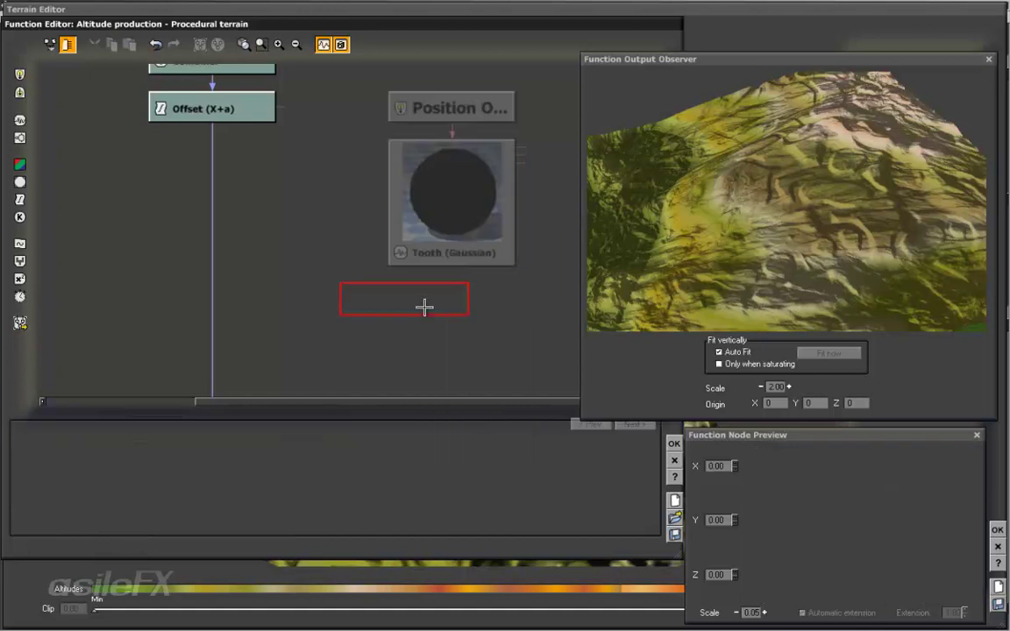
mouse_move(467, 314)
click(575, 259)
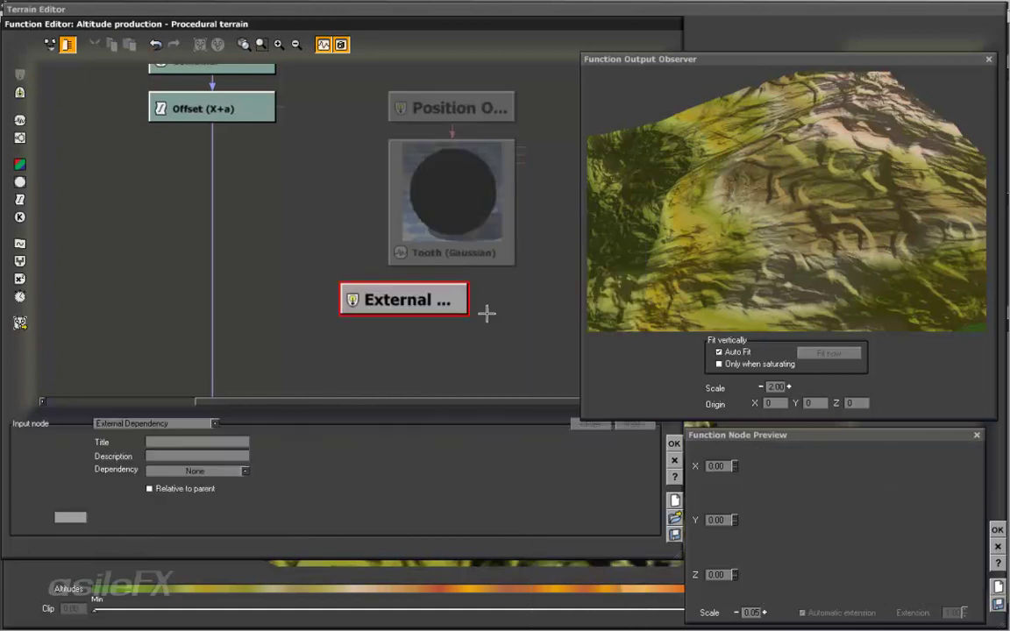
click(245, 471)
mouse_move(207, 562)
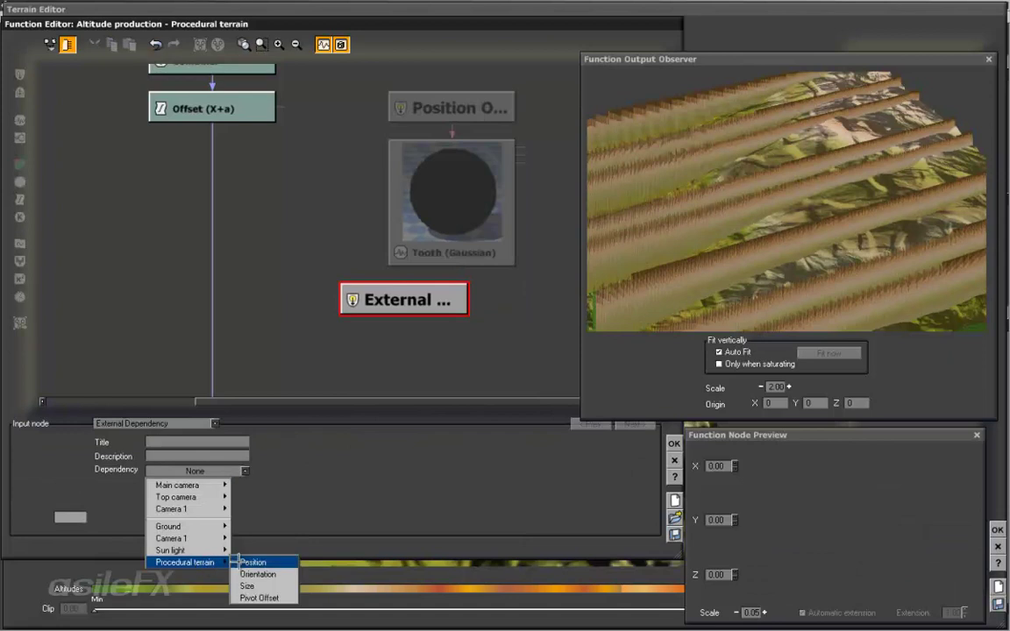
click(255, 562)
drag(427, 319, 477, 319)
Check the Tooth (Gaussian) node's Origin parameter and delete the External Dependency node.
click(426, 217)
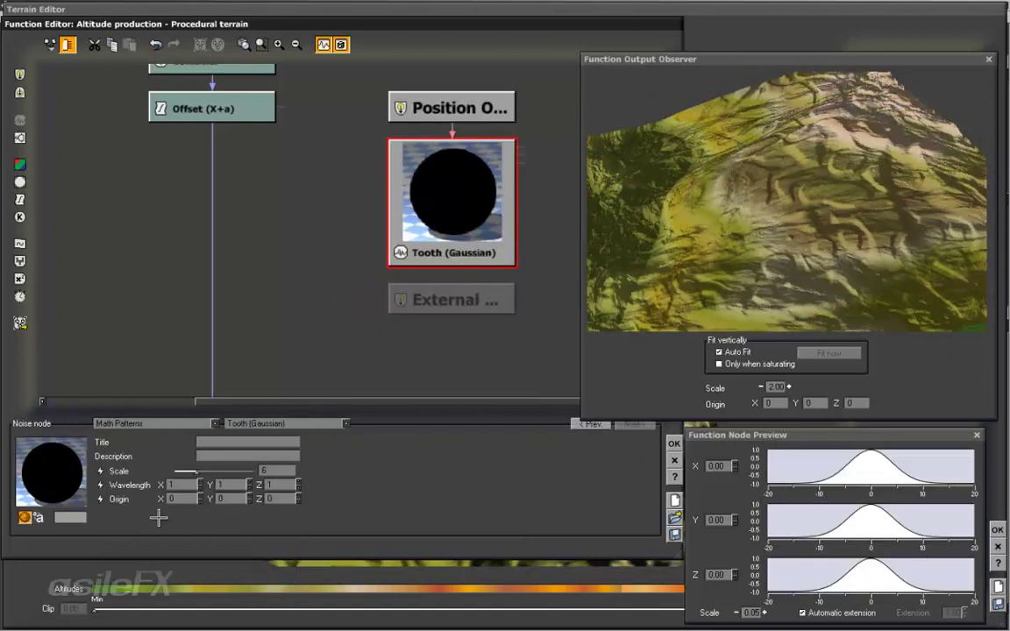
click(415, 328)
click(454, 303)
key(Delete)
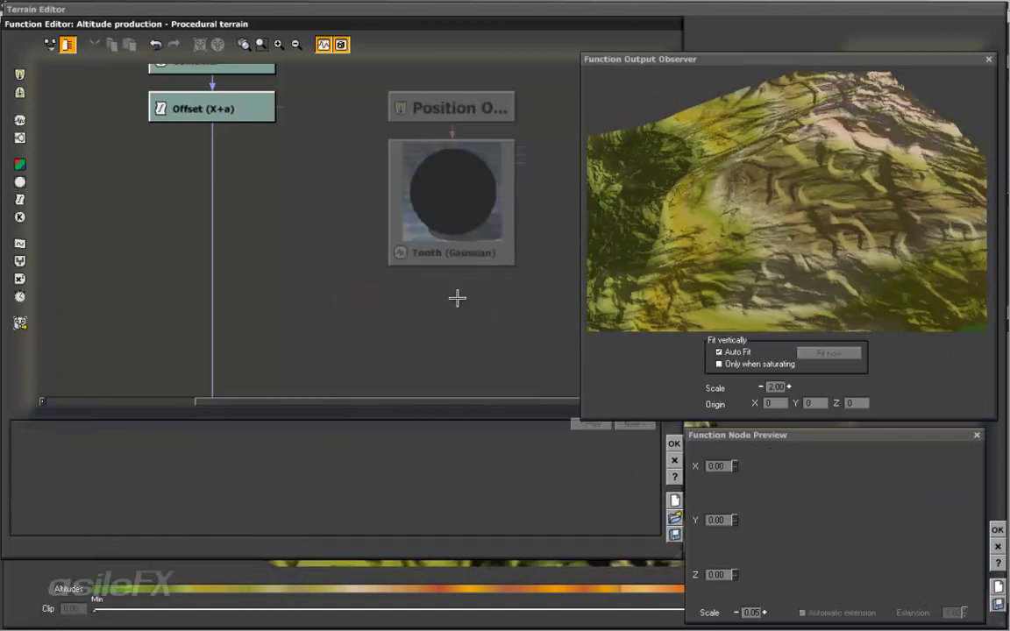
middle_drag(367, 212, 438, 202)
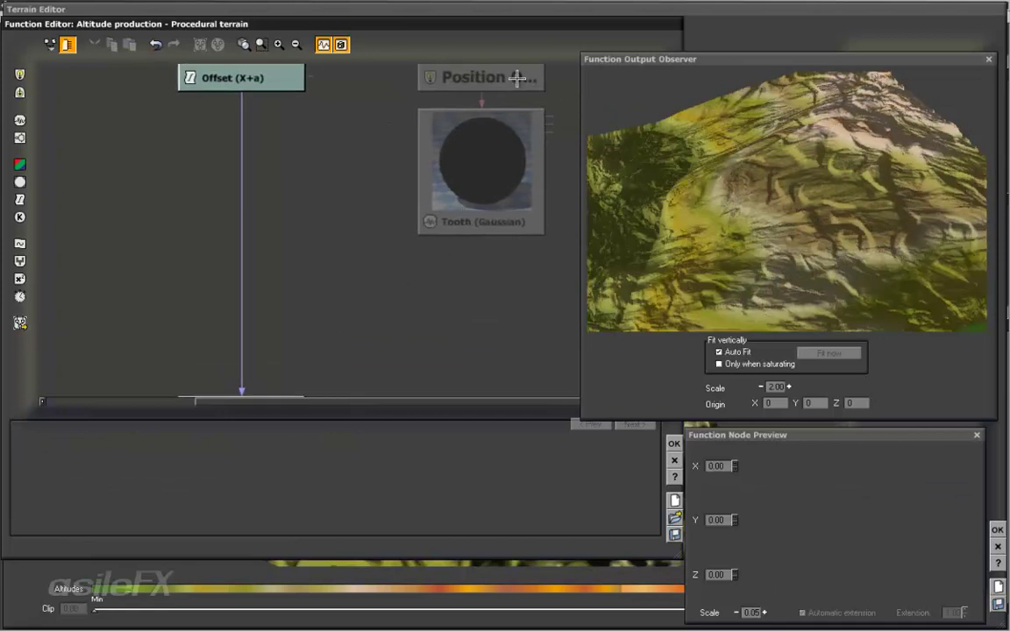
drag(466, 72, 464, 119)
drag(442, 320, 450, 313)
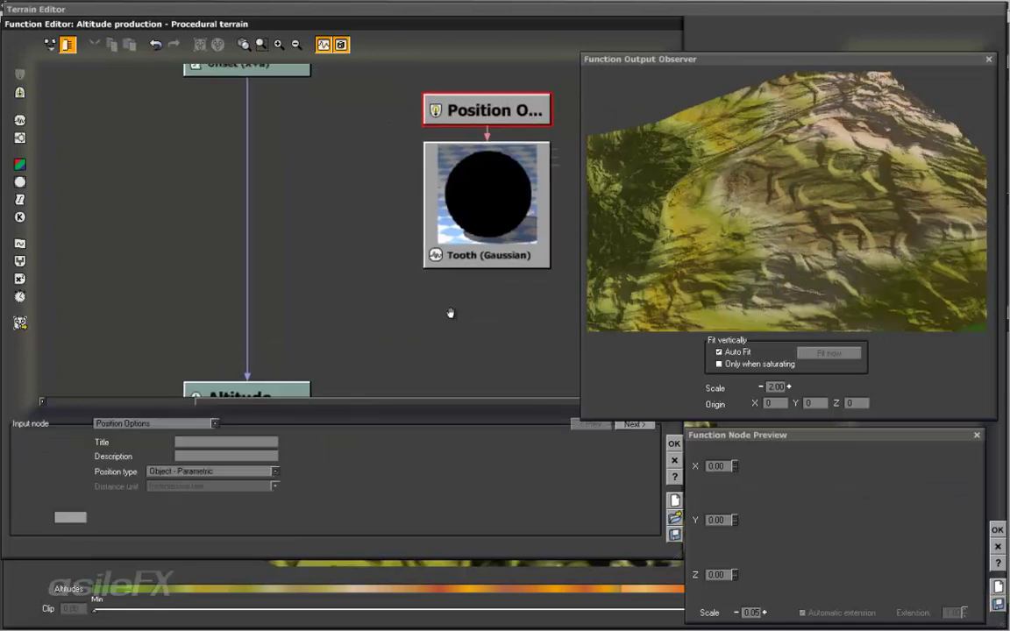
drag(449, 213, 448, 166)
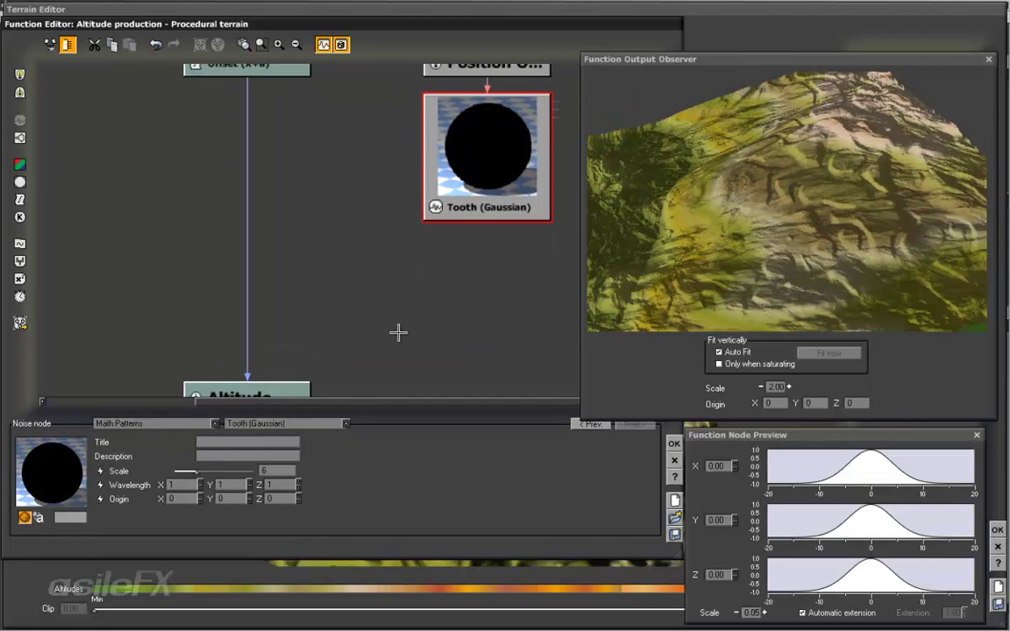
Enlarge the function editor and insert a filter node into the Offset (X+a) to Altitude connection, shifted towards the Tooth (Gaussian) node.
click(251, 274)
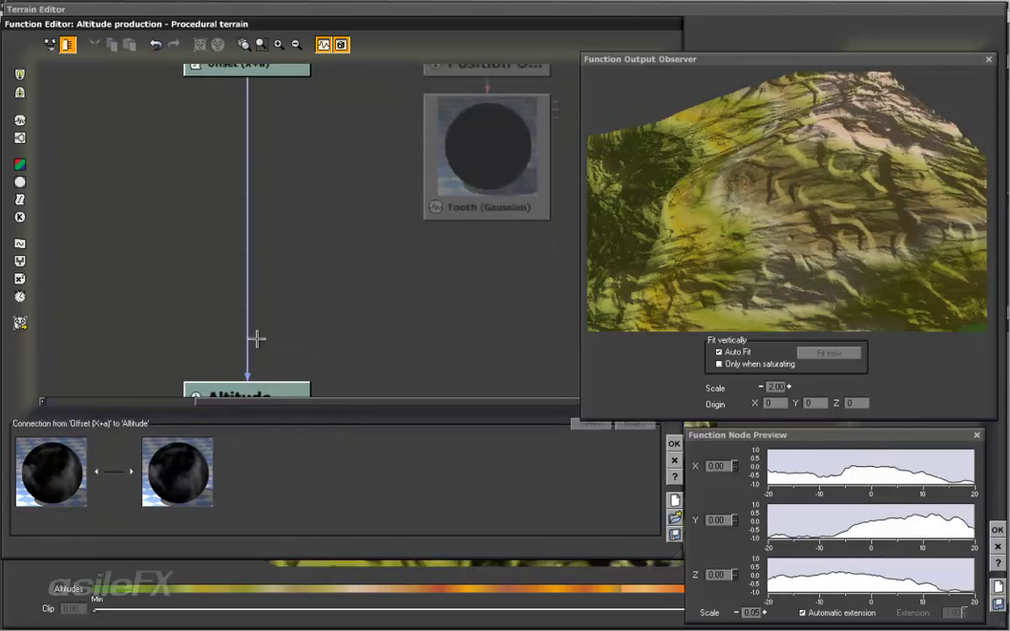
drag(368, 228, 307, 233)
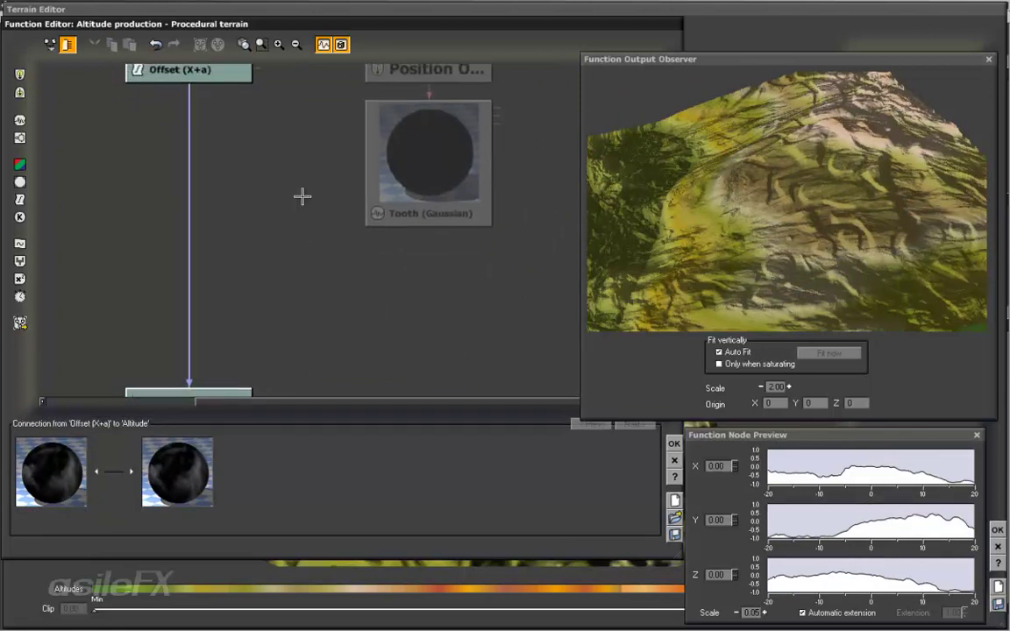
scroll(244, 209, down, 2)
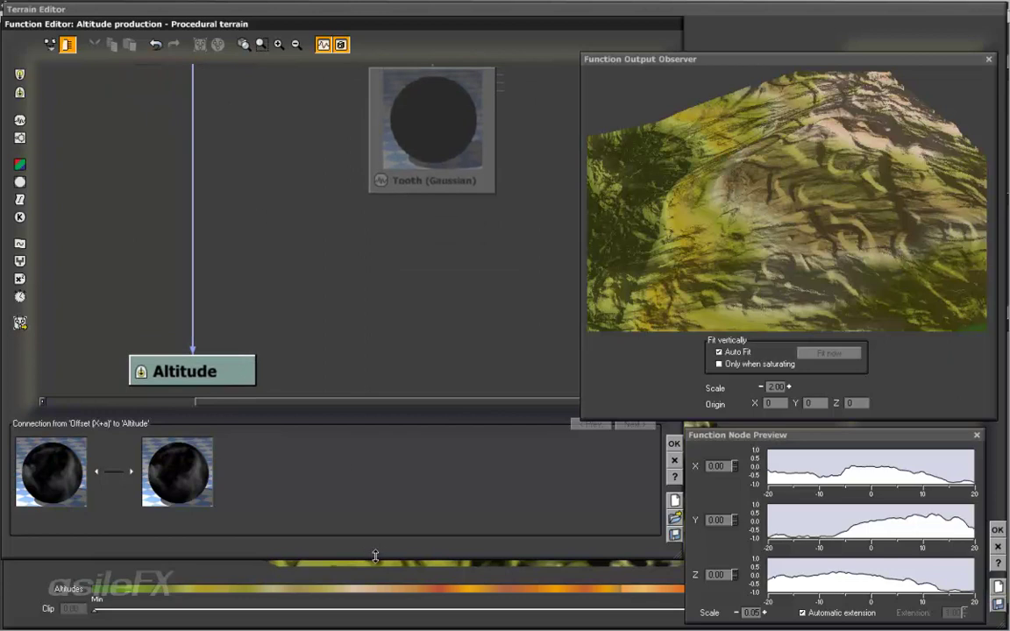
drag(375, 556, 374, 591)
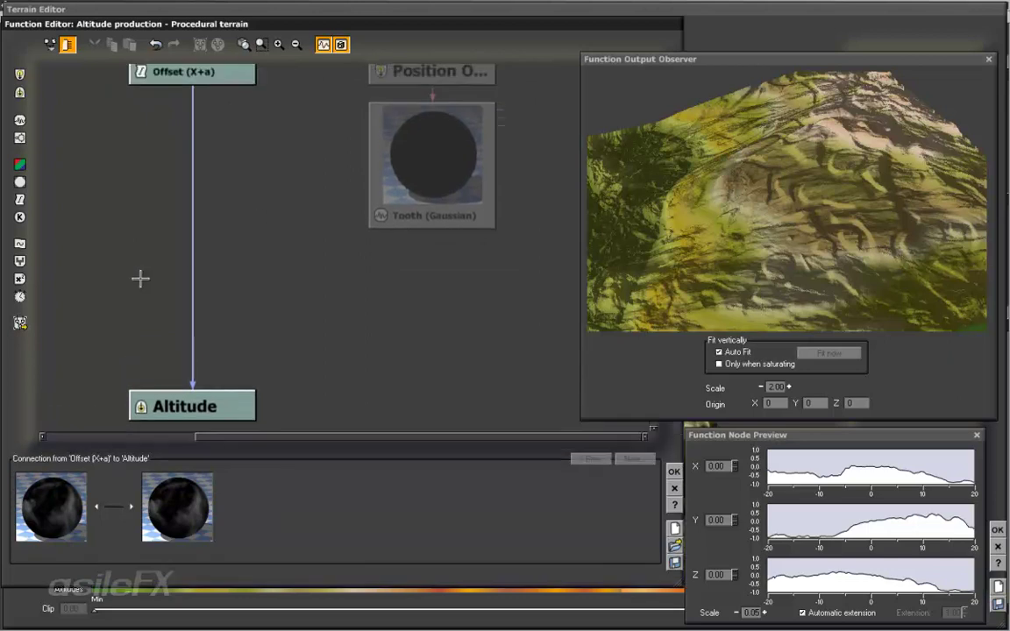
click(20, 199)
drag(158, 257, 253, 257)
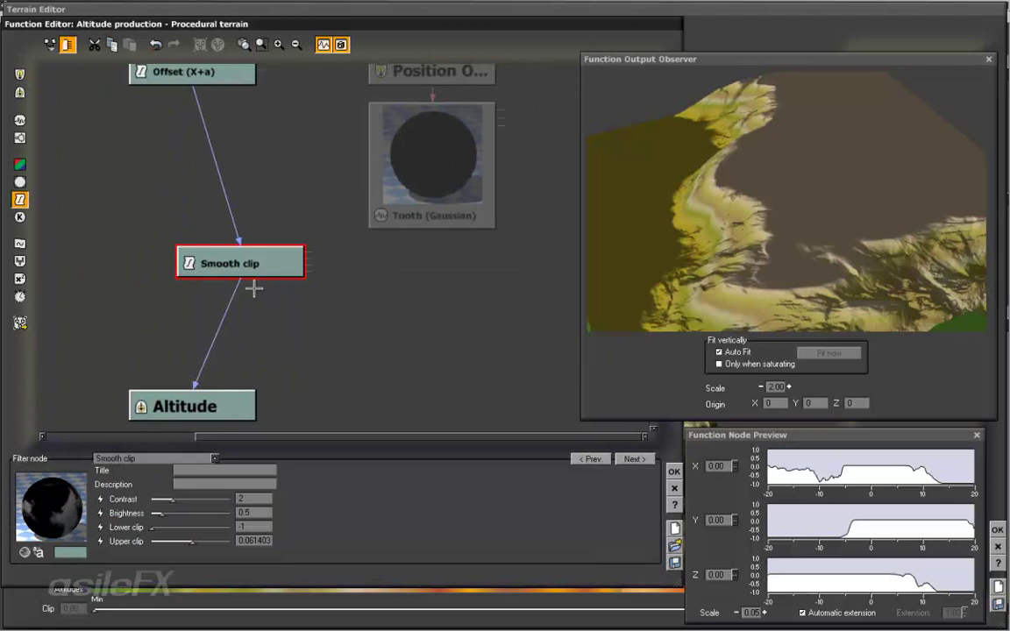
Change the new filter's type to Offset (X+a) with an offset of 0, and move the node up one row.
click(161, 457)
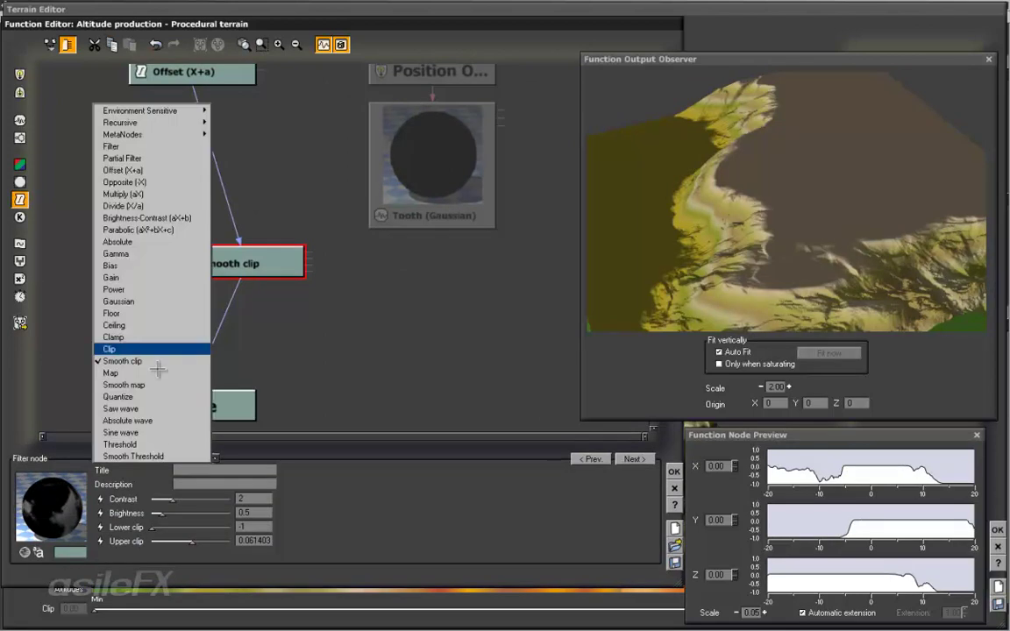
click(160, 170)
double_click(238, 498)
text(0)
key(Return)
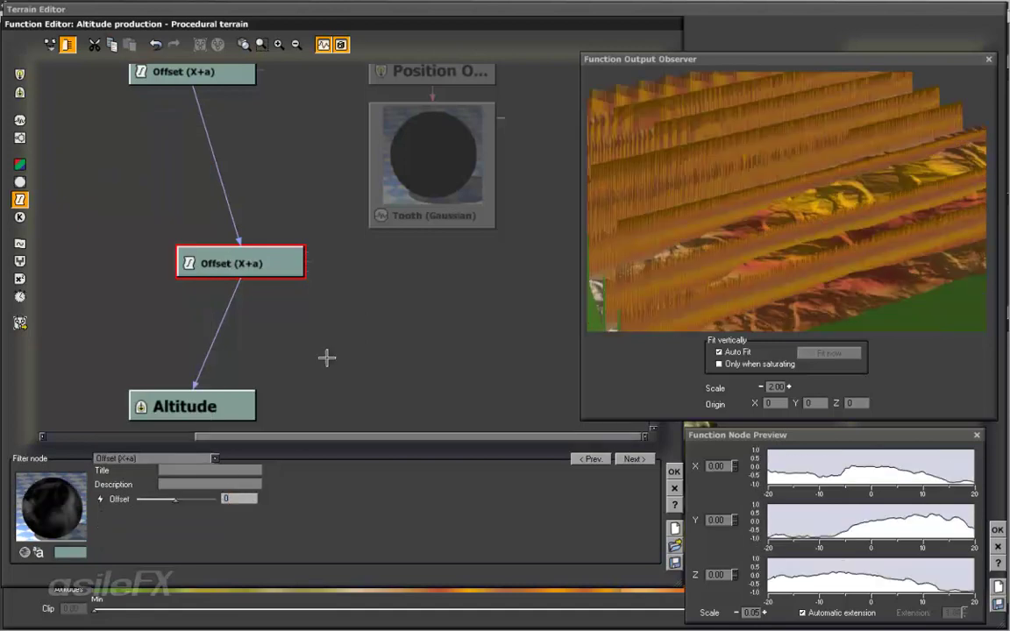
click(382, 249)
drag(276, 255, 276, 204)
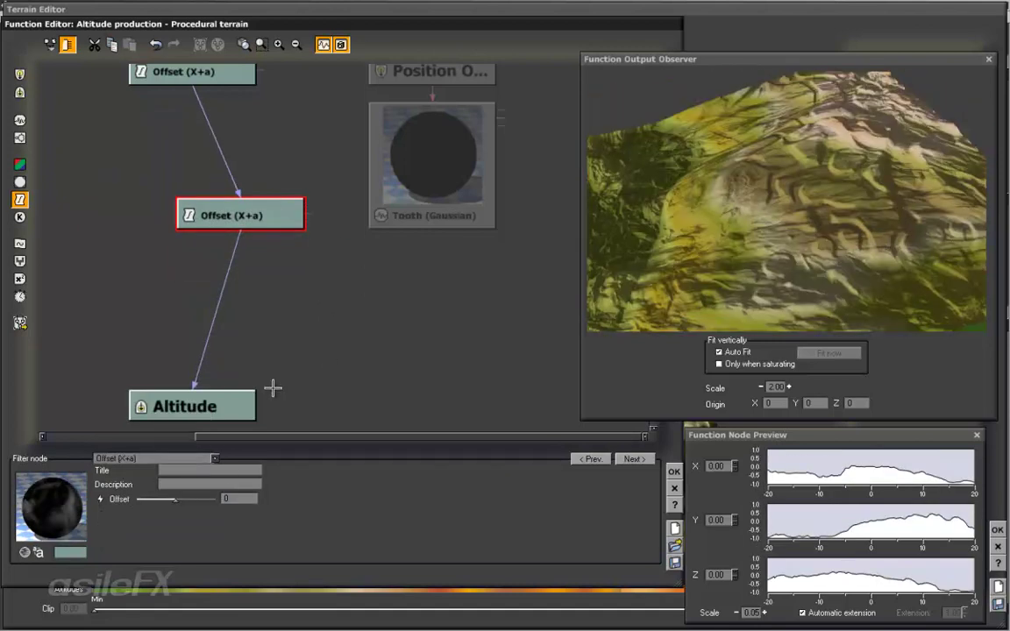
Insert a Blender combiner between the new Offset (X+a) node and Altitude, and move it below the Tooth (Gaussian) node.
middle_drag(309, 264, 280, 255)
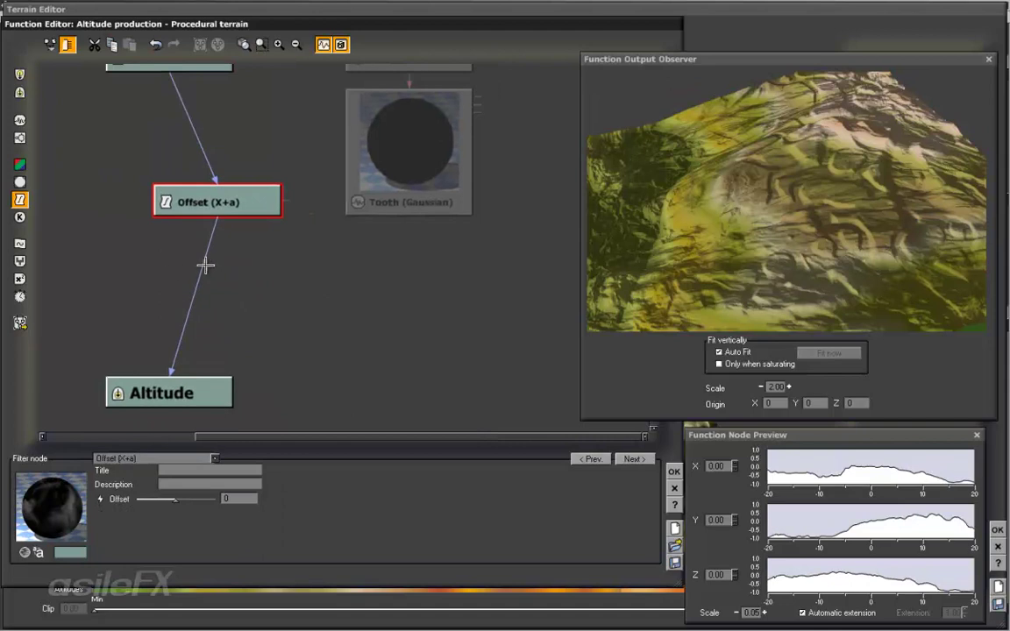
click(203, 263)
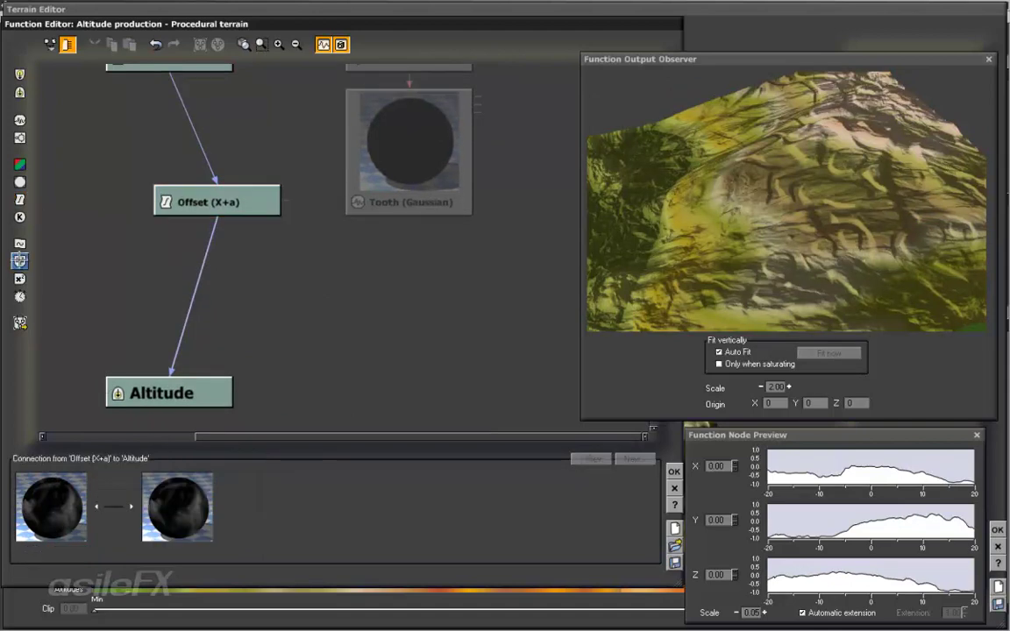
click(20, 257)
drag(77, 285, 390, 323)
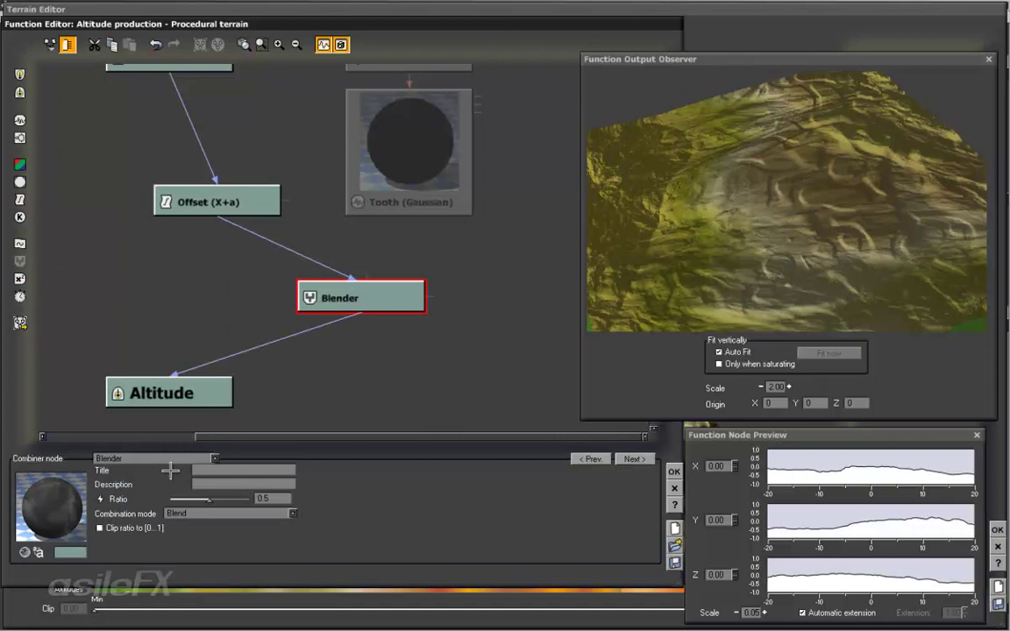
Set the Blender's combination mode to Multiply and its ratio to 1, and connect the Tooth (Gaussian) output to it.
click(146, 456)
click(120, 485)
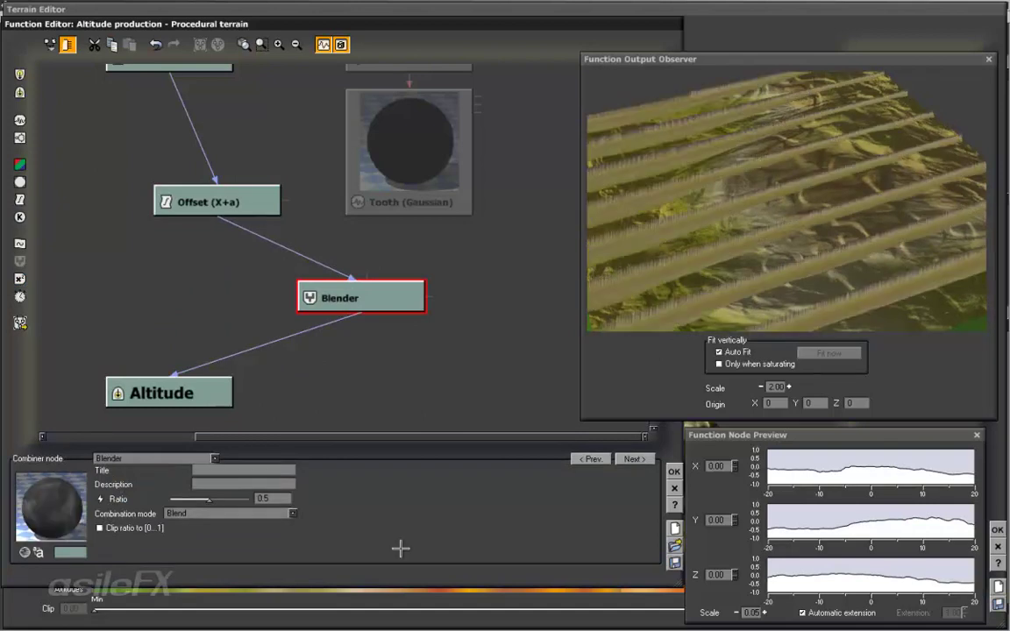
click(223, 519)
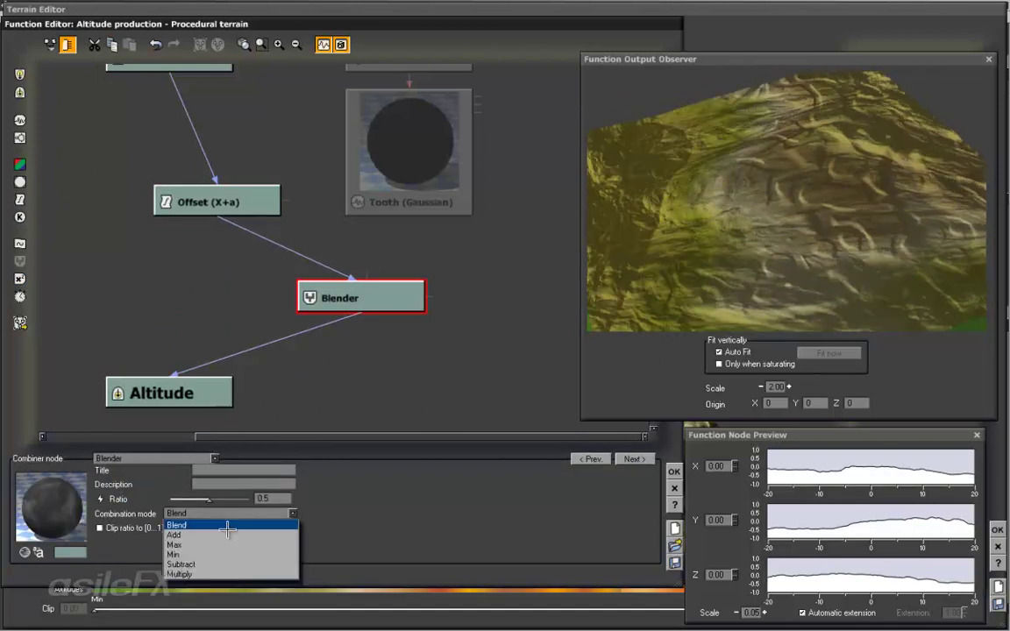
click(245, 572)
drag(210, 500, 252, 501)
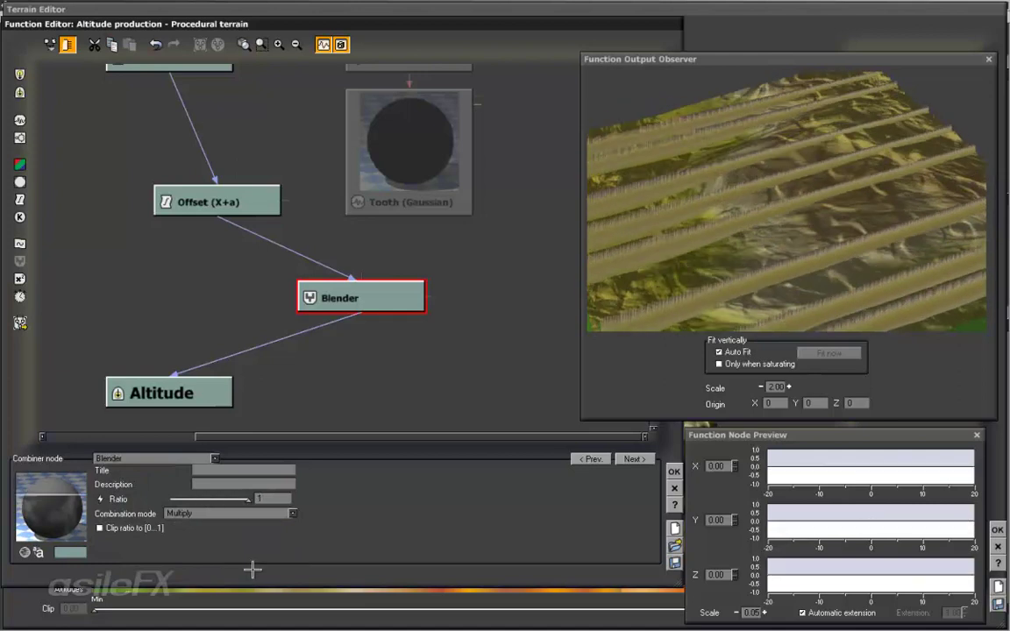
drag(363, 275, 363, 278)
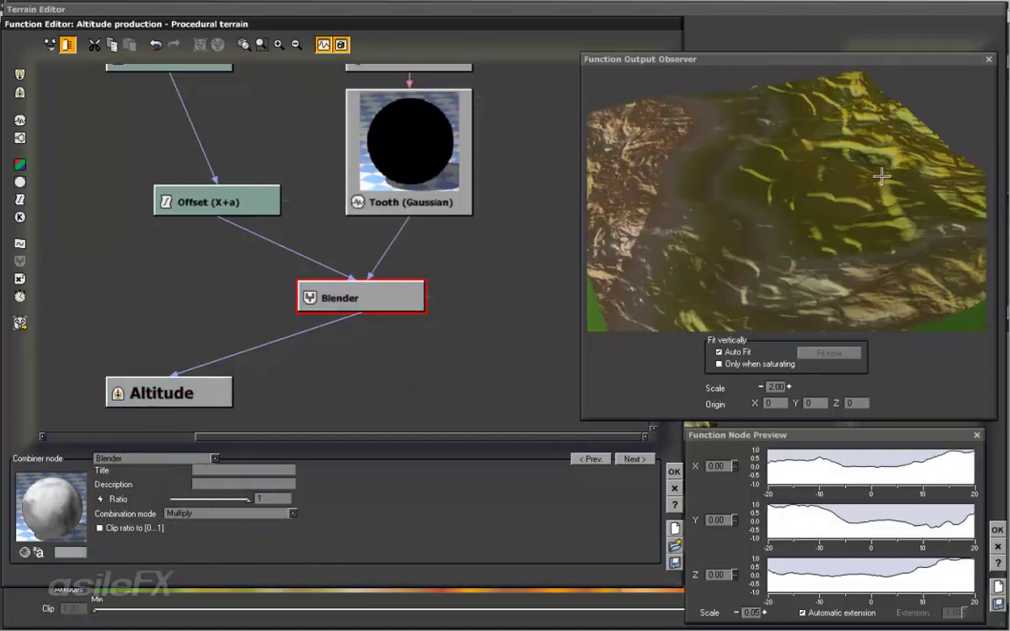
Inspect the multiplied terrain from several angles in the output preview at scale 1.00, and show the Tooth (Gaussian) node's settings.
drag(794, 159, 786, 301)
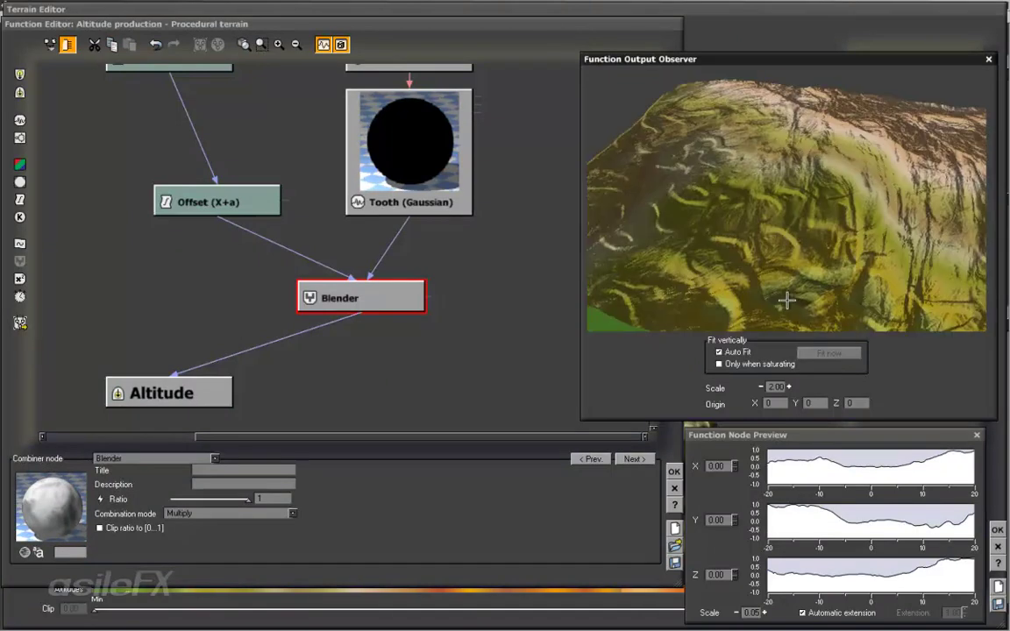
drag(792, 252, 808, 250)
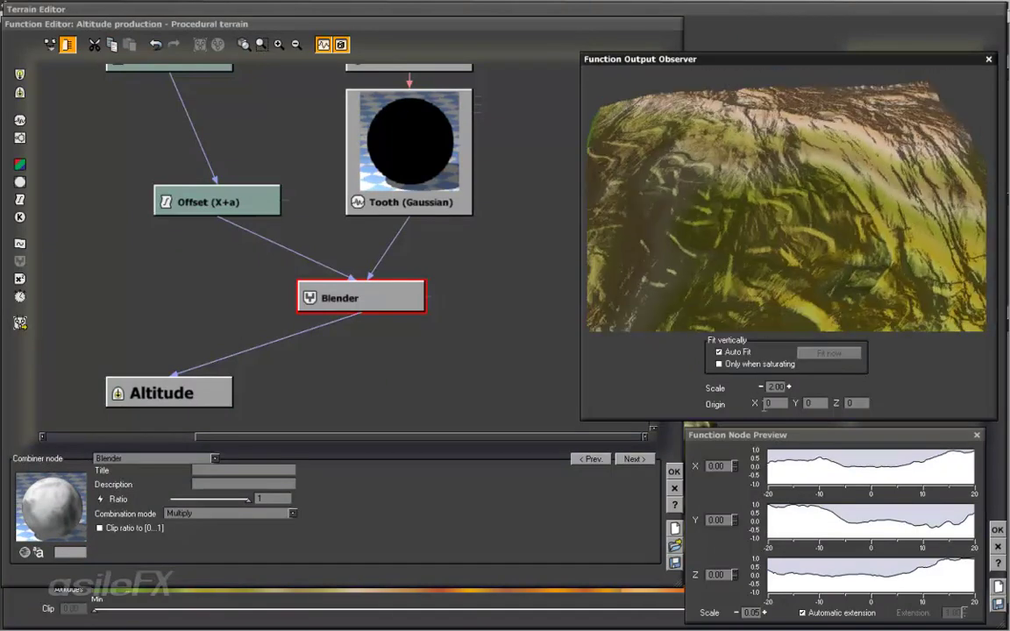
click(760, 387)
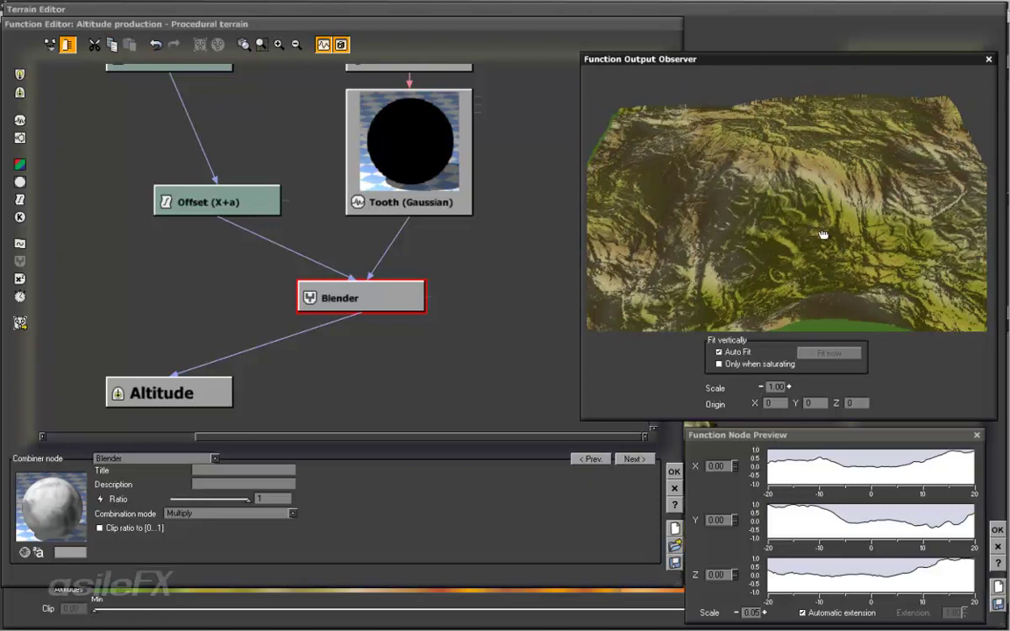
drag(789, 237, 558, 232)
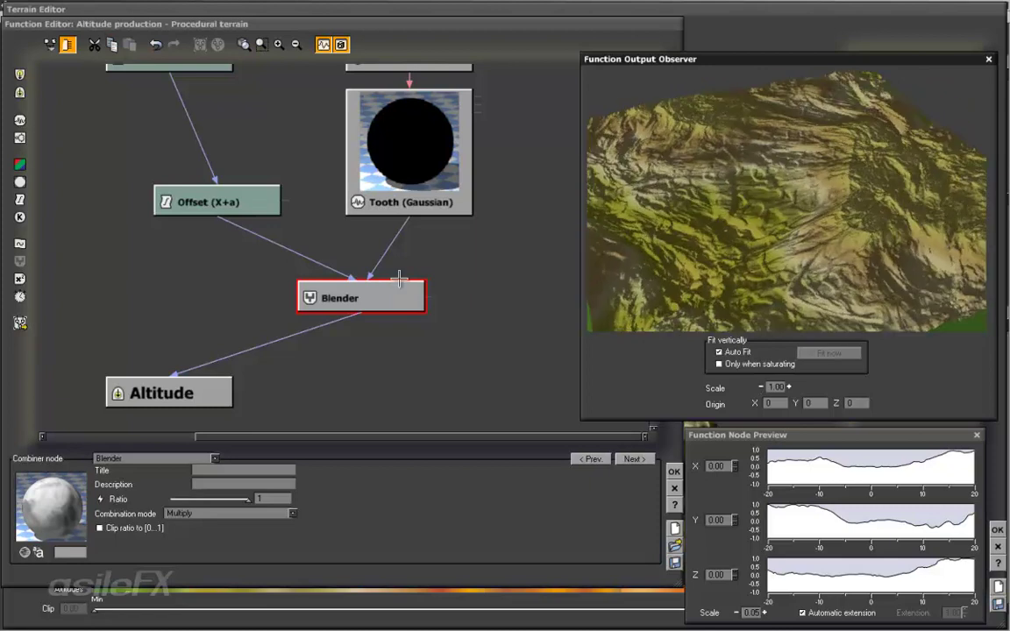
click(384, 161)
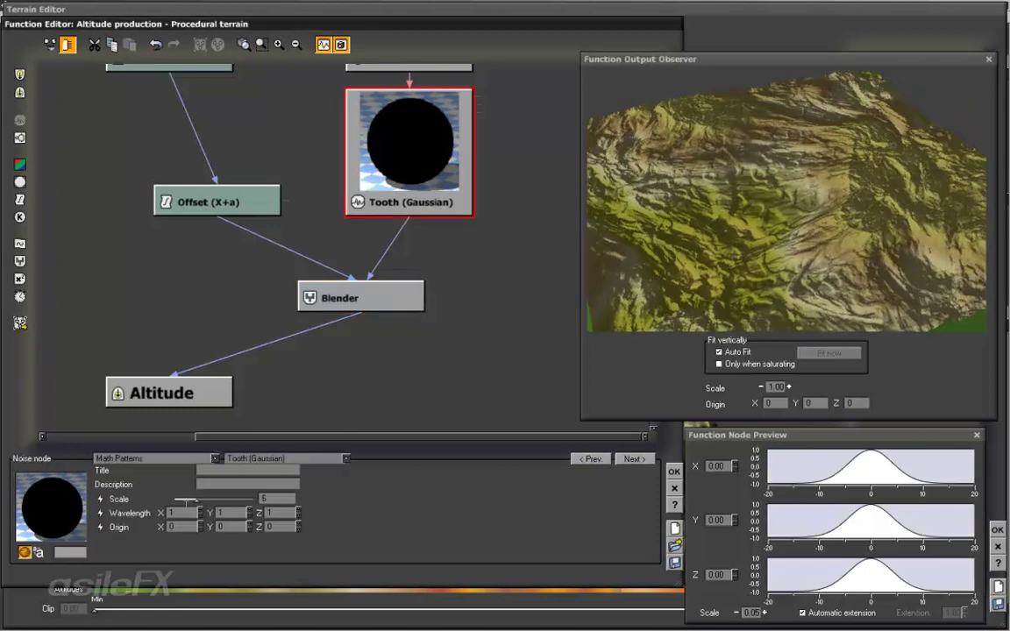
Raise the Tooth (Gaussian) node's scale to 424.09, checking the terrain from several angles in the output preview.
drag(195, 498, 239, 498)
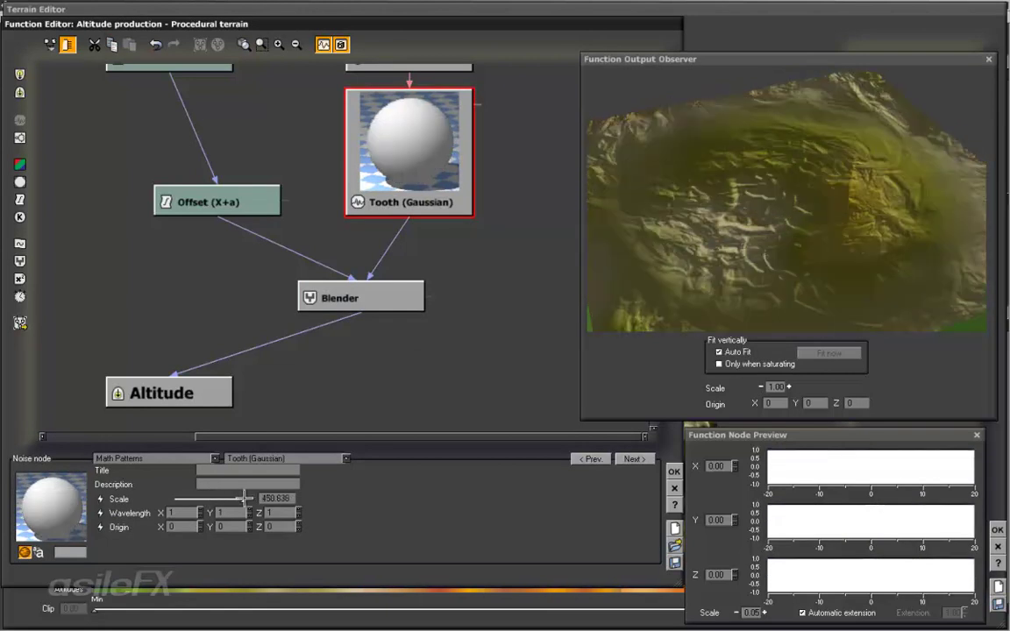
drag(792, 209, 808, 261)
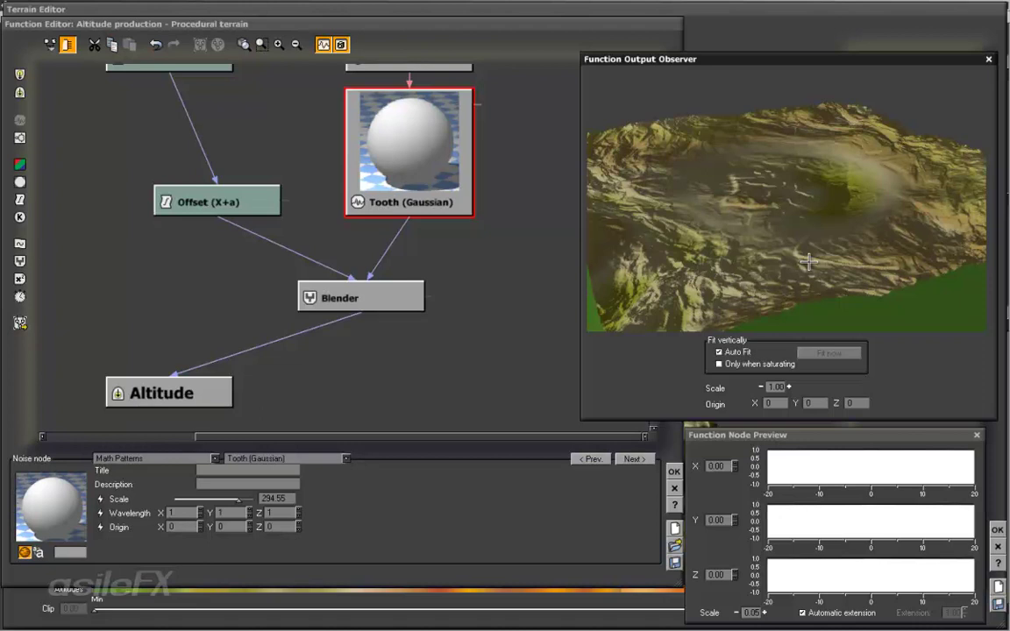
drag(740, 175, 768, 217)
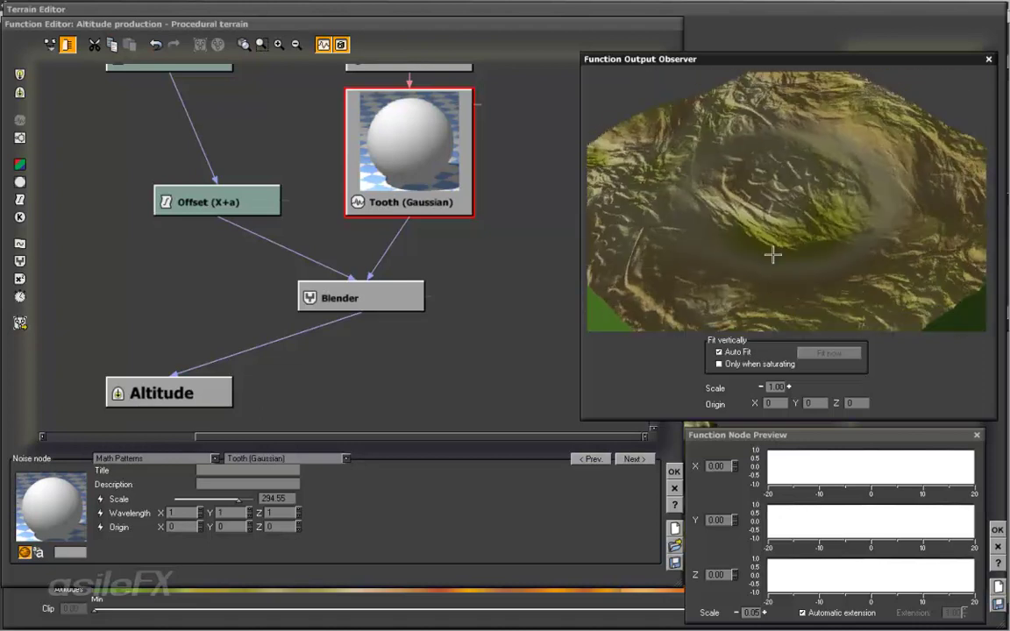
drag(235, 498, 240, 498)
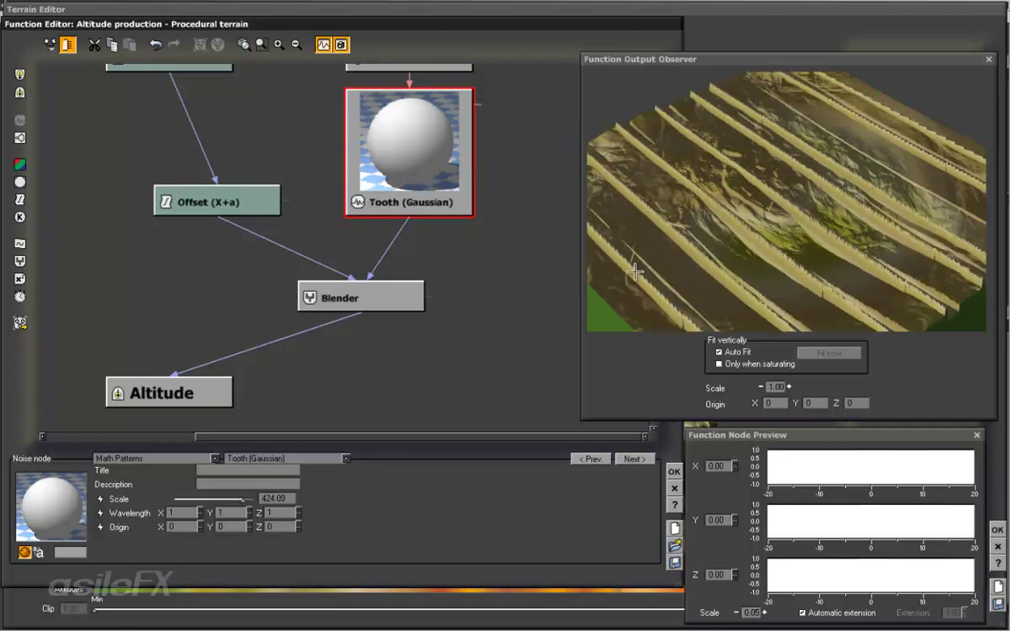
right_drag(654, 260, 752, 208)
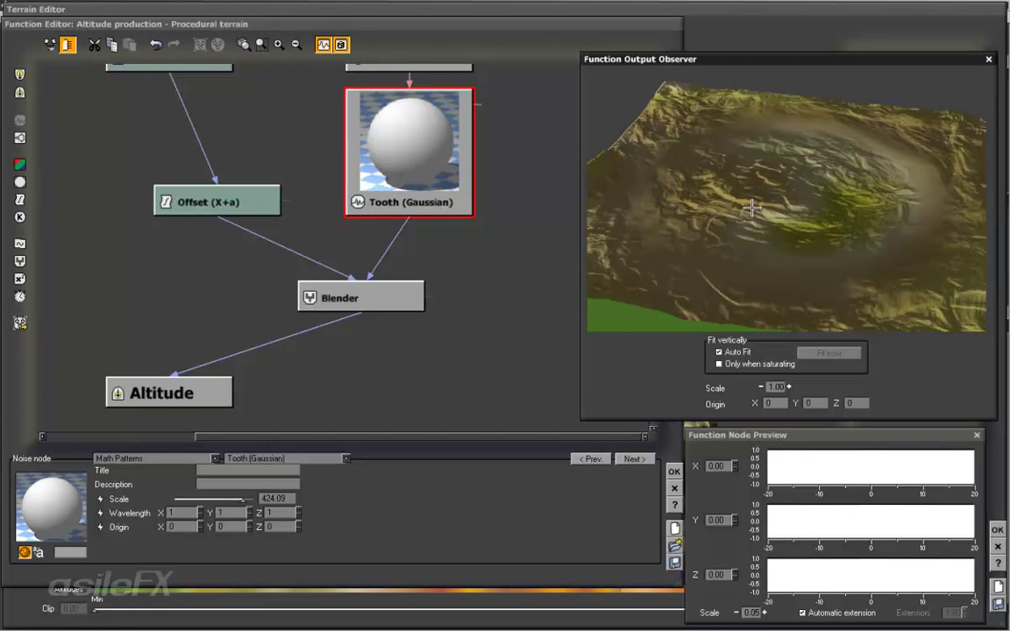
Move the Blender node directly above Altitude, beneath the Offset (X+a) node.
click(355, 361)
click(316, 294)
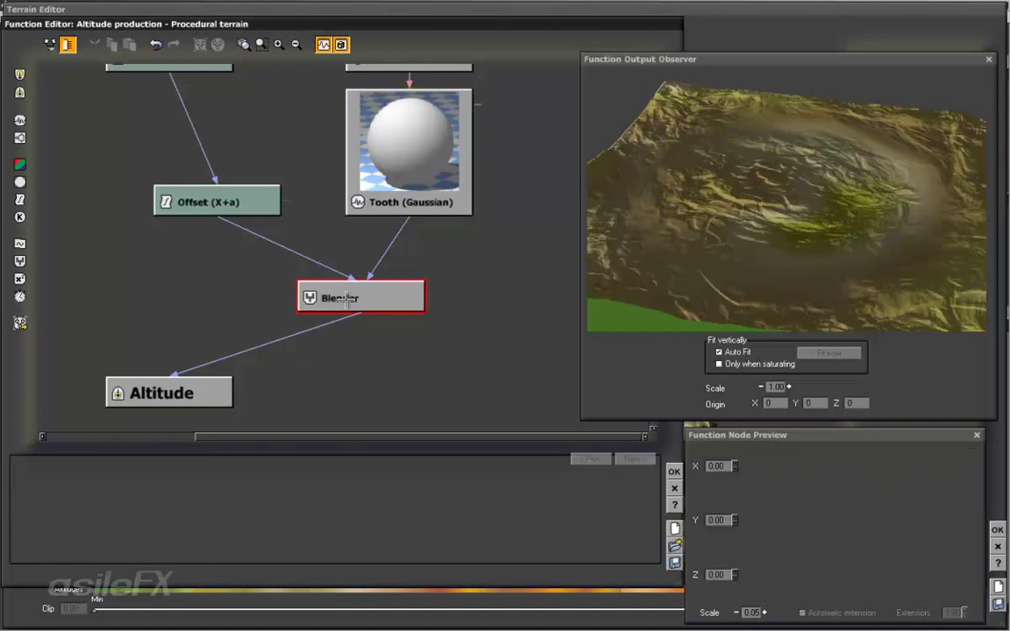
drag(363, 316, 225, 327)
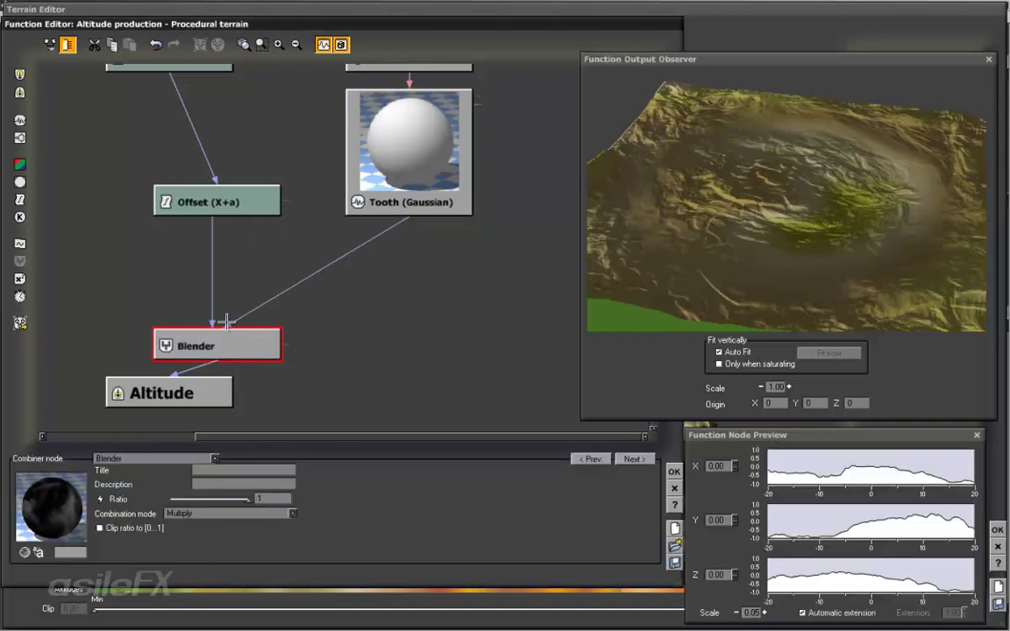
Add a Constant Number node with value 0 beside the link from Tooth (Gaussian) to the Blender.
click(412, 282)
click(20, 220)
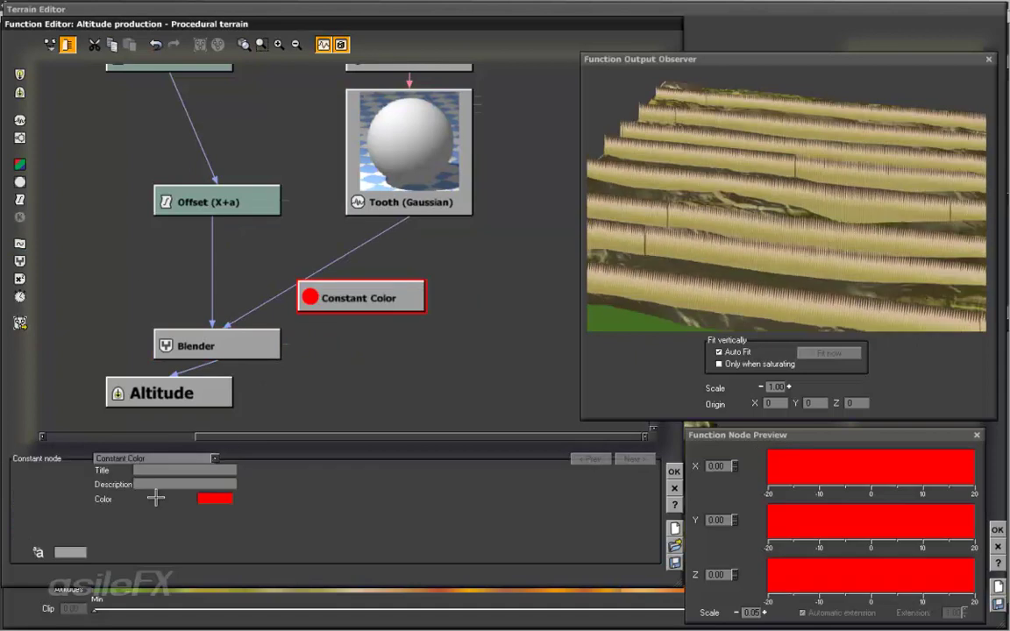
click(140, 458)
click(163, 497)
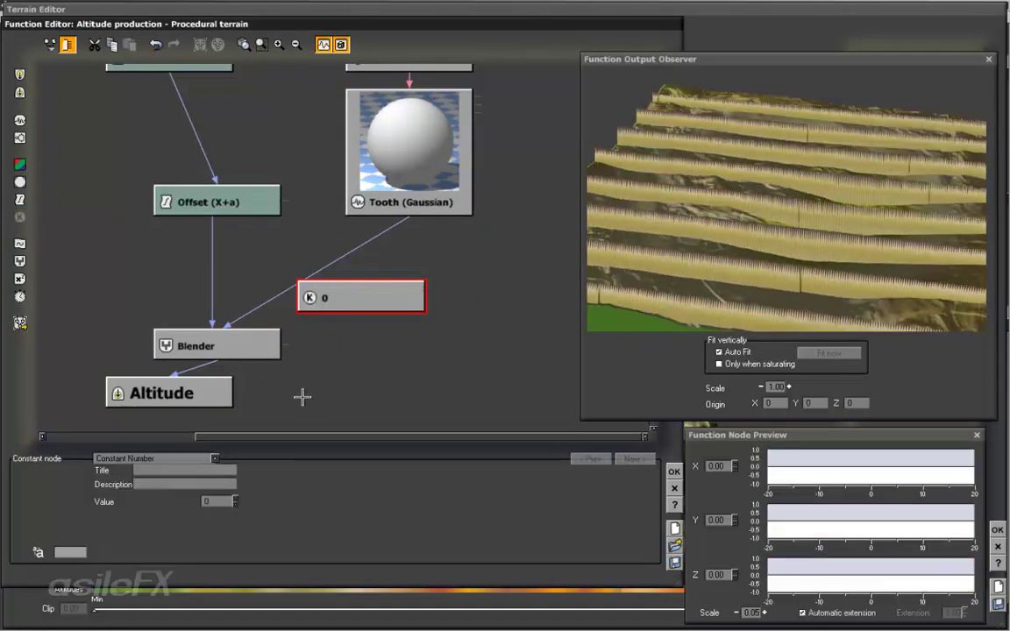
Place the constant 0 node below Tooth (Gaussian), feed it into the Blender in place of the noise, and inspect the output terrain.
drag(379, 297, 419, 262)
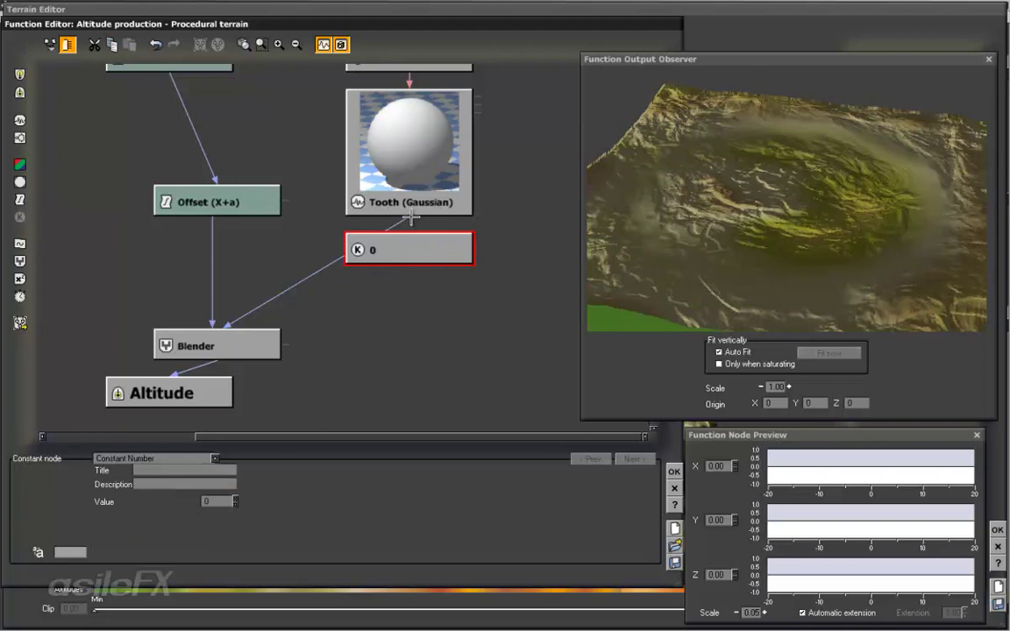
drag(413, 222, 419, 261)
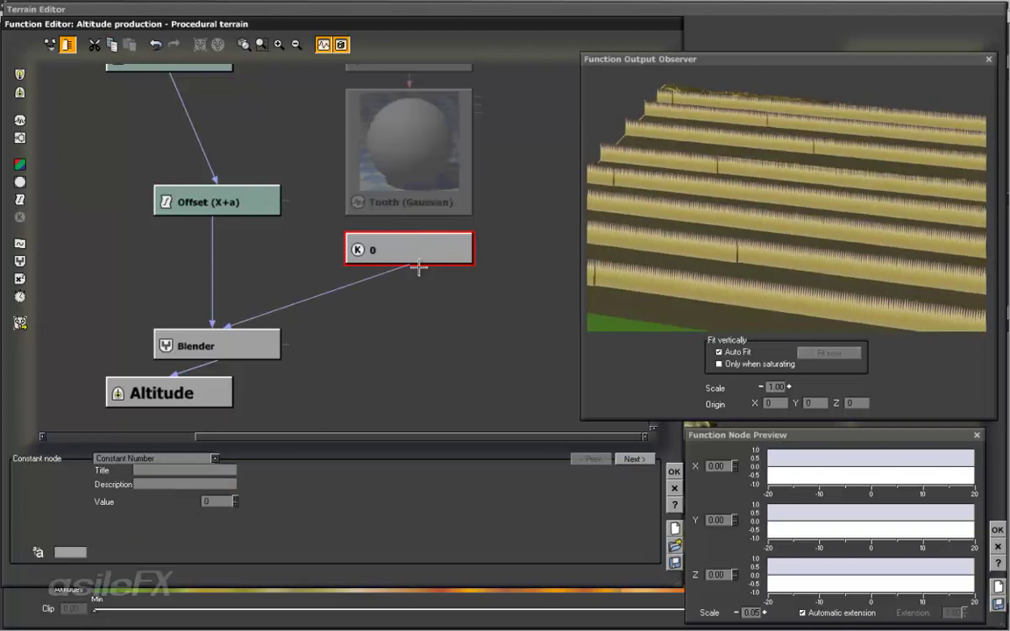
drag(818, 203, 766, 217)
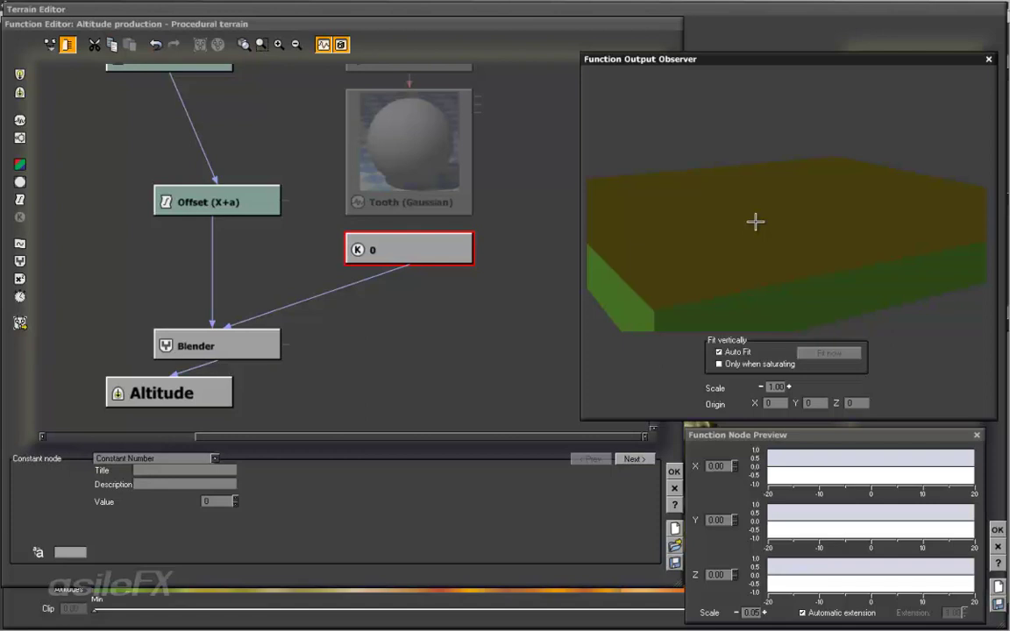
drag(760, 236, 766, 188)
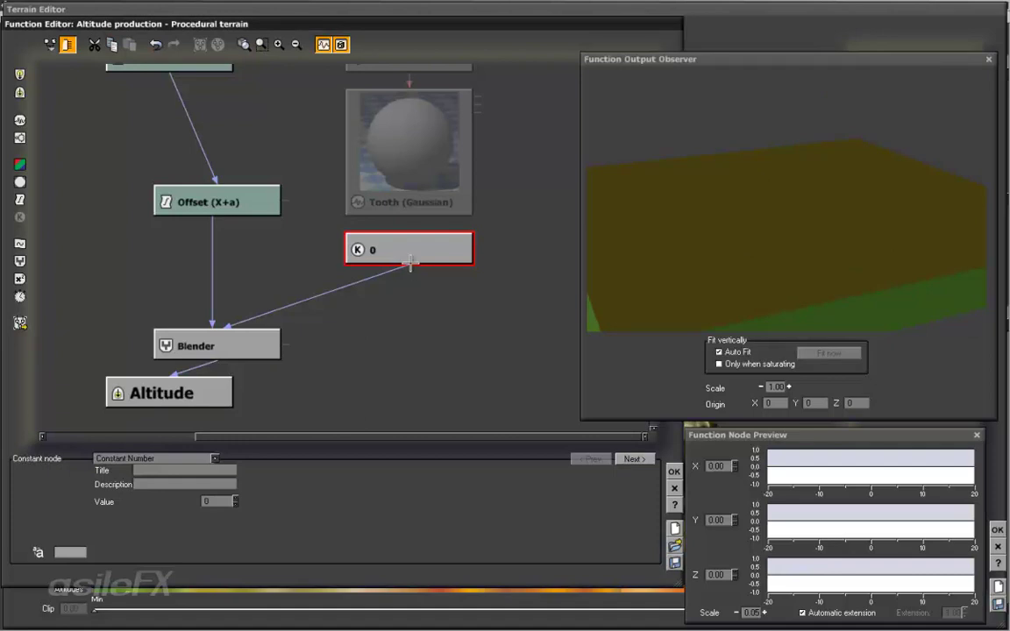
Reconnect Tooth (Gaussian) to the Blender, delete the constant 0 node, and show the noise node's settings.
drag(410, 265, 422, 234)
key(Delete)
click(422, 186)
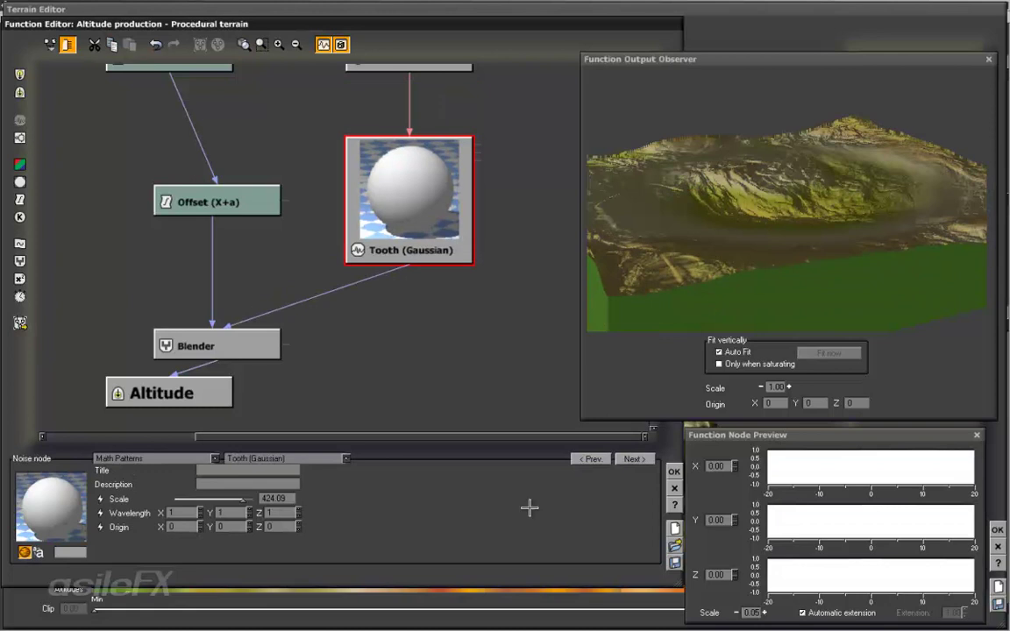
Widen the node preview range to about ±1000 to examine the Tooth (Gaussian) curve, and compare it with the terrain in the output preview.
click(736, 614)
click(736, 614)
click(735, 614)
click(736, 614)
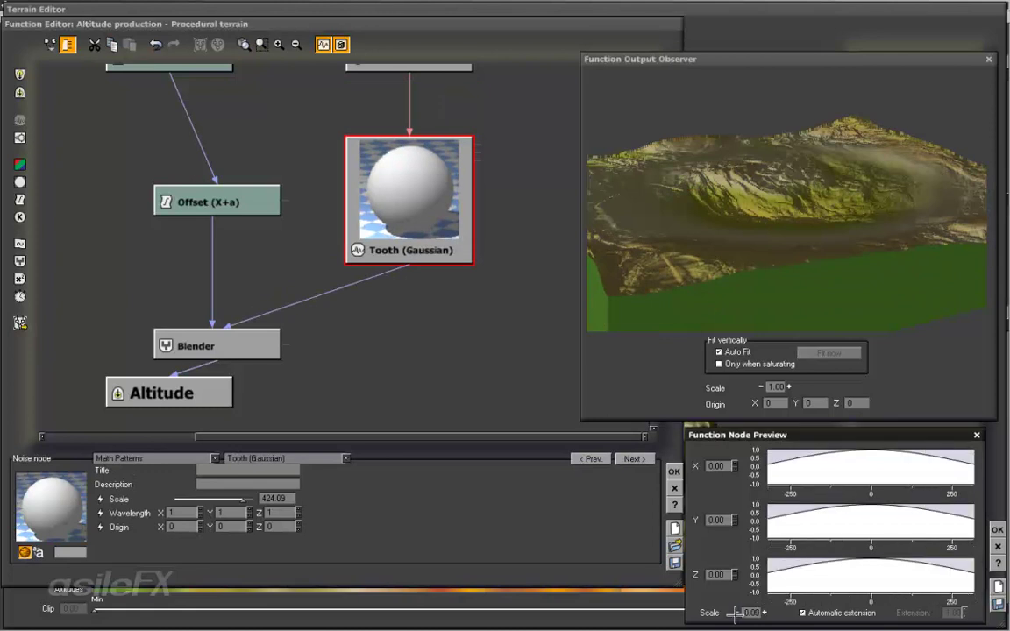
click(735, 614)
click(736, 614)
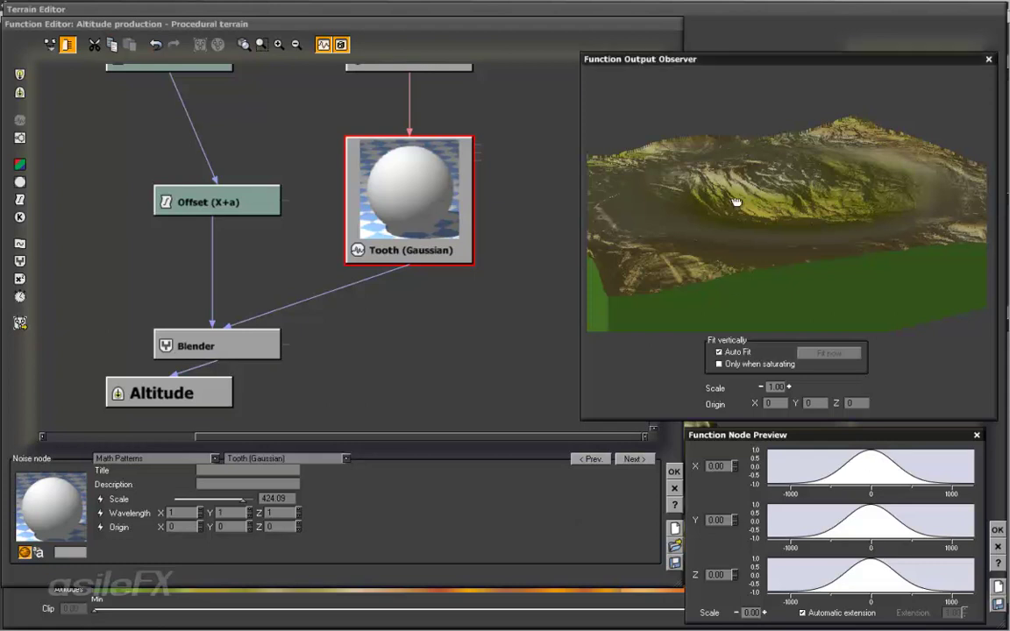
drag(737, 198, 741, 209)
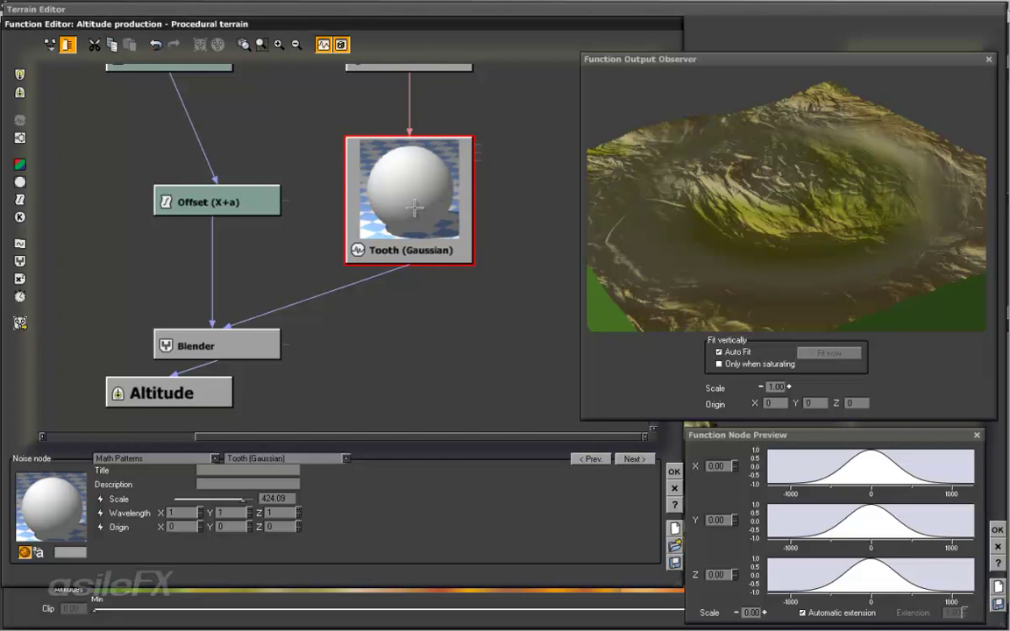
Move Tooth (Gaussian) up one row and insert a Map filter between it and the Blender.
drag(376, 187, 375, 139)
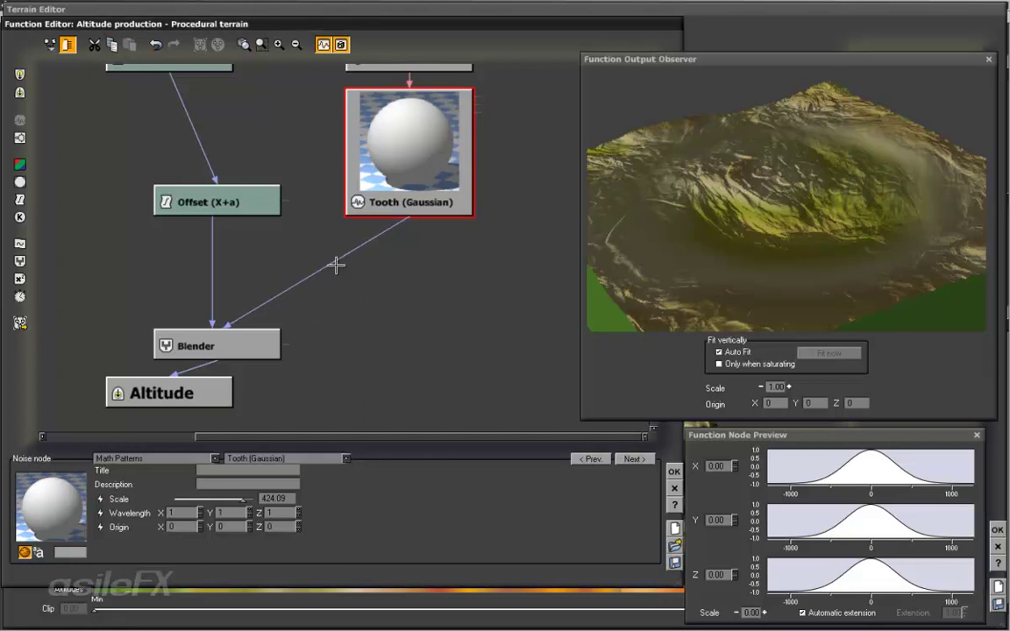
mouse_move(344, 254)
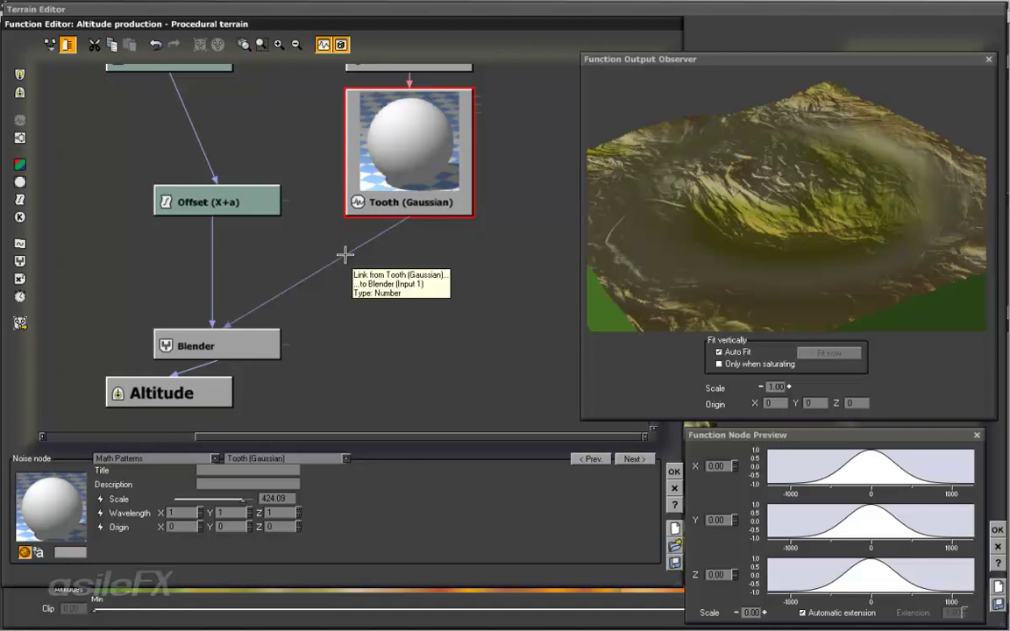
click(345, 254)
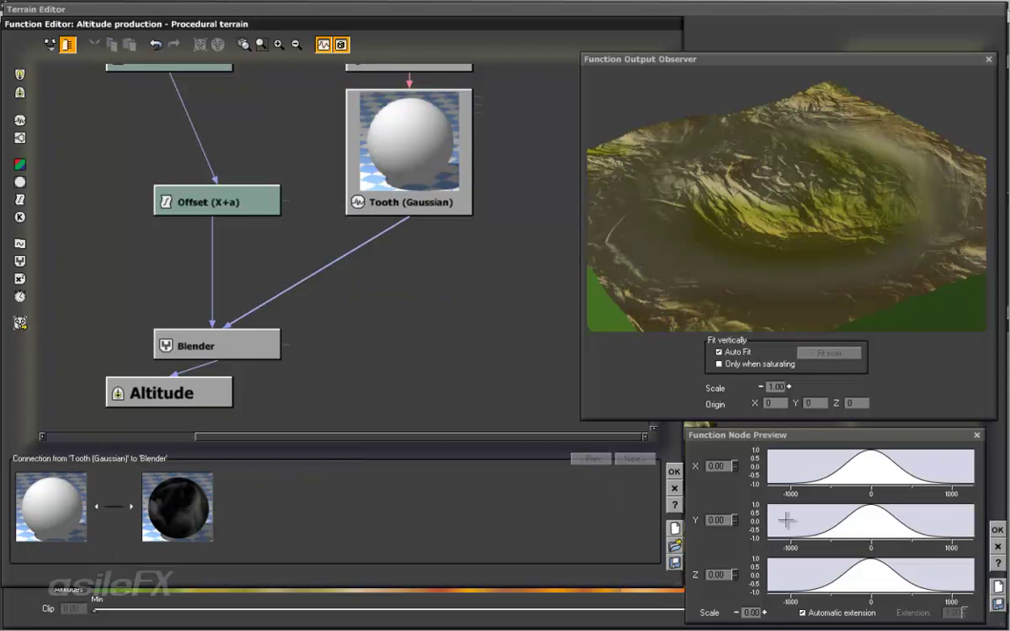
click(19, 199)
click(325, 254)
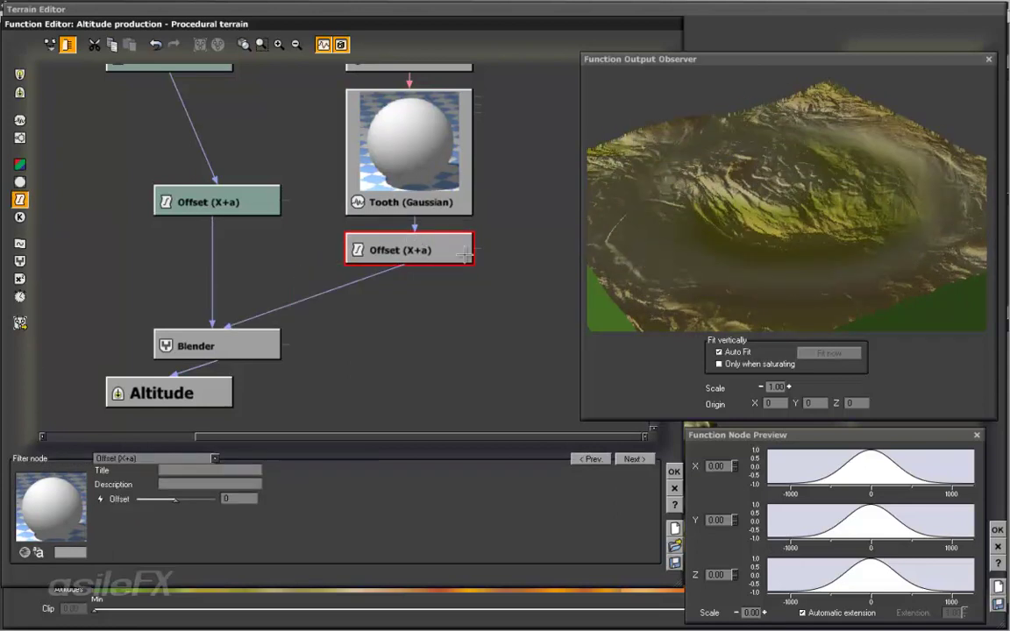
click(130, 459)
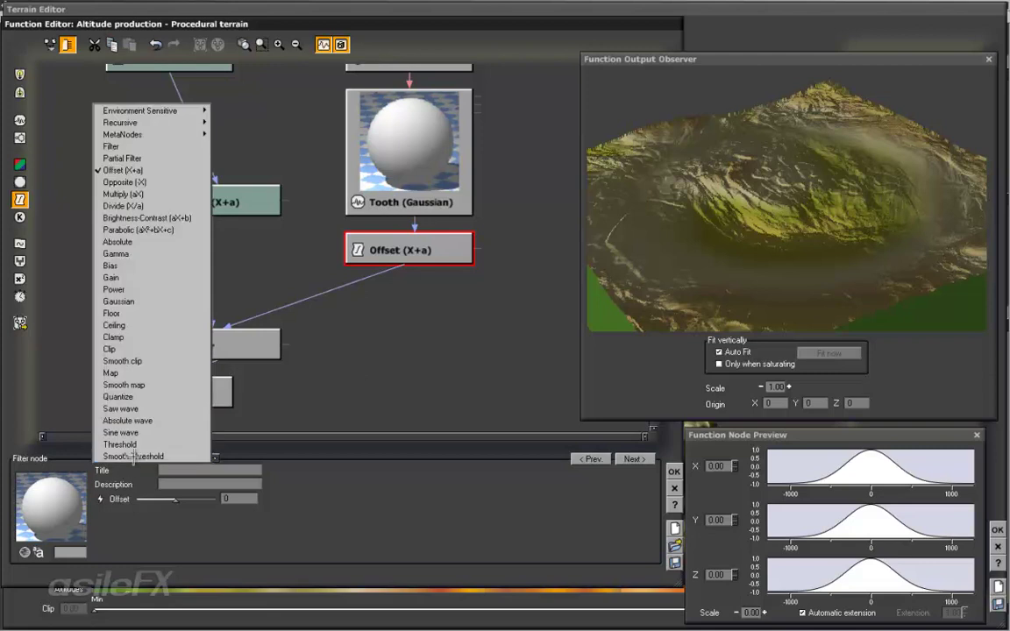
click(132, 373)
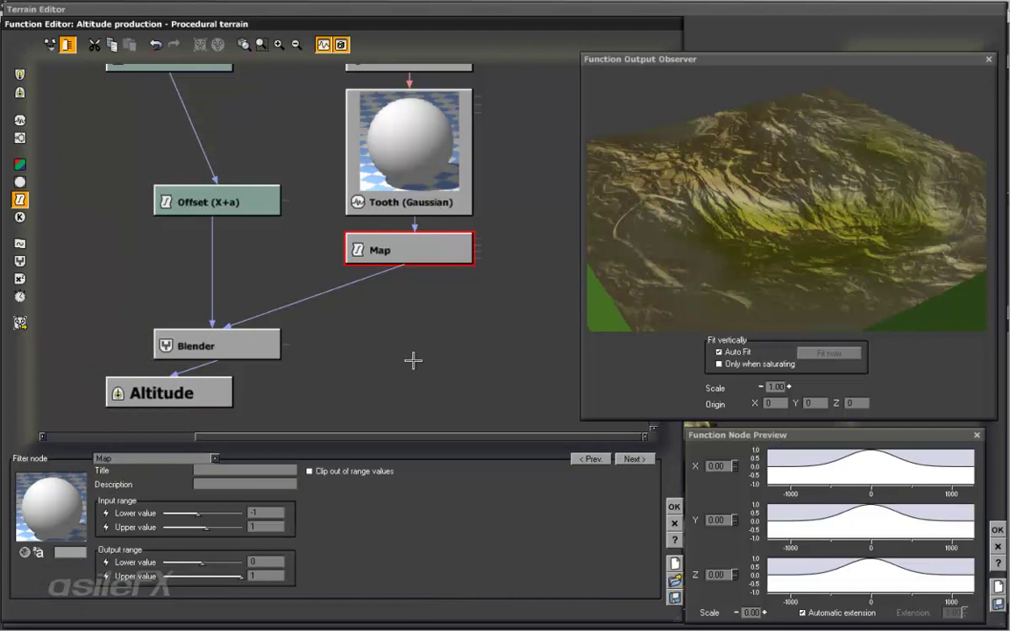
Review the Map node's input and output range values, and examine the remapped terrain from several angles.
click(273, 513)
click(272, 527)
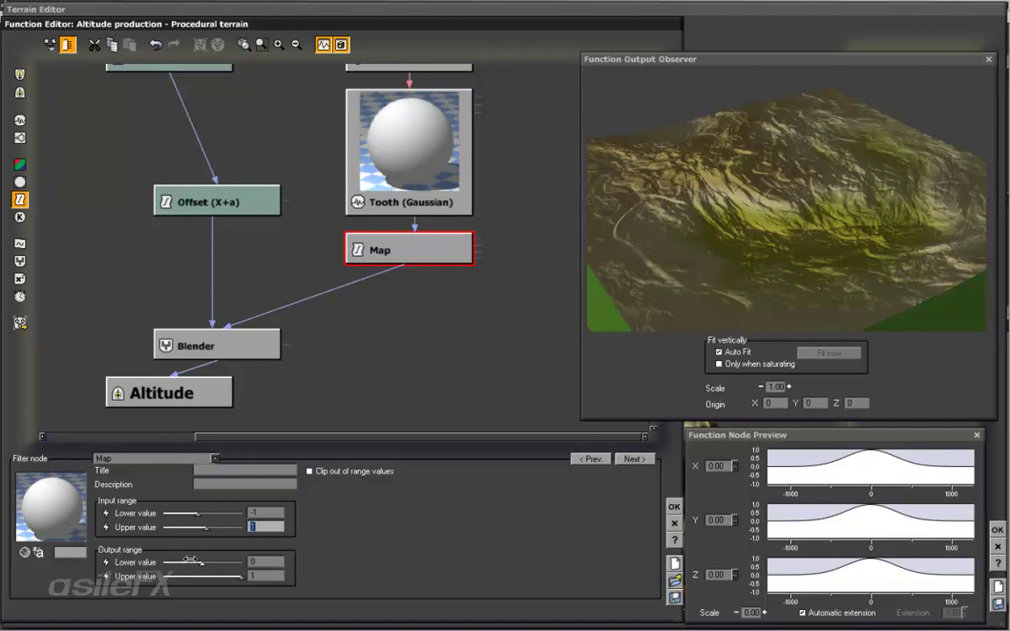
click(268, 561)
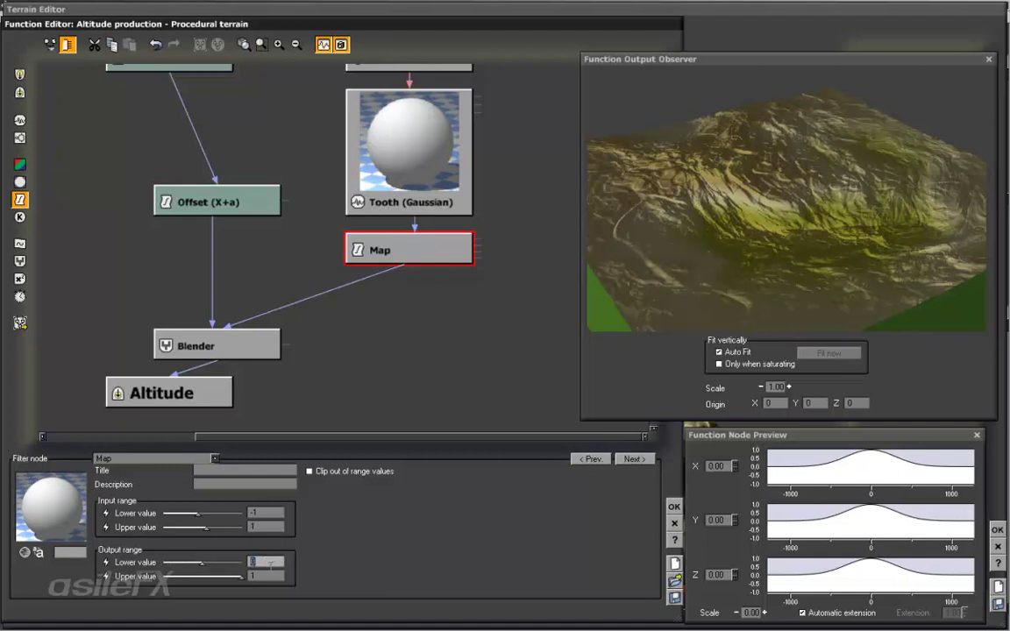
key(Tab)
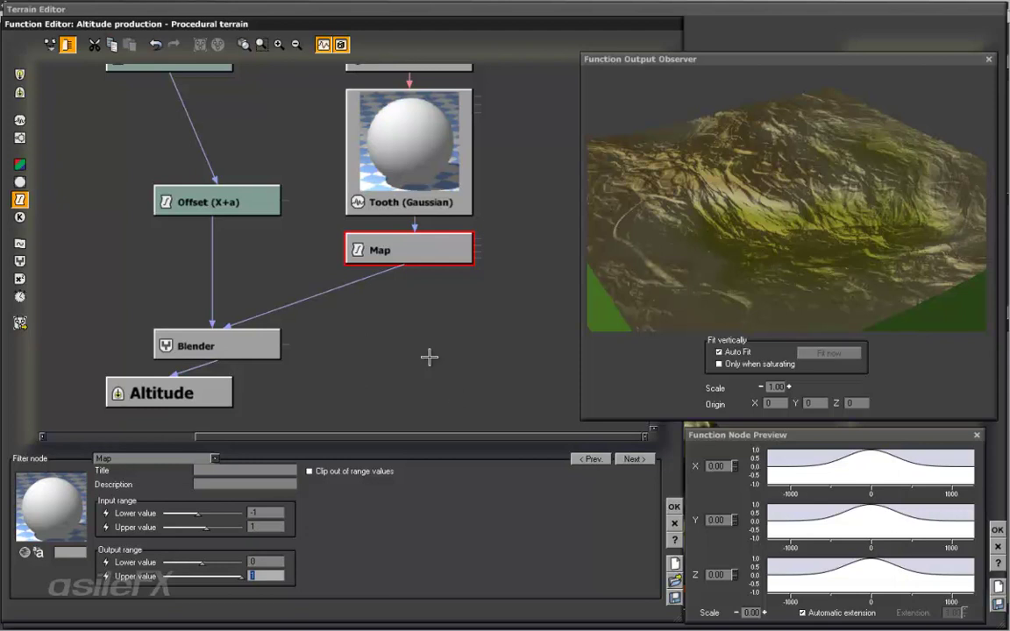
drag(796, 185, 780, 192)
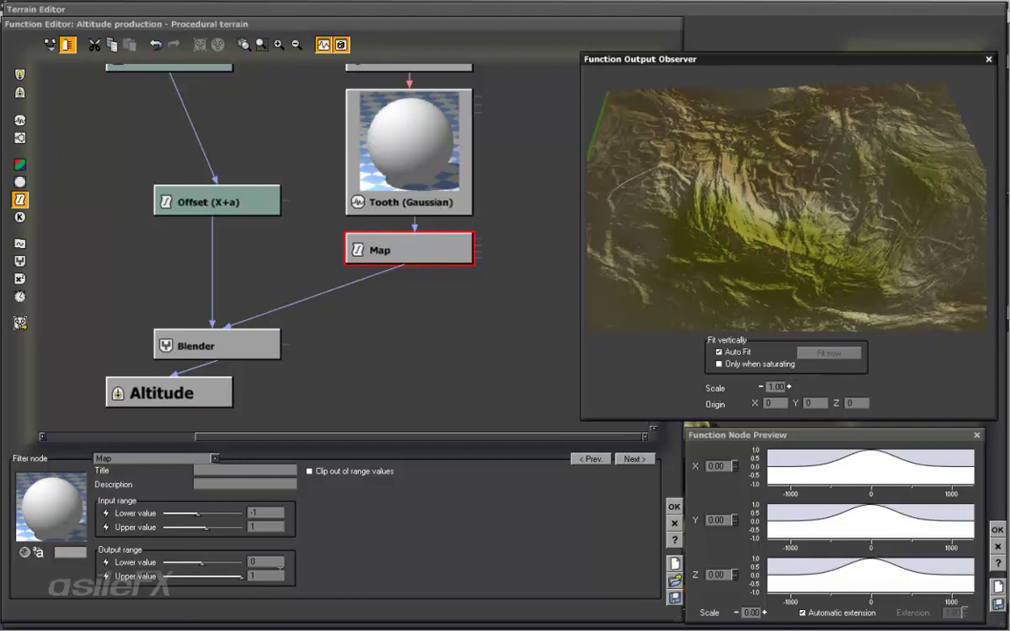
drag(667, 246, 633, 301)
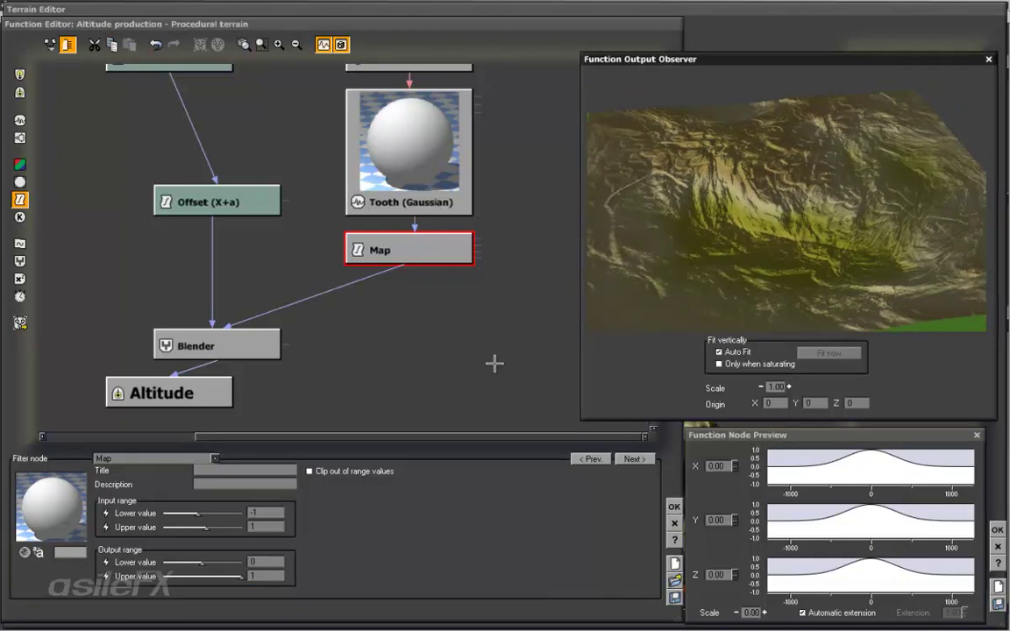
Try clipping the Map node's out-of-range values, inspect the terrain, and turn the clipping off again.
click(359, 474)
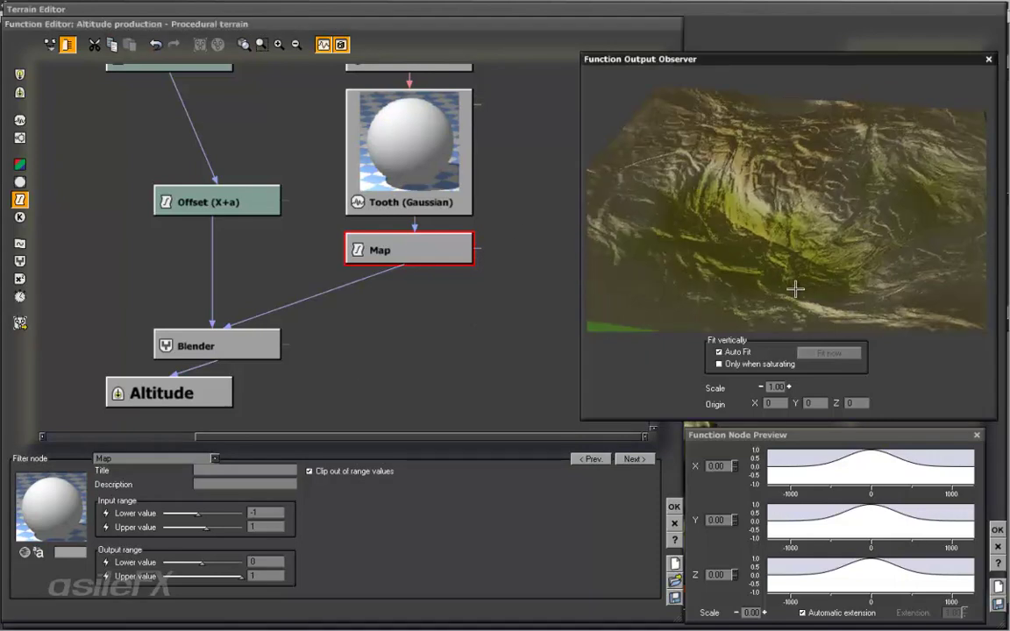
drag(779, 282, 816, 279)
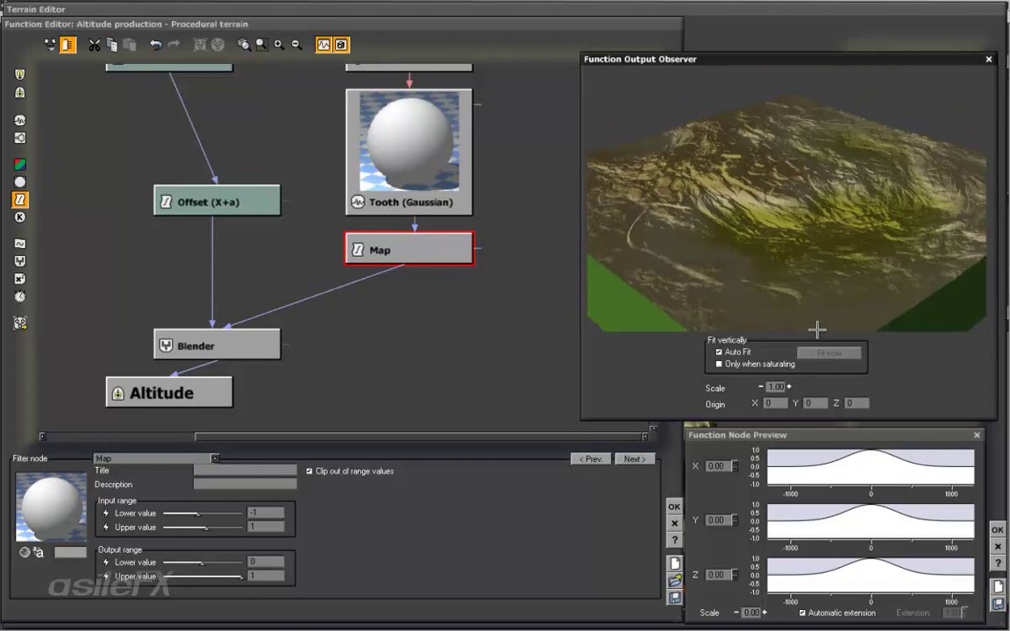
drag(817, 329, 802, 281)
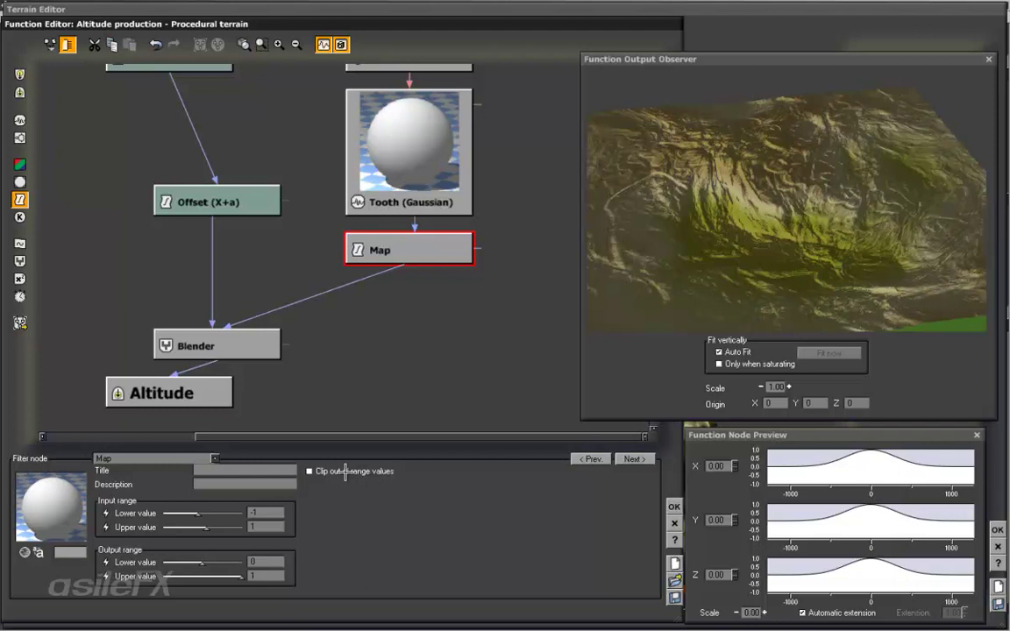
drag(605, 203, 713, 221)
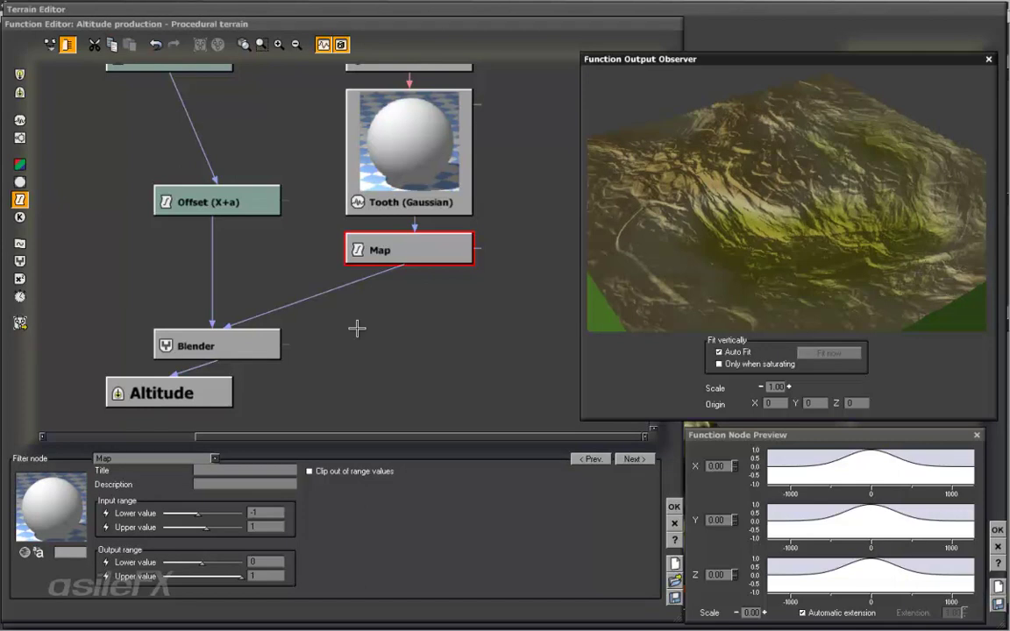
Change the Blender node's type to Multiply and connect the Map output to it.
click(258, 345)
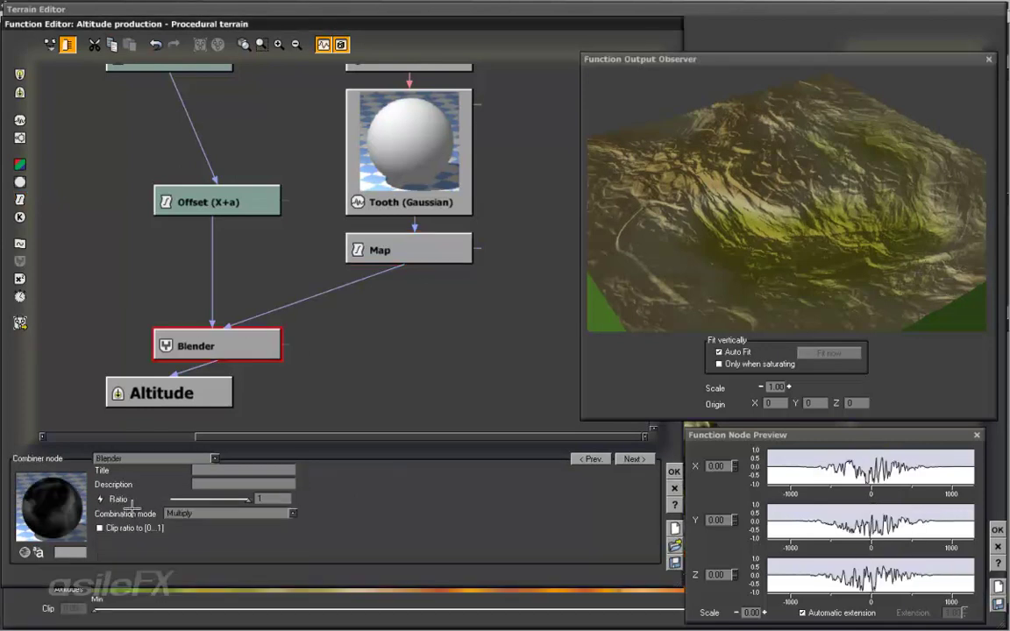
click(176, 458)
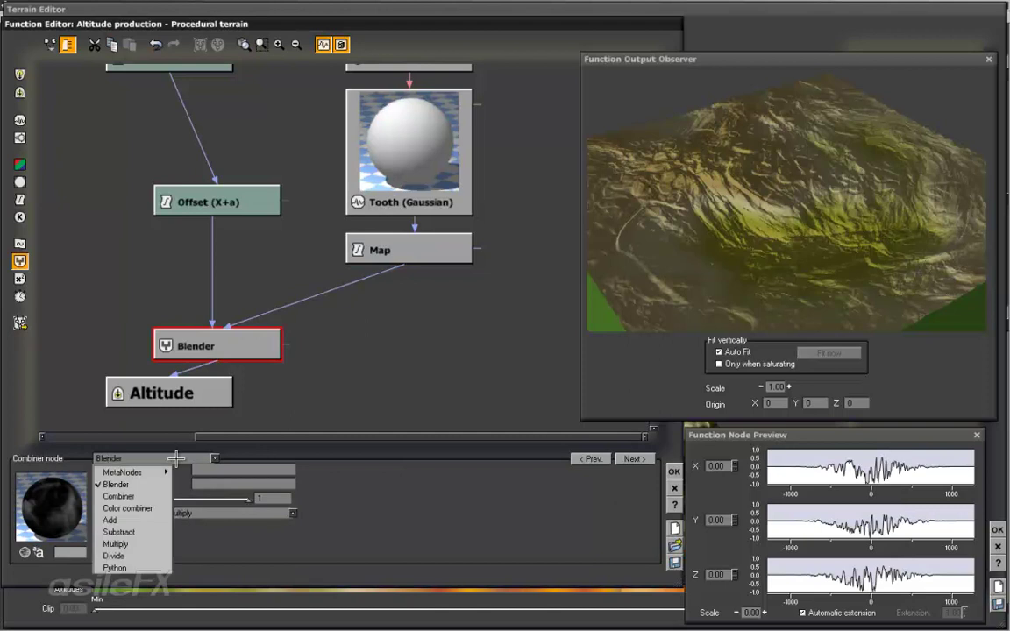
click(153, 544)
drag(221, 328, 413, 253)
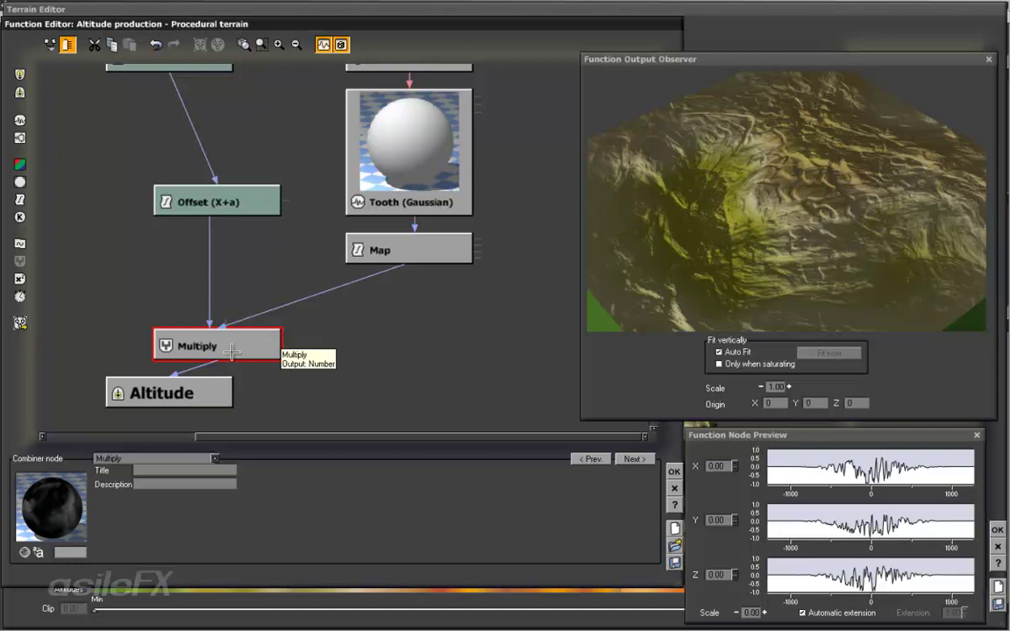
Move the Multiply node directly below Map, set Tooth (Gaussian)'s scale to 230.957, and inspect the terrain from several angles.
drag(229, 347, 420, 299)
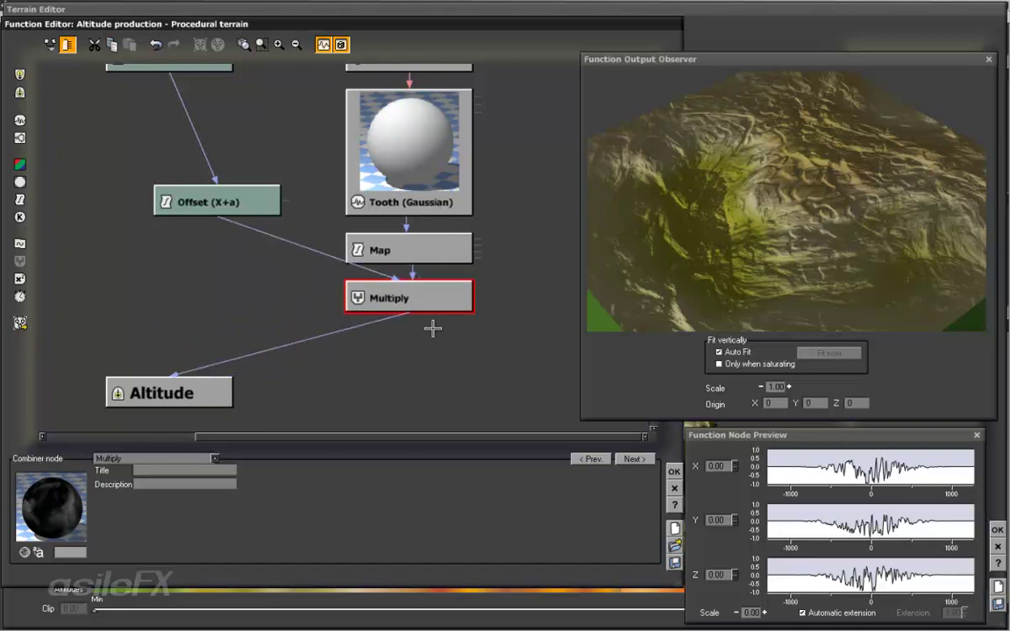
click(412, 347)
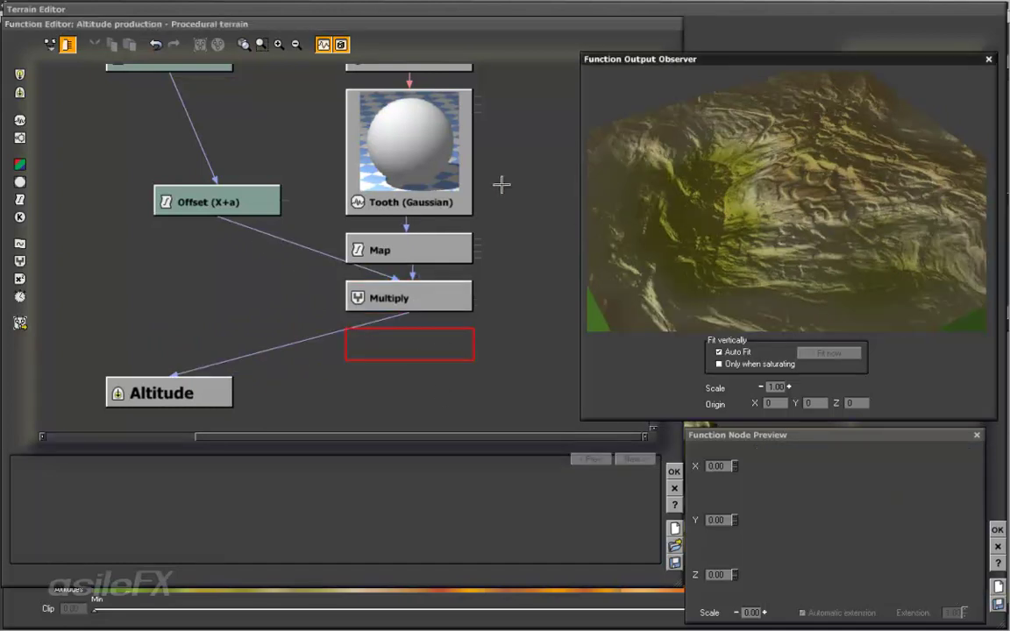
click(386, 158)
drag(242, 500, 239, 498)
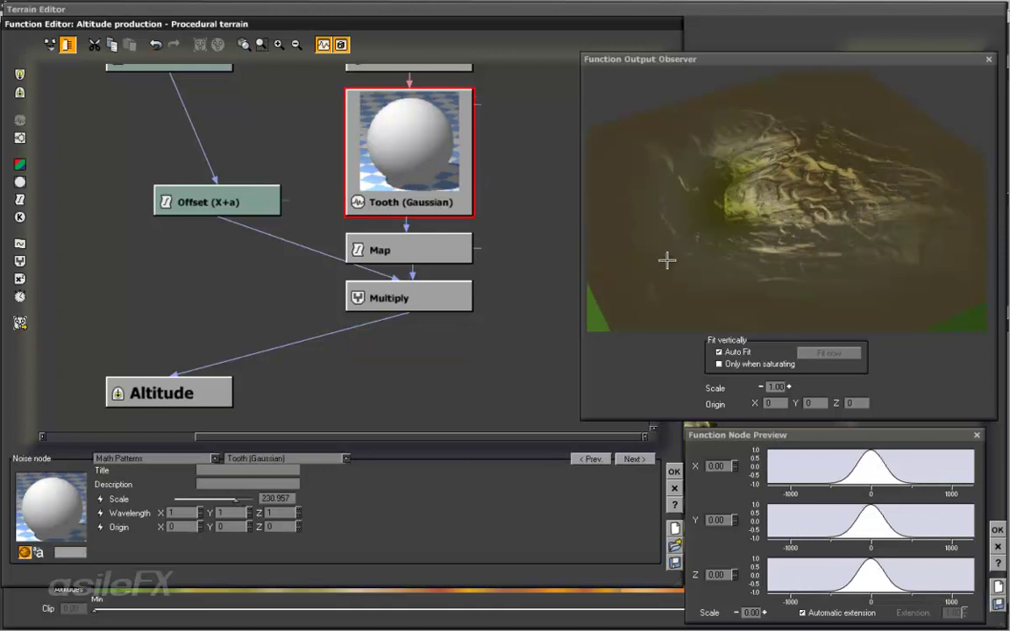
drag(667, 260, 697, 273)
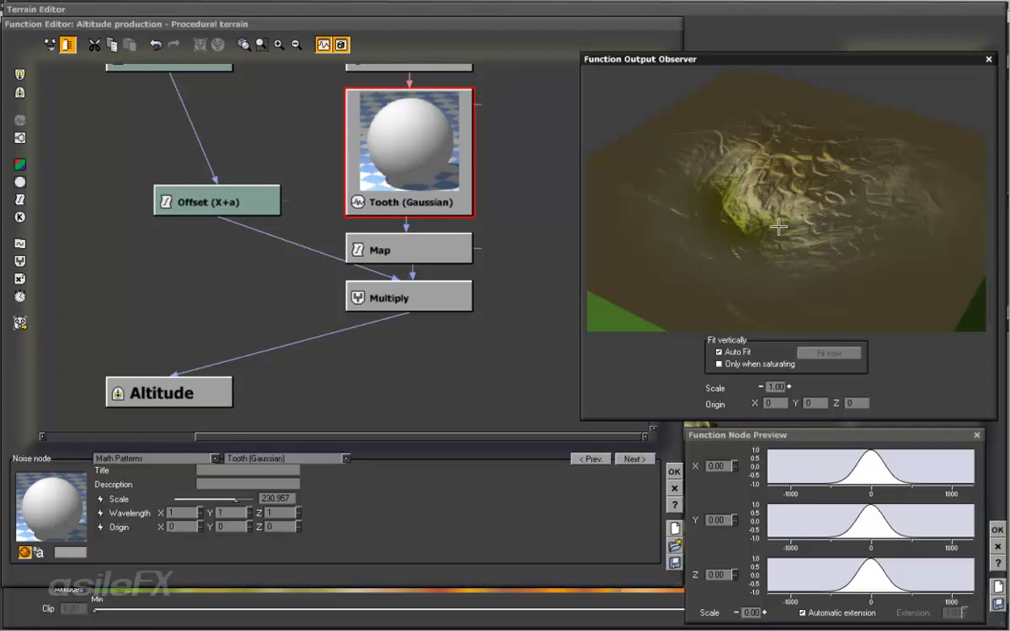
drag(698, 274, 812, 247)
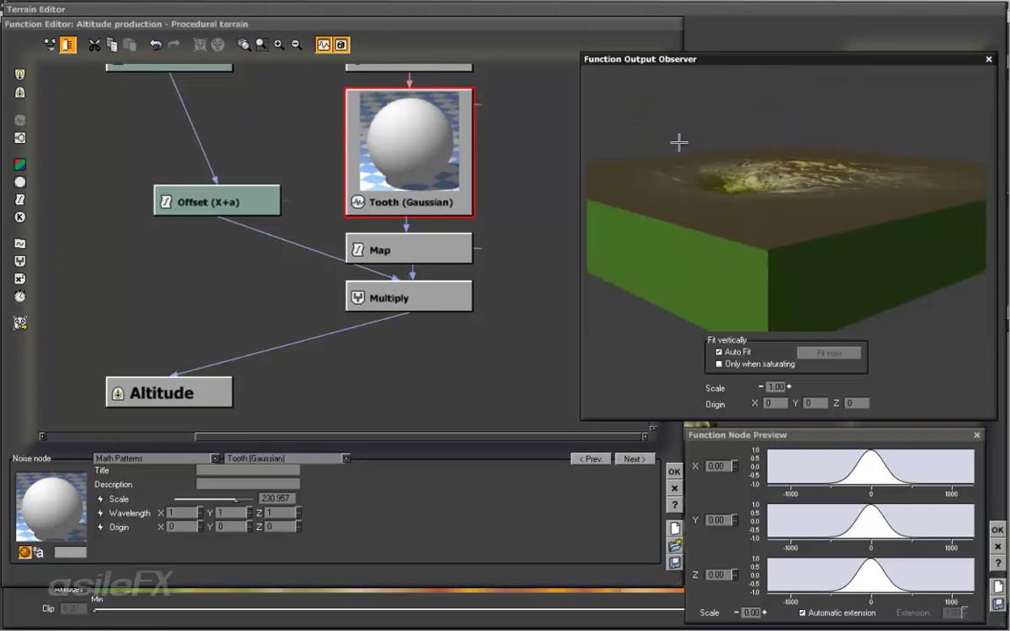
drag(691, 169, 904, 316)
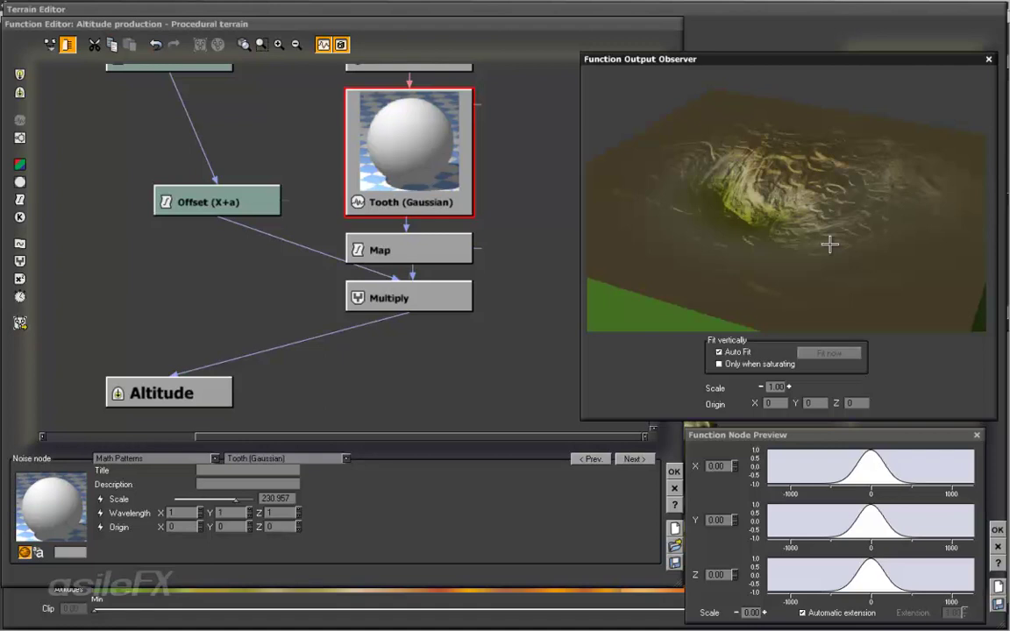
mouse_move(854, 234)
right_down()
mouse_move(826, 241)
mouse_move(839, 247)
right_up()
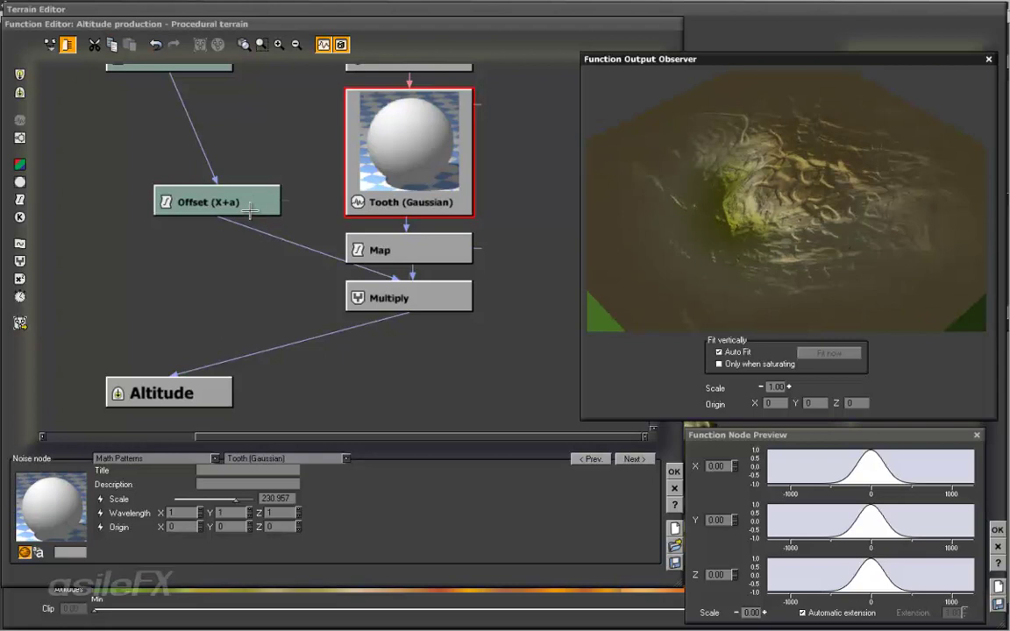
Raise the Offset (X+a) node's offset to 0.561404 and examine the terrain from several angles.
click(229, 187)
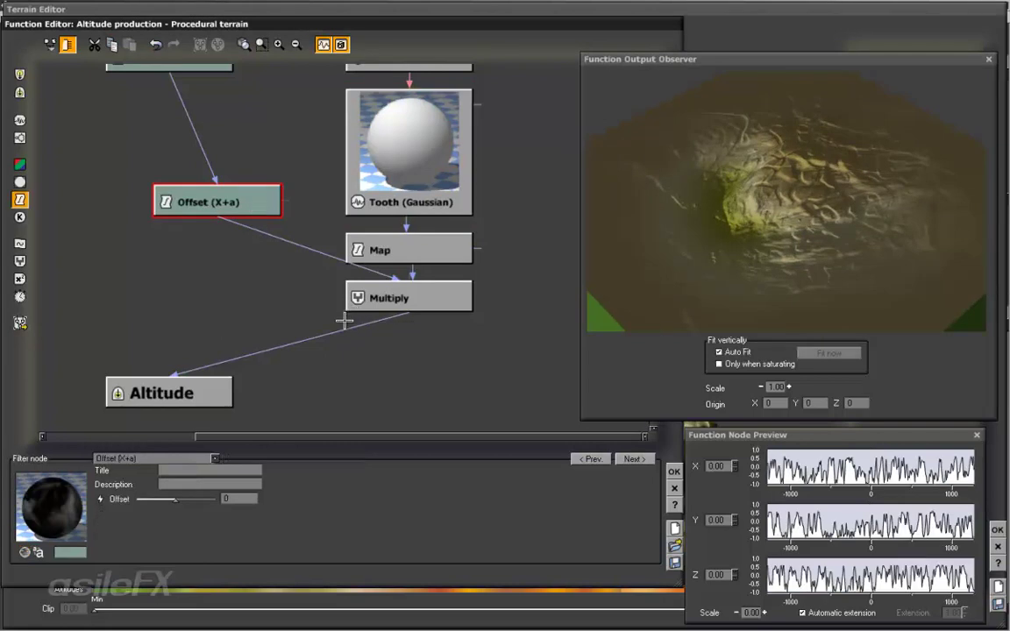
drag(174, 499, 212, 494)
drag(750, 271, 766, 248)
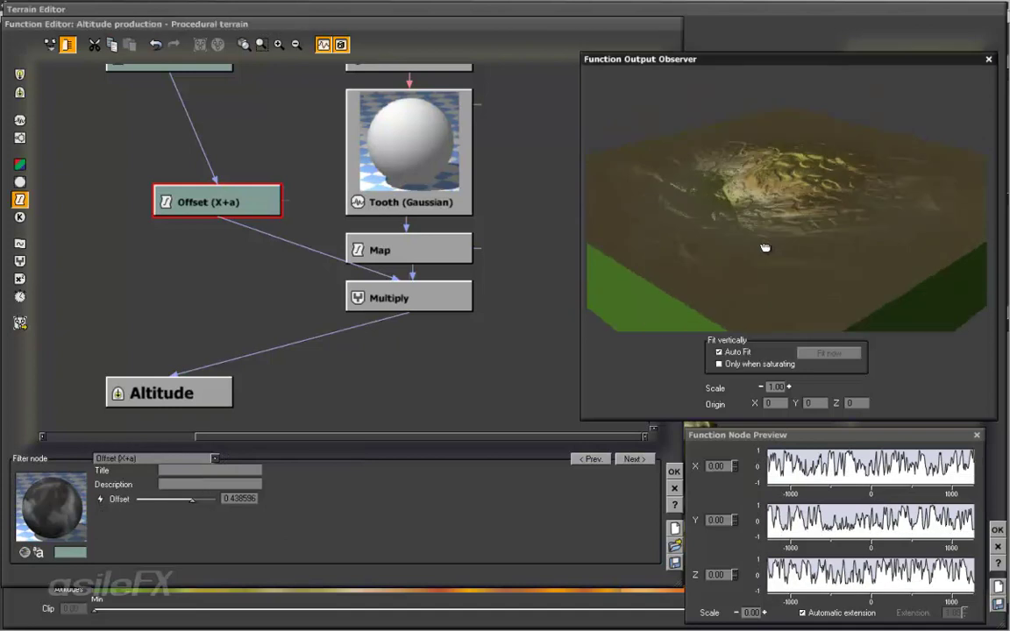
drag(192, 499, 198, 500)
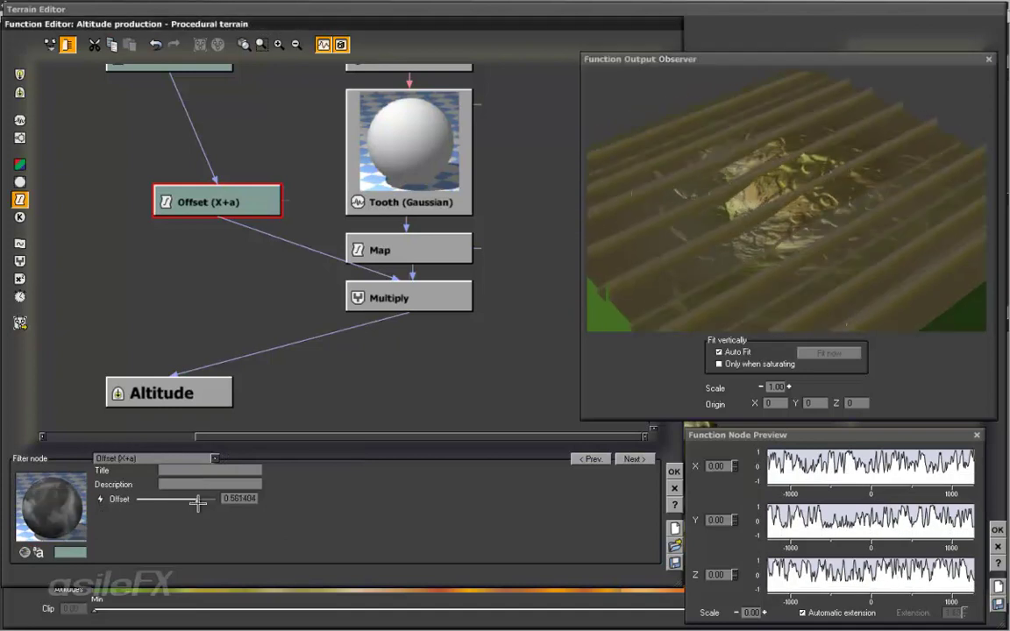
drag(825, 201, 827, 192)
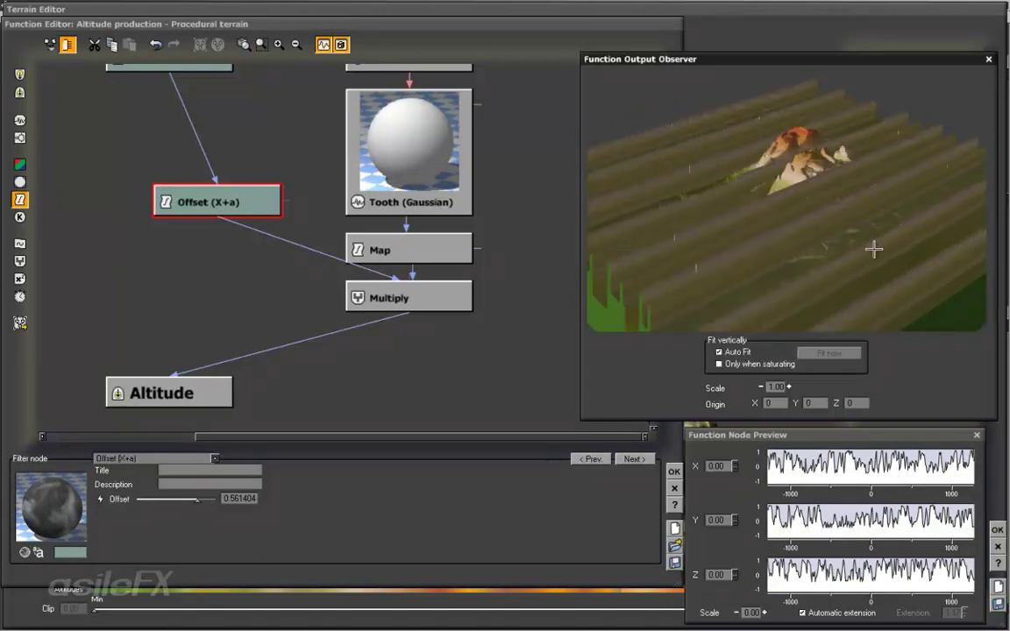
drag(867, 239, 693, 222)
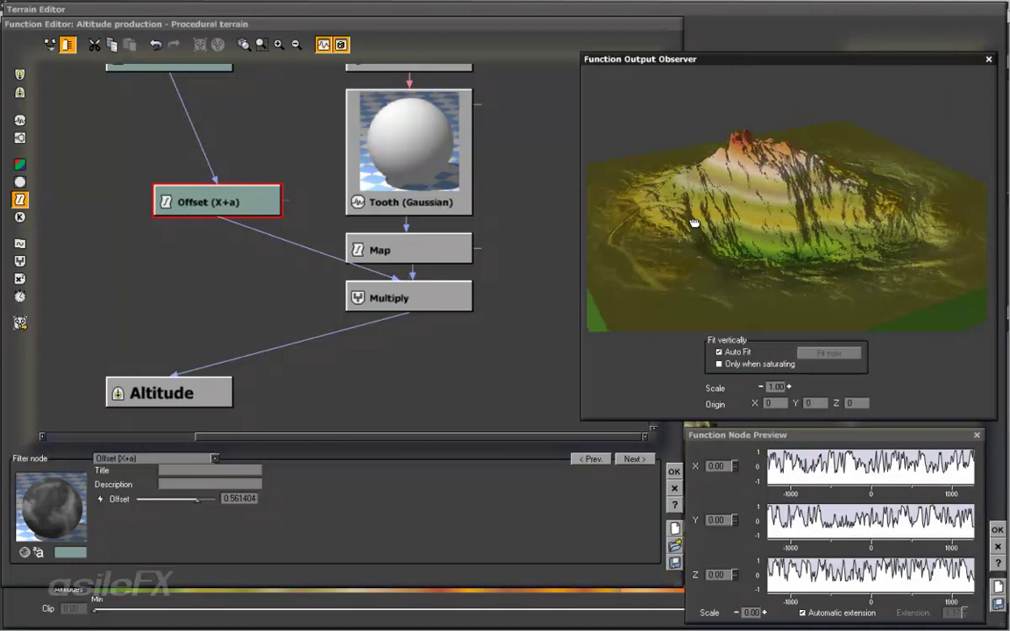
mouse_move(767, 281)
mouse_down()
mouse_move(760, 248)
mouse_move(778, 293)
mouse_move(761, 278)
mouse_move(780, 307)
mouse_move(782, 273)
mouse_move(763, 267)
mouse_up()
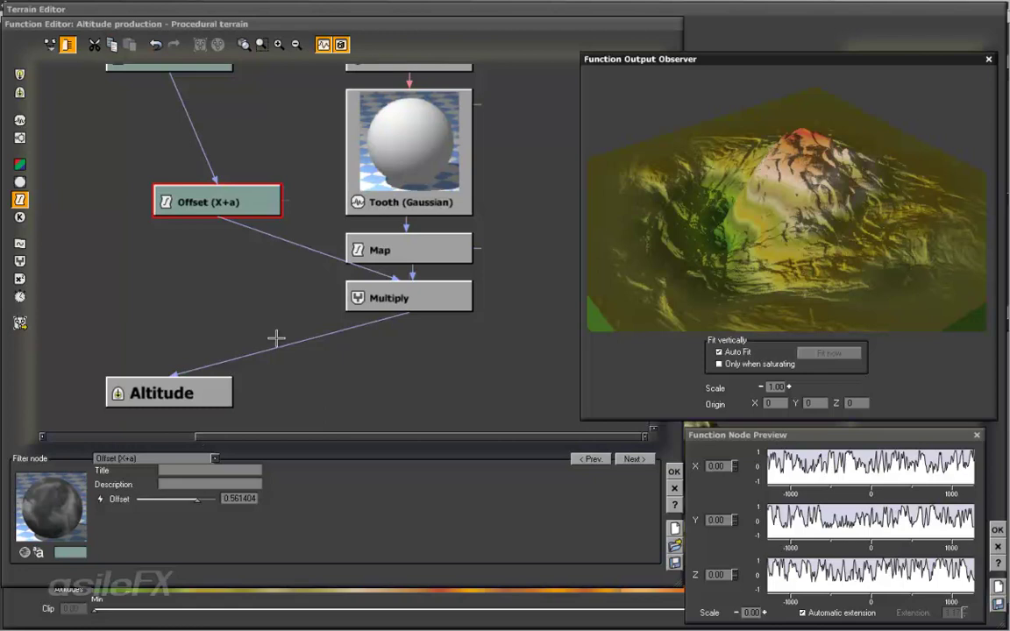
Insert an Offset (X+a) filter on the connection between Multiply and Altitude.
mouse_move(249, 200)
mouse_down()
mouse_move(257, 213)
mouse_move(242, 213)
mouse_up()
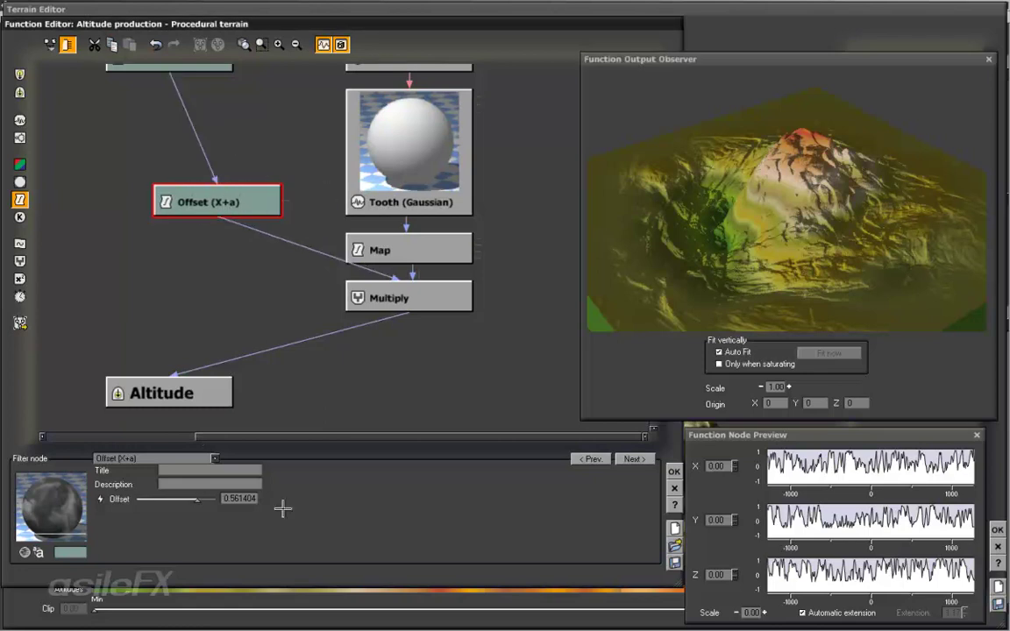
click(326, 337)
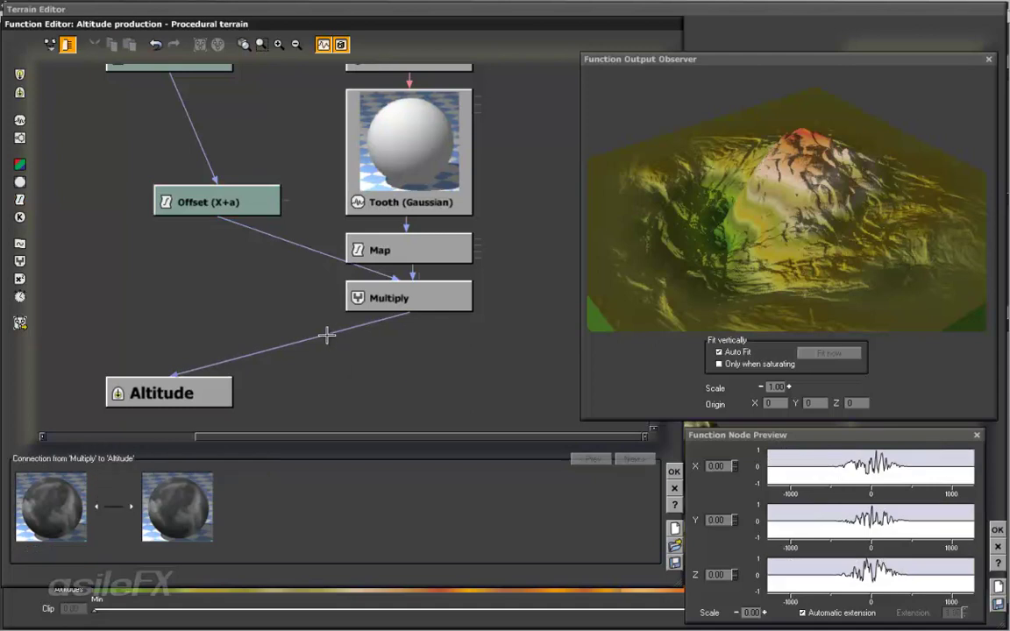
click(21, 201)
drag(245, 344, 248, 321)
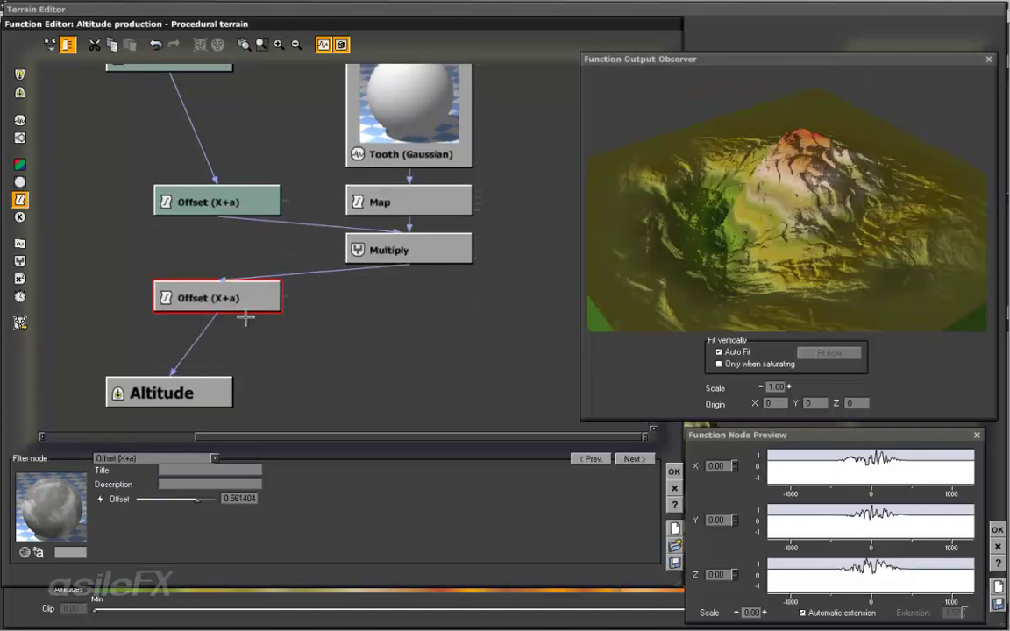
Expose the upper Offset node's parameter as a connectable Constant Number beside it, and connect that constant to the lower Offset's parameter.
click(193, 204)
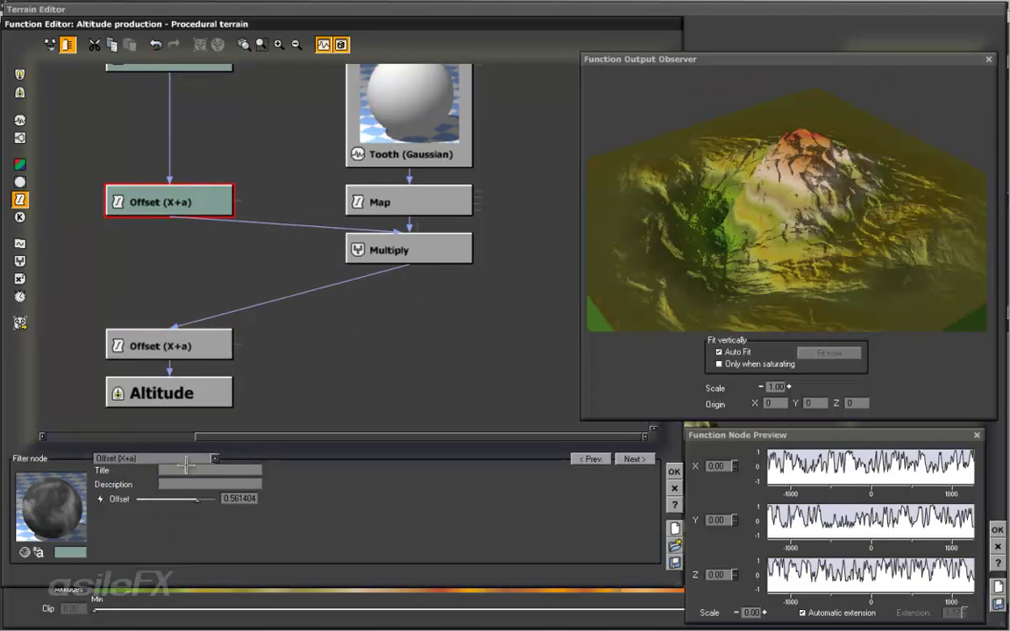
click(100, 498)
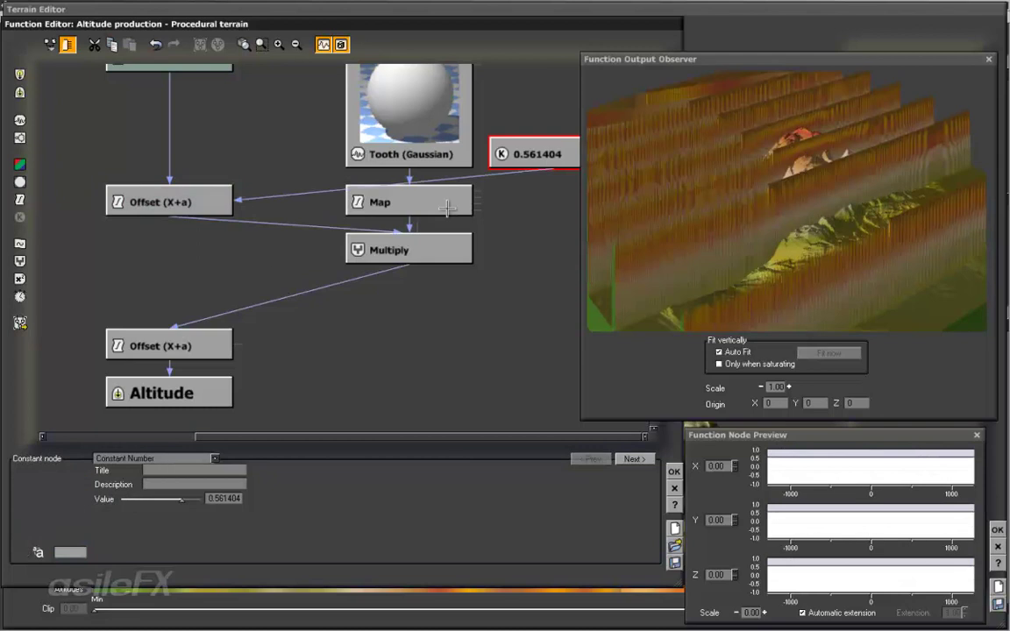
drag(545, 154, 260, 153)
click(153, 459)
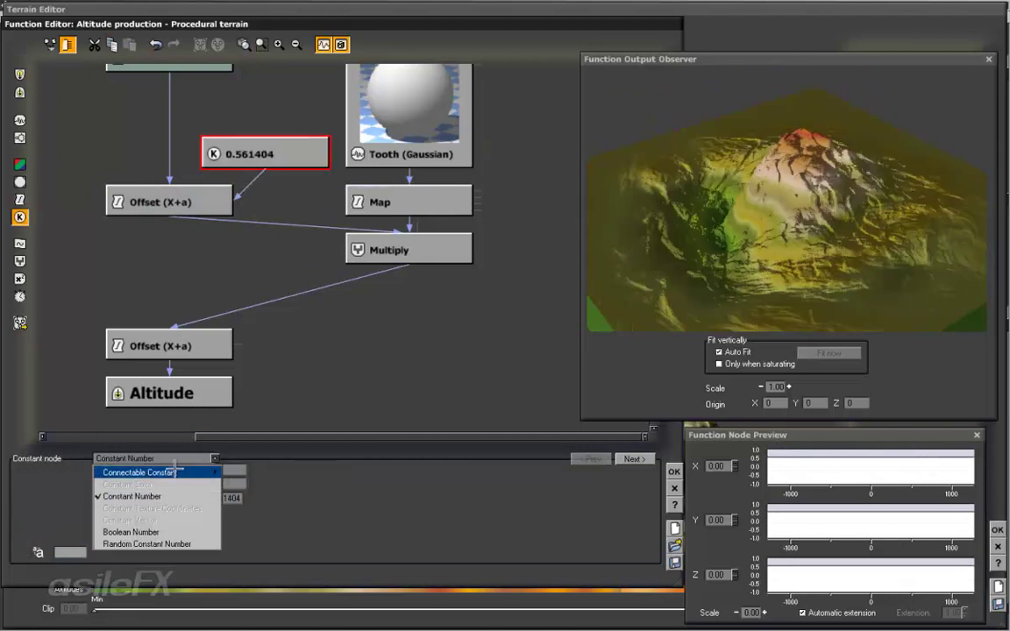
mouse_move(175, 472)
click(259, 472)
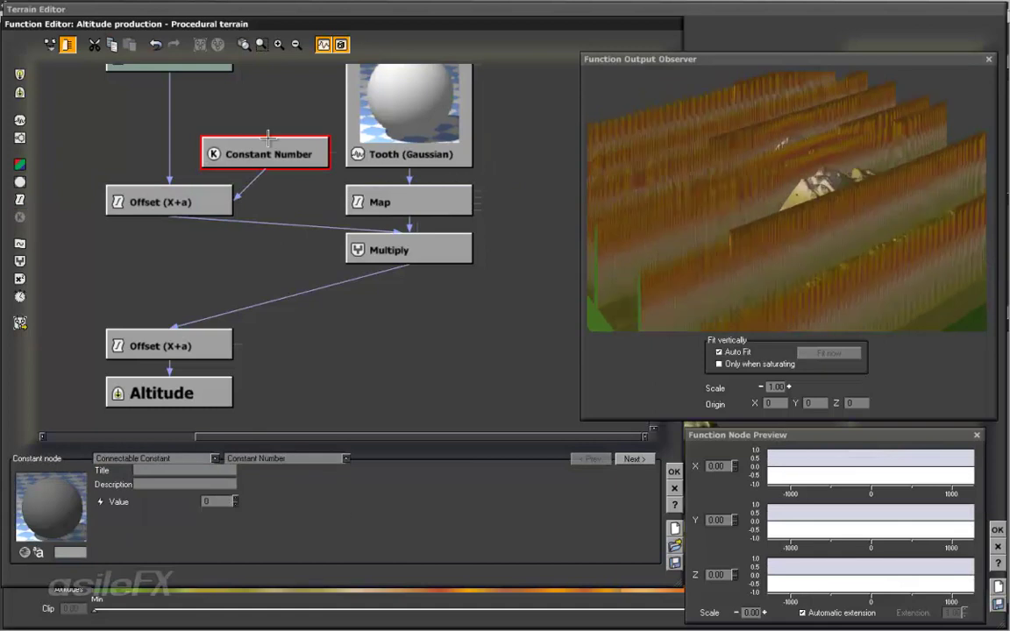
click(233, 342)
drag(239, 347, 267, 155)
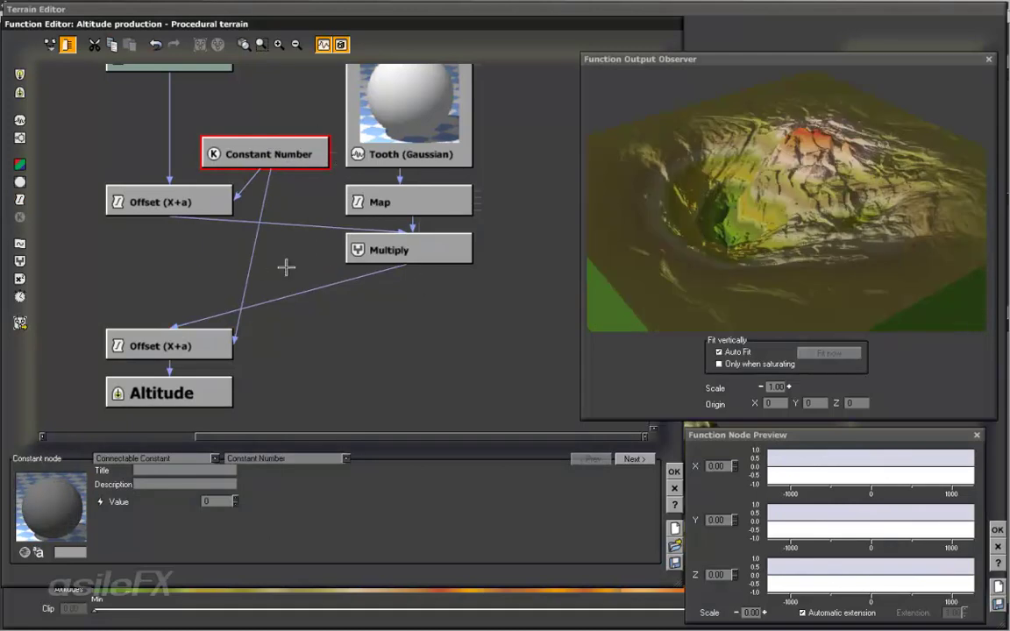
Insert an Opposite (-X) filter between Constant Number and the lower Offset, and reconnect the constant to its input.
click(250, 259)
click(251, 258)
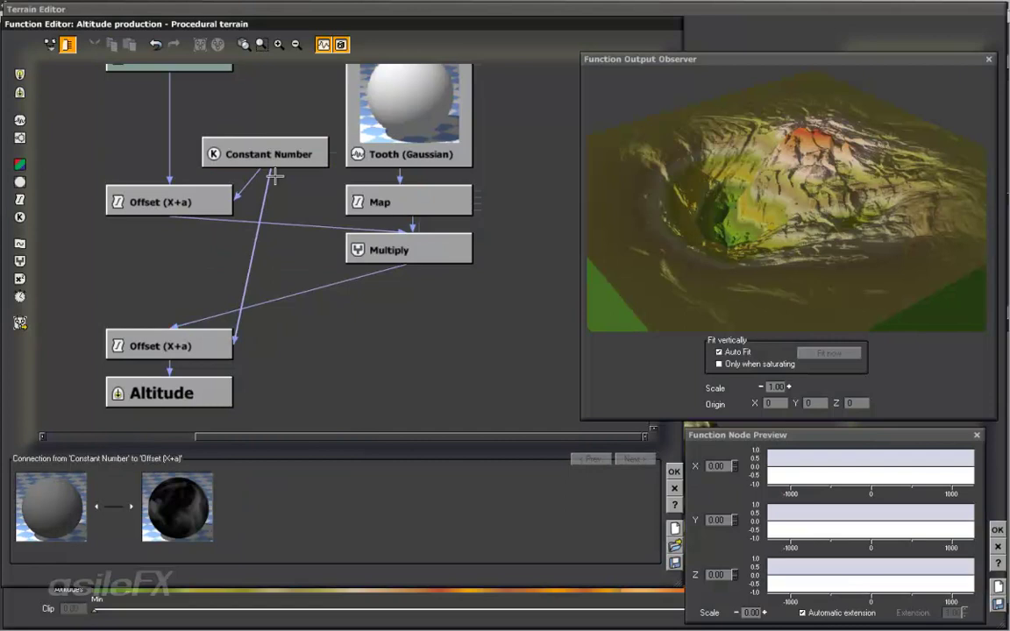
click(21, 200)
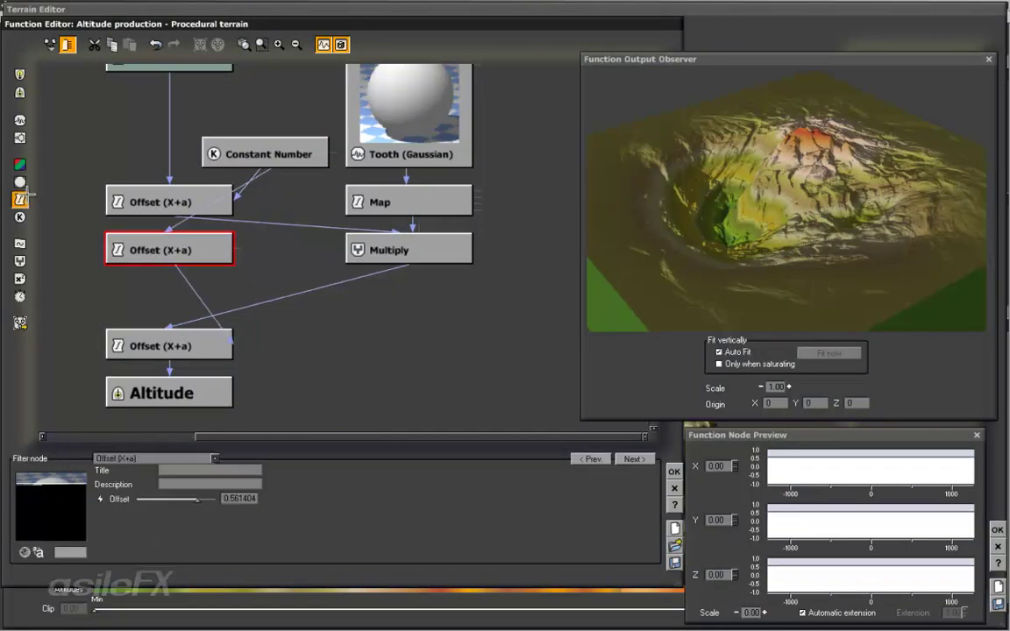
drag(185, 260, 295, 261)
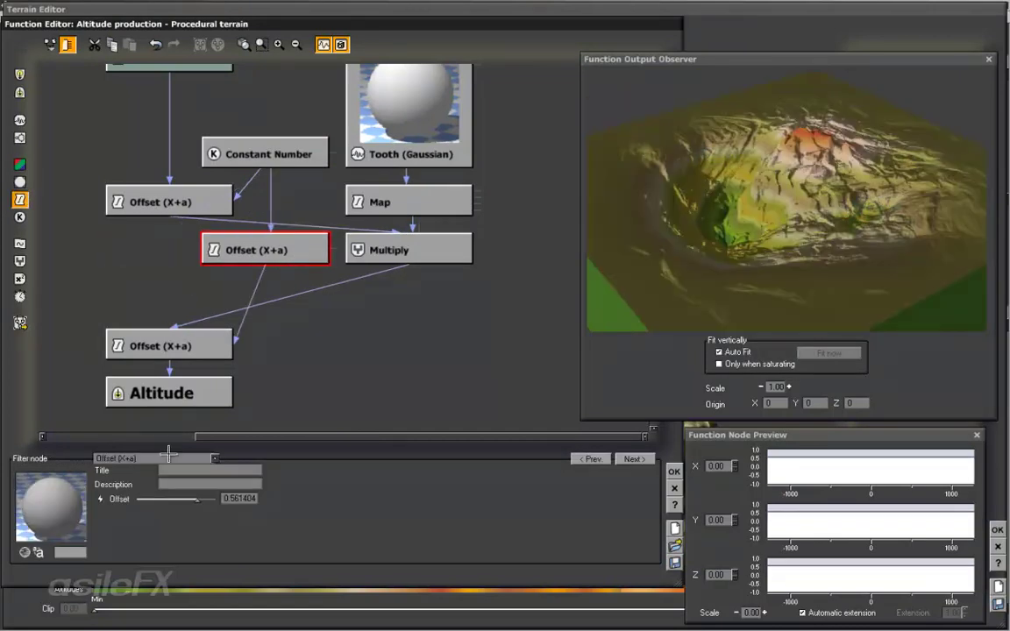
click(169, 456)
click(140, 182)
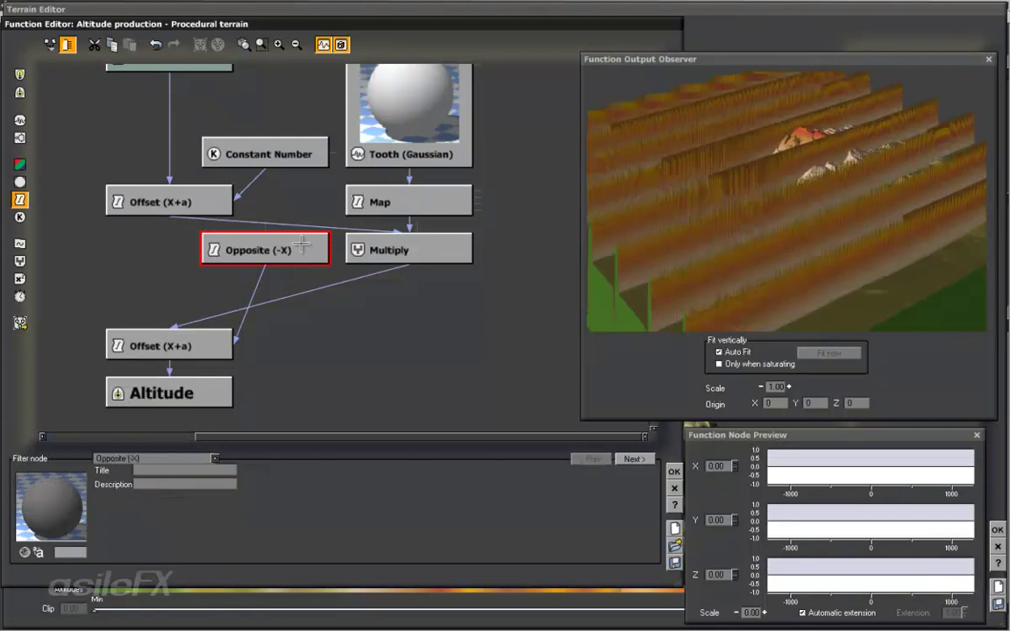
drag(265, 226, 270, 160)
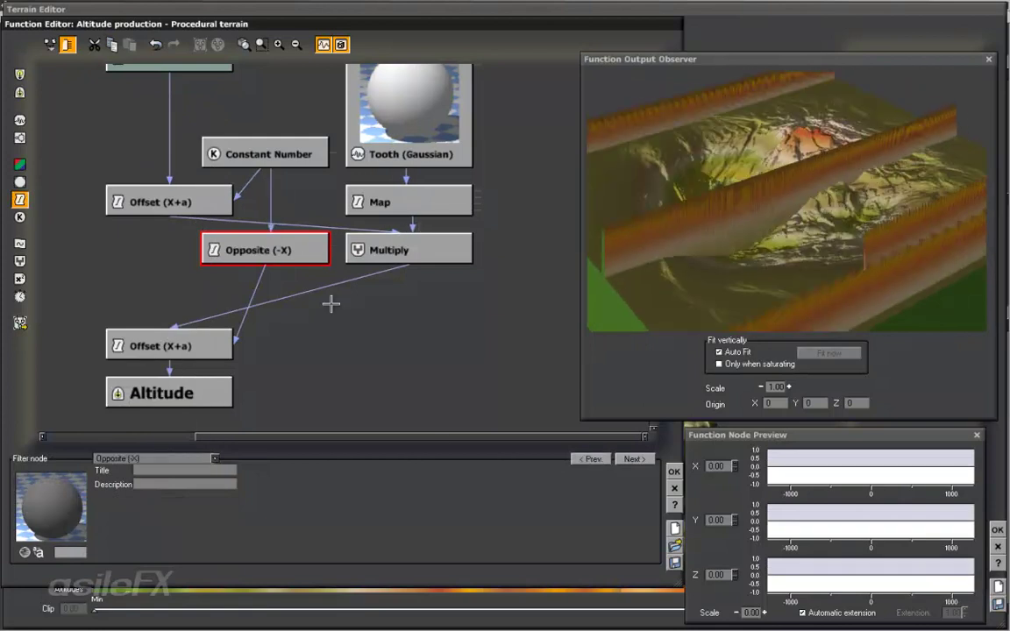
Set the Constant Number node's value to 1, and review the Opposite and lower Offset outputs and the terrain.
click(271, 188)
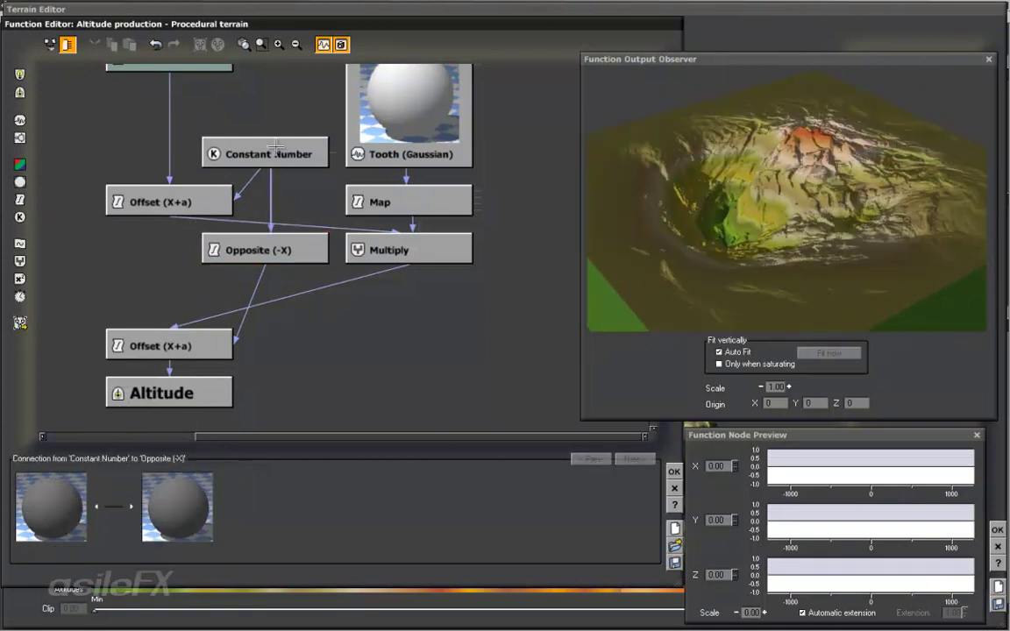
click(276, 147)
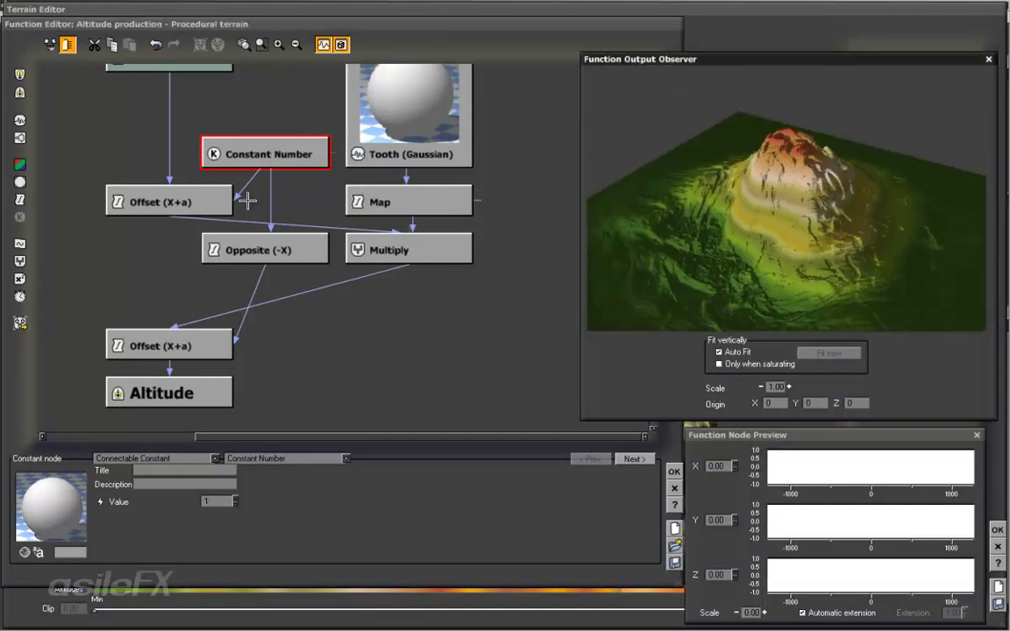
click(242, 248)
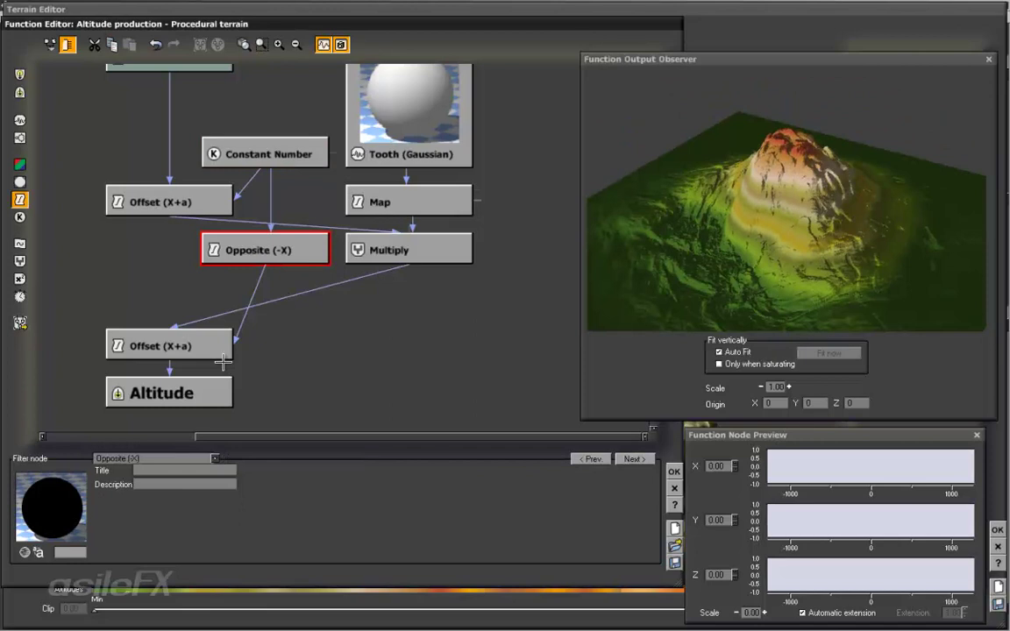
click(180, 344)
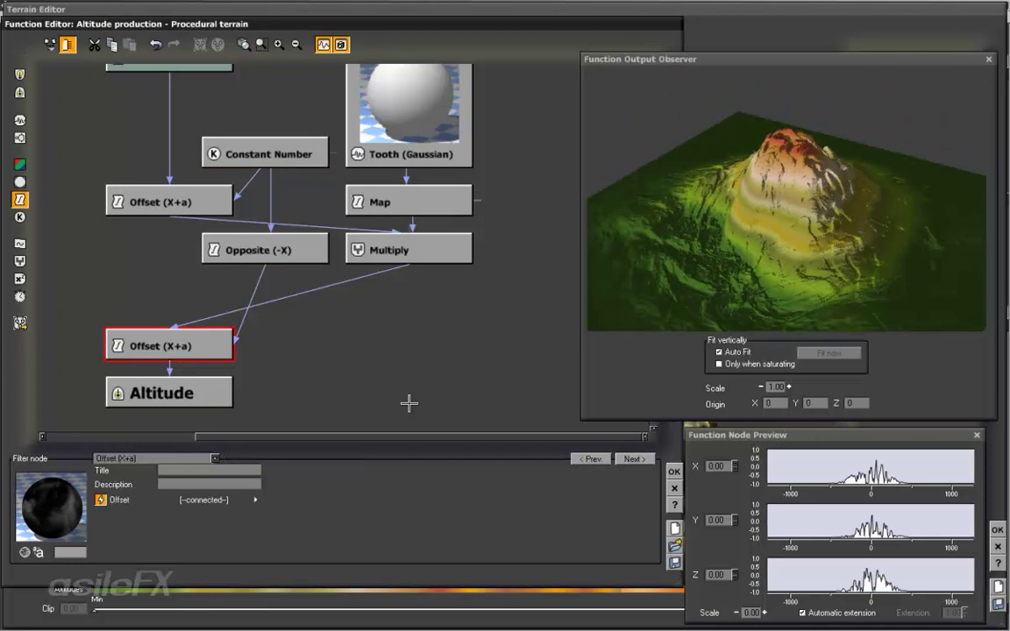
drag(864, 241, 844, 309)
click(436, 349)
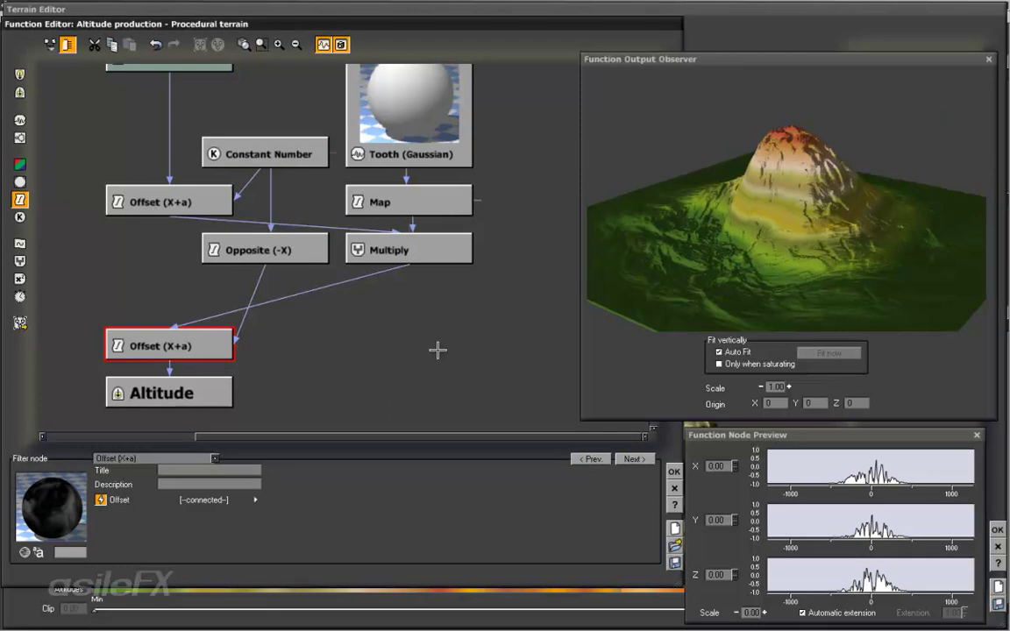
Try a scale of 353.449 for Tooth (Gaussian), inspect the terrain, and reduce the scale to 294.55.
right_drag(460, 312, 459, 361)
click(374, 172)
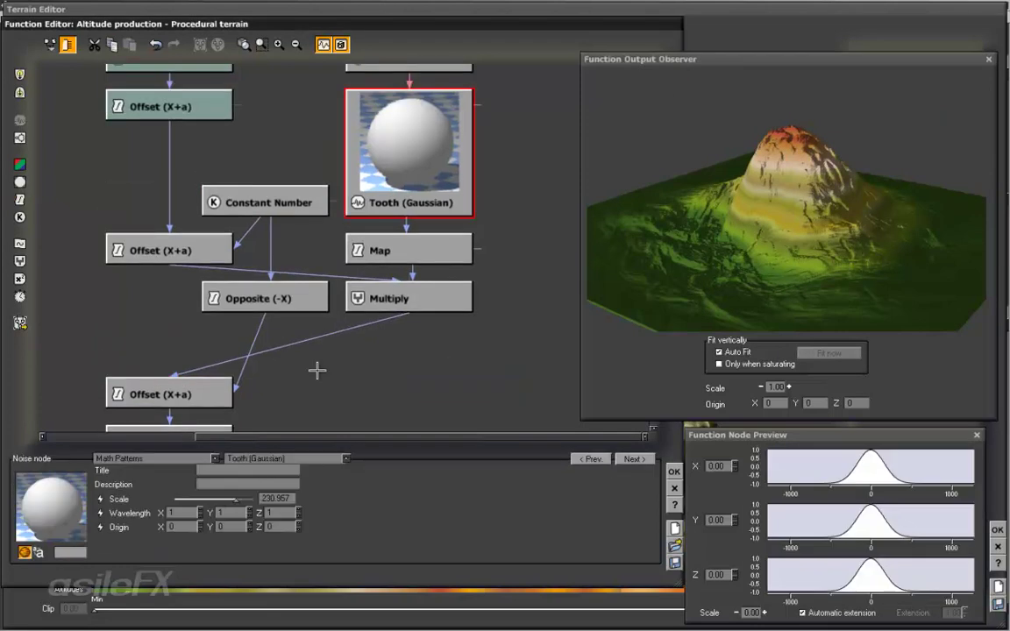
drag(238, 498, 251, 498)
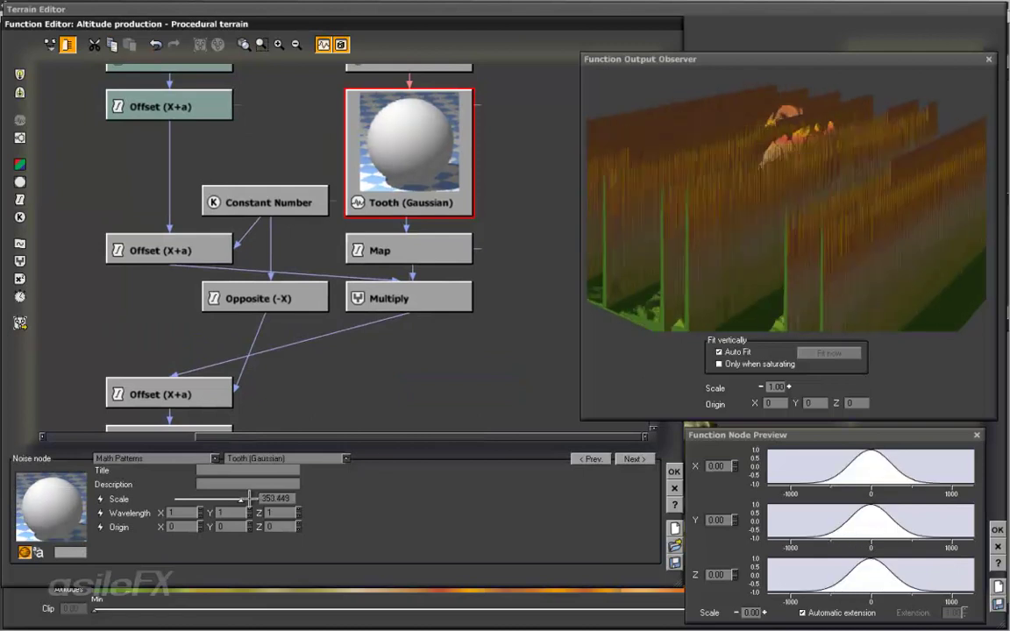
drag(775, 269, 789, 272)
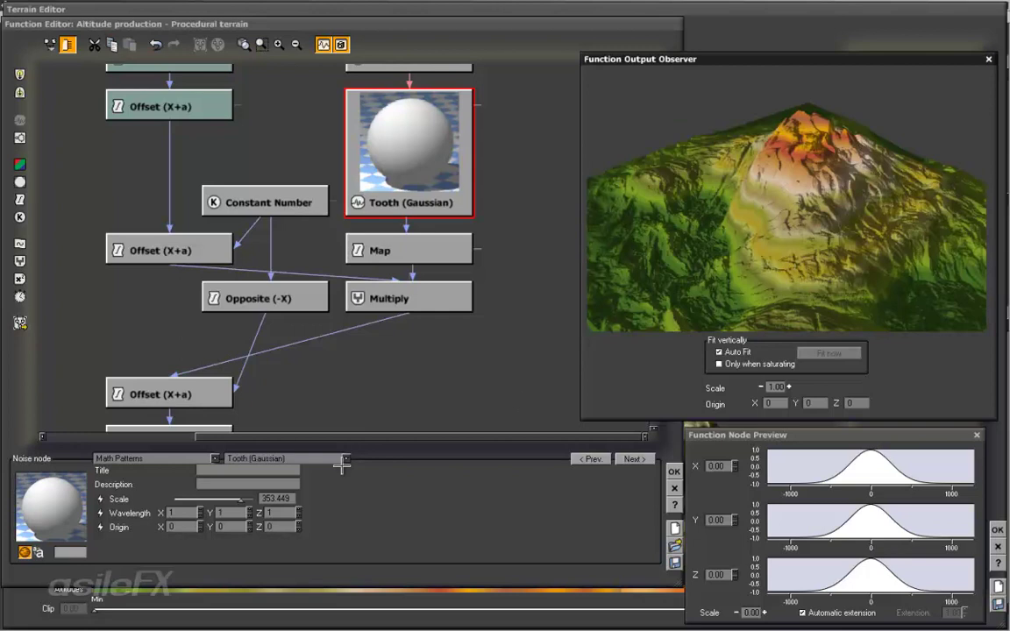
drag(239, 497, 236, 499)
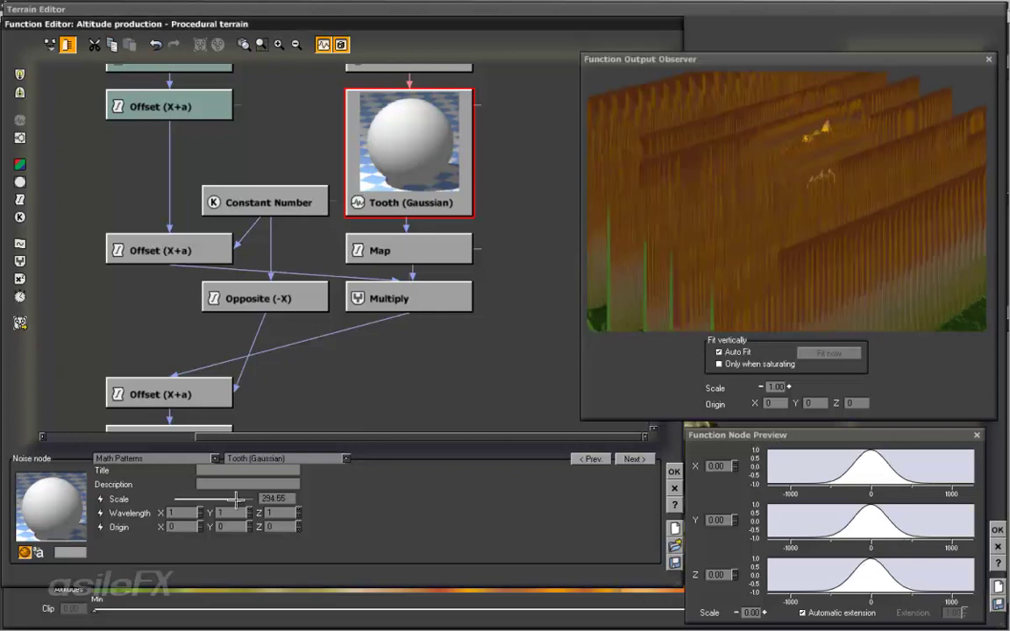
Title the Constant Number node "Force Extension".
drag(728, 254, 824, 277)
drag(481, 329, 469, 313)
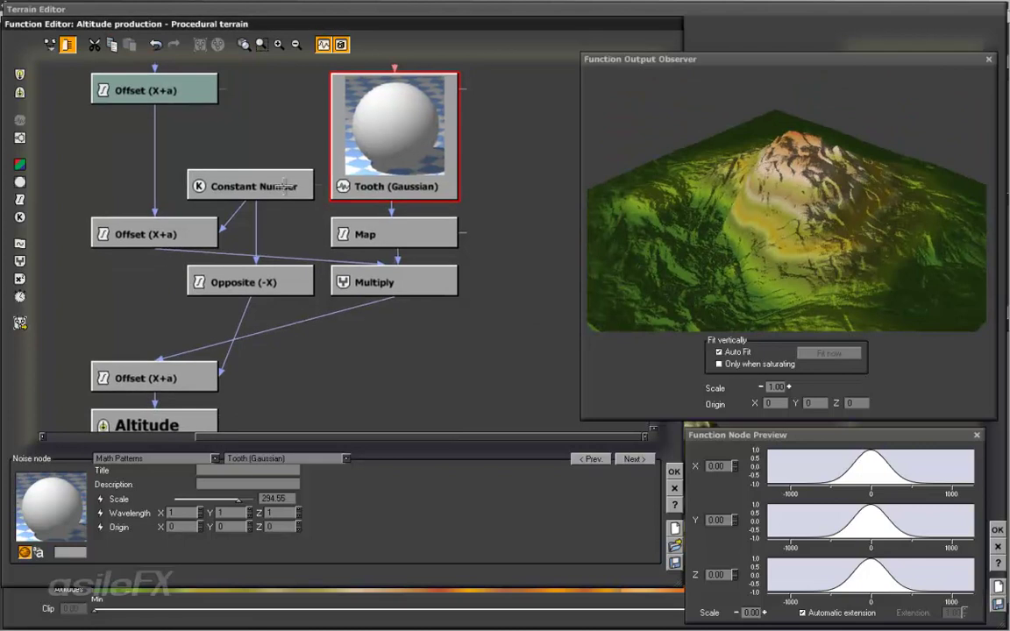
click(221, 175)
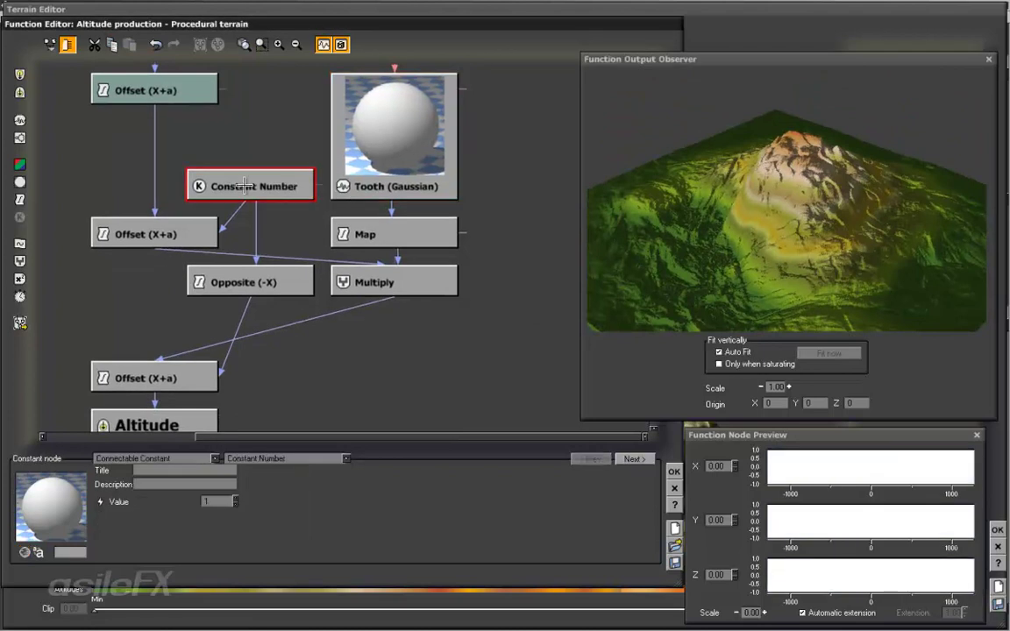
click(211, 470)
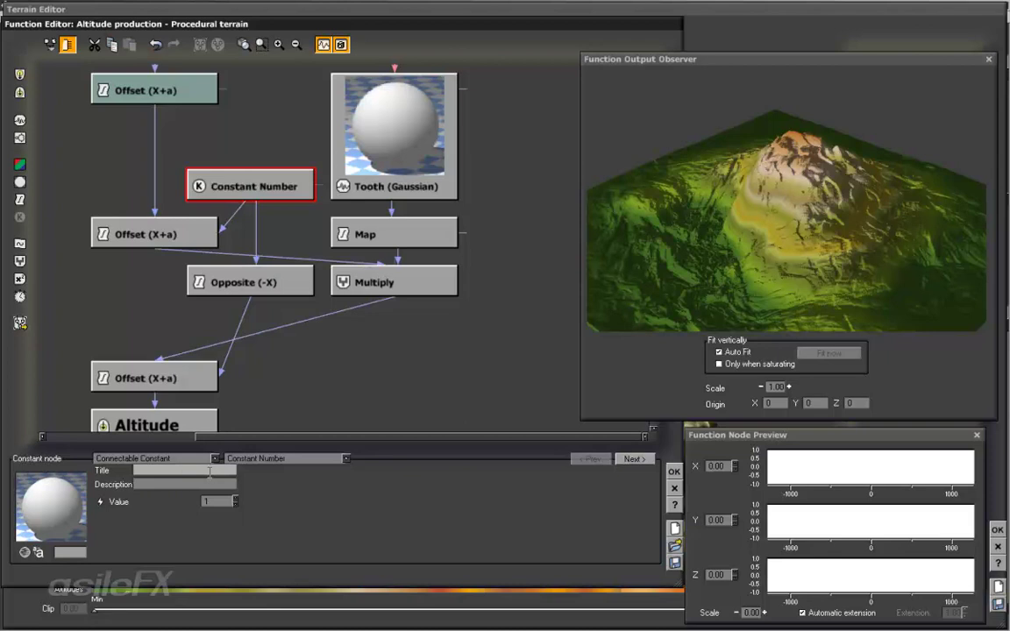
text(Force Extension)
key(Return)
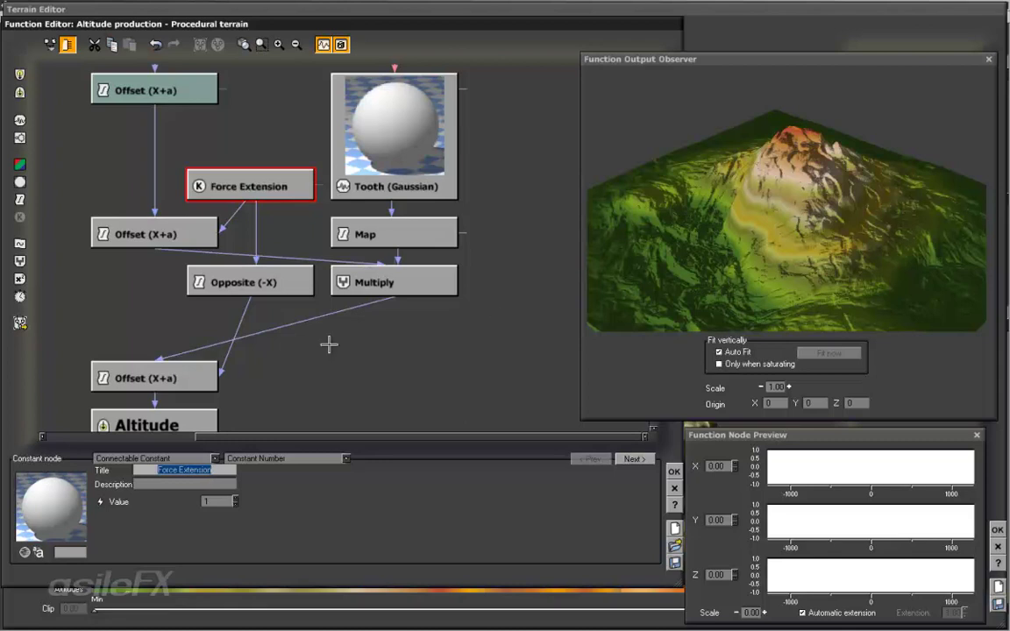
click(188, 377)
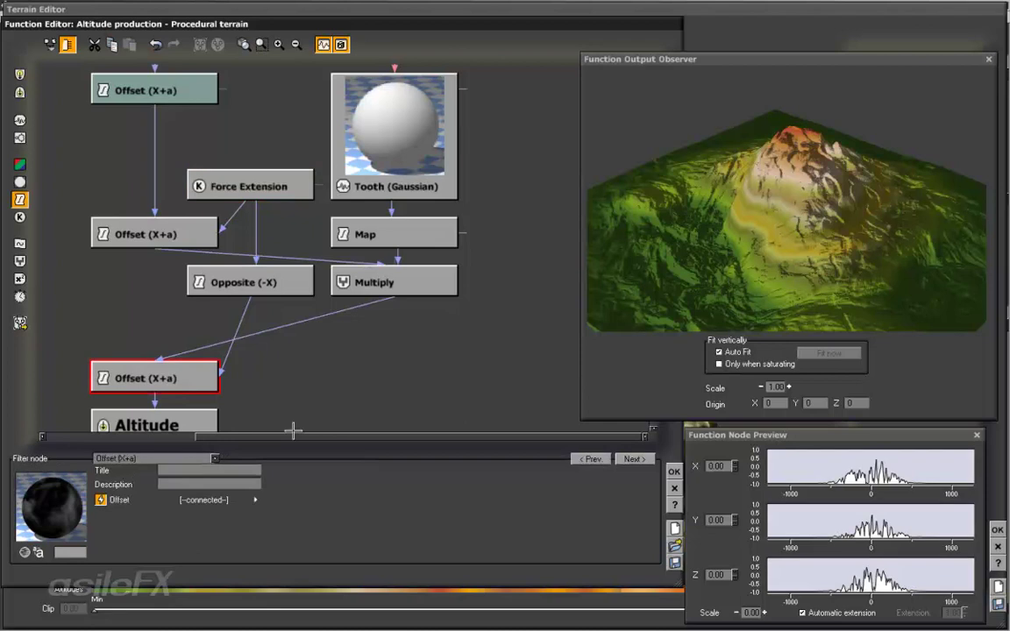
click(443, 347)
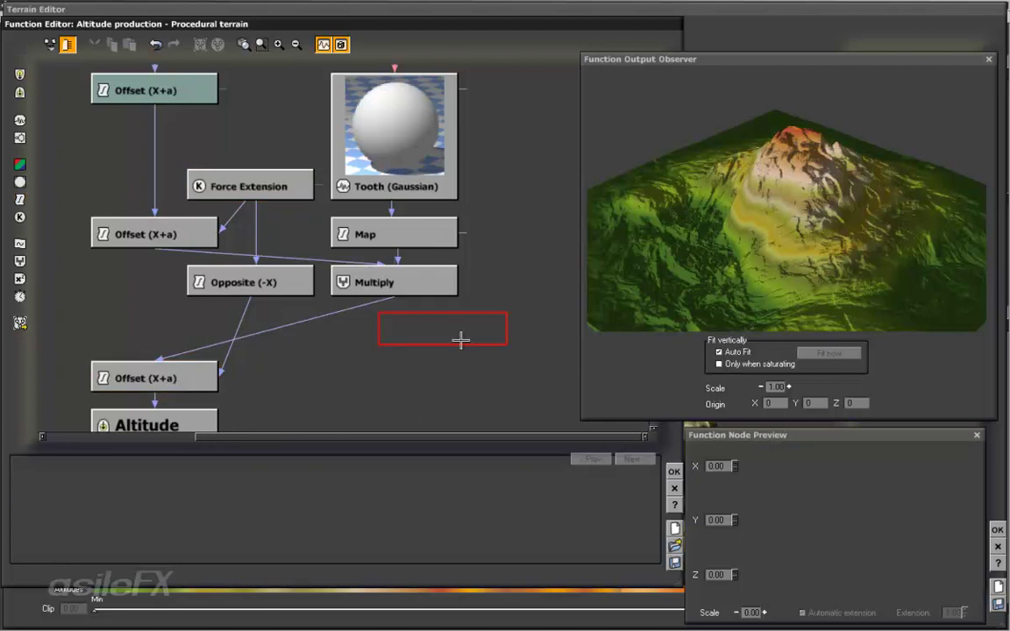
Try a scale of 450.639 for Tooth (Gaussian), reduce it to 353.449, and inspect the terrain from several angles.
middle_drag(484, 316, 464, 353)
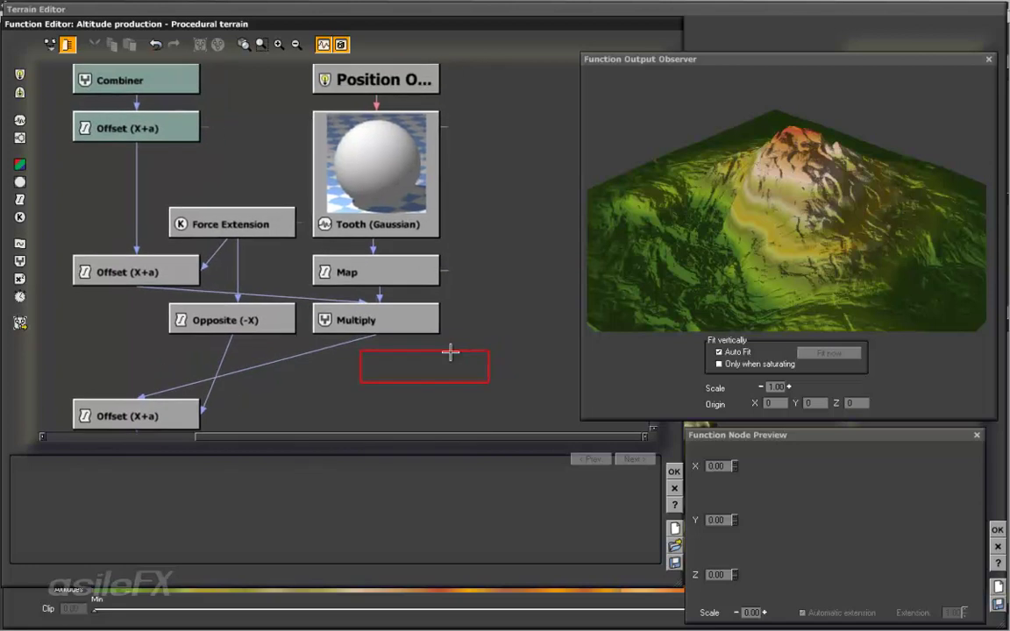
click(339, 185)
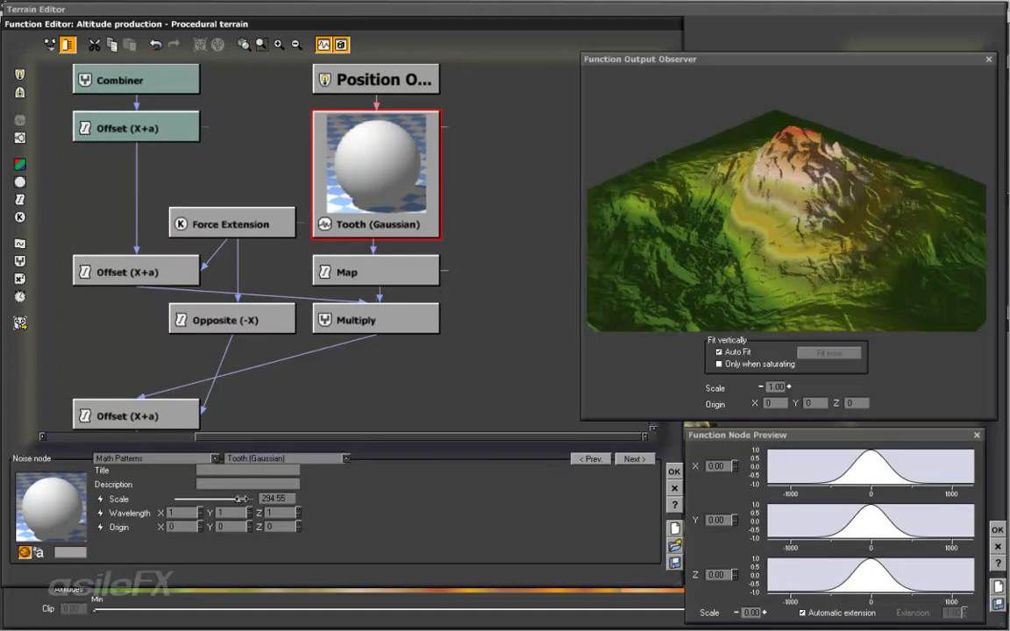
mouse_move(247, 499)
mouse_down()
mouse_move(220, 498)
mouse_move(245, 499)
mouse_up()
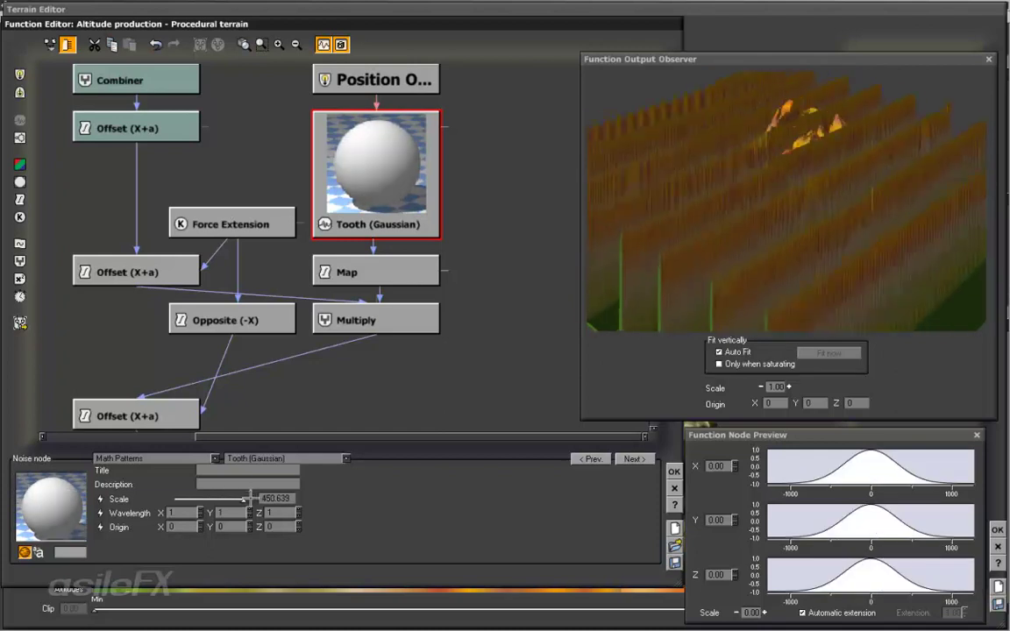
drag(769, 249, 808, 284)
drag(245, 499, 242, 499)
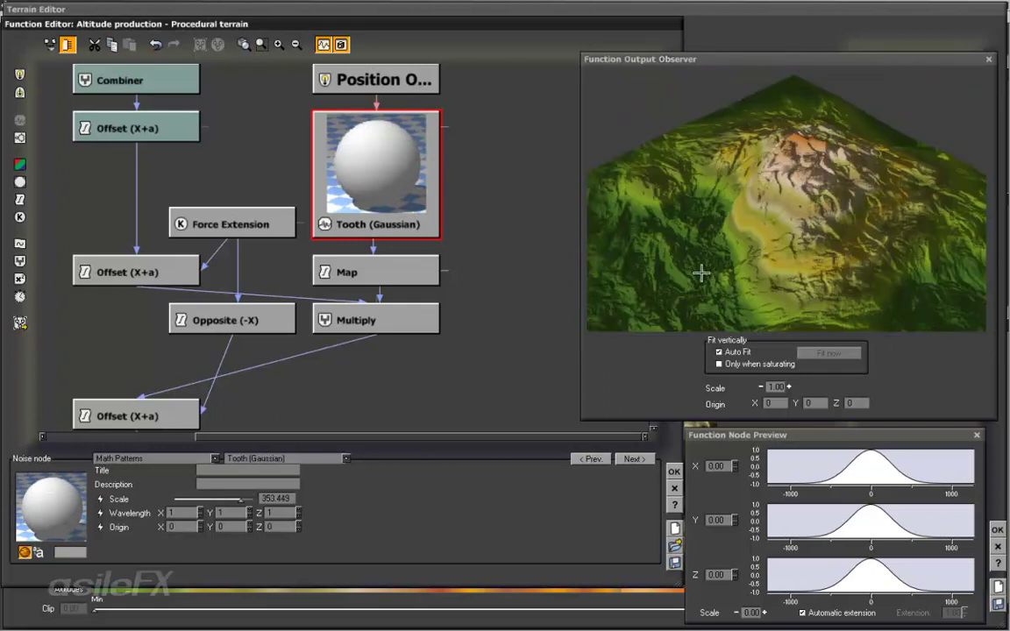
mouse_move(701, 271)
mouse_down()
mouse_move(612, 256)
mouse_move(658, 289)
mouse_move(745, 291)
mouse_move(697, 289)
mouse_up()
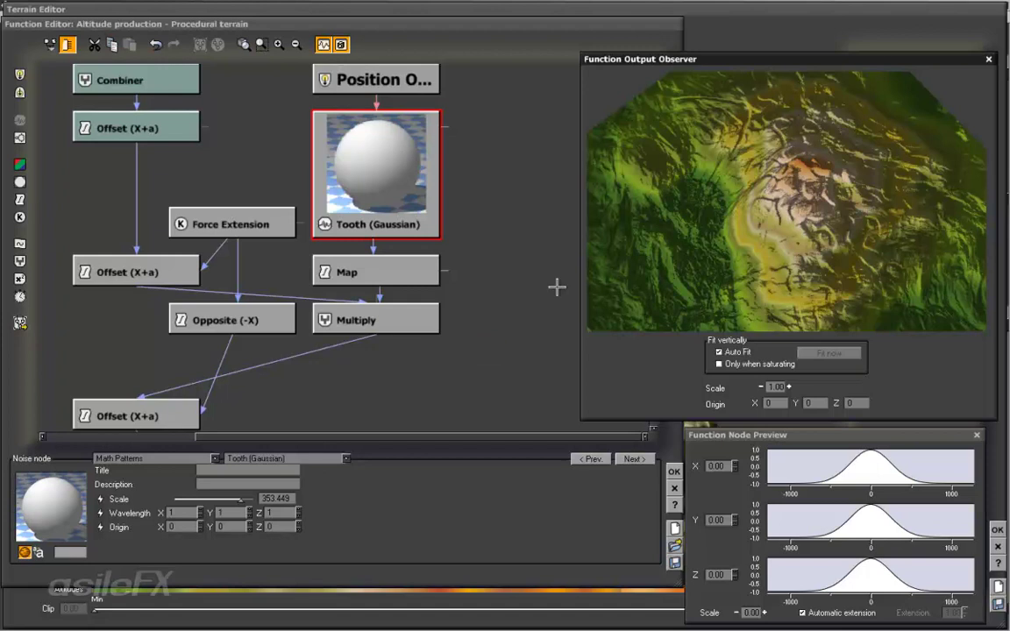
drag(632, 217, 712, 264)
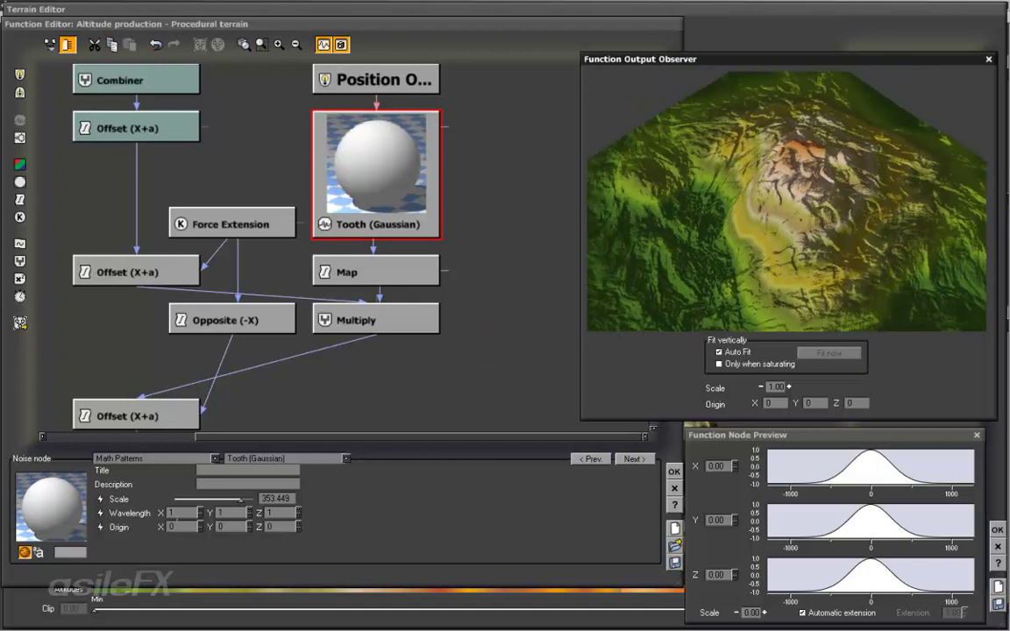
Set the X, Y and Z wavelengths of Tooth (Gaussian) to 2 and reduce its scale to 160.285.
double_click(179, 512)
text(2)
double_click(231, 513)
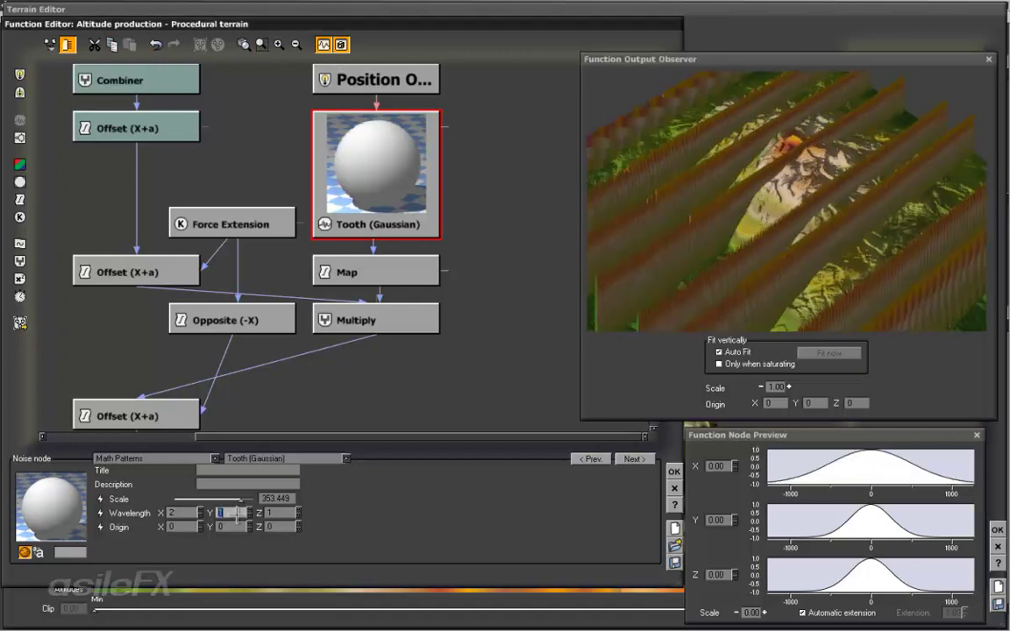
text(2)
double_click(280, 513)
text(2)
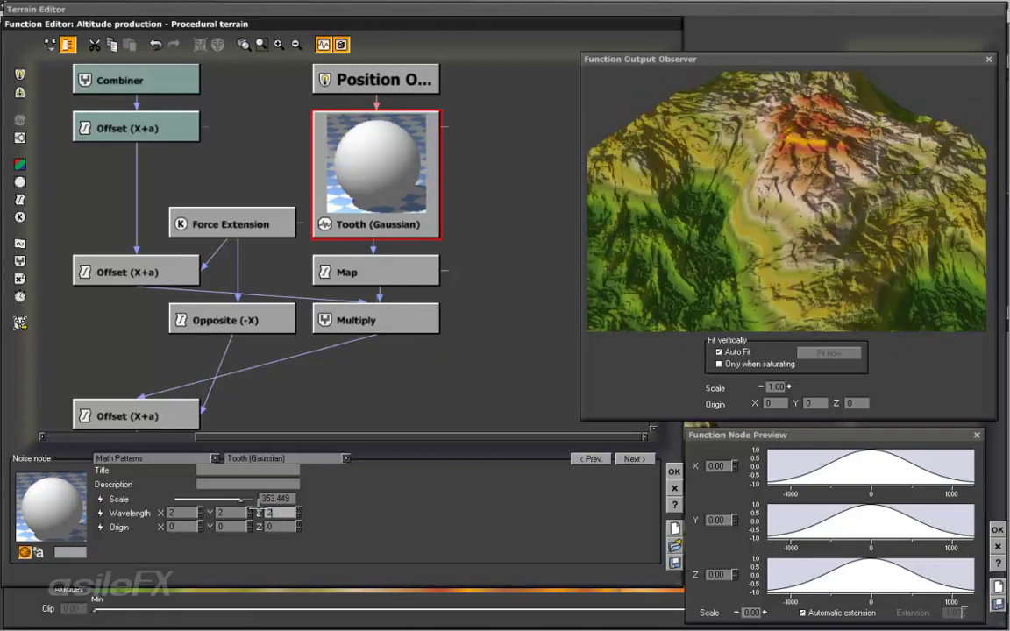
drag(244, 502, 235, 493)
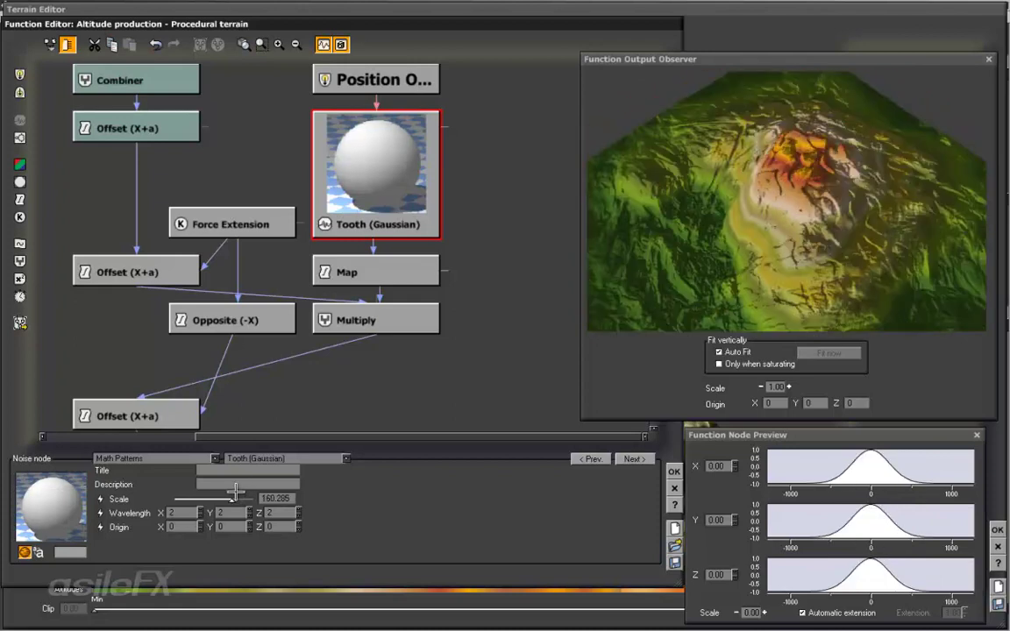
drag(768, 235, 735, 226)
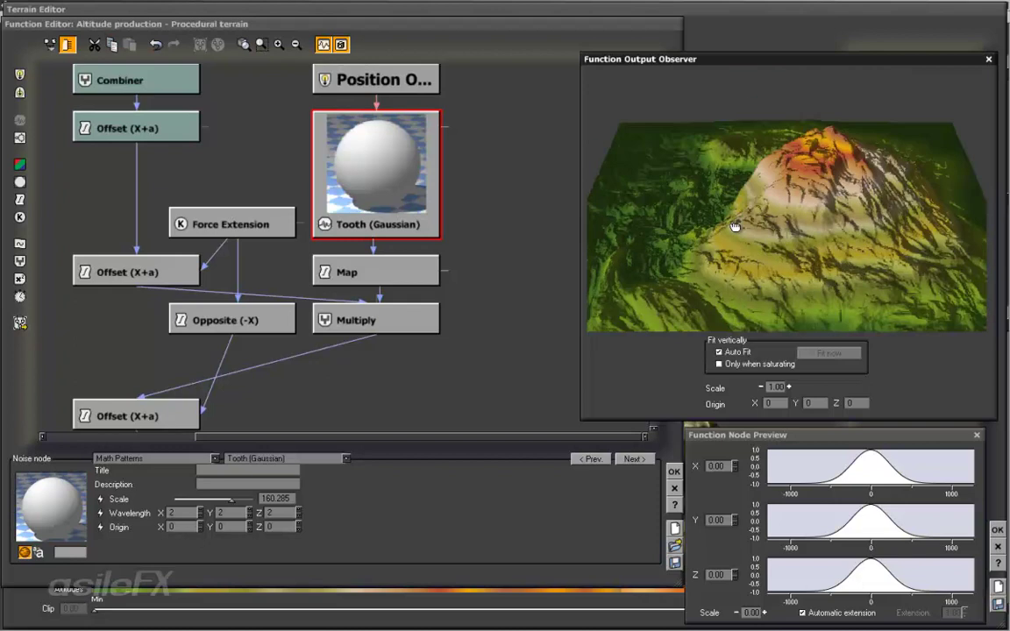
Try a Z wavelength of 0 for Tooth (Gaussian) and inspect the terrain.
double_click(174, 514)
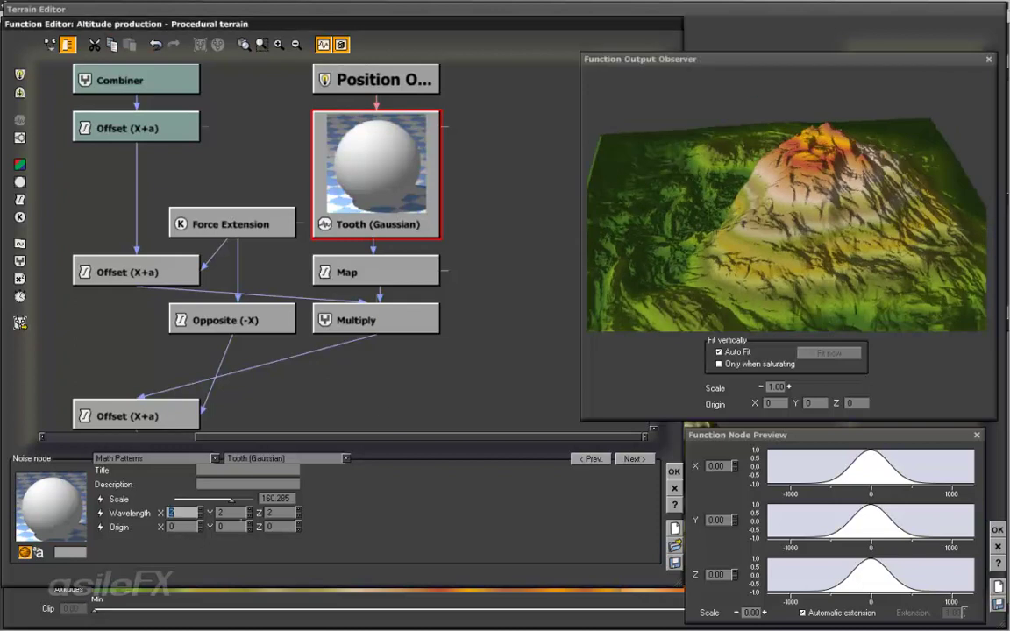
click(273, 513)
text(0)
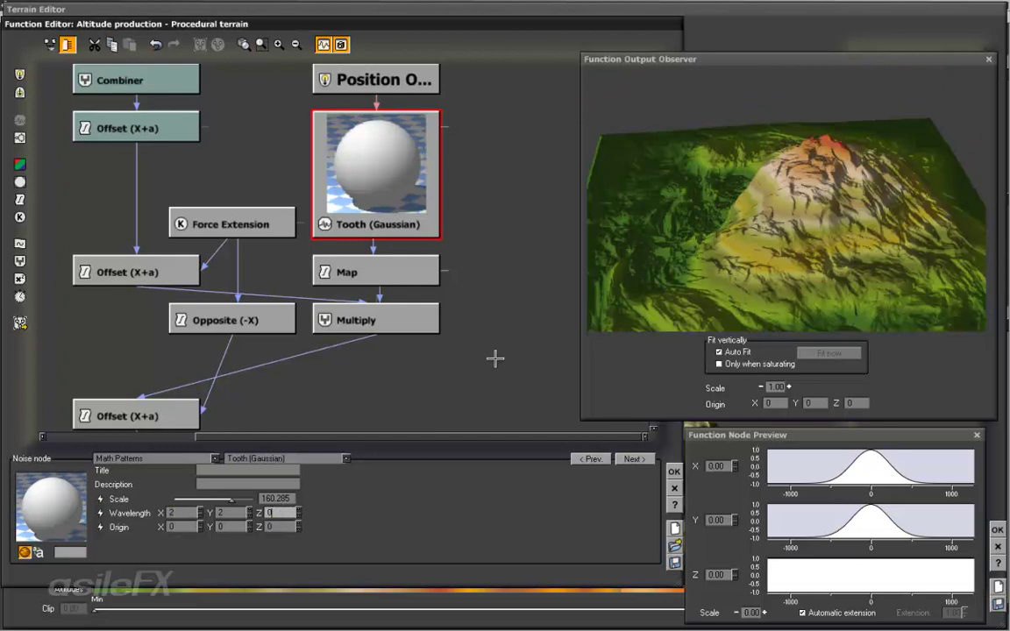
drag(830, 249, 848, 269)
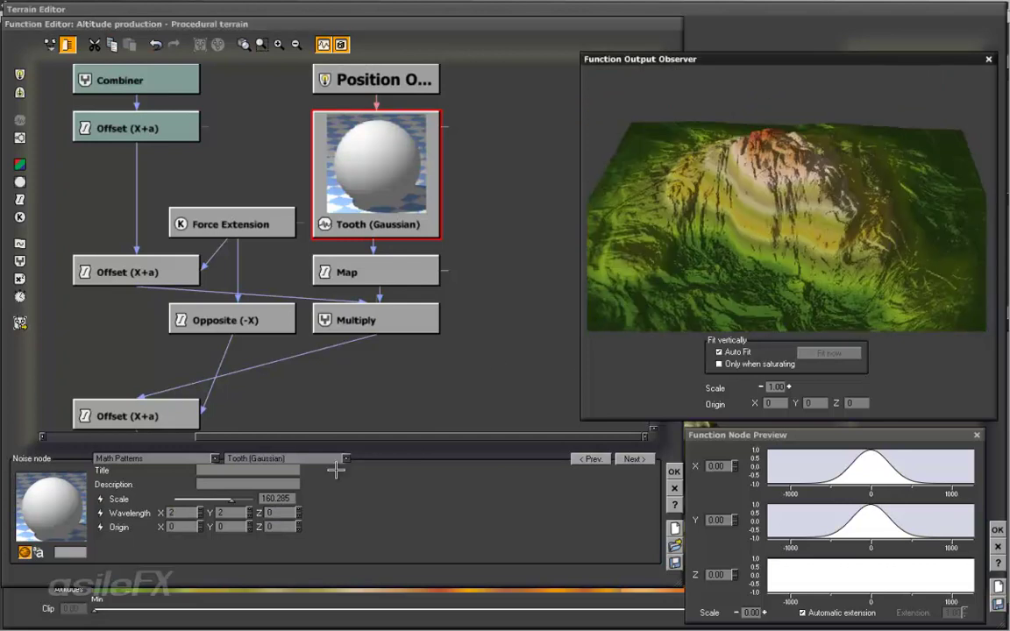
Set the Z wavelength of Tooth (Gaussian) to 1 and inspect the terrain and the surrounding nodes.
click(282, 513)
text(1)
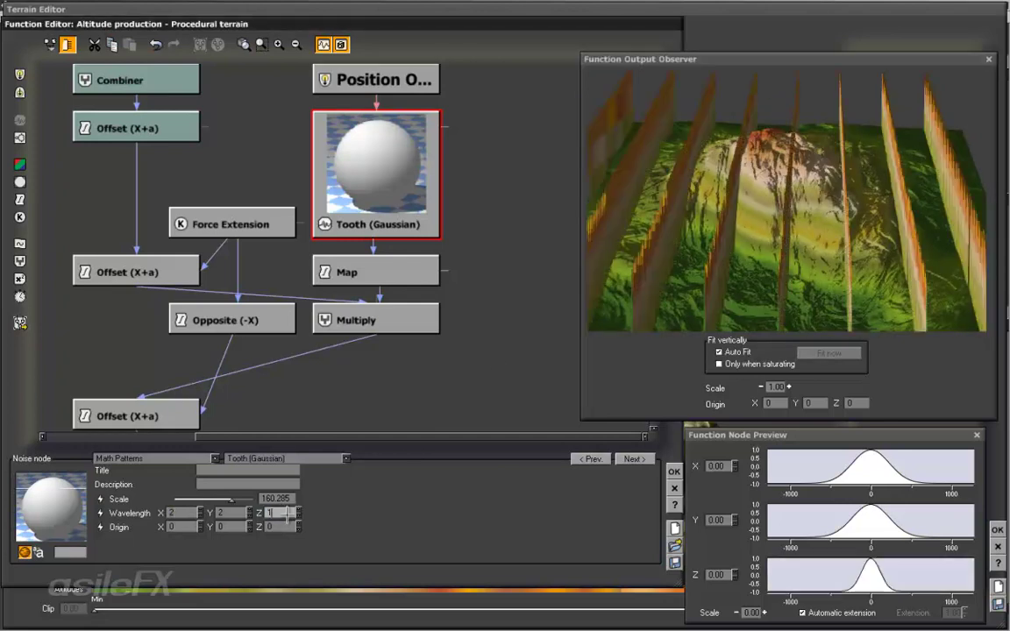
drag(771, 211, 829, 221)
drag(447, 311, 410, 345)
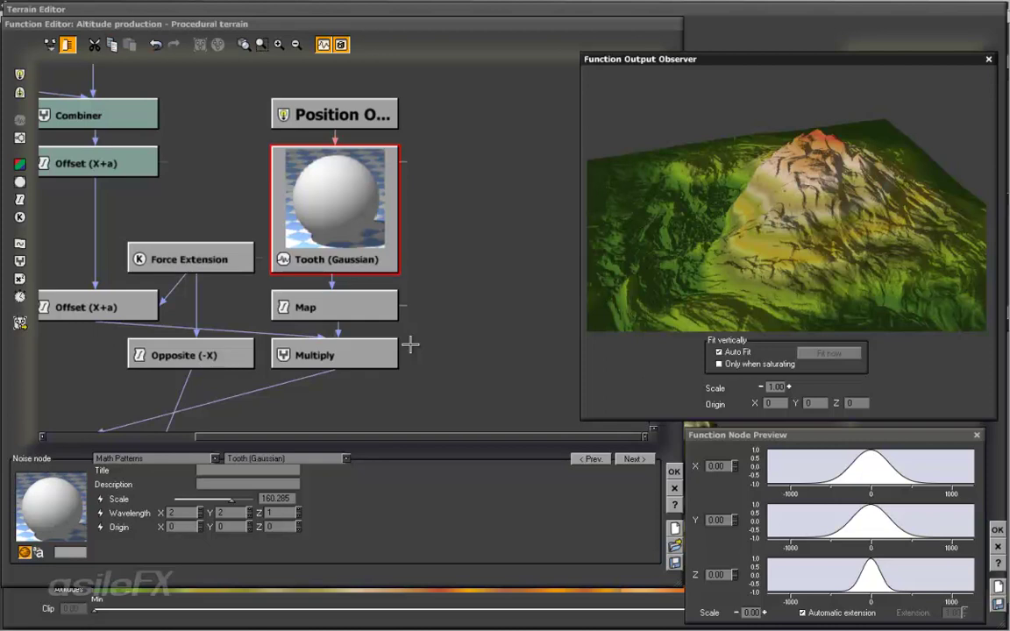
middle_drag(371, 177, 458, 395)
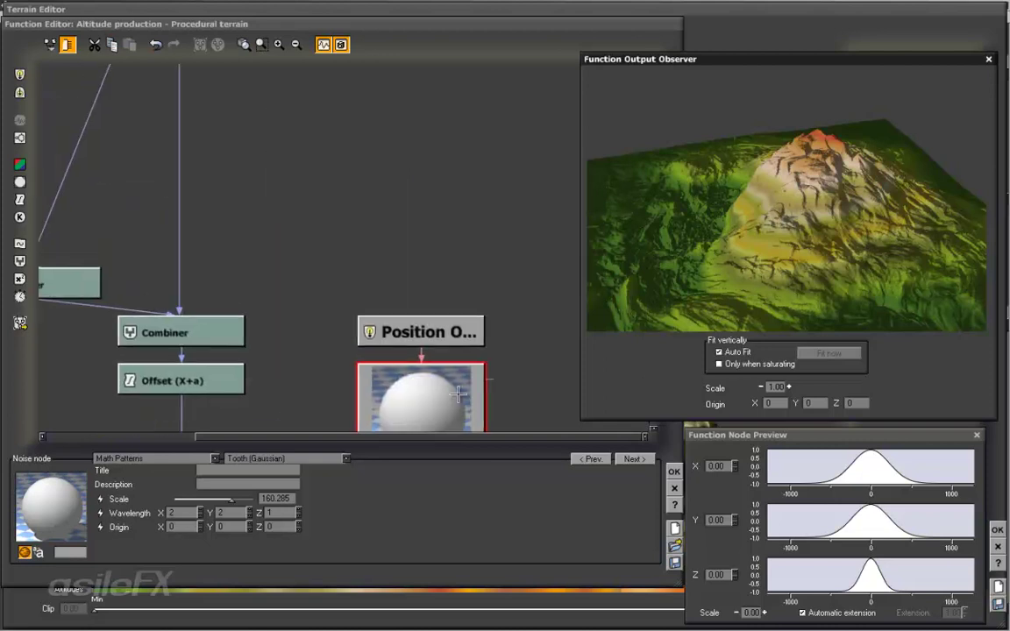
click(287, 512)
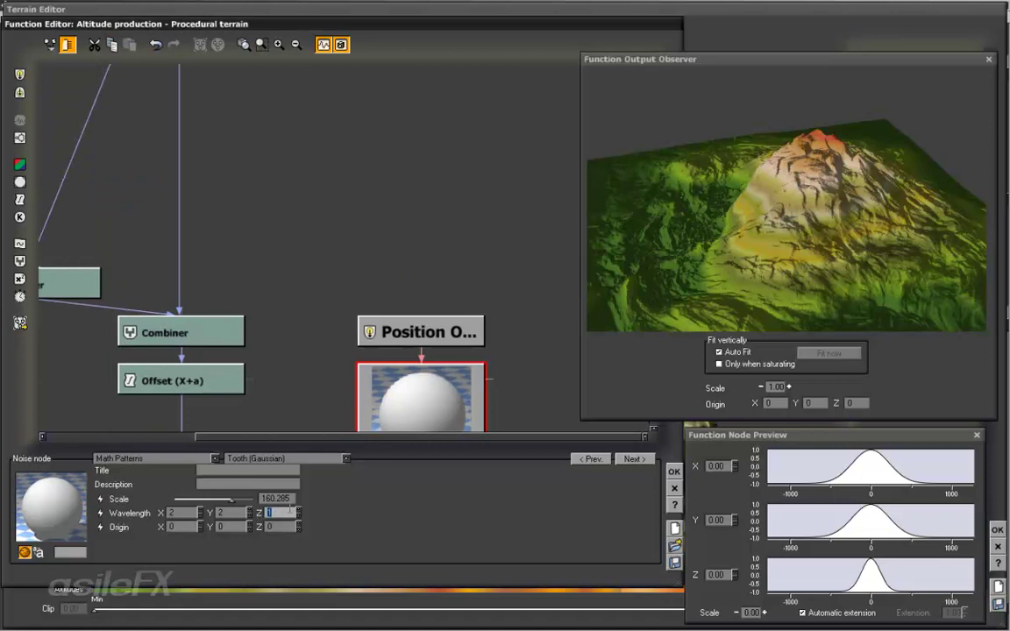
middle_drag(460, 384, 412, 235)
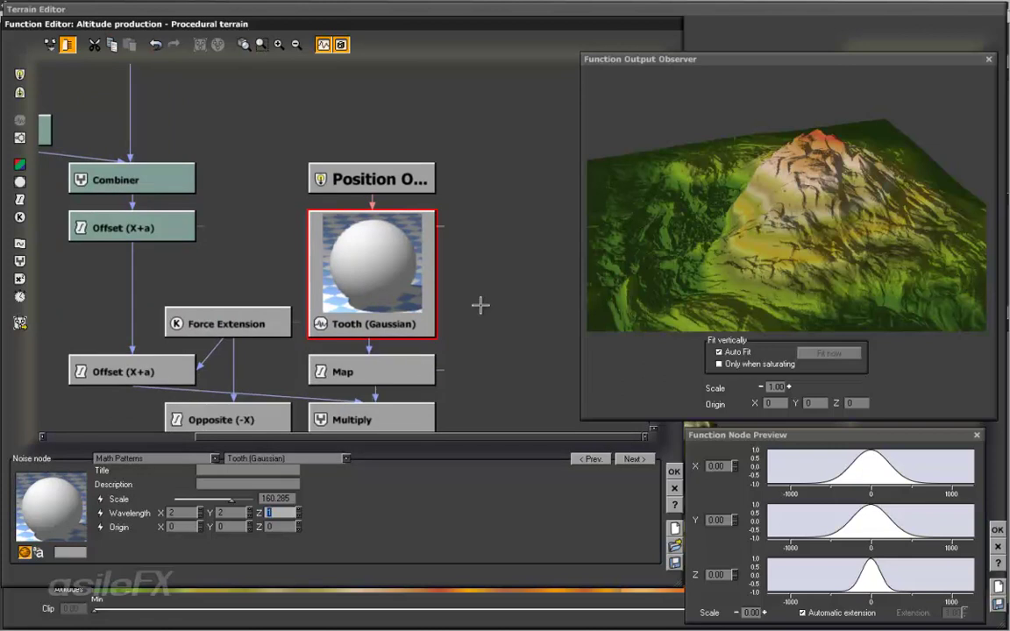
Try a fractal node above the Position input, changing its type to Terrain Fractal and reviewing its settings.
middle_drag(377, 103, 442, 331)
click(442, 332)
click(23, 133)
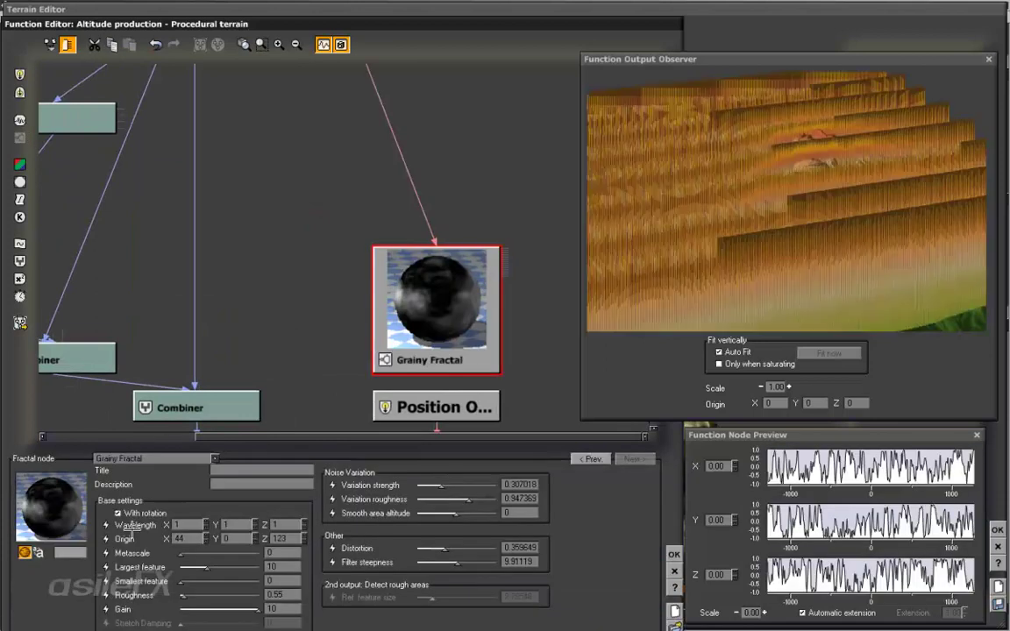
click(149, 459)
click(151, 521)
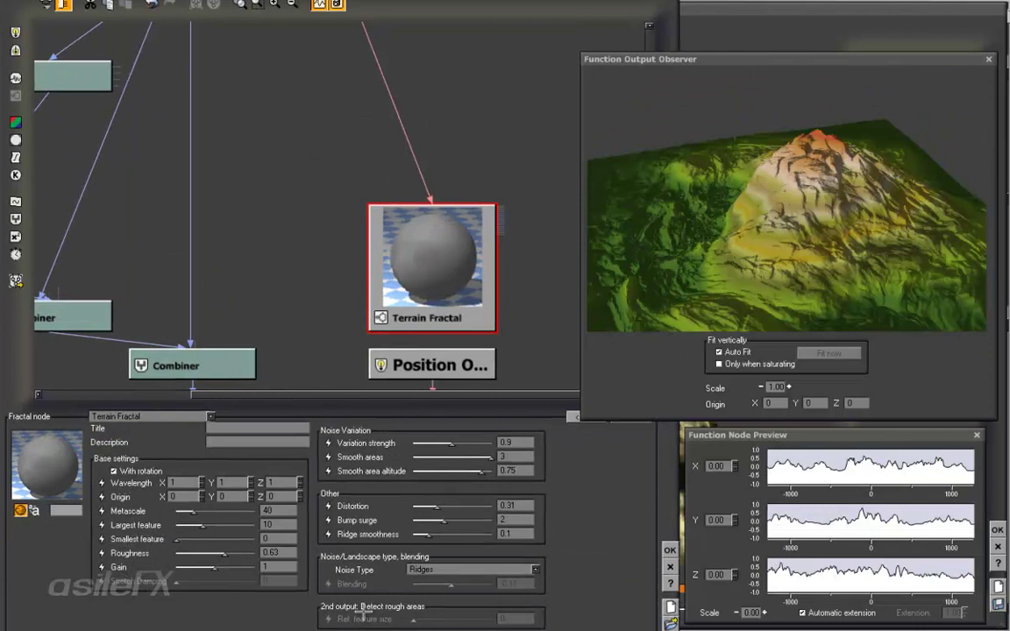
drag(365, 612, 365, 544)
drag(453, 526, 474, 545)
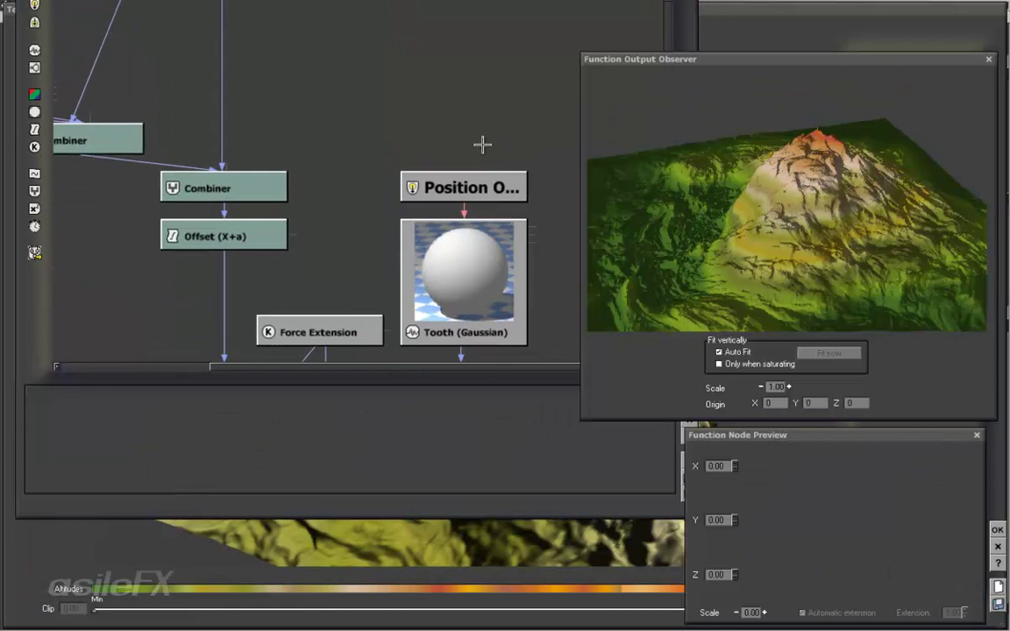
Set the Y wavelength of Tooth (Gaussian) to 1 and inspect the terrain from several angles.
middle_drag(436, 226, 406, 131)
scroll(398, 265, down, 3)
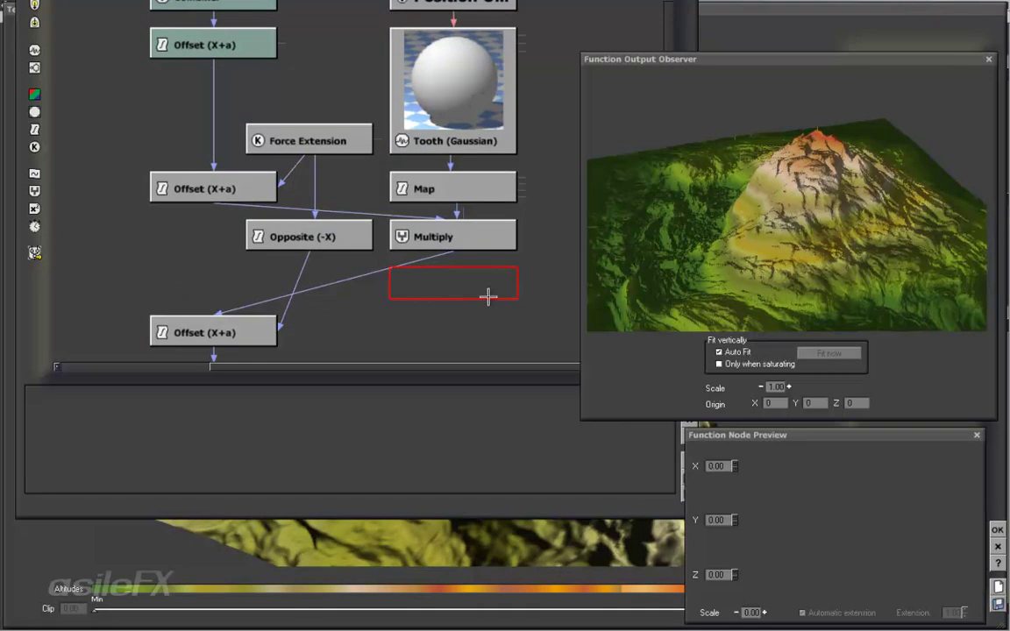
drag(488, 296, 484, 296)
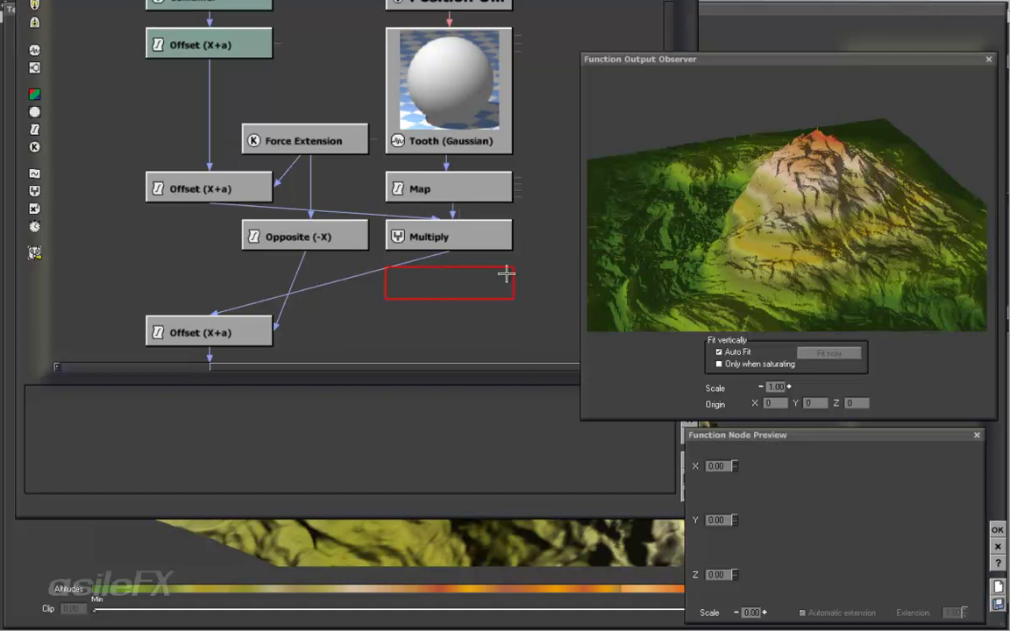
drag(523, 223, 474, 296)
click(391, 174)
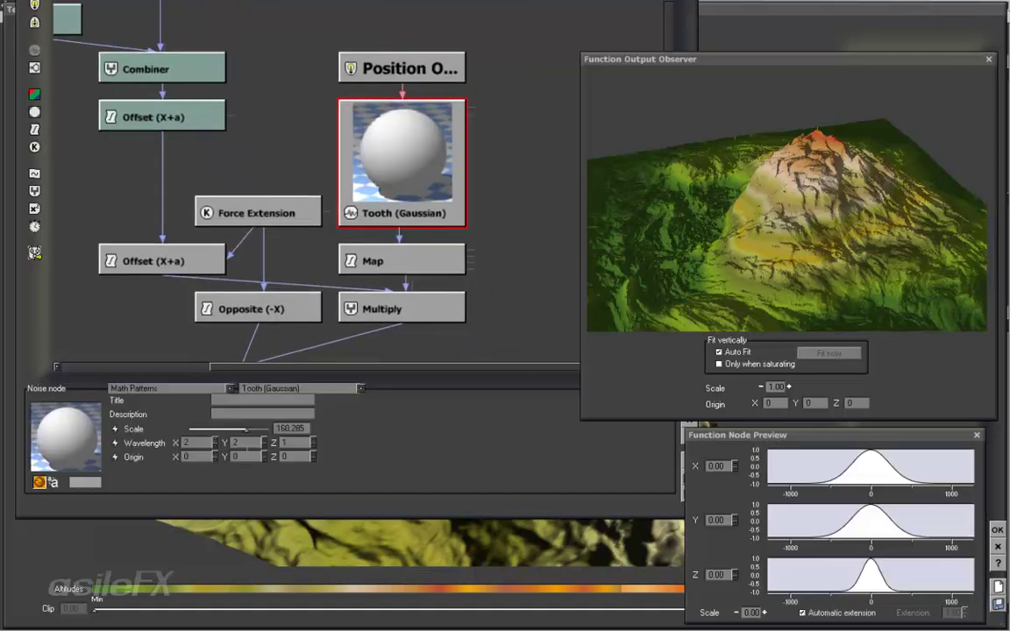
double_click(206, 445)
key(Tab)
text(1)
key(Return)
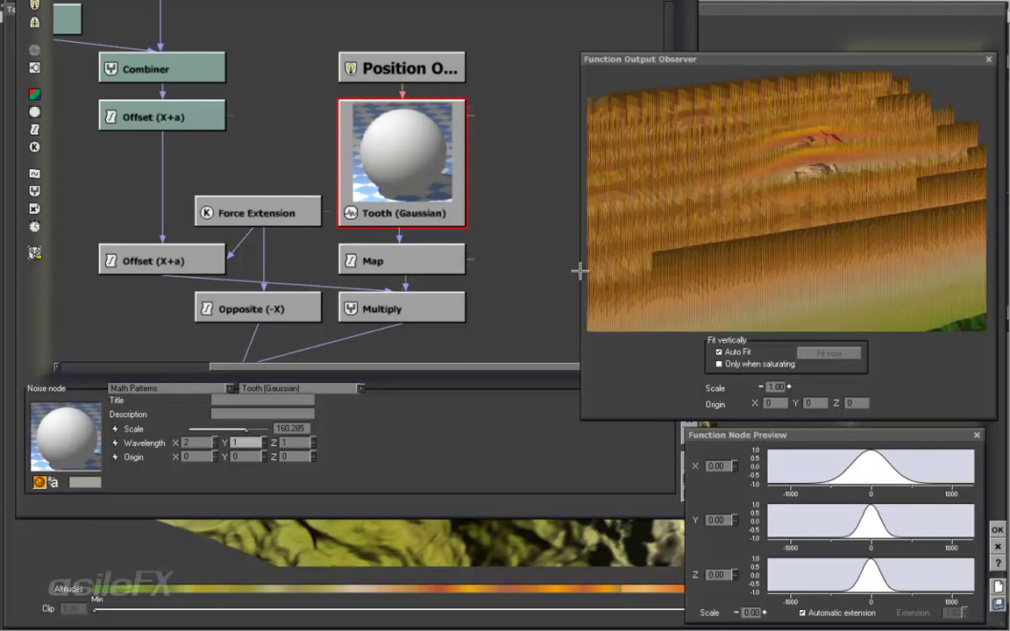
drag(851, 251, 754, 269)
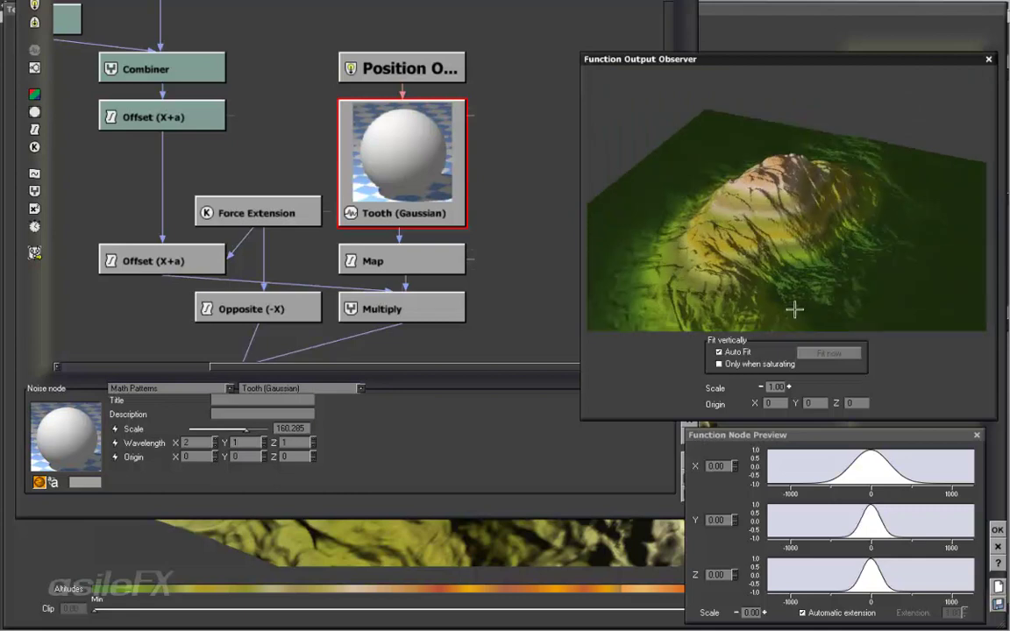
drag(772, 221, 737, 265)
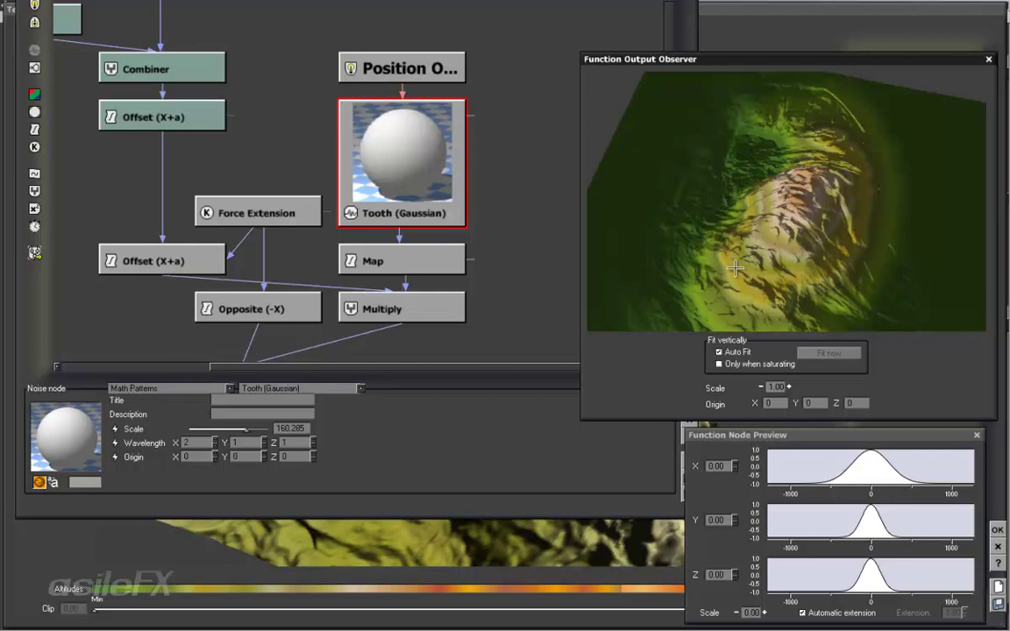
Set the X wavelength of Tooth (Gaussian) to 3 and inspect the stretched terrain.
click(198, 443)
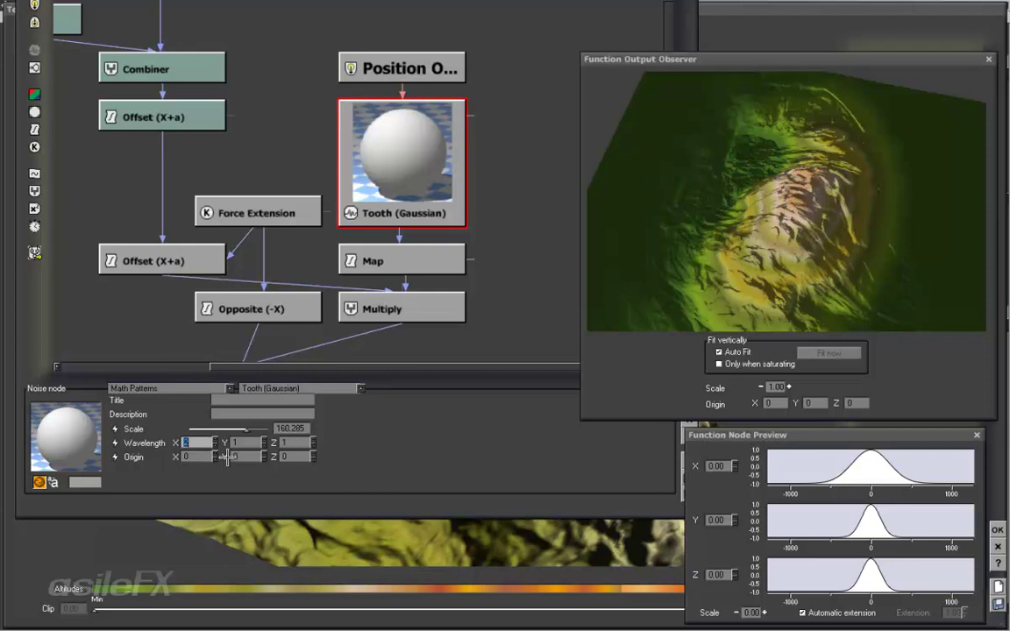
text(3)
key(Return)
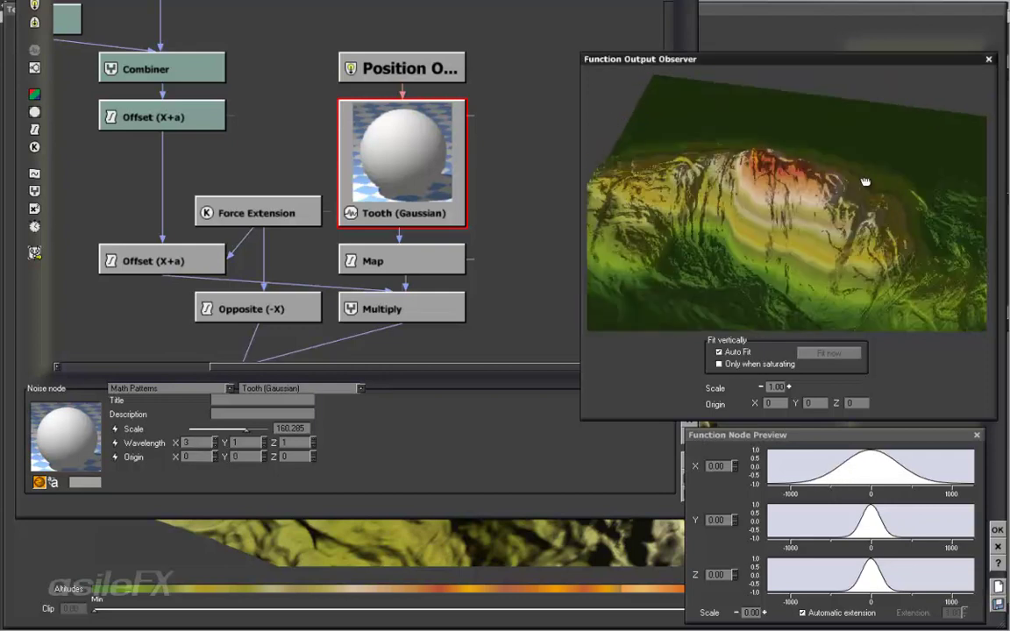
Extract the Wavelength parameter of Tooth (Gaussian) into its own constant vector node and move the Position input and vector to space them out.
drag(866, 181, 826, 171)
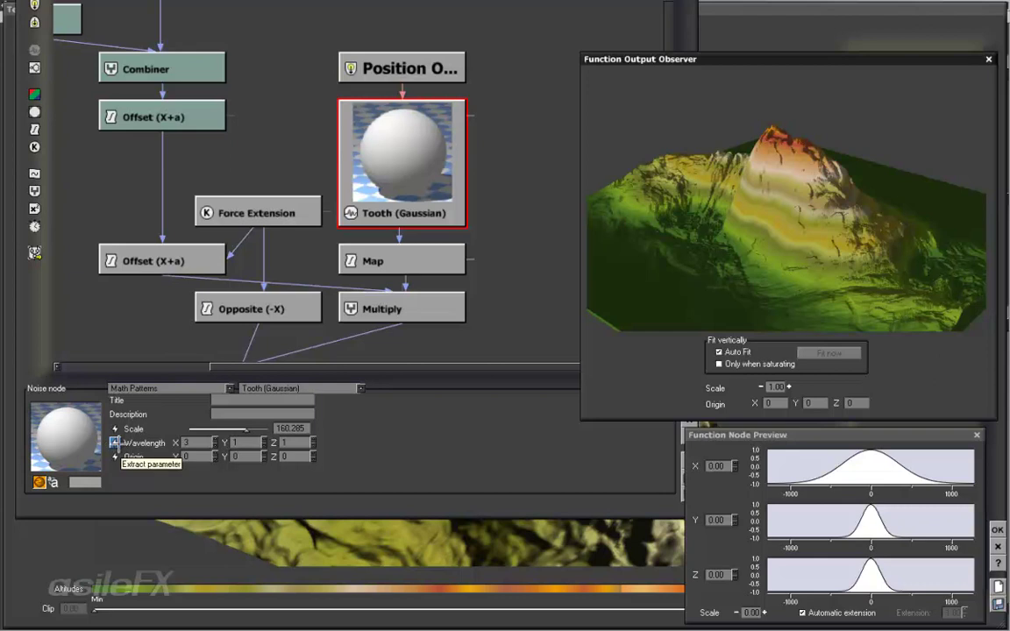
click(114, 442)
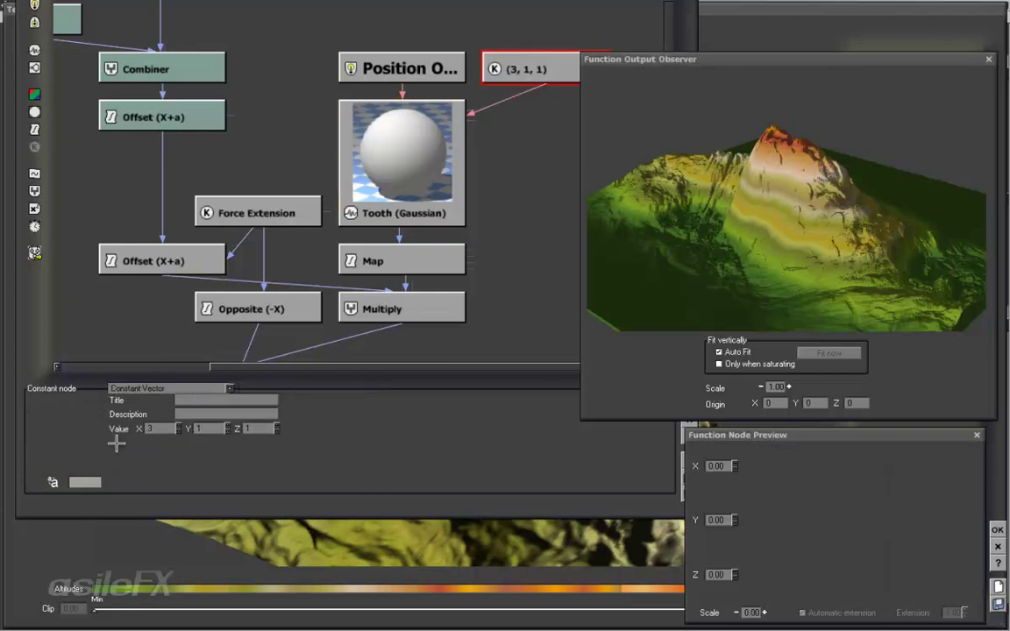
drag(498, 165, 348, 256)
drag(263, 161, 263, 113)
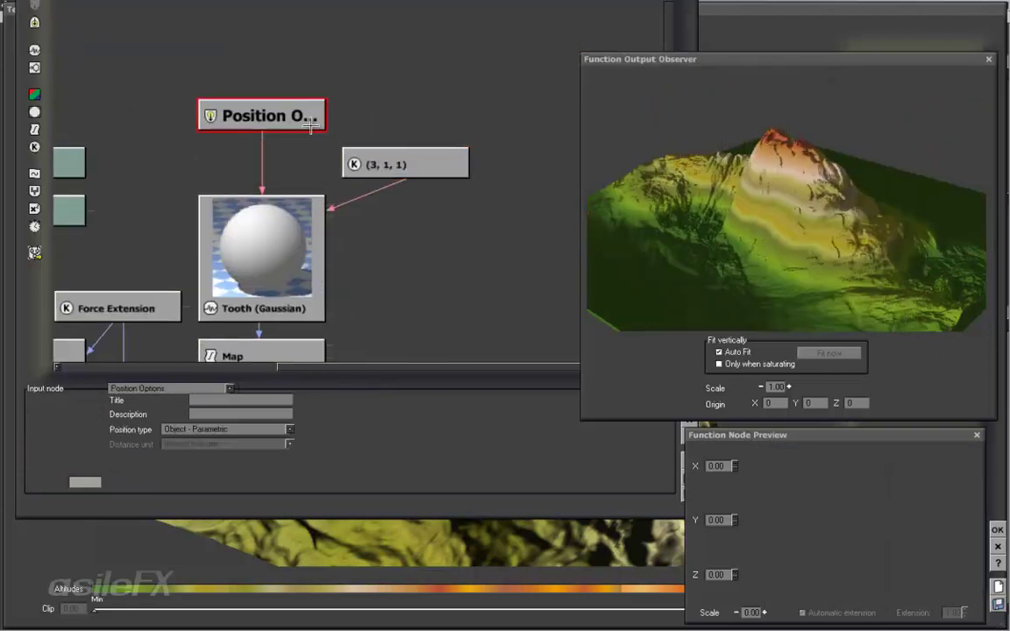
click(373, 149)
drag(433, 147, 433, 195)
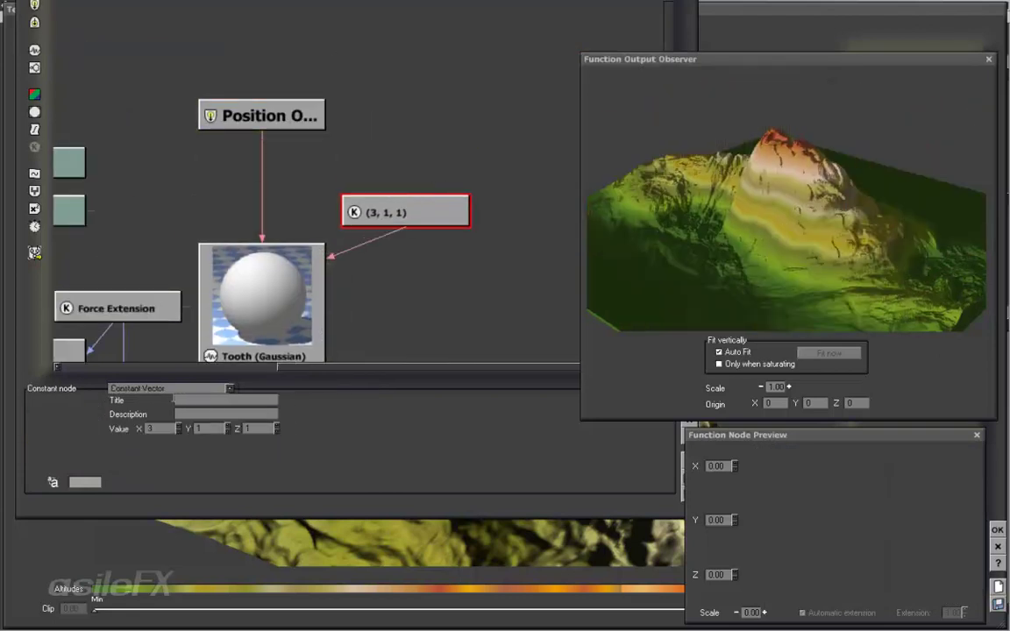
click(167, 389)
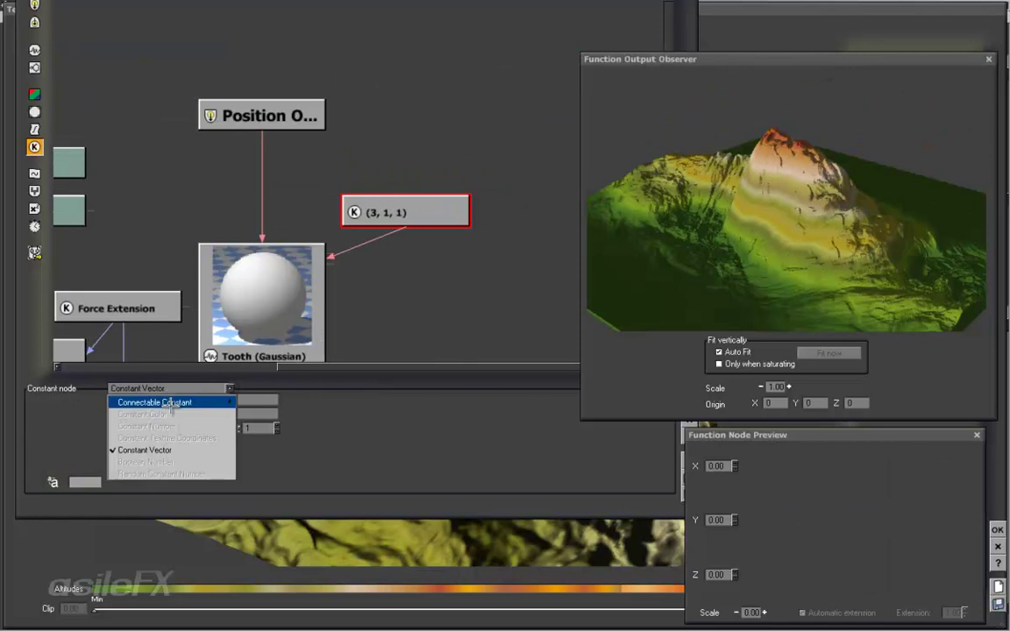
mouse_move(176, 404)
click(504, 263)
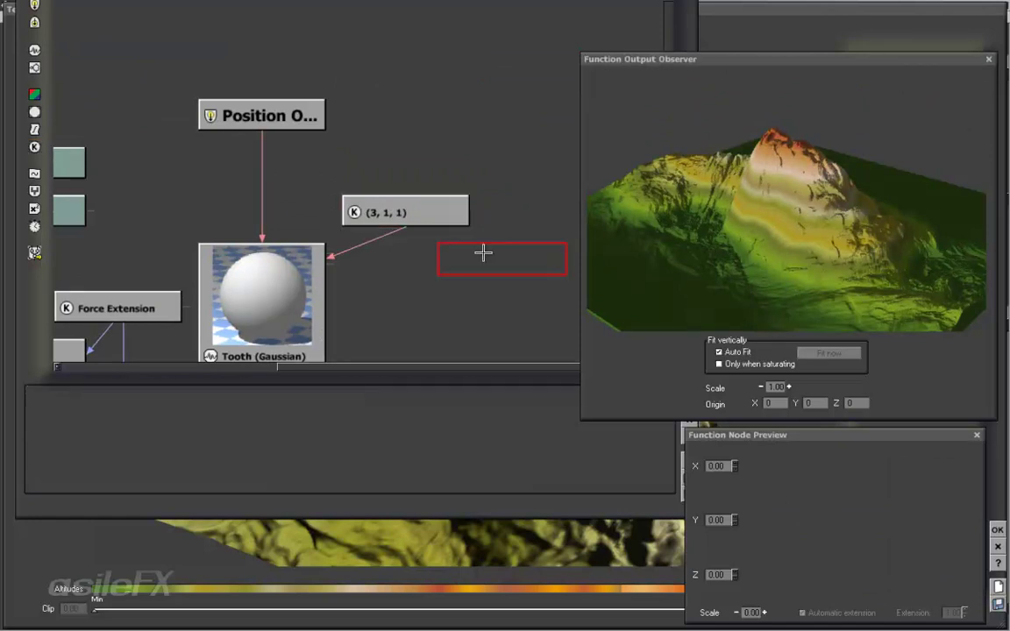
Move the Position input further up and add a connectable Constant Number node above the (3, 1, 1) vector.
right_drag(455, 256, 409, 290)
click(397, 250)
click(368, 194)
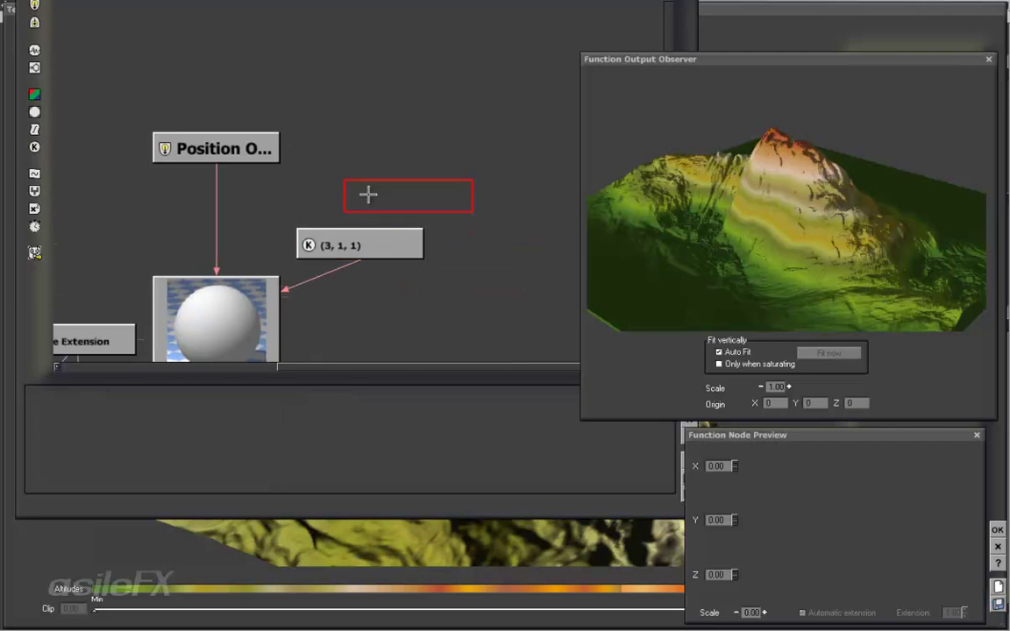
drag(237, 147, 238, 101)
click(368, 200)
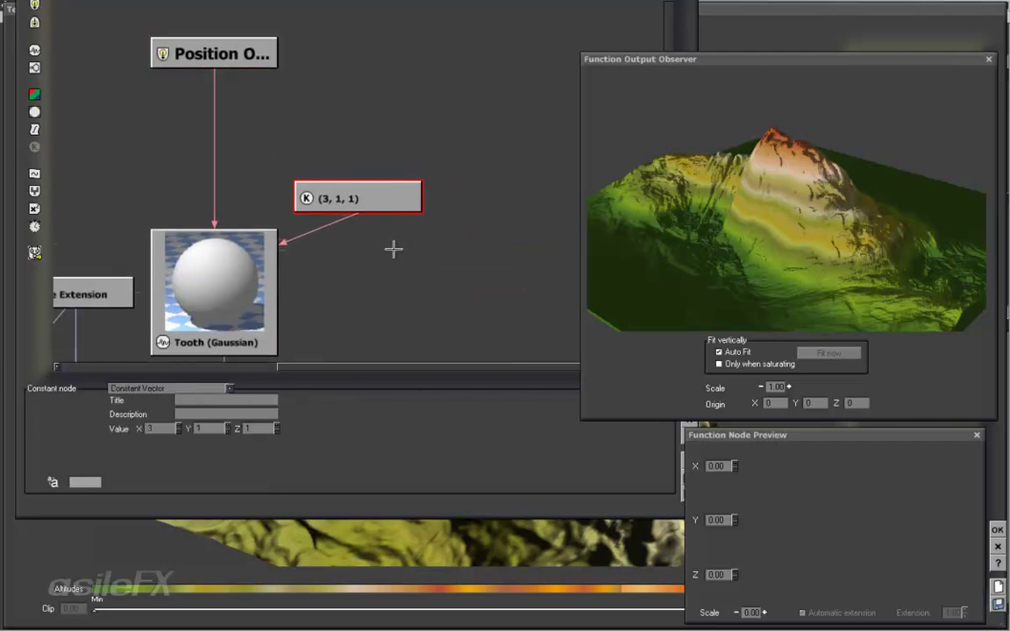
right_click(367, 146)
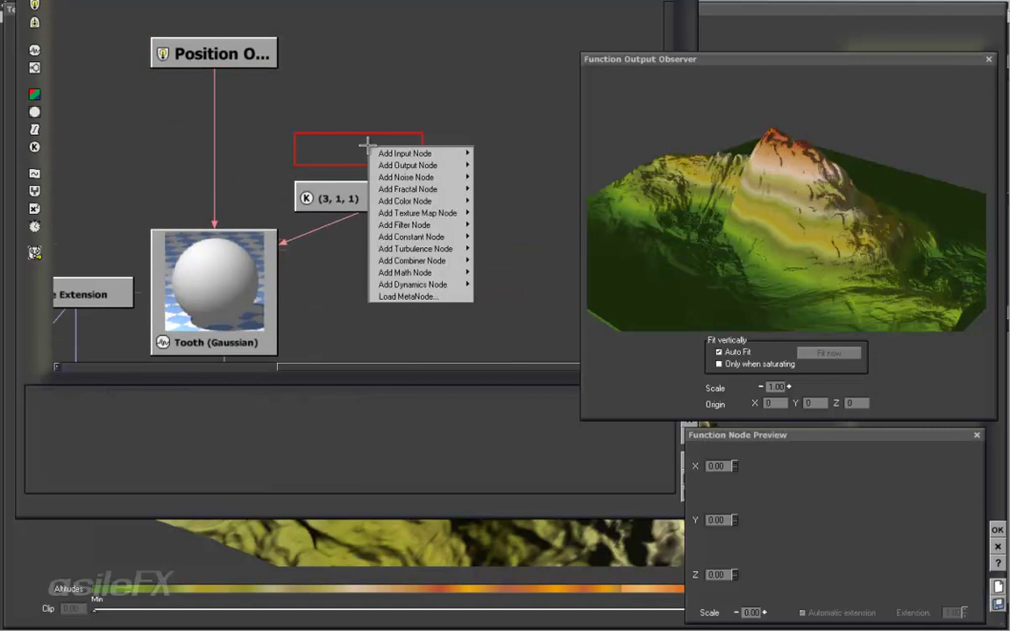
mouse_move(417, 237)
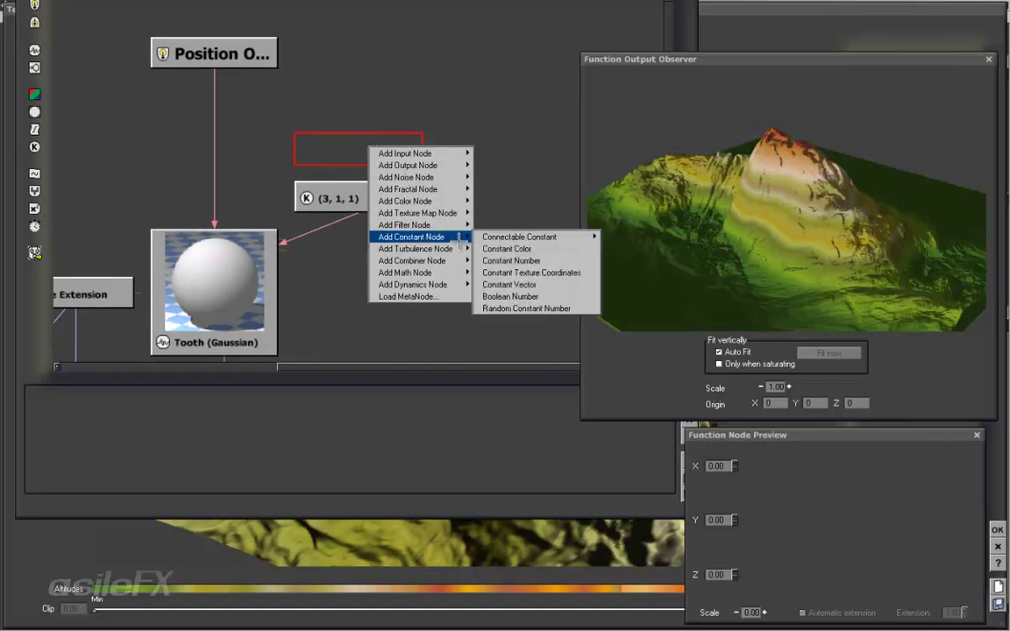
mouse_move(498, 240)
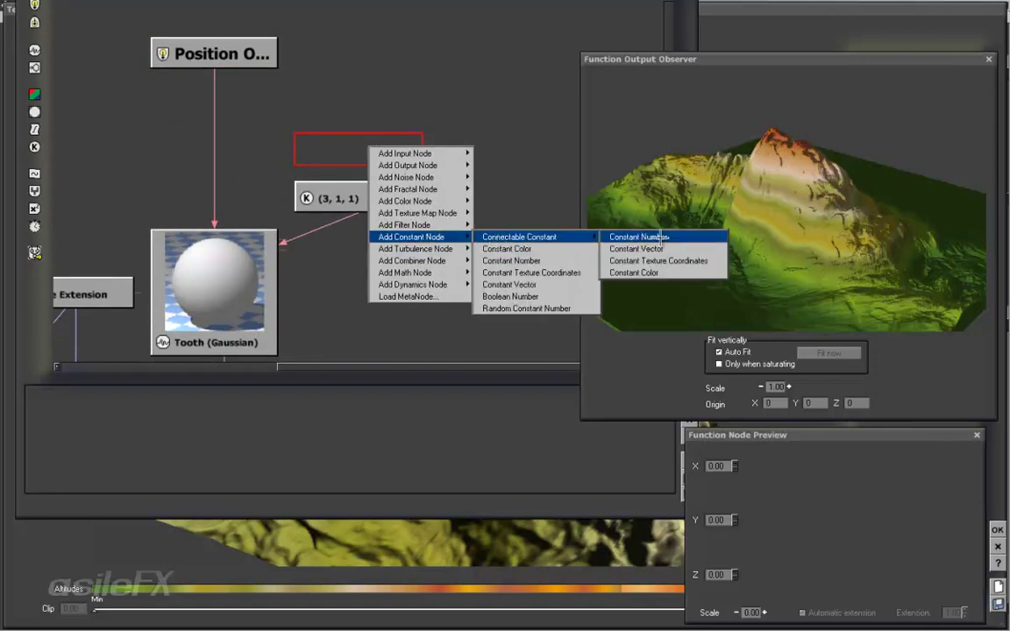
click(658, 237)
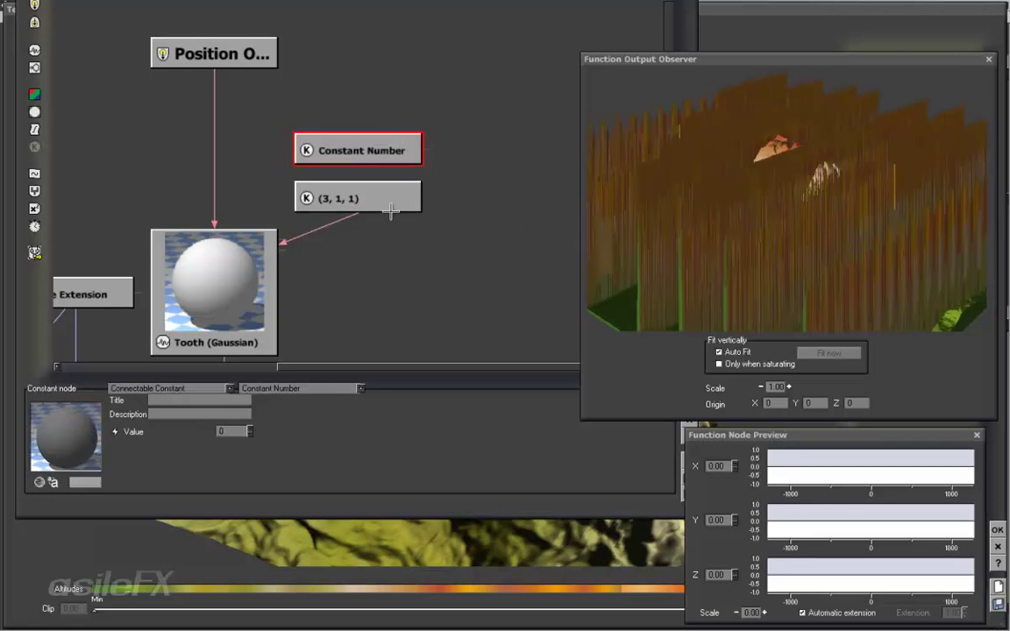
click(391, 205)
click(192, 388)
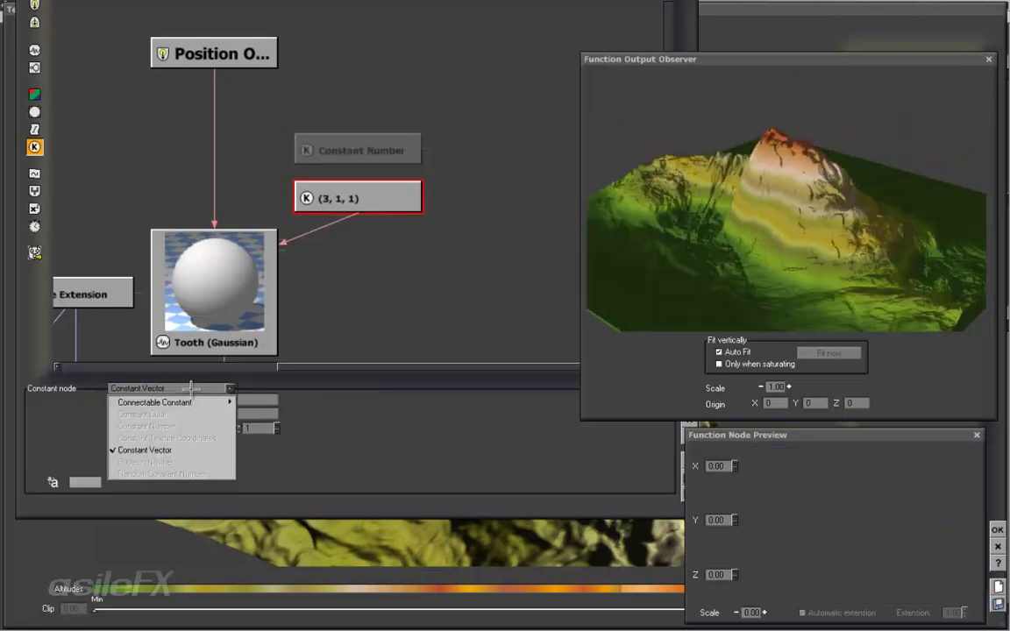
click(391, 252)
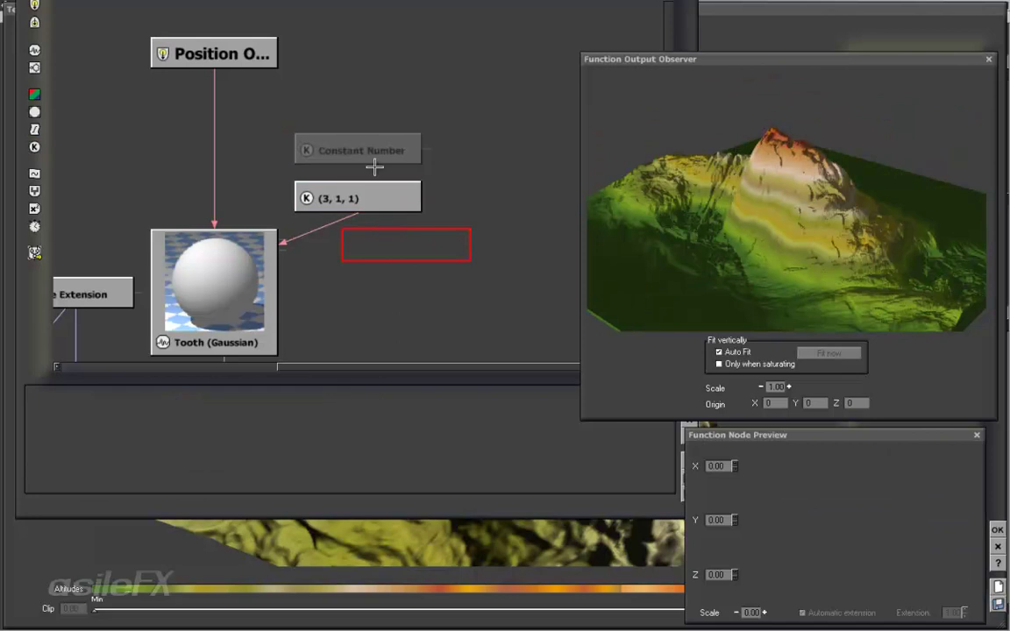
Move the Constant Number and (3, 1, 1) nodes apart and add a Composer 3 vector operation node between them.
drag(384, 148, 407, 108)
drag(402, 202, 427, 197)
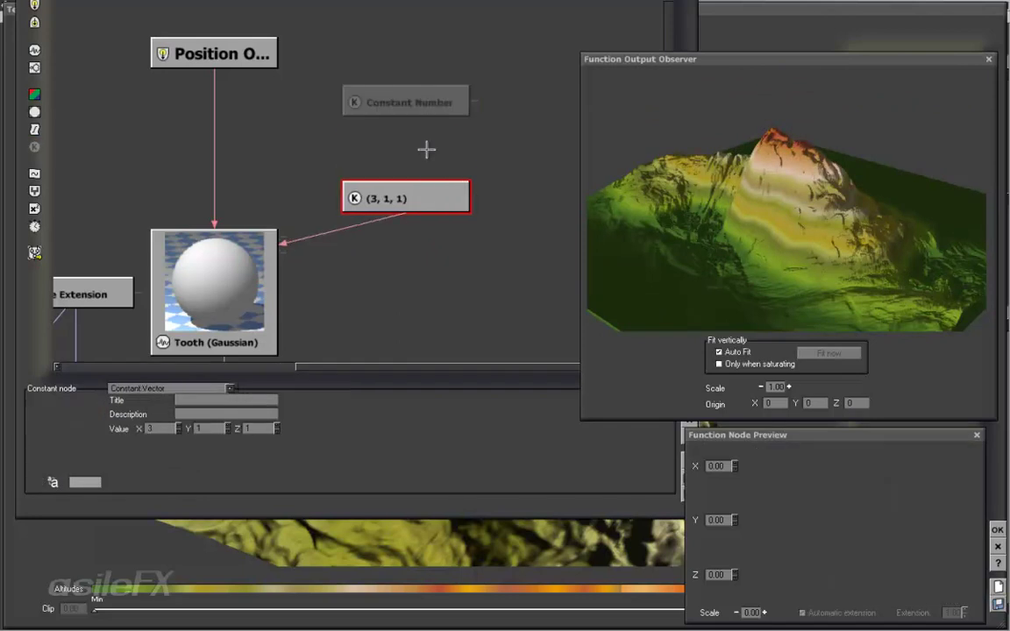
click(426, 149)
right_click(427, 151)
mouse_move(484, 277)
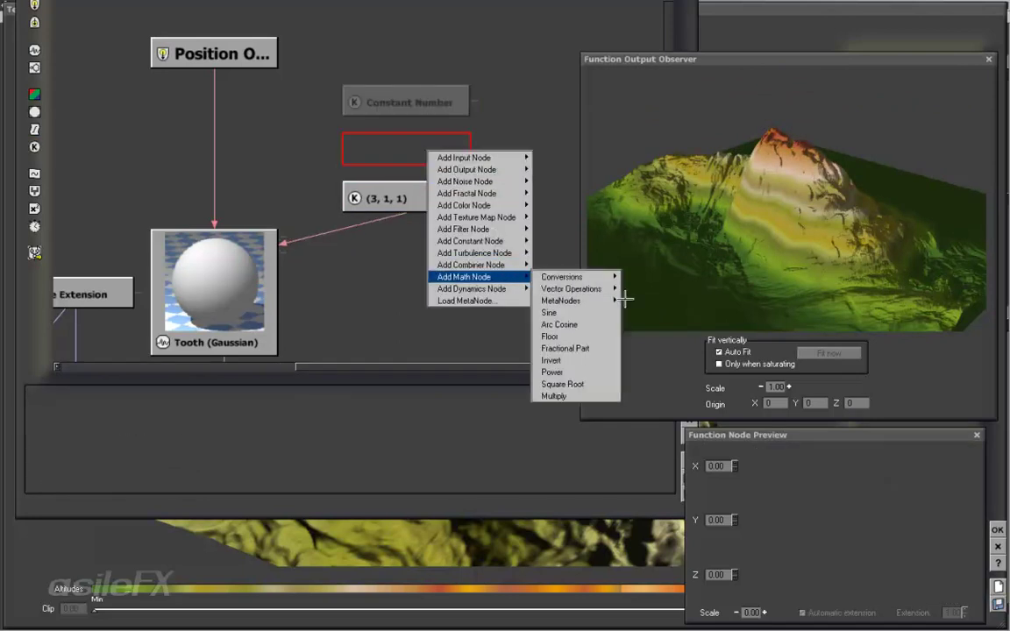
mouse_move(570, 289)
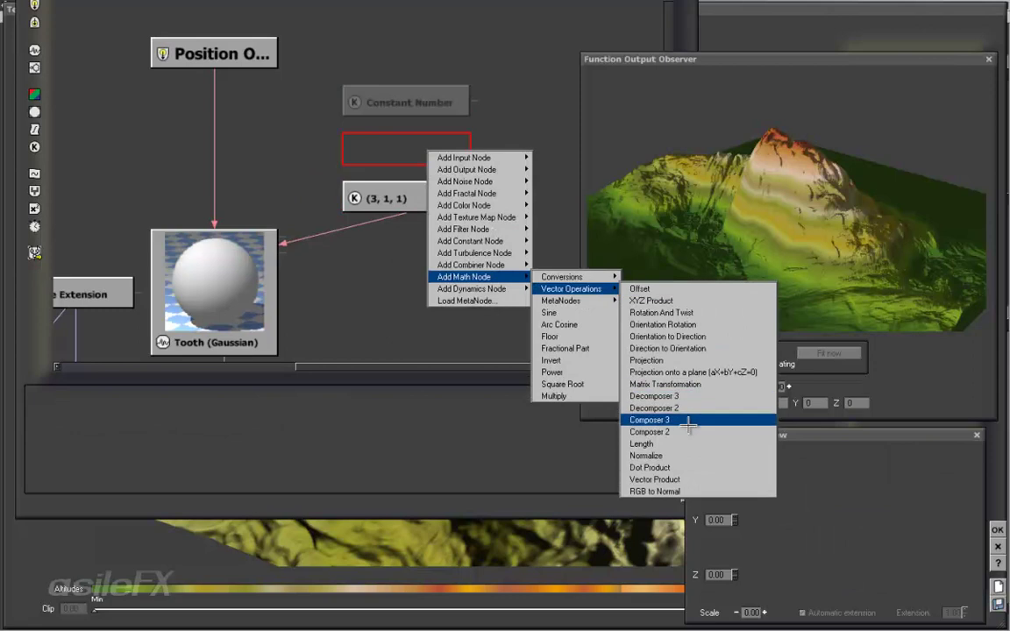
click(650, 420)
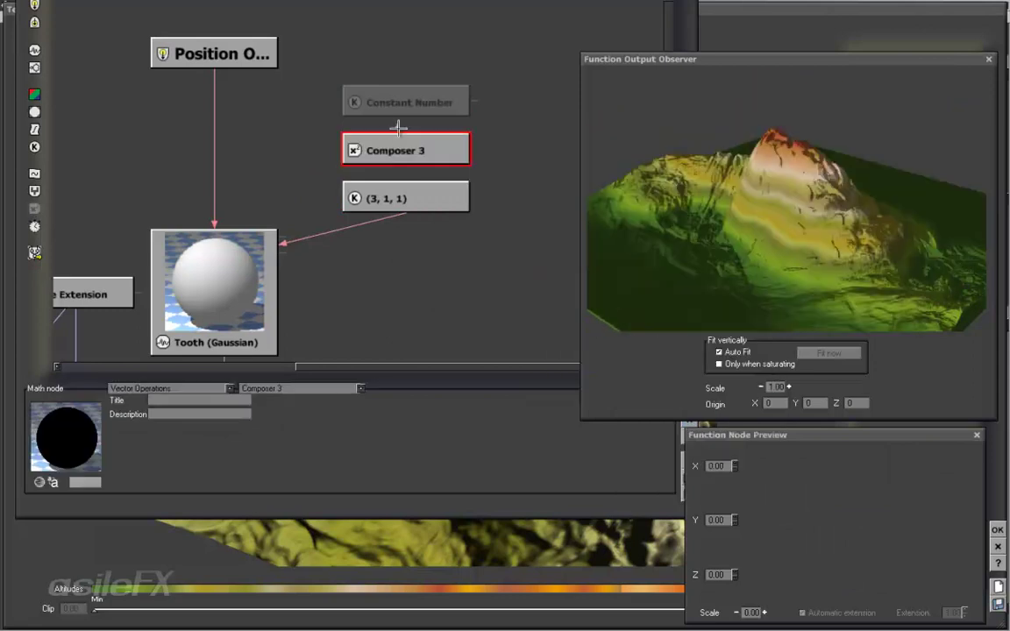
Connect the Constant Number node to the X, Y and Z inputs of Composer 3.
click(396, 104)
drag(396, 104, 396, 55)
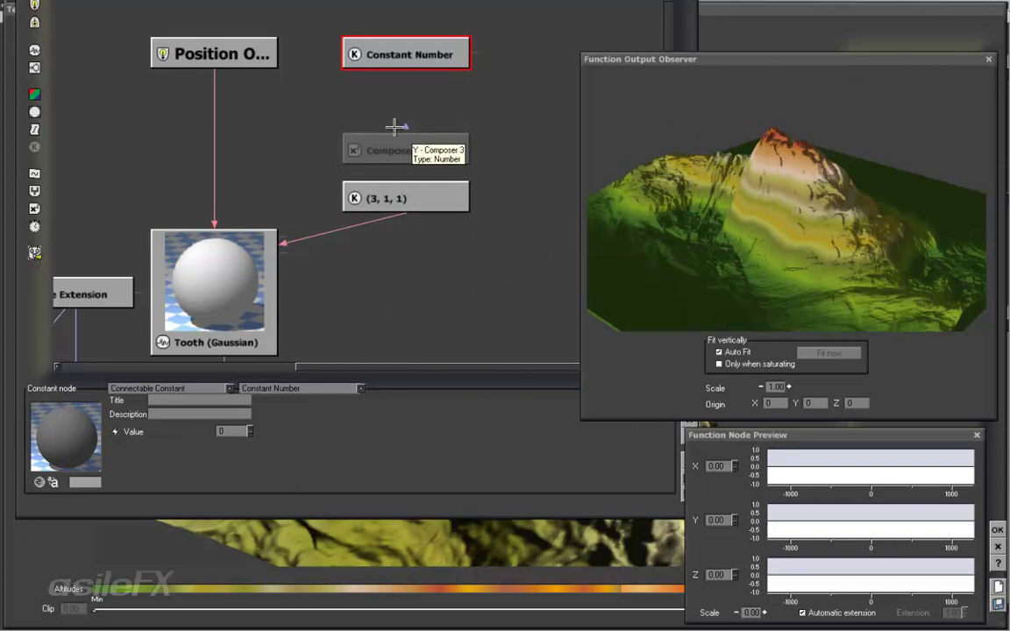
mouse_move(406, 70)
mouse_down()
mouse_move(398, 128)
mouse_move(411, 69)
mouse_up()
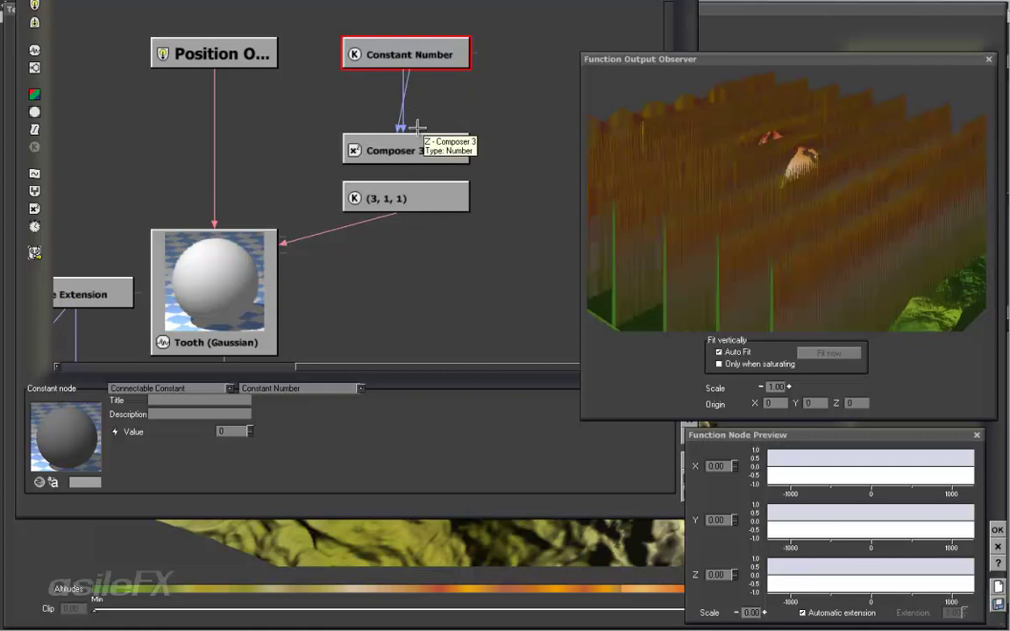
drag(416, 123, 413, 99)
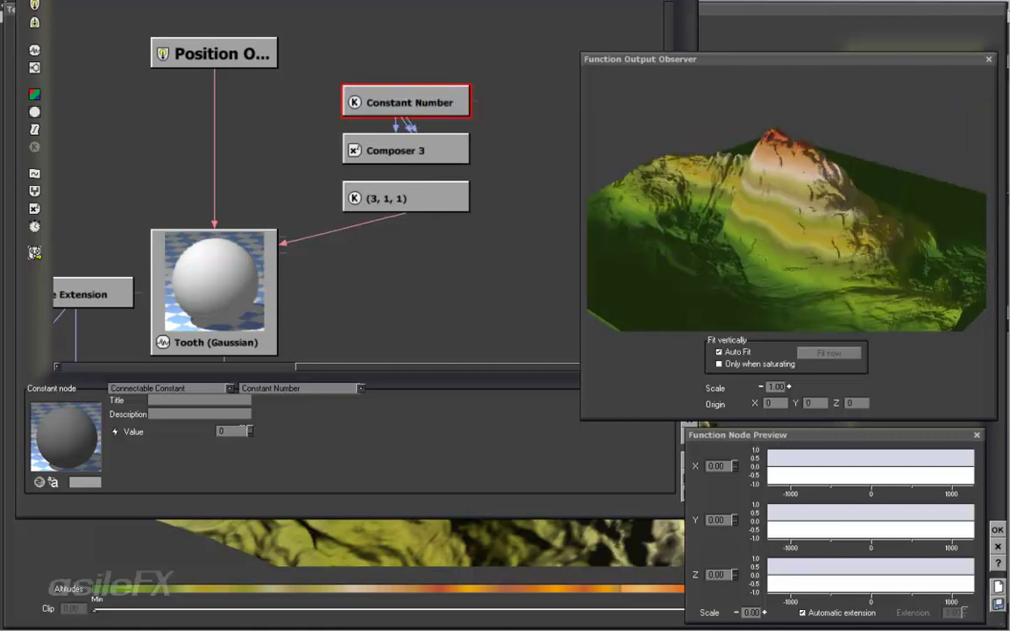
Set the Constant Number to 1 and replace the (3, 1, 1) vector with Composer 3 as the wavelength source of Tooth (Gaussian).
double_click(235, 431)
text(1)
key(Return)
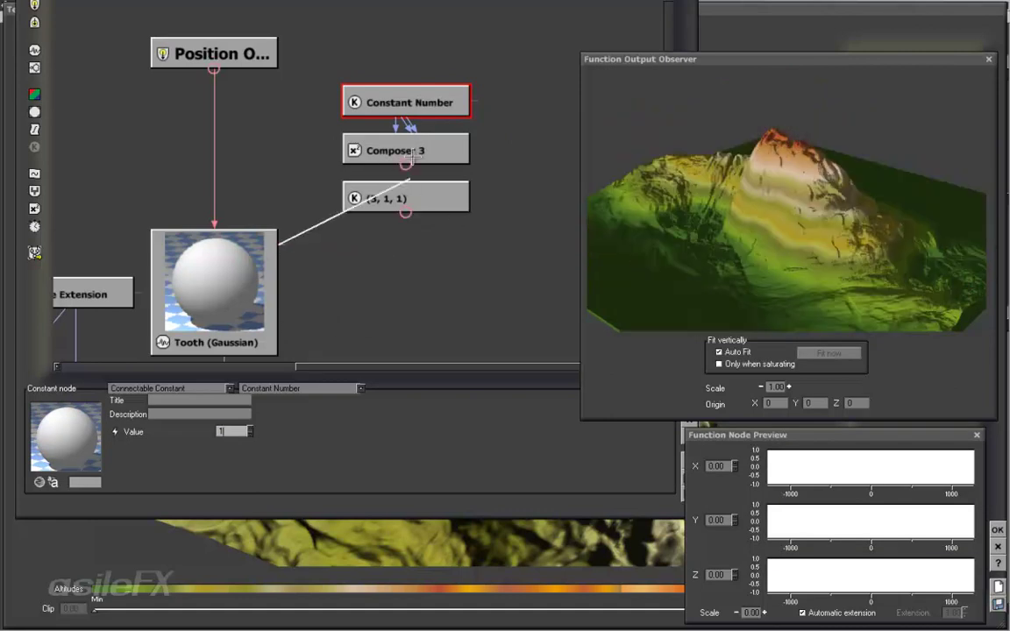
click(372, 197)
key(Delete)
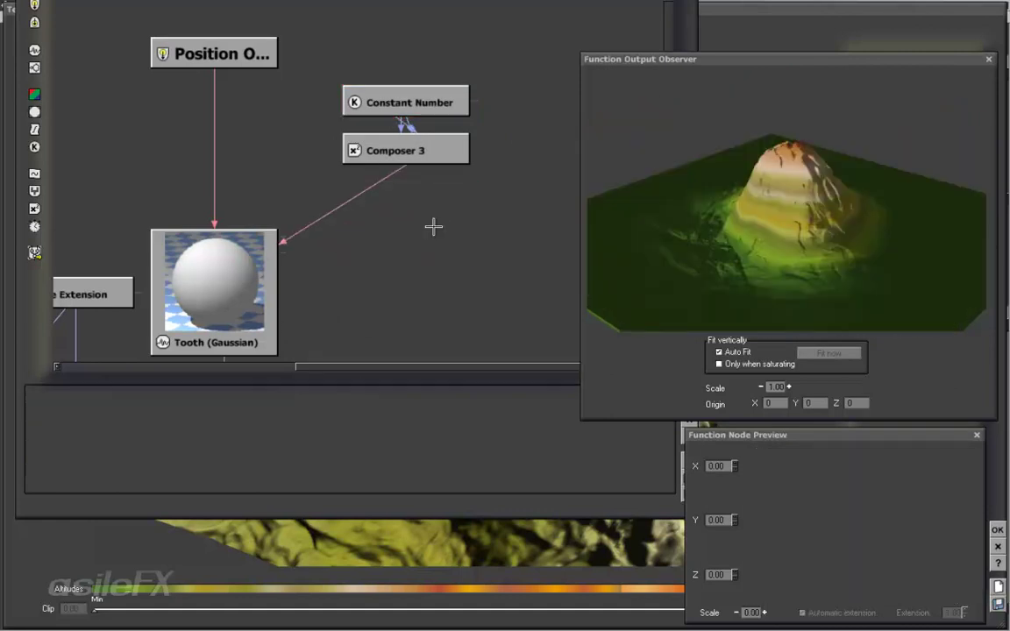
Move Composer 3 and the Constant Number one row down beside Tooth (Gaussian).
drag(418, 136, 418, 184)
drag(378, 89, 378, 137)
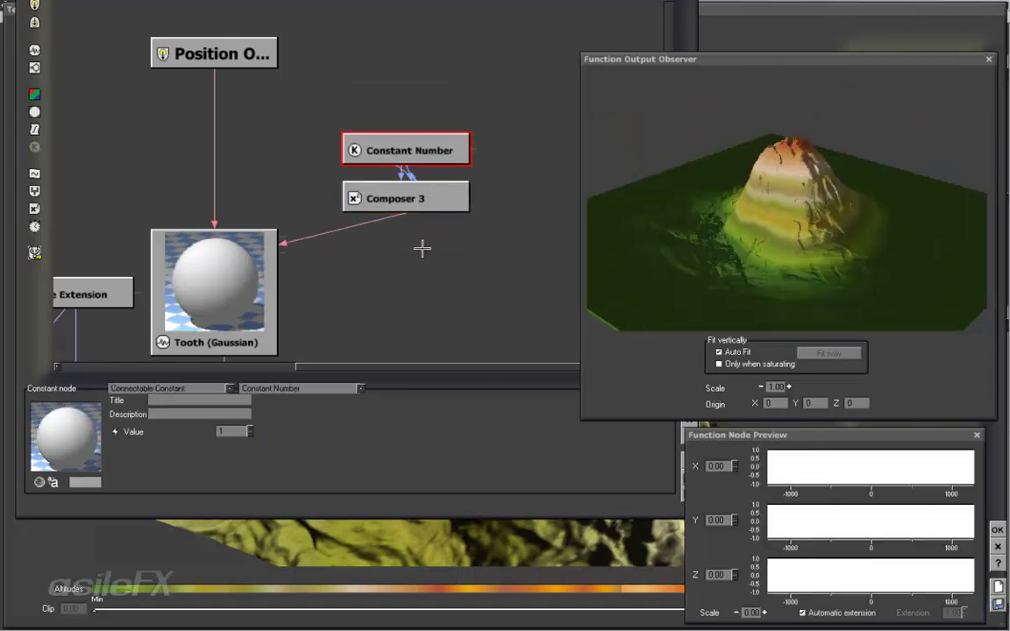
drag(417, 148, 444, 150)
click(407, 200)
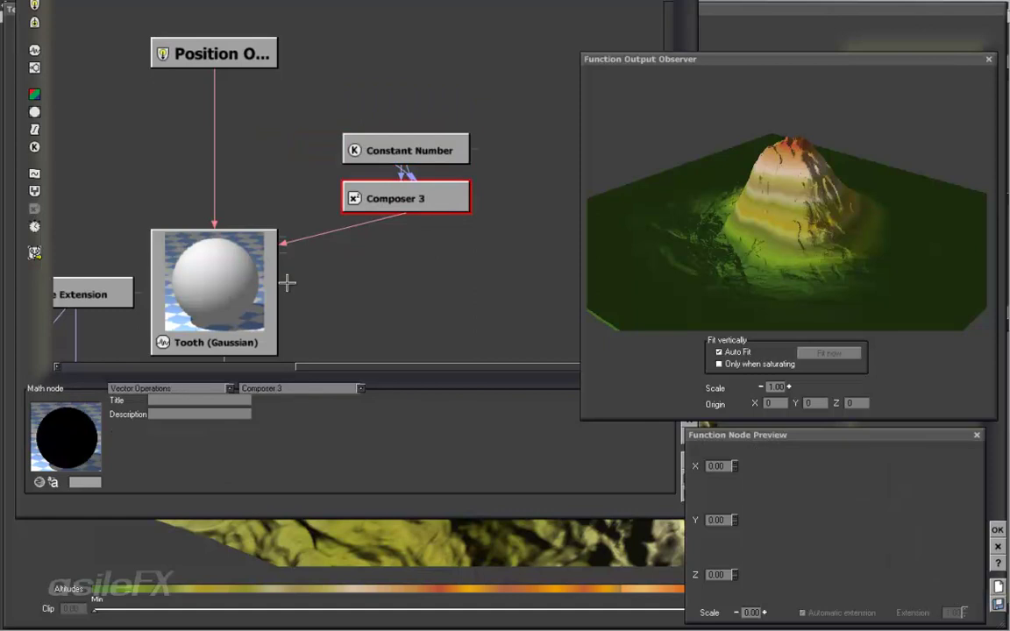
Set the Constant Number feeding Composer 3 to 2 and inspect the widened terrain.
click(455, 241)
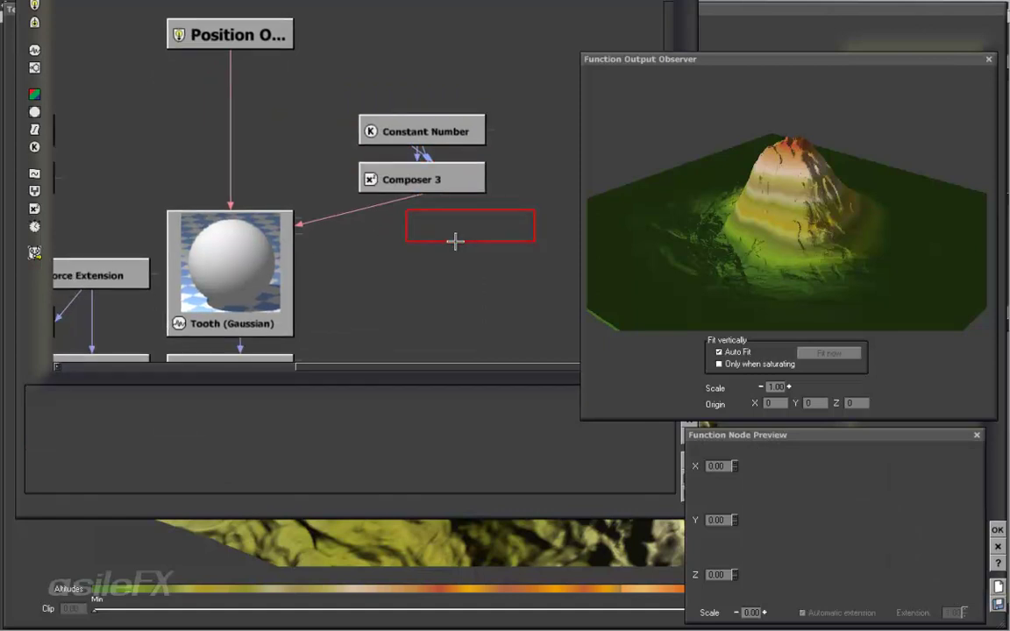
middle_drag(452, 246, 498, 207)
click(451, 93)
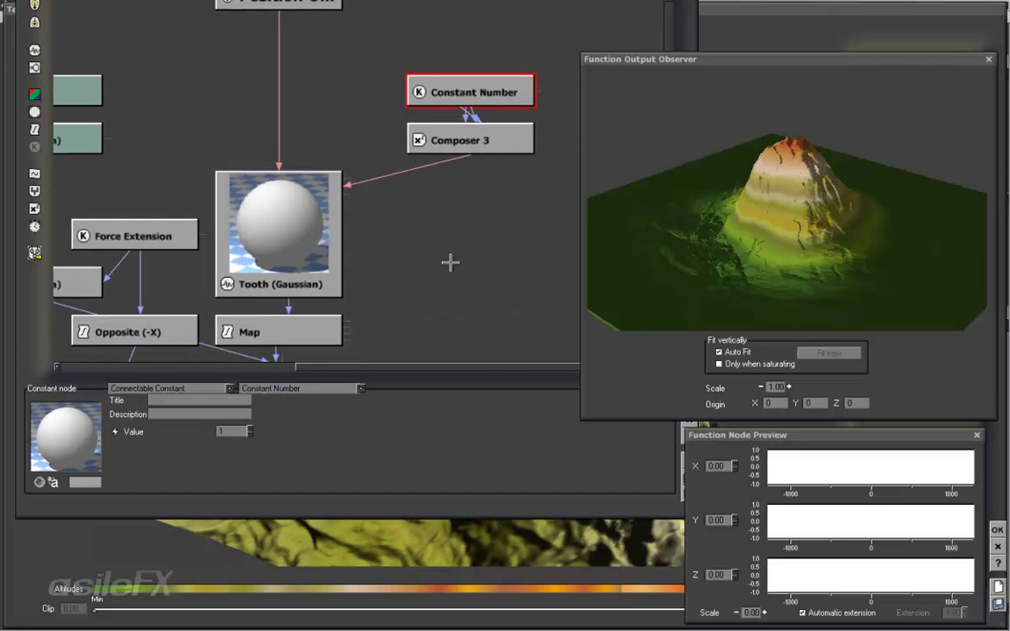
middle_drag(451, 261, 471, 240)
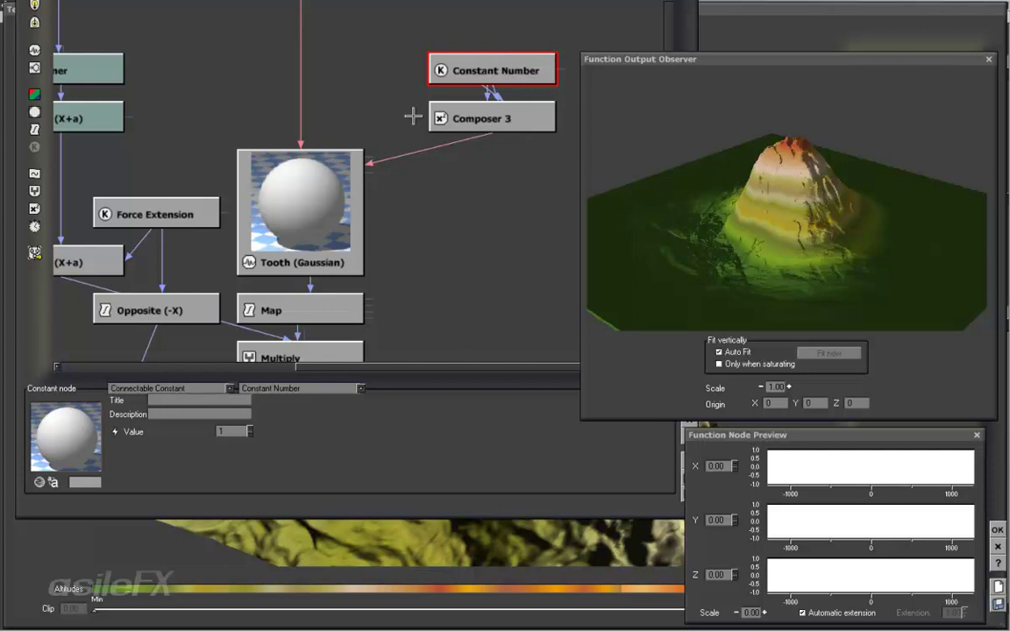
double_click(243, 431)
text(2)
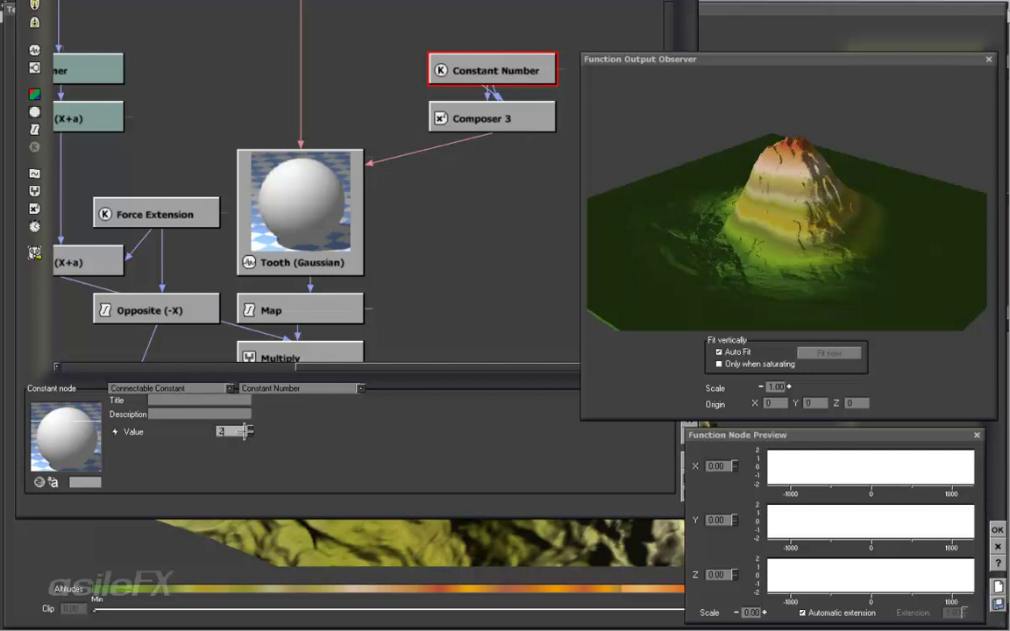
drag(272, 426, 127, 462)
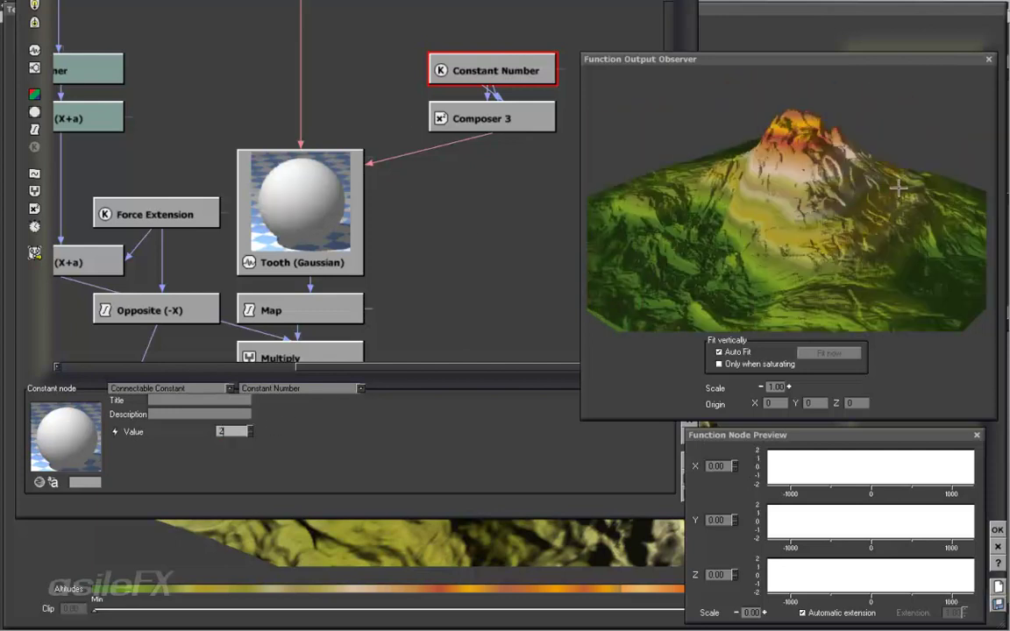
drag(855, 214, 831, 236)
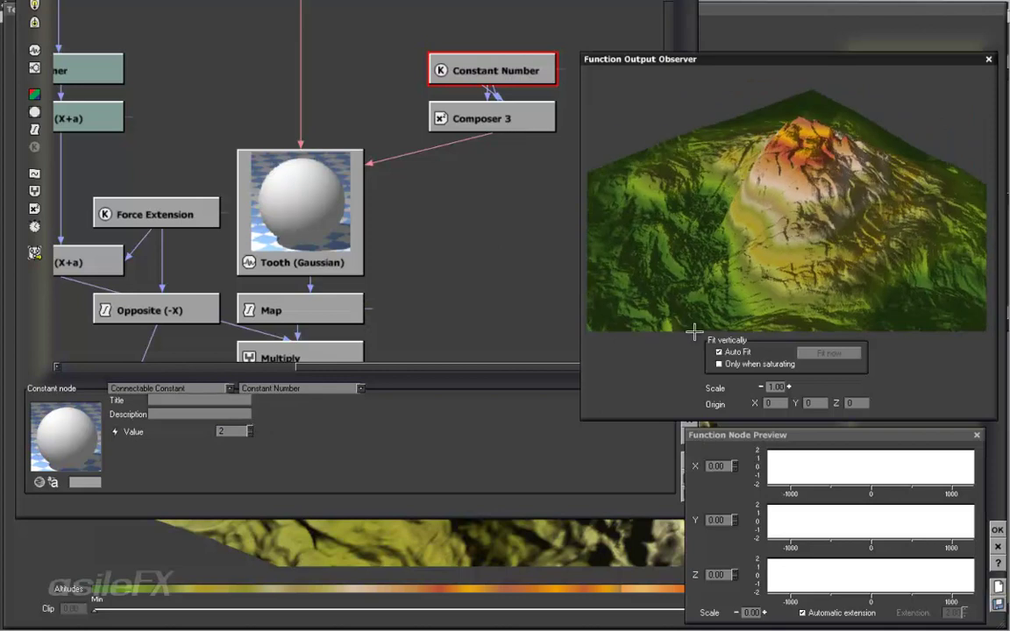
Move Tooth (Gaussian) one row up to open a gap above the Map node.
middle_drag(505, 194, 550, 142)
click(379, 166)
mouse_move(473, 233)
middle_down()
mouse_move(478, 266)
mouse_move(479, 243)
middle_up()
click(499, 224)
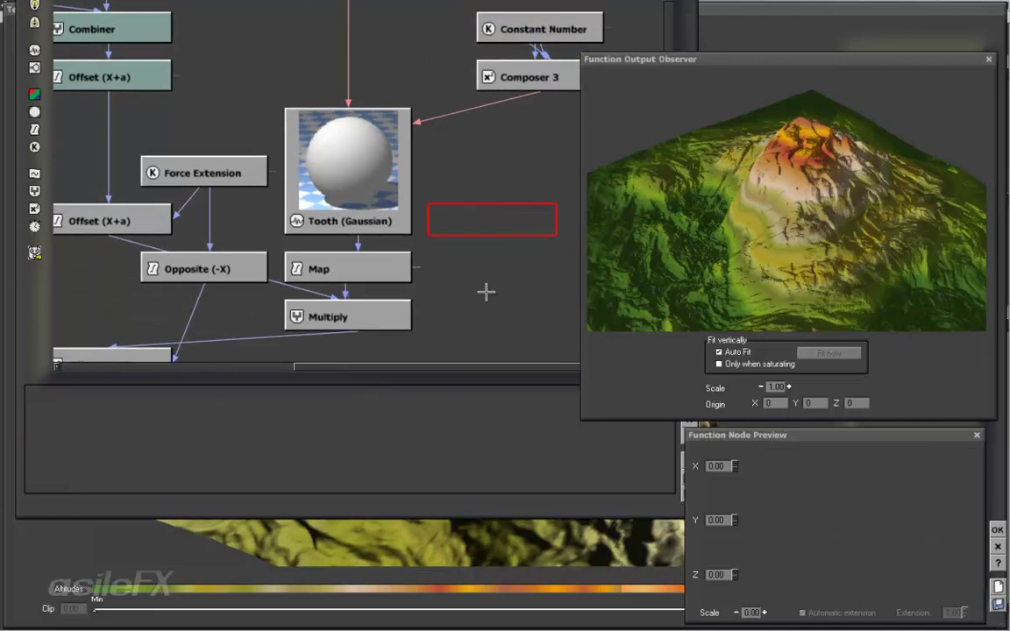
middle_drag(428, 266, 522, 230)
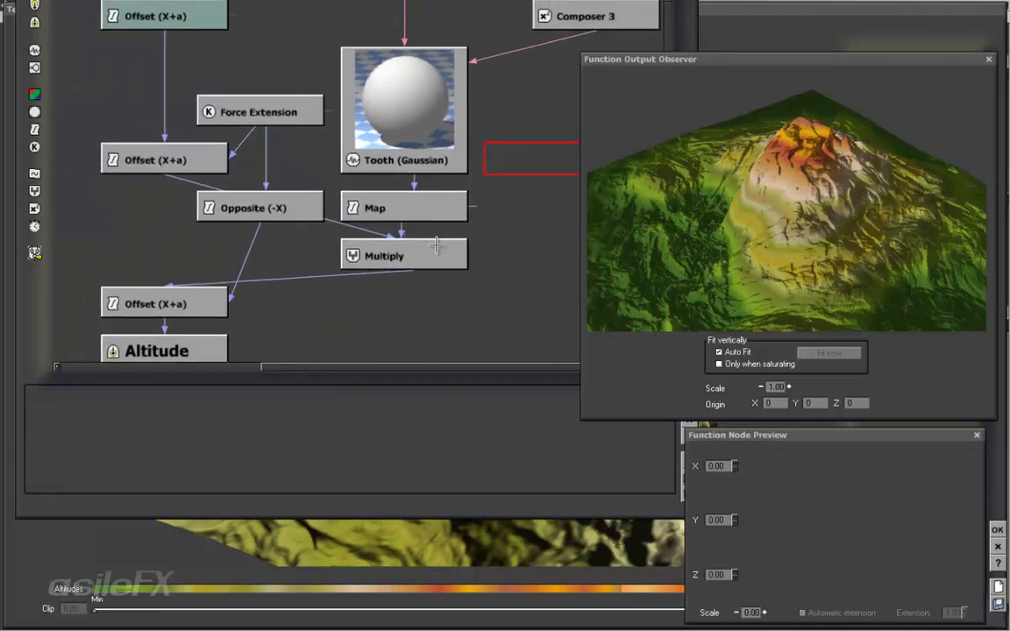
drag(441, 147, 440, 102)
middle_drag(457, 161, 469, 185)
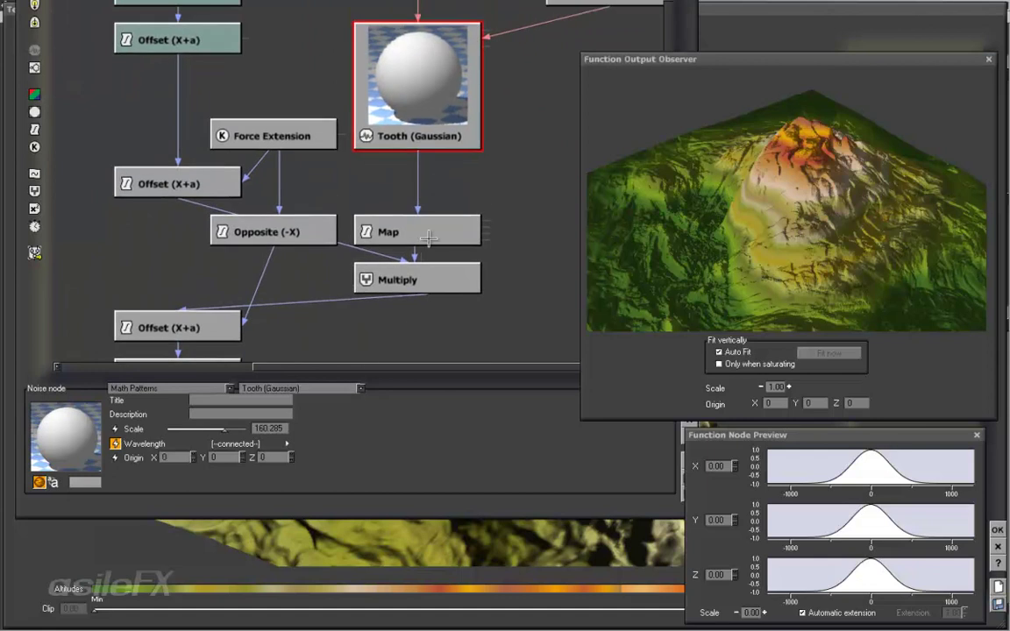
Examine the Map node's output range and compare it with the Force Extension constant.
click(429, 238)
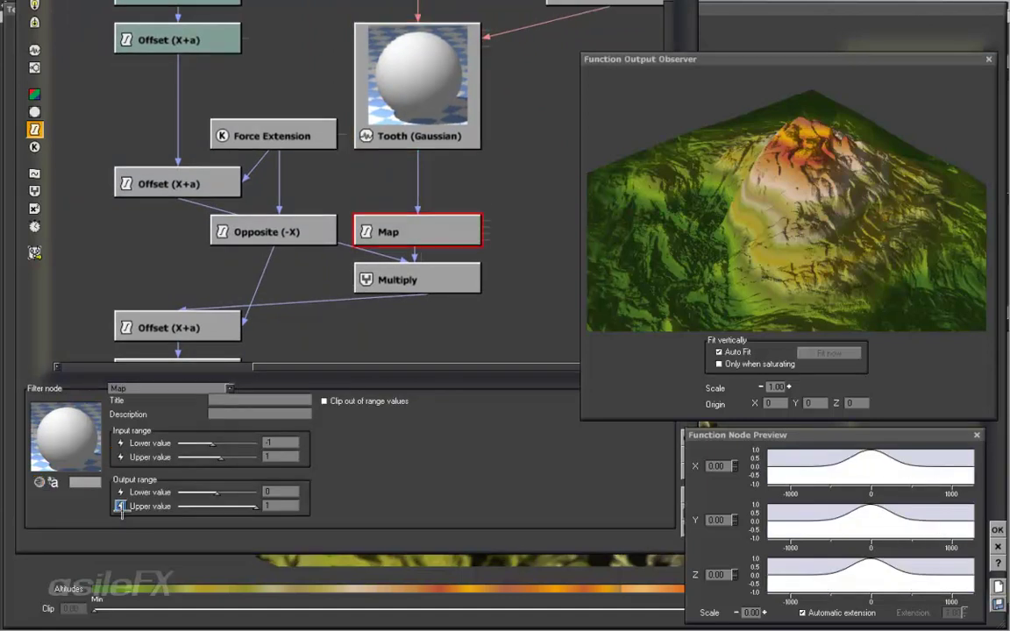
click(281, 506)
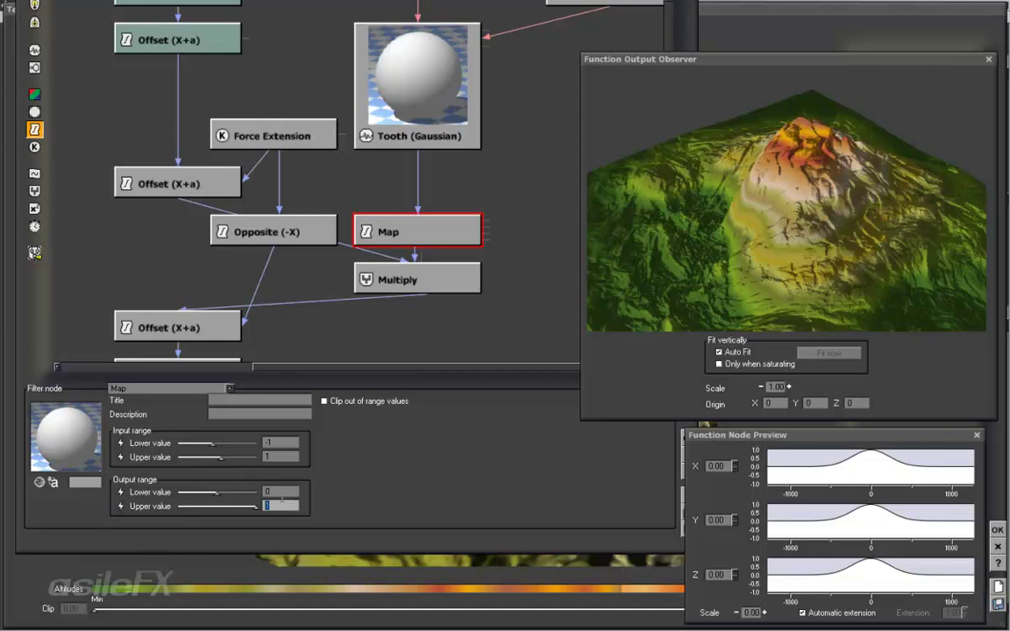
click(281, 127)
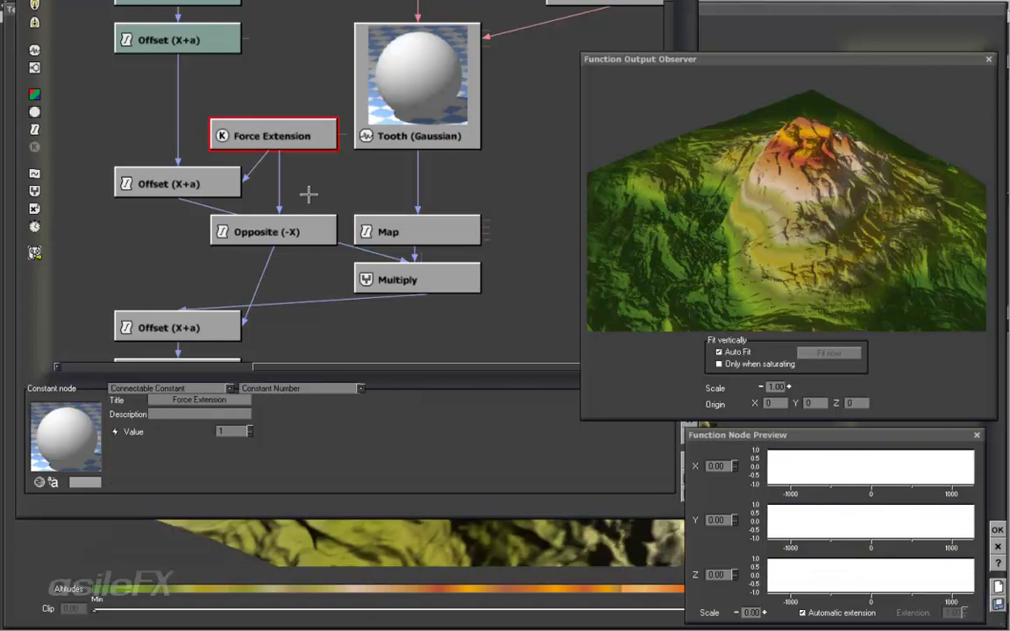
click(509, 223)
click(453, 241)
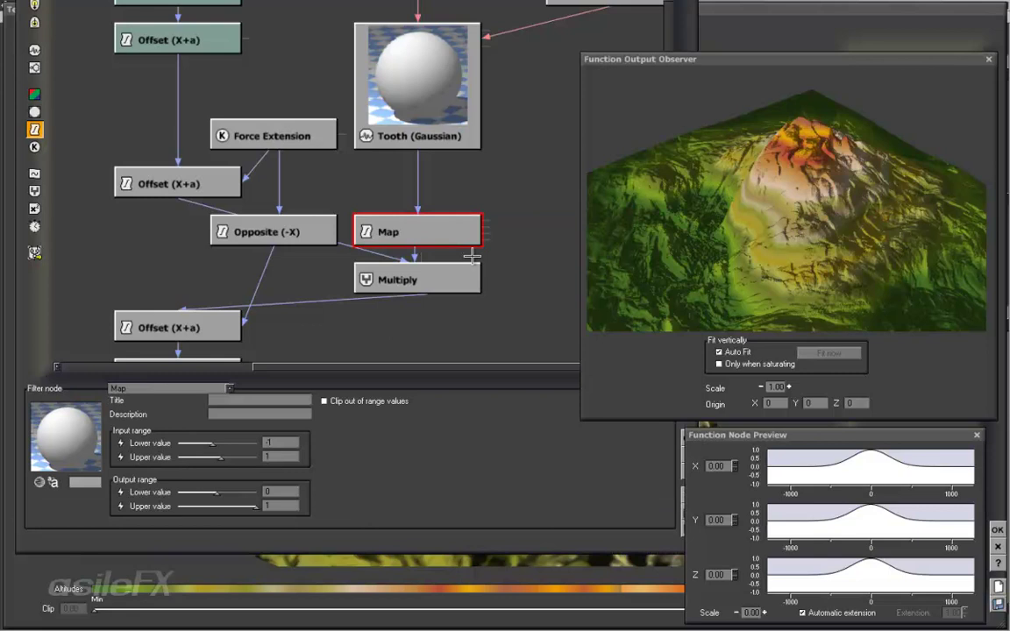
Raise Tooth (Gaussian) by another row to widen the gap above Map.
middle_drag(468, 197, 417, 225)
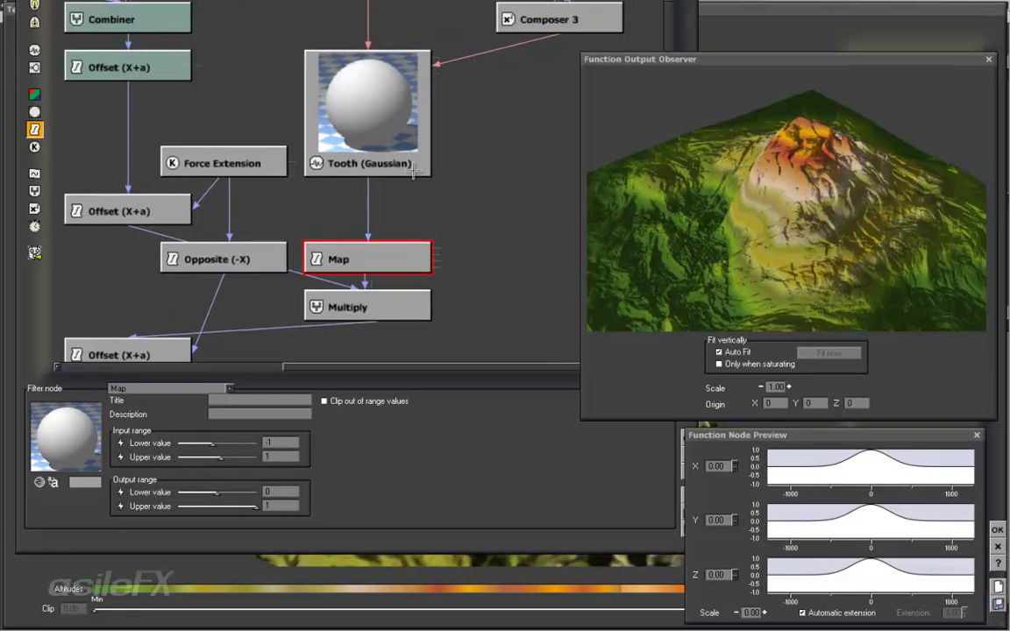
drag(375, 153, 401, 107)
right_drag(466, 192, 422, 178)
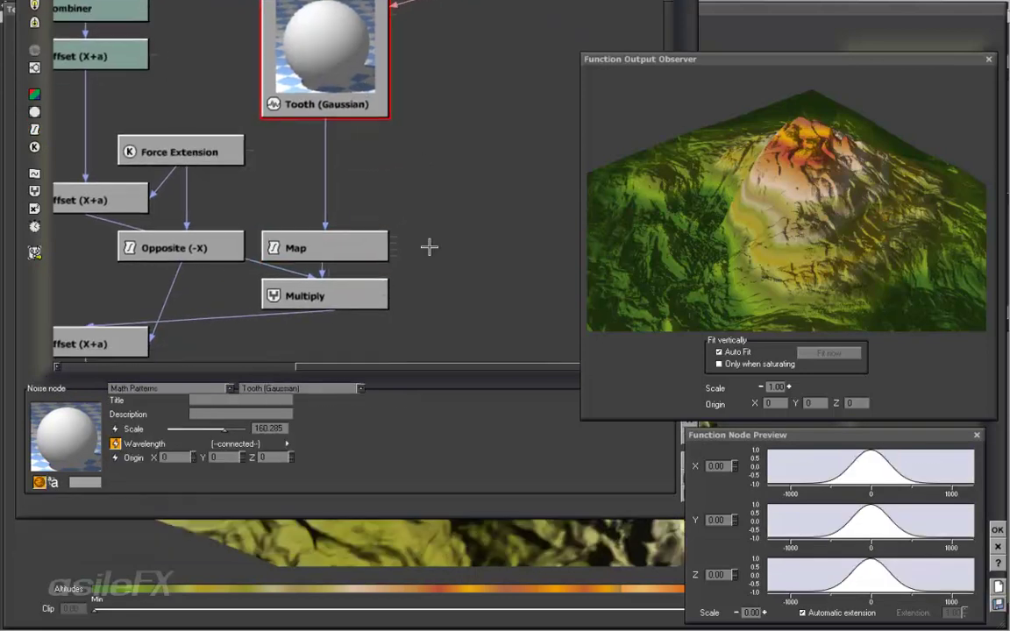
Extract the upper value of Map's output range as a constant node and place it two rows above Map, in the next column.
click(358, 253)
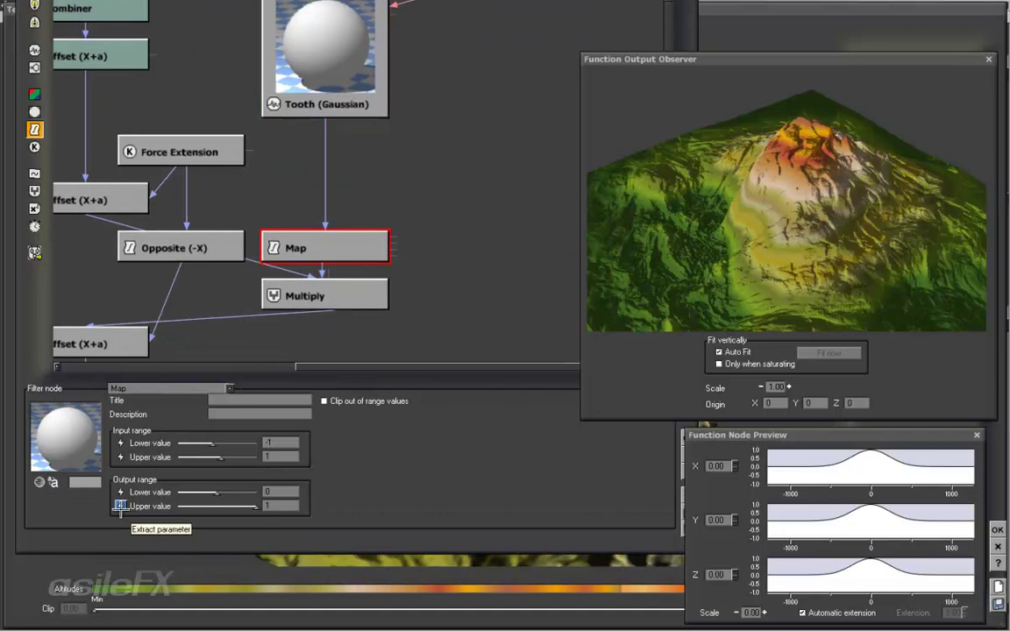
click(120, 506)
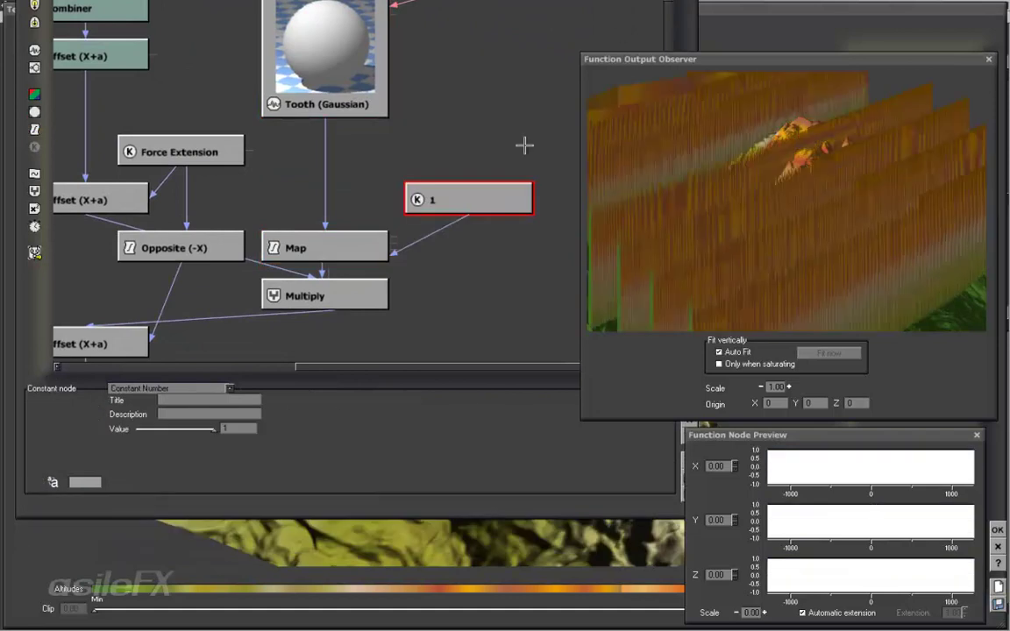
drag(505, 176, 503, 104)
middle_drag(491, 181, 406, 162)
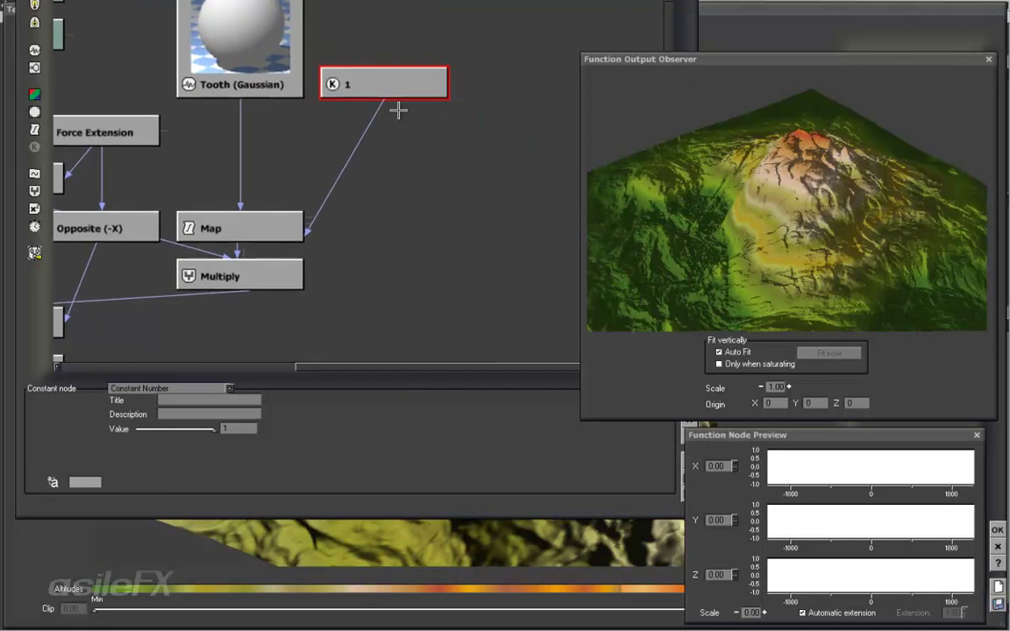
drag(392, 81, 391, 156)
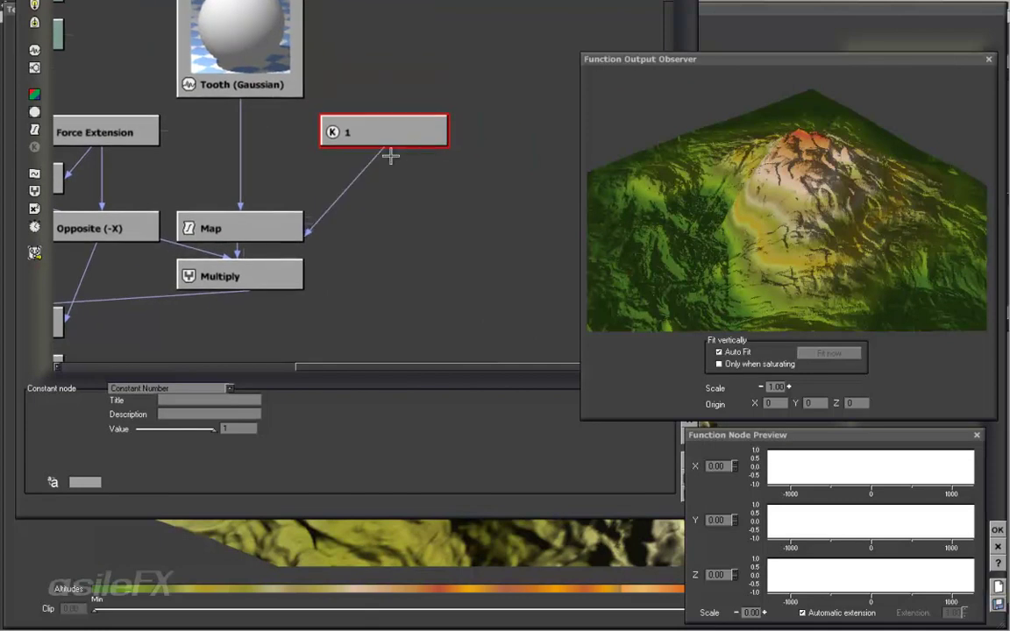
Add a combiner node beside Map and change its type to Blender.
middle_drag(410, 237, 481, 276)
click(417, 242)
click(35, 190)
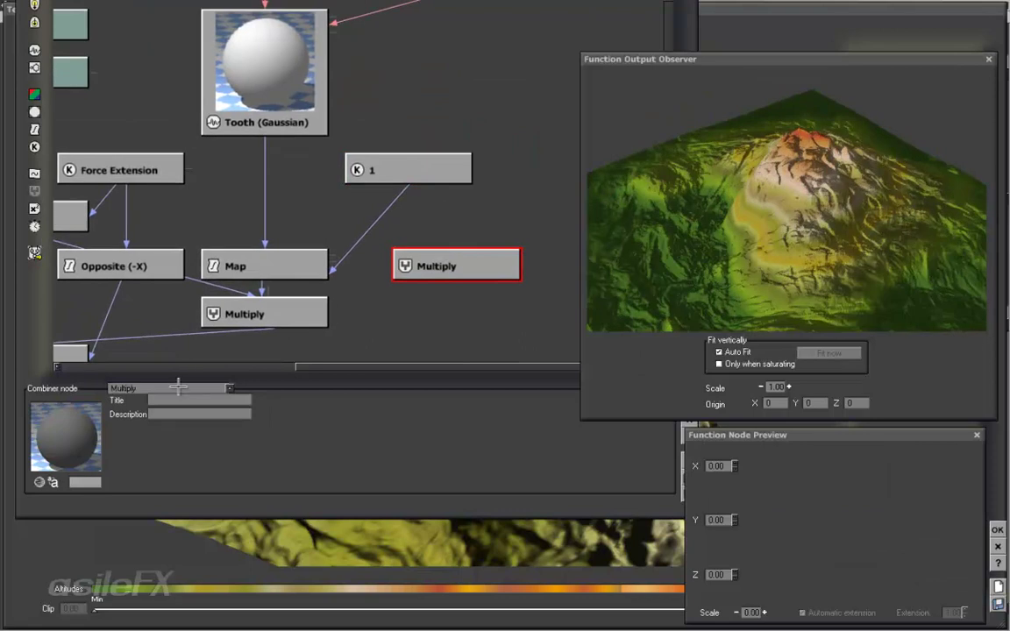
click(178, 386)
click(131, 408)
middle_drag(469, 265, 439, 289)
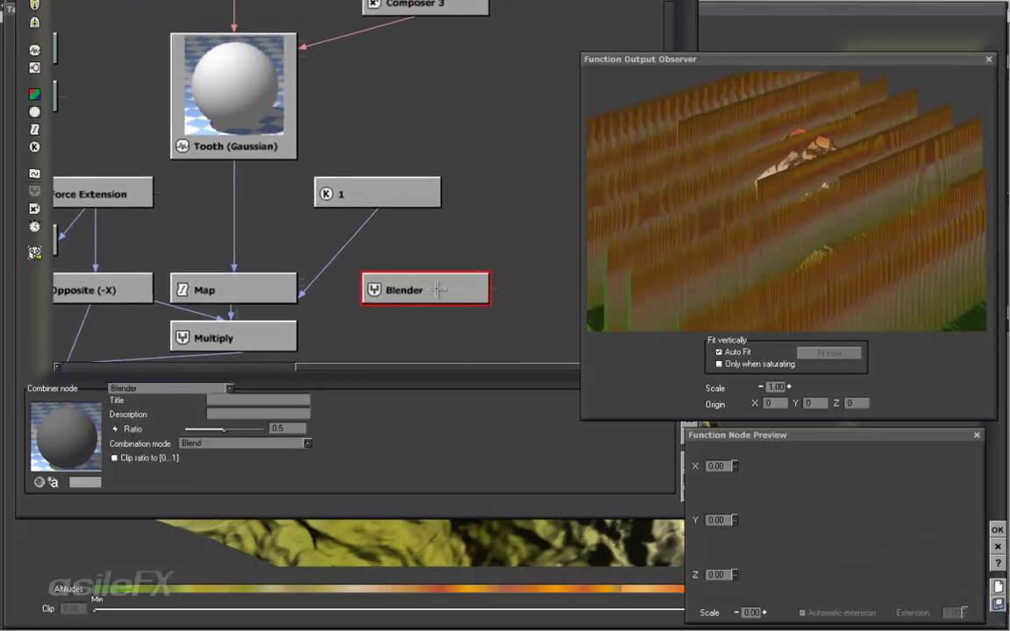
Move Blender one row above Map and place the extracted constant 1 directly above it with a free row between them.
drag(437, 290, 426, 257)
middle_drag(424, 272, 381, 279)
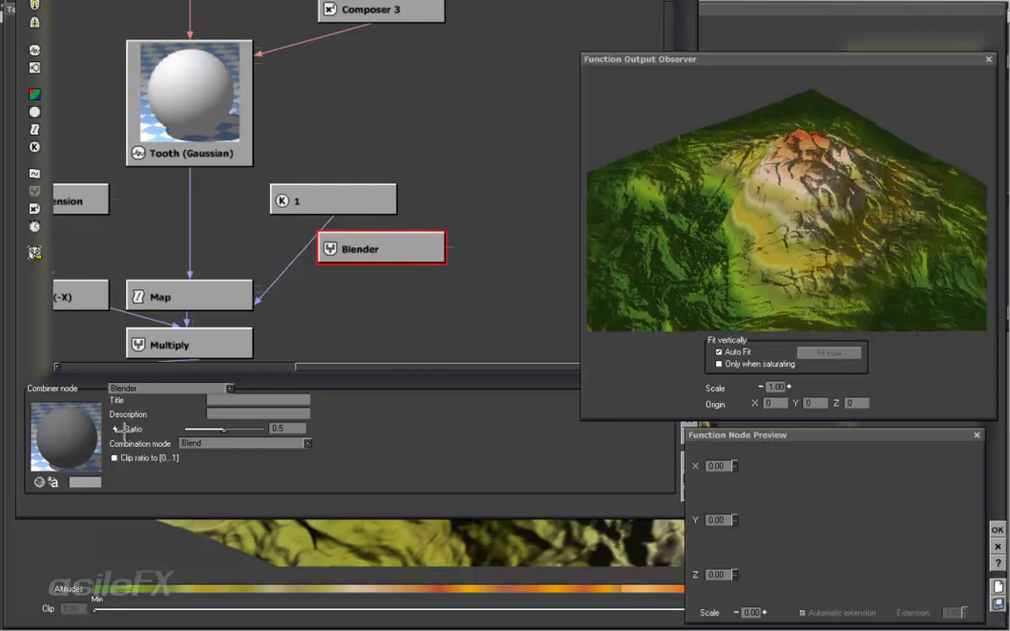
drag(449, 247, 455, 250)
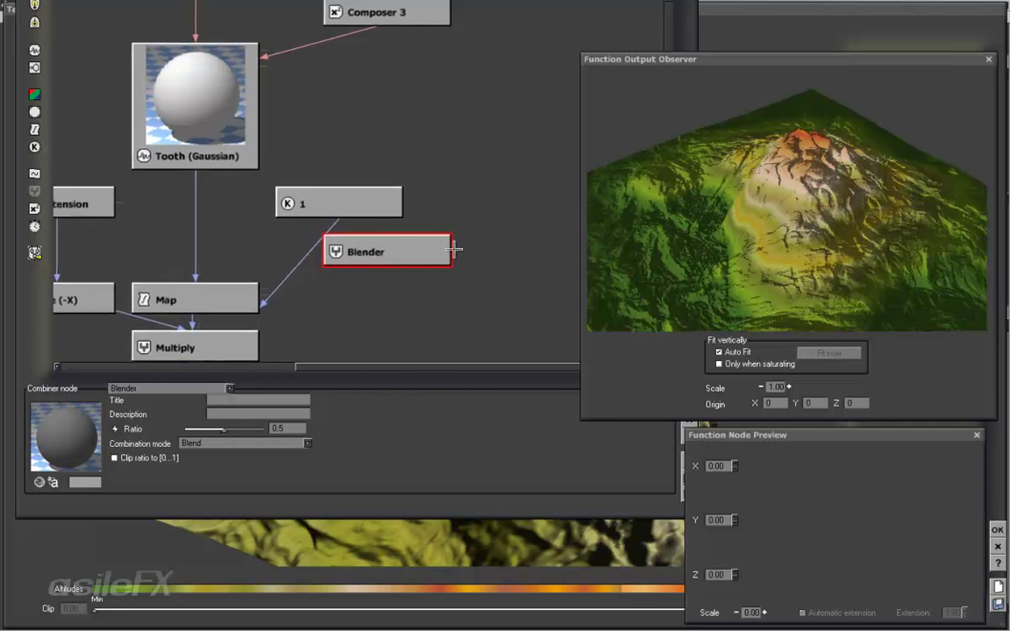
drag(364, 190, 395, 160)
click(394, 239)
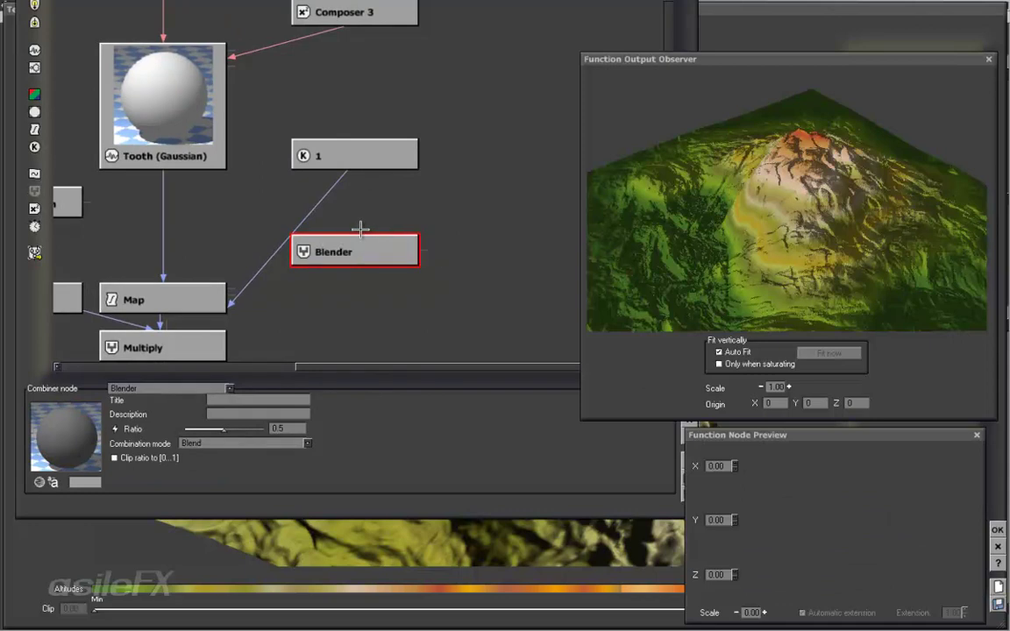
Extract Blender's ratio as a constant, change that constant to a Boolean Number and enable its value.
click(450, 214)
click(402, 247)
click(113, 428)
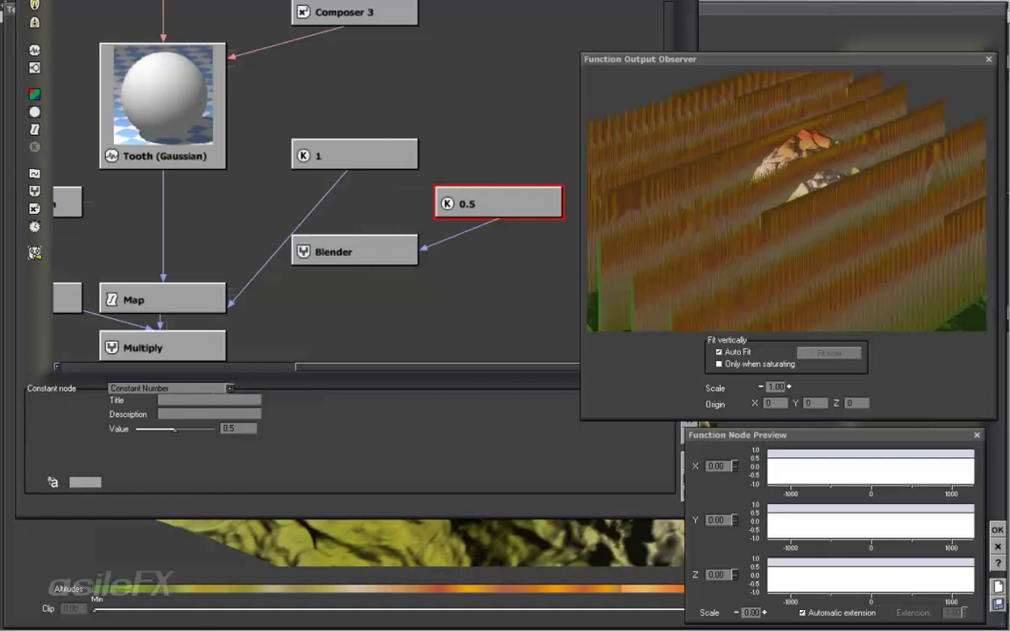
click(211, 386)
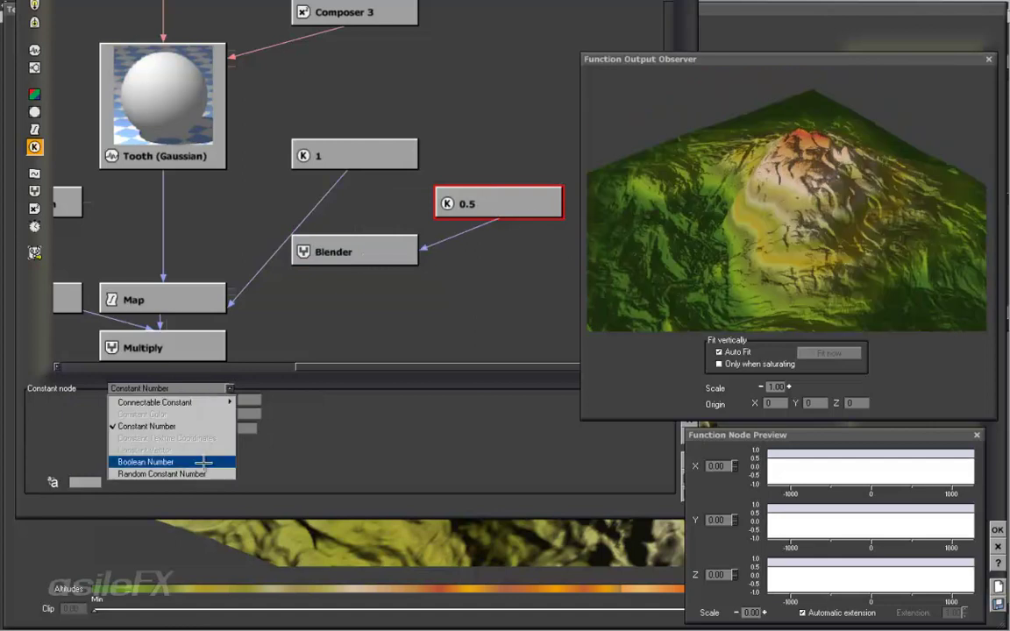
click(140, 459)
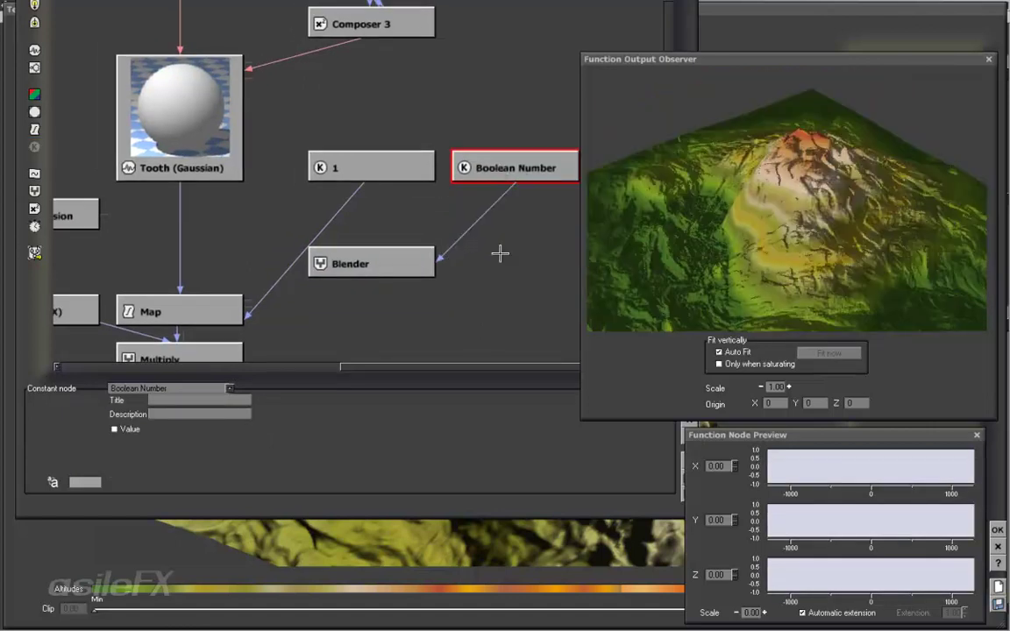
click(129, 429)
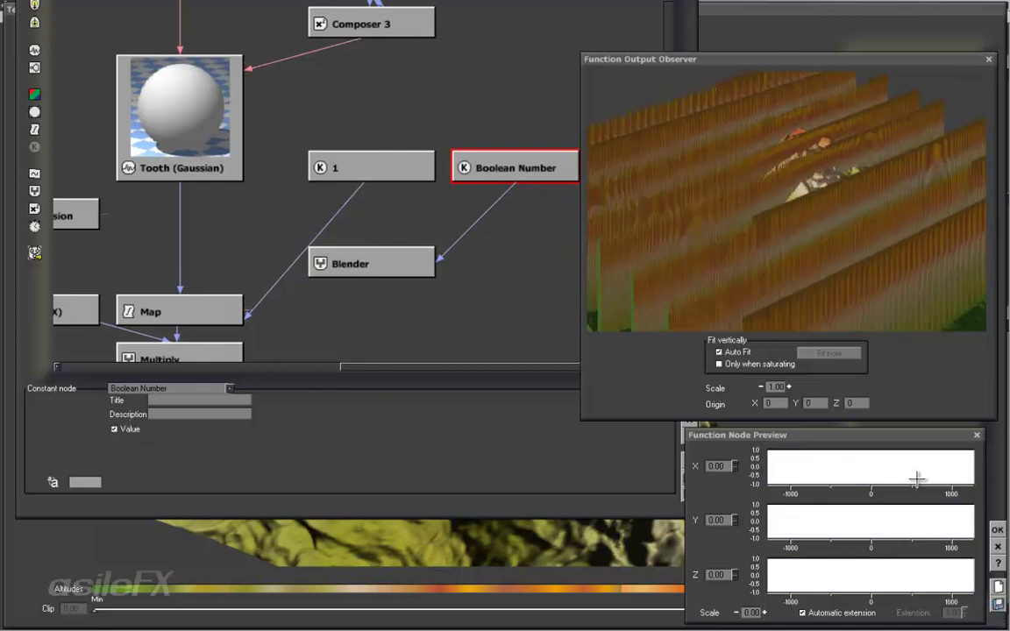
Enable clipping of Blender's ratio to [0...1] and move the Boolean Number one row down beside Blender.
click(369, 266)
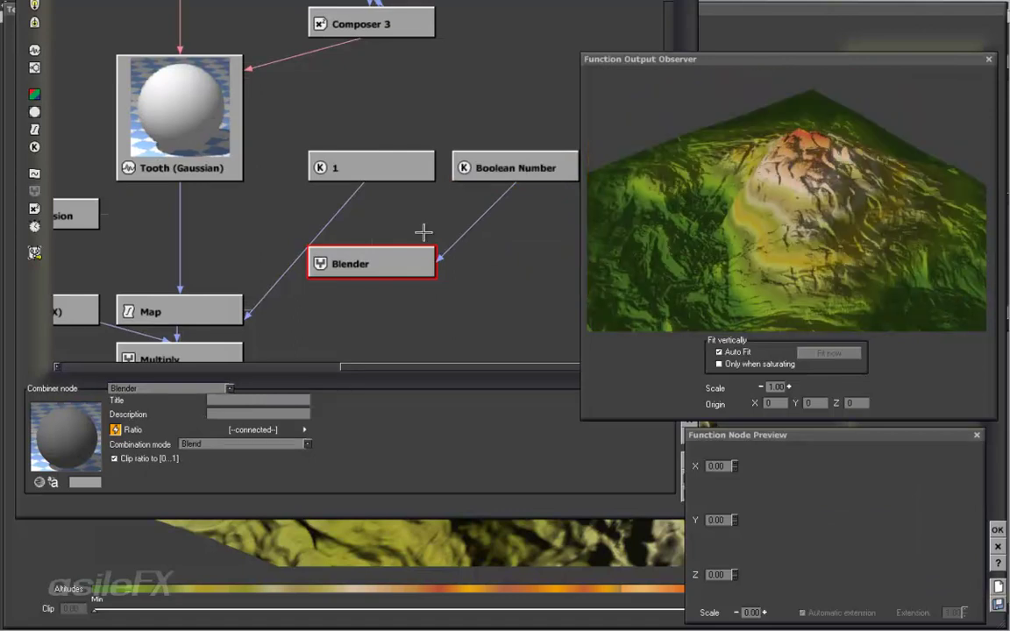
middle_drag(428, 231, 474, 235)
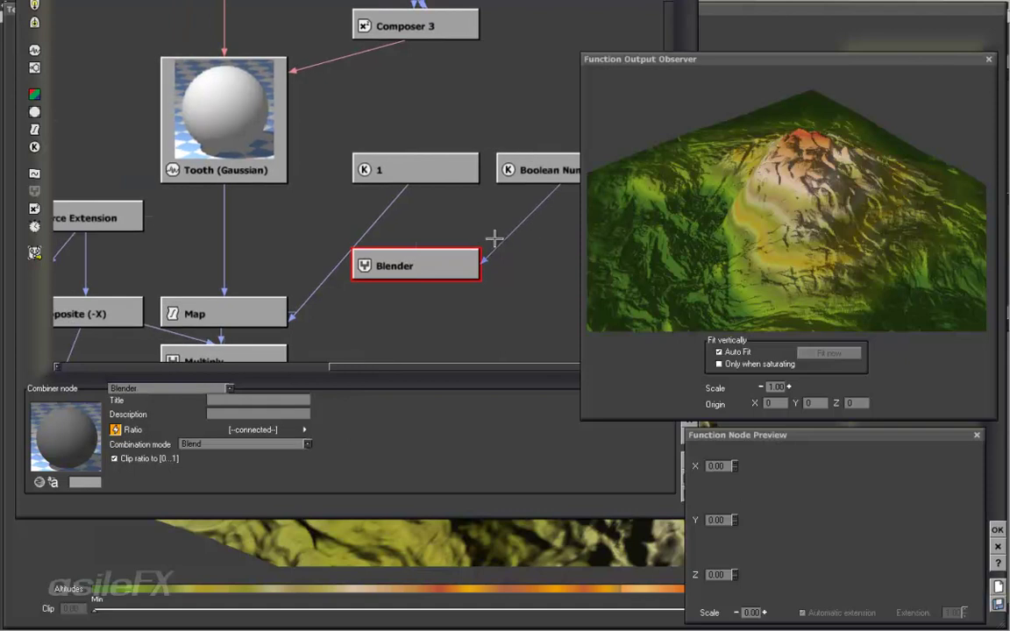
drag(540, 157, 541, 199)
middle_drag(464, 237, 499, 238)
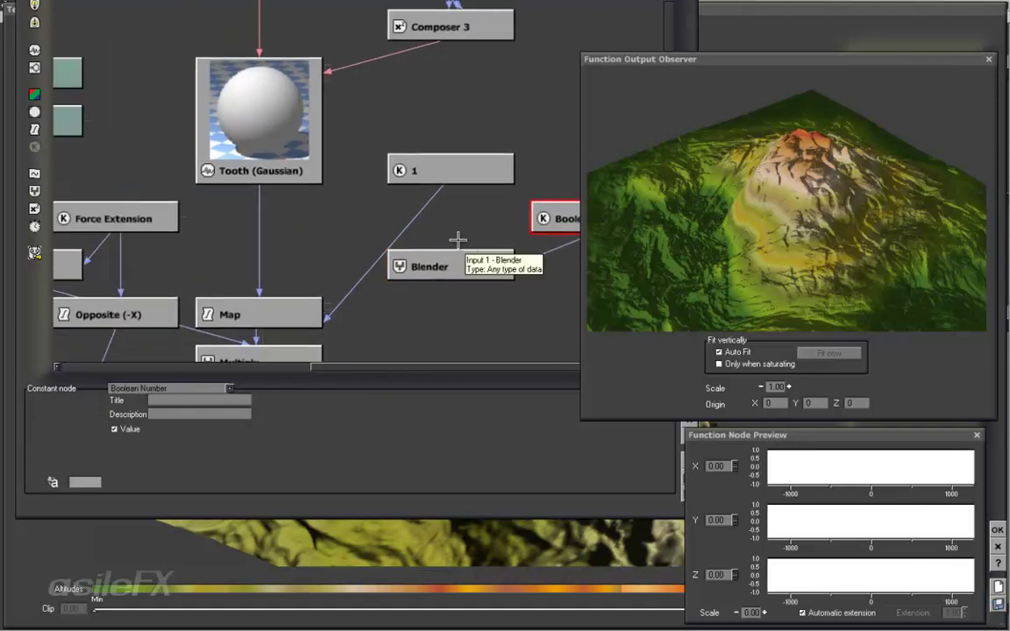
Connect Force Extension to Blender's Input 1 and the constant 1 to Input 0, and toggle the Boolean Number off and on.
drag(457, 239, 116, 218)
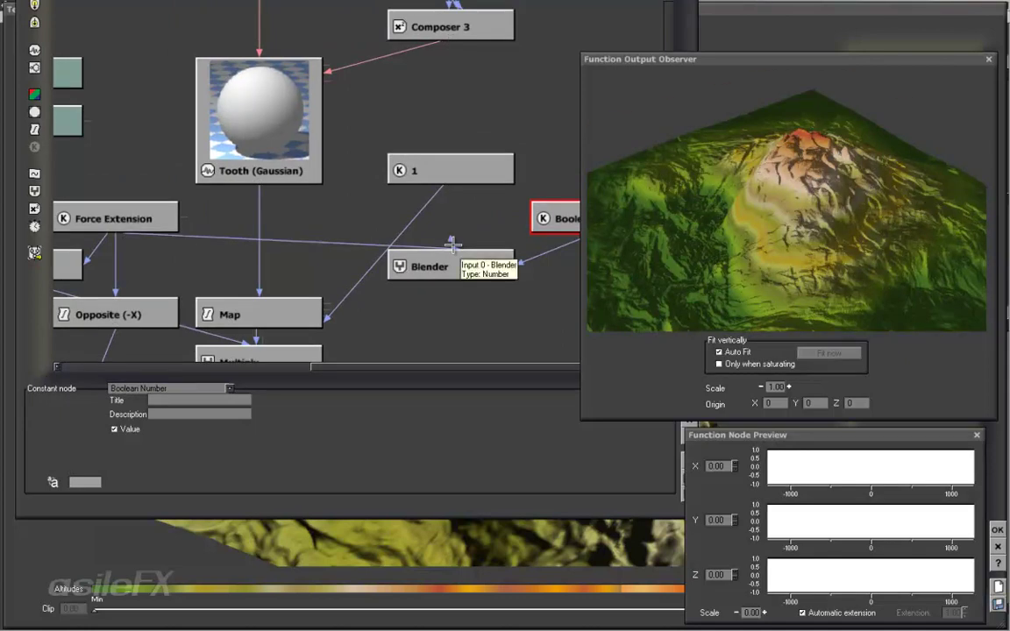
drag(452, 241, 452, 173)
middle_drag(462, 251, 448, 189)
click(114, 429)
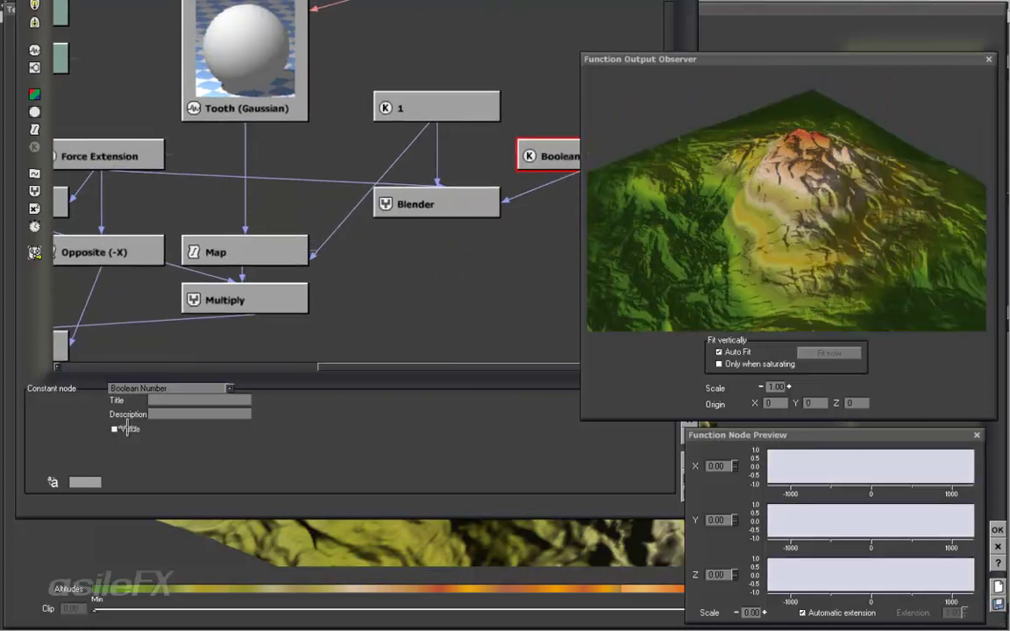
click(125, 429)
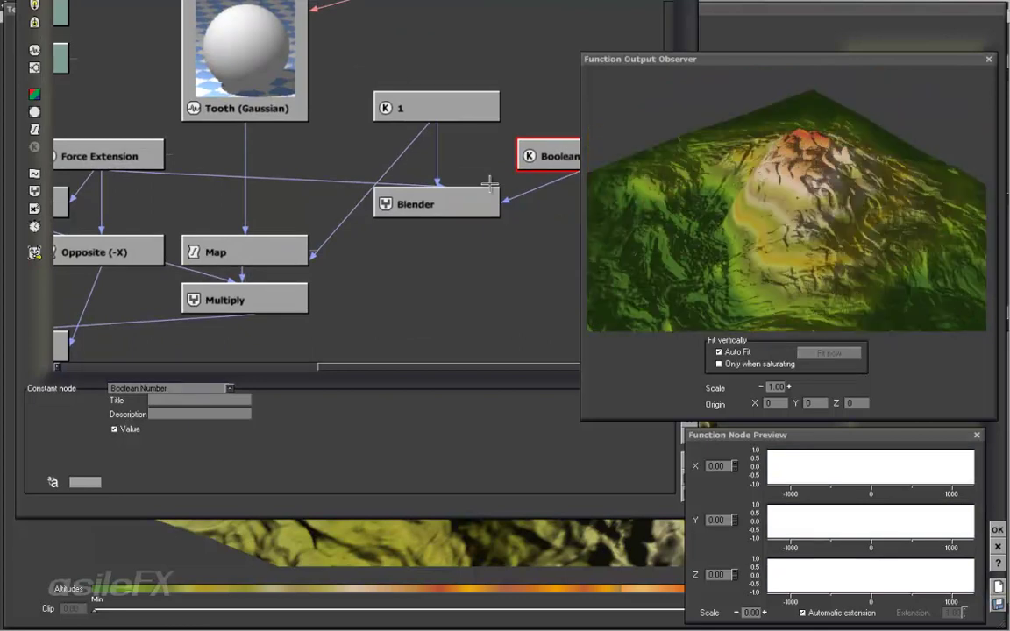
Feed Map's upper output value from Blender instead of the constant 1, and disable the Boolean Number's value.
middle_drag(447, 237, 492, 202)
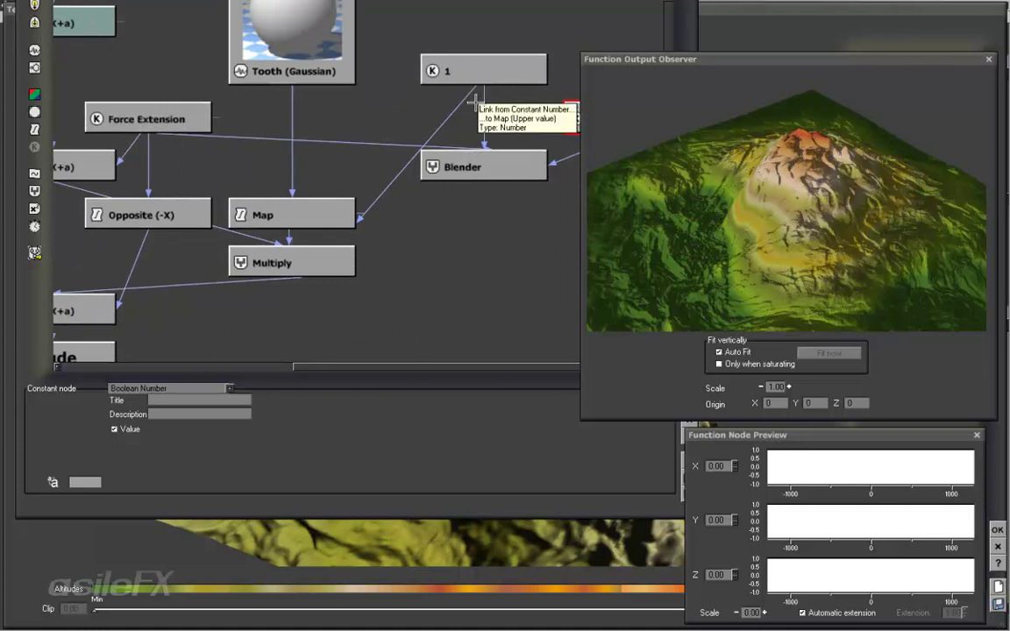
drag(474, 87, 415, 222)
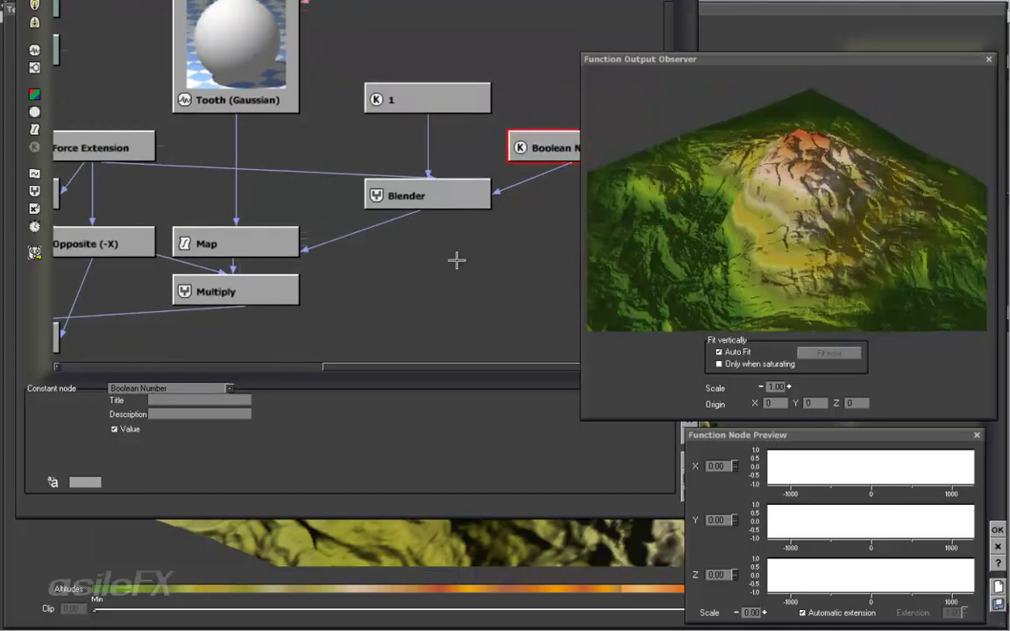
click(121, 429)
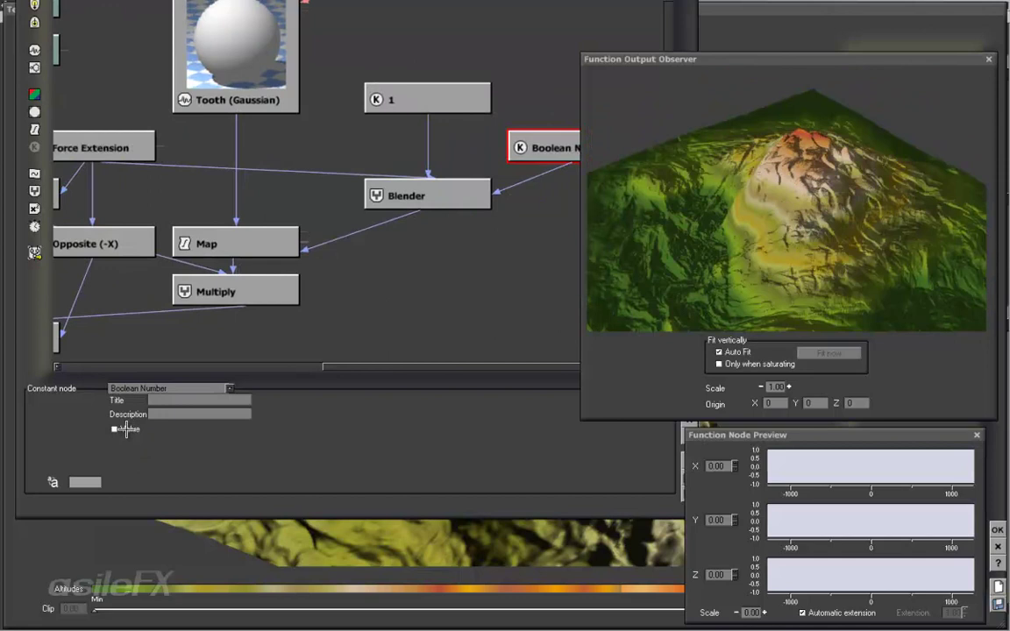
Set the Force Extension constant to 5.
click(115, 147)
double_click(237, 431)
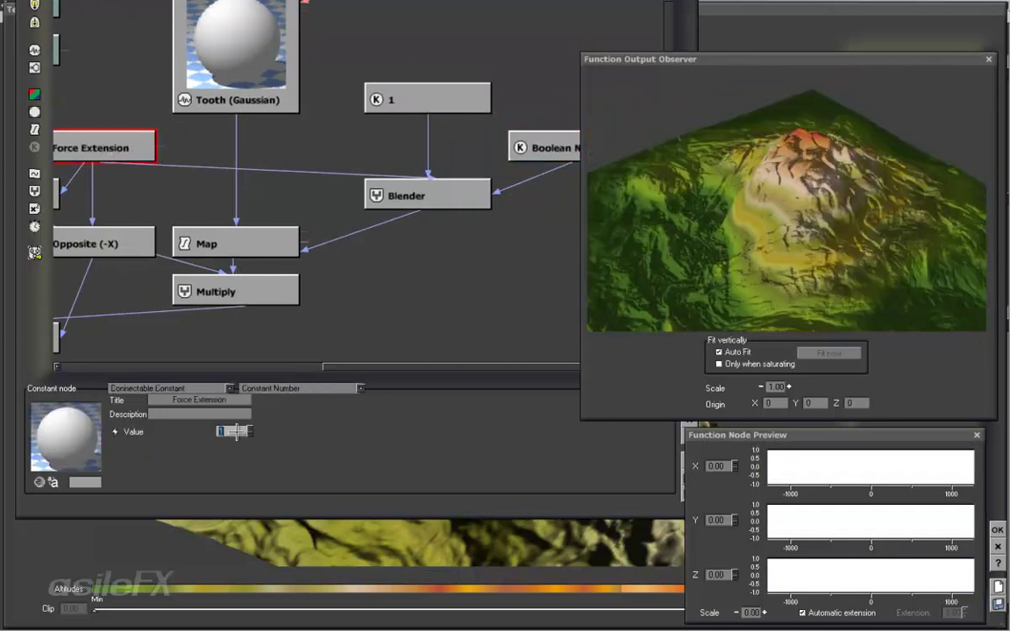
text(5)
key(Return)
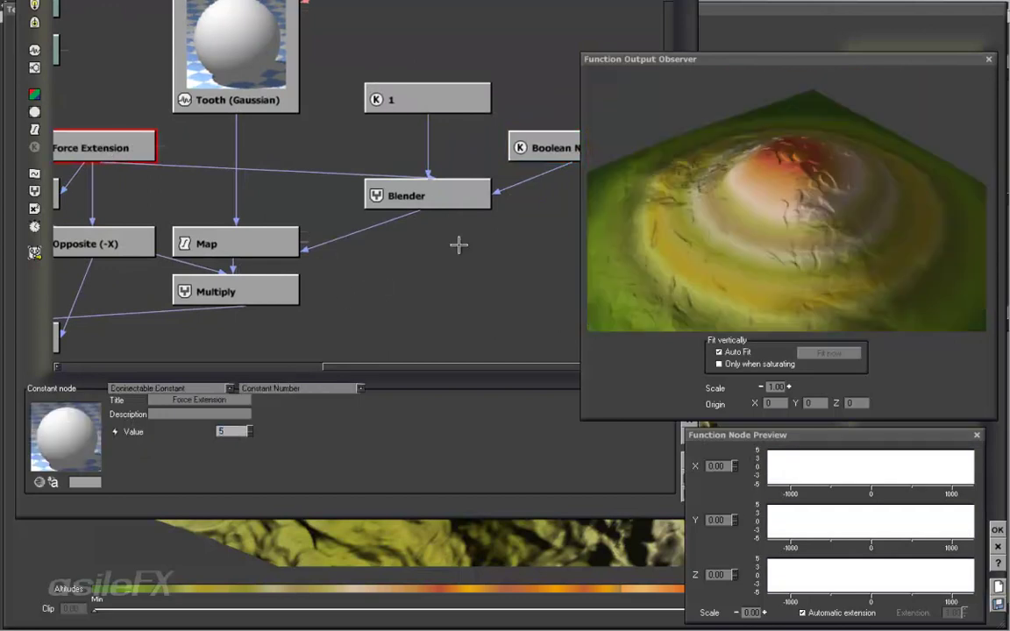
Check the Blender's settings and enable the Boolean Number's value.
click(453, 197)
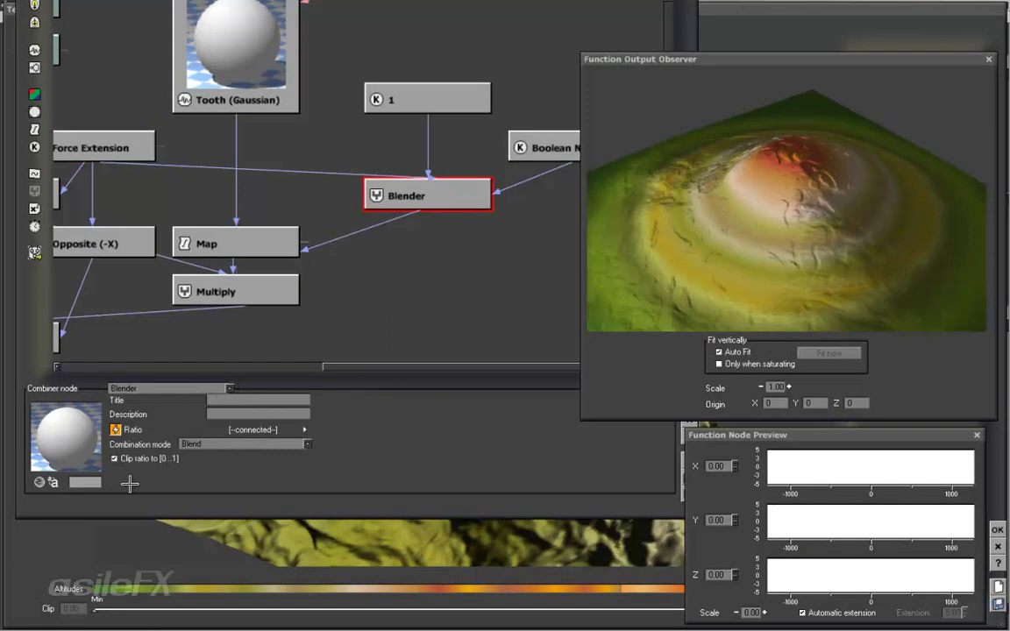
click(536, 147)
click(129, 428)
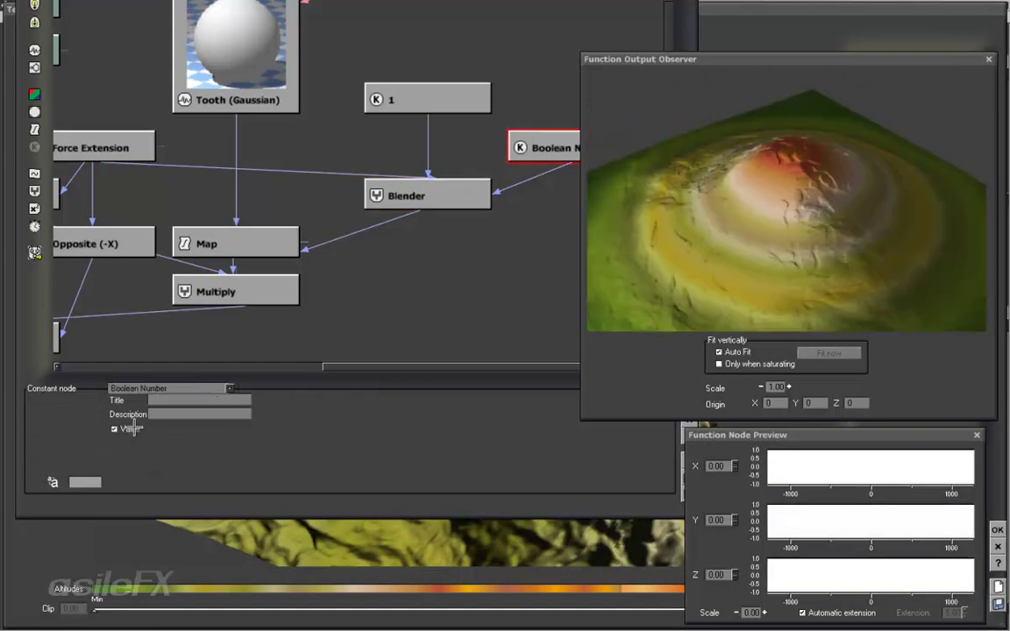
Reselect the Constant Number type for the constant node feeding Blender and set its value to 1.
click(485, 246)
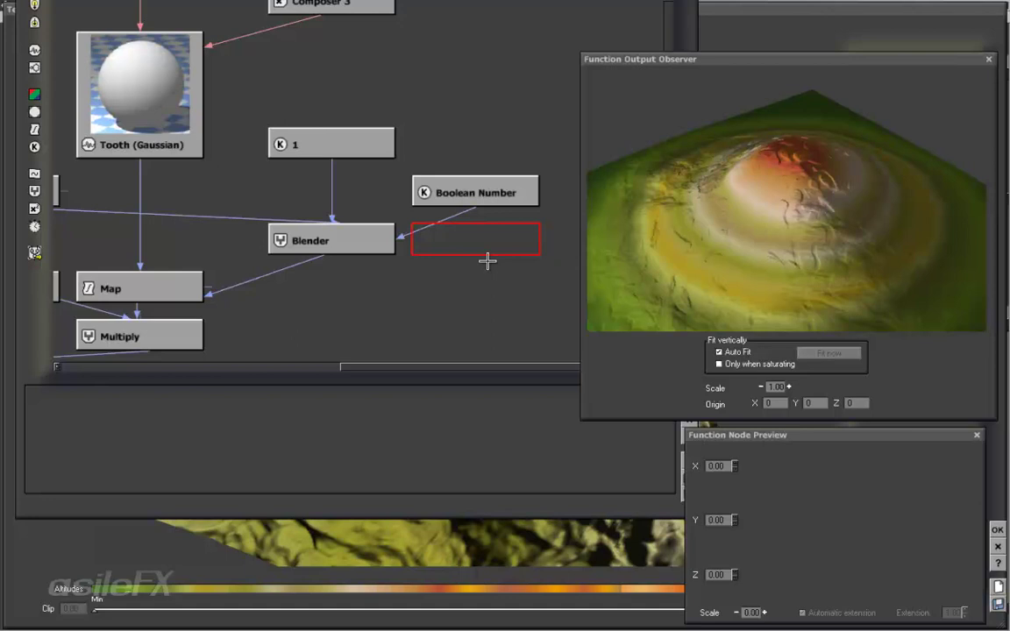
middle_drag(468, 263, 564, 251)
click(523, 177)
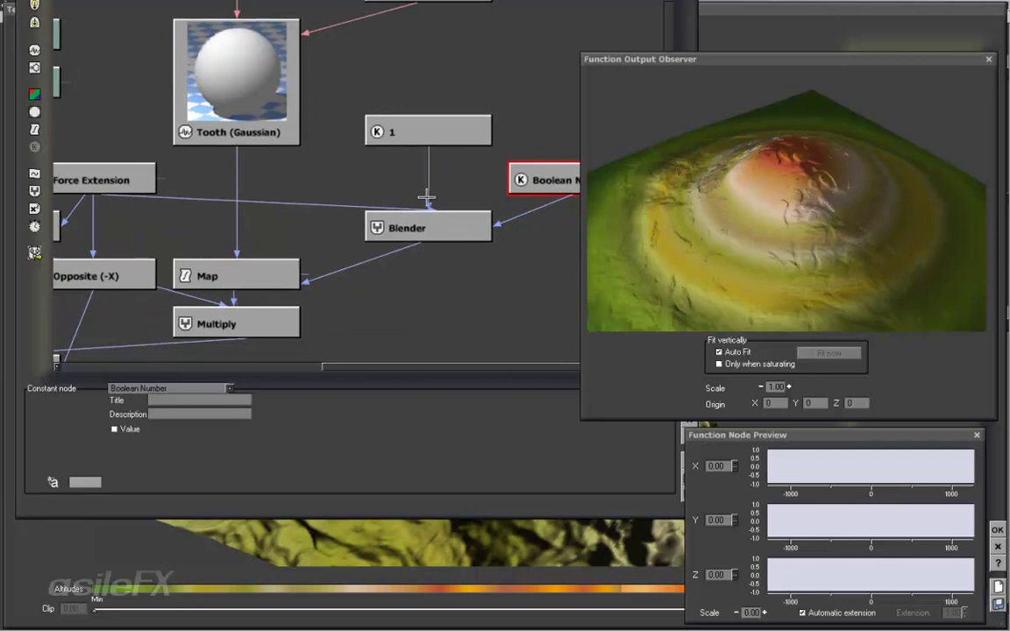
click(424, 119)
click(180, 388)
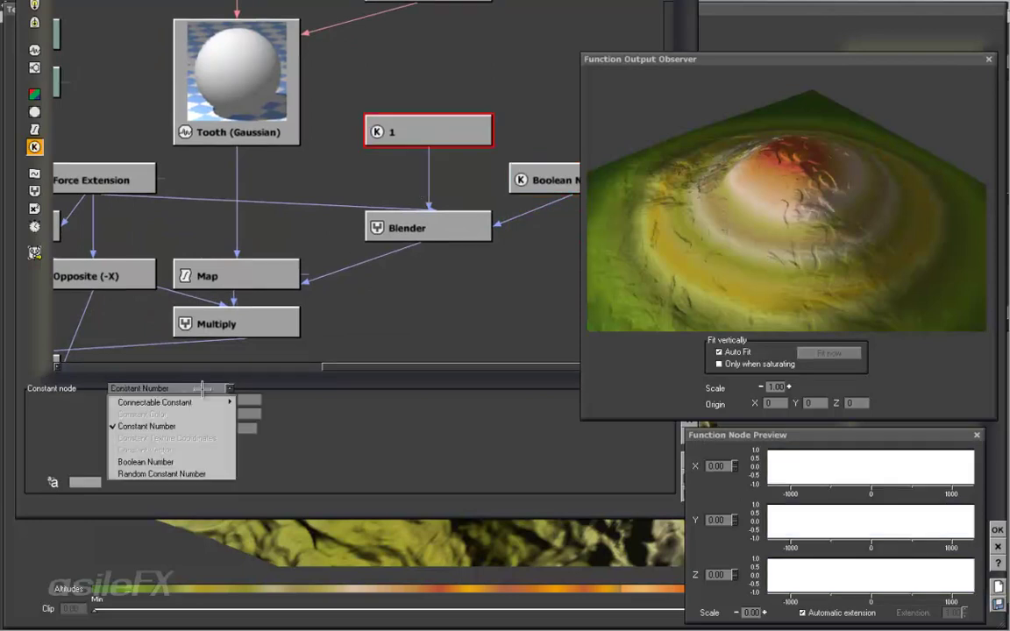
click(189, 426)
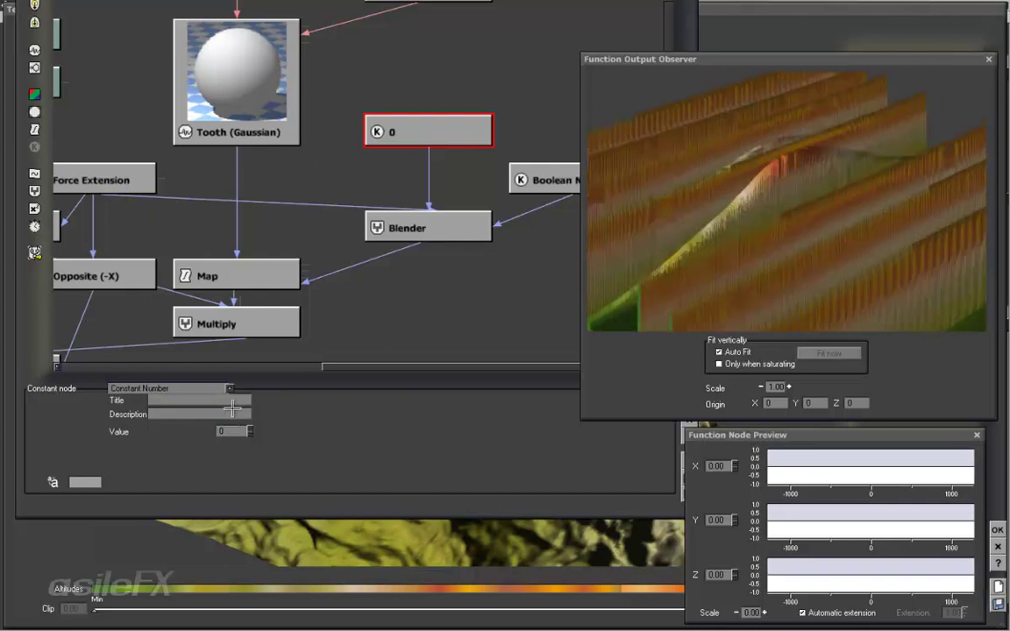
double_click(232, 427)
text(1)
key(Return)
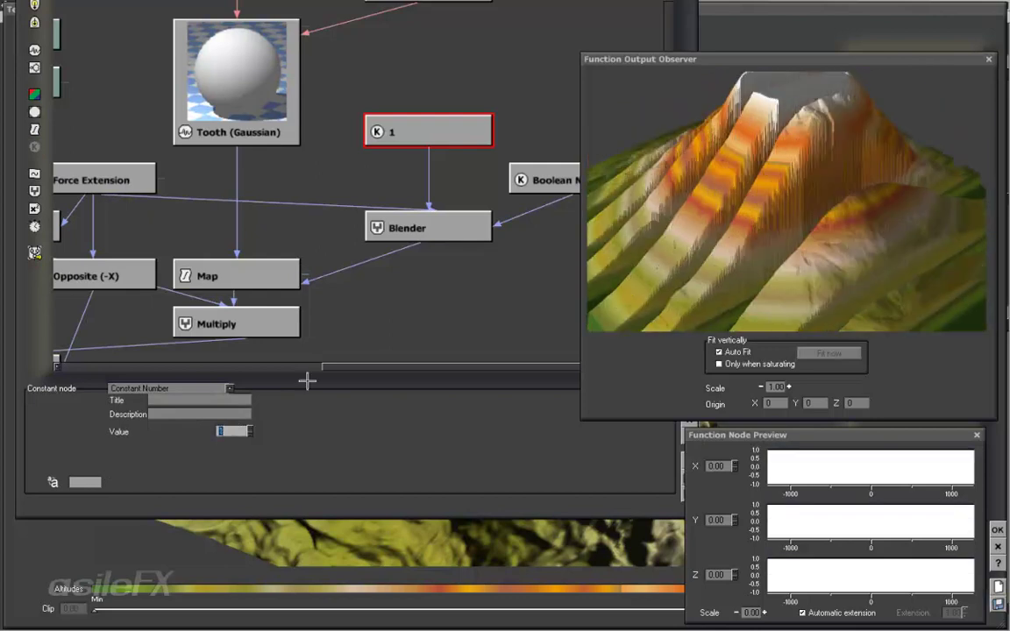
Place the constant 1 directly above Blender and stack the Boolean Number above that constant.
drag(378, 124, 378, 172)
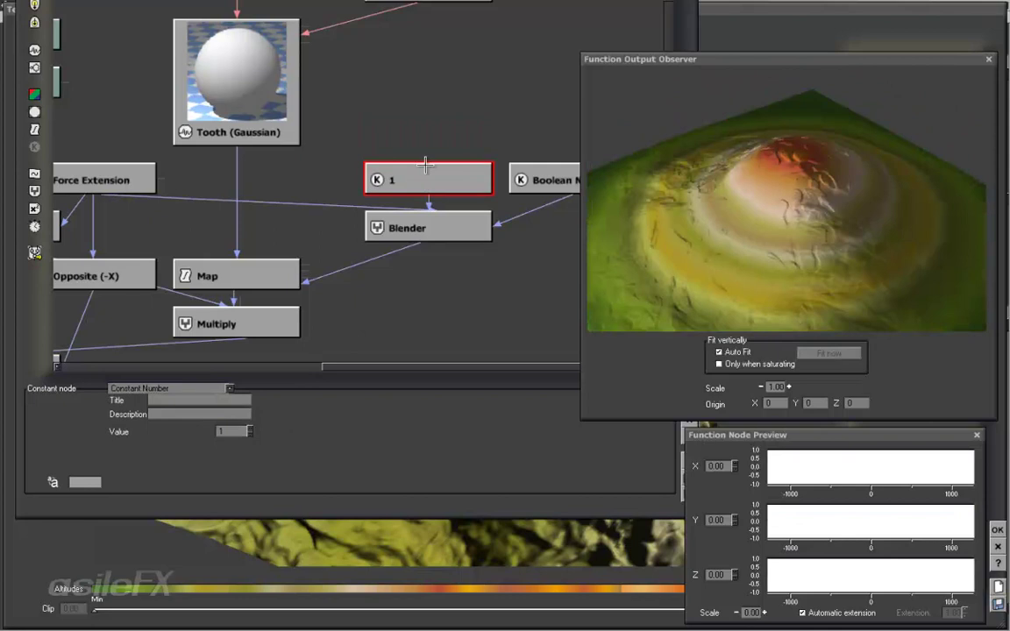
right_drag(416, 335, 475, 315)
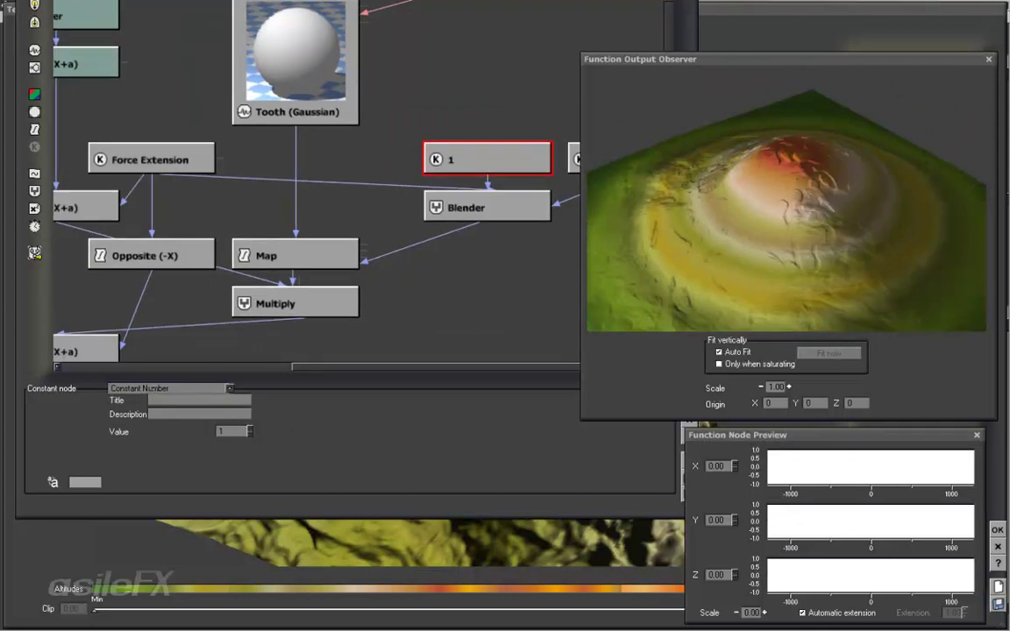
click(238, 429)
click(420, 271)
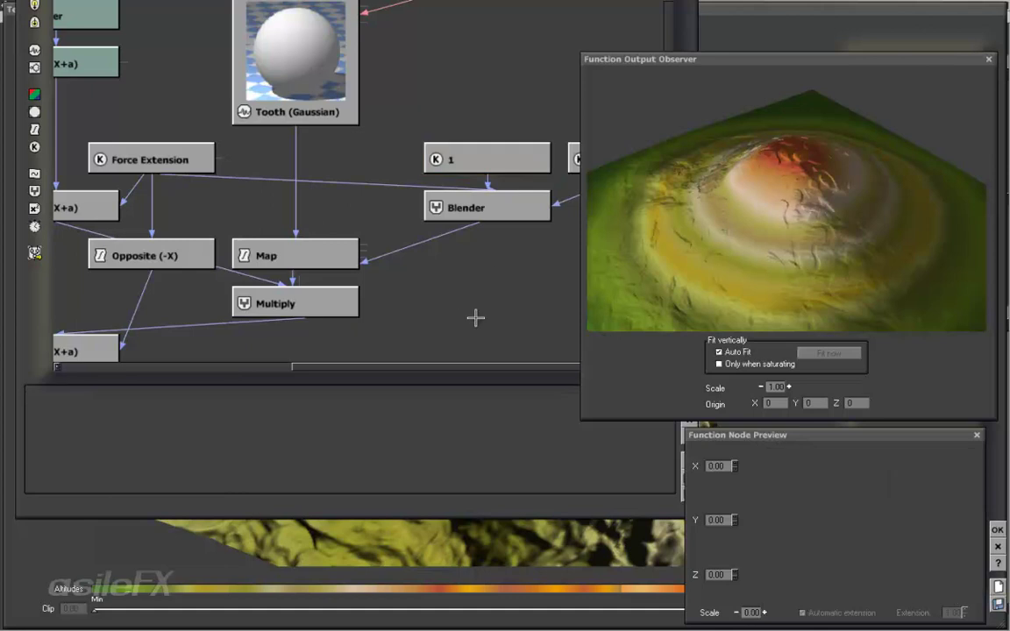
middle_drag(474, 320, 369, 286)
drag(484, 132, 337, 86)
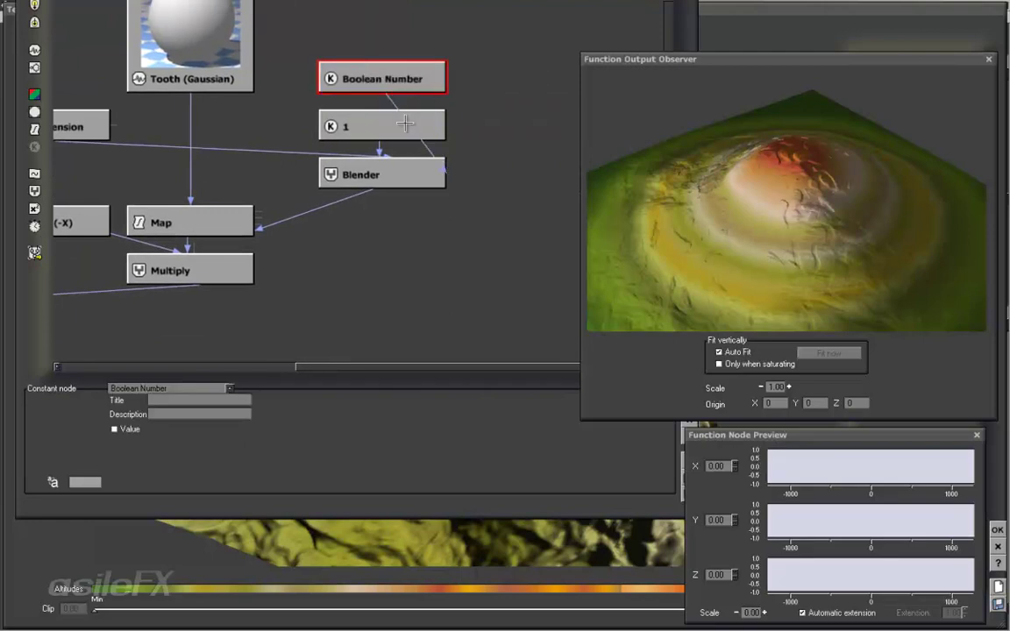
Accept the edited altitude production function.
middle_drag(405, 172, 518, 225)
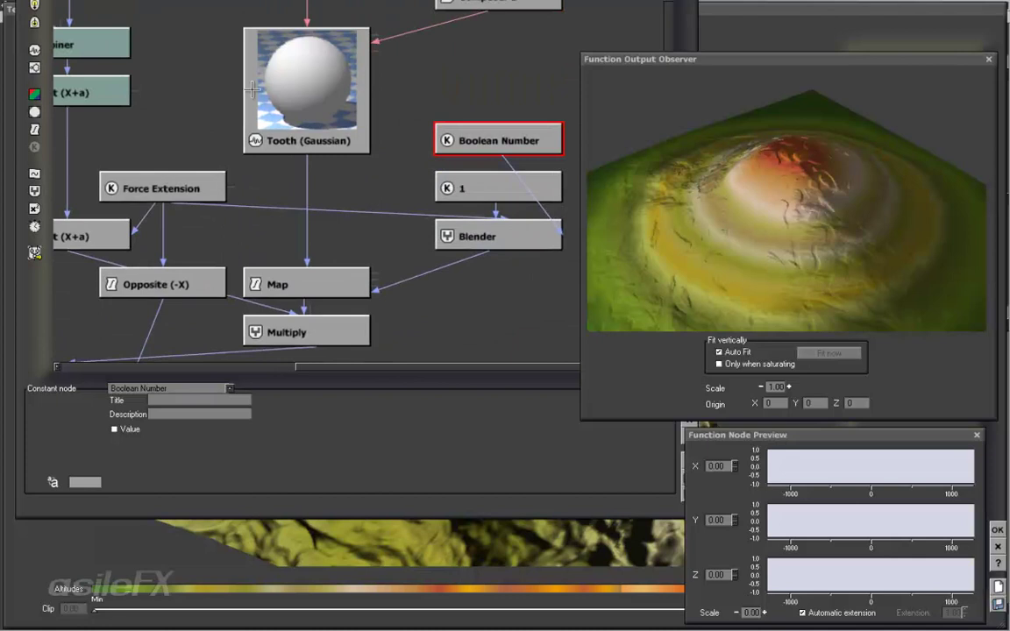
middle_drag(254, 91, 299, 44)
drag(492, 423, 482, 495)
mouse_move(417, 395)
mouse_down()
mouse_move(455, 372)
mouse_move(428, 379)
mouse_up()
middle_drag(428, 379, 415, 276)
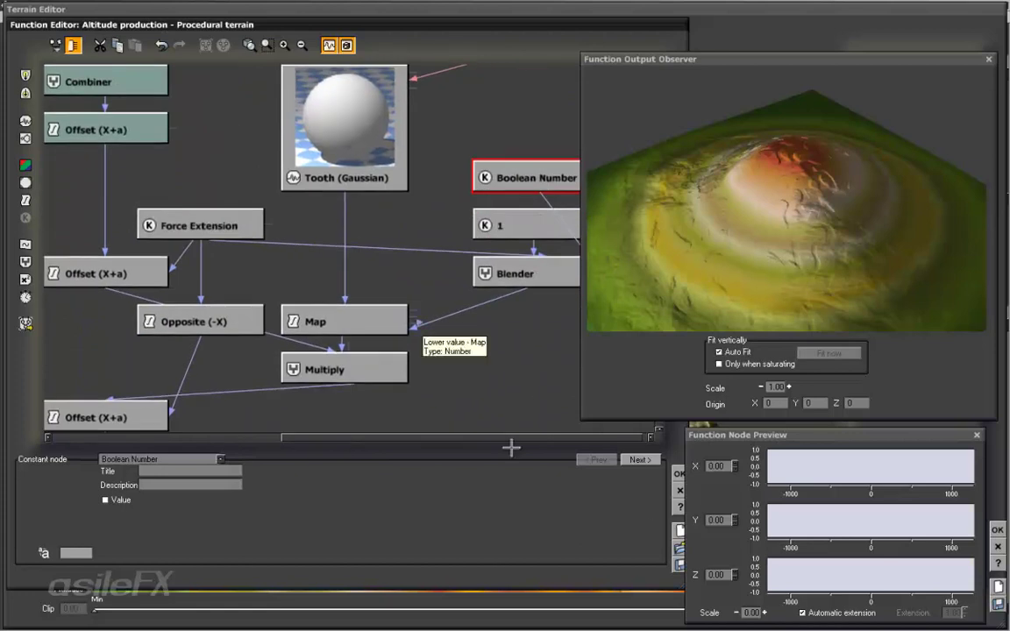
click(678, 471)
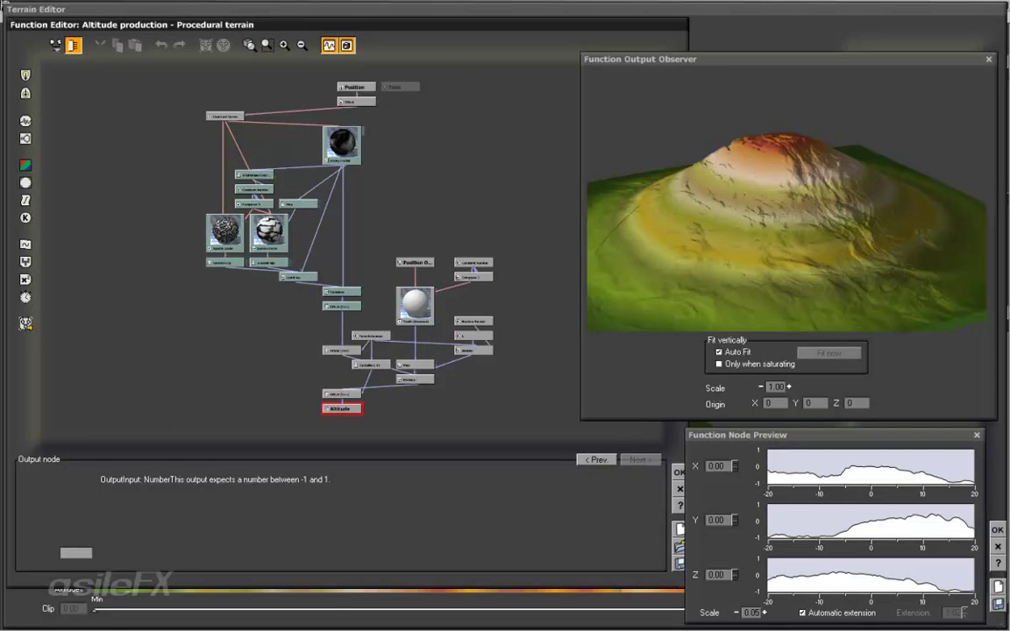
Move the zero-edges nodes and both of their Offset (X+a) nodes to the right of the terrain nodes, tightening the lower Offset's spacing.
drag(497, 258, 432, 169)
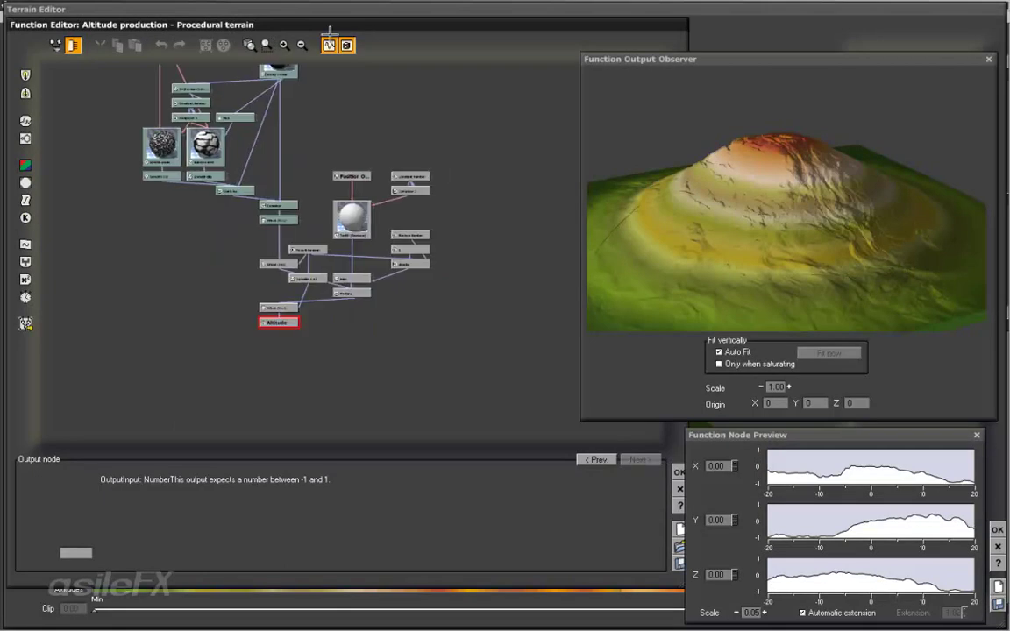
click(284, 47)
middle_drag(334, 282, 274, 278)
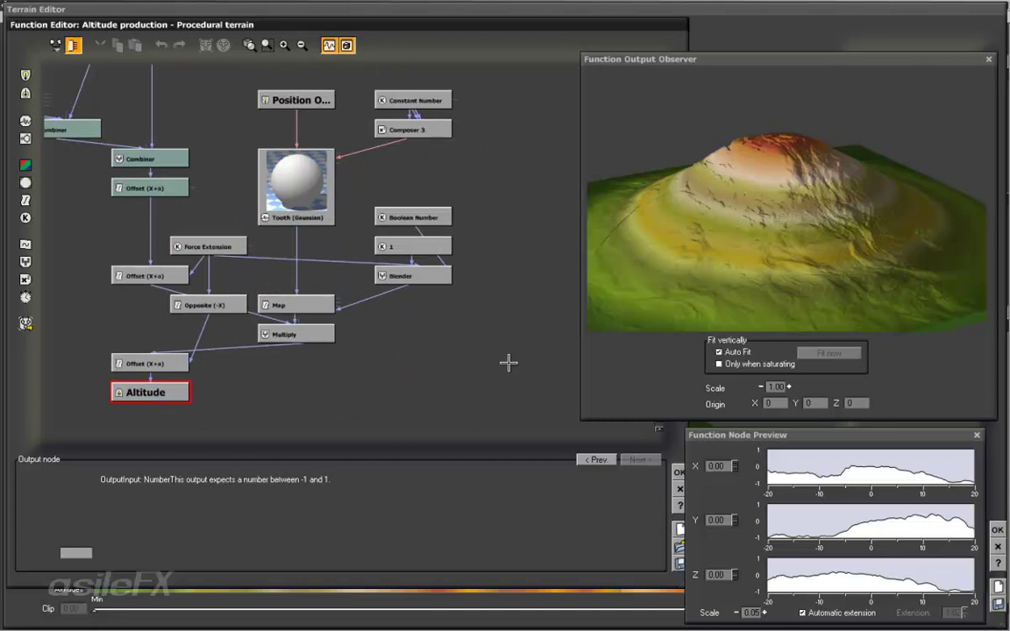
drag(504, 376, 243, 69)
drag(310, 207, 433, 206)
drag(259, 378, 280, 276)
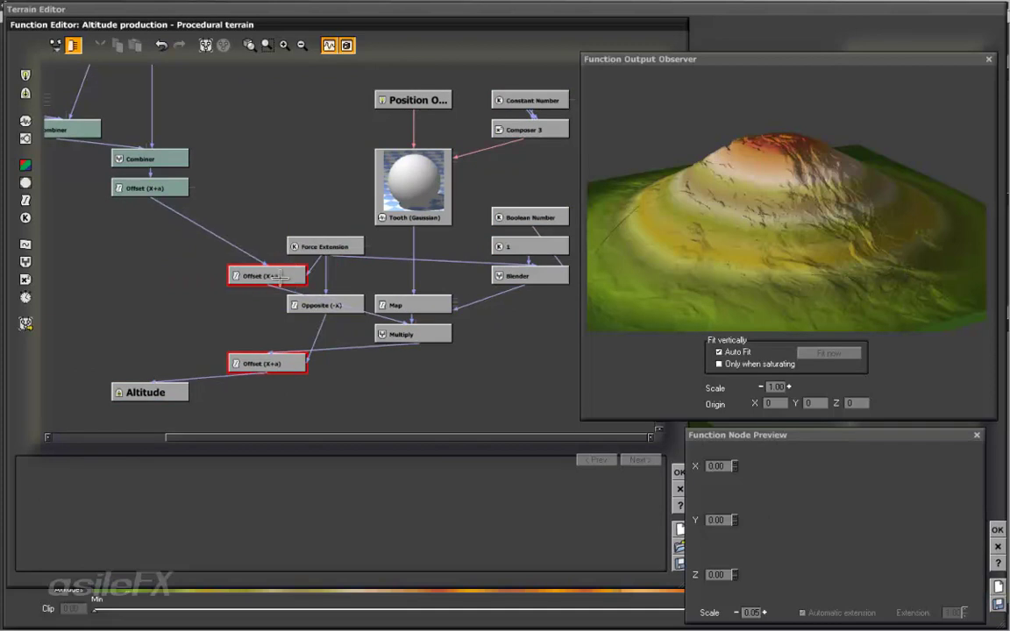
click(395, 377)
mouse_move(264, 369)
mouse_down()
mouse_move(171, 206)
mouse_move(294, 351)
mouse_move(265, 350)
mouse_up()
middle_drag(328, 318, 316, 347)
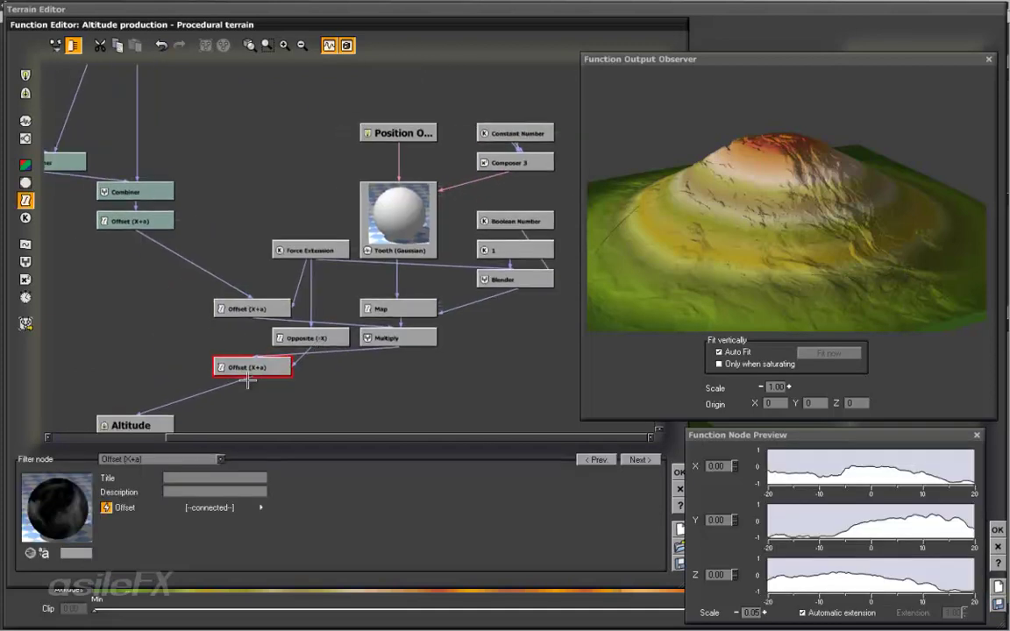
Feed Altitude from the Offset (X+a) below Combiner, try to group the zero-edges nodes into a MetaNode, and dismiss the error report.
drag(251, 372, 132, 230)
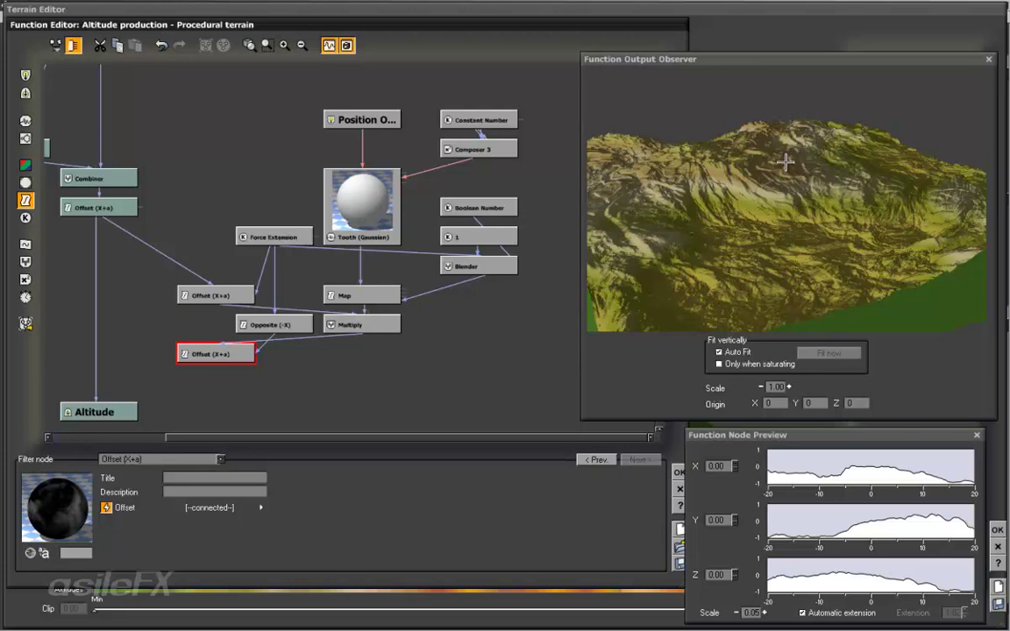
drag(521, 362, 215, 104)
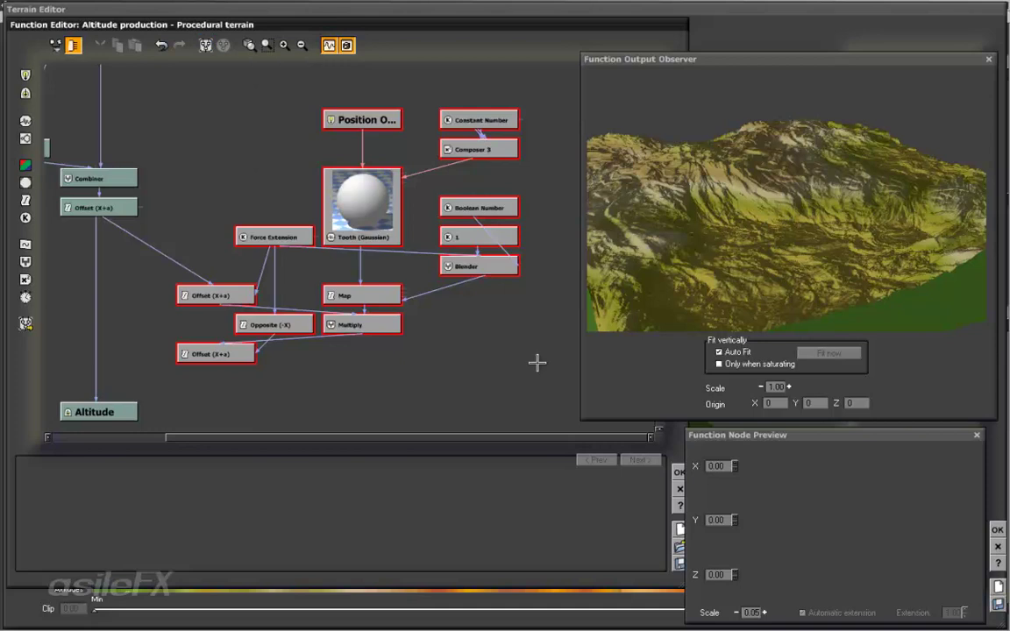
click(205, 45)
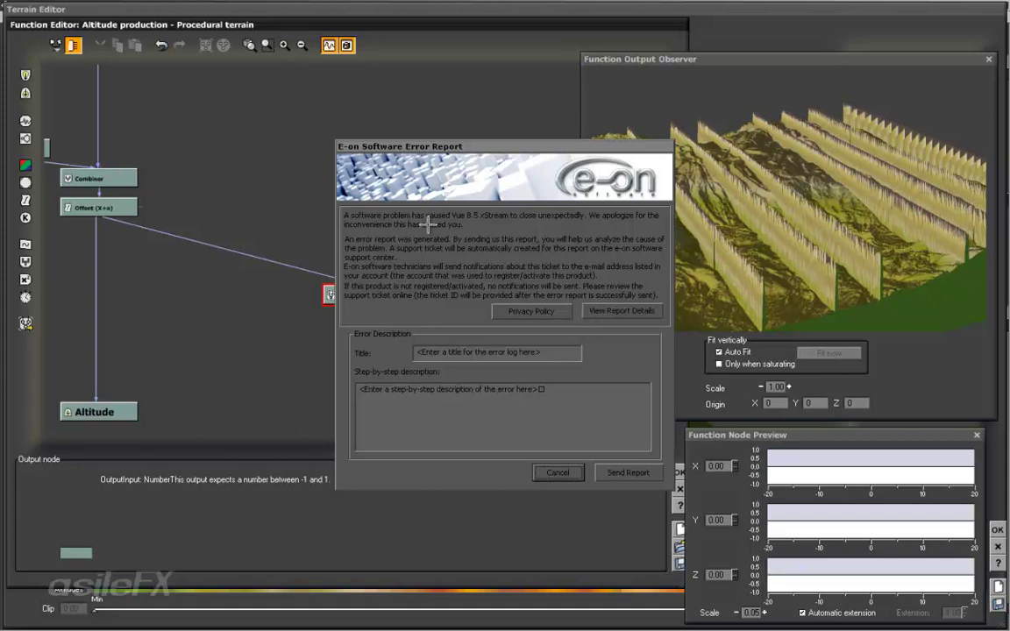
click(558, 473)
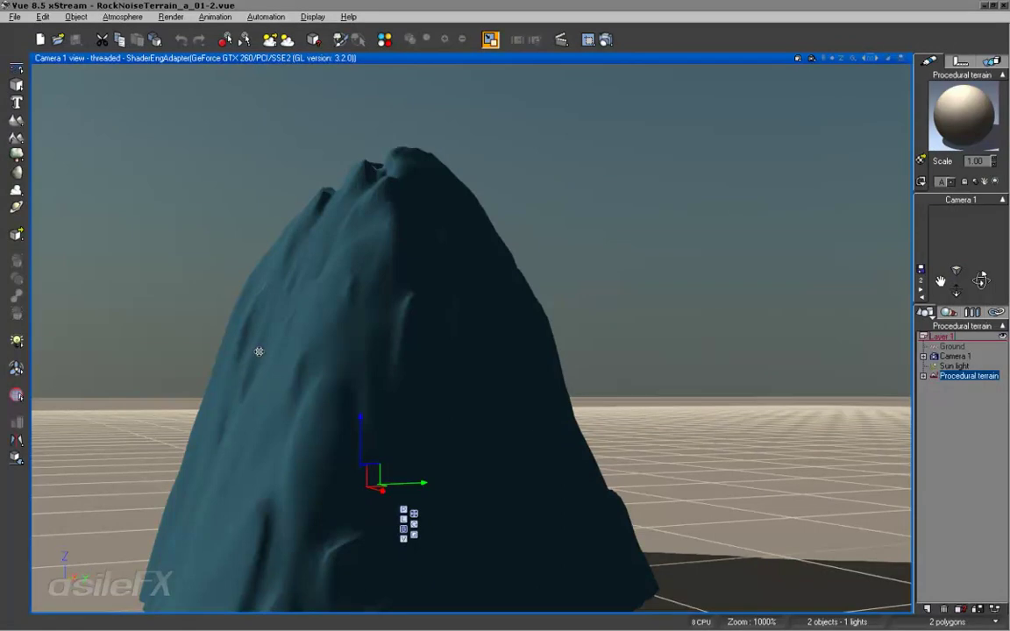
Disable Interactive numerical field changes in the general preferences, view the display options, and accept the options.
click(14, 17)
click(35, 277)
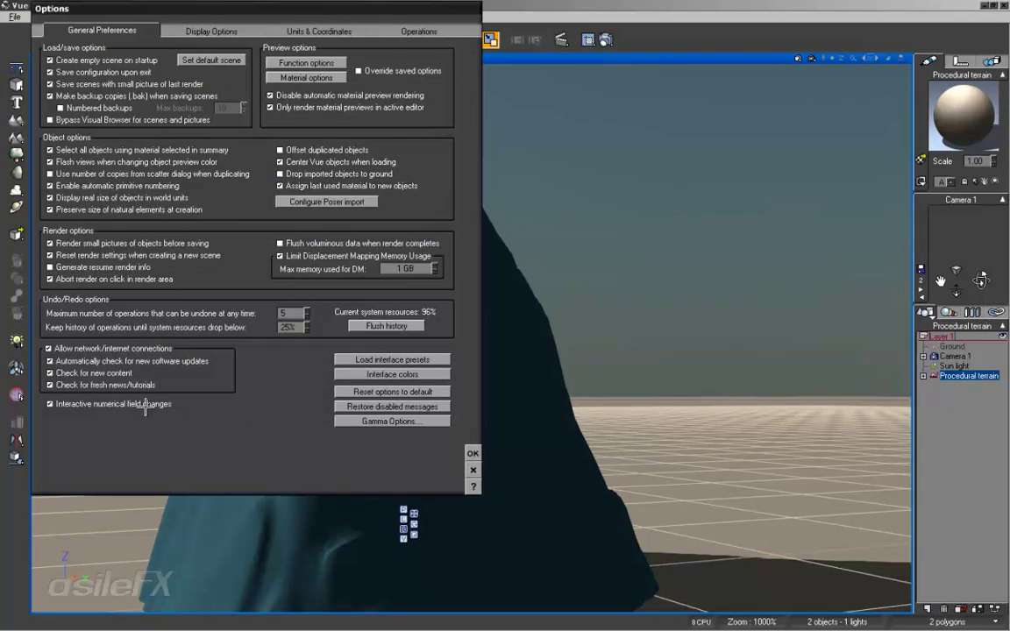
click(76, 406)
click(188, 33)
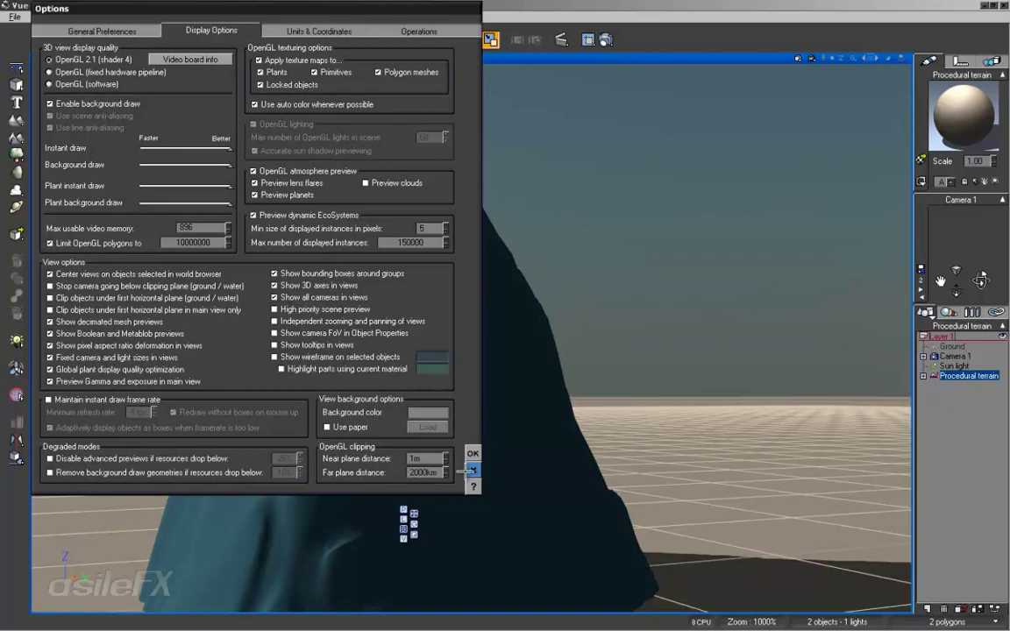
click(472, 455)
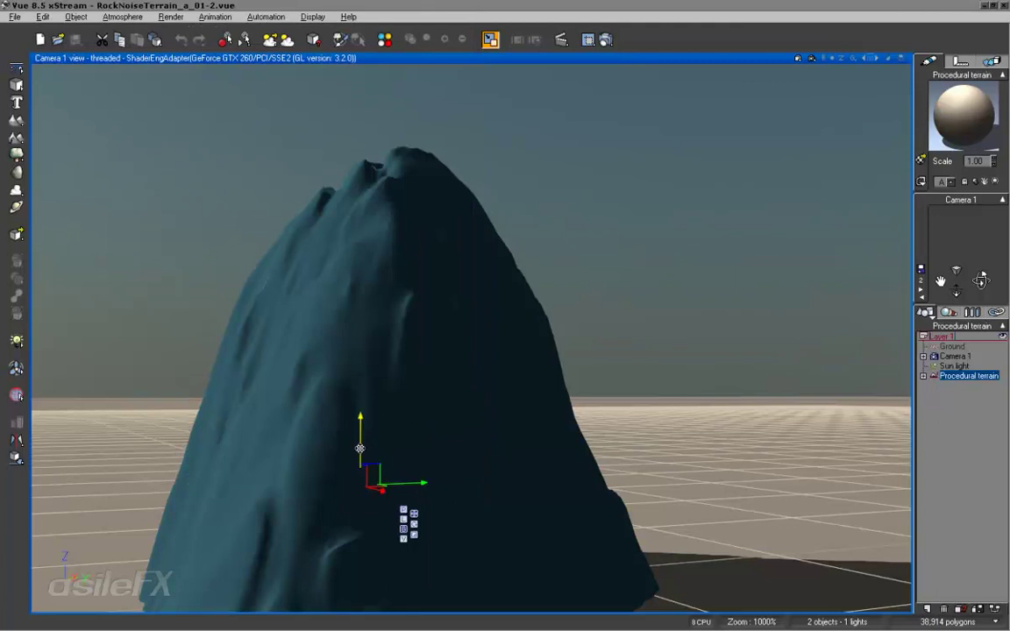
Raise the procedural terrain along its vertical axis and reduce its height.
drag(363, 427, 384, 149)
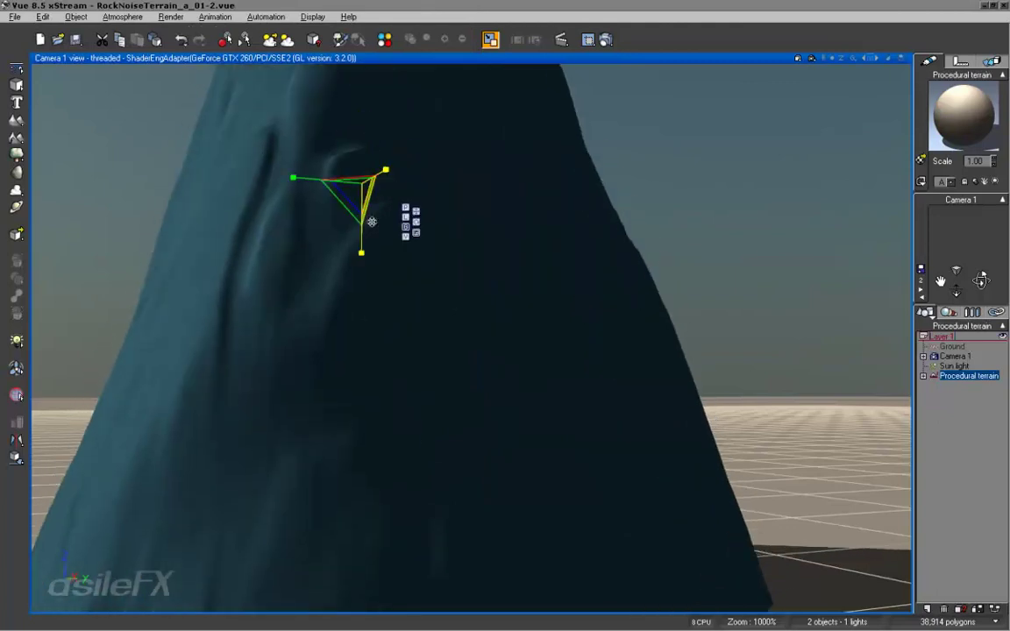
drag(360, 243, 360, 200)
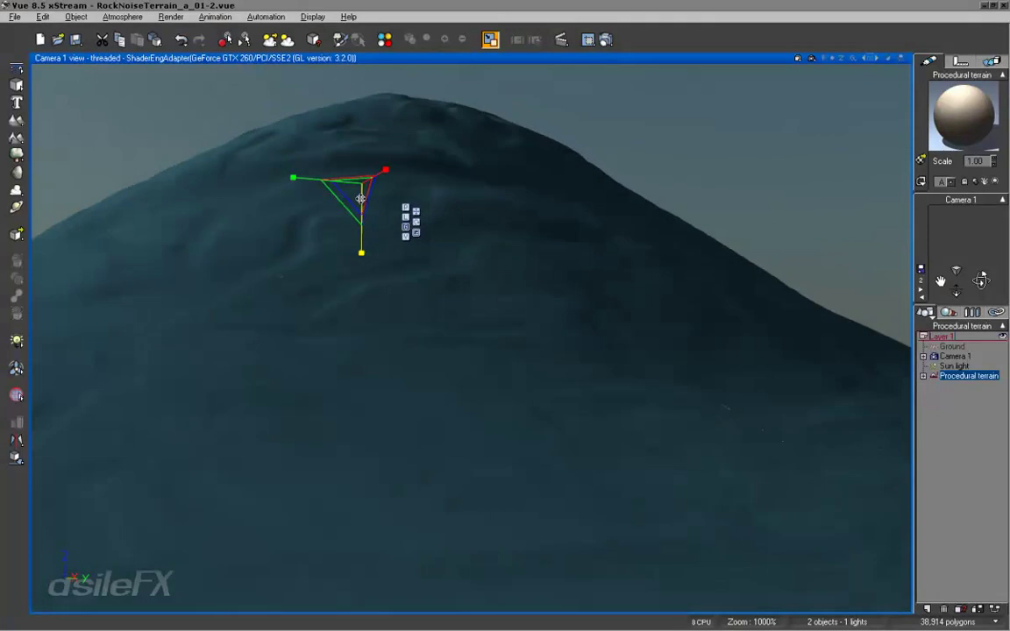
right_drag(499, 349, 607, 297)
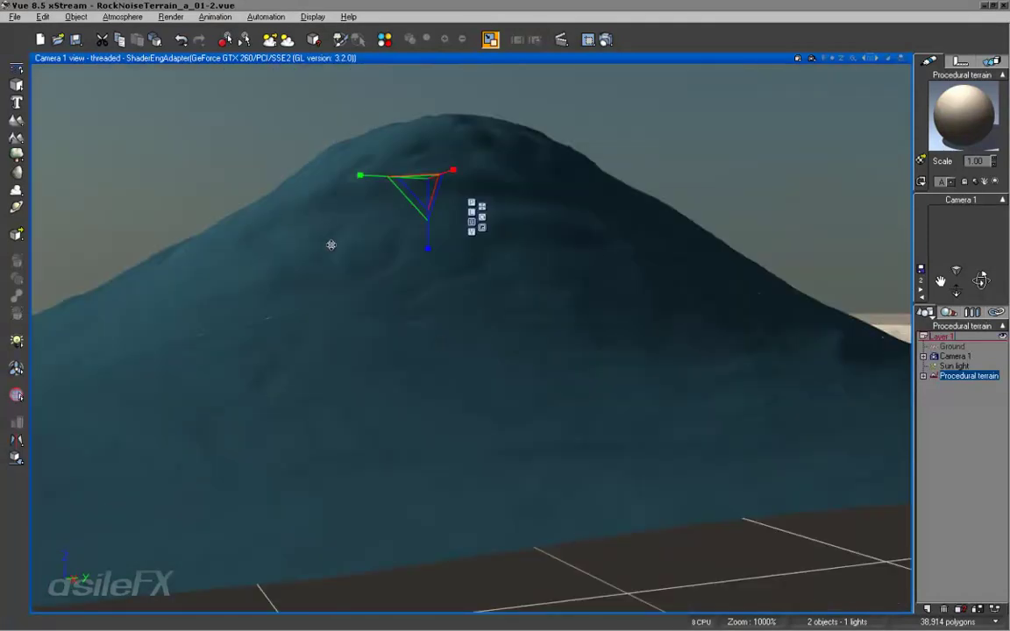
Open the procedural terrain in the Terrain Editor and disable Force extension.
double_click(575, 319)
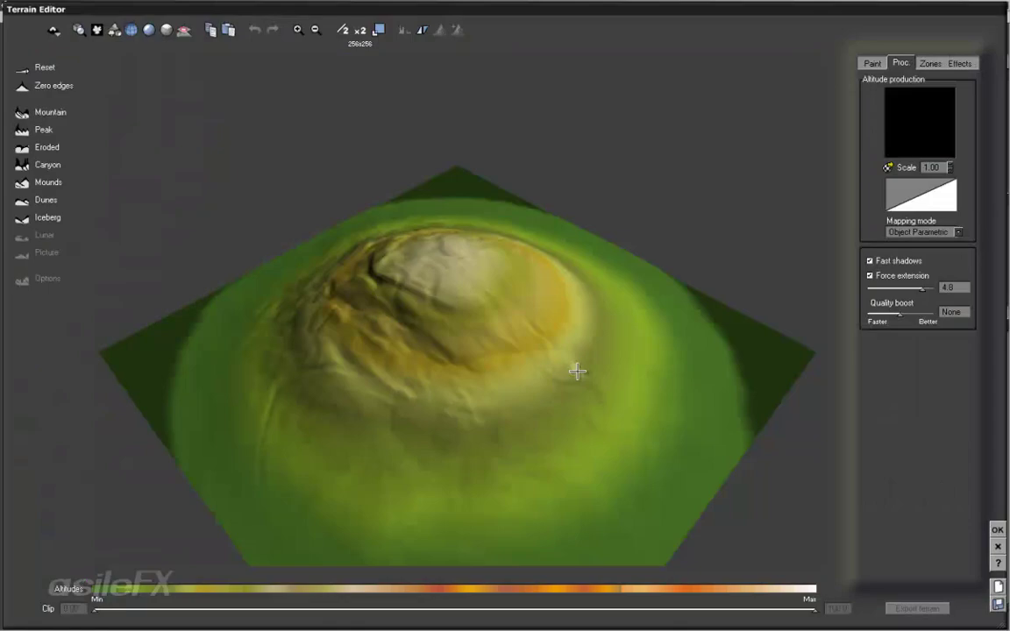
right_drag(616, 360, 824, 323)
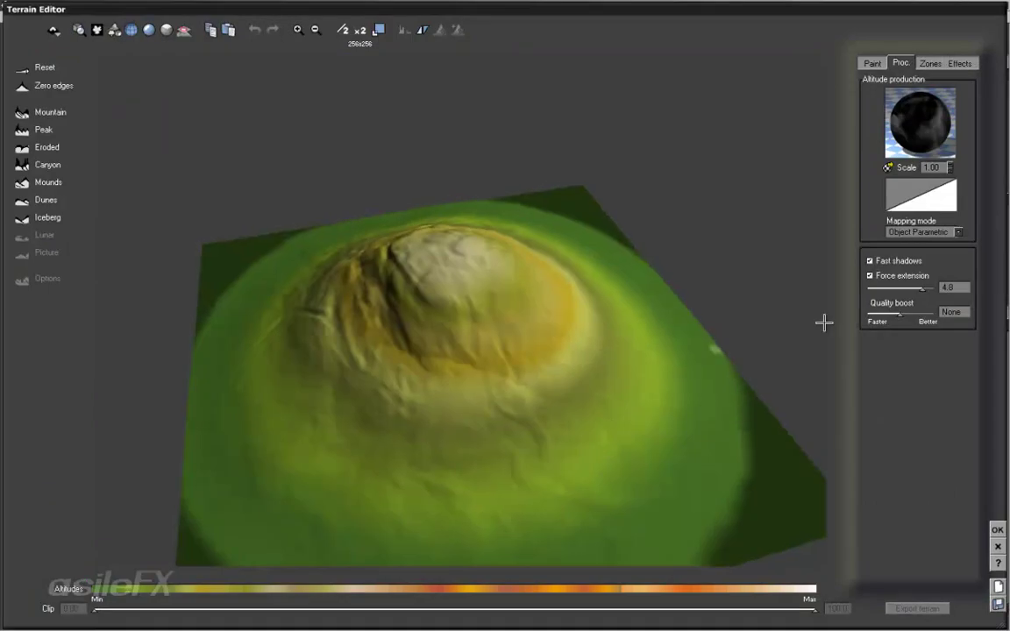
click(870, 276)
right_drag(600, 393, 552, 377)
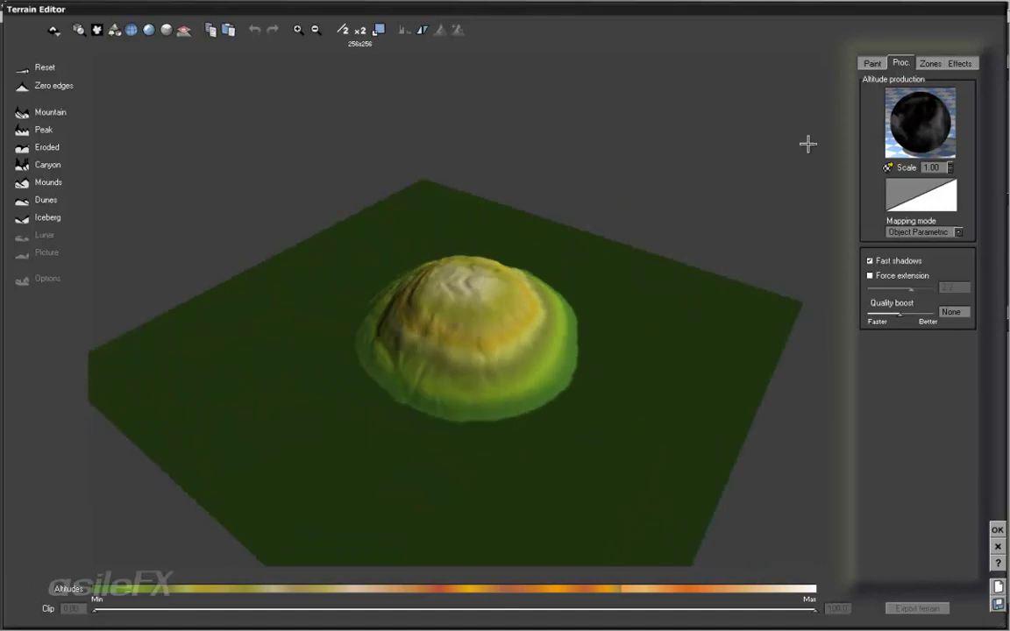
Open the altitude production function for editing and move the Position, Gaussian, Map, Multiply and Blender nodes with their constants further right.
right_click(909, 107)
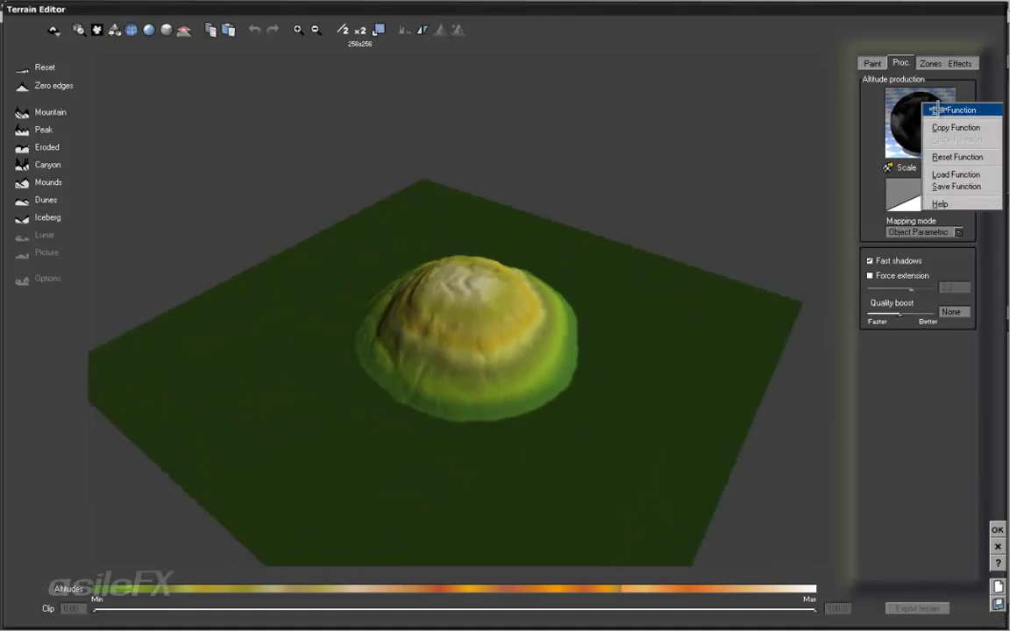
click(943, 109)
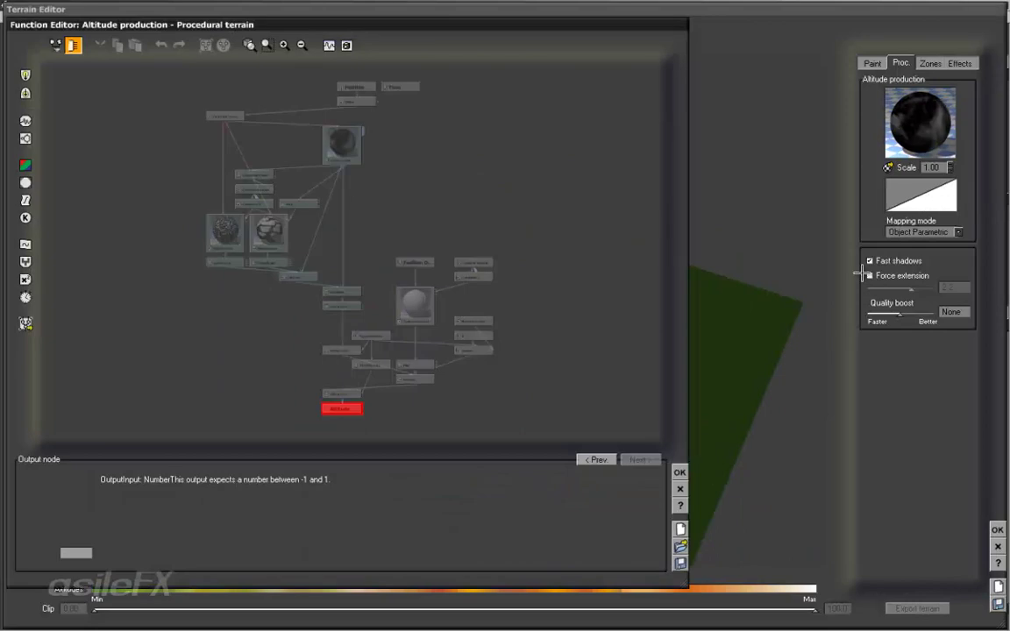
drag(524, 339, 510, 275)
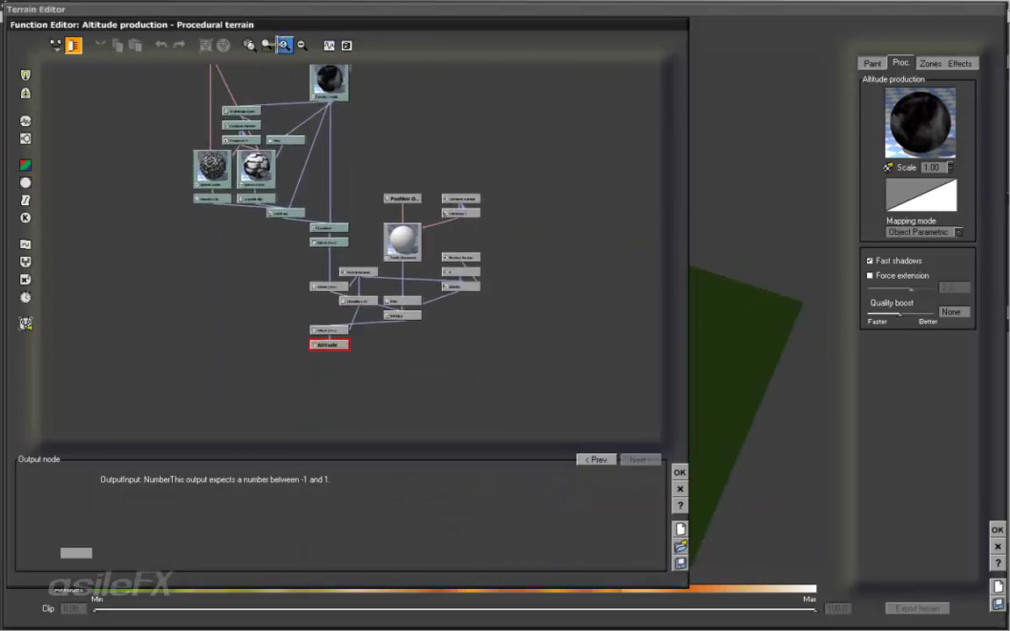
click(284, 45)
drag(483, 321, 426, 262)
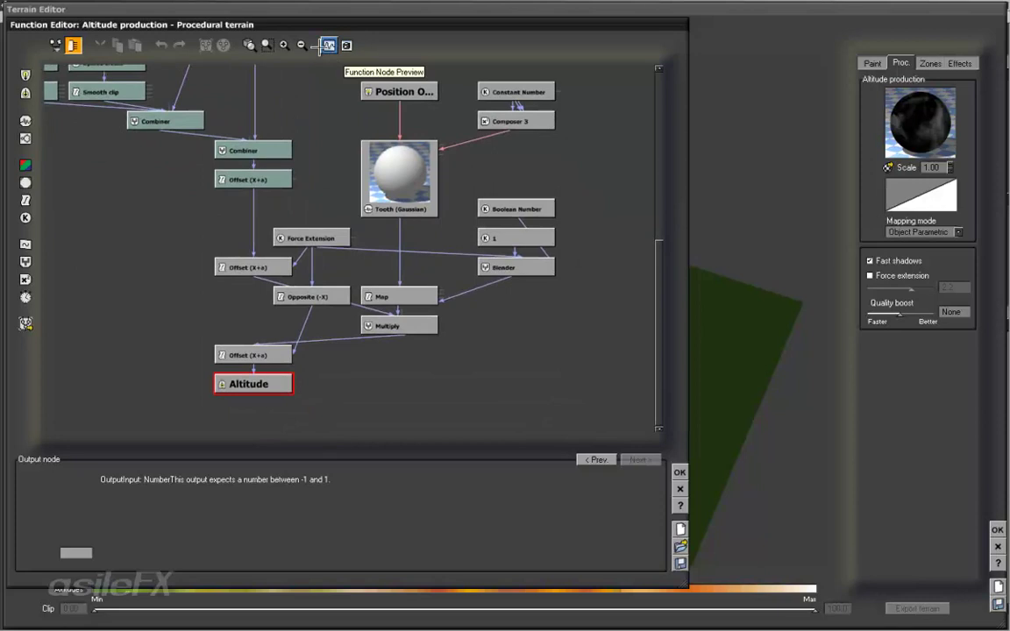
middle_drag(528, 319, 473, 351)
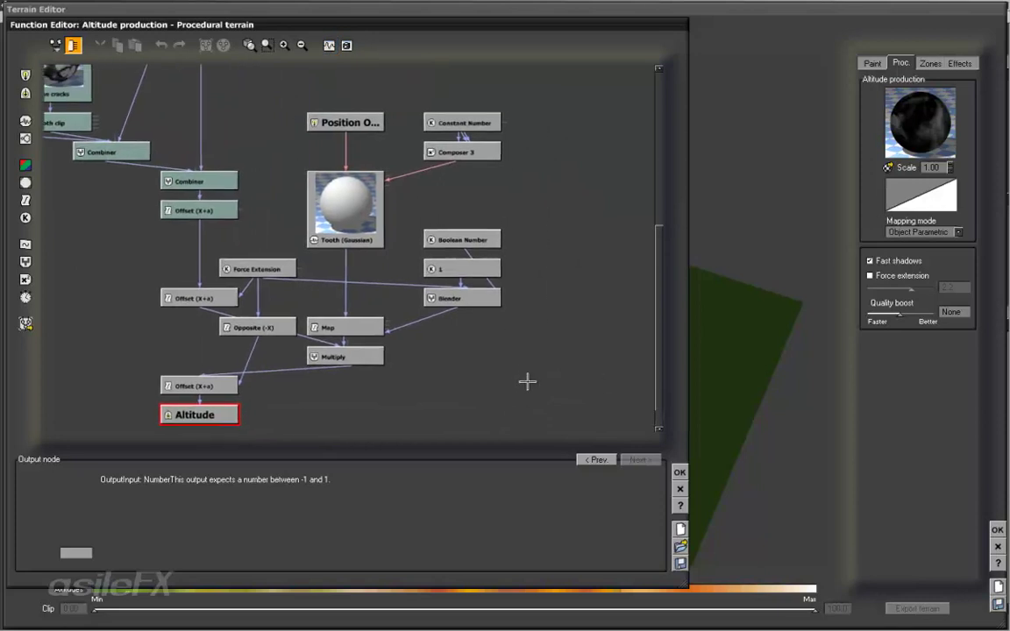
mouse_move(528, 385)
mouse_down()
mouse_move(375, 116)
mouse_move(332, 91)
mouse_up()
drag(349, 207, 463, 207)
click(377, 386)
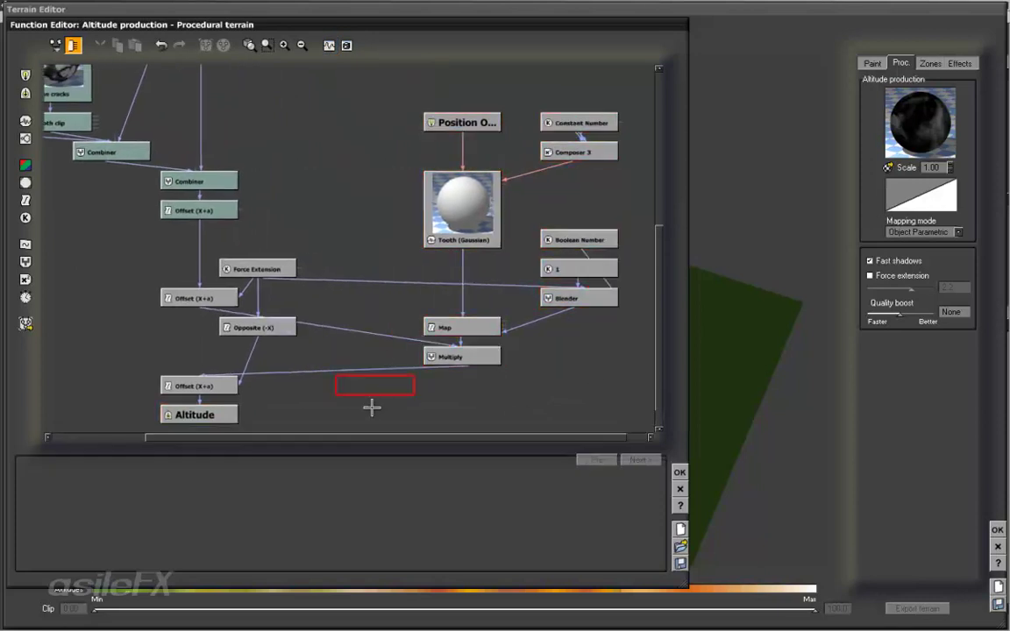
Move the Force Extension, Opposite and two neighbouring Offset nodes beside the Map node, and group them with the Gaussian and Blender network into a MetaNode.
drag(344, 394, 169, 256)
drag(202, 298, 319, 298)
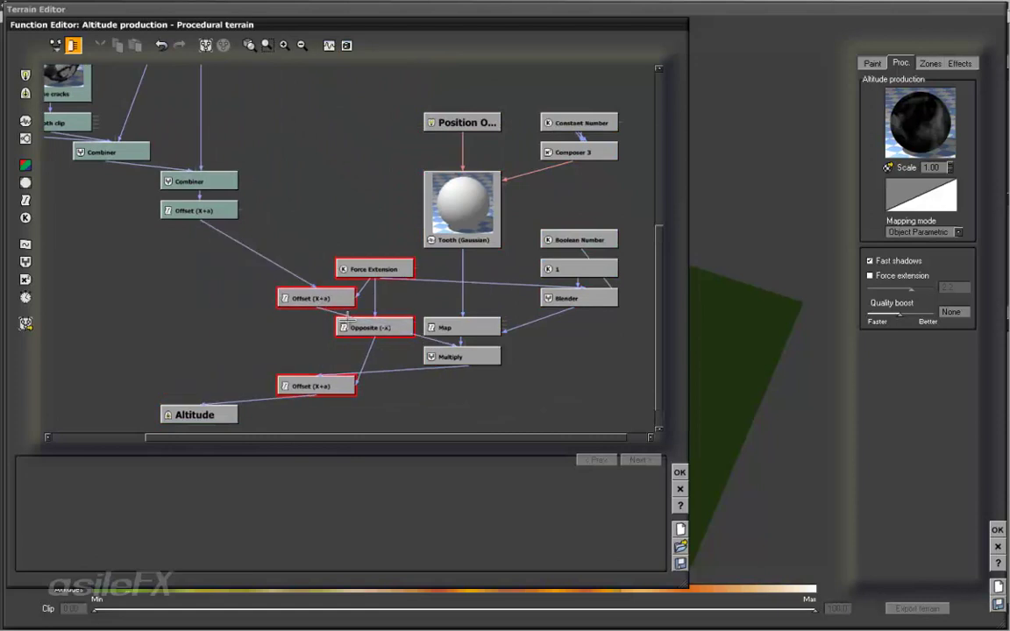
right_drag(463, 395, 386, 382)
drag(586, 392, 239, 81)
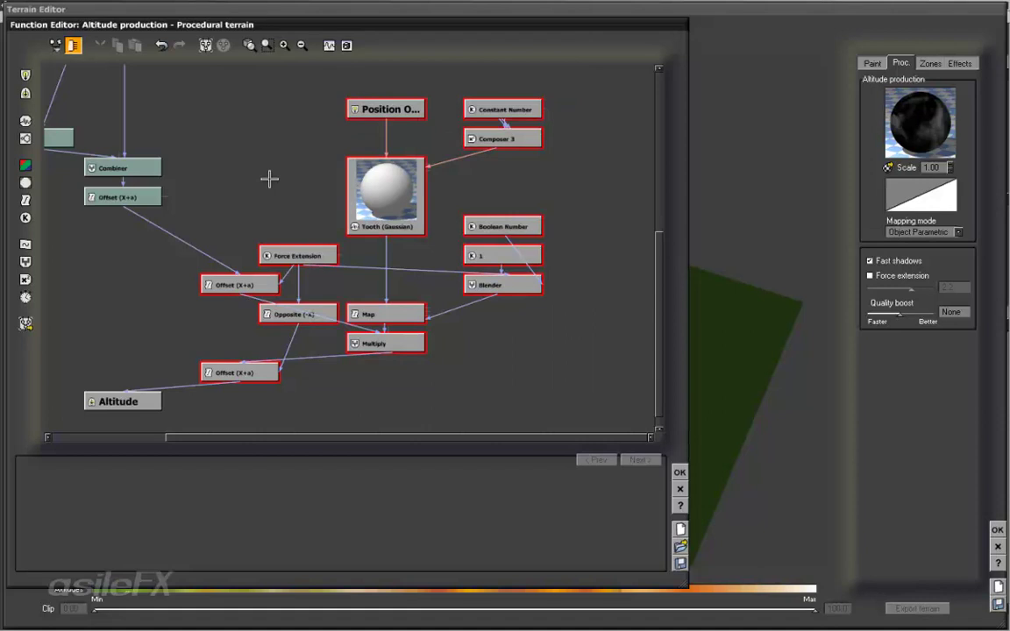
right_drag(271, 177, 295, 186)
click(205, 45)
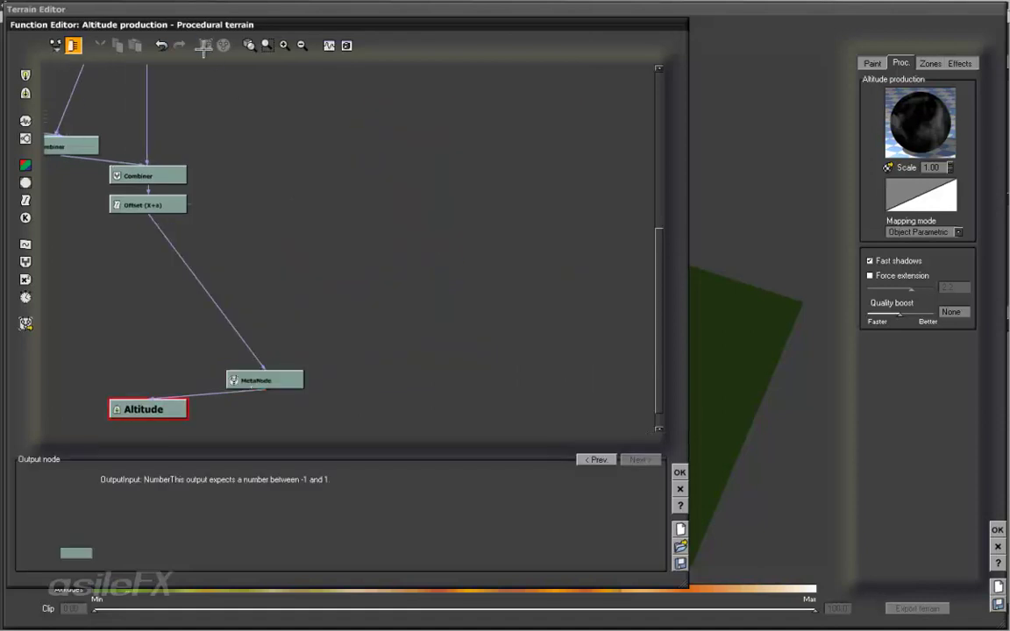
Reposition the MetaNode between the Offset and Altitude nodes and open its internal graph for editing.
click(248, 417)
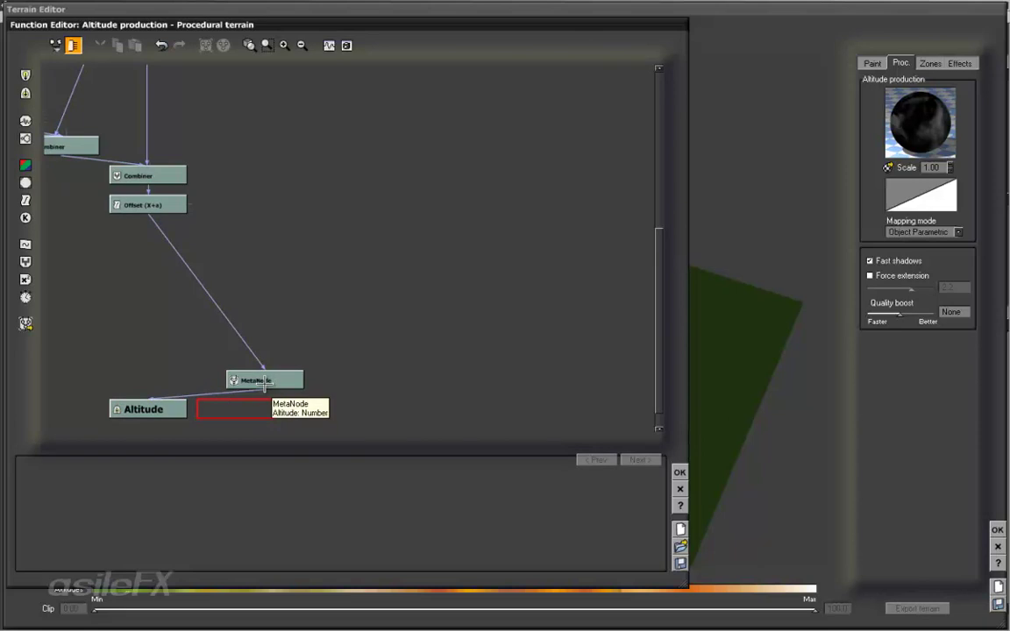
click(257, 389)
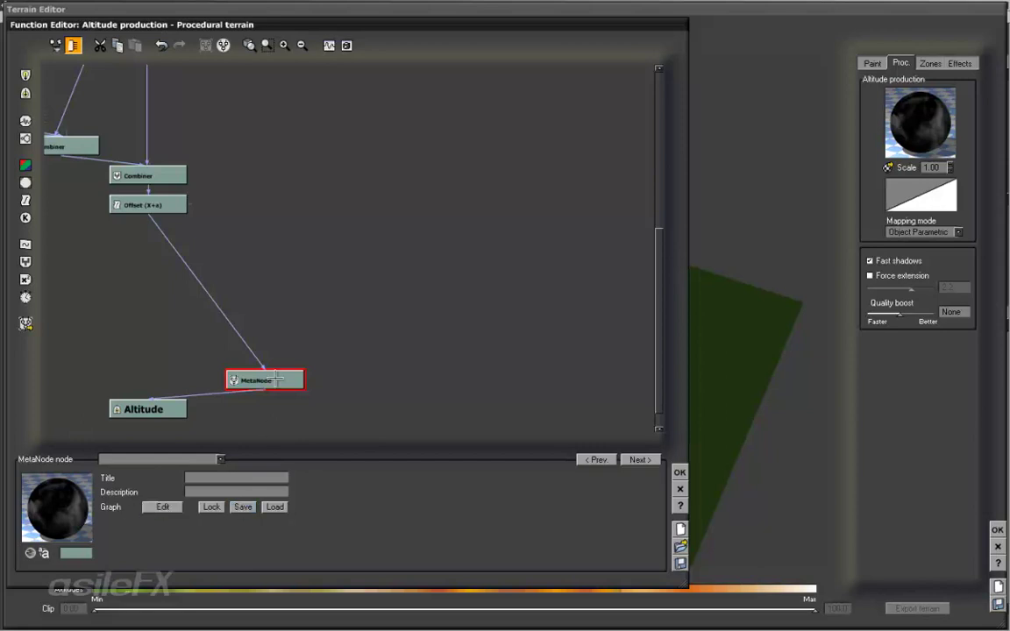
drag(277, 380, 306, 293)
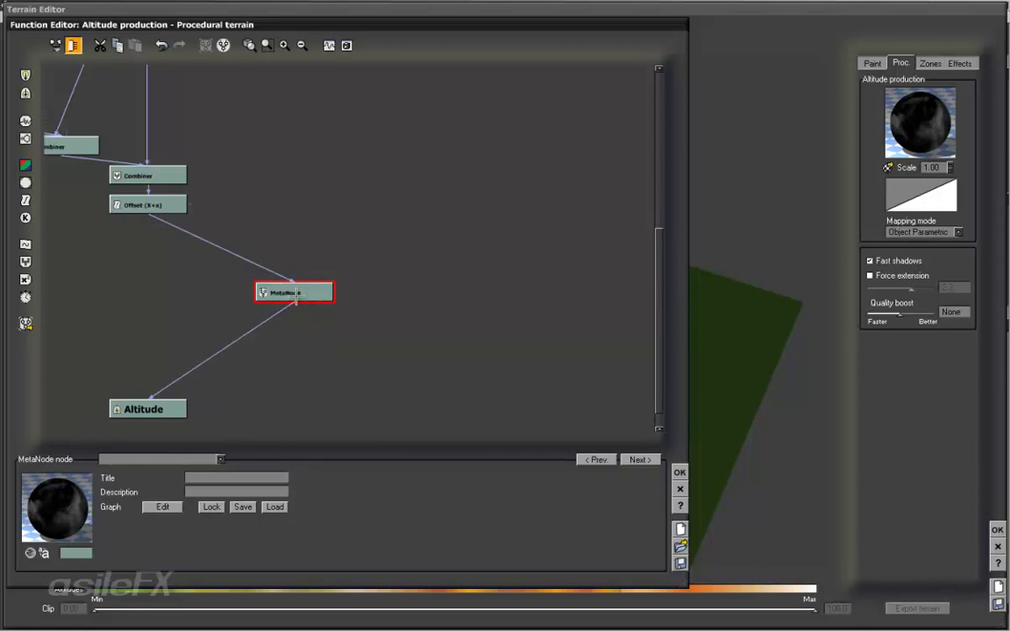
double_click(306, 292)
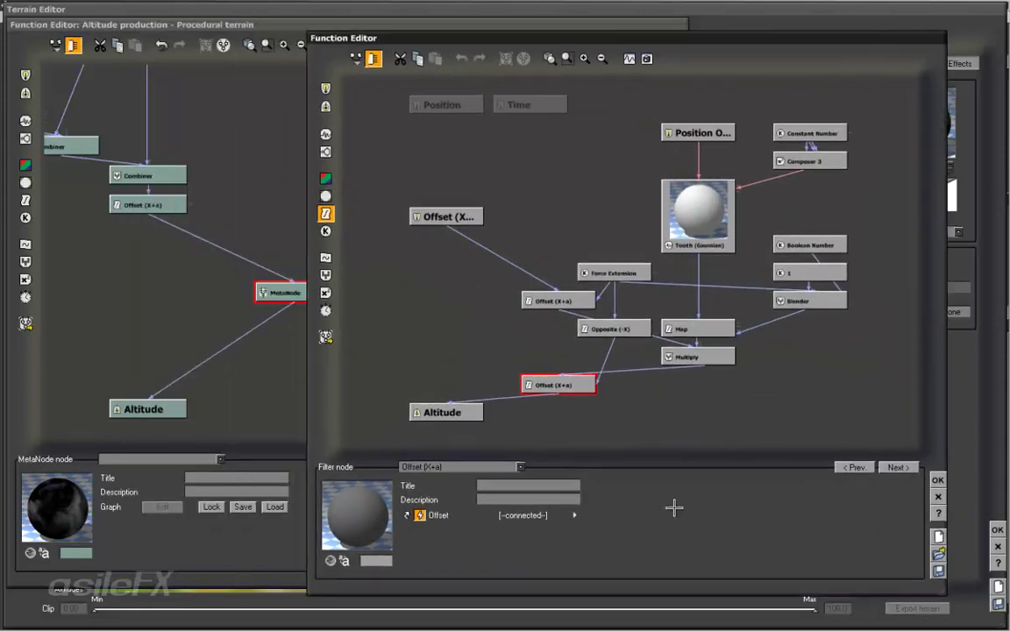
Publish the Force Extension constant's value as "Force Extension" in a parameter group named "Edge Control".
click(624, 276)
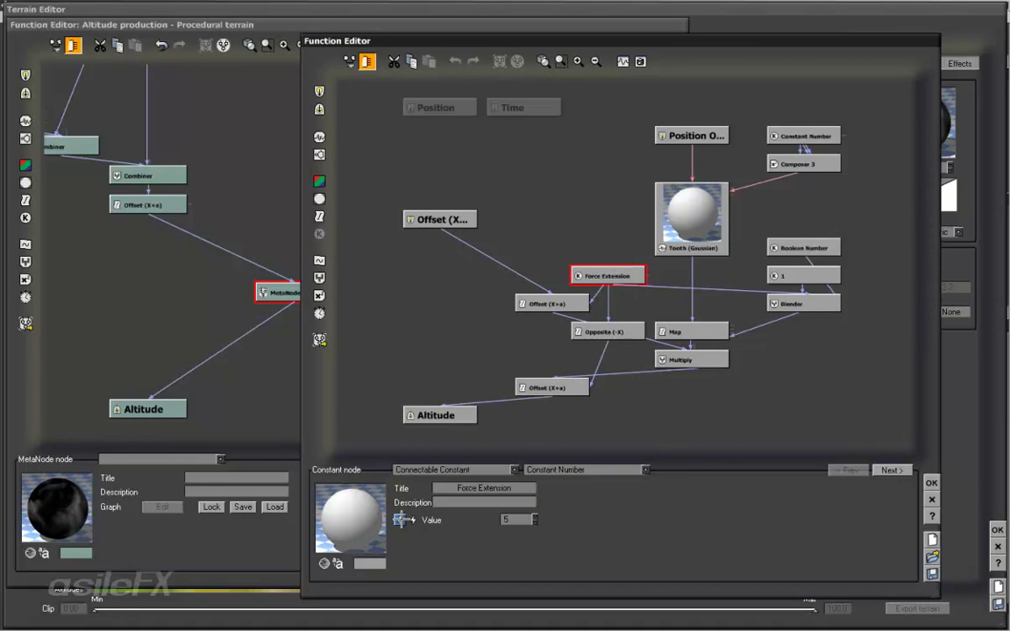
click(400, 521)
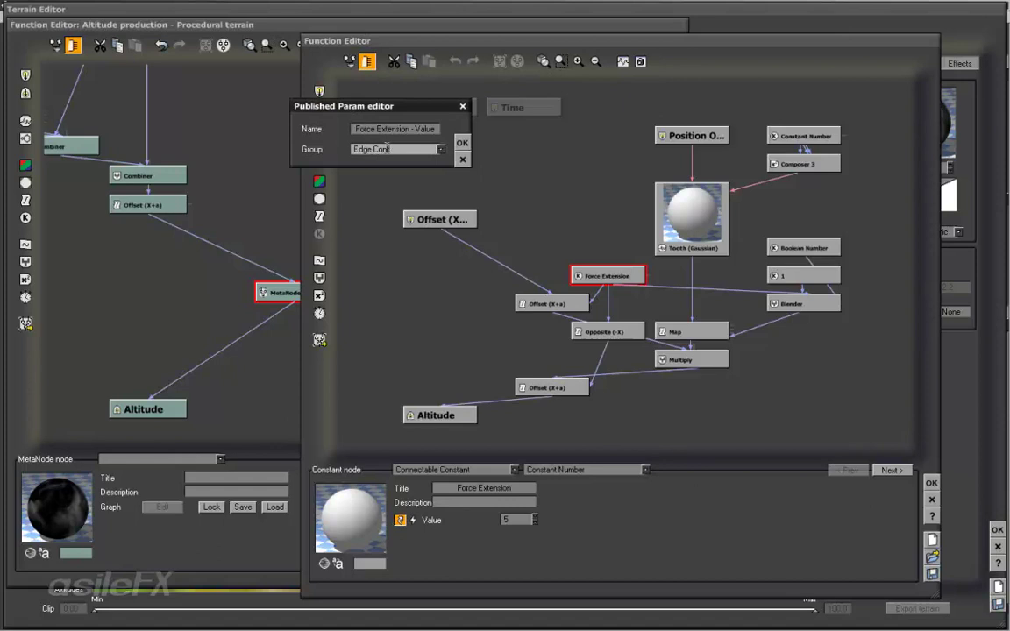
click(382, 131)
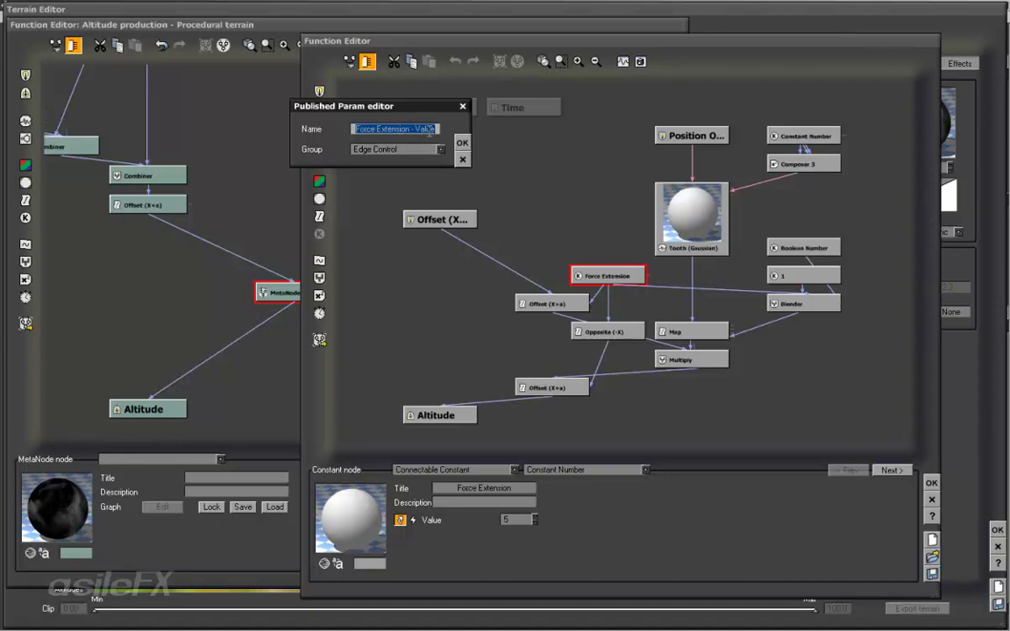
click(420, 129)
drag(410, 129, 469, 123)
key(BackSpace)
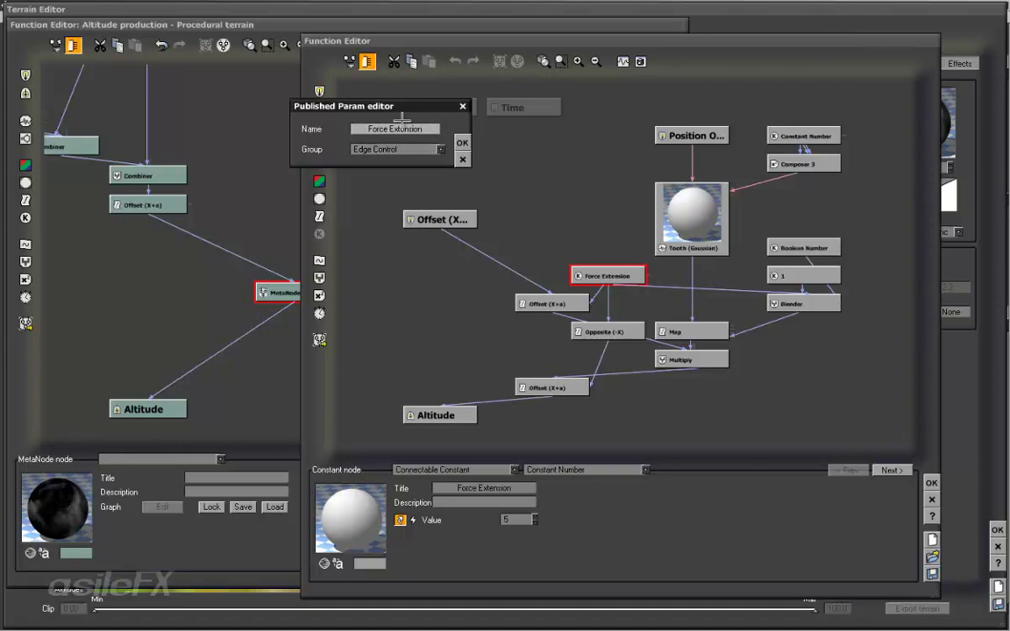
click(463, 141)
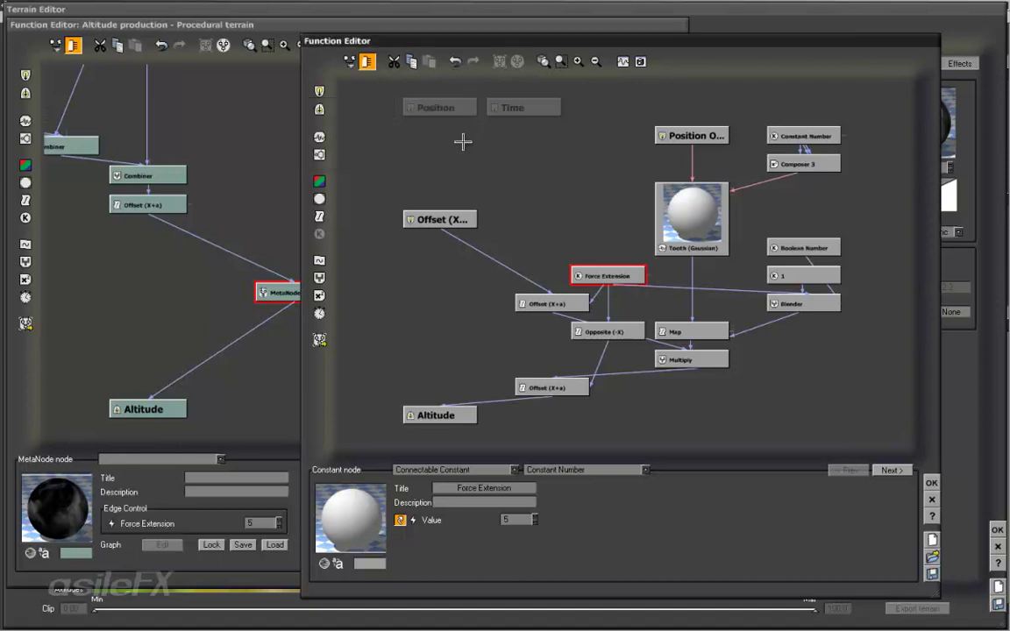
Publish the Tooth (Gaussian) noise's scale as "Edge Radius" in the Edge Control group.
middle_drag(646, 276, 567, 287)
click(577, 230)
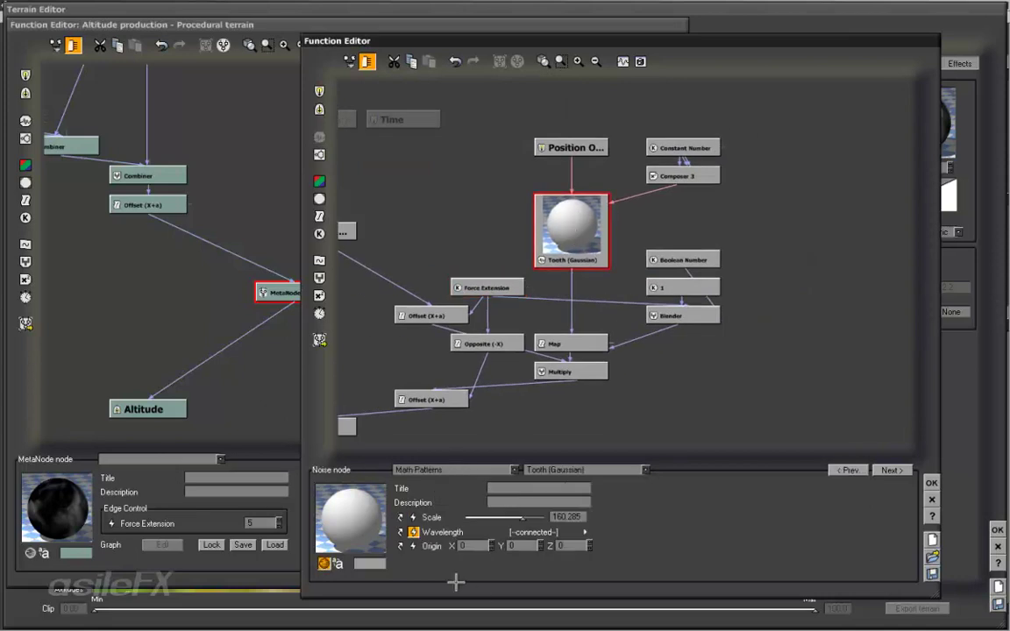
click(400, 517)
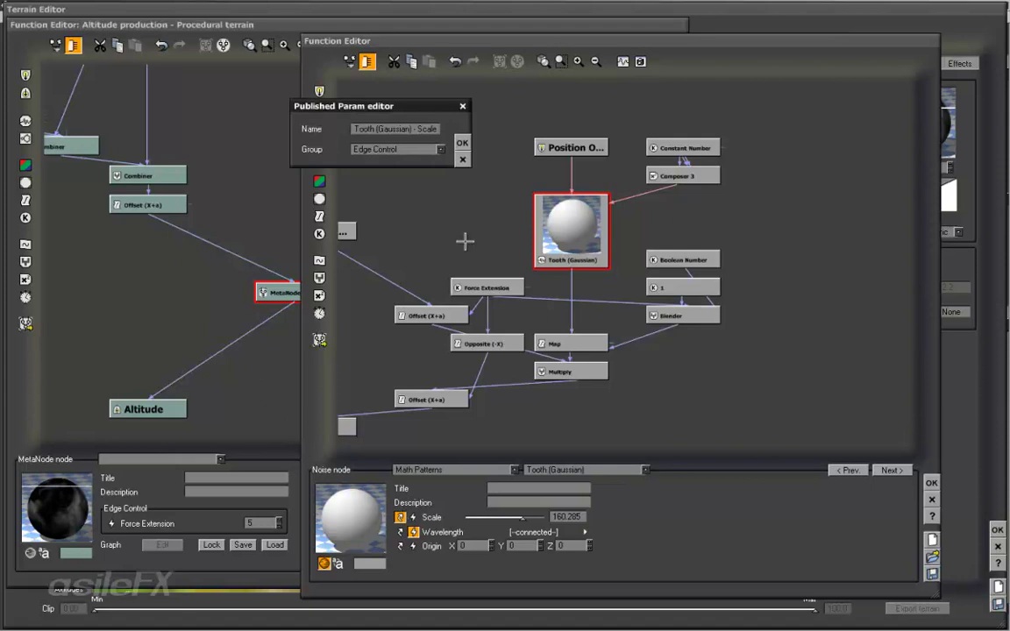
triple_click(420, 130)
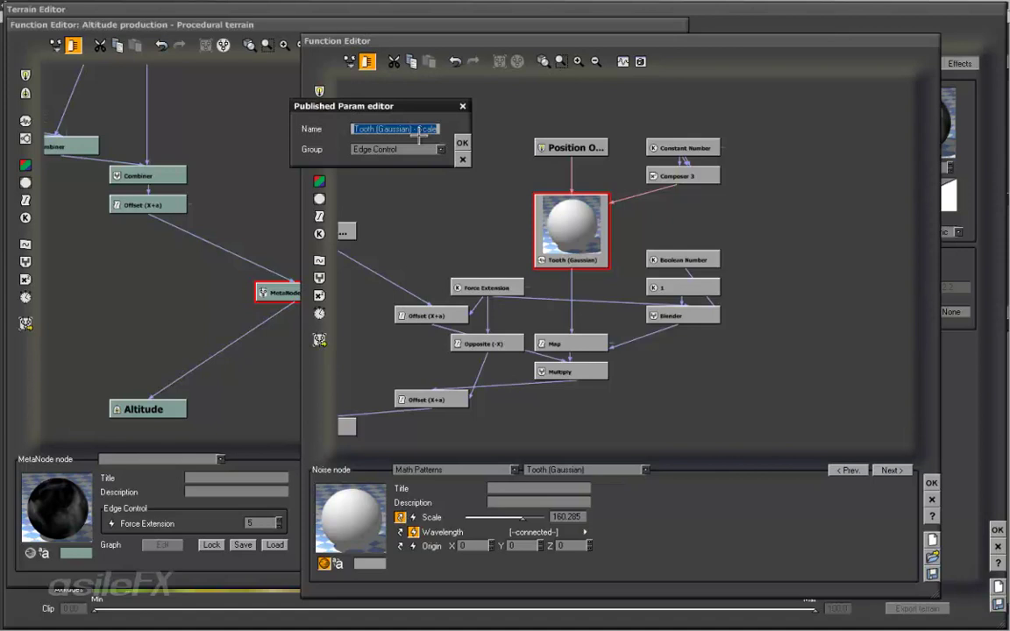
text(E)
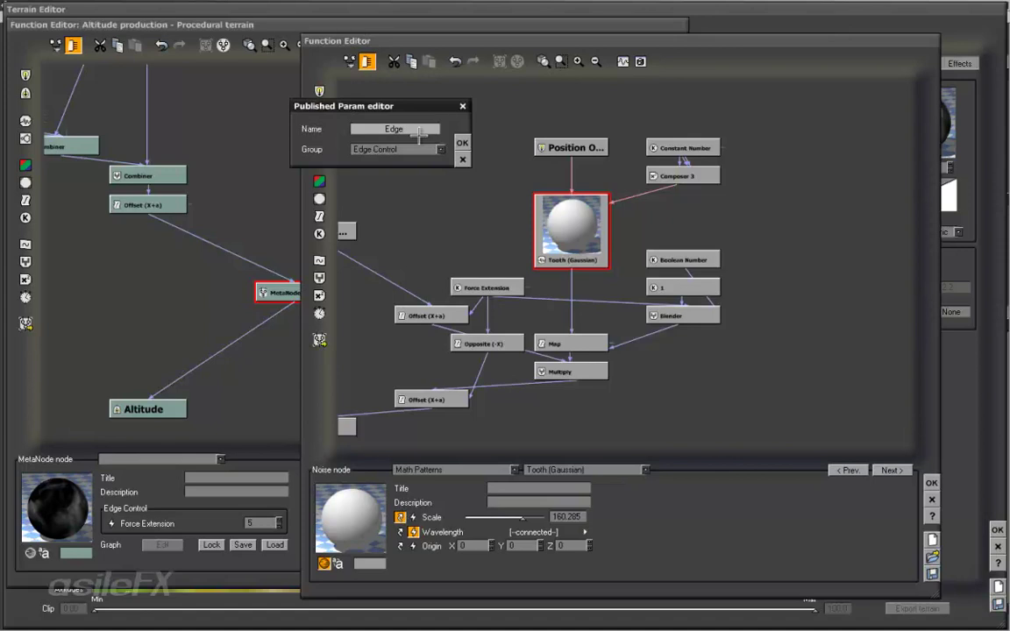
text(dge Radius)
click(462, 142)
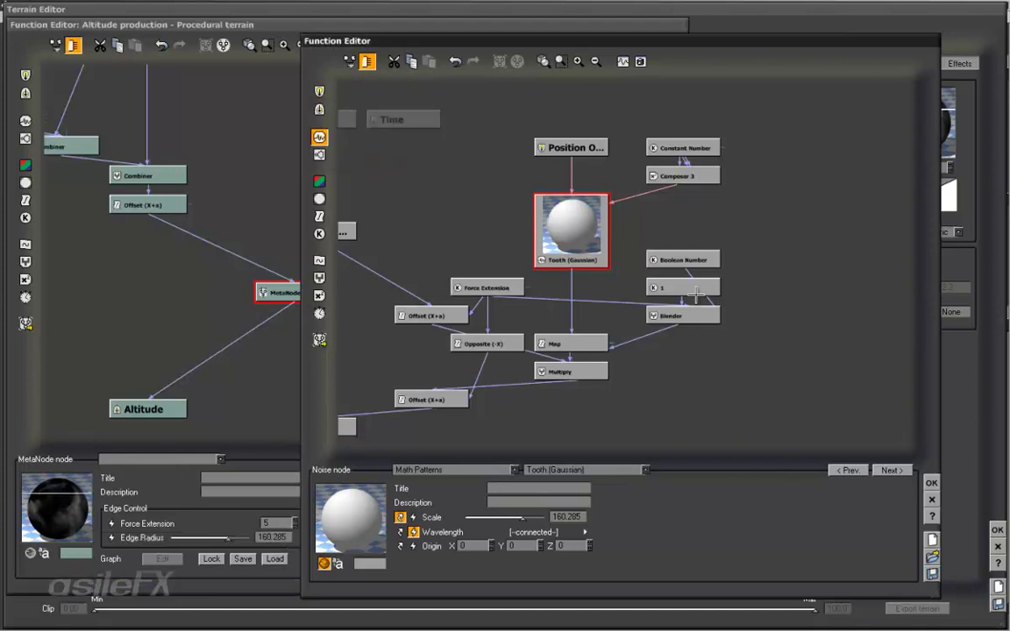
Publish the value of the Constant Number feeding Composer 3 as "Scale" in the Edge Control group.
click(679, 147)
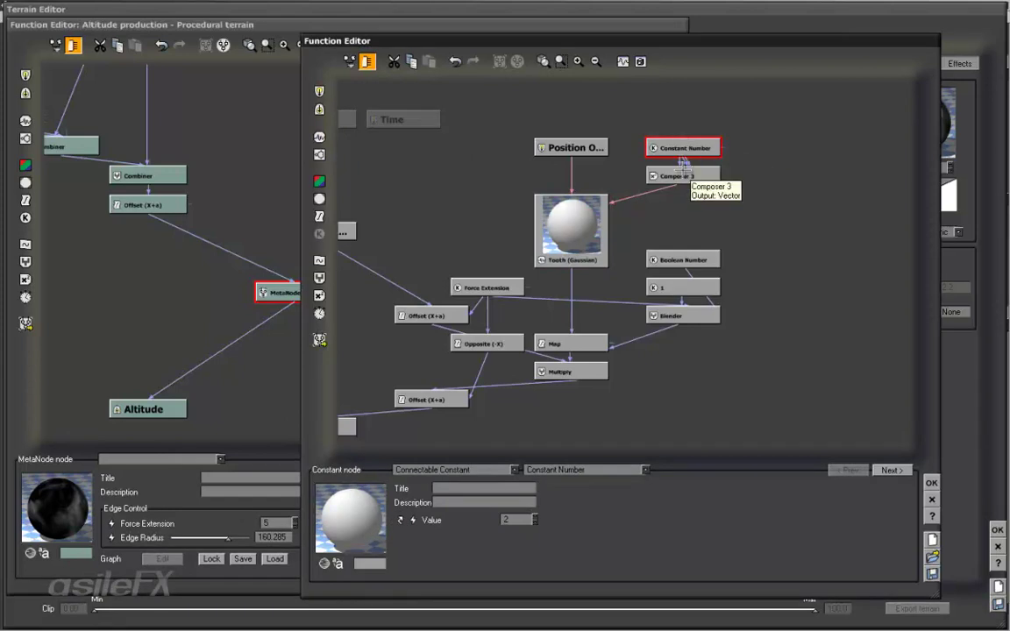
click(400, 523)
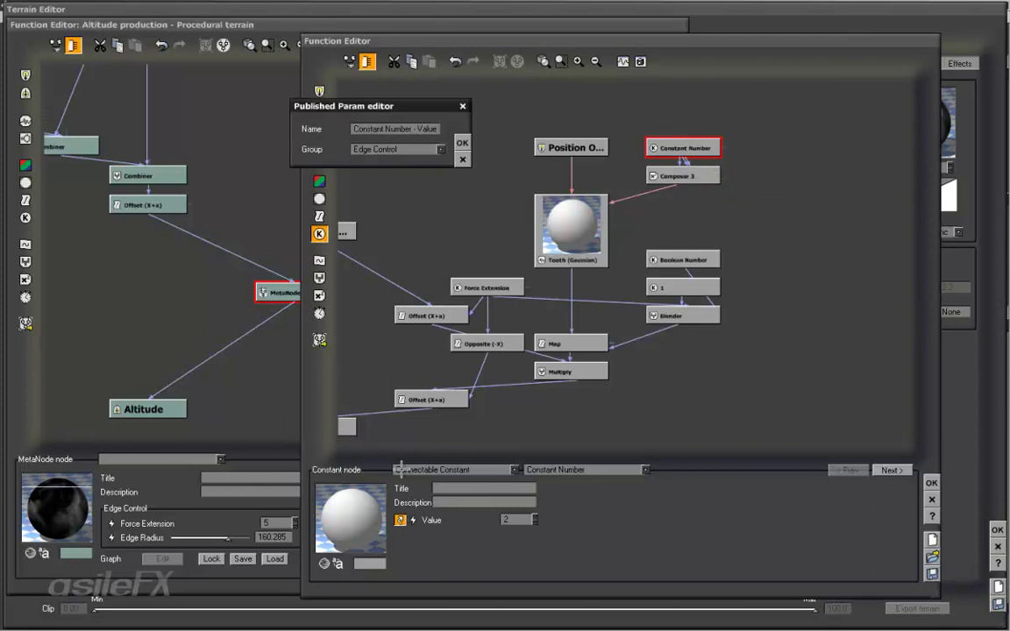
text(Scale)
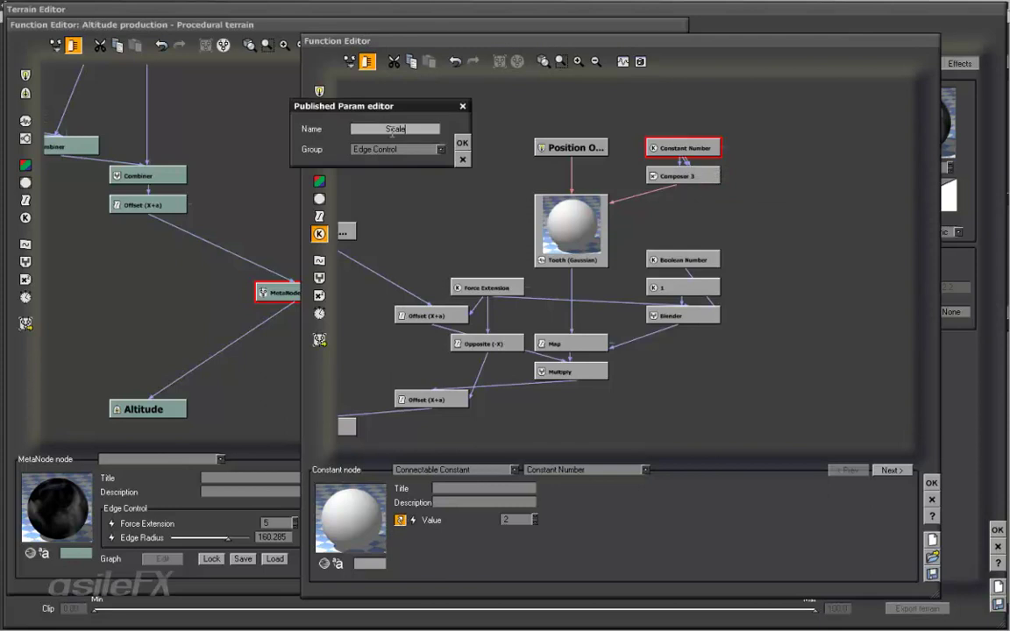
click(462, 143)
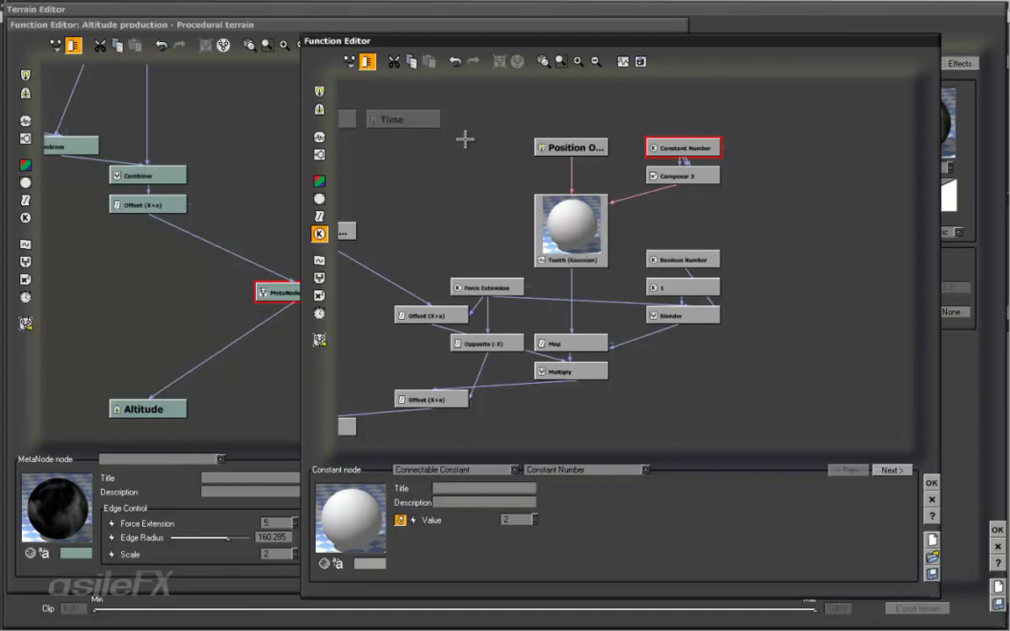
Move the Boolean Number node further right, clear of the constant 1 node, and view the Blender and Map node settings.
drag(717, 361, 757, 335)
click(761, 222)
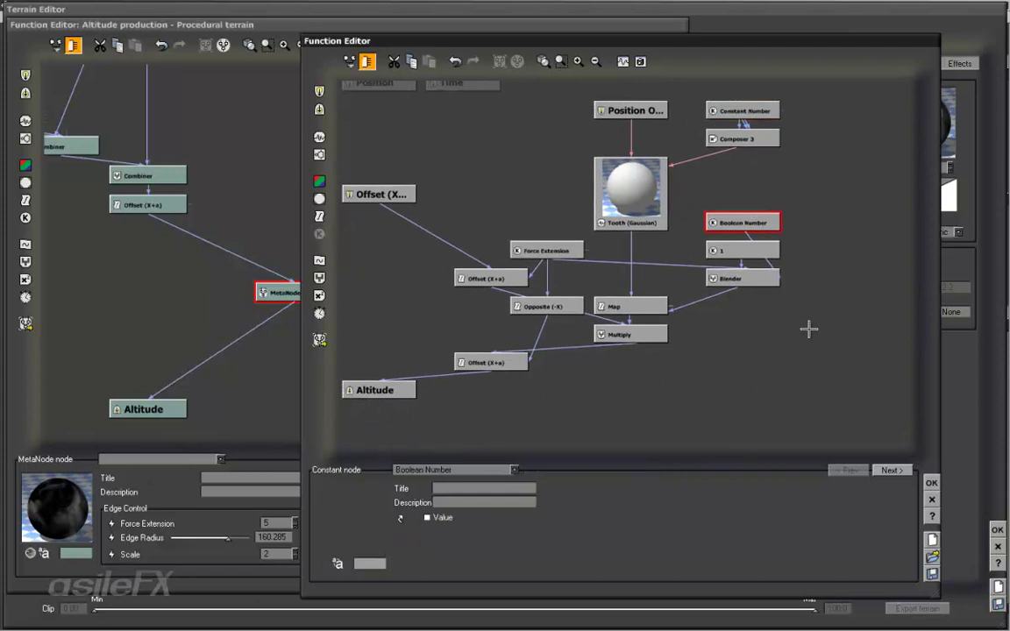
drag(737, 223, 793, 222)
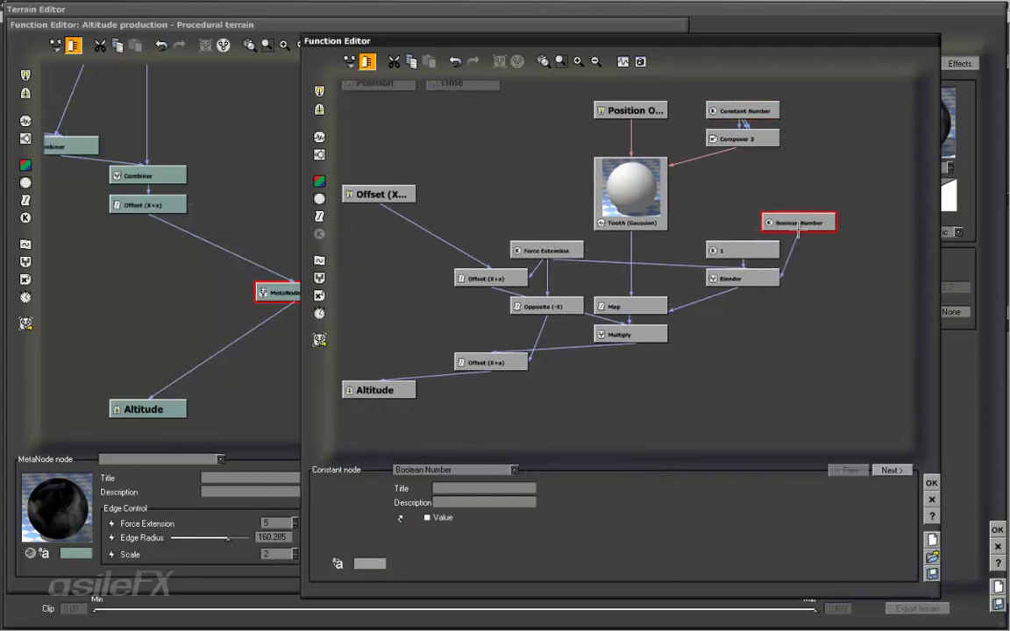
click(745, 278)
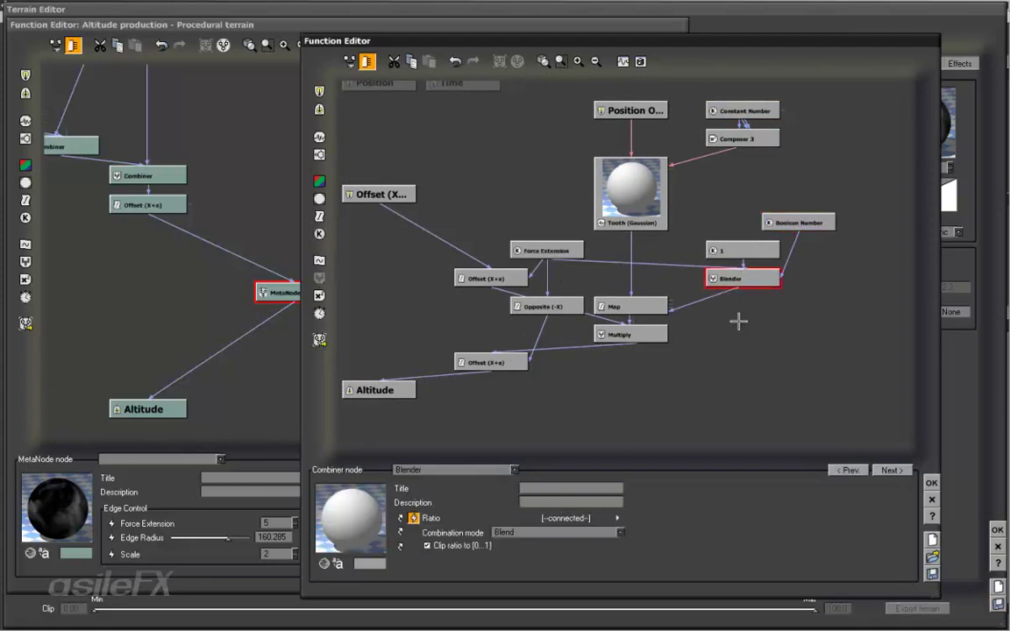
click(741, 320)
click(618, 306)
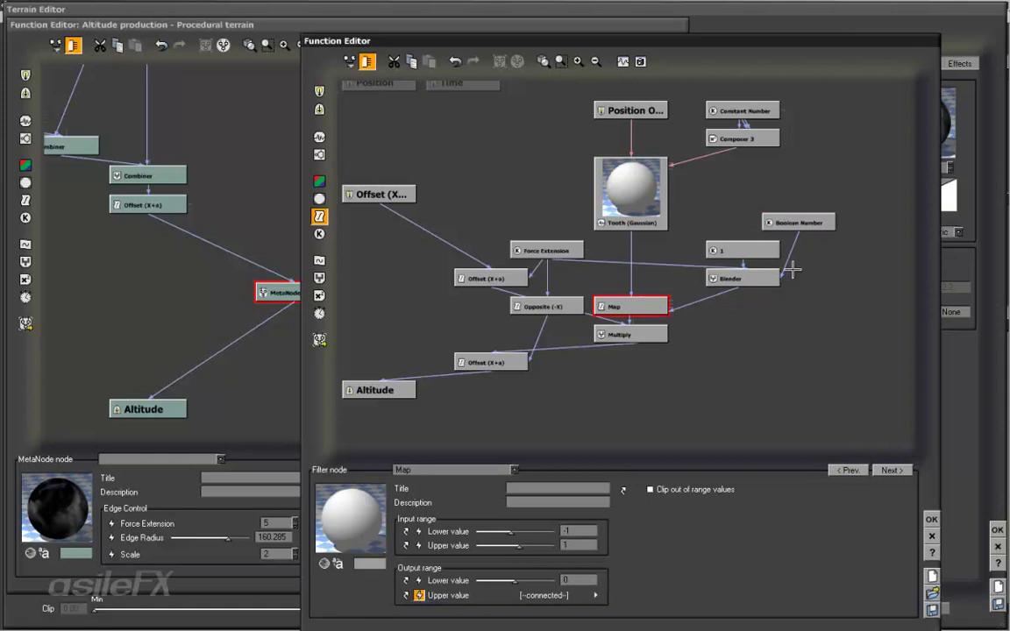
Publish the Boolean Number's value as "Use extension as height" in the Edge Control group.
click(795, 224)
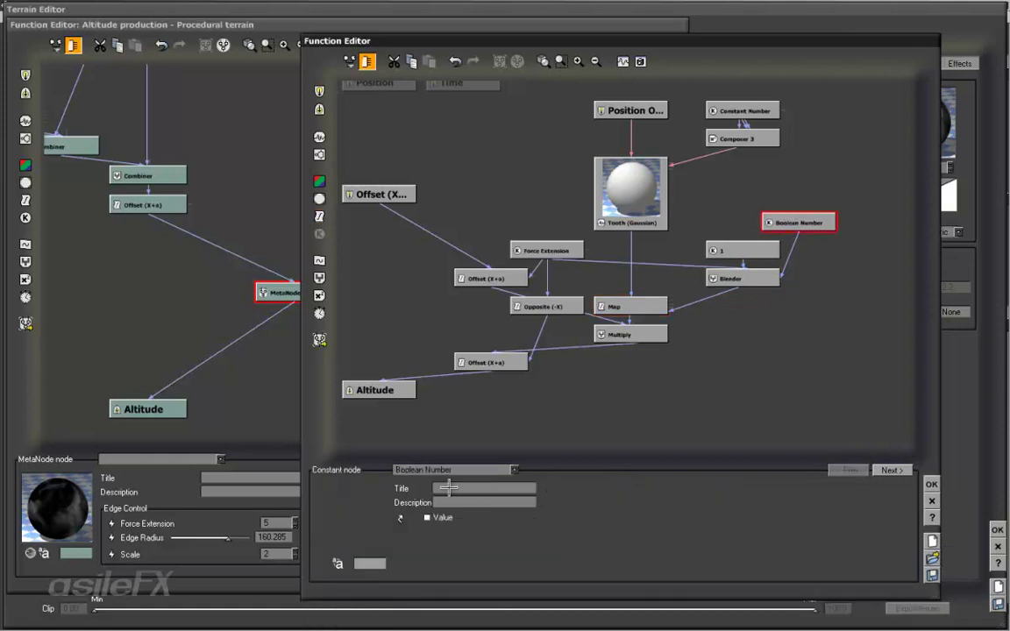
click(399, 518)
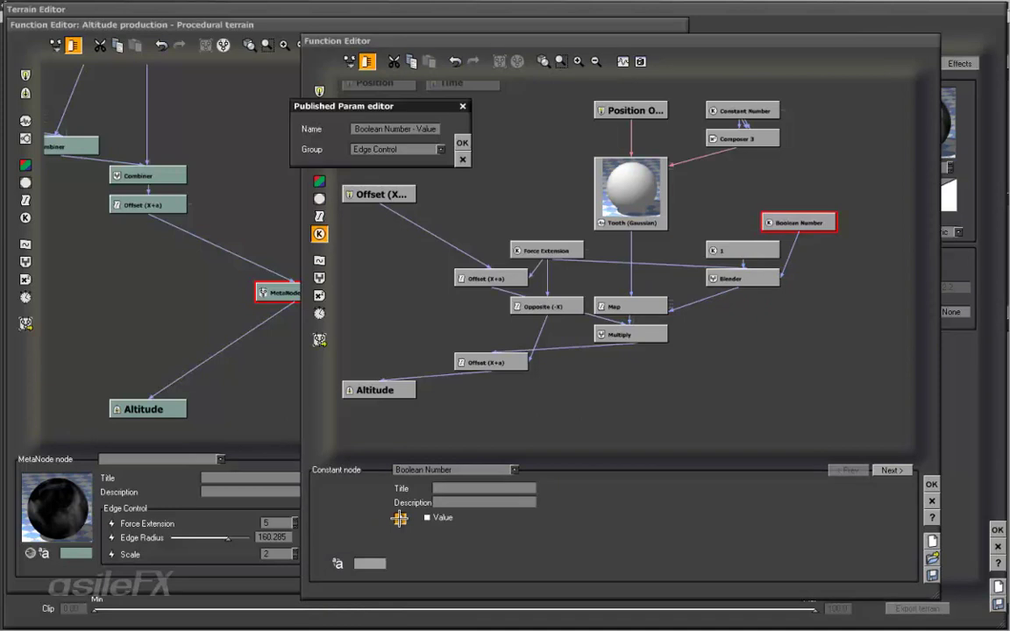
click(406, 132)
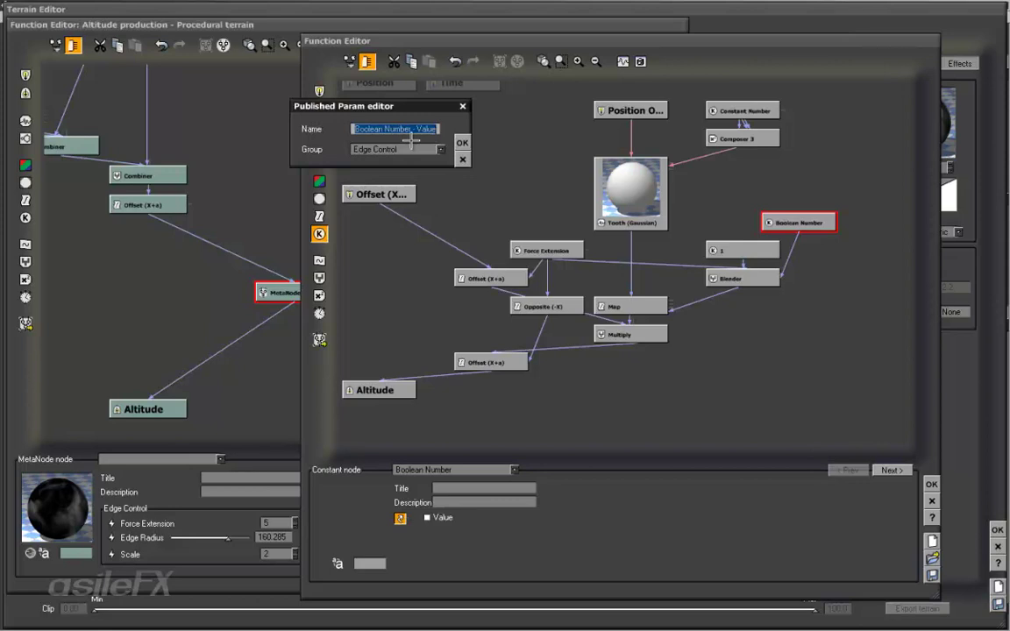
text(Use E)
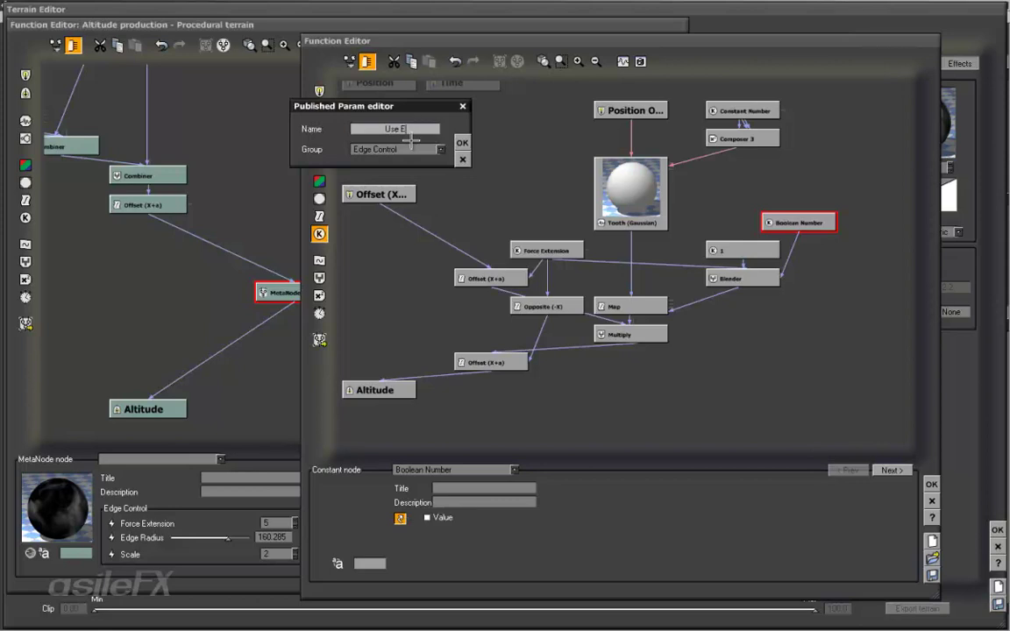
text(xtension as)
Publish the Tooth (Gaussian) noise's origin as "Origin" in a new "Edge Position" group and accept the MetaNode's graph.
right_drag(672, 366, 687, 386)
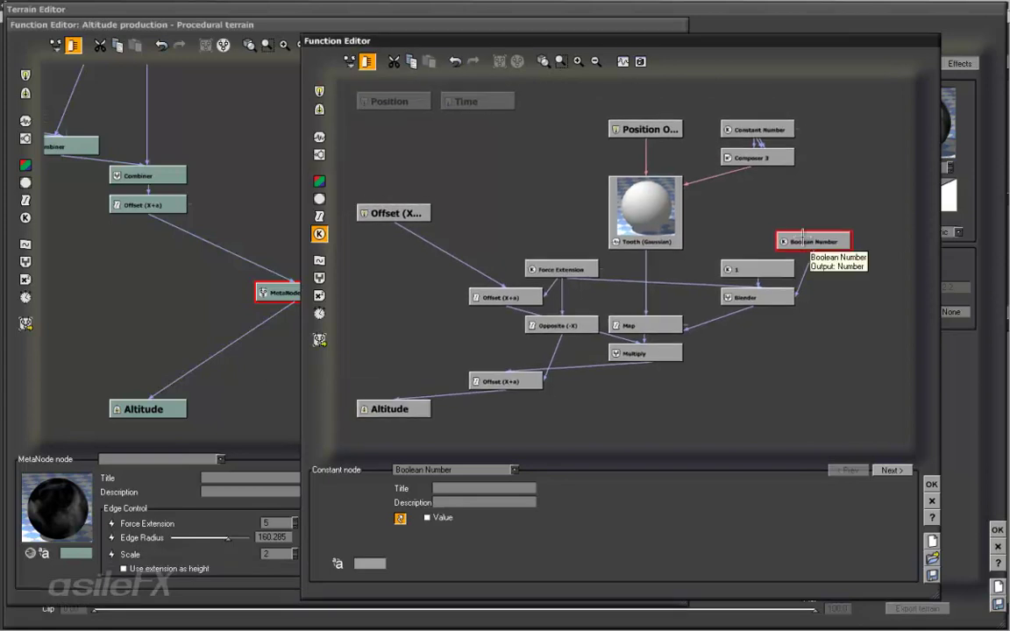
click(642, 232)
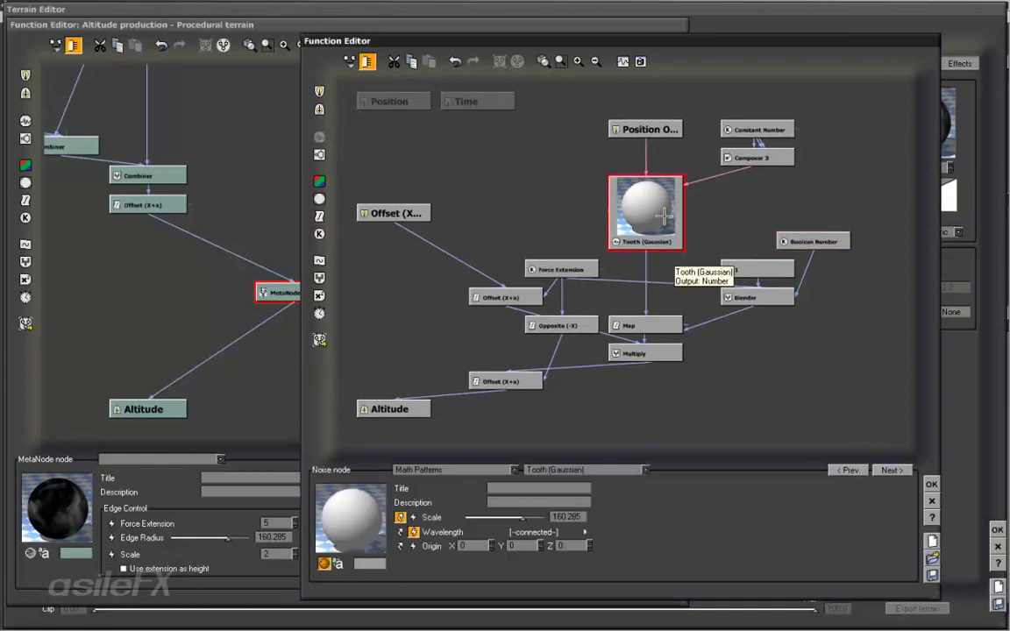
click(399, 547)
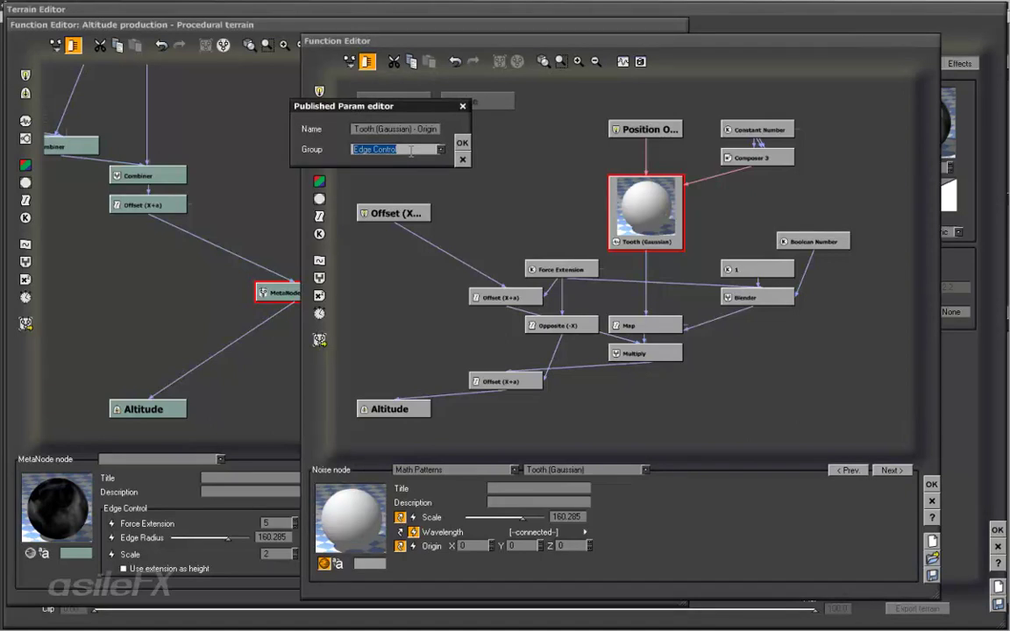
text(E)
click(410, 128)
drag(423, 129, 232, 126)
text(Edge)
click(462, 145)
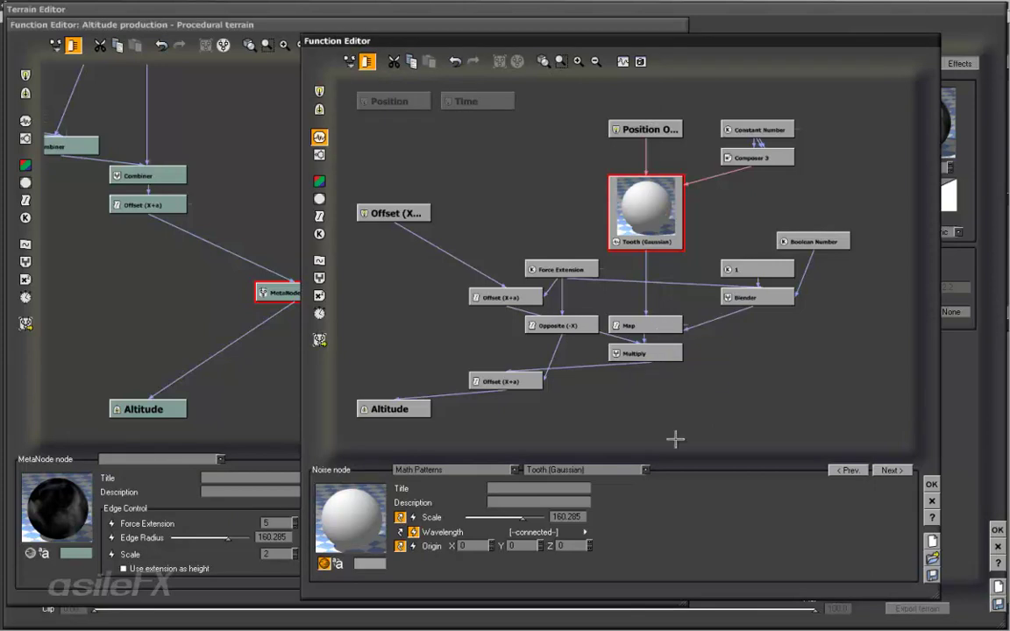
click(931, 484)
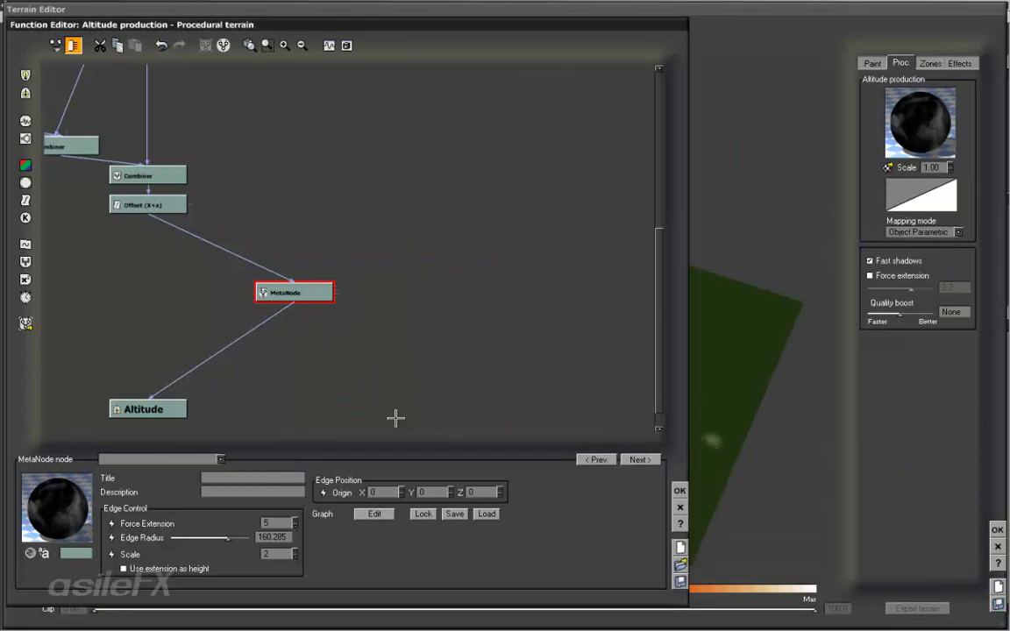
Save the MetaNode as "Zero Edge Function_b" with description "v.1" in the zTraining folder, overwriting the existing file.
click(455, 515)
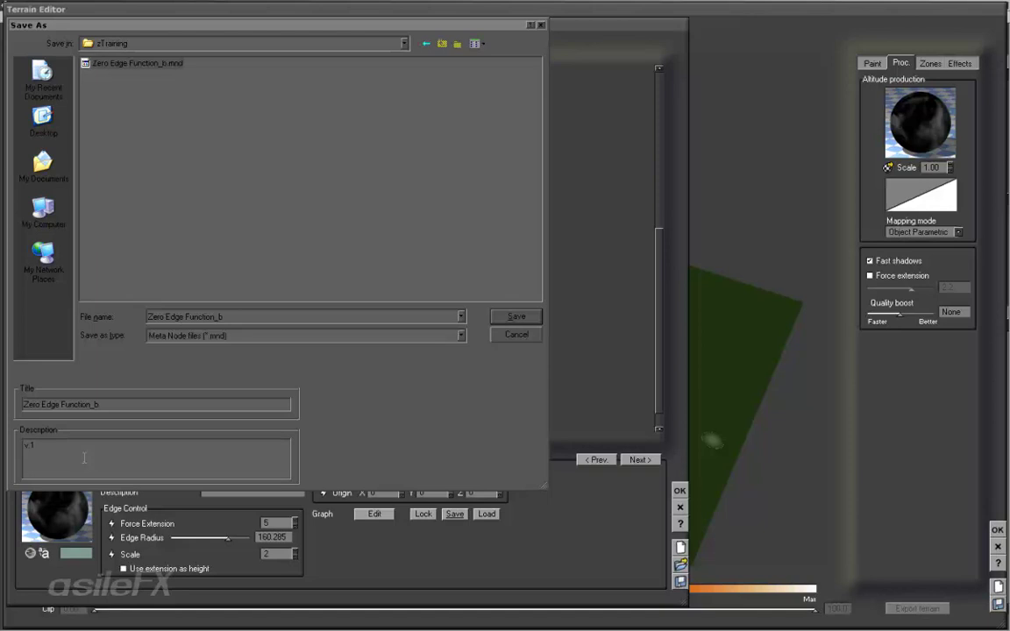
click(517, 317)
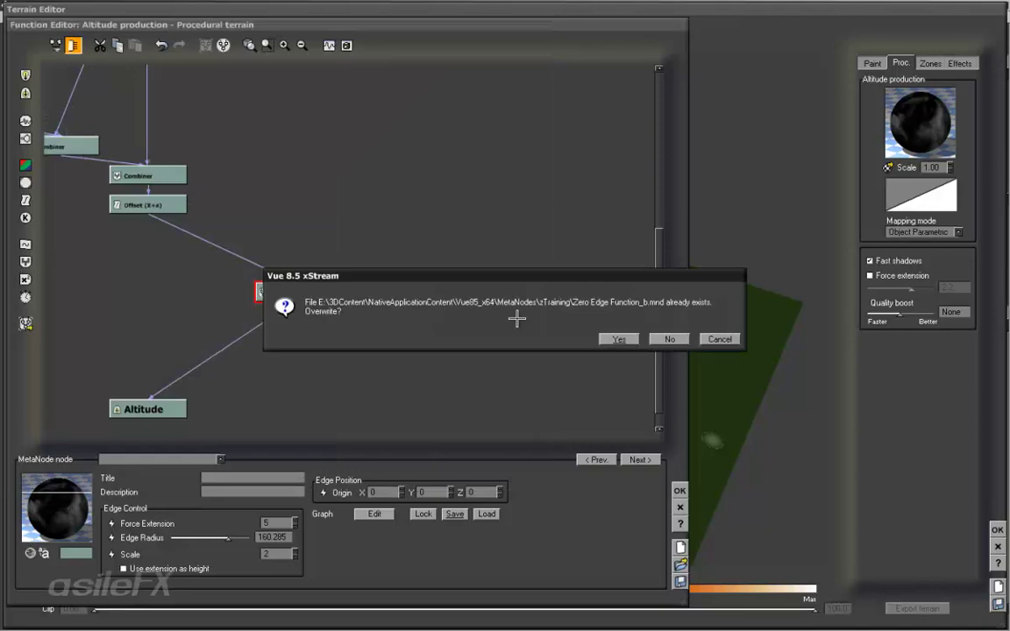
click(605, 341)
Preview the terrain in the Function Output Observer with the MetaNode's Force Extension set to 1 and Edge Radius to 245.441.
drag(484, 394, 541, 367)
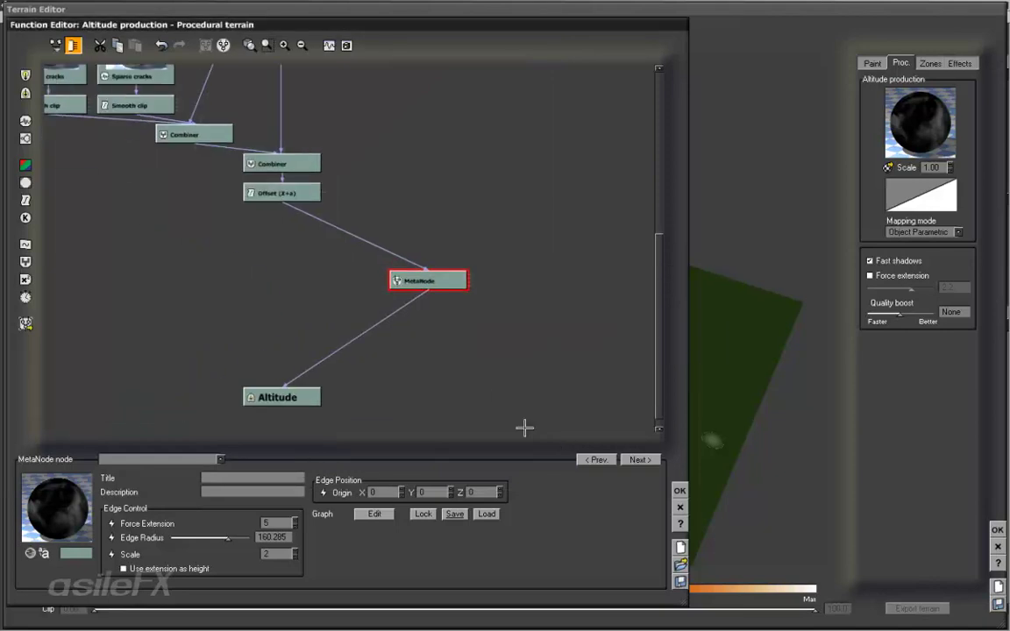
drag(493, 363, 499, 363)
click(346, 45)
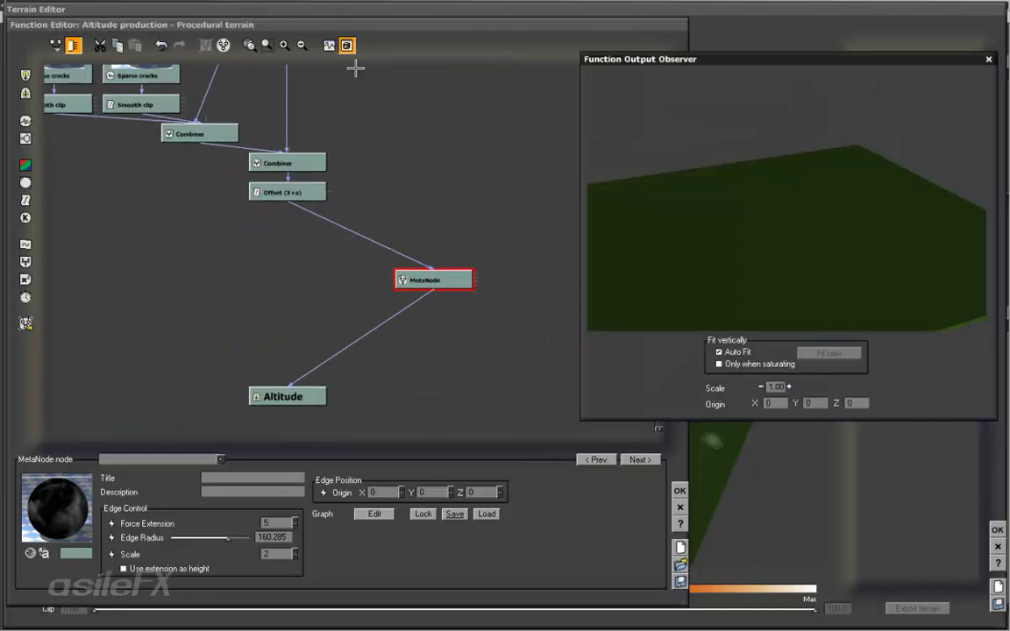
drag(730, 60, 728, 103)
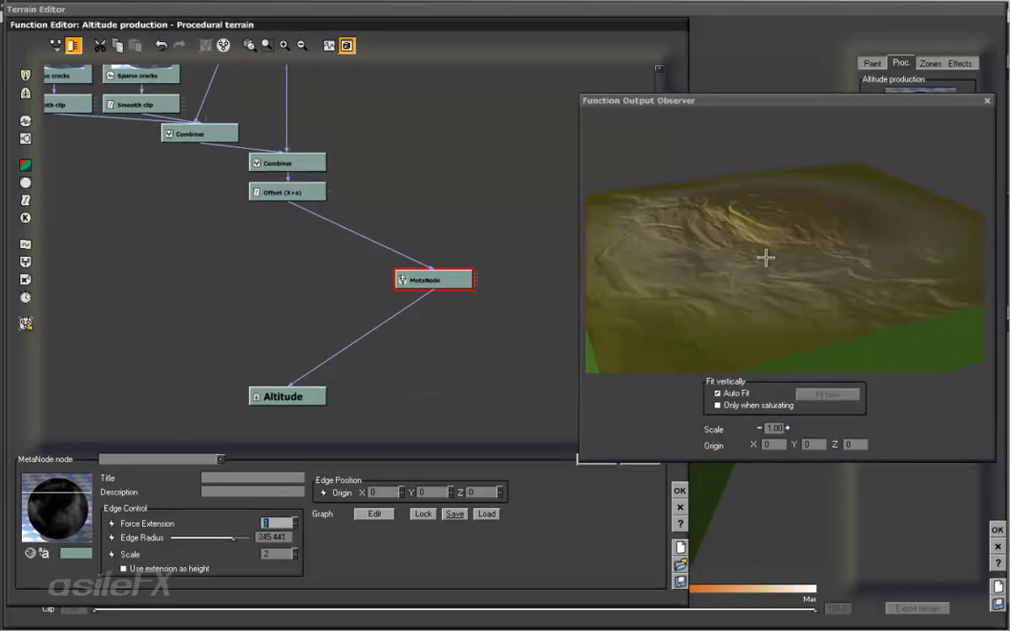
mouse_move(864, 246)
mouse_down()
mouse_move(794, 254)
mouse_move(873, 254)
mouse_up()
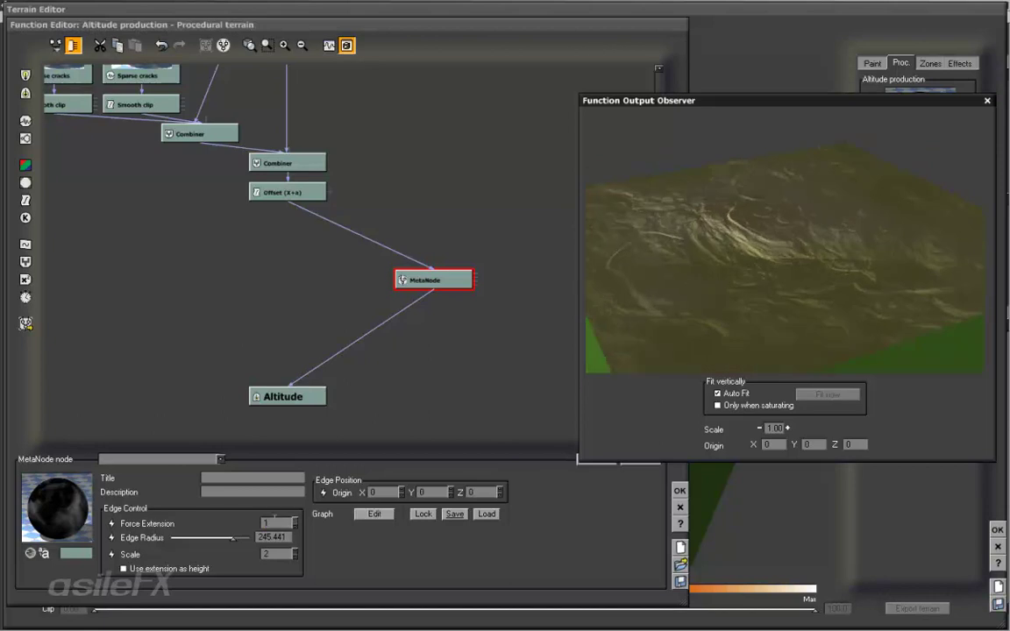
Enable using the extension as height on the MetaNode and set its edge radius to about 160.
click(124, 568)
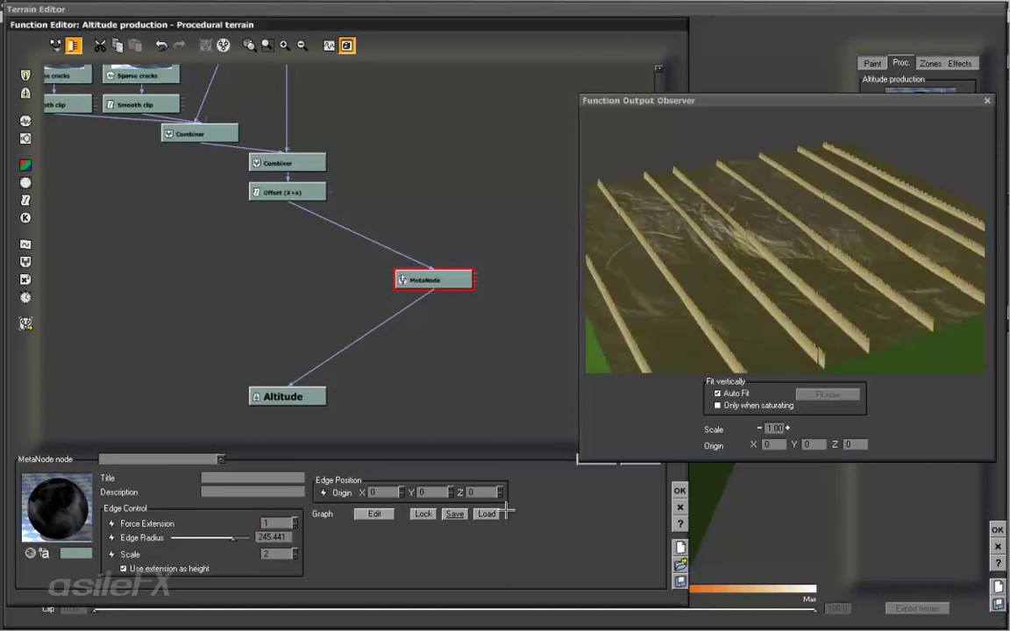
drag(244, 540, 220, 538)
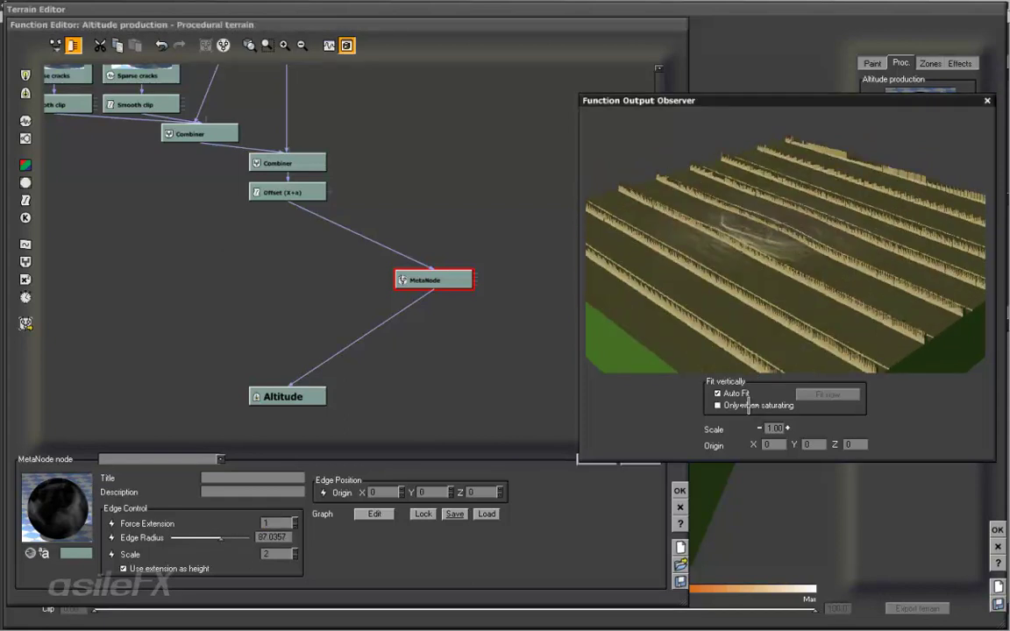
drag(719, 307, 791, 311)
mouse_move(826, 247)
mouse_down()
mouse_move(832, 224)
mouse_move(829, 240)
mouse_up()
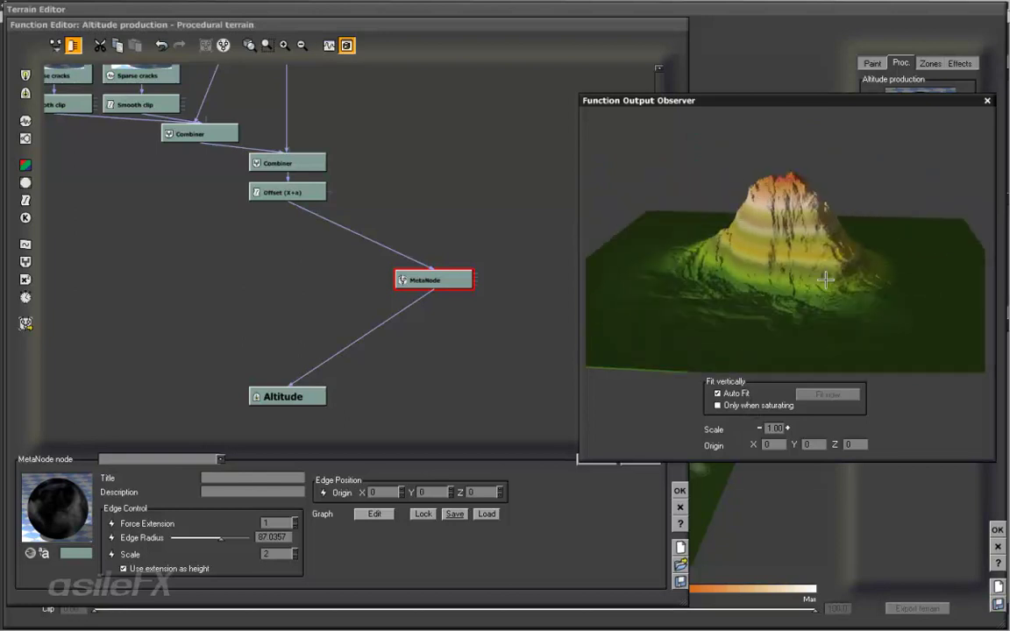
drag(825, 280, 718, 295)
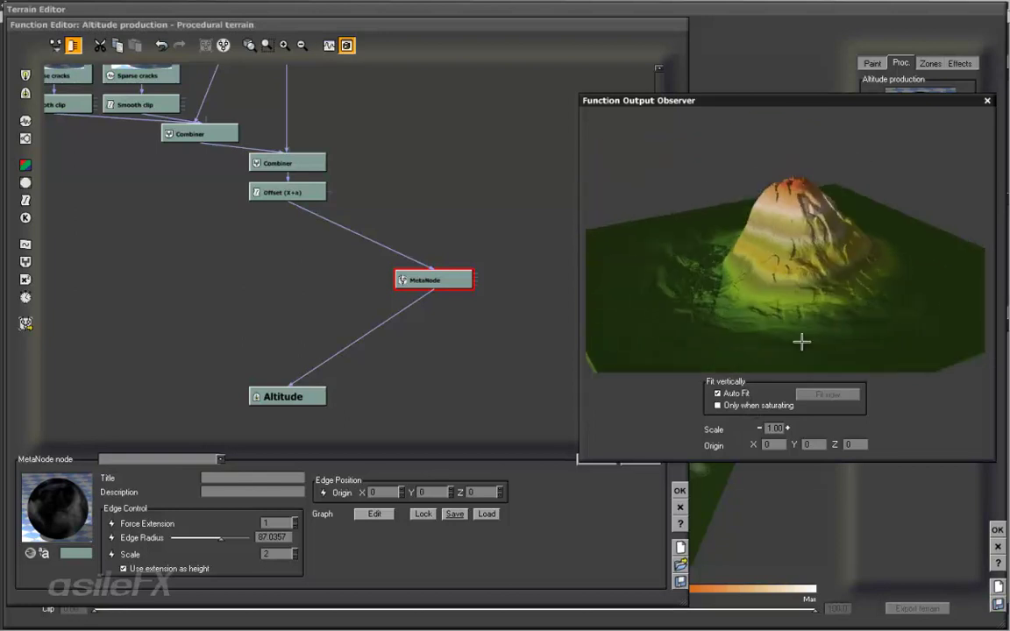
drag(854, 251, 788, 308)
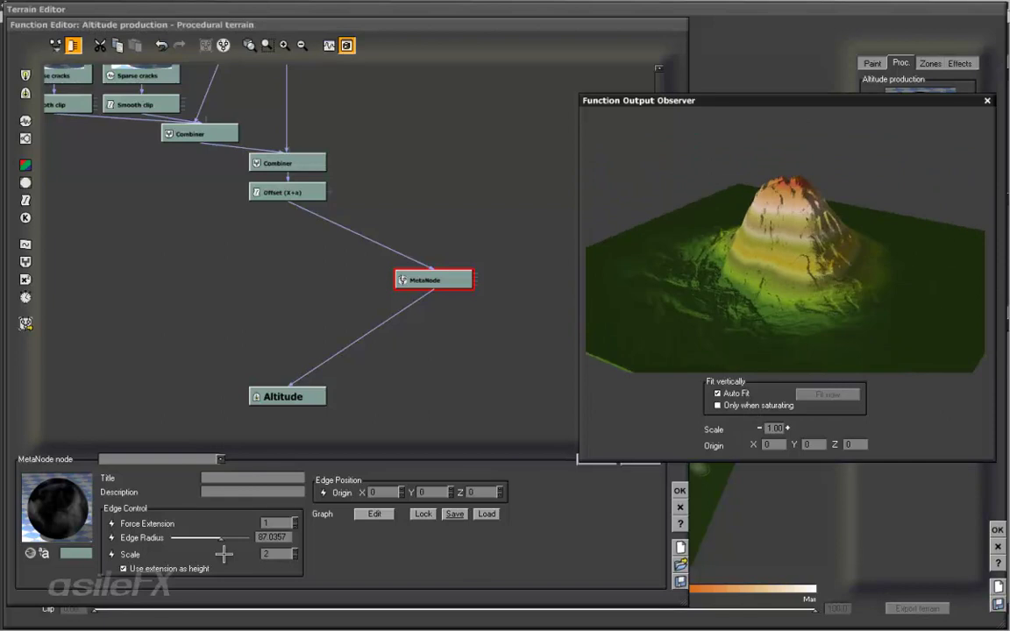
drag(220, 537, 235, 535)
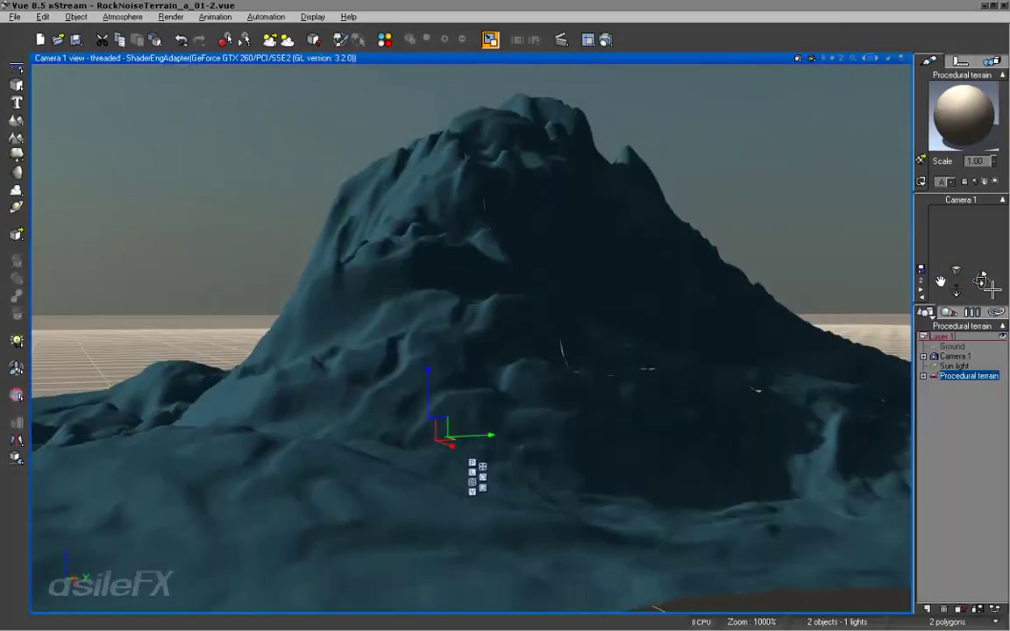
Examine the procedural terrain's slopes, peak and base from several angles and distances in the main camera view.
drag(984, 283, 502, 462)
right_drag(503, 462, 388, 318)
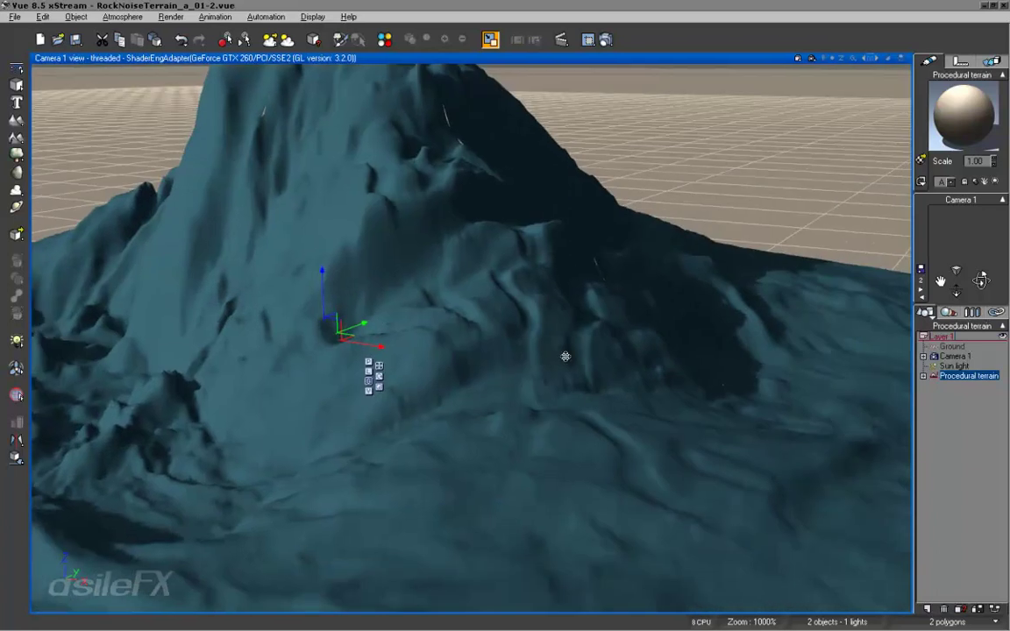
scroll(572, 361, down, 3)
scroll(574, 366, up, 2)
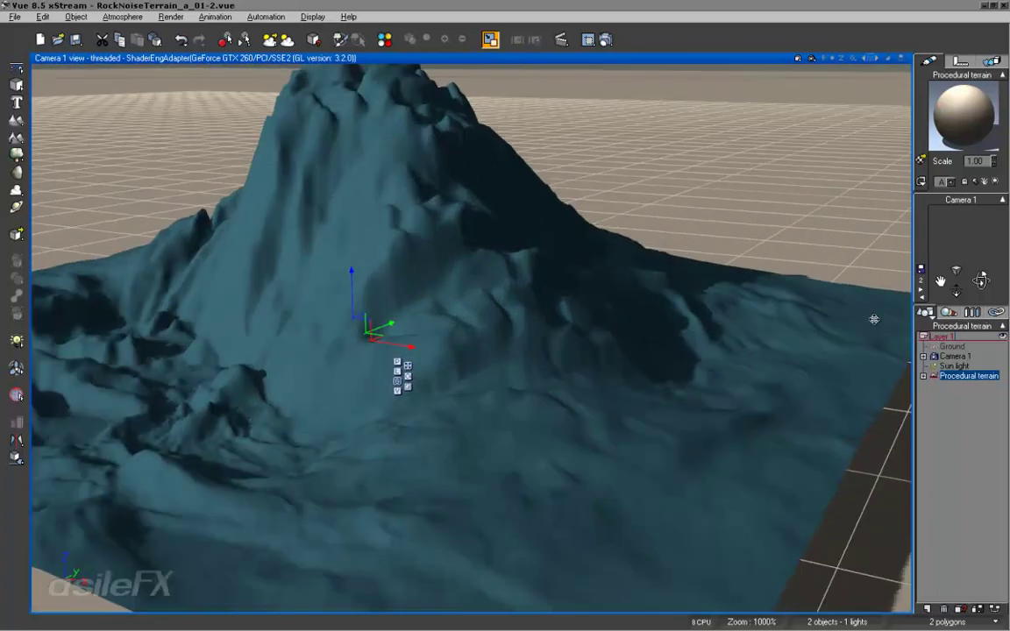
middle_drag(707, 438, 703, 412)
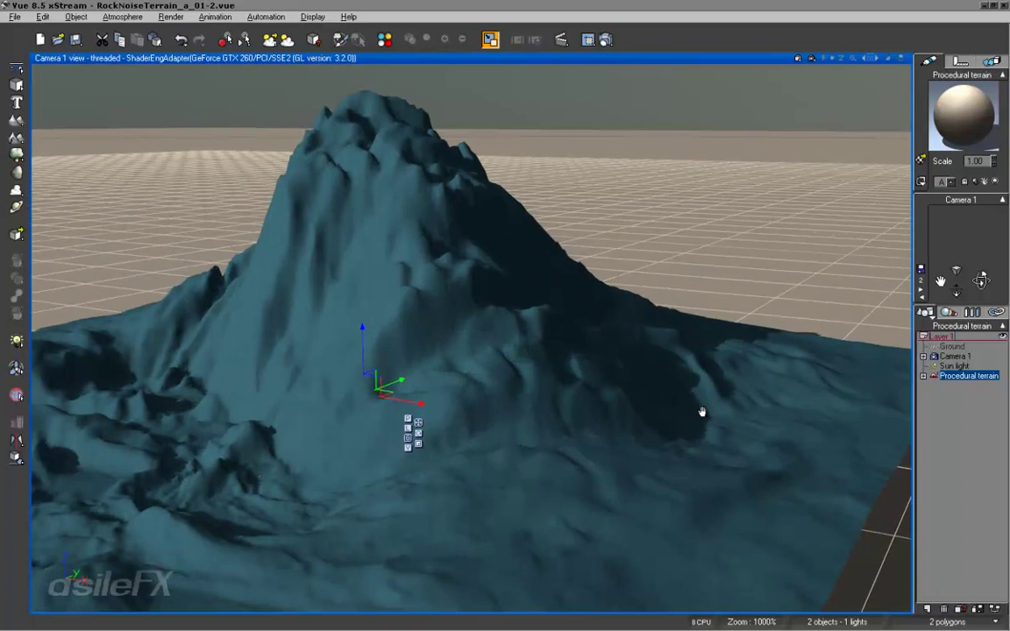
right_drag(702, 412, 630, 449)
middle_drag(634, 447, 623, 372)
scroll(623, 371, up, 2)
right_drag(616, 381, 580, 379)
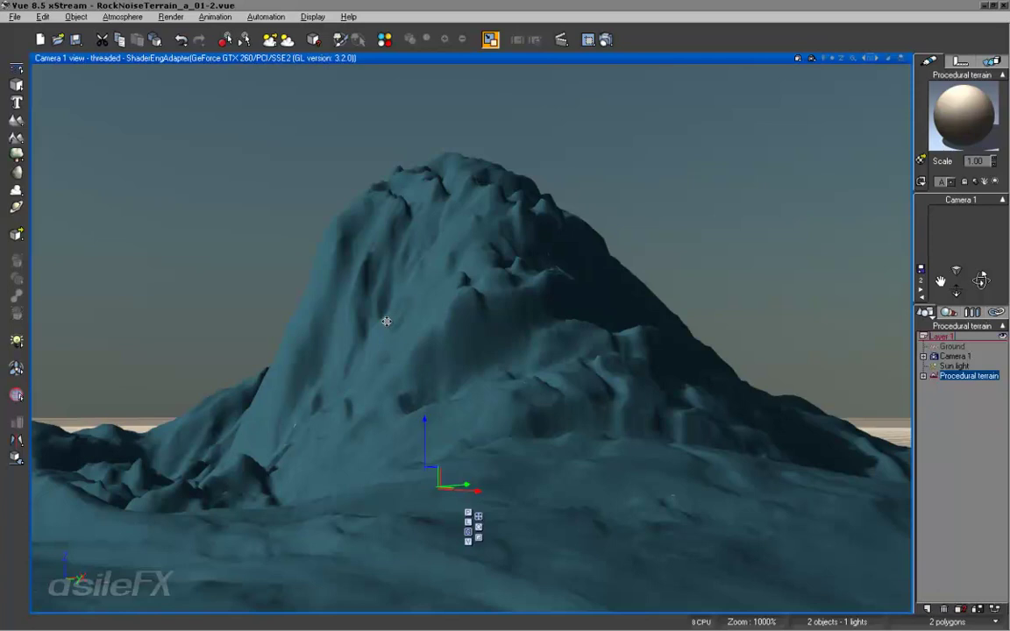
right_drag(543, 406, 551, 307)
middle_drag(604, 328, 593, 383)
right_drag(593, 383, 419, 292)
Open the procedural terrain in the Terrain Editor and turn on Force extension.
double_click(622, 341)
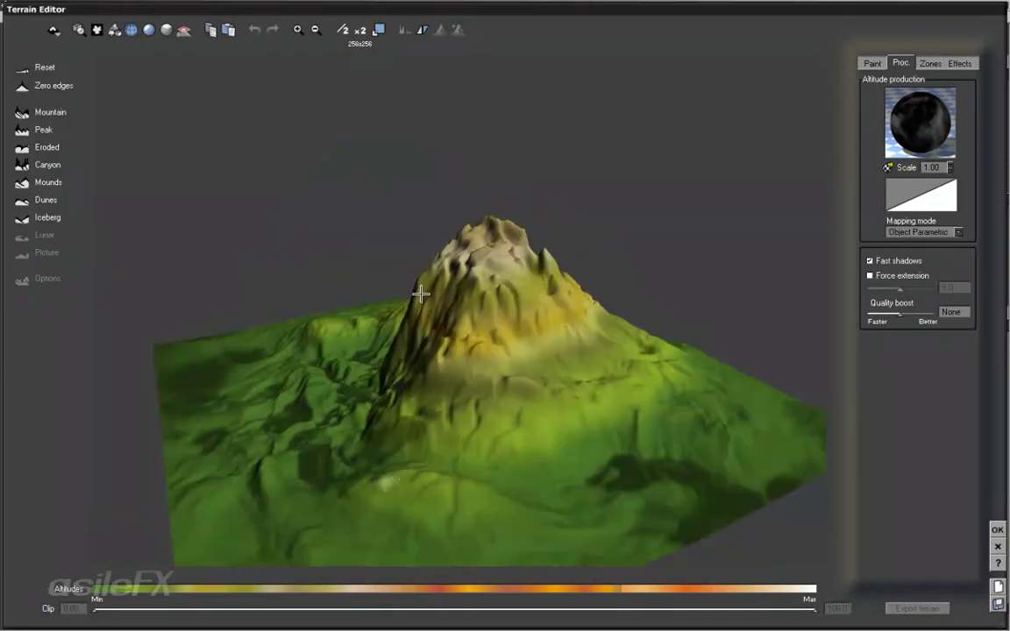
scroll(575, 426, up, 3)
right_drag(571, 429, 585, 385)
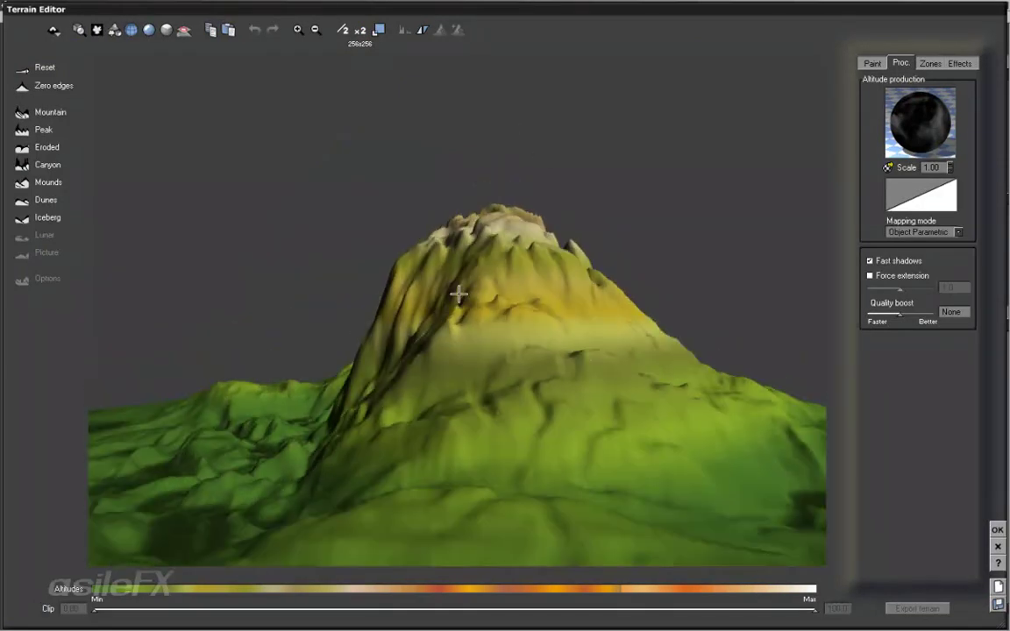
right_drag(377, 434, 731, 448)
scroll(731, 448, down, 3)
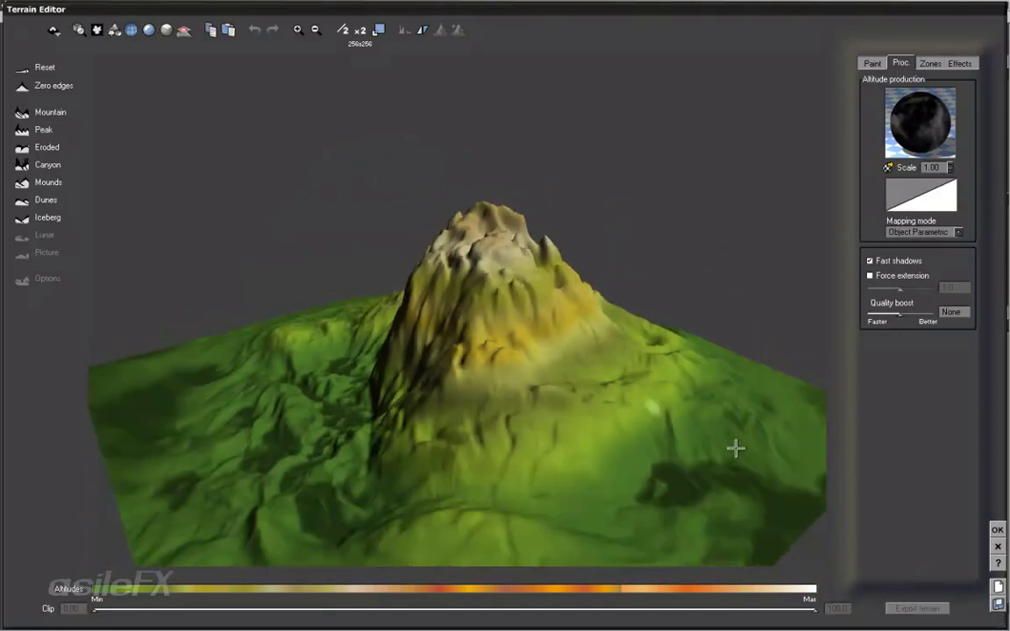
right_drag(521, 321, 605, 306)
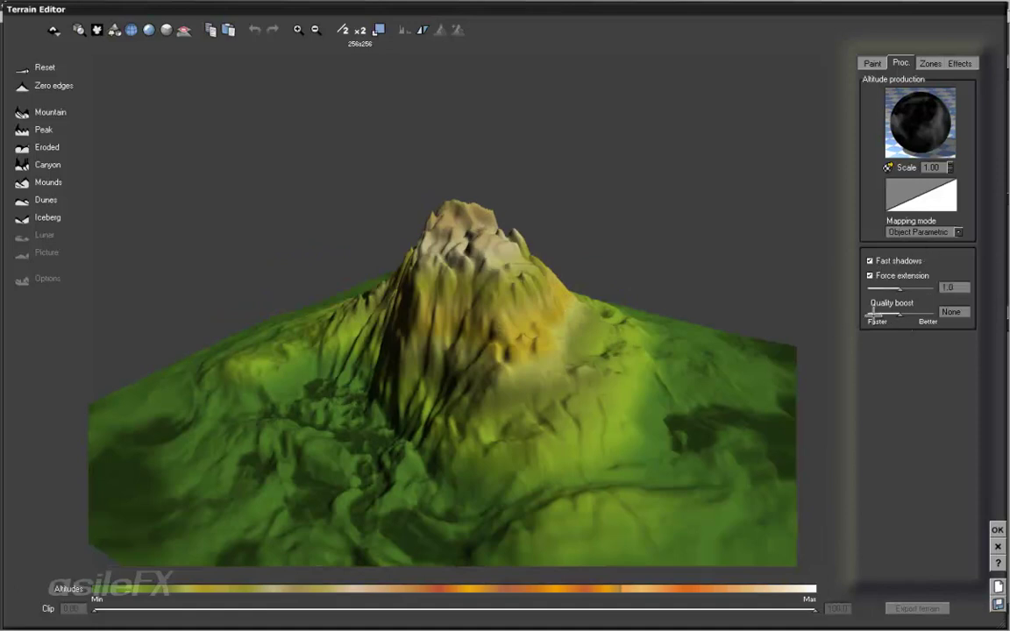
Set the terrain's Force extension value to 1.3 and check the mountain's shape in the preview.
right_drag(584, 496, 695, 535)
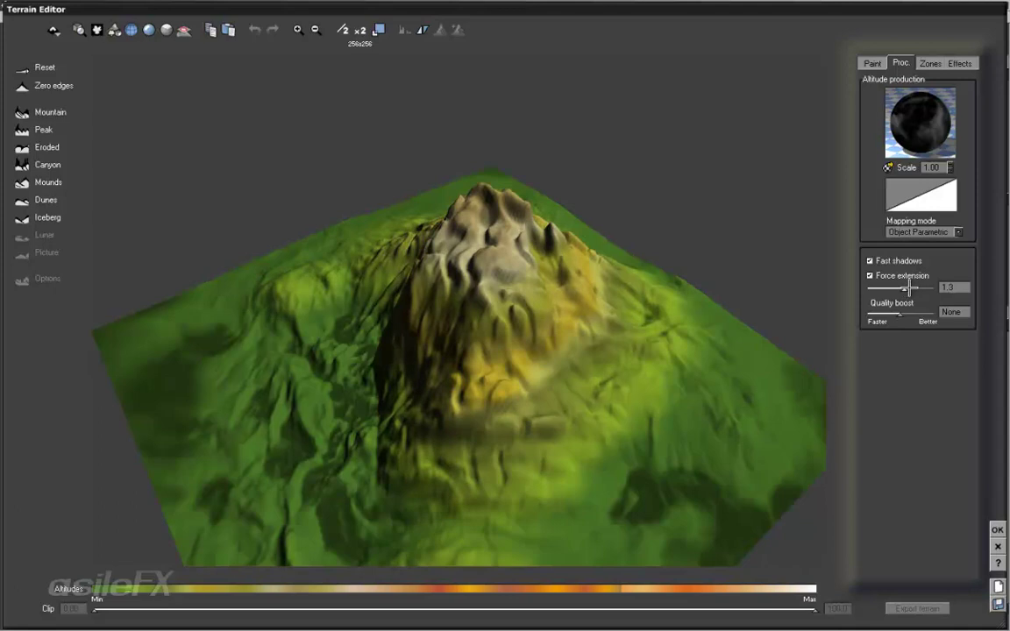
right_drag(528, 424, 557, 387)
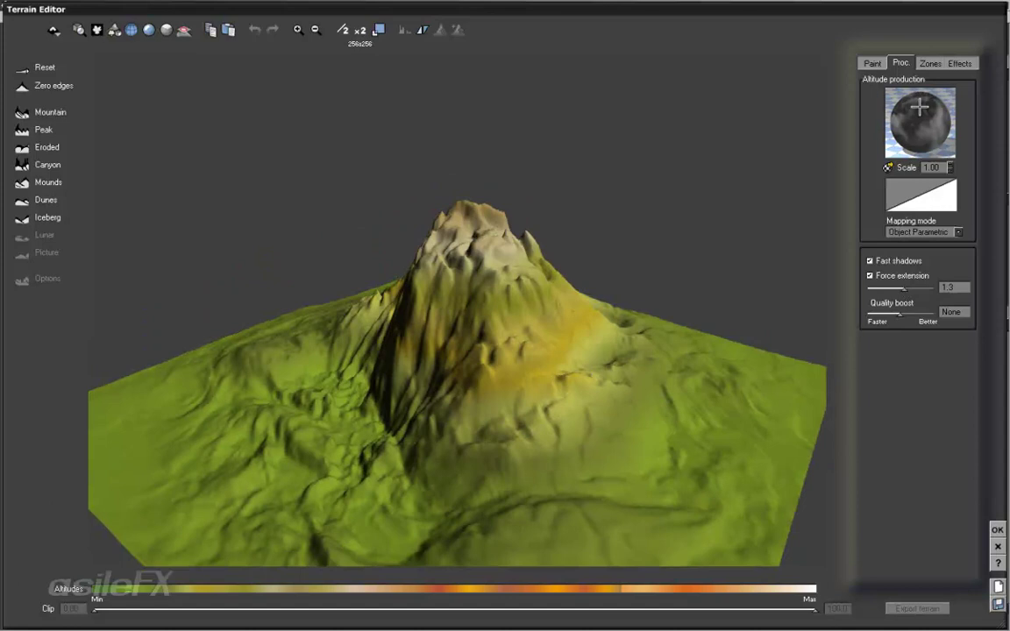
right_drag(345, 321, 393, 337)
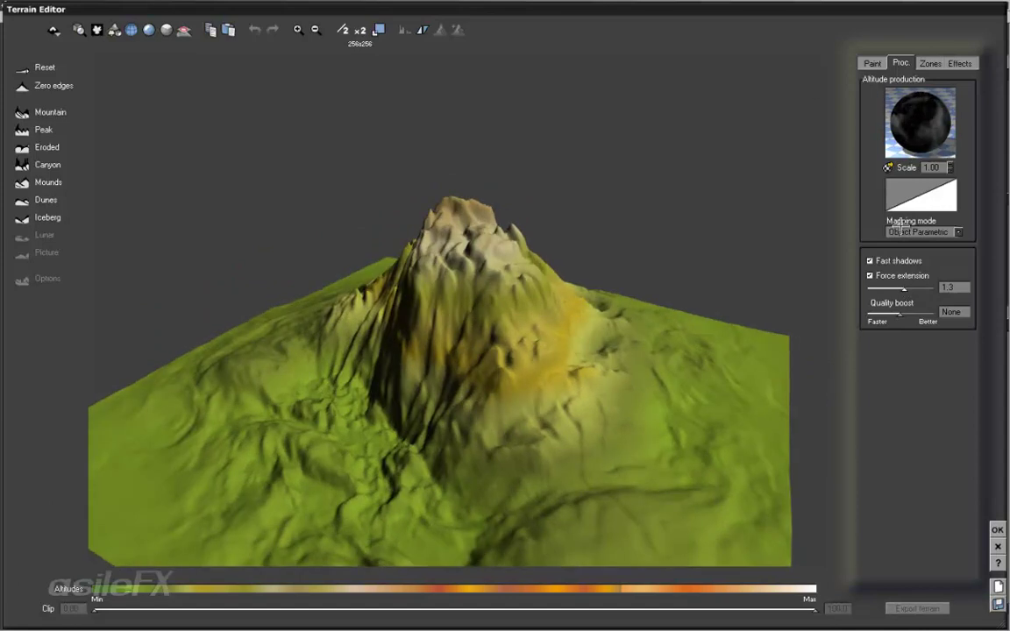
Open the altitude production function graph and align the MetaNode vertically between the Offset and Altitude nodes.
right_click(916, 117)
key(e)
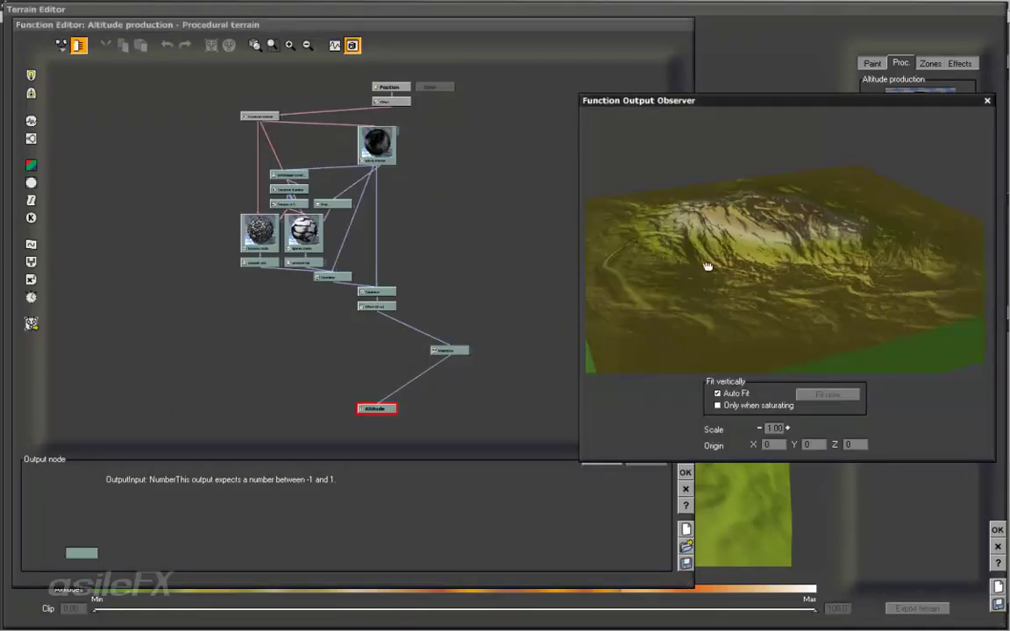
drag(708, 266, 674, 273)
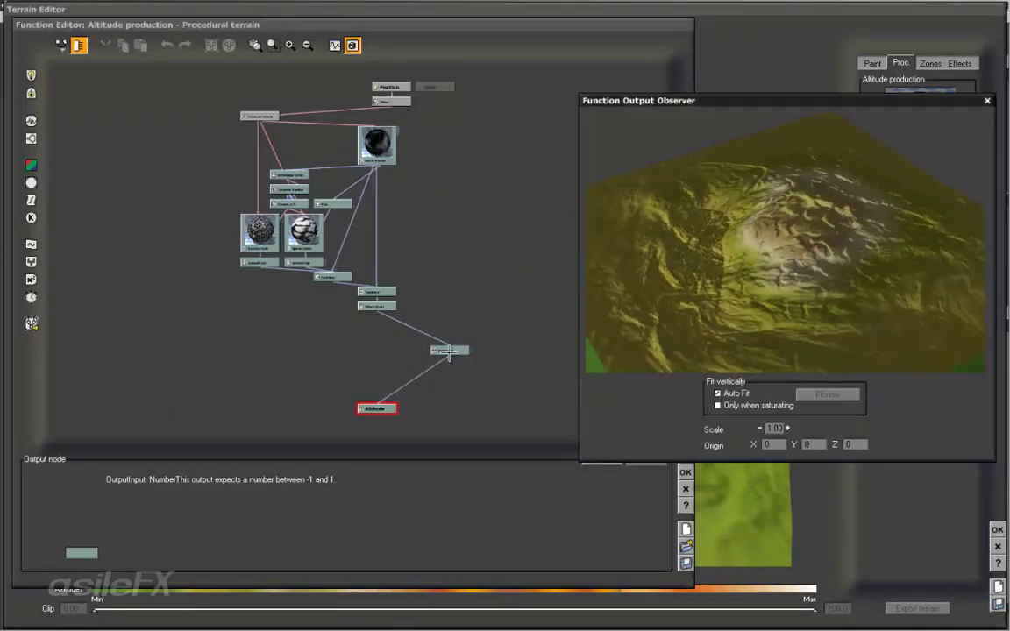
drag(448, 353, 373, 374)
right_drag(471, 339, 353, 227)
click(292, 46)
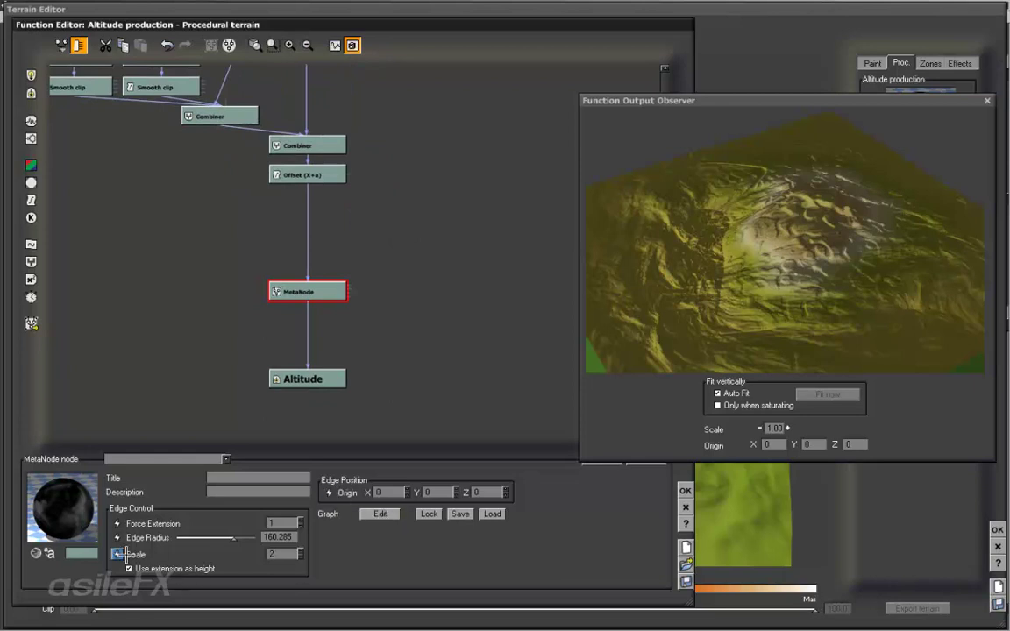
Extract the MetaNode's edge Origin parameter and turn the resulting constant into an Advanced Turbulence node.
right_drag(441, 219, 420, 292)
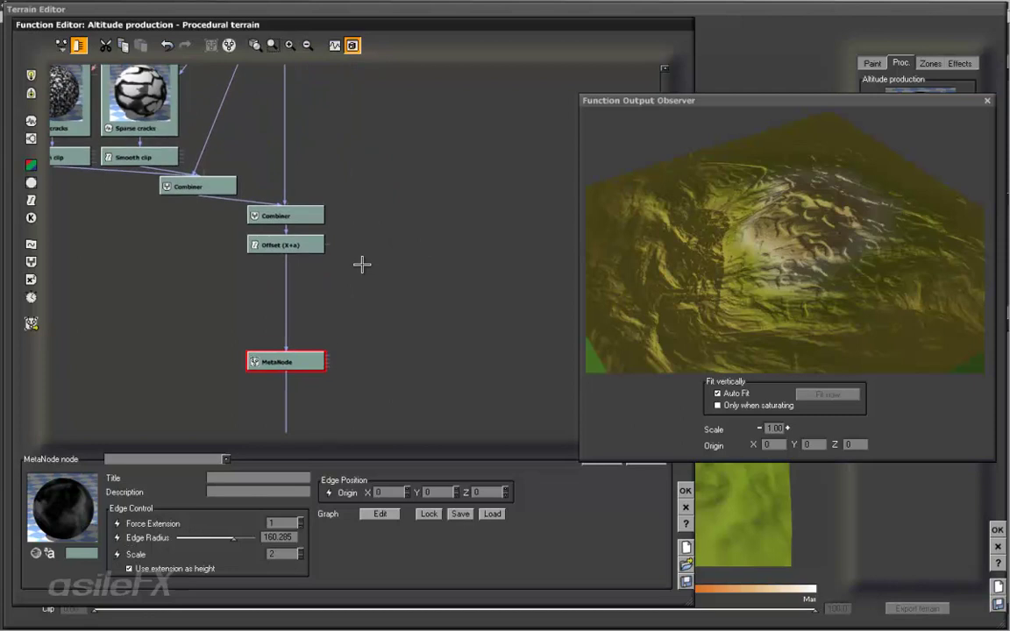
drag(376, 256, 404, 280)
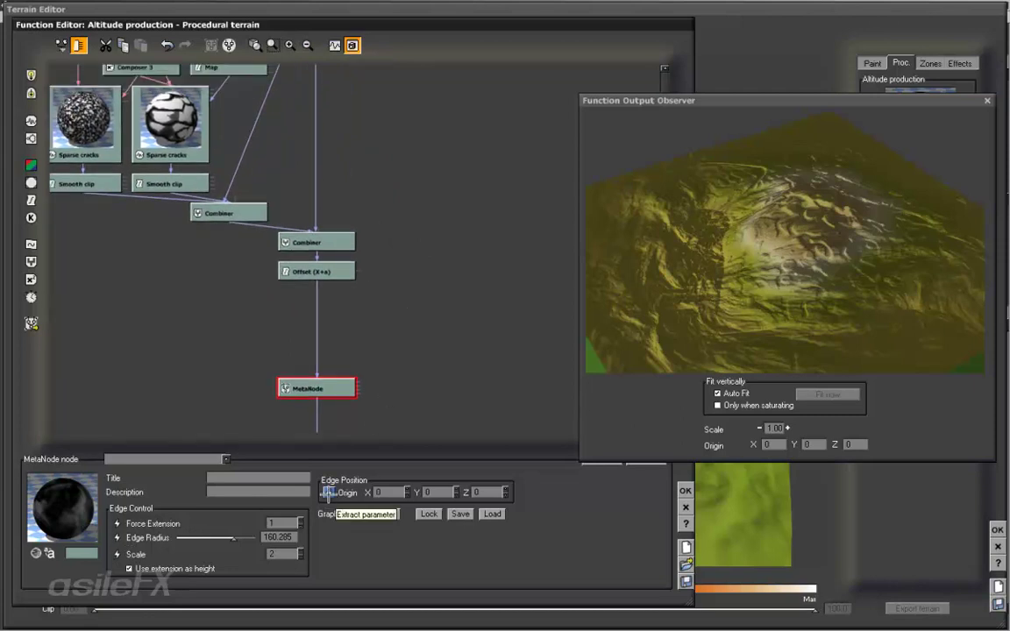
click(328, 493)
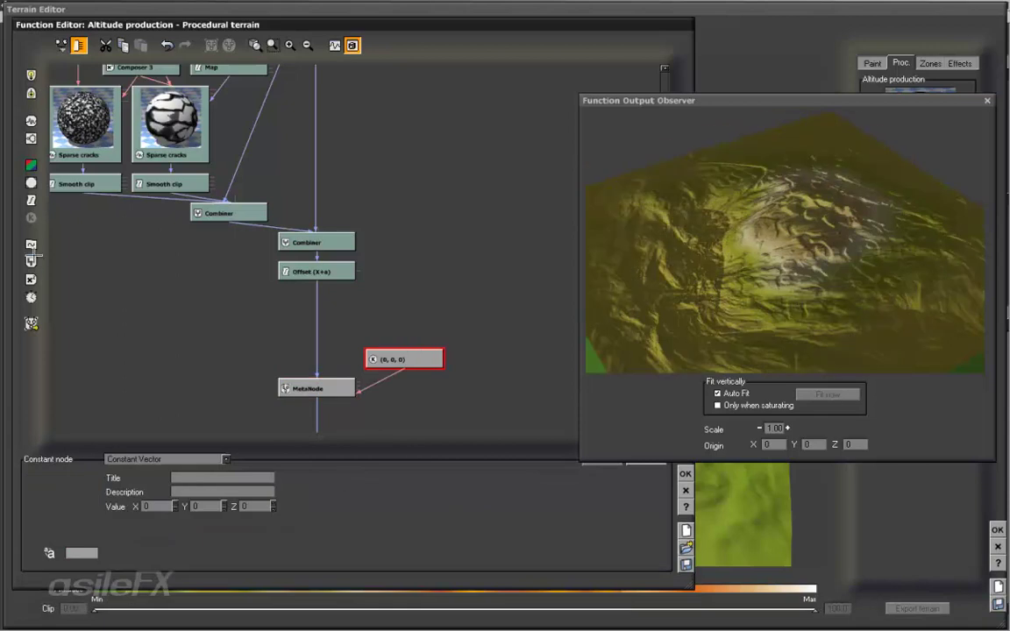
click(30, 245)
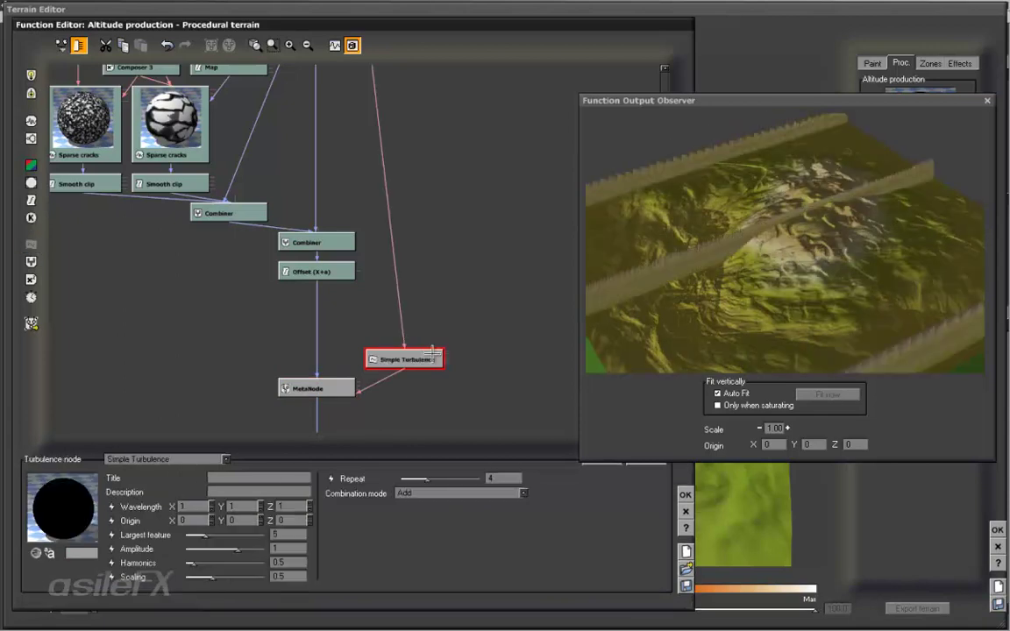
drag(686, 345, 807, 219)
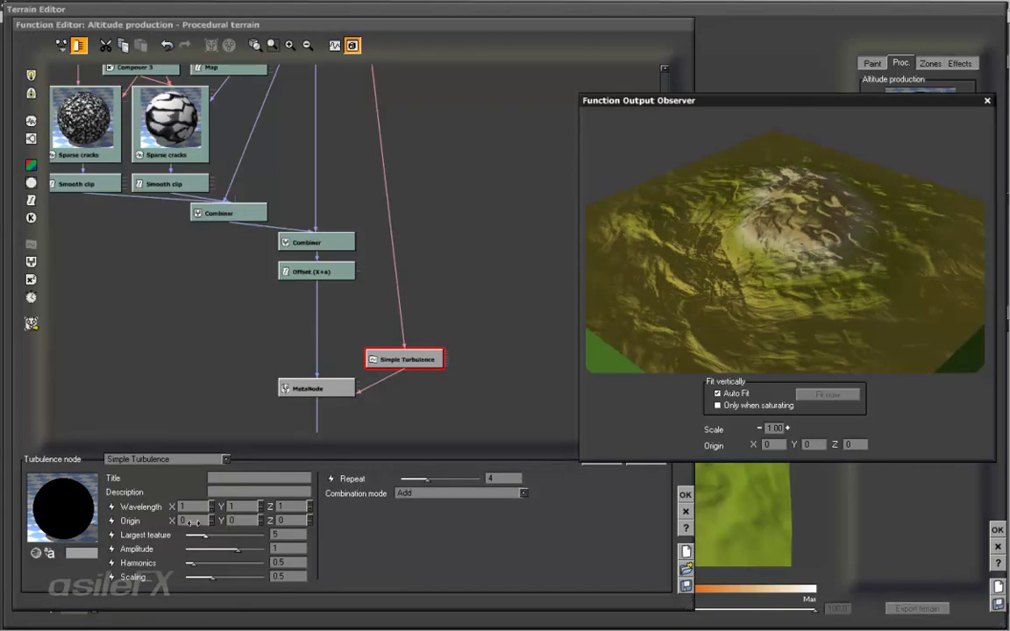
click(174, 460)
click(140, 498)
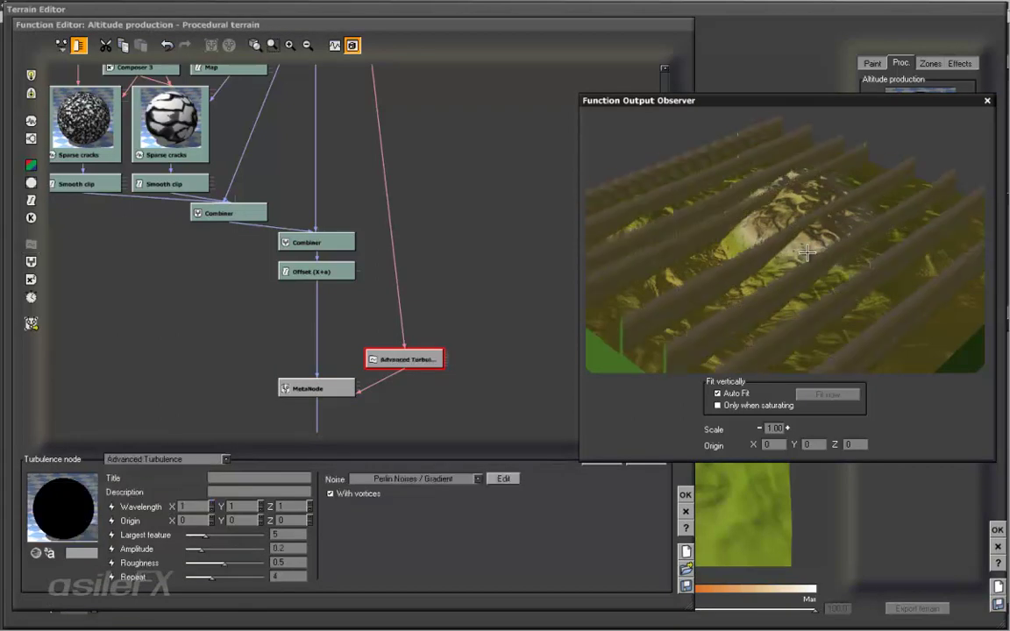
Set the Advanced Turbulence node's largest feature to 1.62547 and check the effect in the output preview.
drag(718, 246, 601, 381)
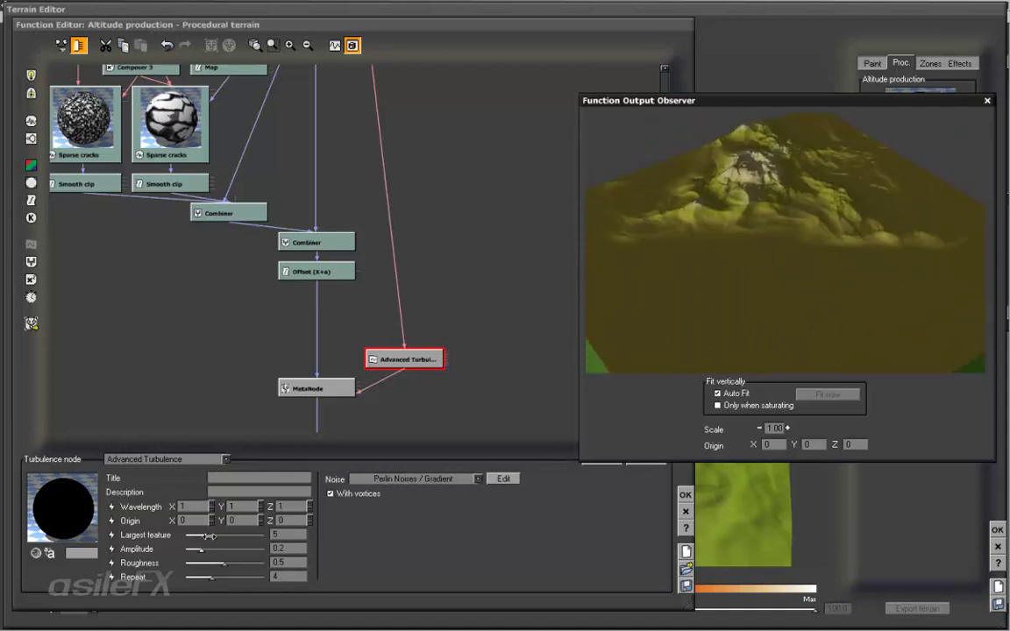
drag(210, 535, 191, 535)
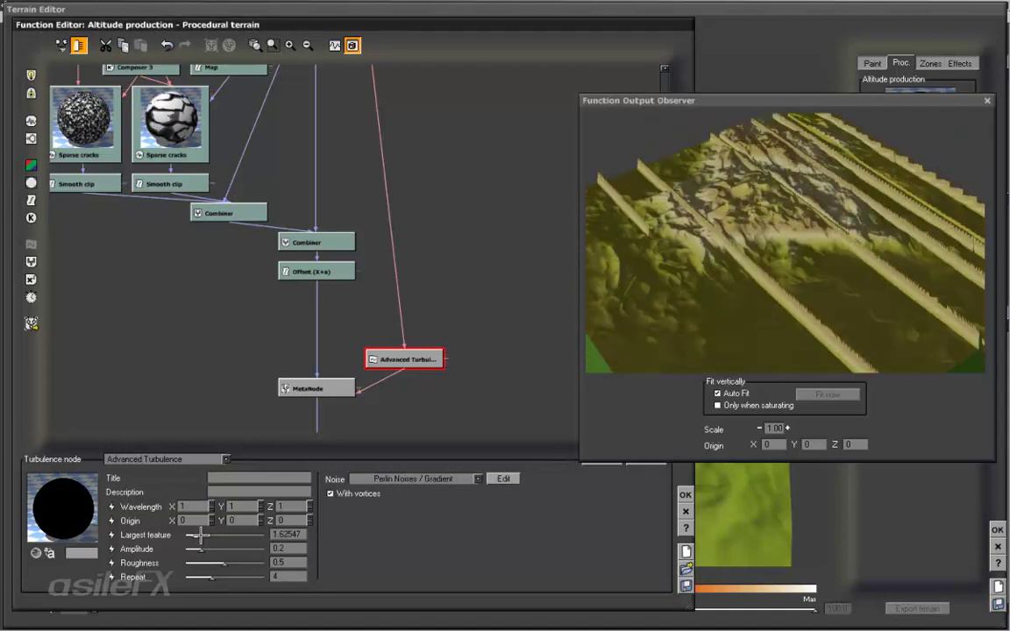
drag(768, 313, 676, 443)
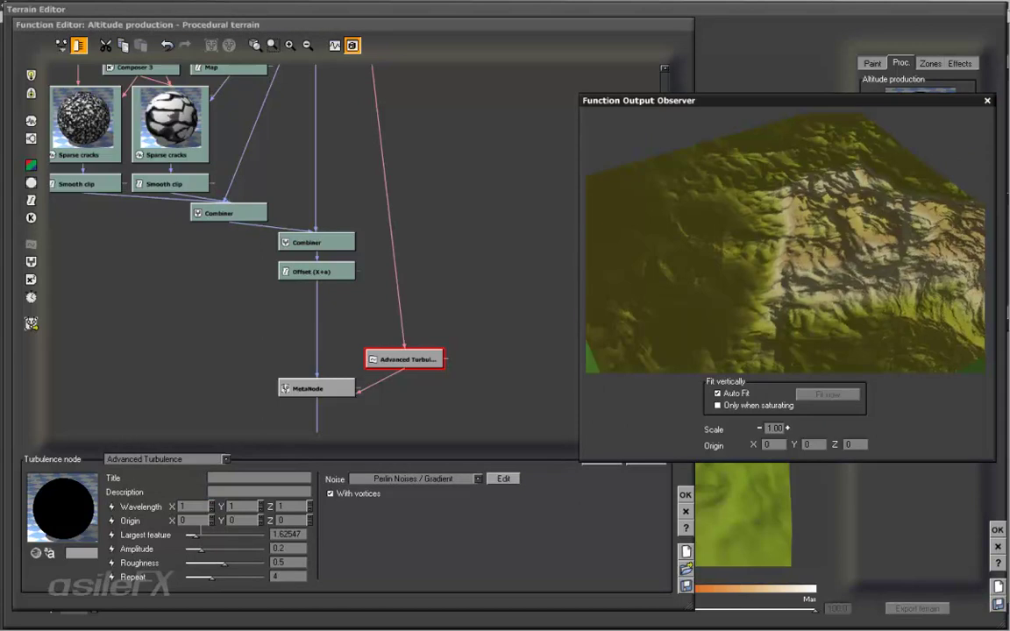
Set the Advanced Turbulence node's amplitude to 0.349123 and roughness to 1, checking the terrain preview.
drag(210, 546, 247, 555)
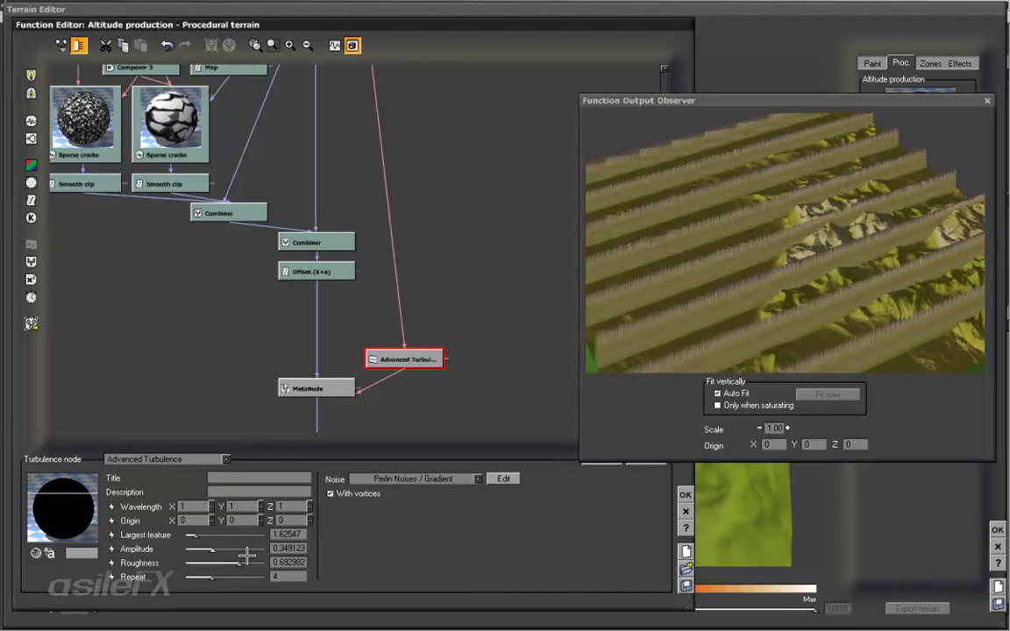
drag(614, 243, 777, 254)
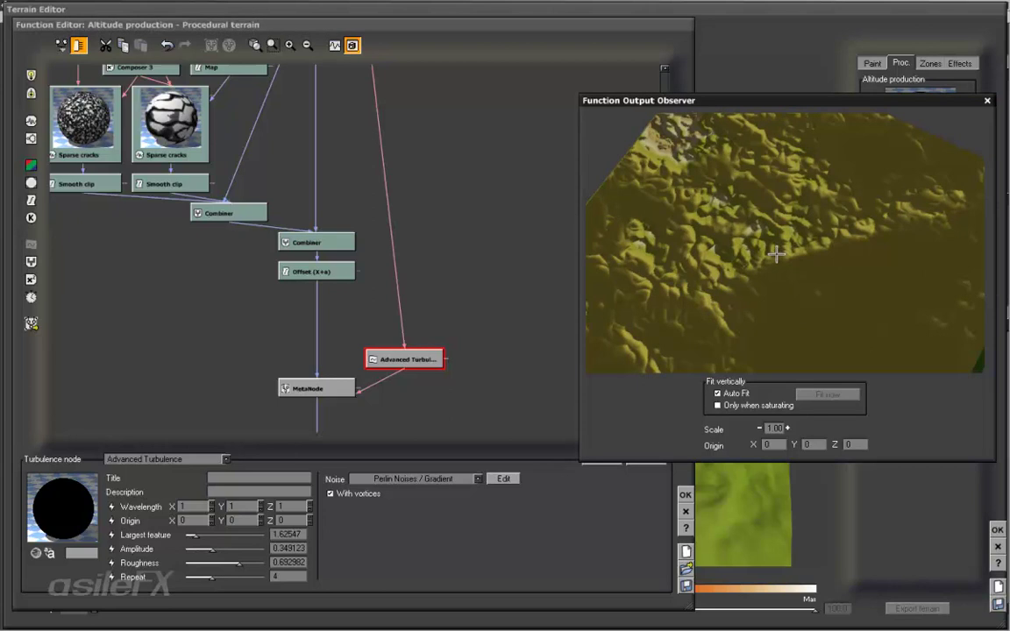
drag(776, 254, 796, 215)
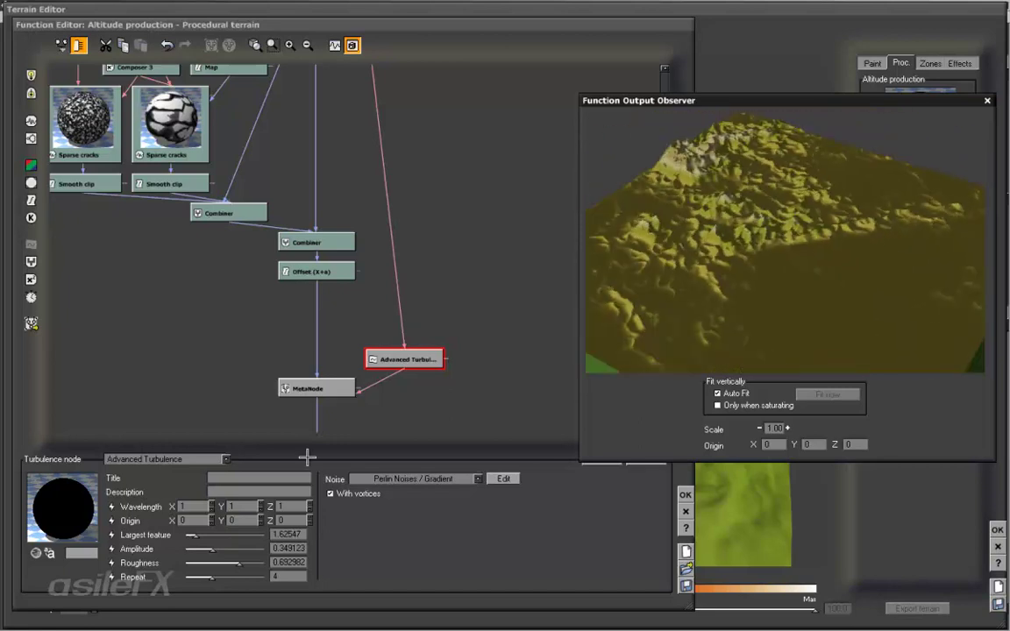
drag(250, 563, 263, 563)
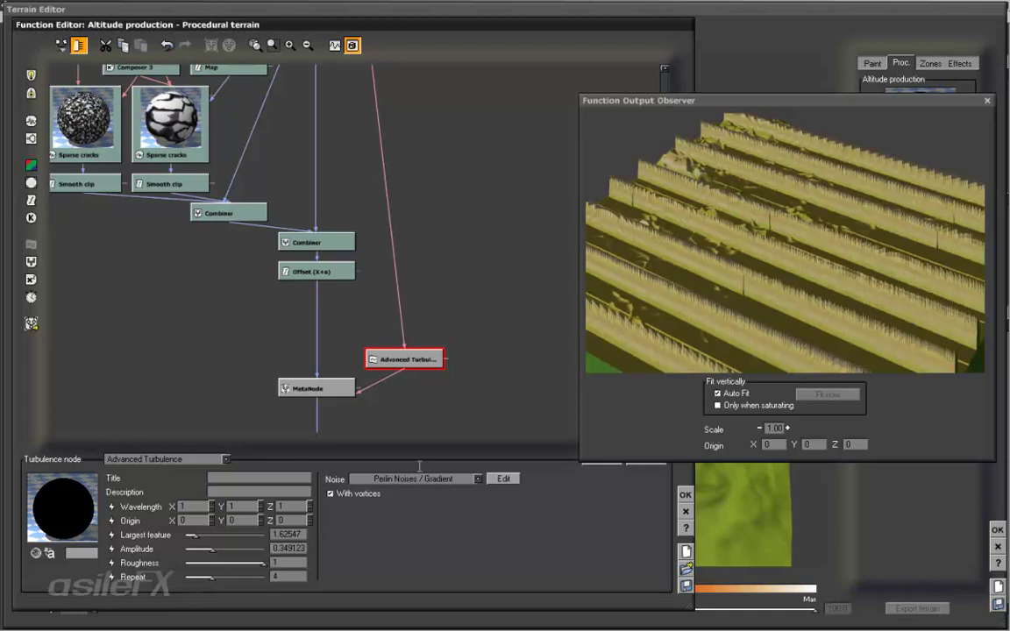
mouse_move(759, 285)
mouse_down()
mouse_move(749, 288)
mouse_move(772, 288)
mouse_up()
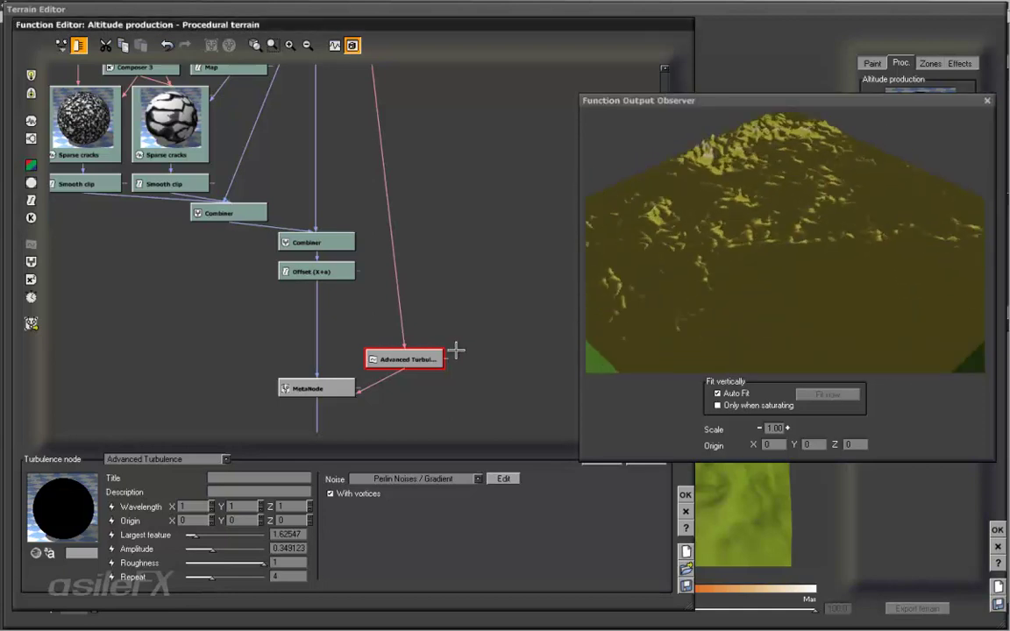
Delete the Advanced Turbulence node feeding the MetaNode's edge origin.
key(Delete)
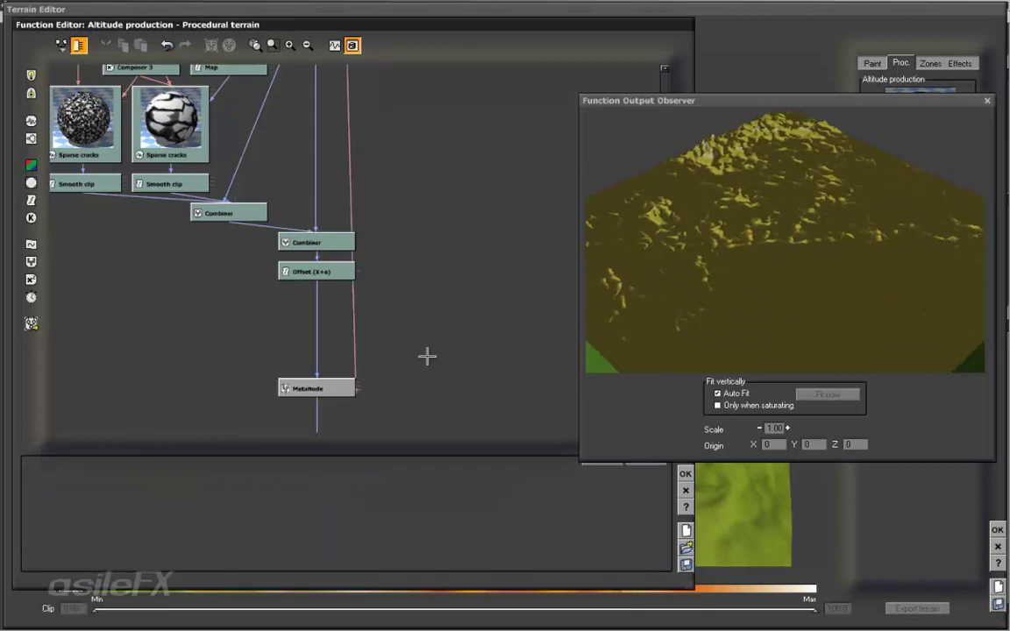
Extract the MetaNode's edge Scale parameter as a separate constant node and turn off Use extension as height.
click(336, 388)
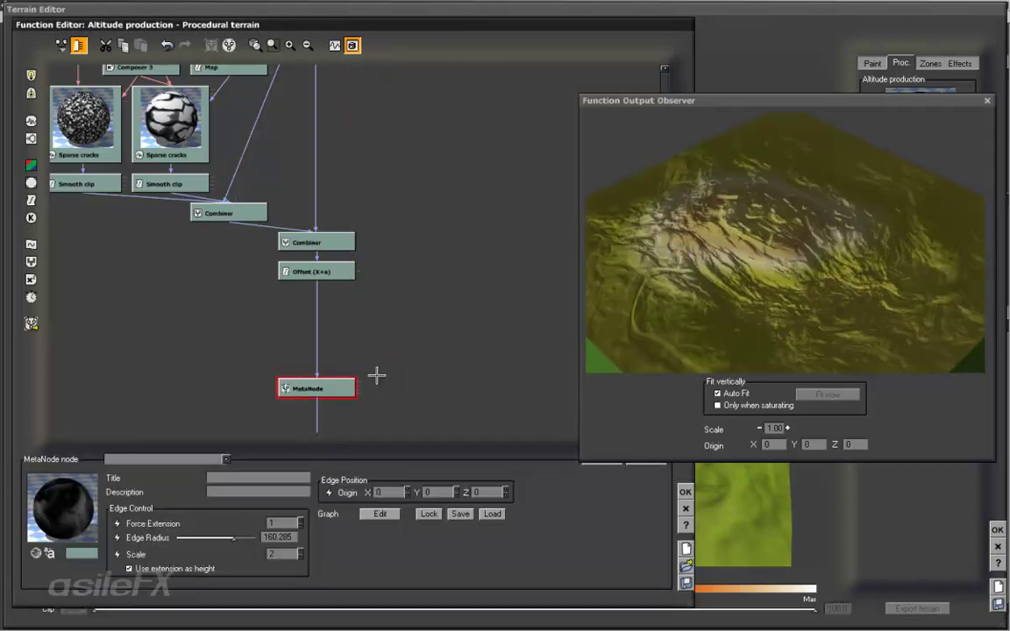
click(117, 554)
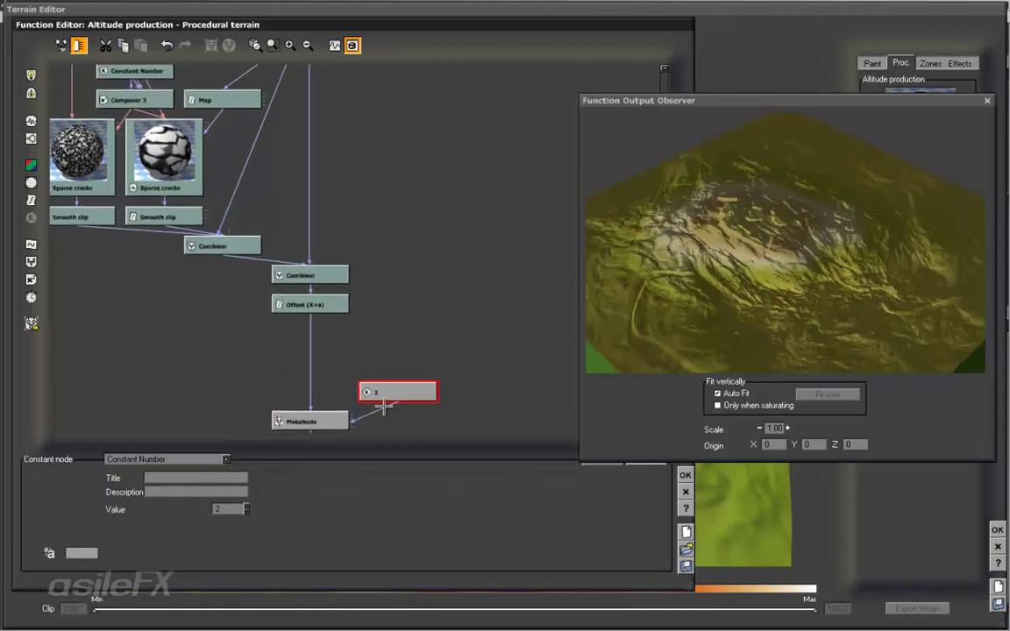
drag(373, 390, 402, 331)
click(326, 423)
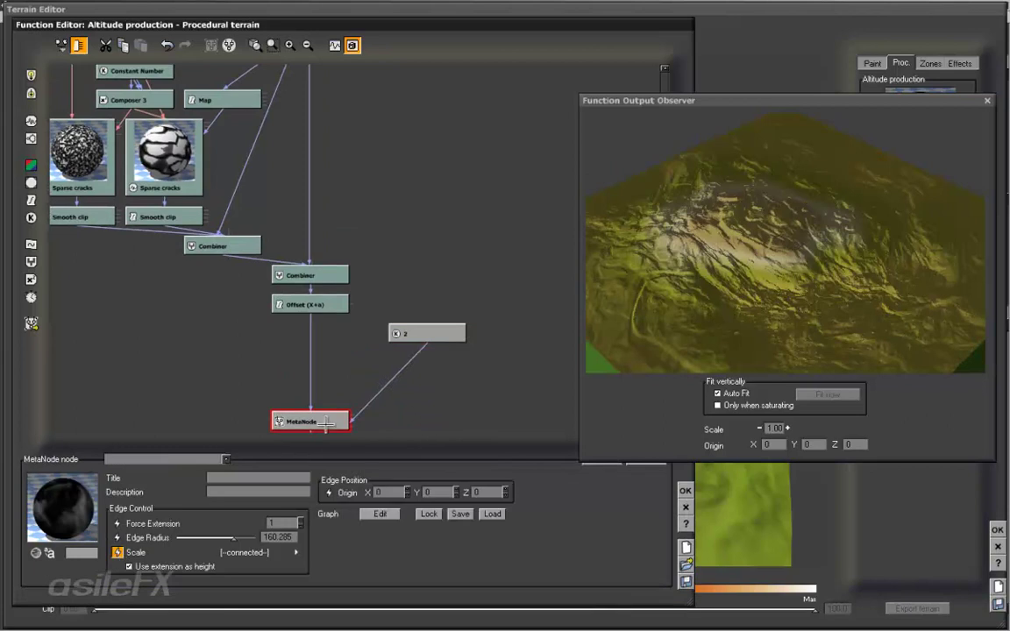
click(131, 567)
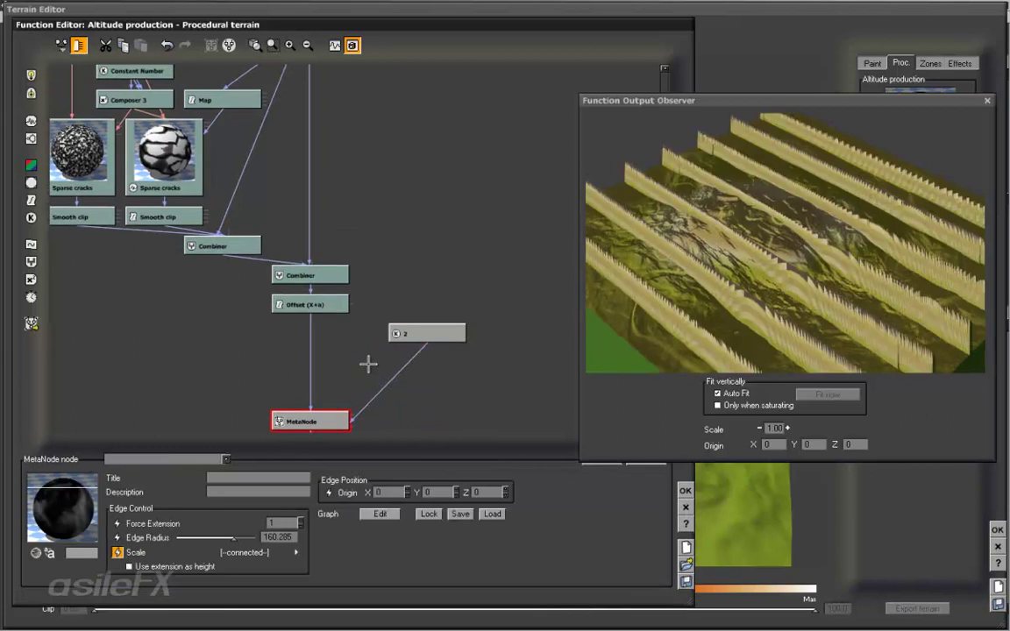
Connect the Grainy Fractal's altitude output to the MetaNode's Scale input in place of the constant, checking the terrain preview.
middle_drag(391, 357, 340, 388)
drag(375, 374, 415, 300)
middle_drag(414, 210, 403, 290)
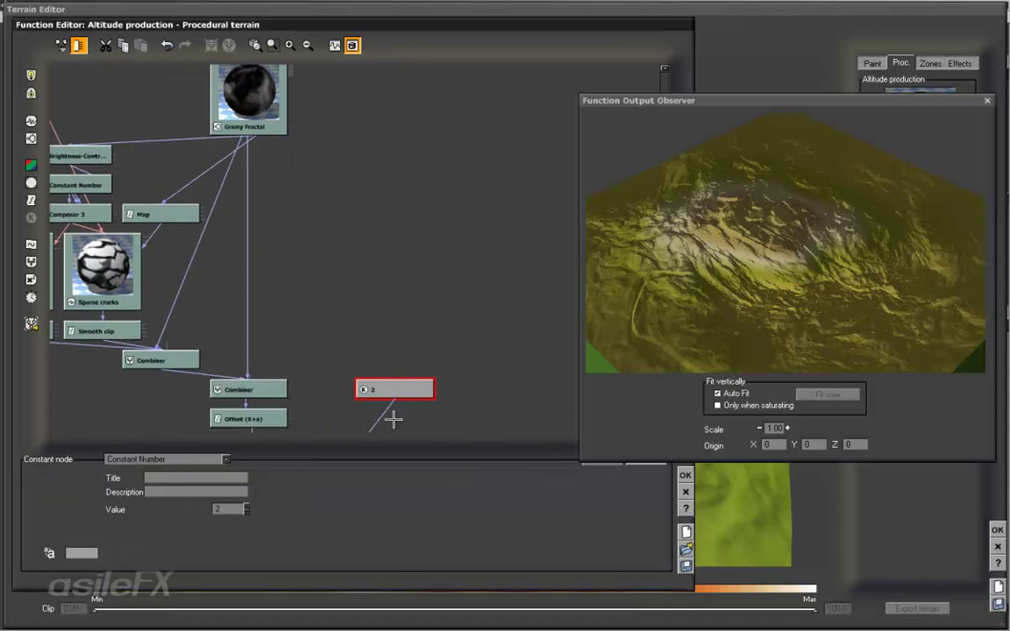
drag(396, 401, 247, 131)
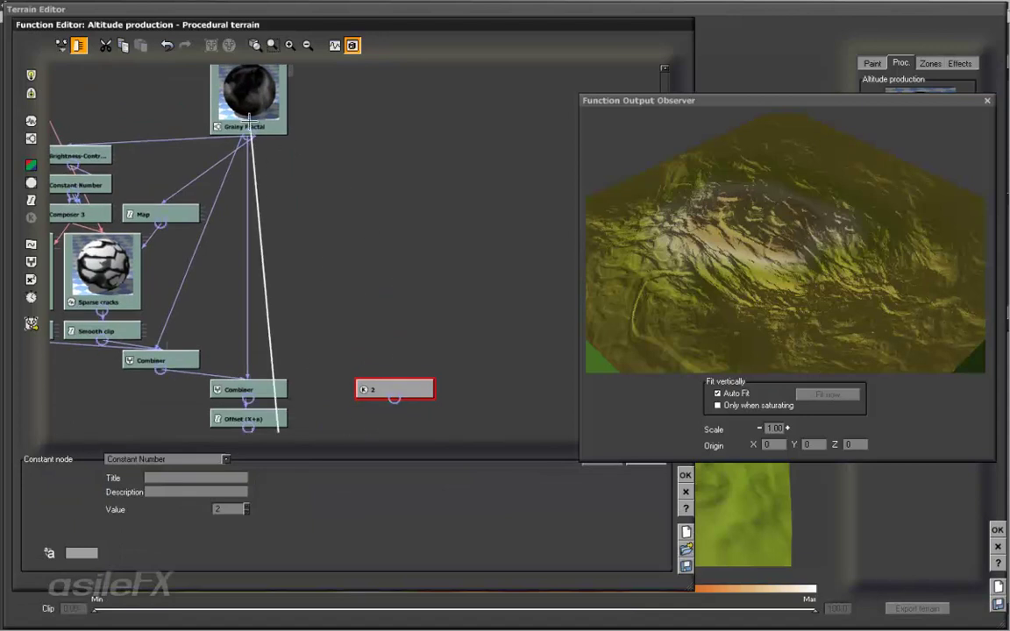
middle_drag(326, 368, 363, 244)
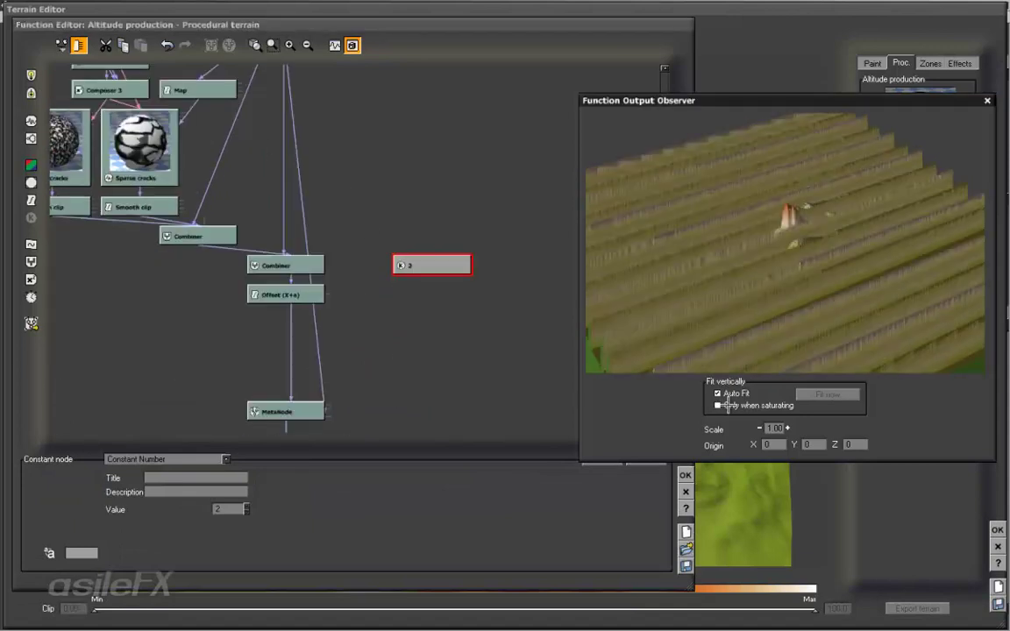
mouse_move(744, 297)
mouse_down()
mouse_move(816, 286)
mouse_move(728, 287)
mouse_up()
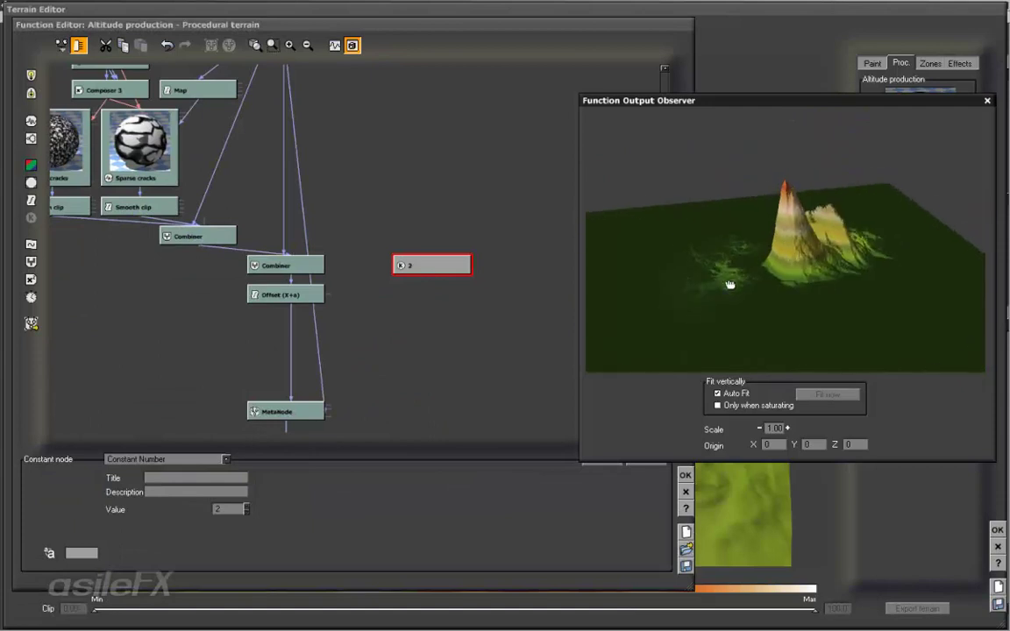
Configure the MetaNode's edge control with Force Extension 2, Use extension as height enabled and Edge Radius 332.615.
click(311, 412)
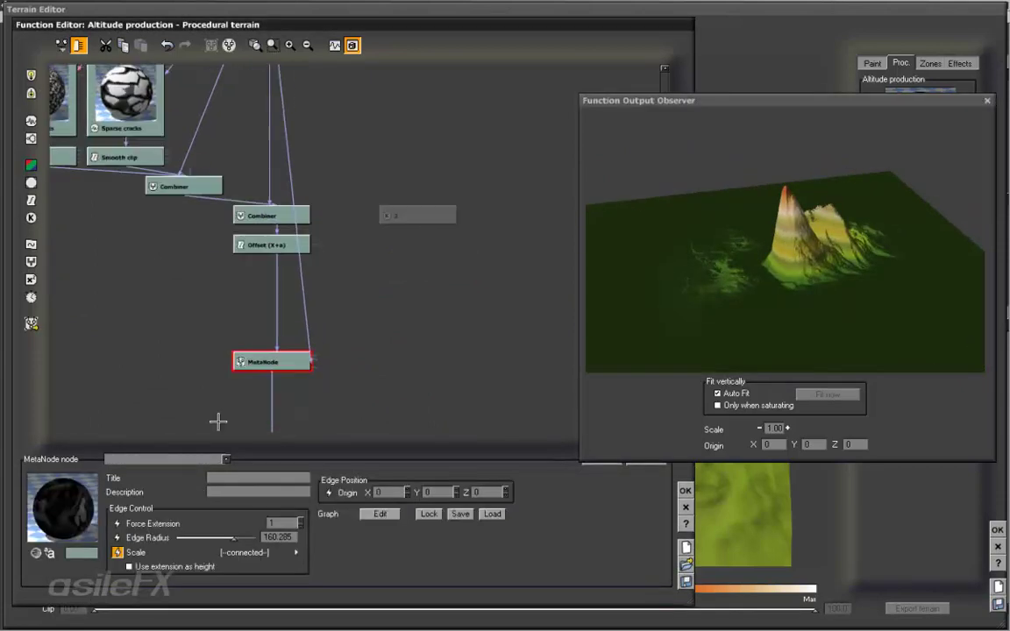
double_click(284, 523)
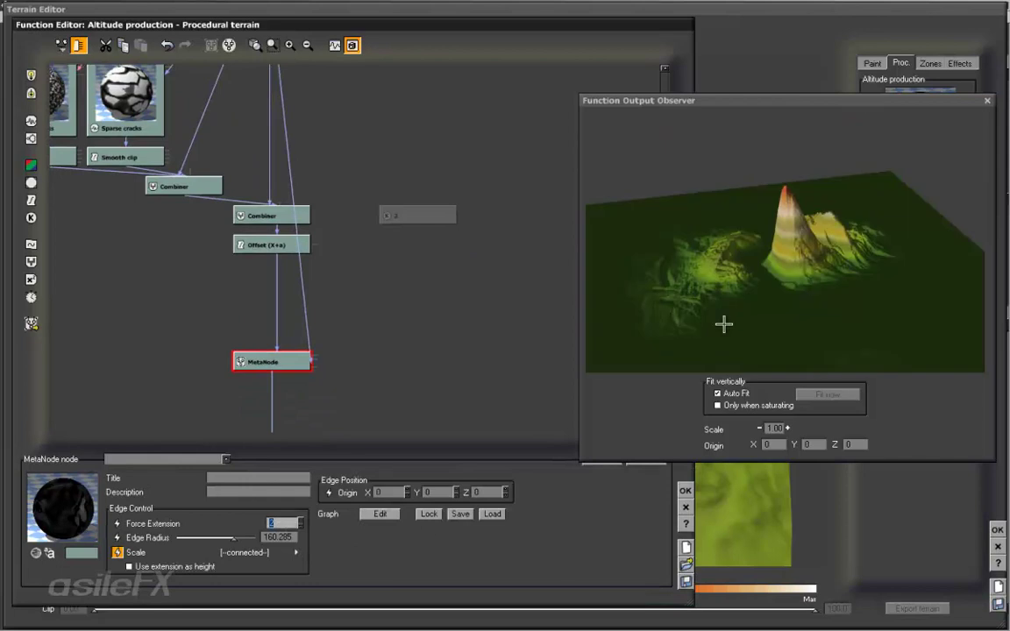
click(198, 567)
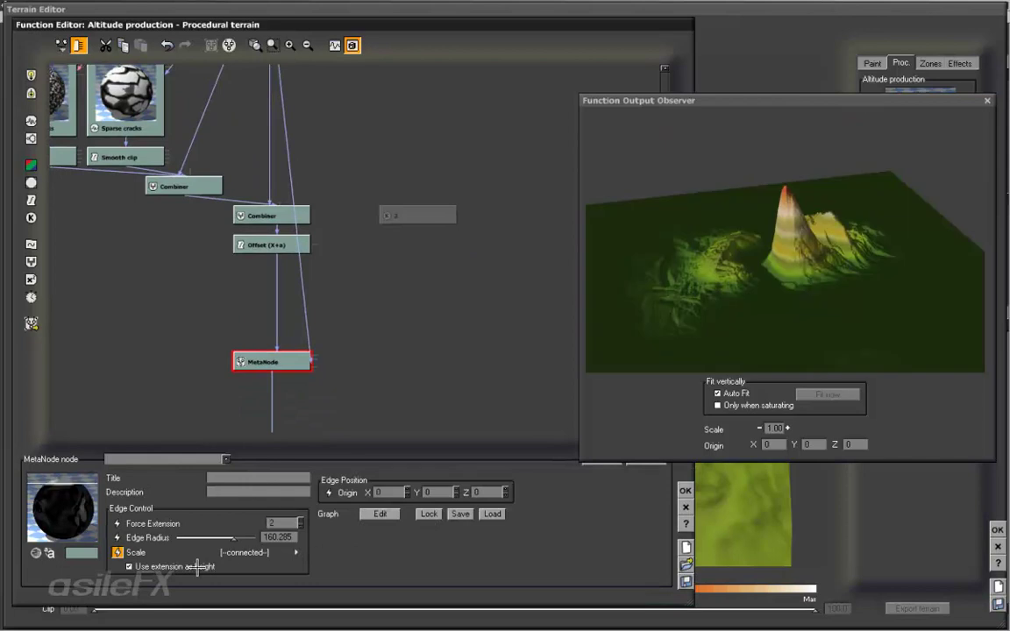
mouse_move(710, 316)
mouse_down()
mouse_move(755, 315)
mouse_move(723, 307)
mouse_up()
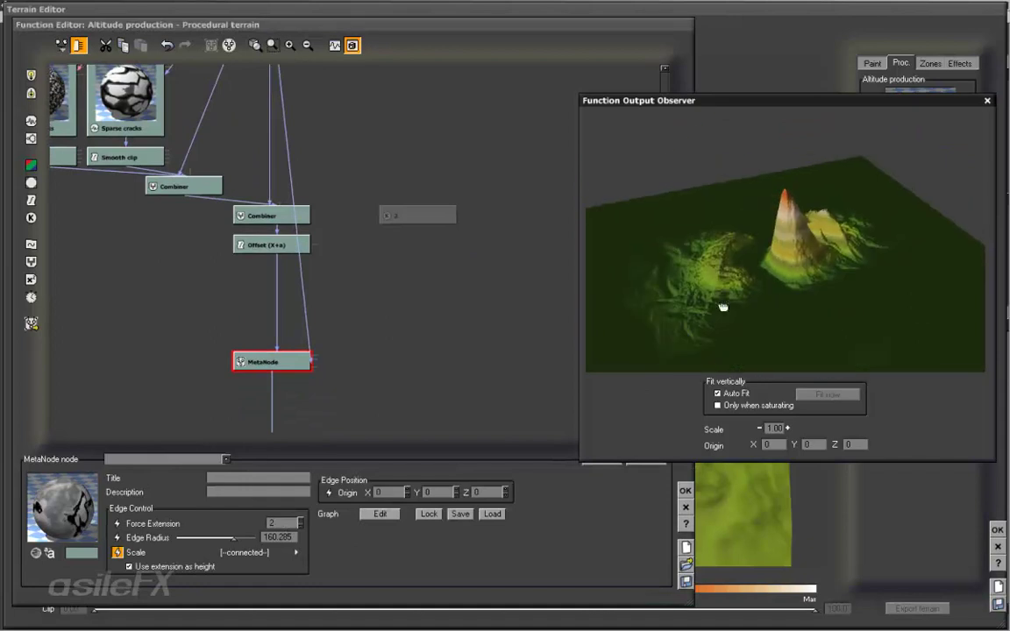
drag(235, 537, 248, 537)
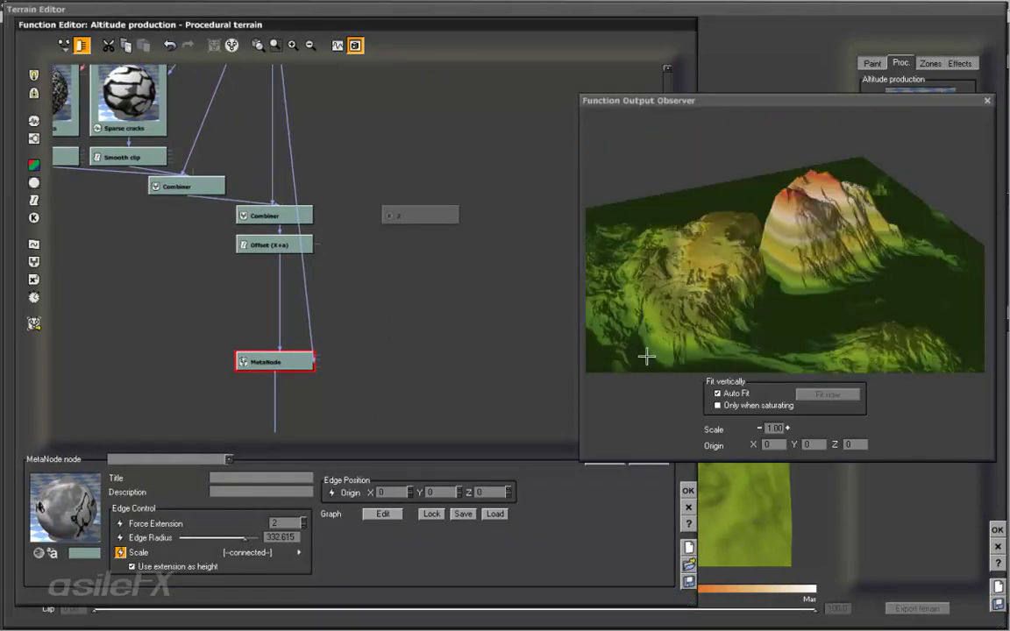
drag(646, 356, 792, 280)
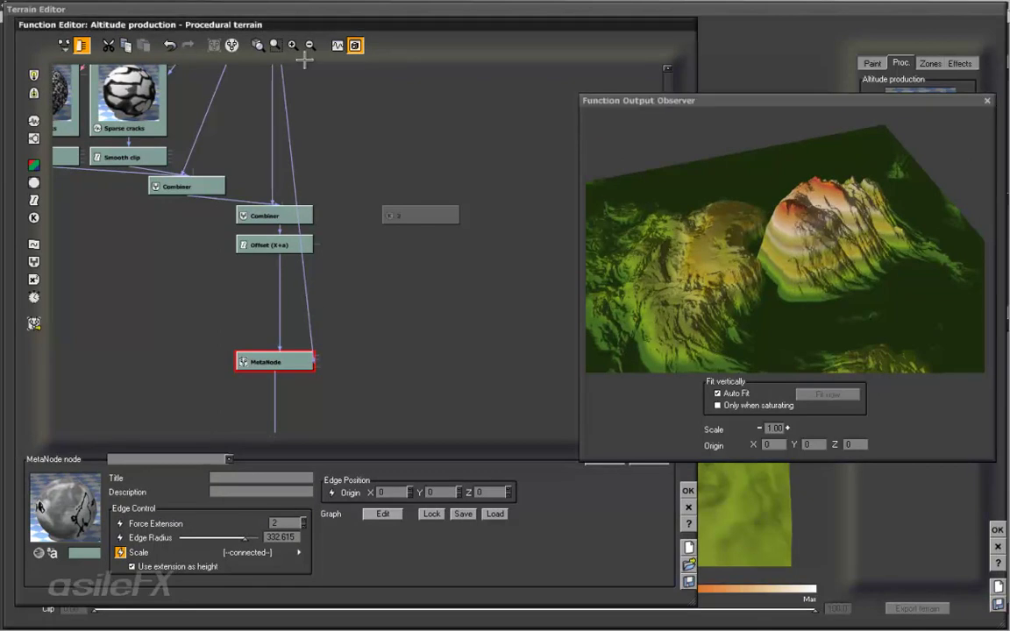
Show the function node preview and examine the curves on the Grainy Fractal to MetaNode Scale link alongside the terrain shape.
click(336, 44)
drag(793, 436, 659, 370)
double_click(303, 276)
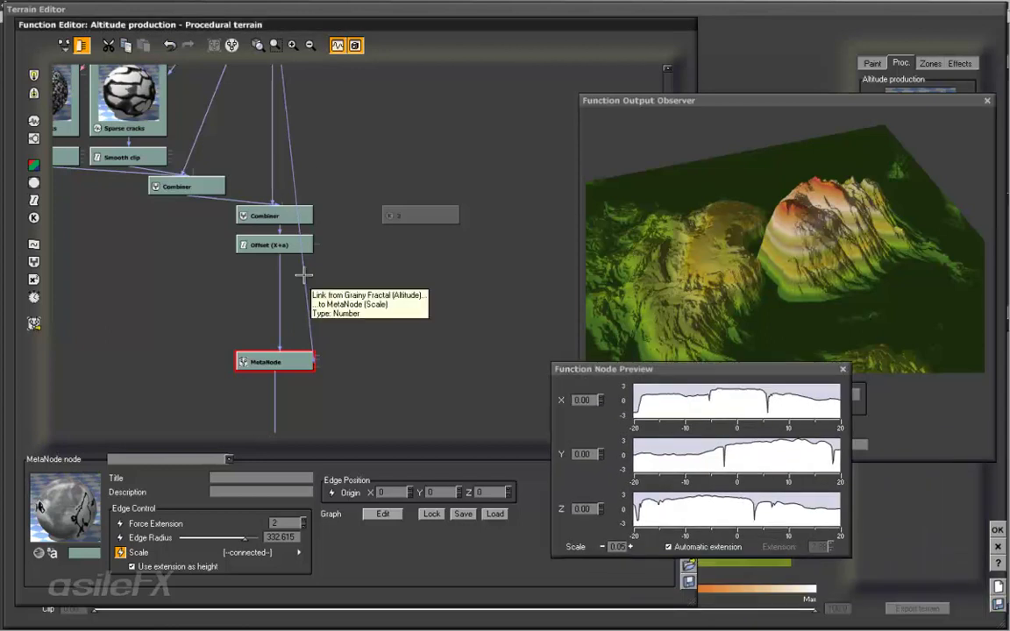
click(931, 483)
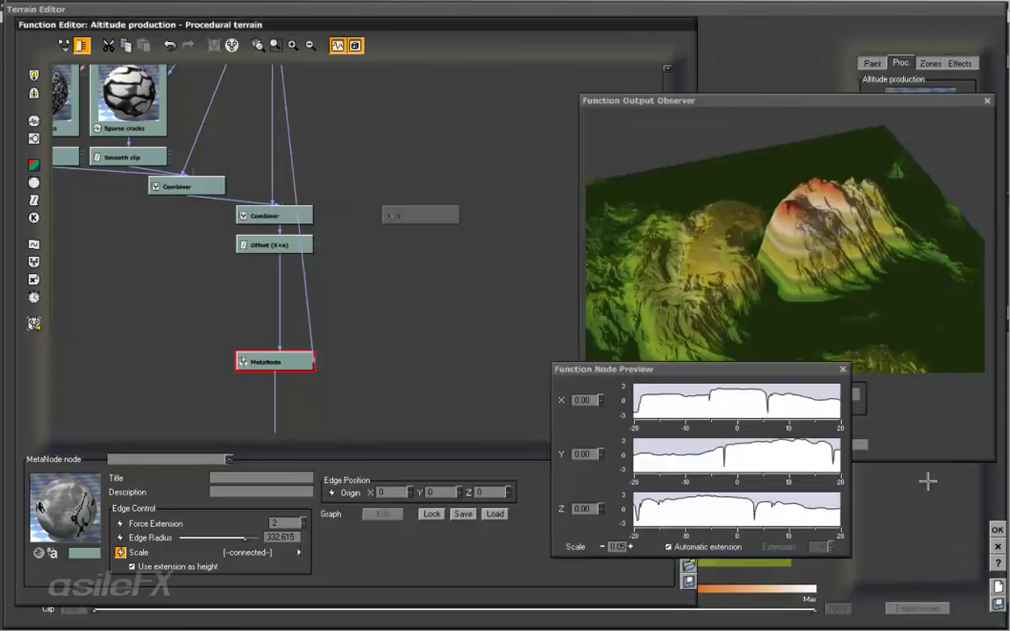
click(311, 306)
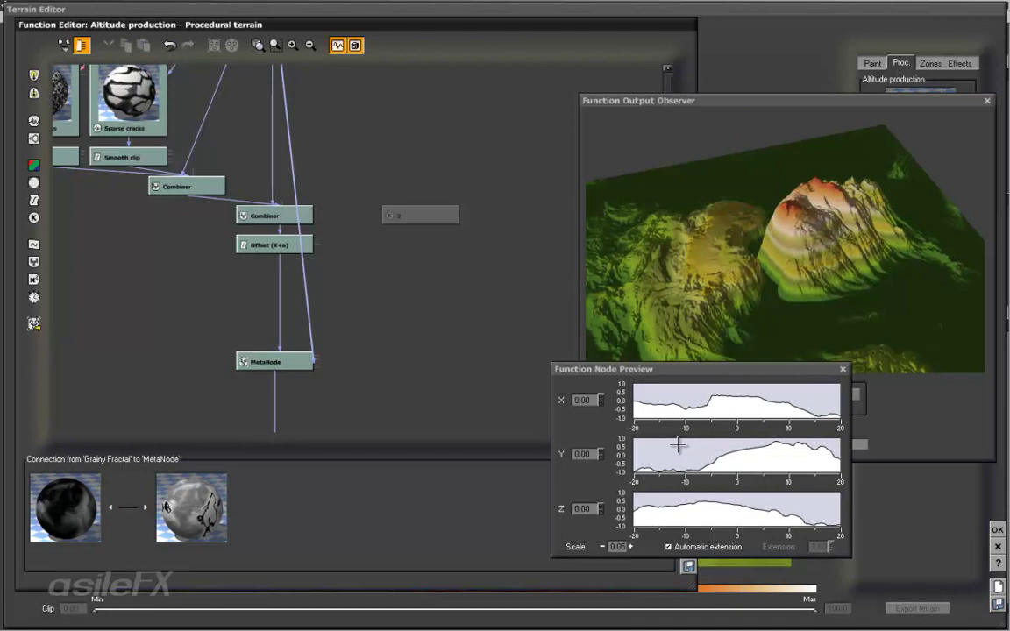
drag(714, 367, 717, 398)
mouse_move(817, 295)
mouse_down()
mouse_move(746, 295)
mouse_move(797, 289)
mouse_move(807, 312)
mouse_up()
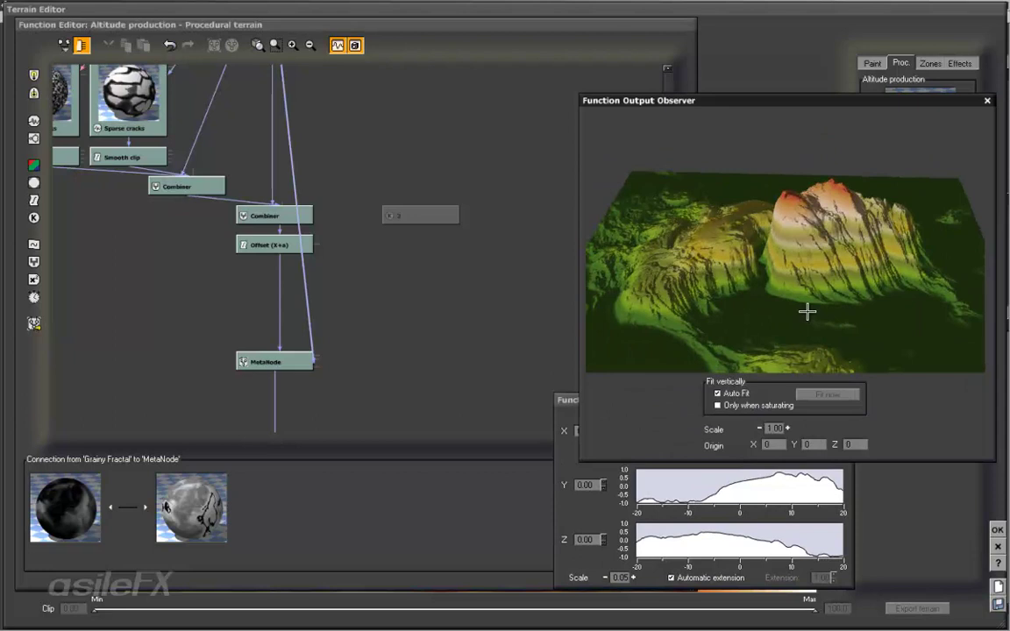
drag(807, 311, 794, 211)
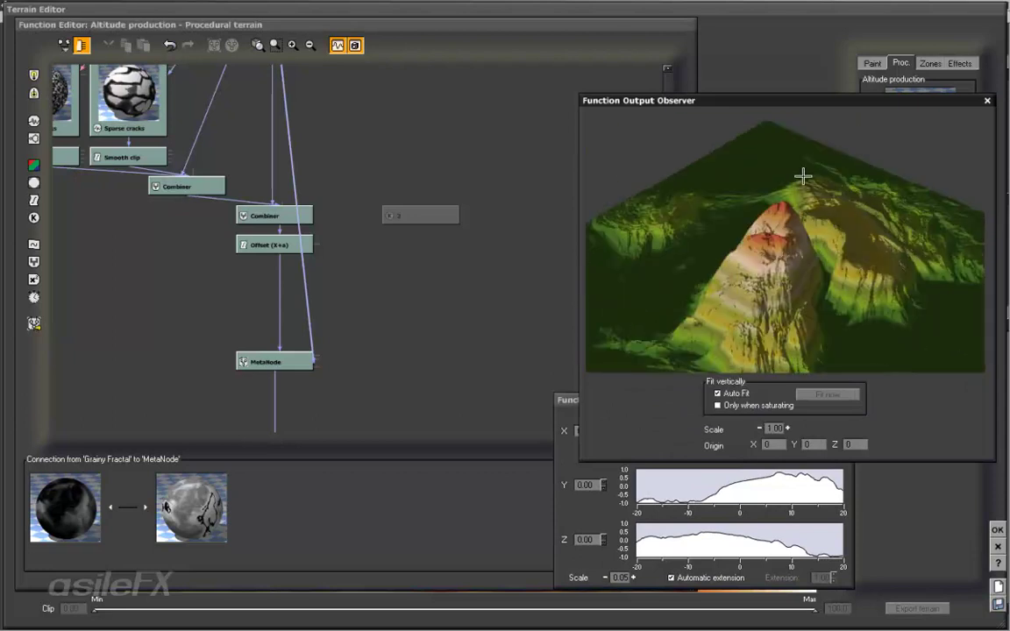
drag(752, 245, 678, 236)
drag(662, 286, 722, 331)
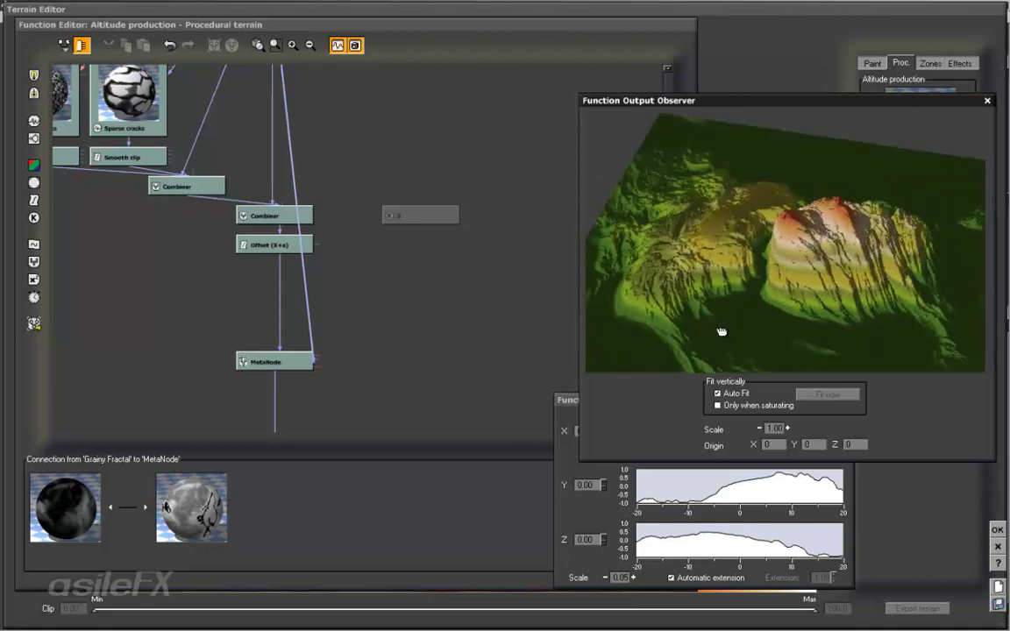
Insert an Offset (X+a) filter on the link between Grainy Fractal and the MetaNode's Scale, placing it just above the MetaNode.
click(297, 292)
click(308, 298)
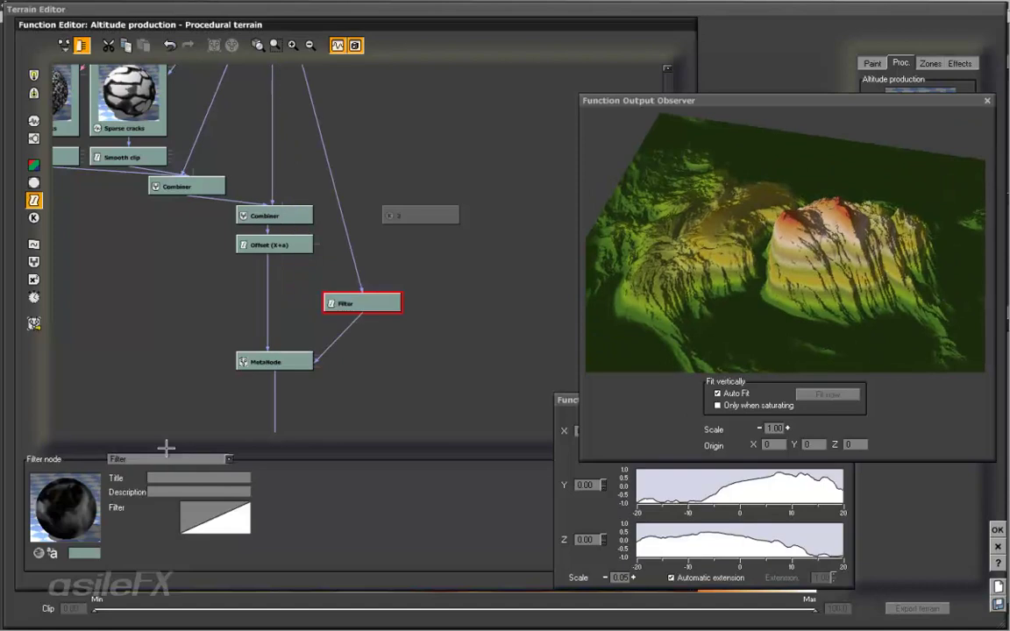
click(164, 458)
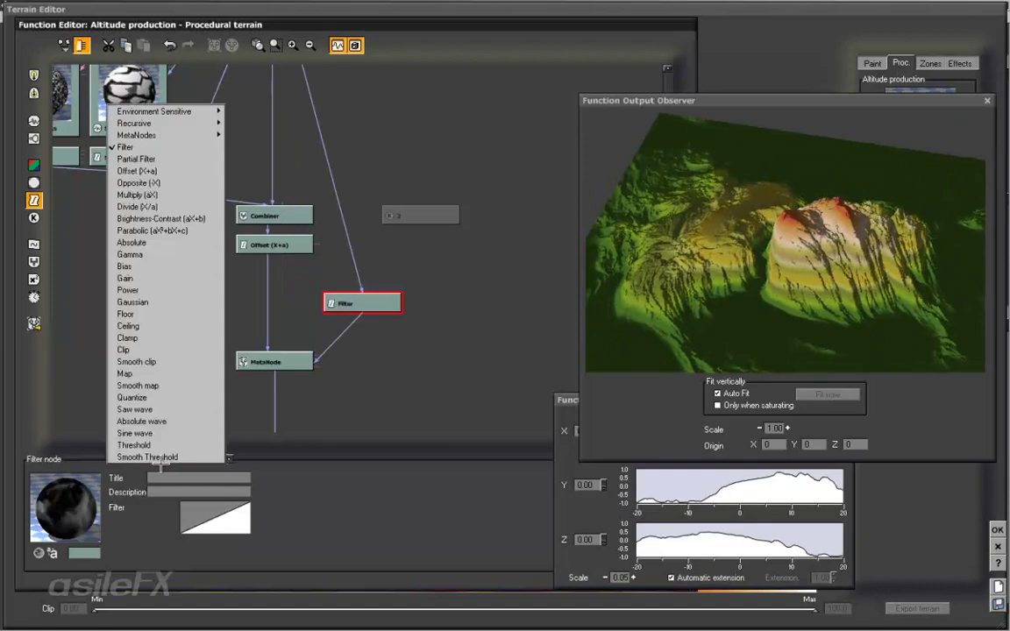
click(162, 171)
drag(355, 304, 354, 326)
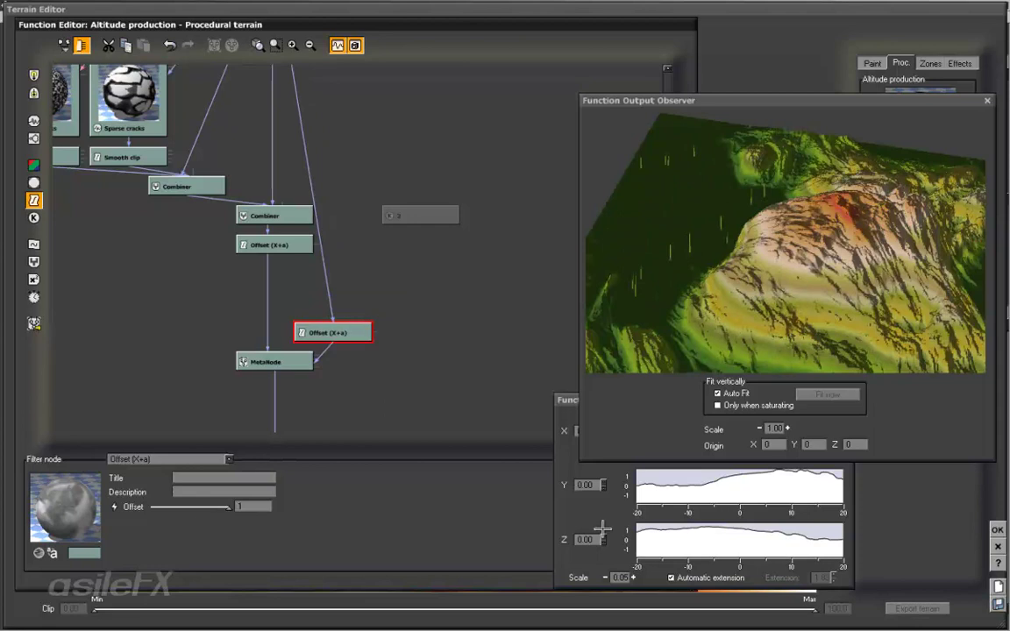
drag(707, 286, 729, 274)
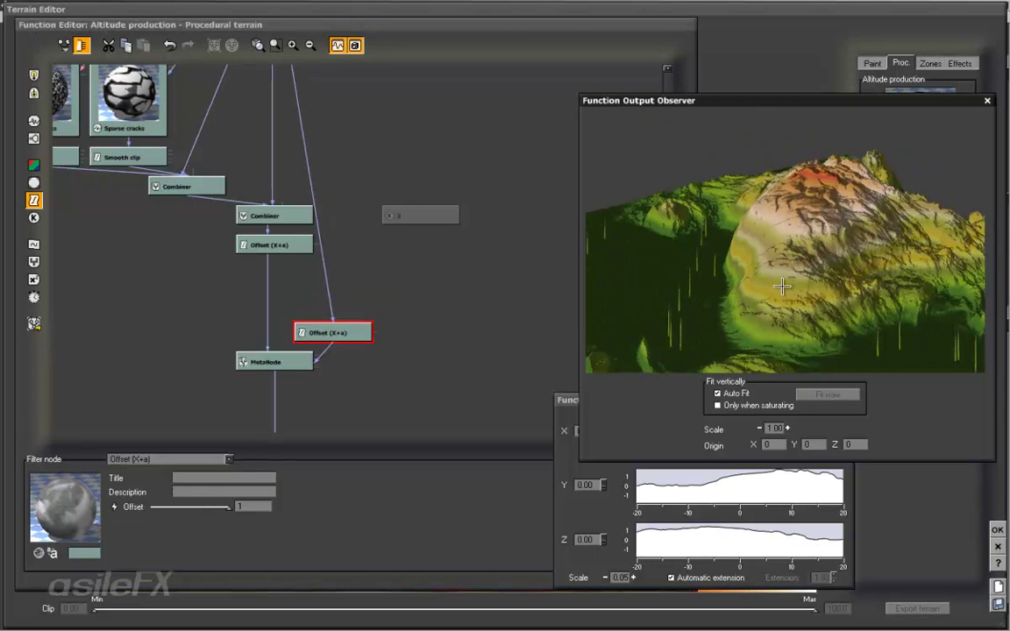
mouse_move(782, 286)
mouse_down()
mouse_move(735, 292)
mouse_move(775, 281)
mouse_move(765, 296)
mouse_up()
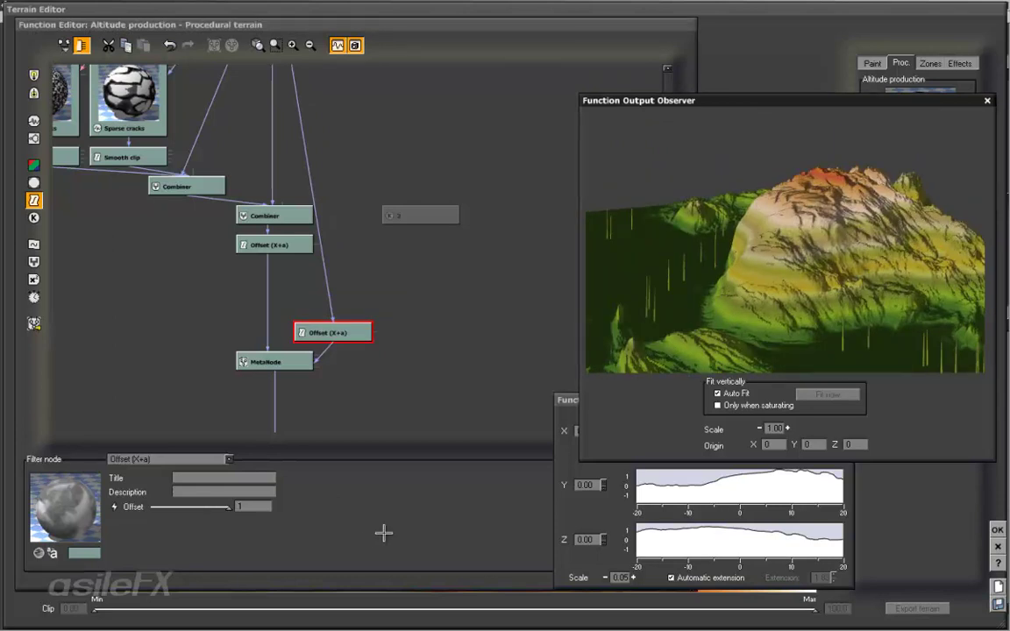
drag(880, 273, 789, 221)
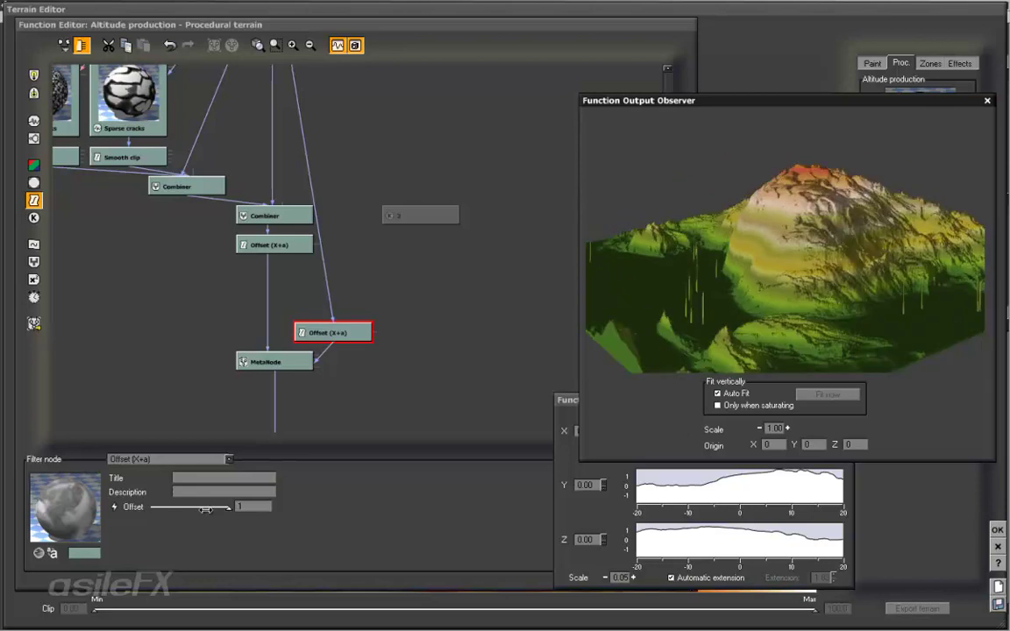
Set the new Offset filter's offset to 2 and check the terrain preview from several angles.
double_click(261, 507)
text(2)
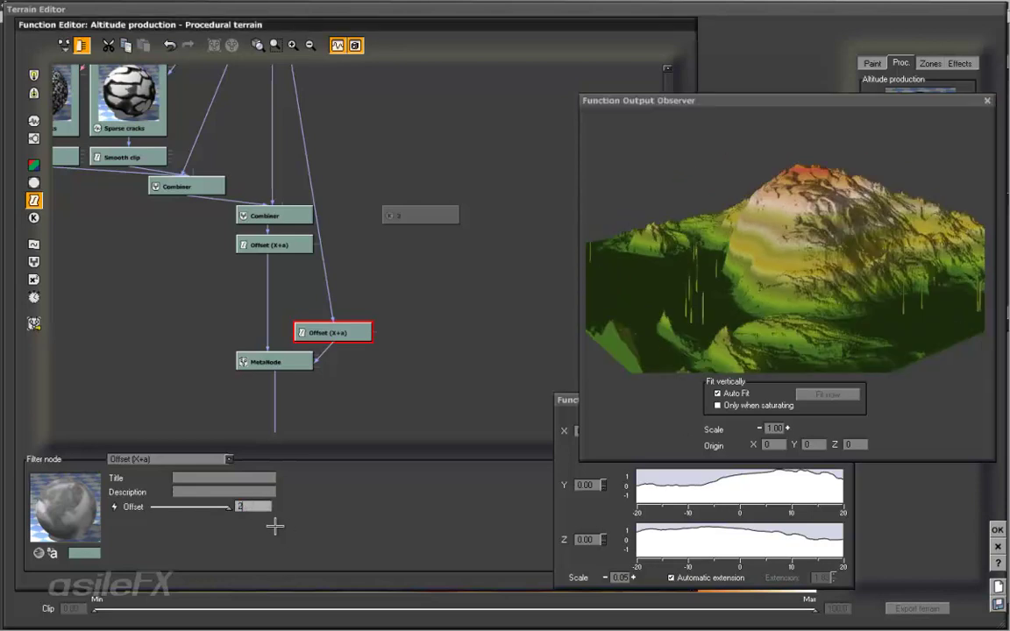
key(Return)
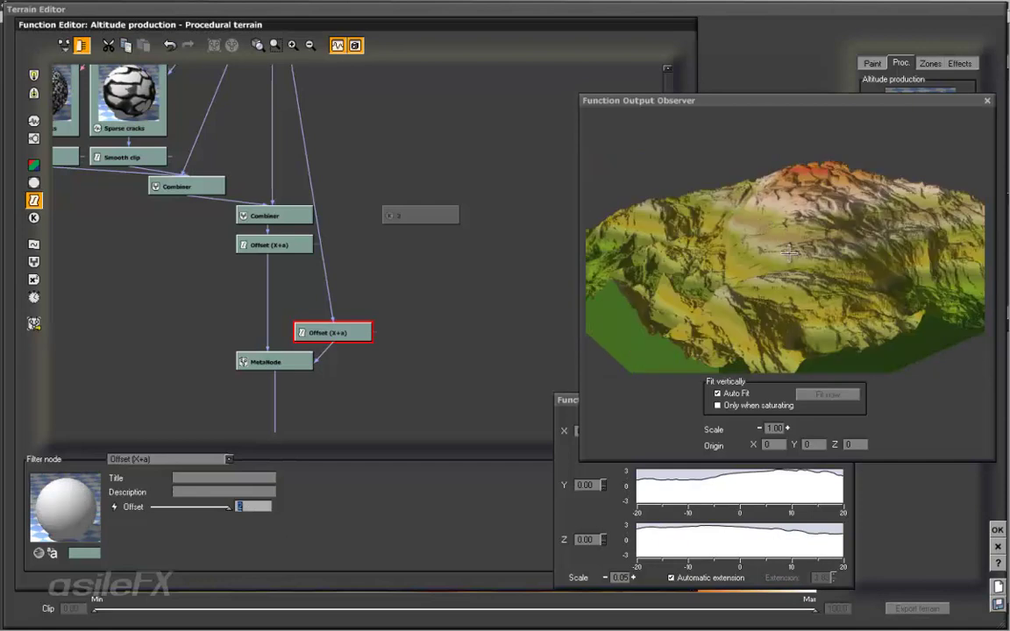
drag(847, 252, 784, 264)
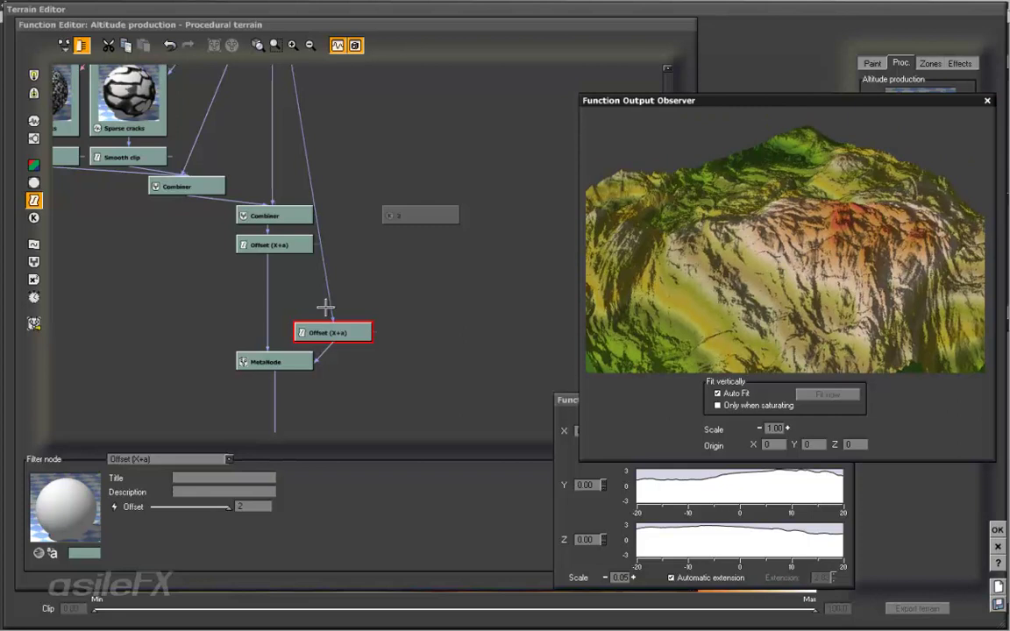
drag(391, 336, 354, 340)
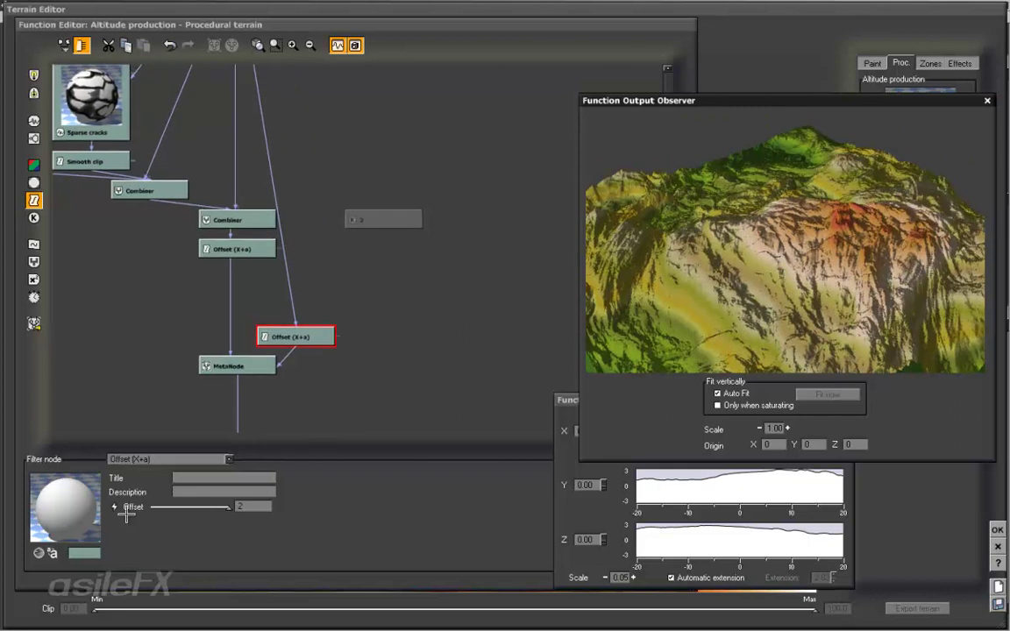
drag(759, 249, 662, 240)
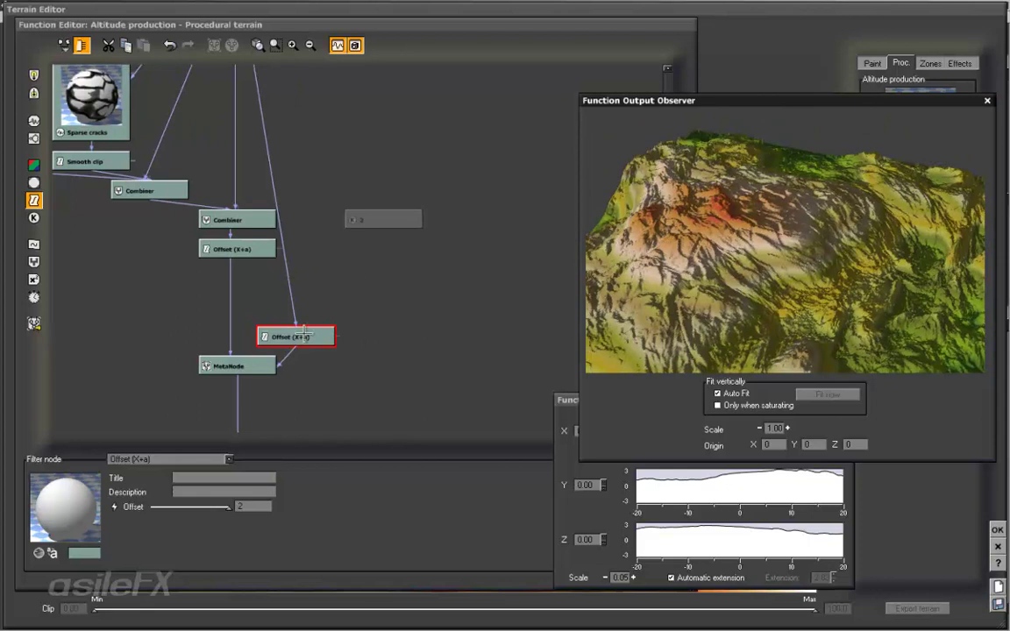
Move the Offset filter away from the MetaNode and reduce the MetaNode's Edge Radius to 133.493, checking the terrain.
drag(303, 336, 390, 307)
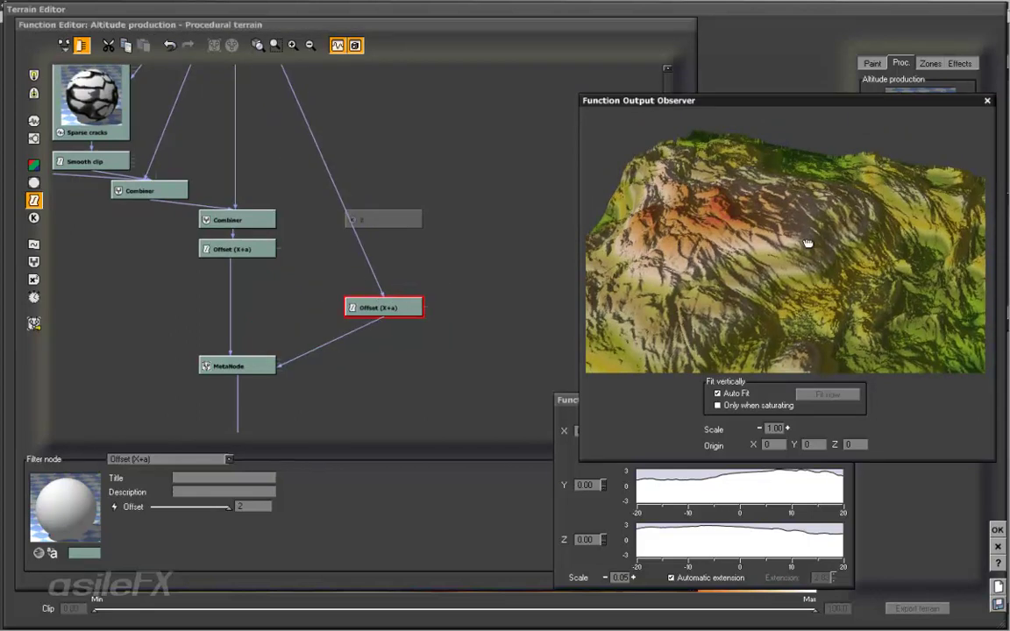
drag(807, 244, 855, 246)
click(235, 366)
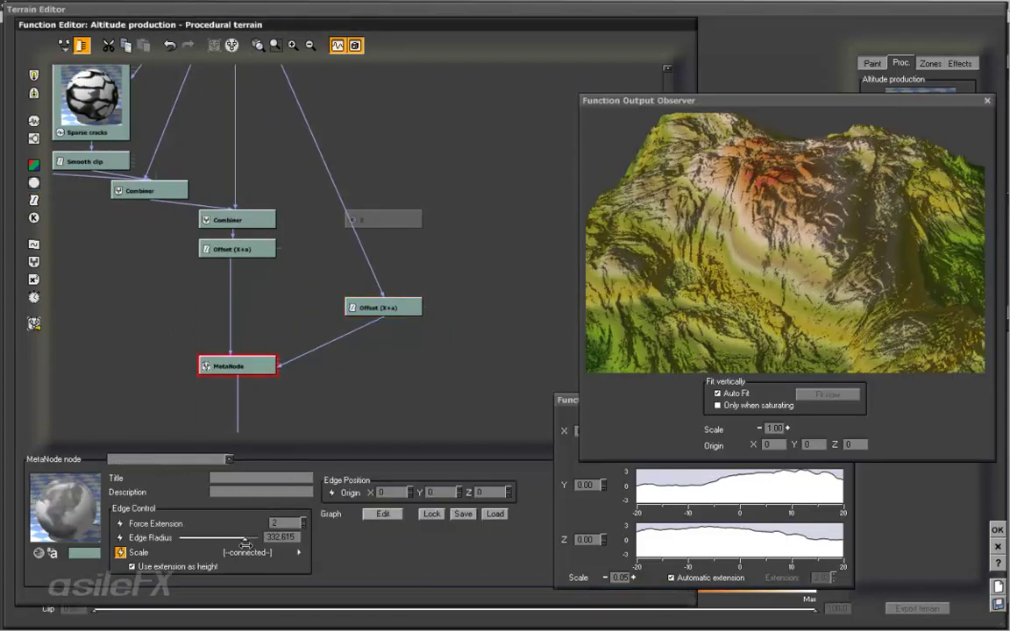
drag(239, 538, 234, 537)
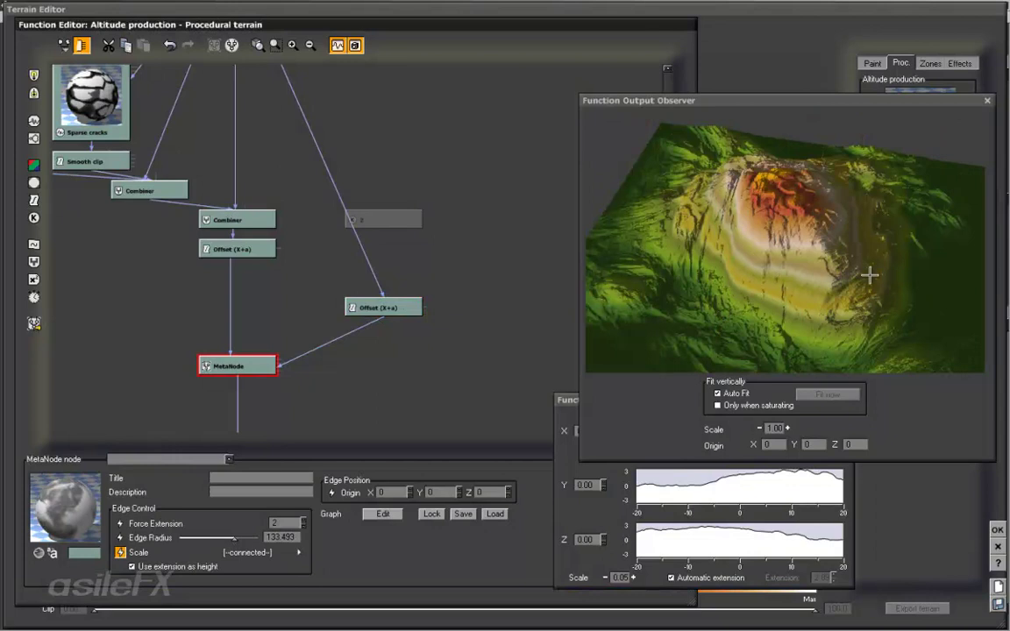
drag(869, 275, 719, 230)
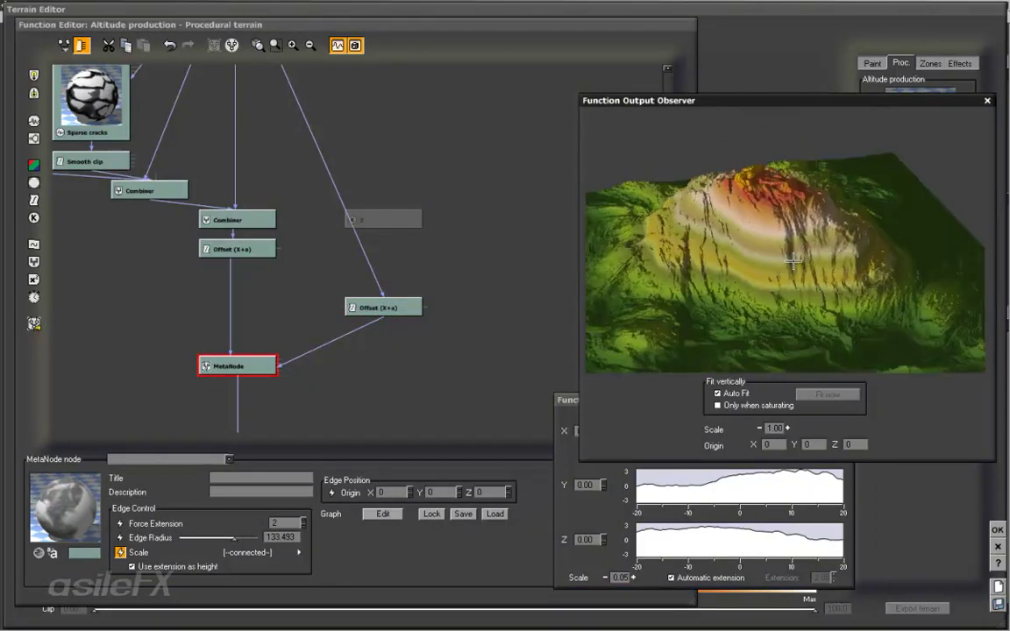
Move the unused constant node clear of the Grainy Fractal link and shift that link's Offset filter up, level with the other Offset filter.
drag(793, 259, 612, 260)
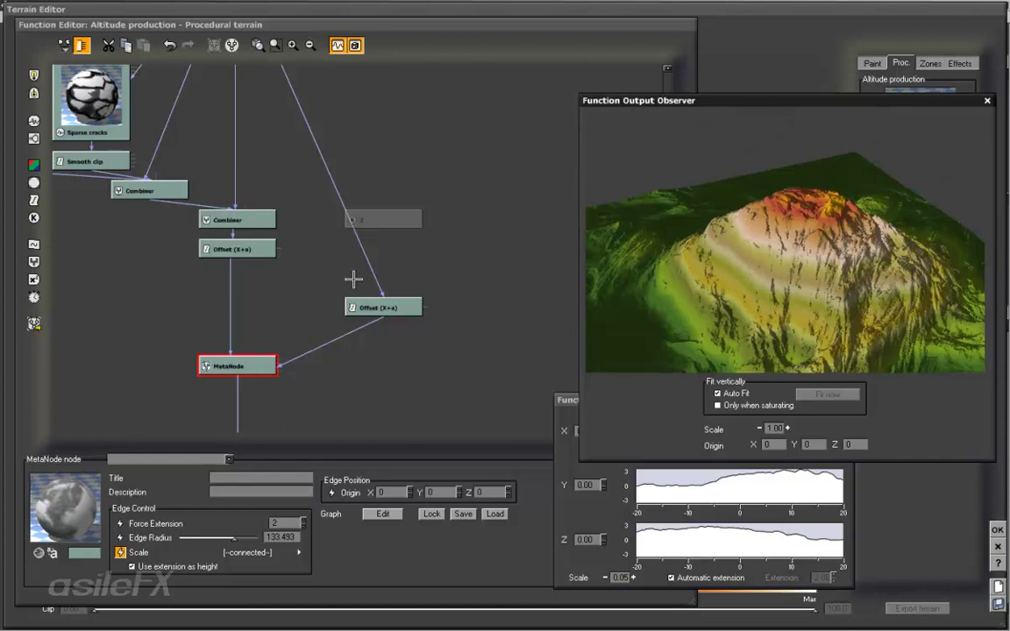
click(360, 325)
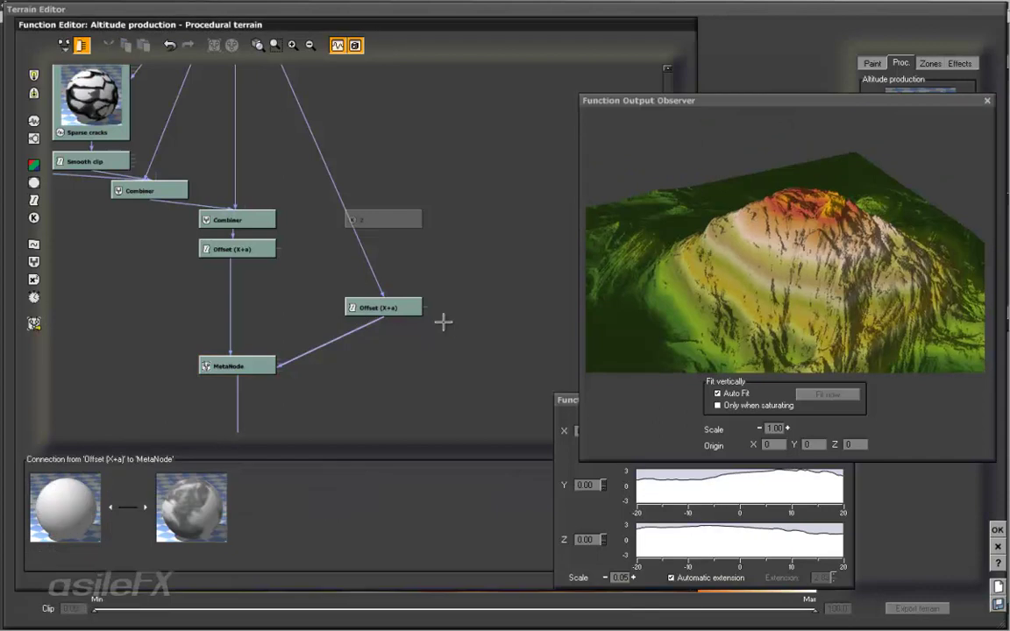
click(366, 249)
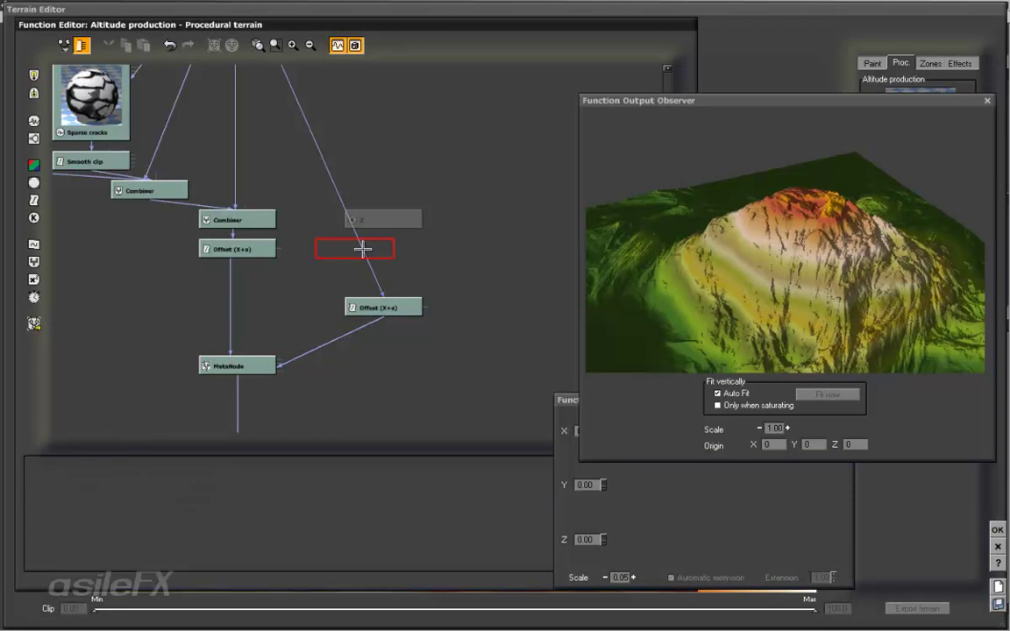
click(363, 250)
drag(397, 215, 471, 171)
click(354, 330)
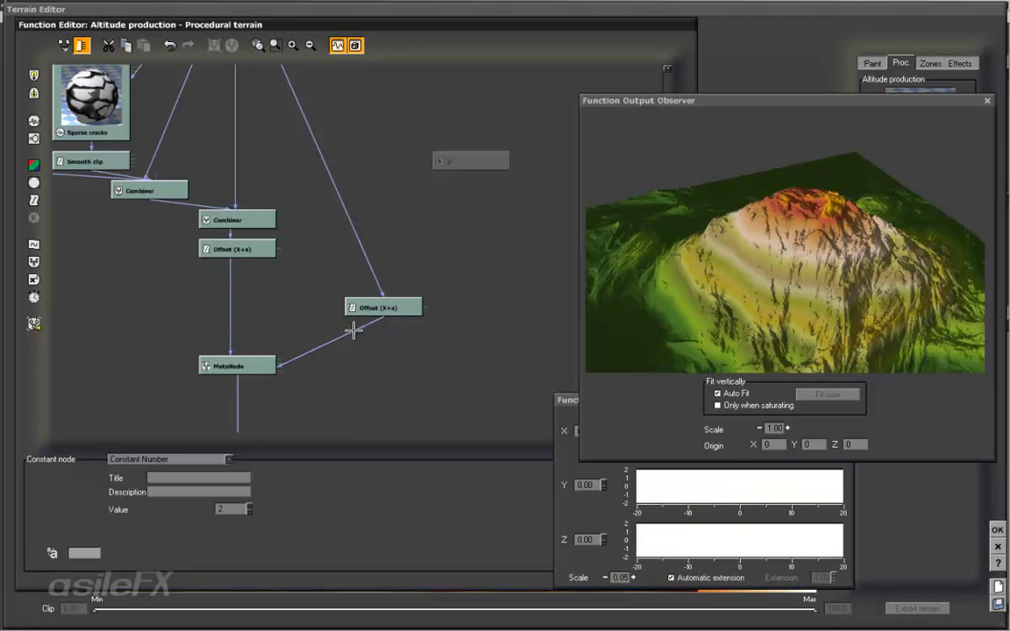
click(353, 330)
drag(375, 314, 405, 260)
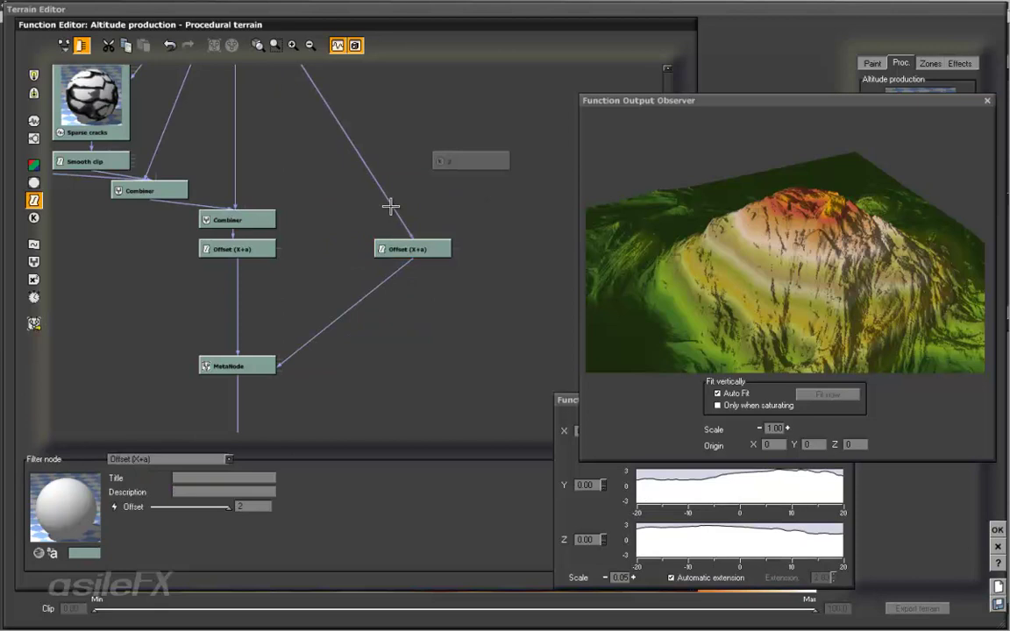
Insert an Absolute wave filter on the link between Grainy Fractal and the Offset filter, placing it directly above the Offset.
click(388, 211)
click(33, 200)
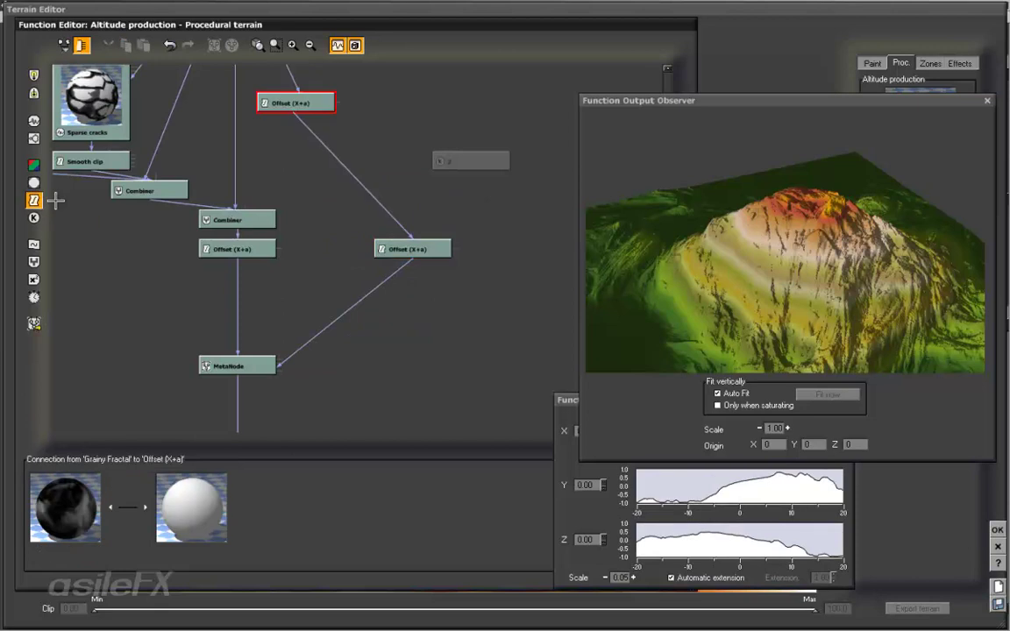
drag(297, 103, 414, 223)
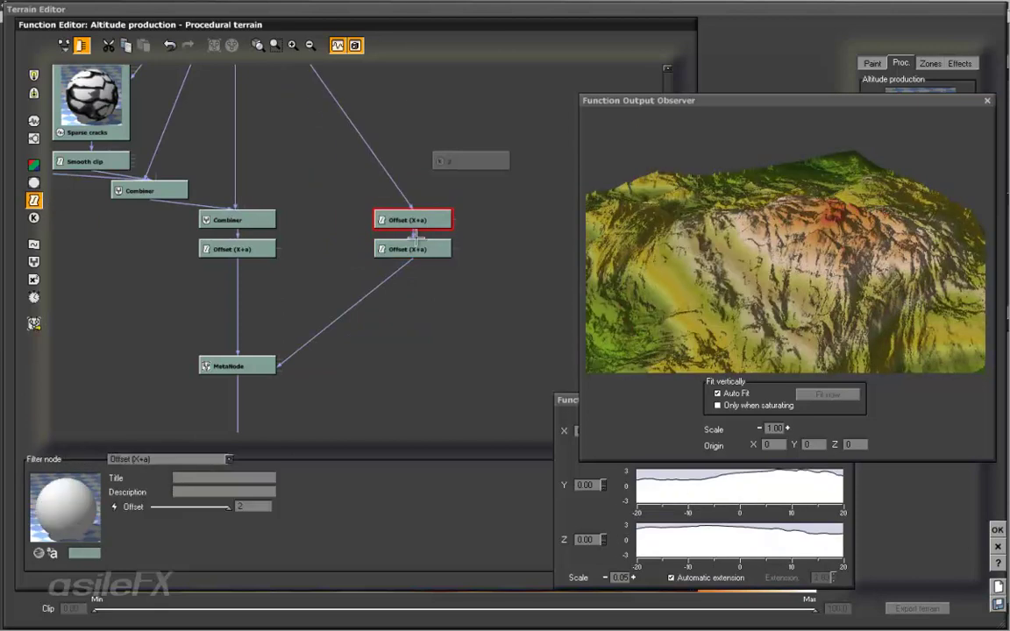
click(118, 459)
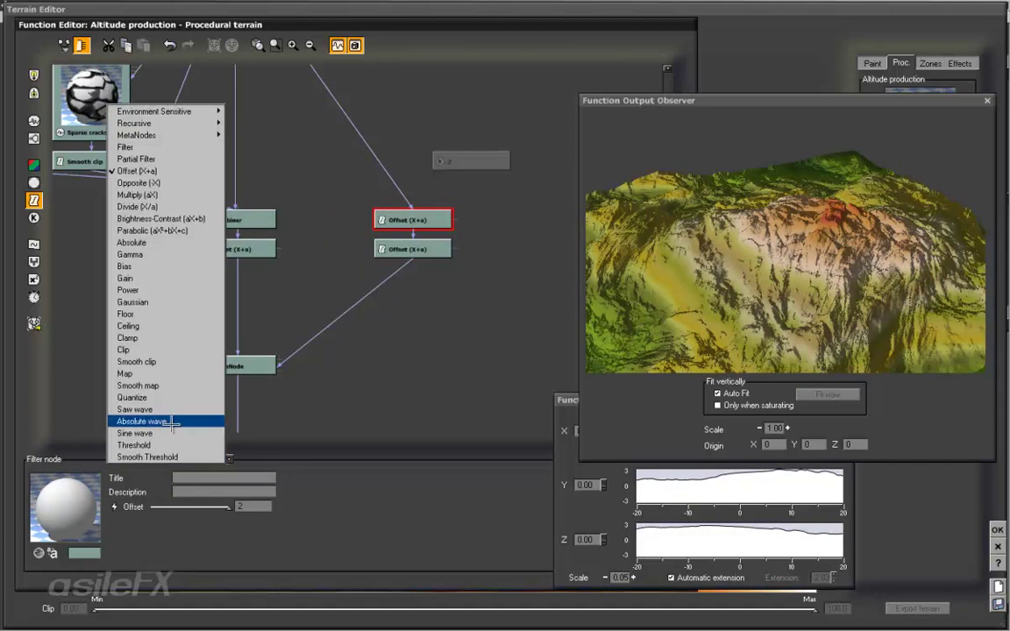
click(132, 419)
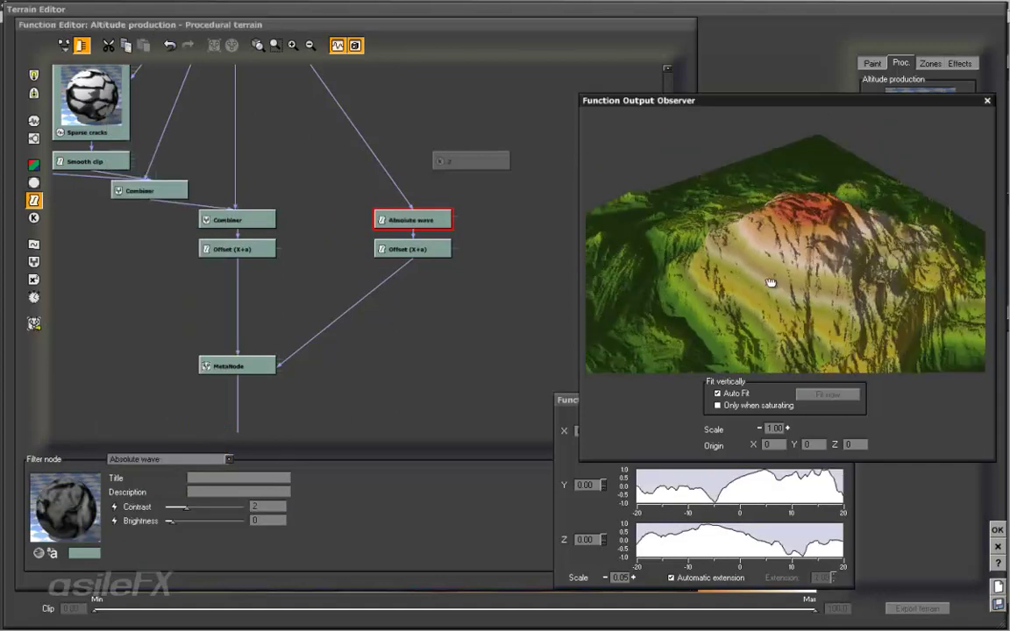
Tune the Absolute wave filter to Contrast 3.44737 and Brightness 4.53509, checking the terrain preview from several angles.
drag(163, 521, 195, 521)
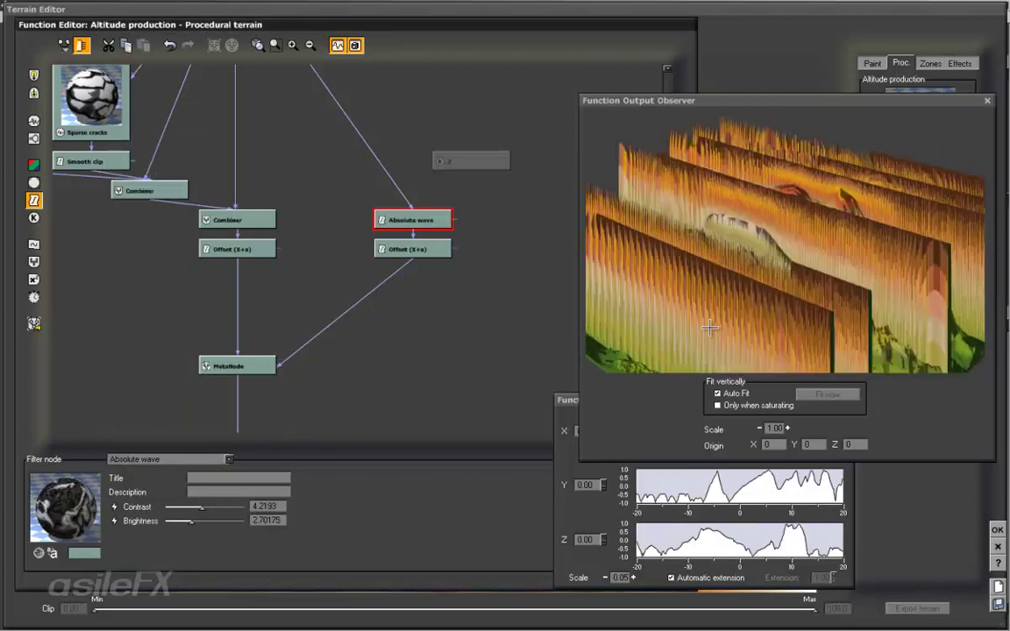
drag(684, 273, 649, 297)
drag(191, 522, 196, 521)
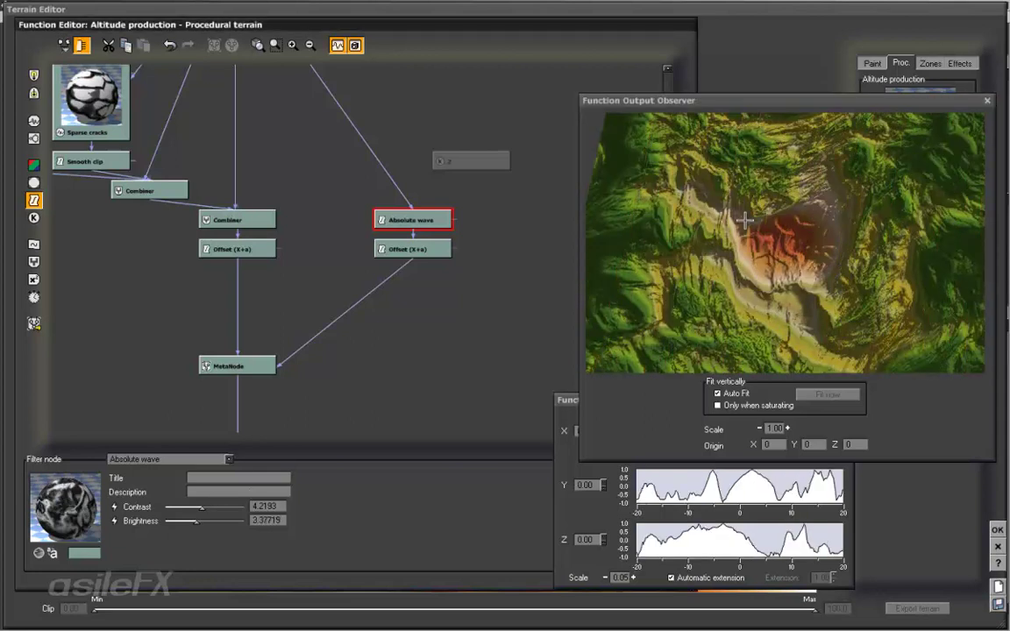
drag(745, 221, 804, 257)
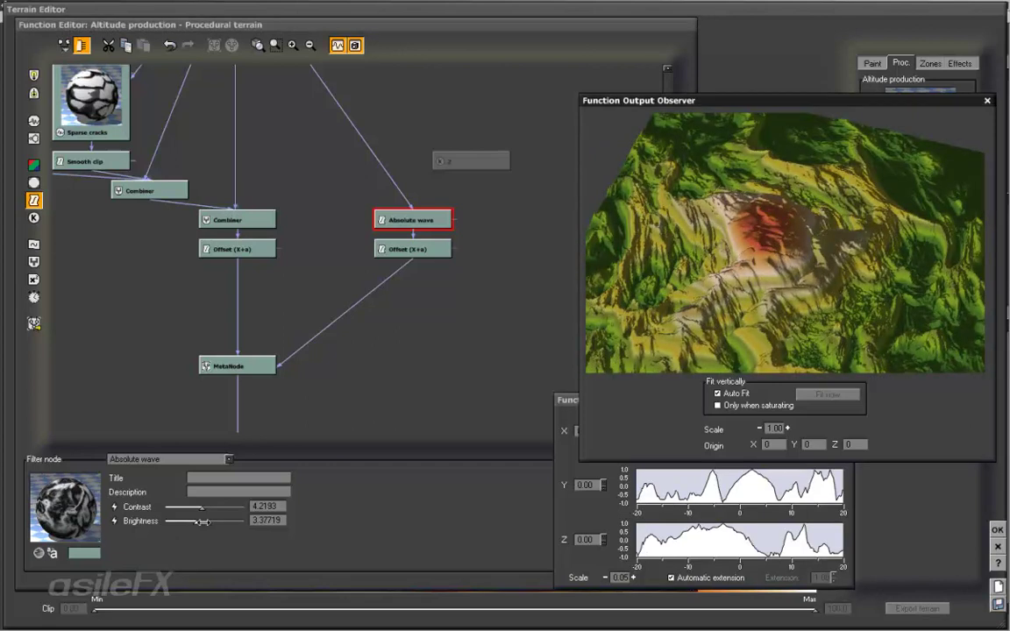
drag(204, 522, 200, 521)
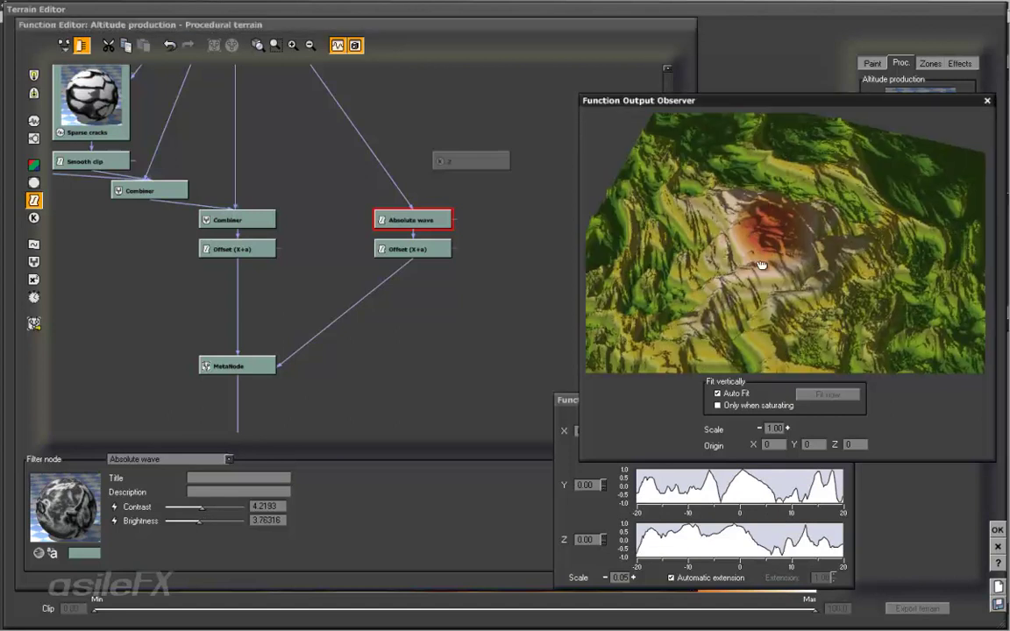
drag(762, 265, 847, 299)
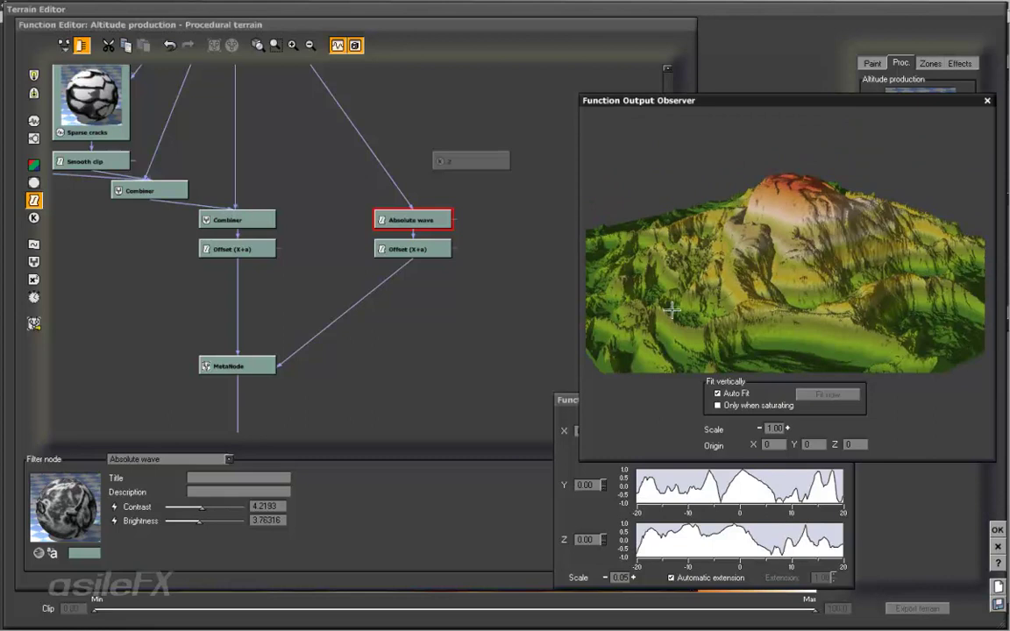
mouse_move(671, 310)
mouse_down()
mouse_move(697, 275)
mouse_move(689, 308)
mouse_up()
drag(202, 507, 213, 508)
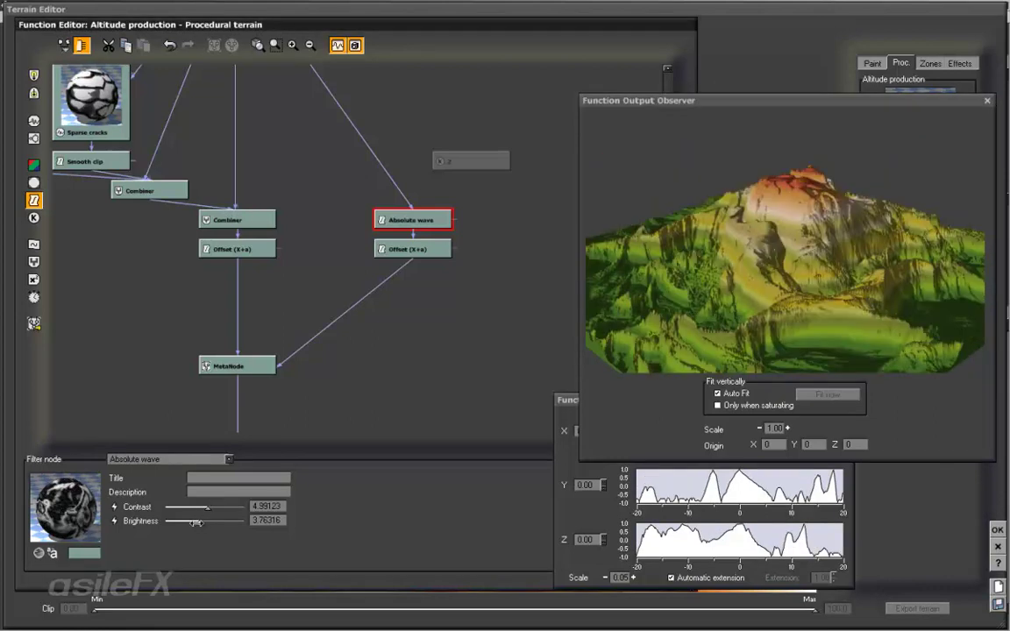
drag(199, 524, 199, 506)
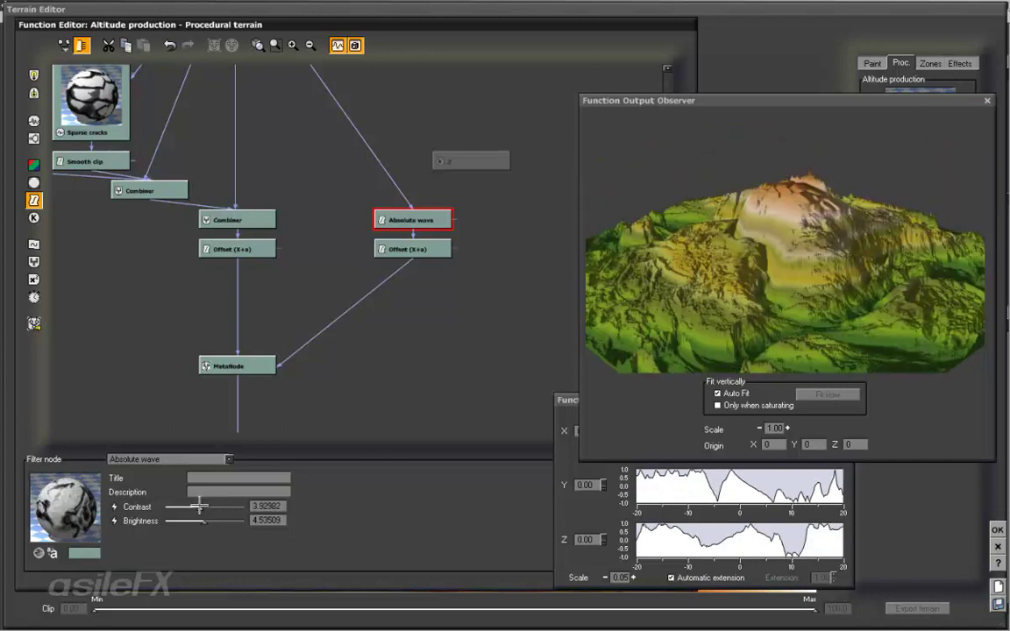
drag(729, 216, 718, 244)
mouse_move(214, 507)
mouse_down()
mouse_move(201, 504)
mouse_move(216, 500)
mouse_up()
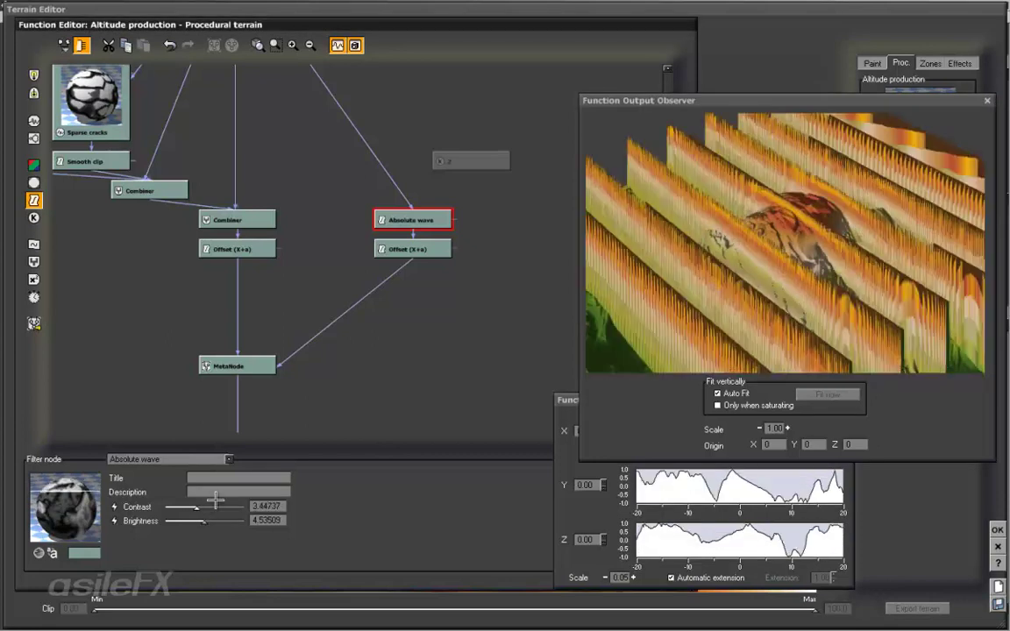
Set the offset of the Offset filter below Absolute wave to 3 and inspect the terrain preview.
click(422, 252)
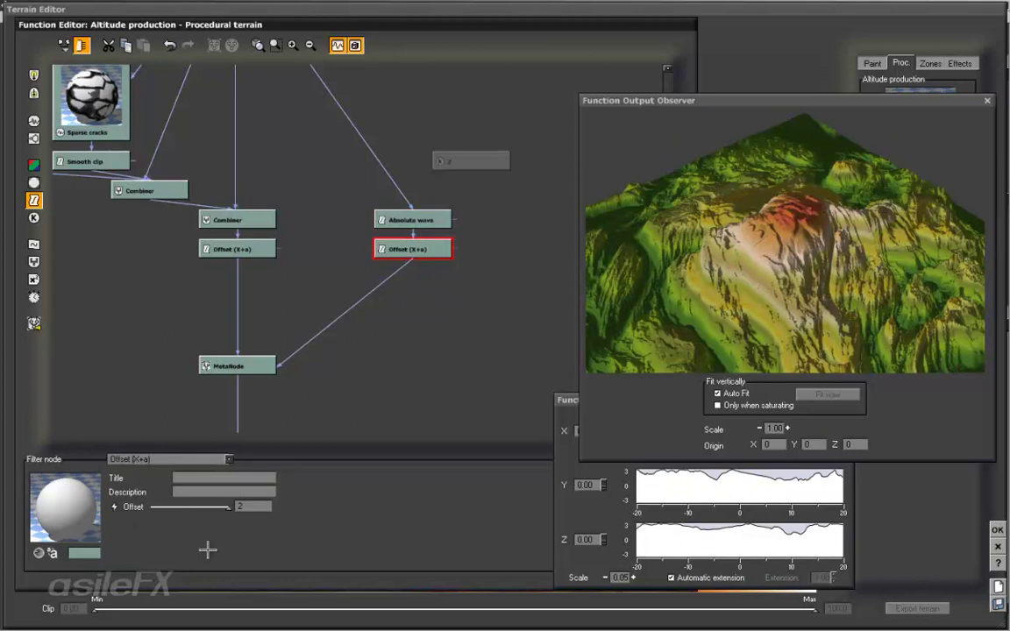
double_click(253, 506)
key(Return)
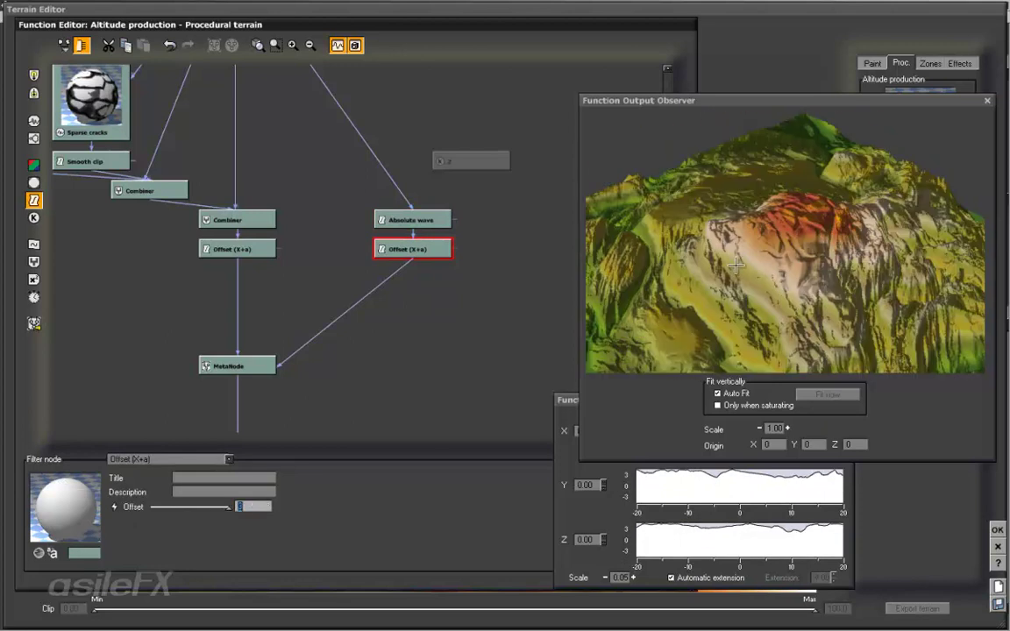
drag(719, 229, 816, 336)
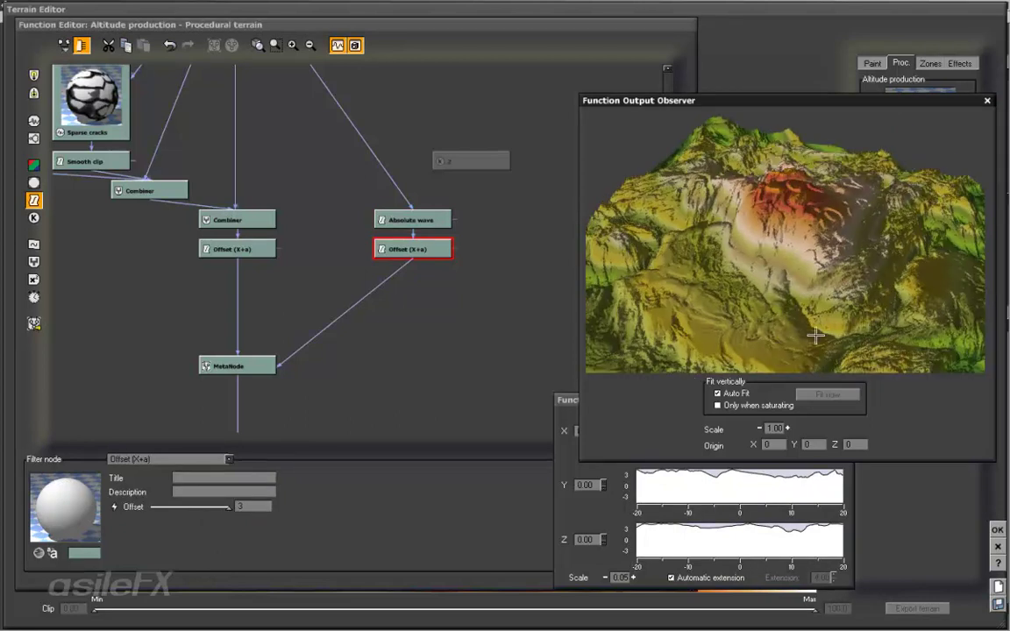
mouse_move(788, 253)
mouse_down()
mouse_move(790, 277)
mouse_move(789, 246)
mouse_up()
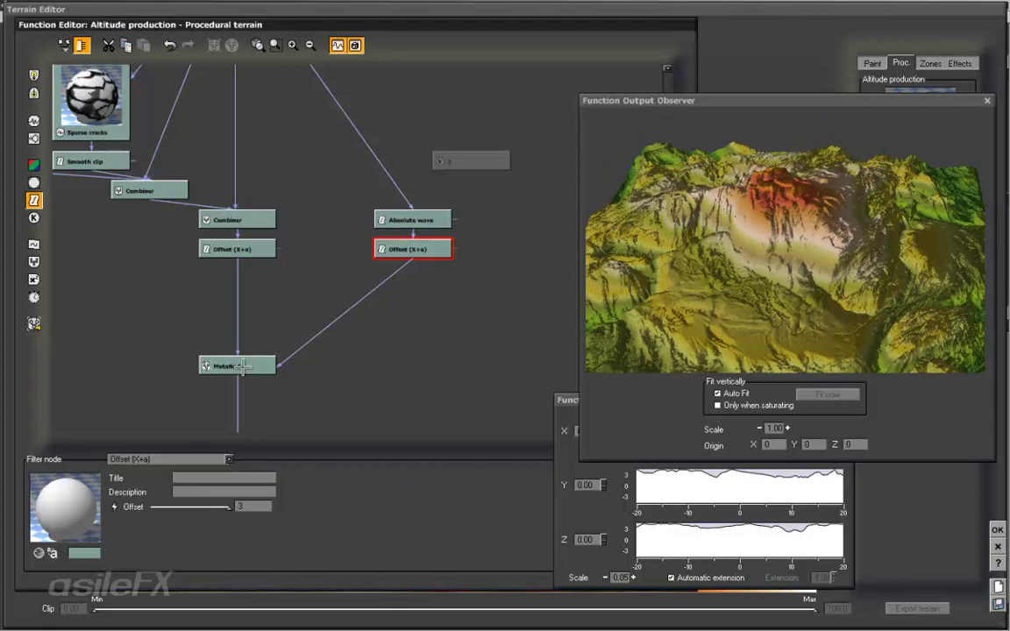
Try several Edge Radius values on the MetaNode, settle on 76.9993, and check the terrain from different angles.
click(204, 366)
drag(245, 540, 244, 540)
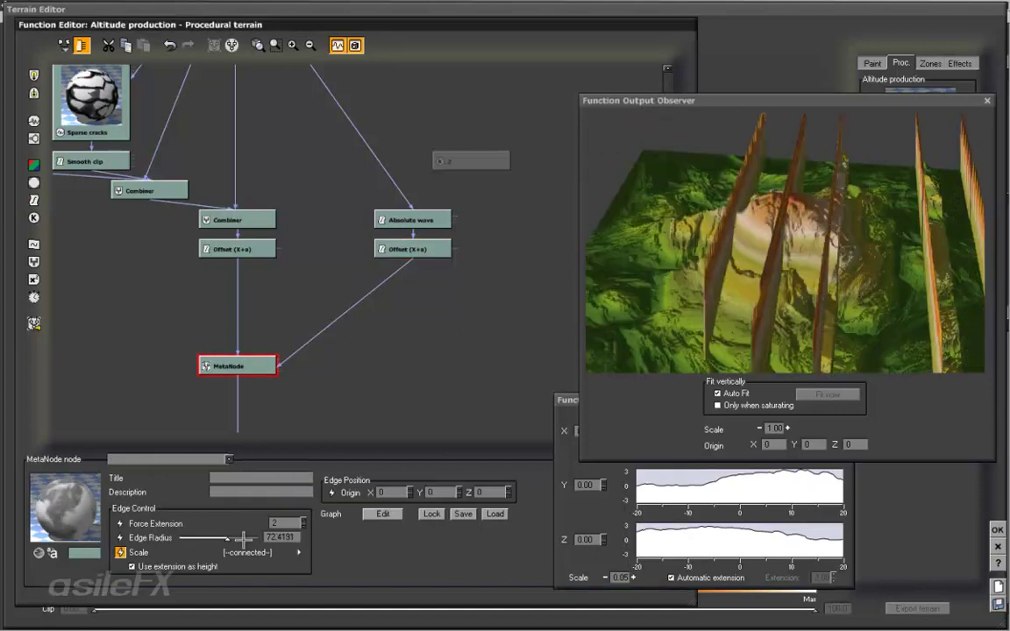
drag(636, 327, 820, 292)
drag(226, 537, 250, 536)
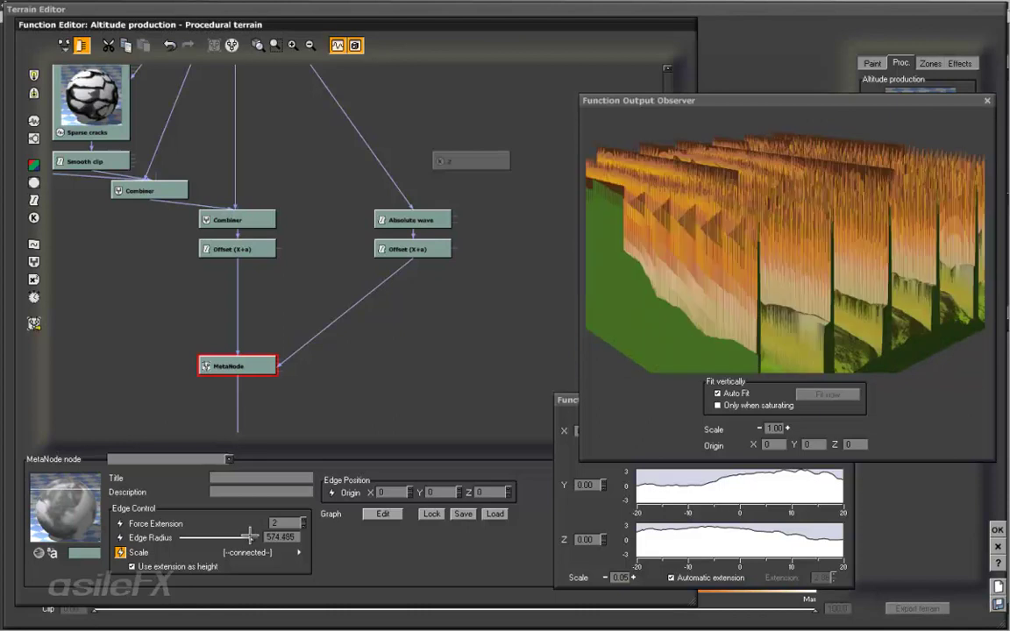
drag(827, 189, 745, 255)
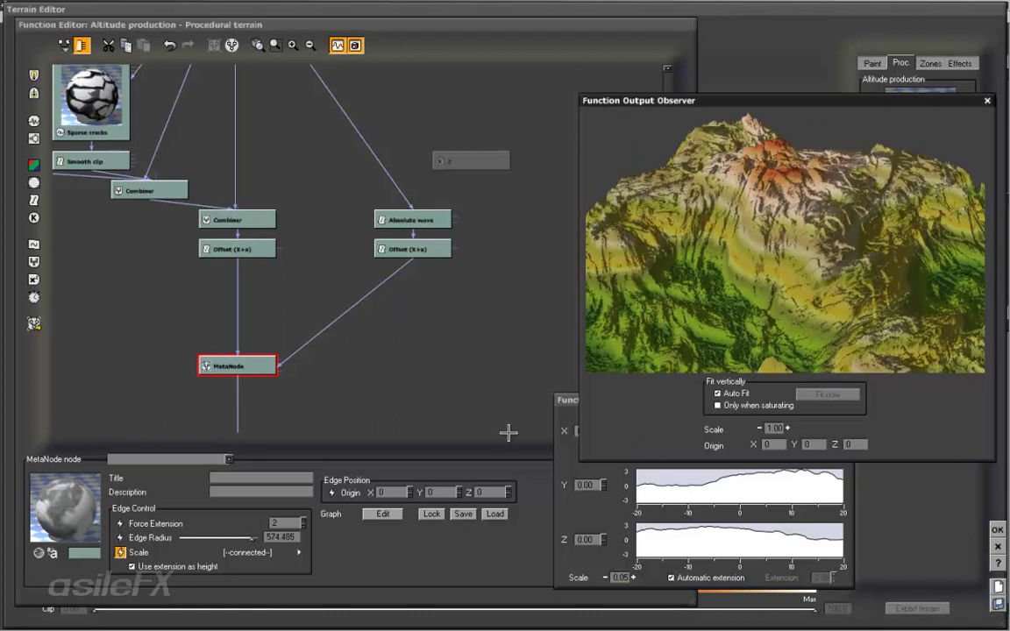
drag(238, 533, 245, 533)
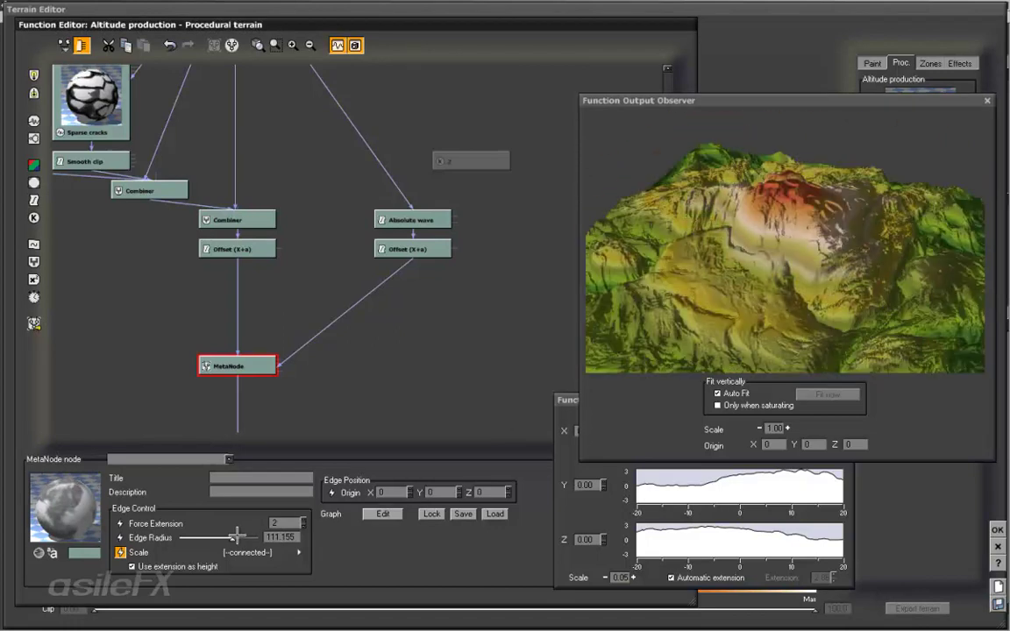
drag(236, 535, 231, 535)
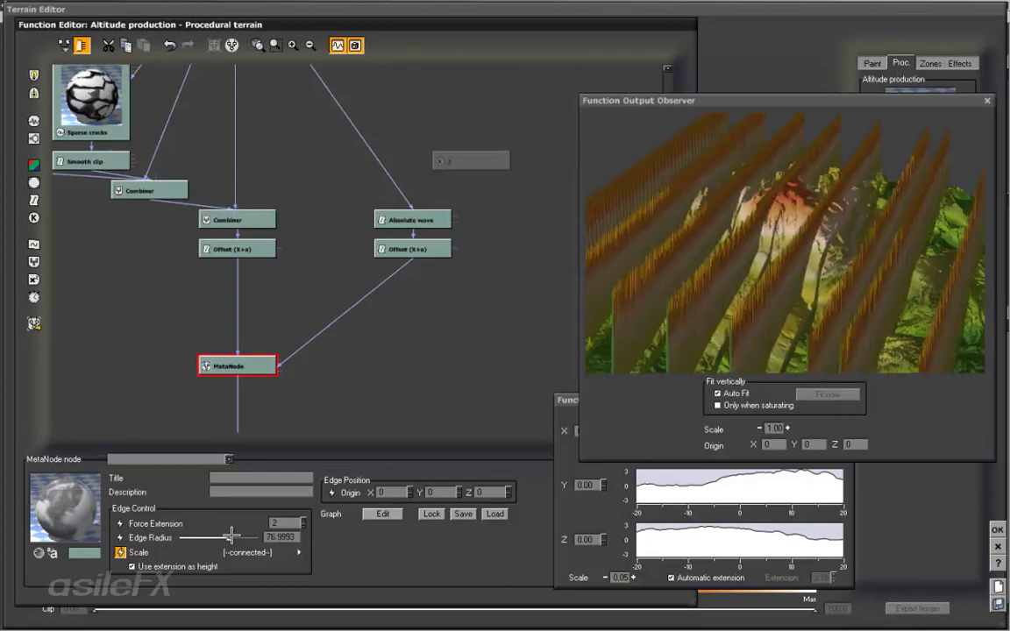
drag(791, 262, 804, 349)
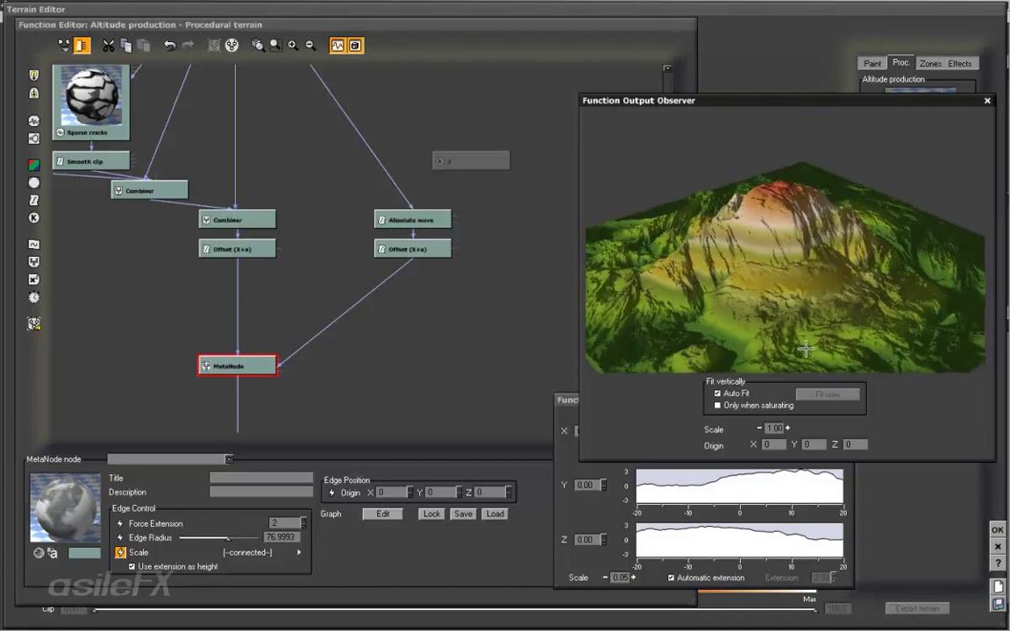
drag(776, 239, 719, 219)
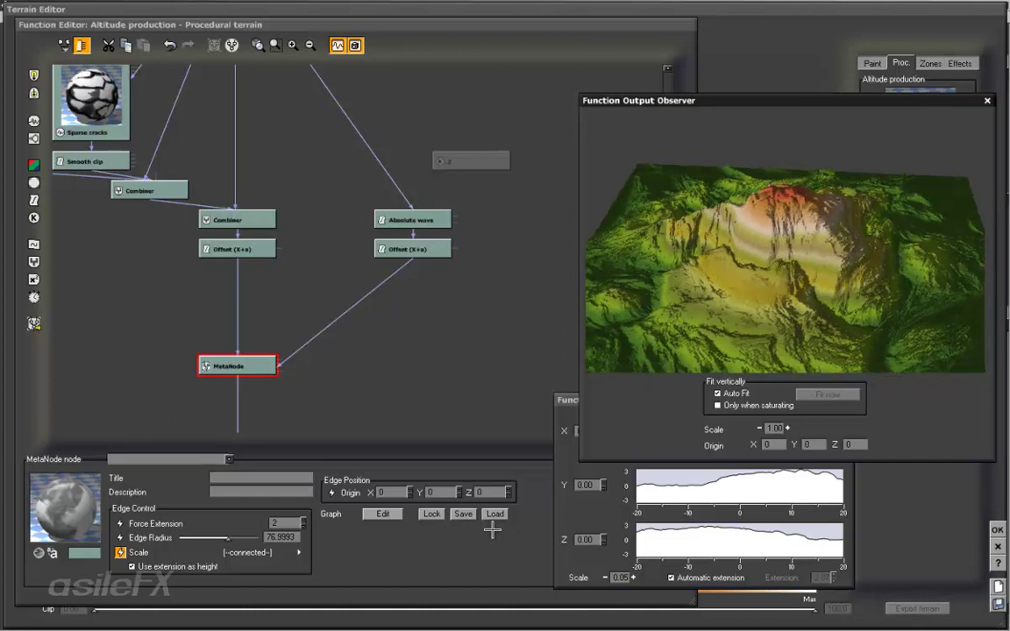
Try Edge Position origin X values of 20 and 2 on the MetaNode, checking the terrain, and reset X to 0.
click(403, 493)
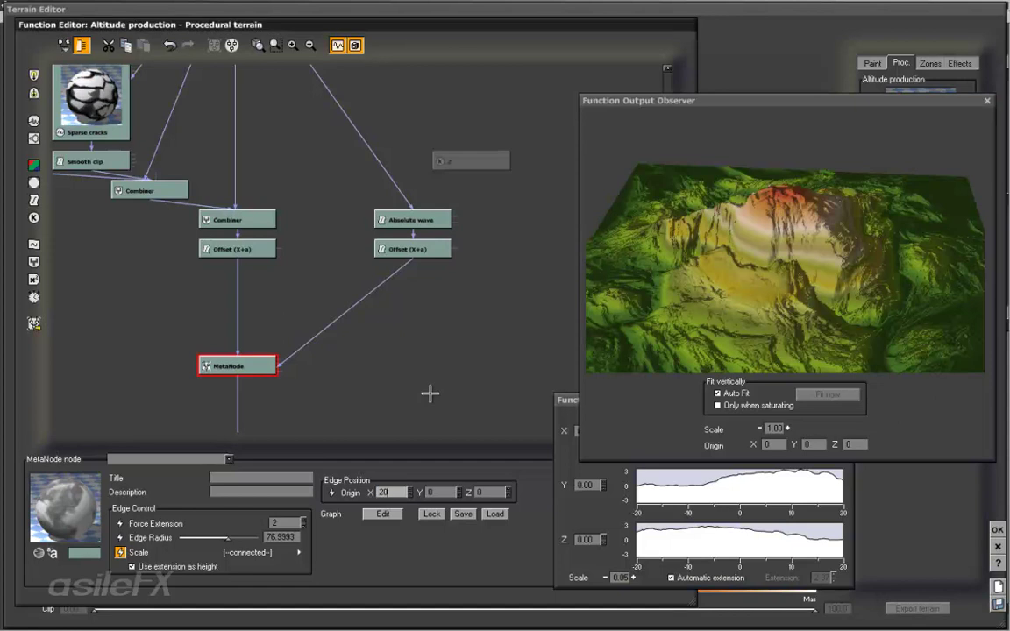
key(Return)
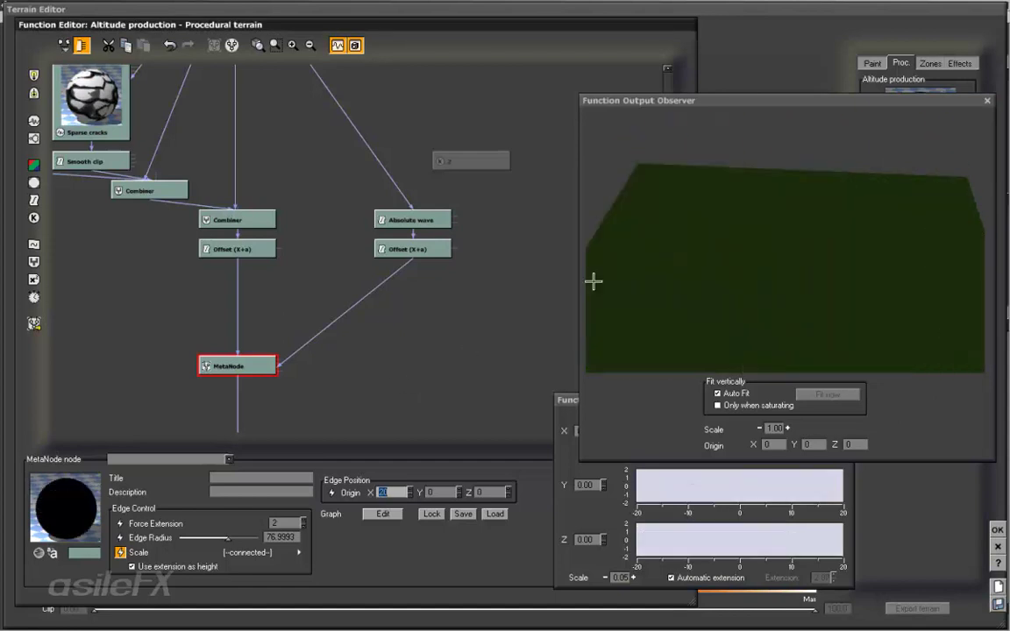
drag(673, 256, 551, 366)
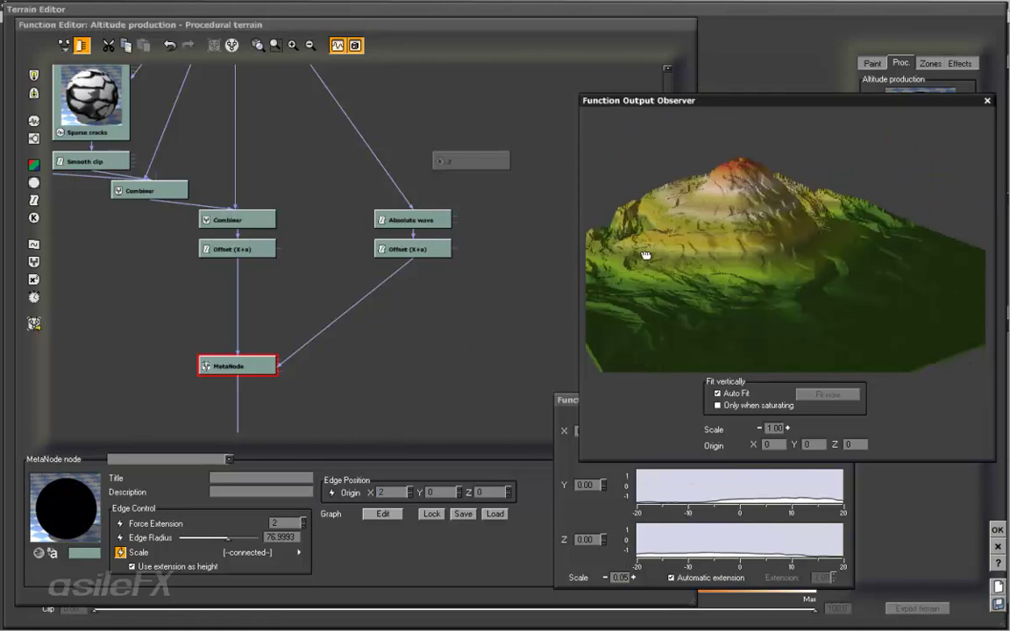
double_click(392, 493)
text(0)
key(Return)
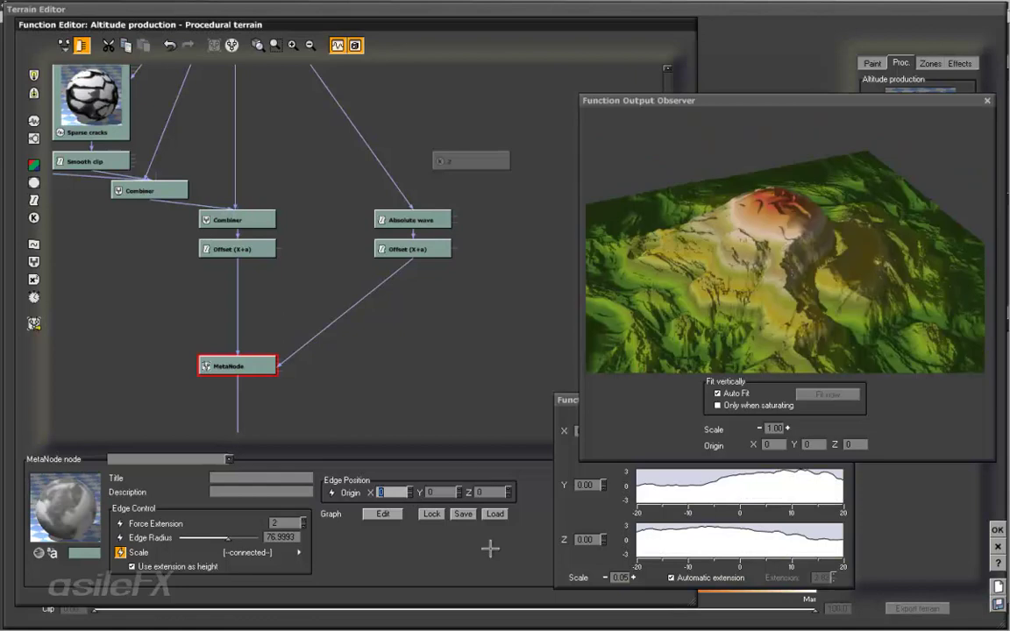
Accept the function graph edits, raise the terrain's Force extension to 3.2, and inspect the full terrain.
drag(490, 544, 386, 548)
drag(541, 493, 463, 502)
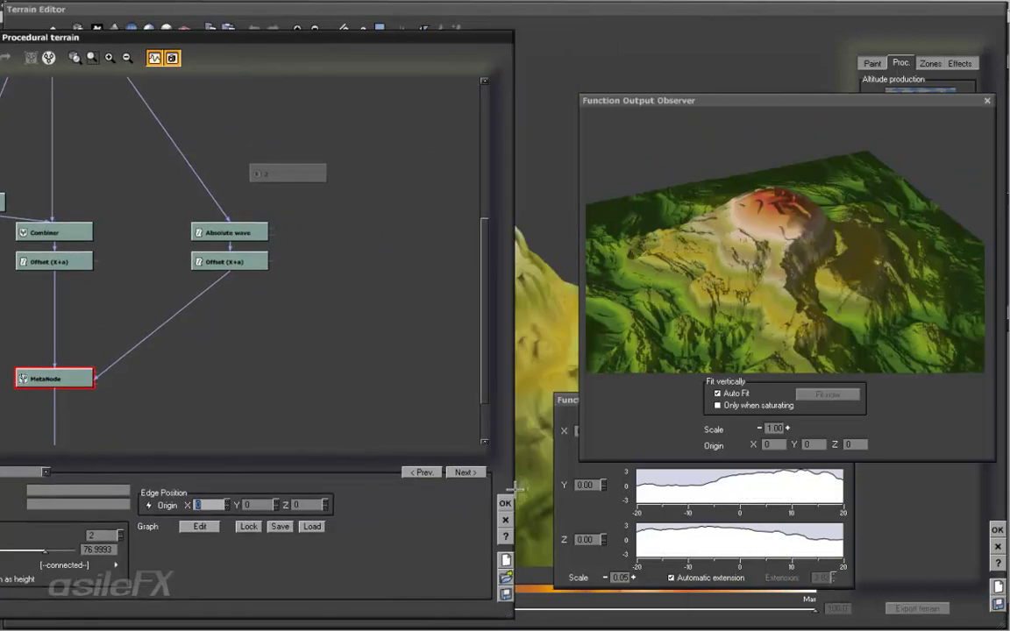
click(506, 501)
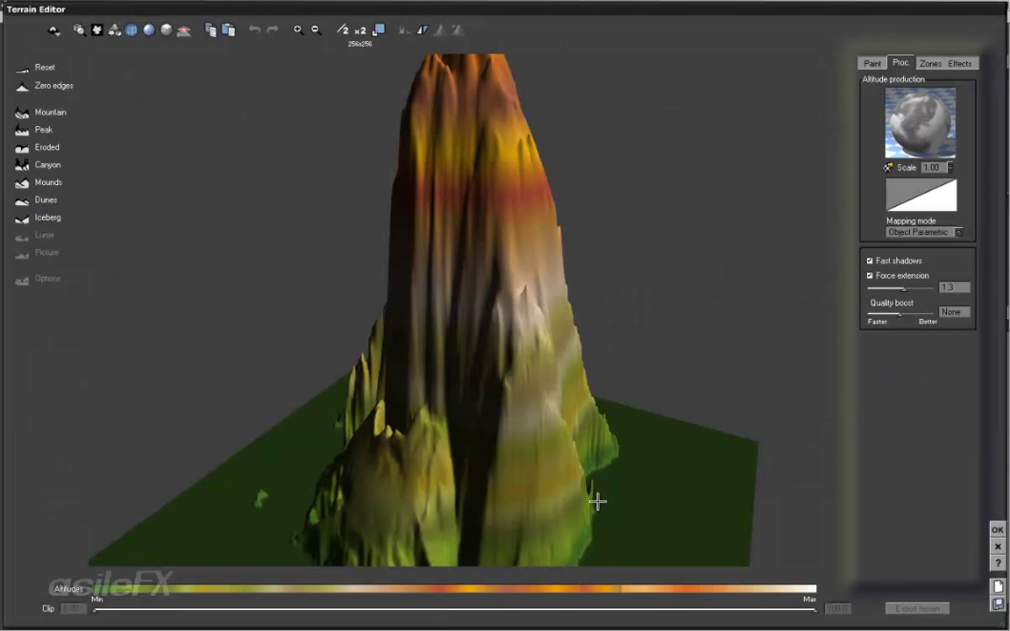
right_drag(612, 494, 600, 473)
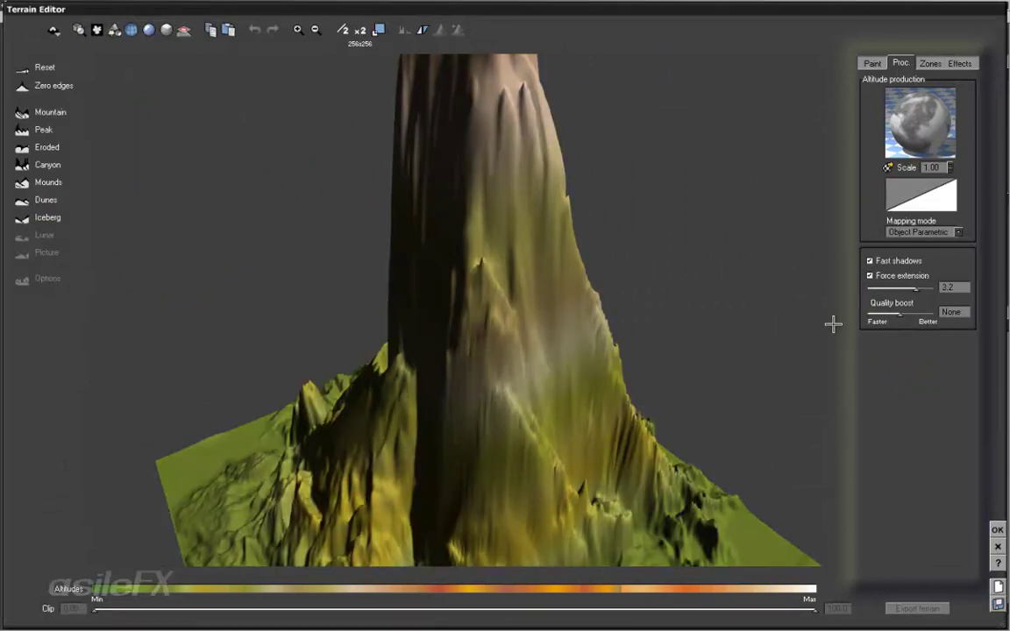
Accept the terrain edits, frame the mountain from a low camera angle, render it to screen at Final quality, and close the render.
drag(834, 322, 646, 402)
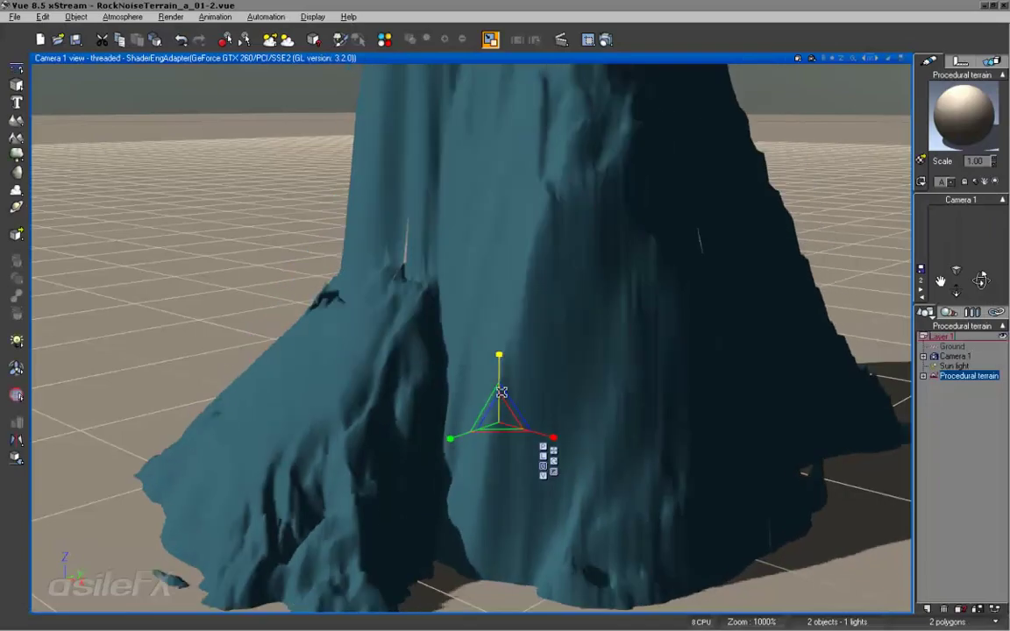
drag(564, 358, 568, 265)
right_drag(626, 332, 583, 254)
scroll(603, 311, up, 2)
scroll(602, 311, down, 1)
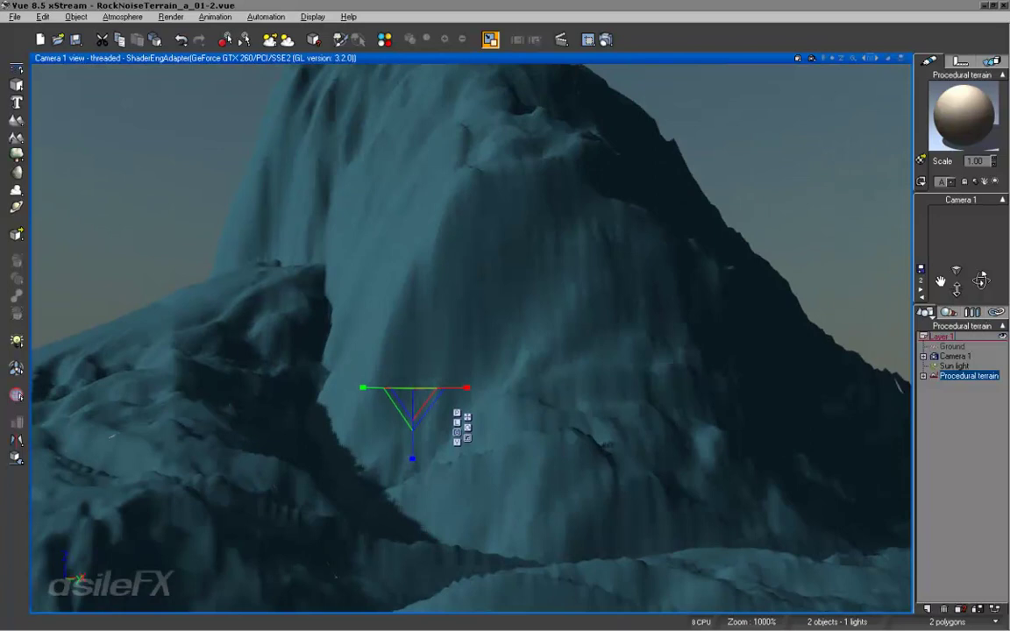
right_drag(478, 478, 503, 460)
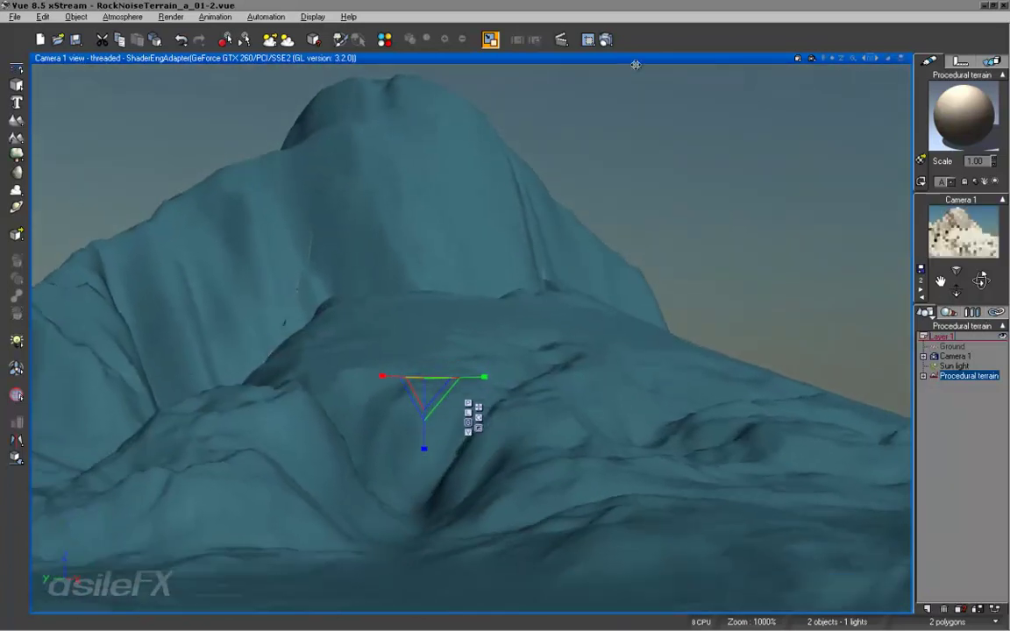
click(605, 39)
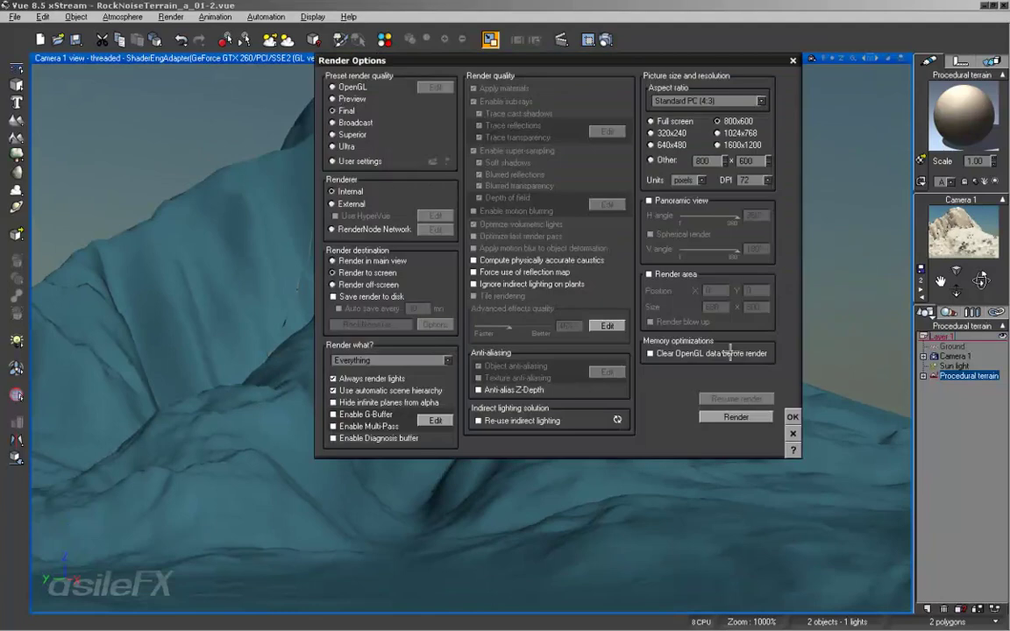
click(735, 417)
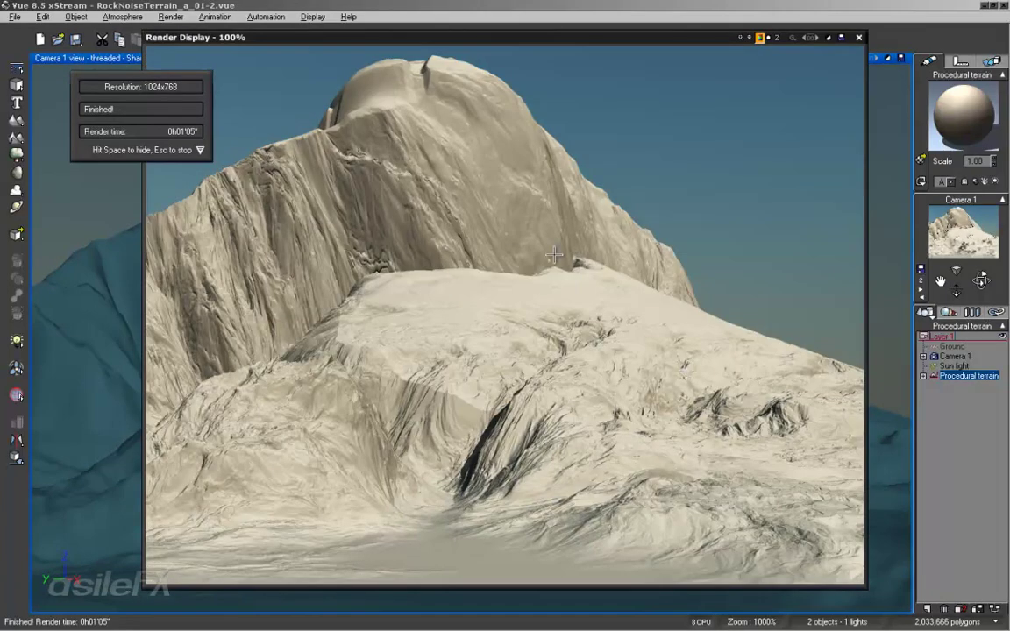
click(857, 37)
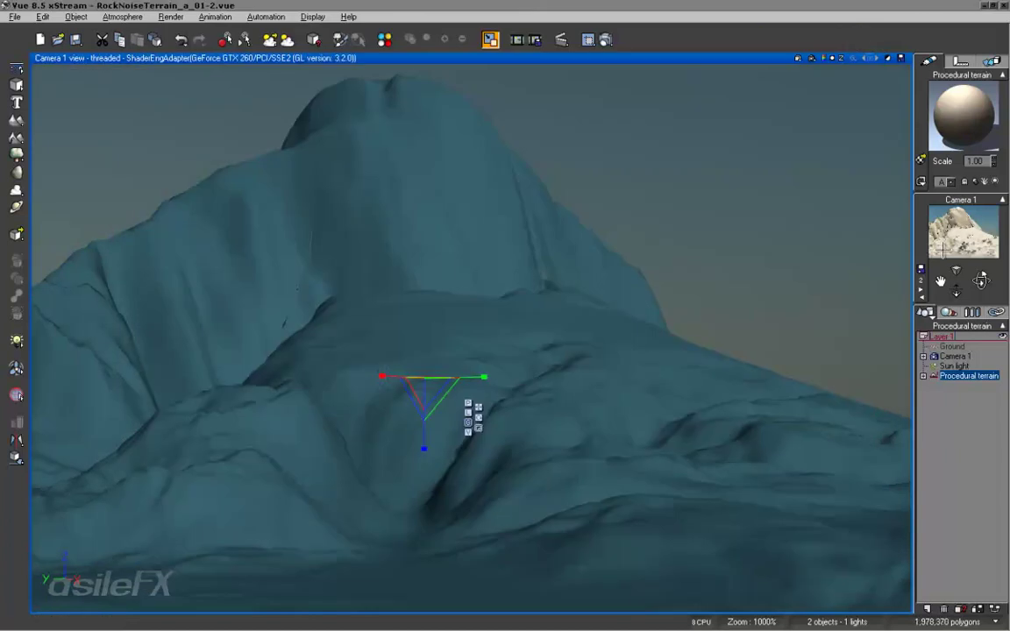
View the whole mountain from above, set the sun's azimuth to 285 and pitch to about 25.12°, and accept the atmosphere.
right_drag(499, 468, 489, 449)
middle_drag(776, 564, 715, 367)
scroll(625, 323, down, 2)
scroll(715, 362, down, 2)
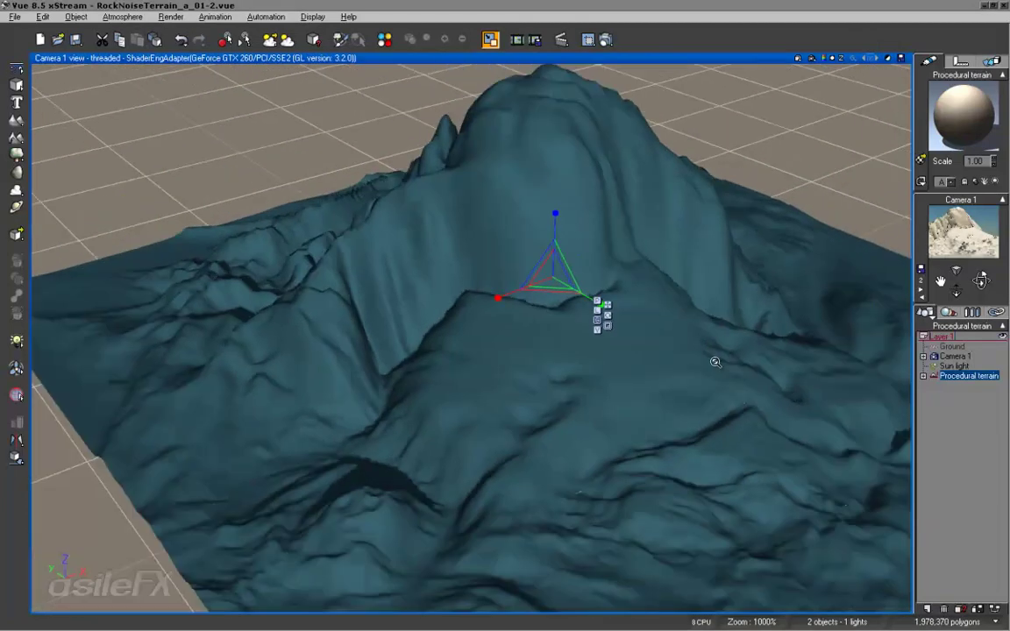
right_drag(716, 361, 671, 373)
key(F4)
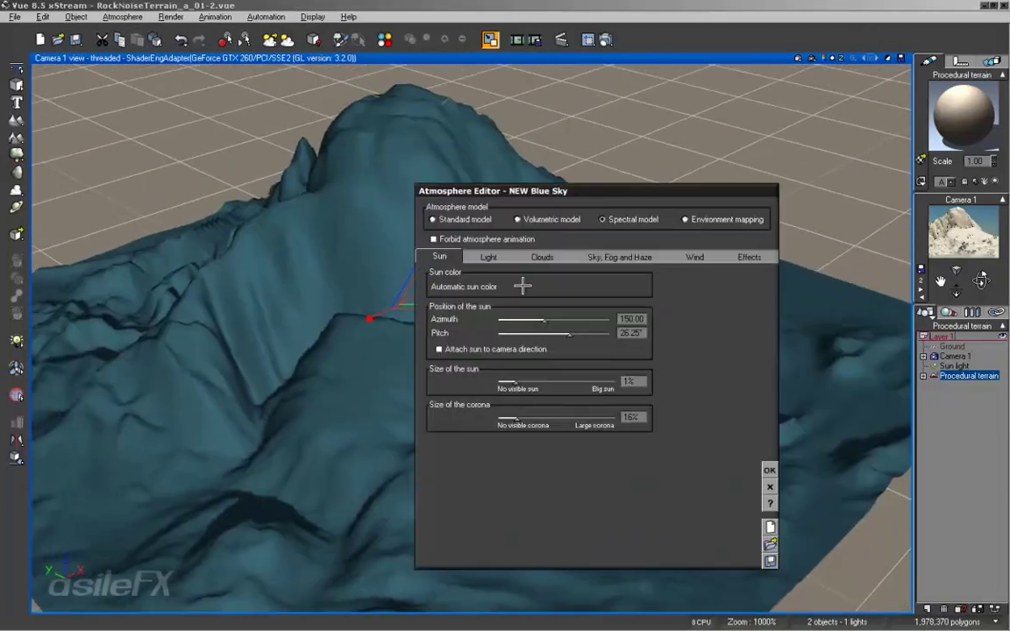
drag(545, 320, 579, 320)
drag(602, 190, 245, 129)
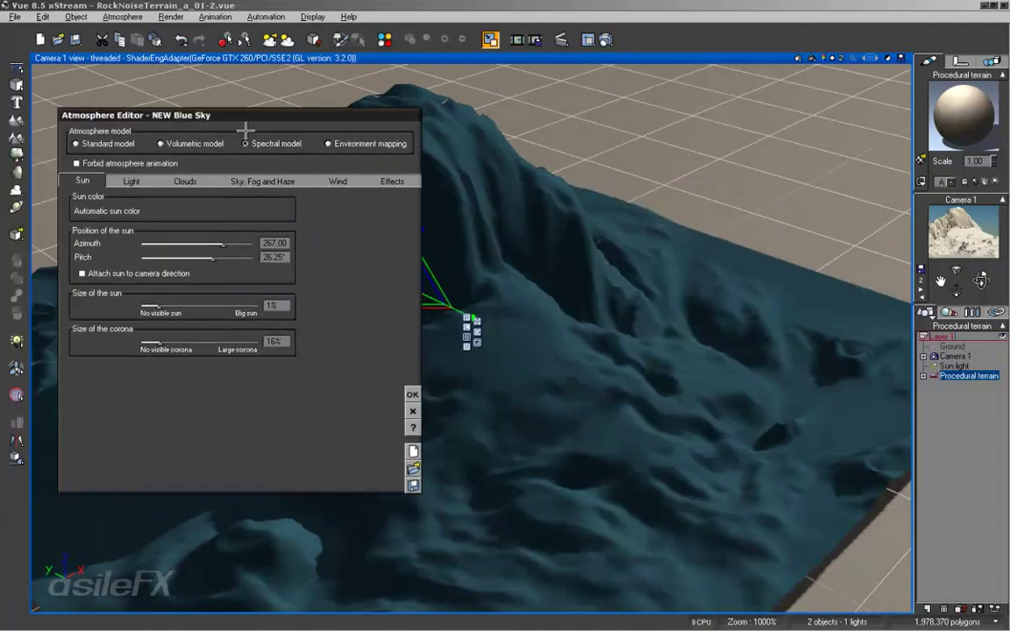
drag(220, 243, 235, 257)
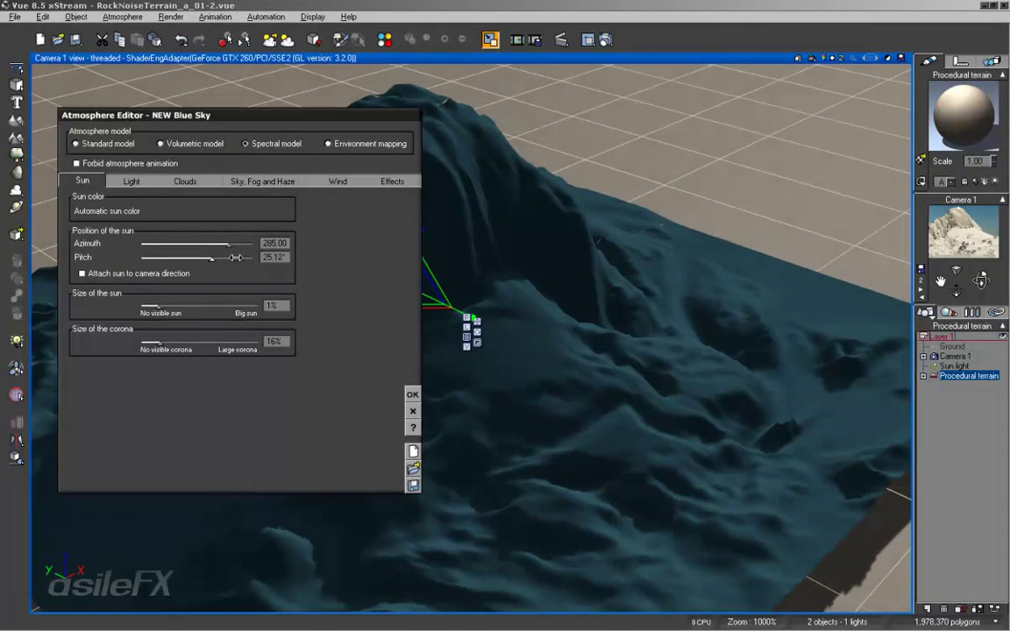
click(418, 391)
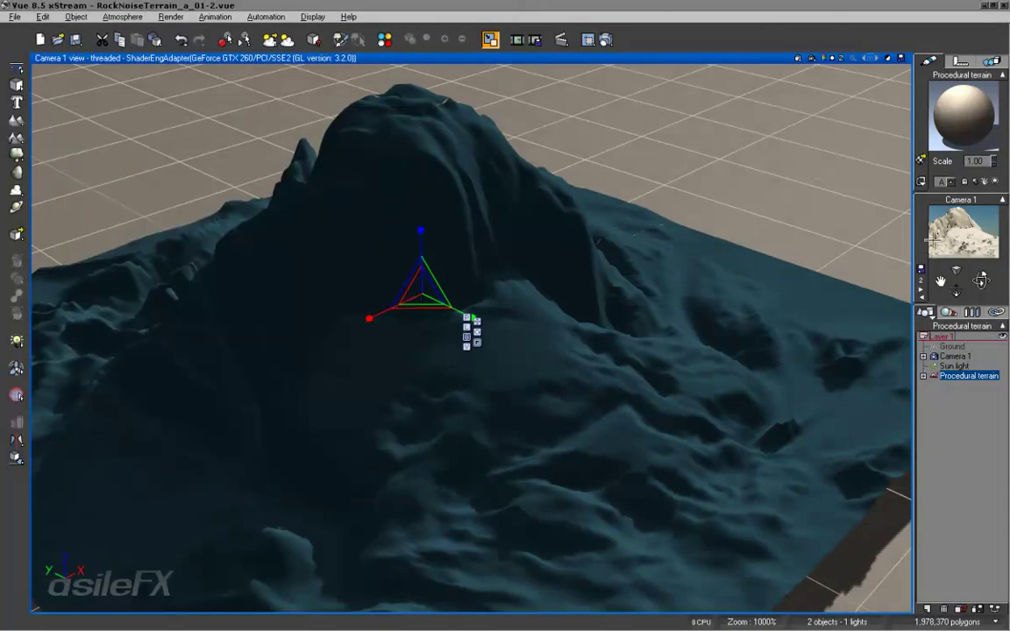
Move the camera closer to the mountain and render the scene under the new sunlight.
mouse_move(728, 245)
right_down()
mouse_move(740, 234)
mouse_move(739, 252)
right_up()
scroll(740, 234, up, 2)
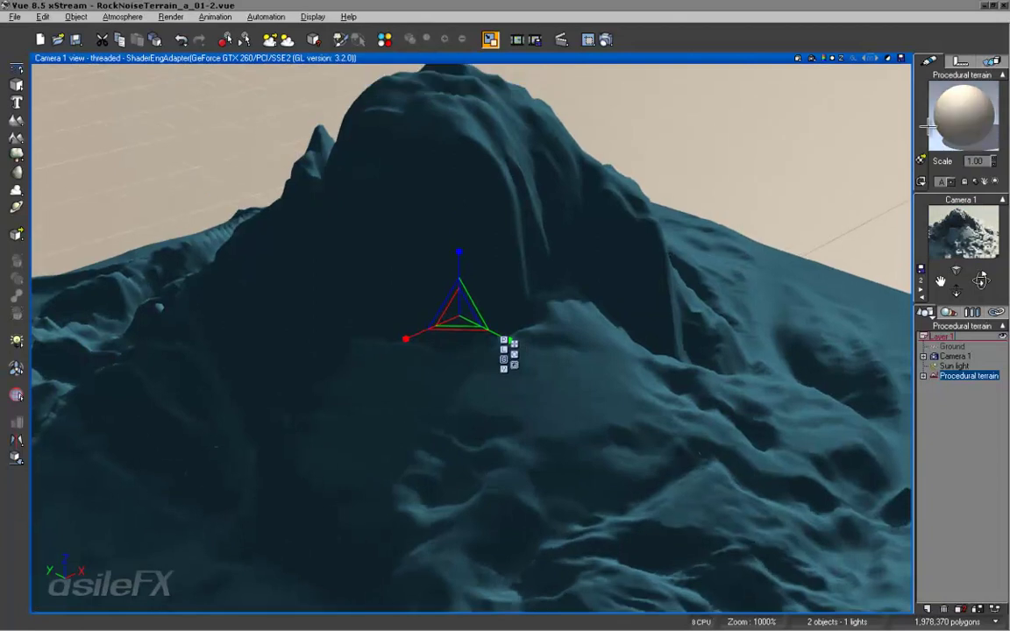
mouse_move(603, 106)
right_down()
mouse_move(603, 120)
mouse_move(602, 109)
right_up()
click(605, 41)
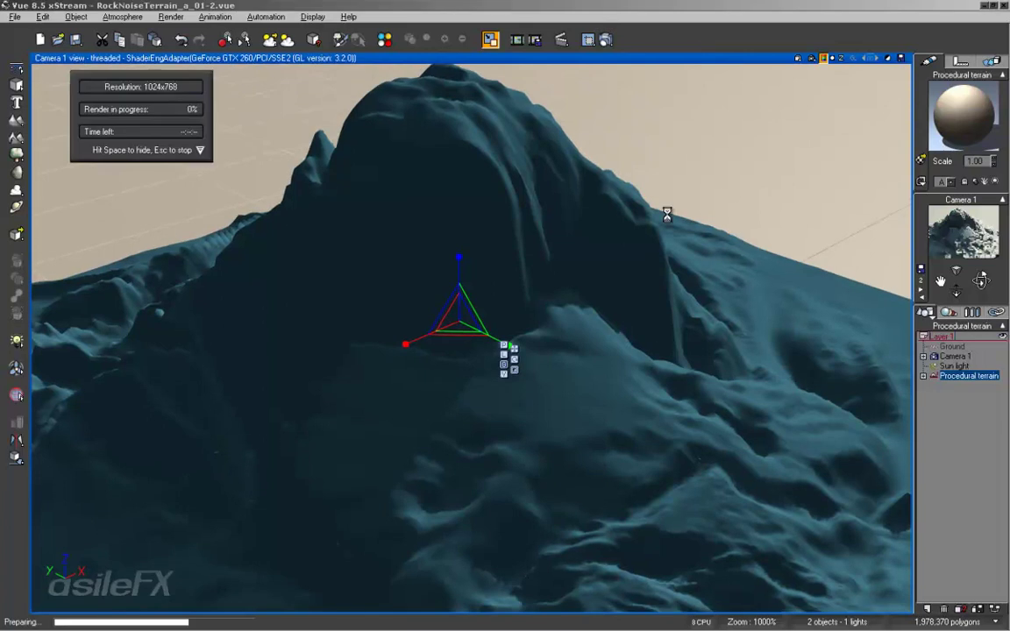
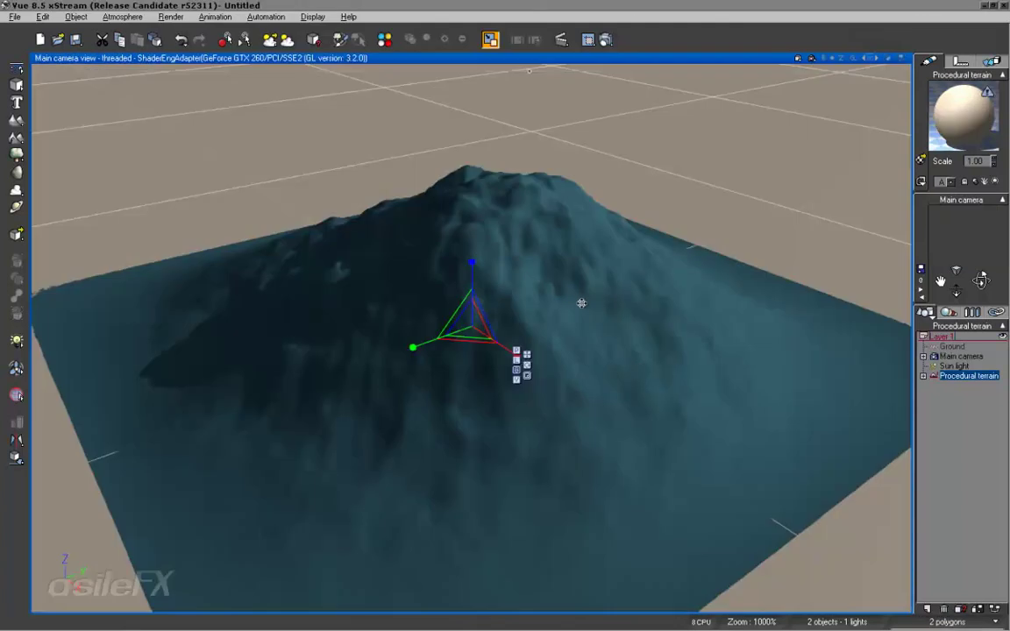
Open the untitled scene's procedural terrain for editing and check the effect of its Zero edges option.
scroll(578, 300, up, 4)
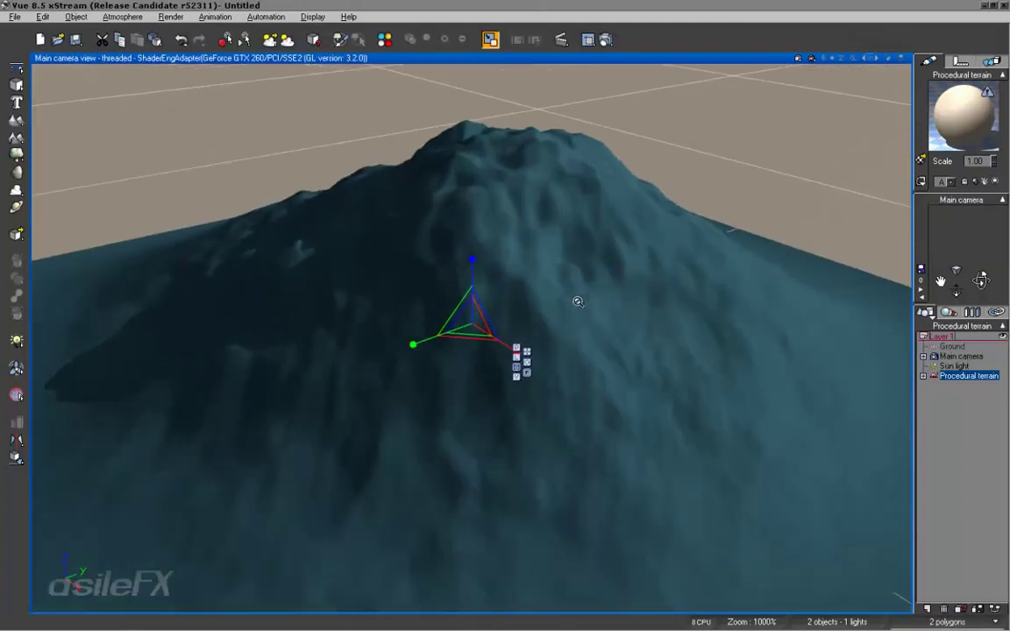
double_click(573, 301)
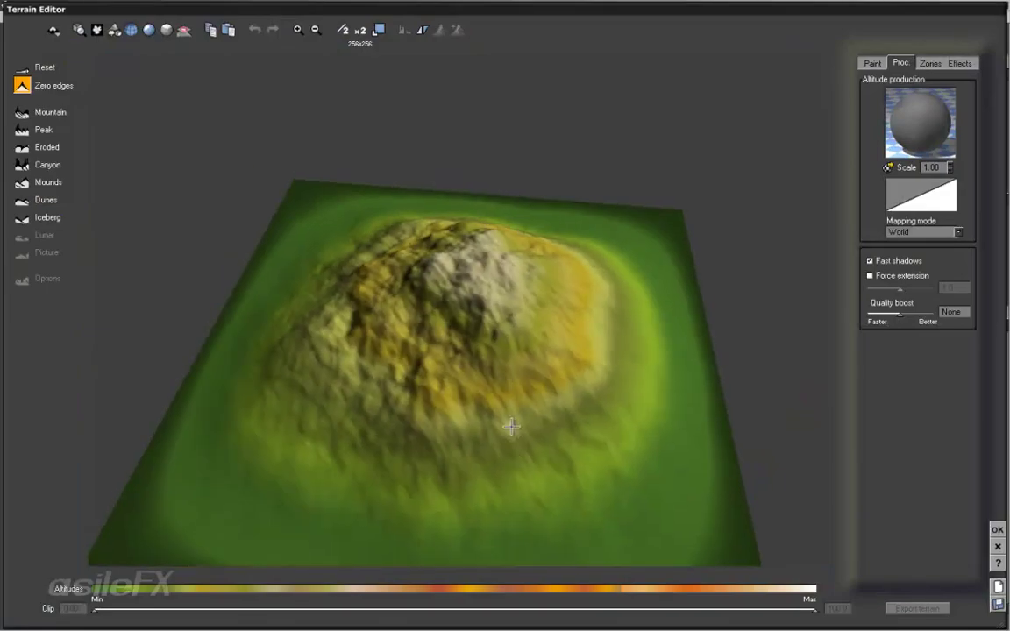
right_drag(583, 340, 619, 339)
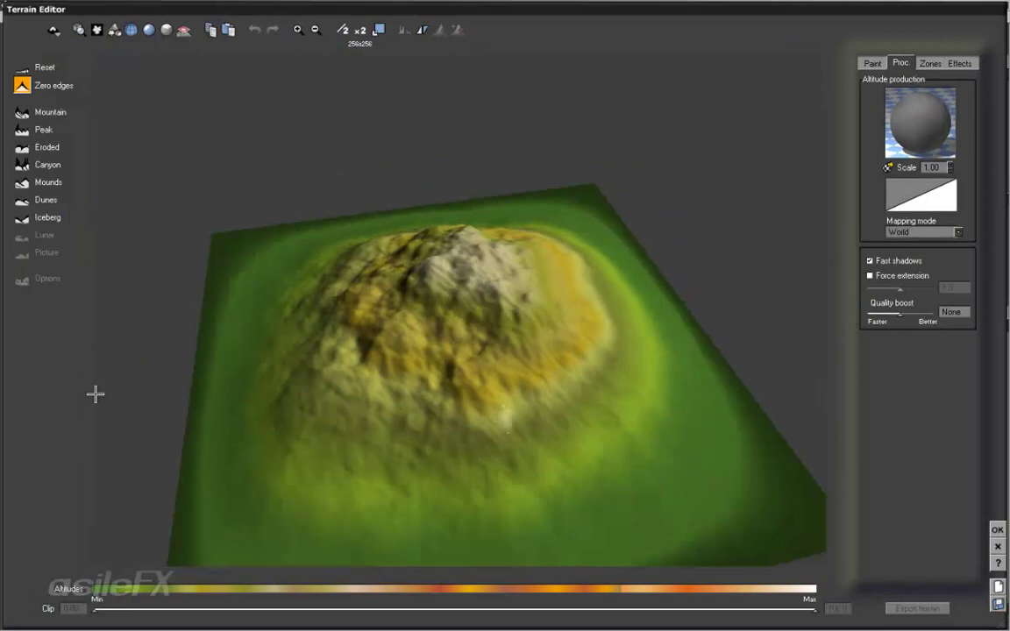
click(22, 85)
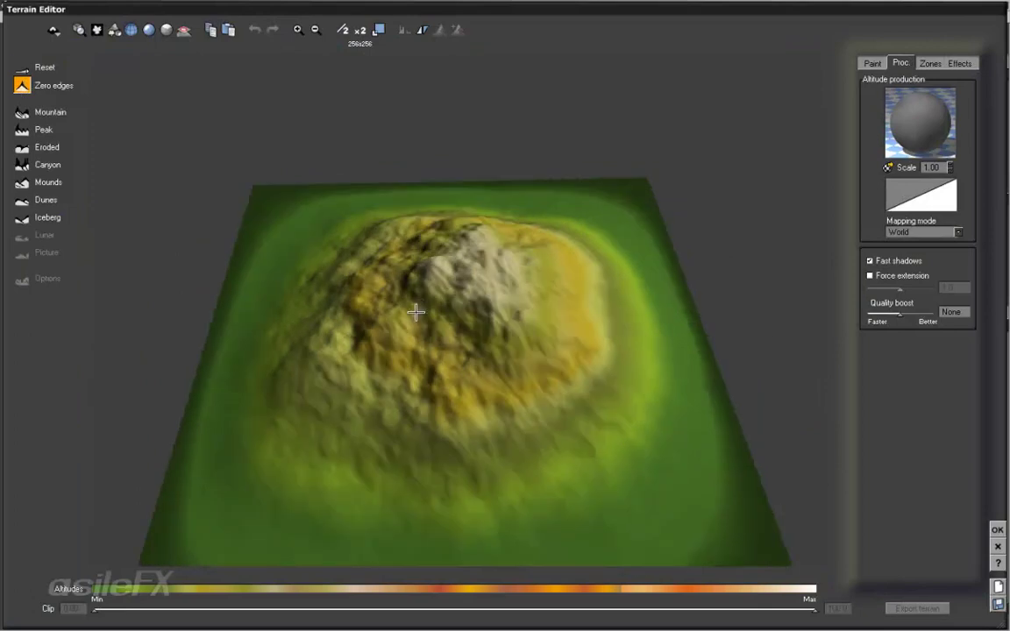
Add a rectangular zone of about 0.24, 0.49 / 0.6, 0.85 on the terrain, extract it as a separate terrain, and inspect it.
click(931, 63)
click(891, 209)
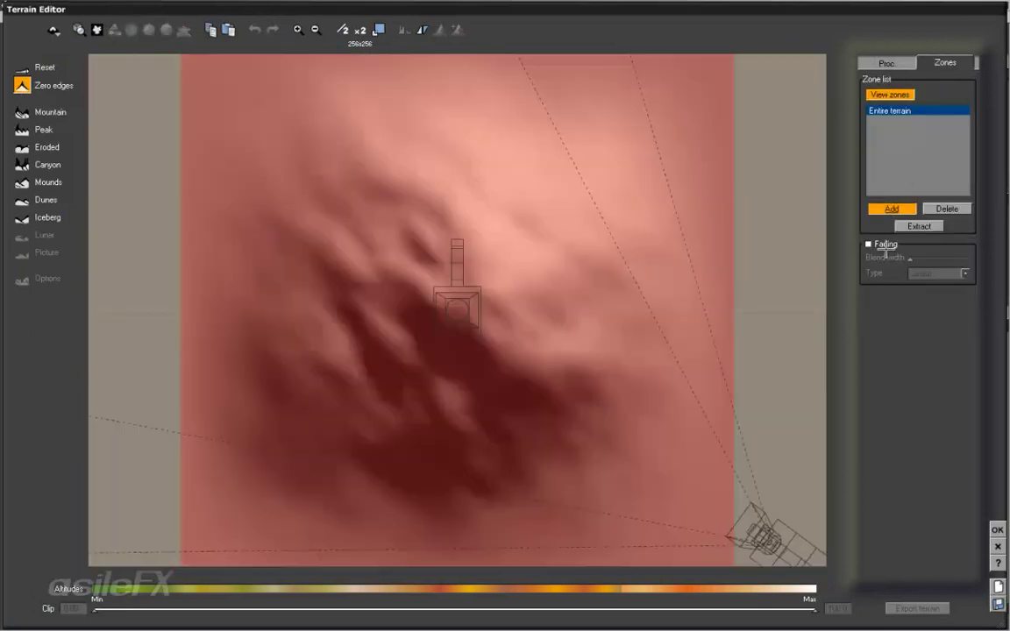
mouse_move(314, 111)
mouse_down()
mouse_move(467, 235)
mouse_move(621, 316)
mouse_up()
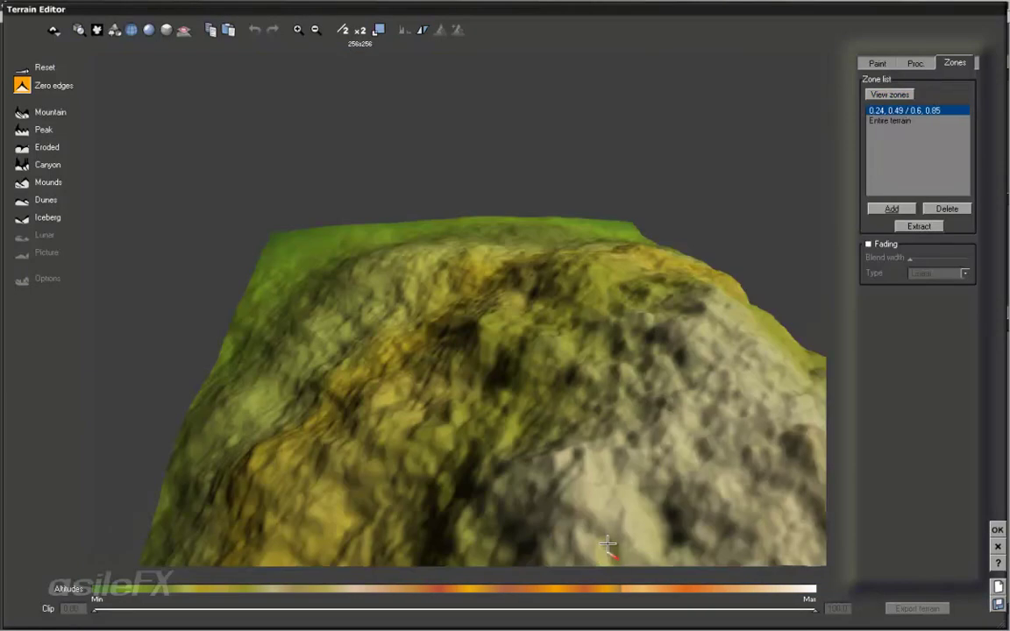
drag(555, 318, 683, 208)
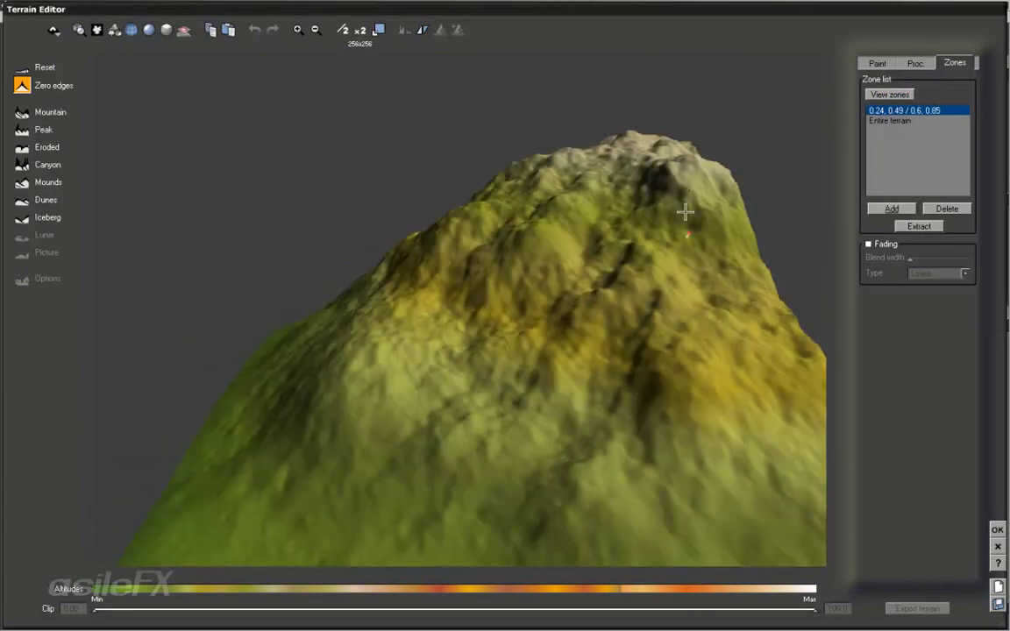
drag(250, 427, 340, 414)
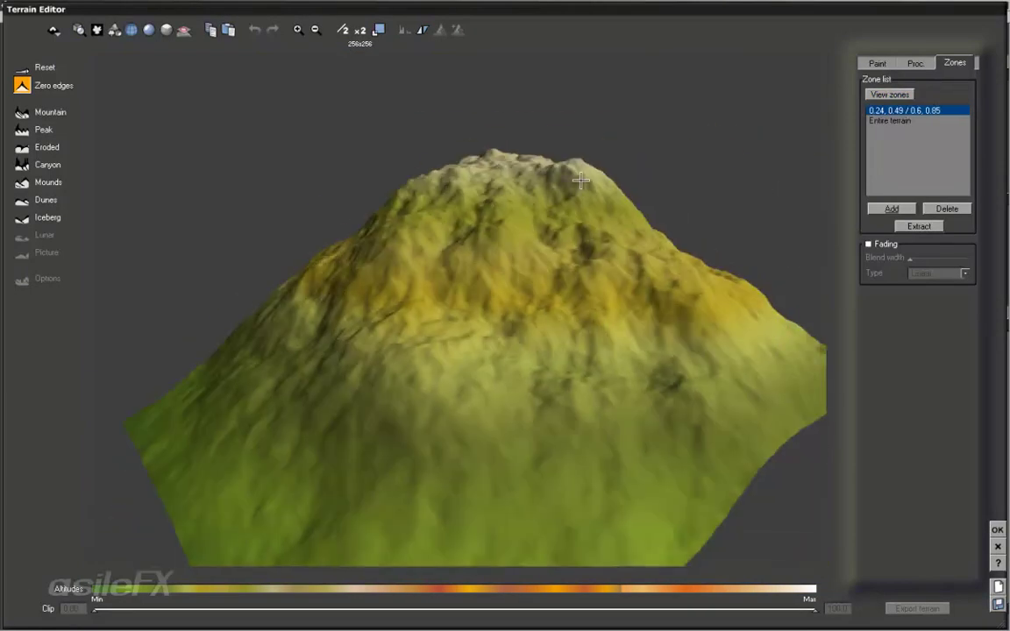
click(925, 228)
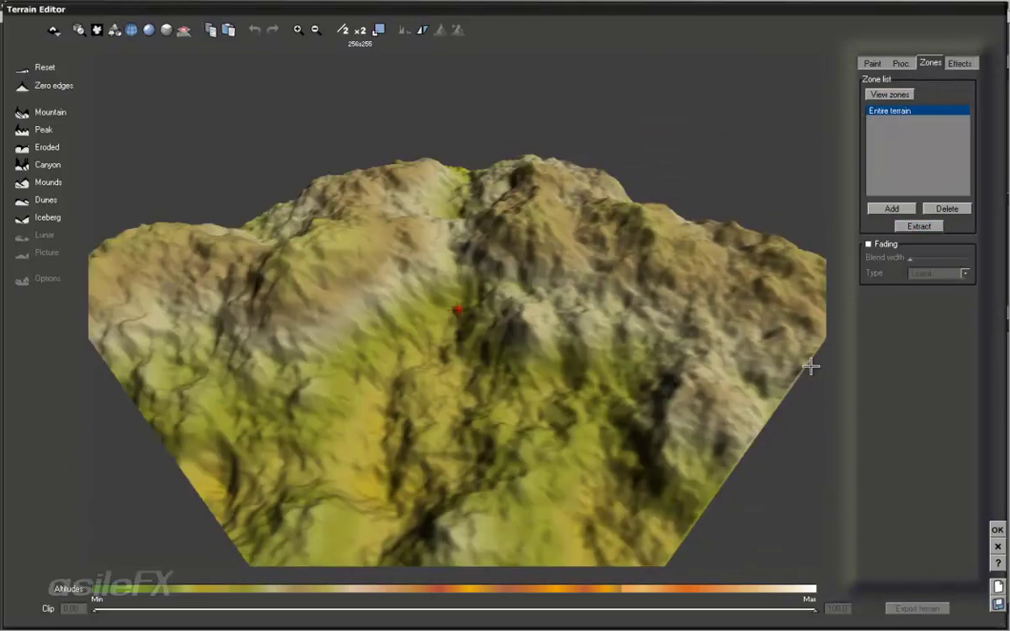
drag(785, 375, 254, 456)
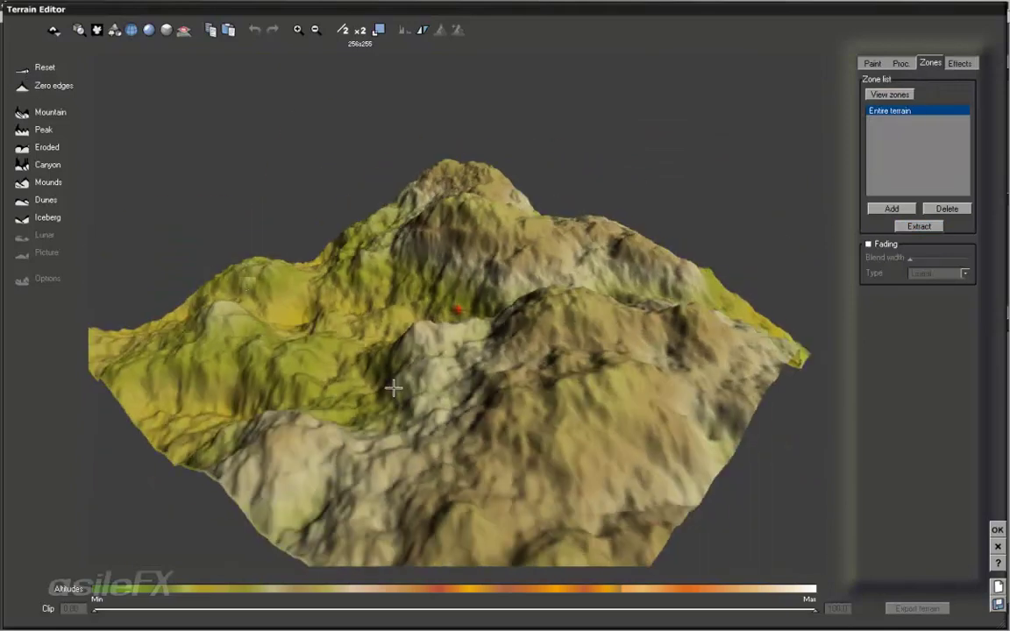
drag(491, 385, 363, 371)
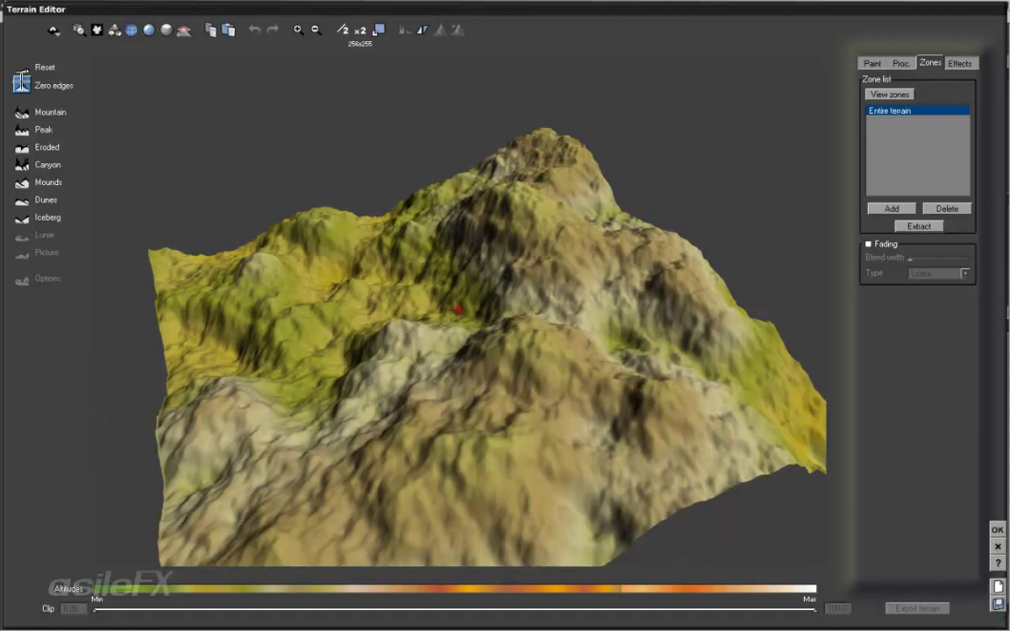
Try Zero edges on the extracted terrain, inspect its shape, switch the option off again, and accept the terrain.
click(22, 85)
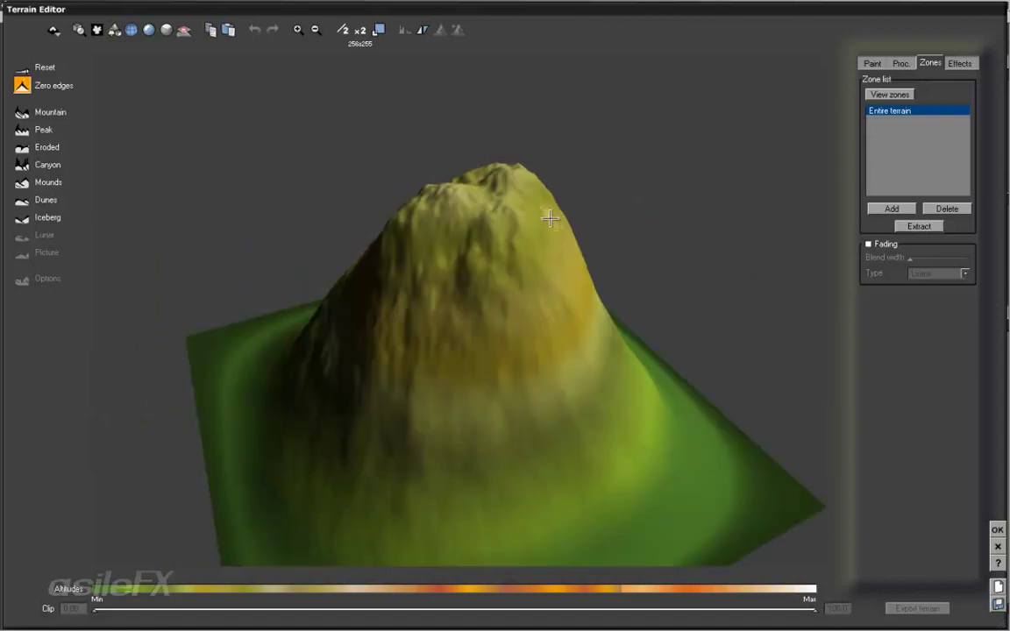
drag(586, 218, 467, 220)
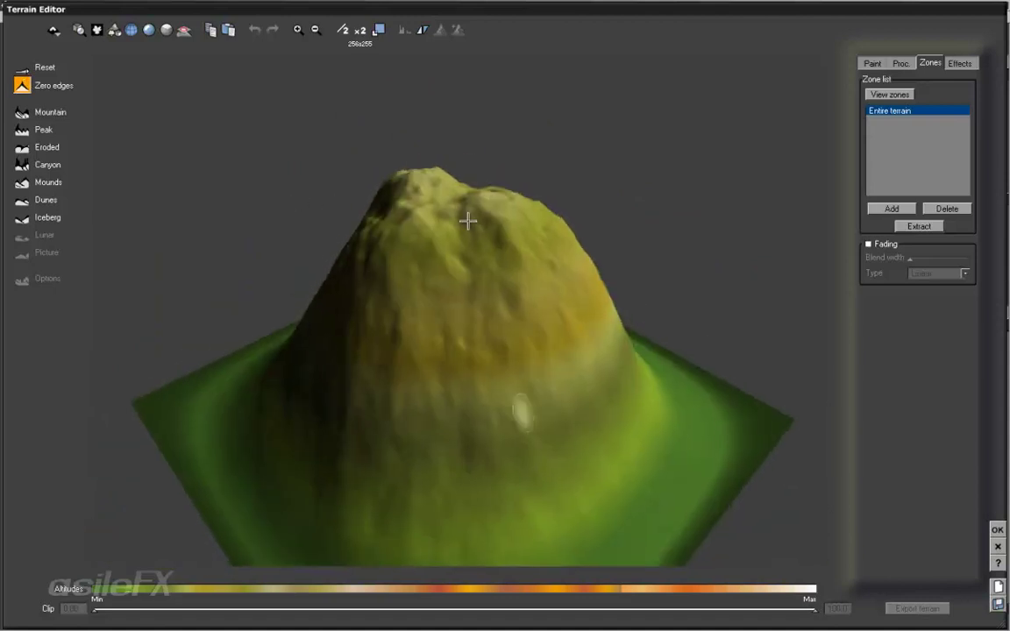
click(22, 85)
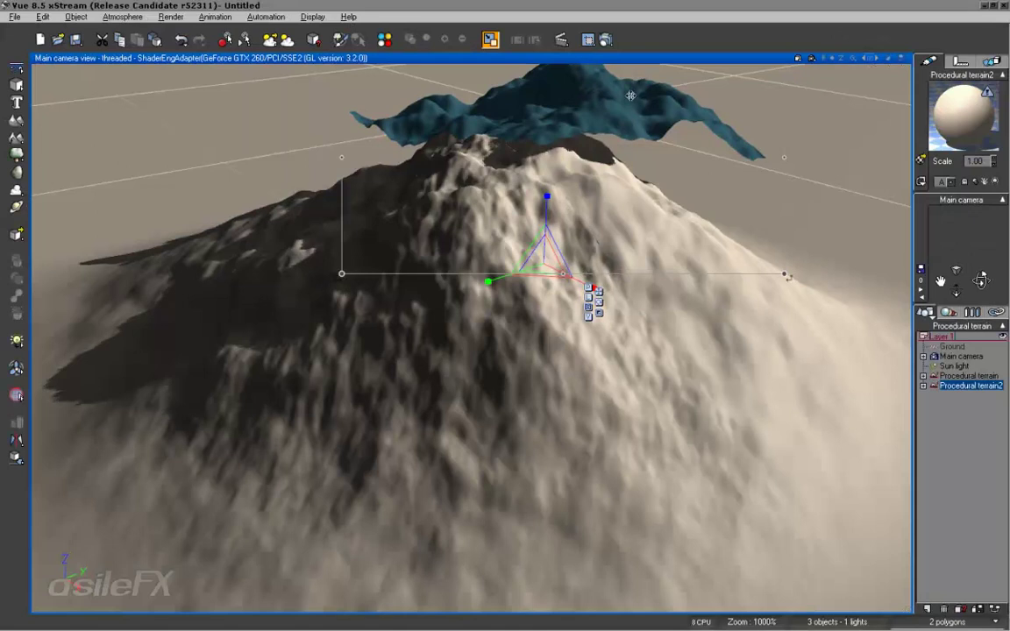
Delete the extracted terrain from the scene and reselect the original mountain for a closer view.
key(Delete)
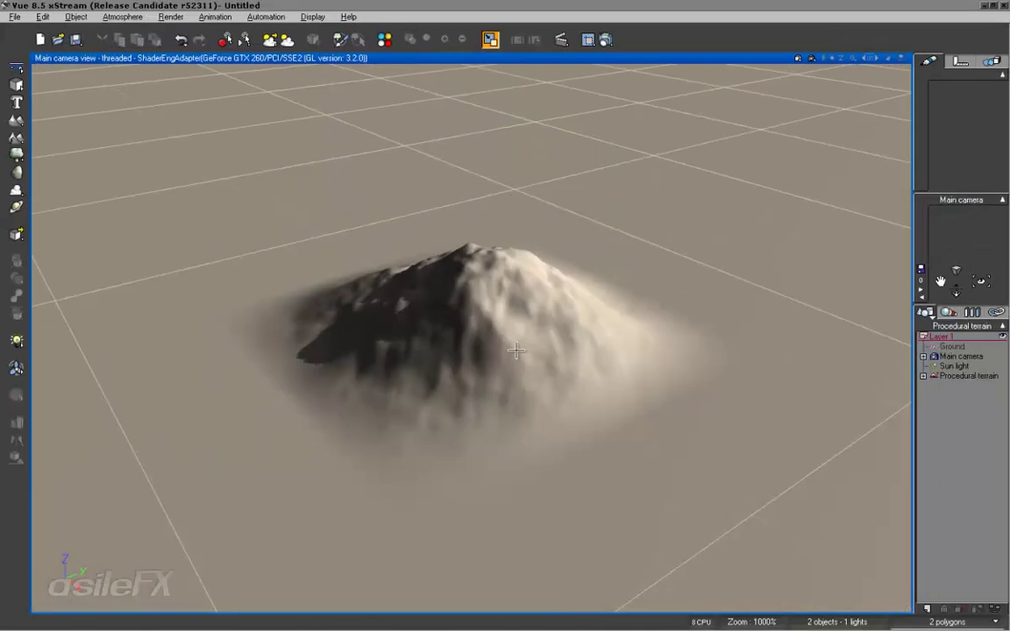
click(515, 351)
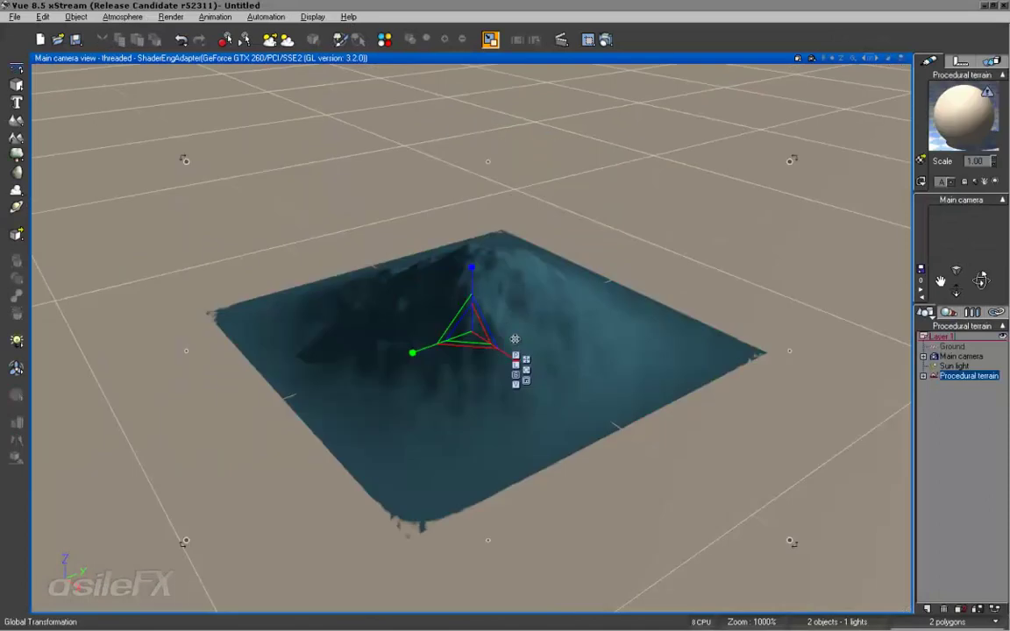
scroll(515, 340, up, 5)
drag(981, 281, 502, 462)
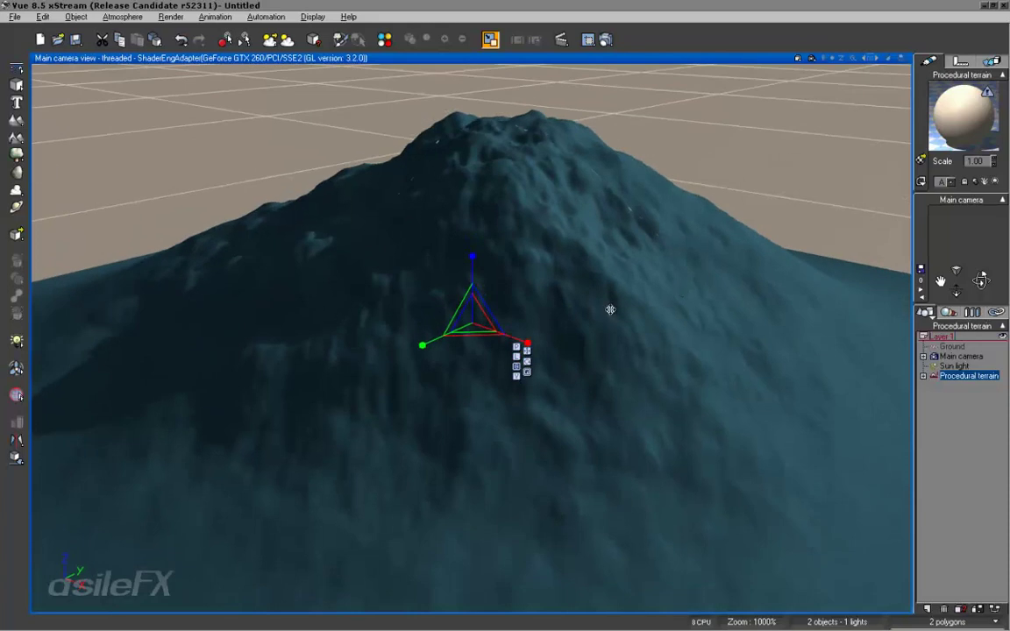
Reopen the original mountain for editing and delete its 0.24, 0.49 / 0.6, 0.85 zone.
double_click(541, 251)
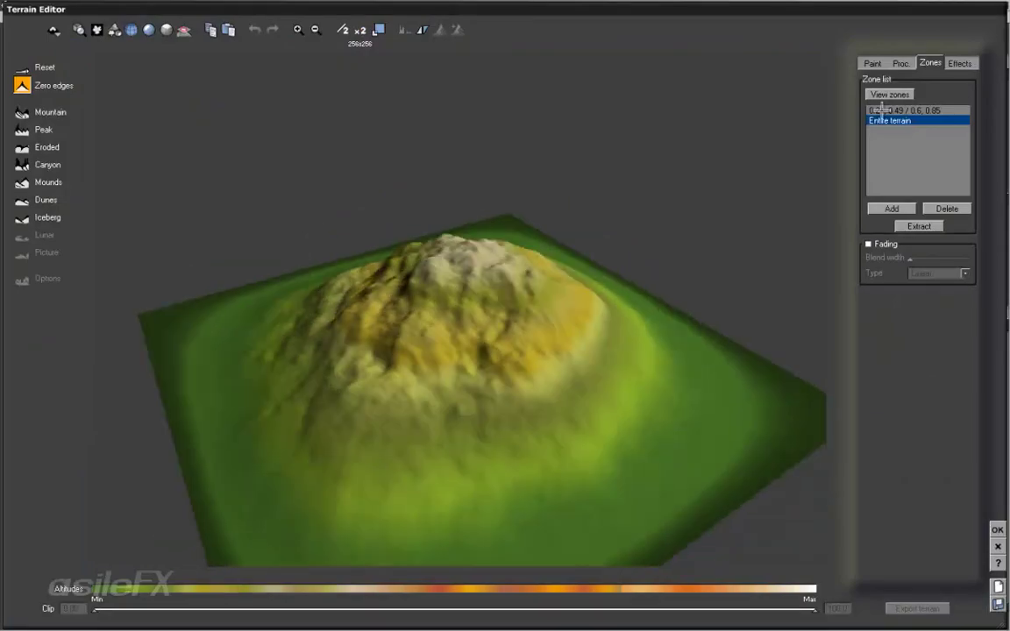
click(880, 110)
click(947, 208)
Show the terrain's zones from above and bring up its procedural altitude settings.
click(895, 95)
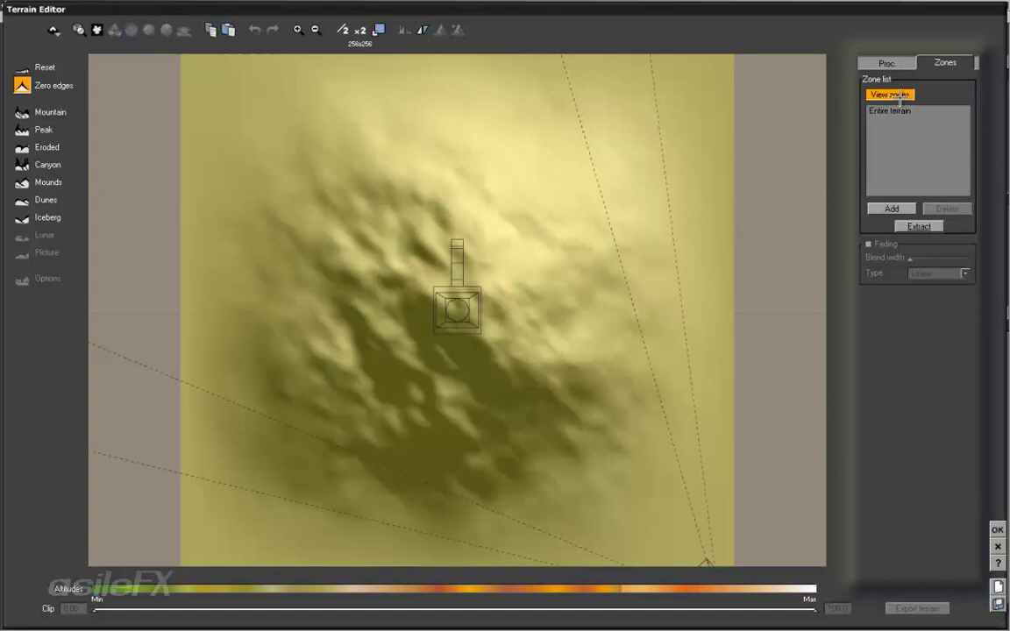
click(893, 64)
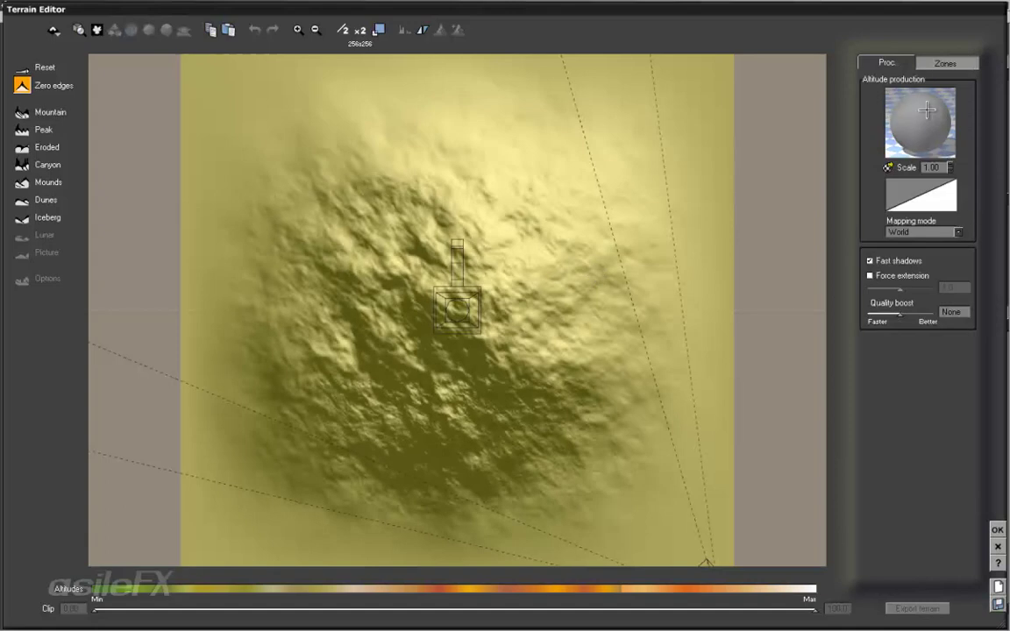
click(925, 63)
click(888, 63)
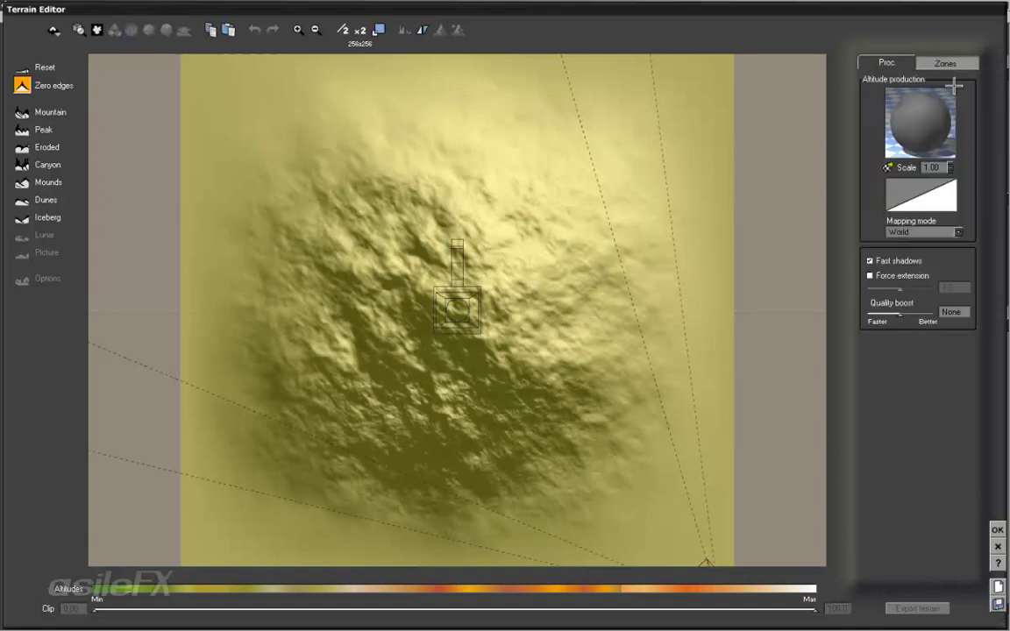
Highlight the Entire terrain zone from above, leave the zone view, and look over the mountain and its procedural altitude settings.
click(954, 62)
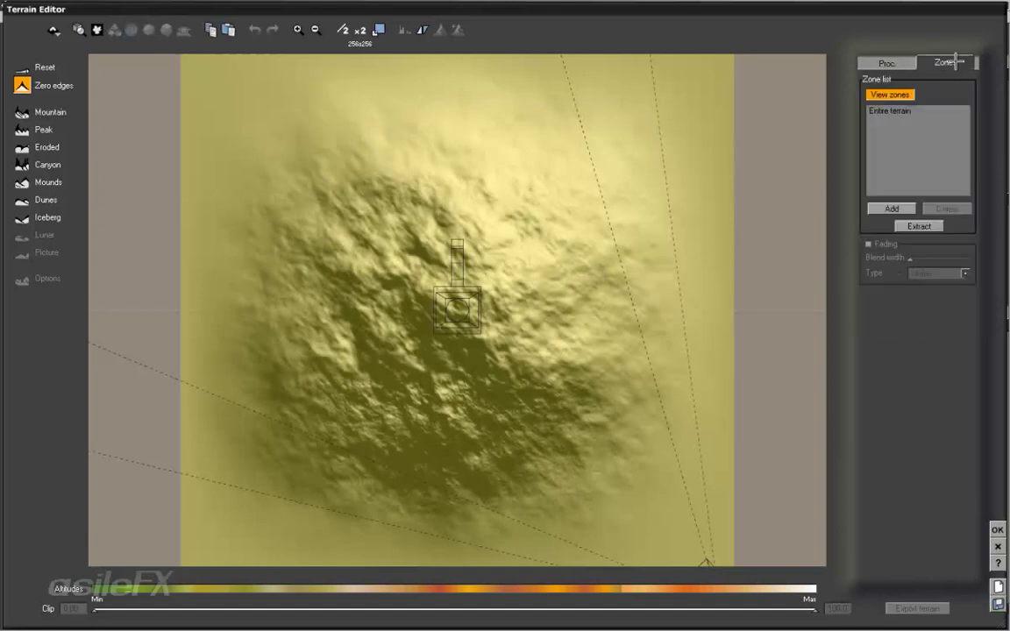
click(890, 112)
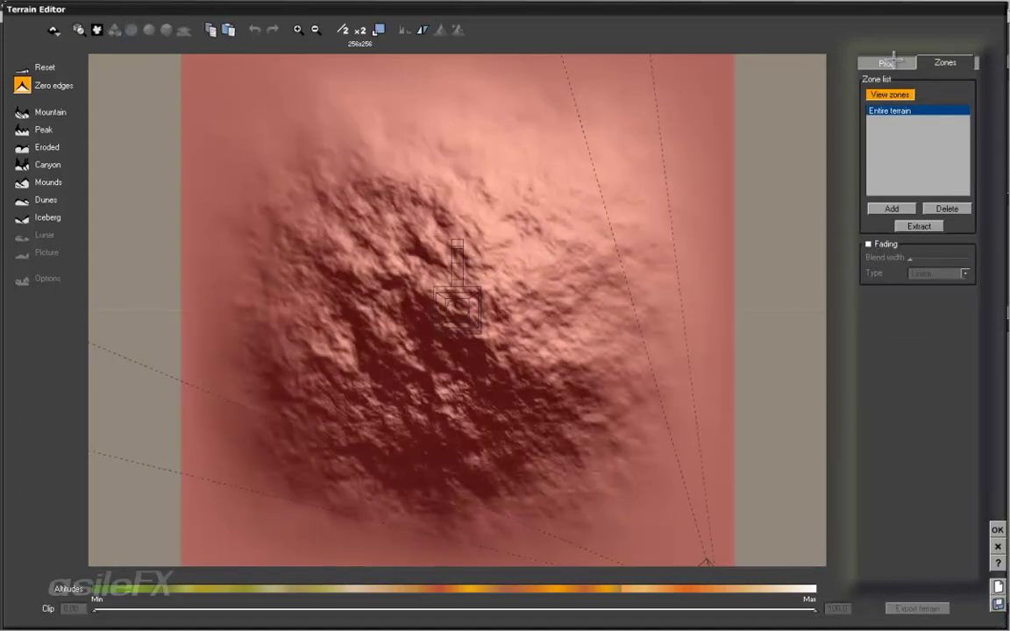
click(895, 60)
click(915, 63)
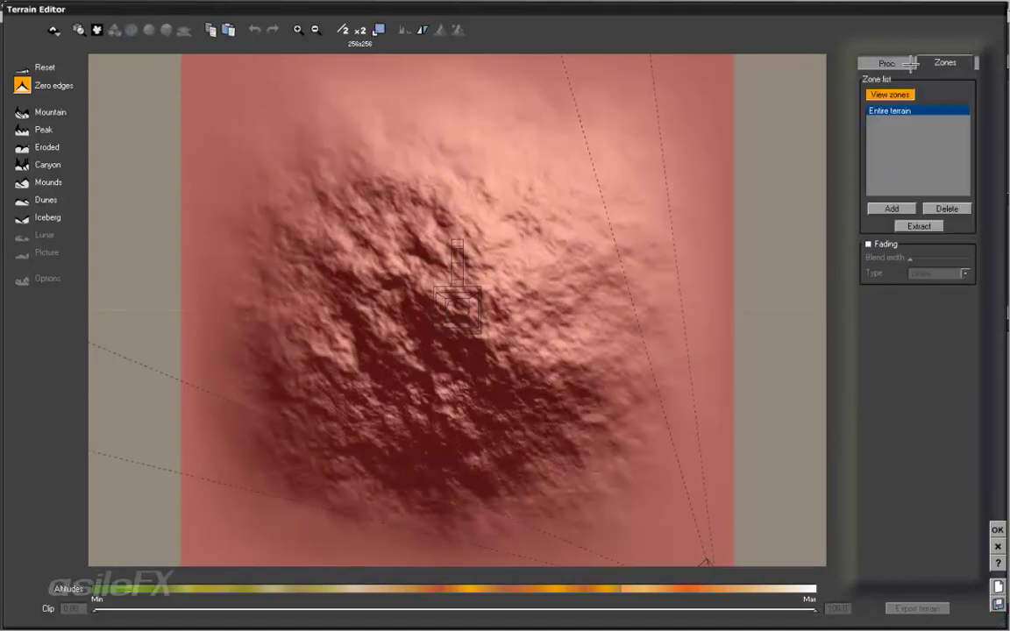
click(901, 95)
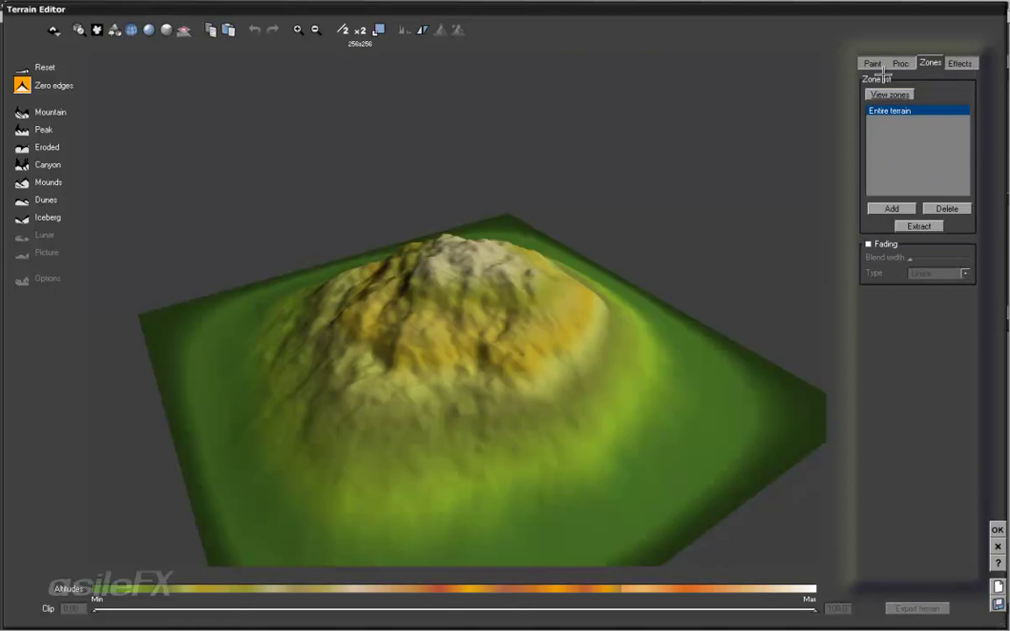
click(882, 95)
click(882, 95)
drag(699, 383, 711, 373)
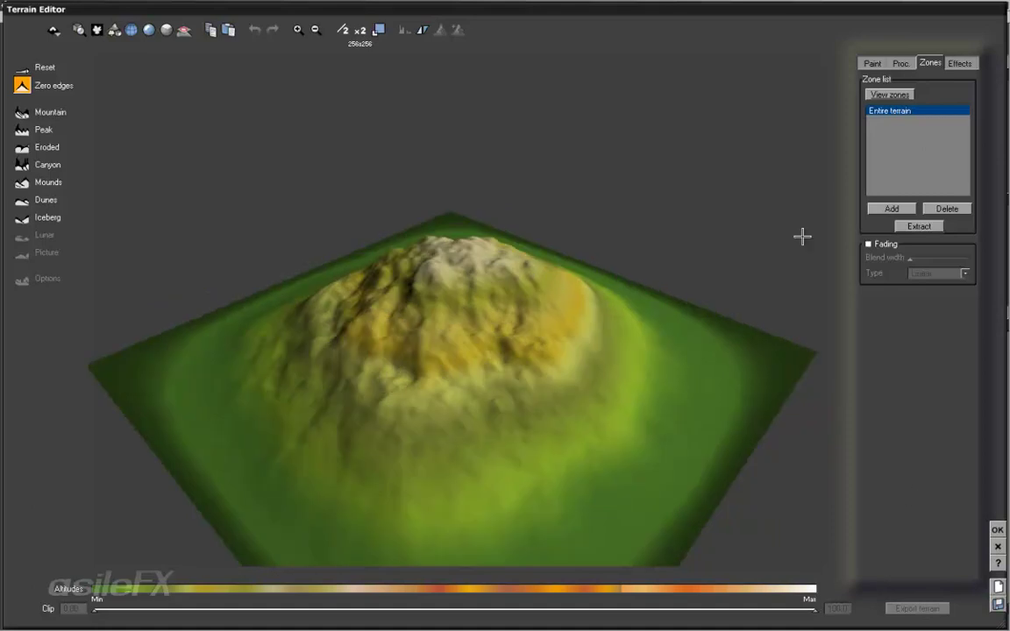
click(890, 63)
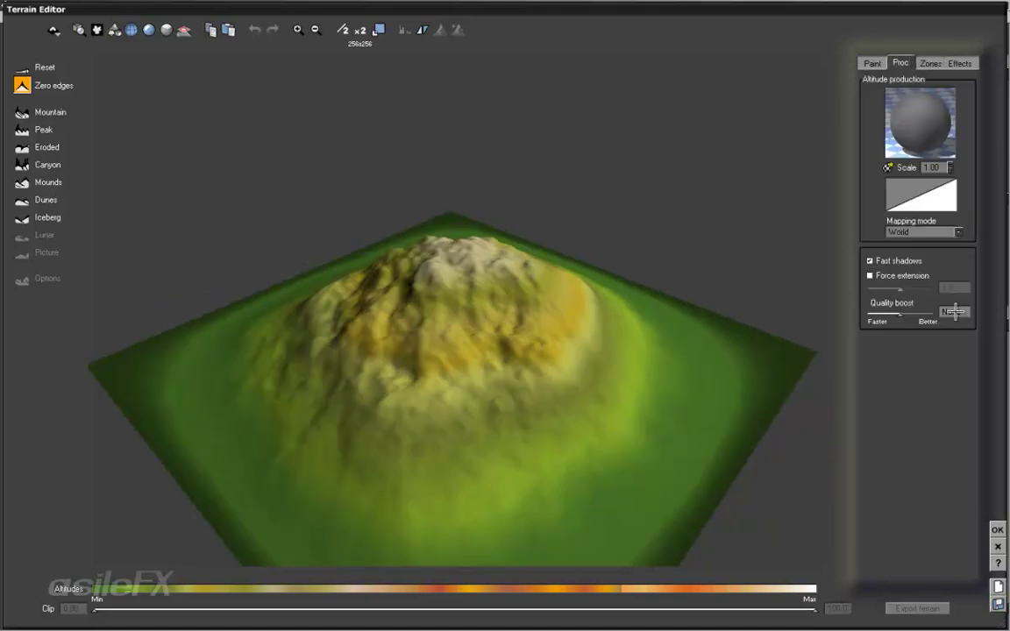
Accept the edited terrain and examine the mountain from several angles, including its far side, in the scene.
click(997, 529)
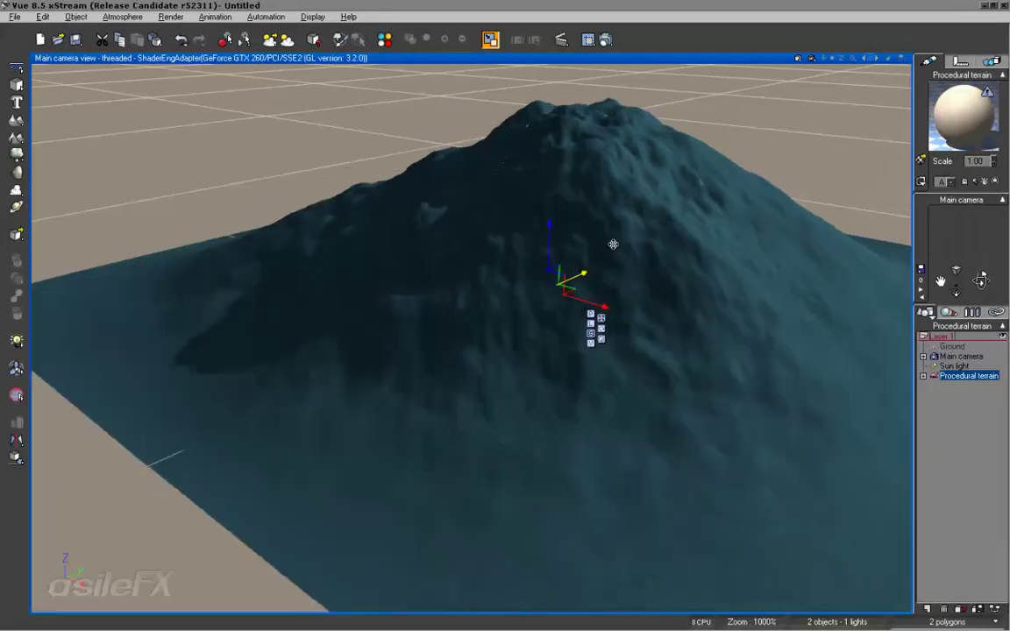
drag(613, 244, 475, 332)
right_drag(474, 332, 546, 311)
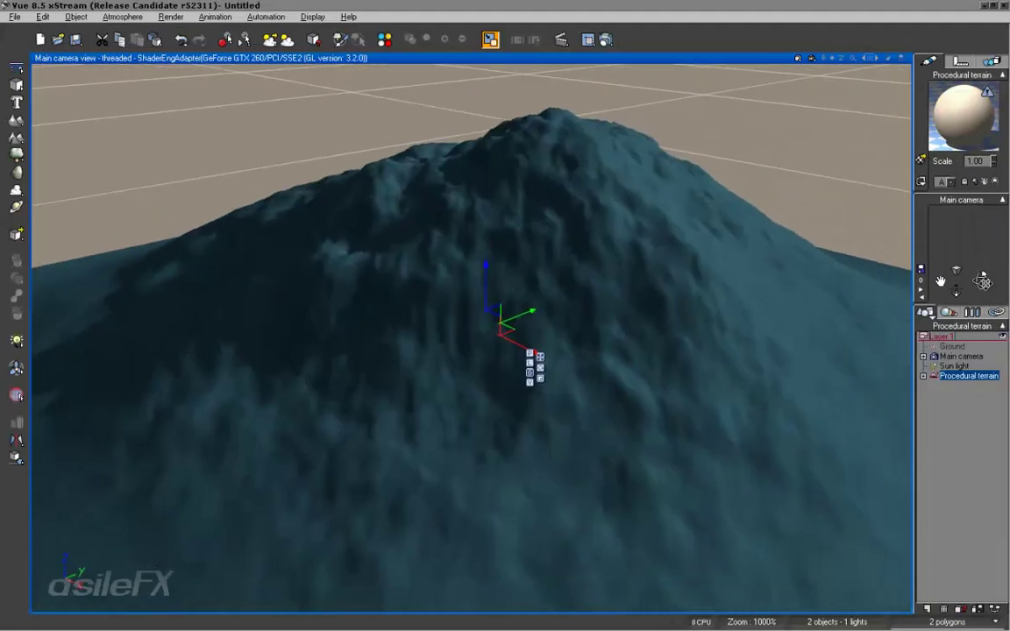
drag(984, 282, 547, 351)
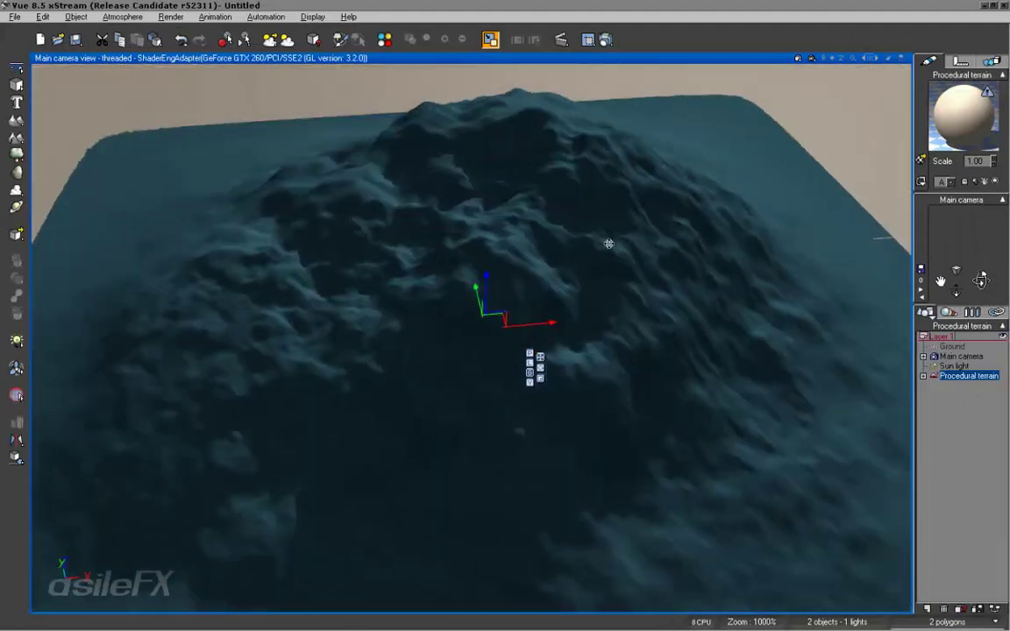
mouse_move(619, 265)
right_down()
mouse_move(640, 270)
mouse_move(612, 253)
mouse_move(612, 267)
right_up()
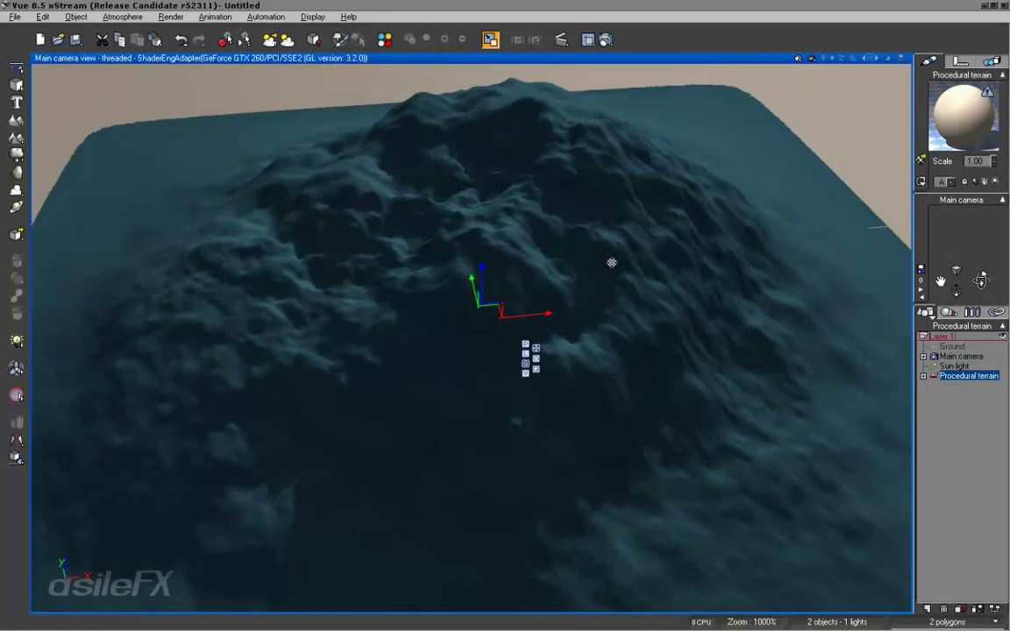
Reopen the terrain for editing, inspect its flattened borders from above, and accept it to compare the slopes in the scene.
double_click(610, 239)
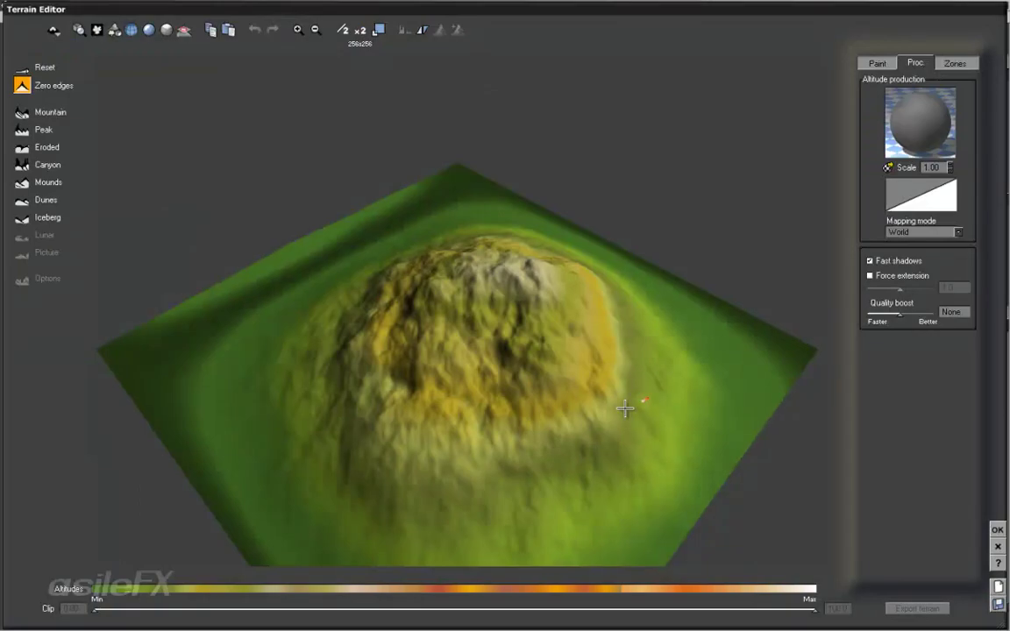
right_drag(625, 406, 428, 379)
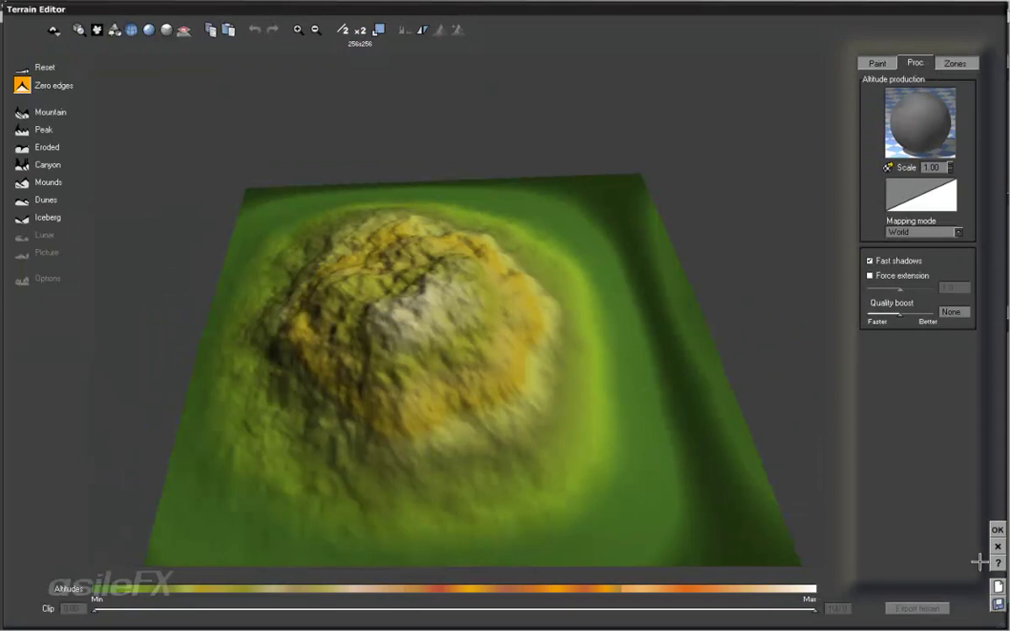
click(997, 529)
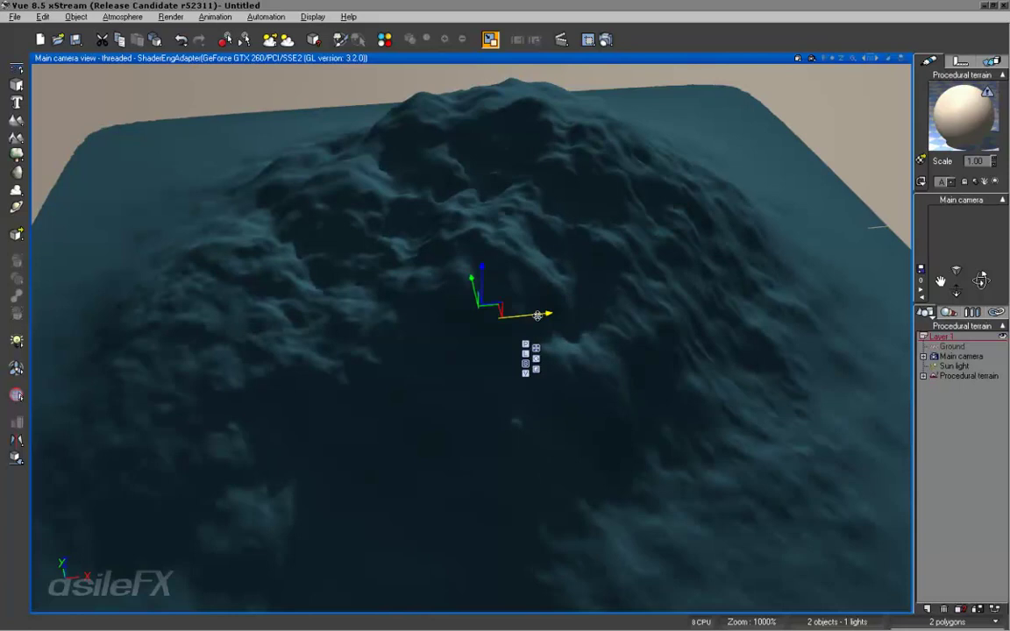
right_drag(538, 315, 727, 341)
middle_drag(728, 340, 672, 319)
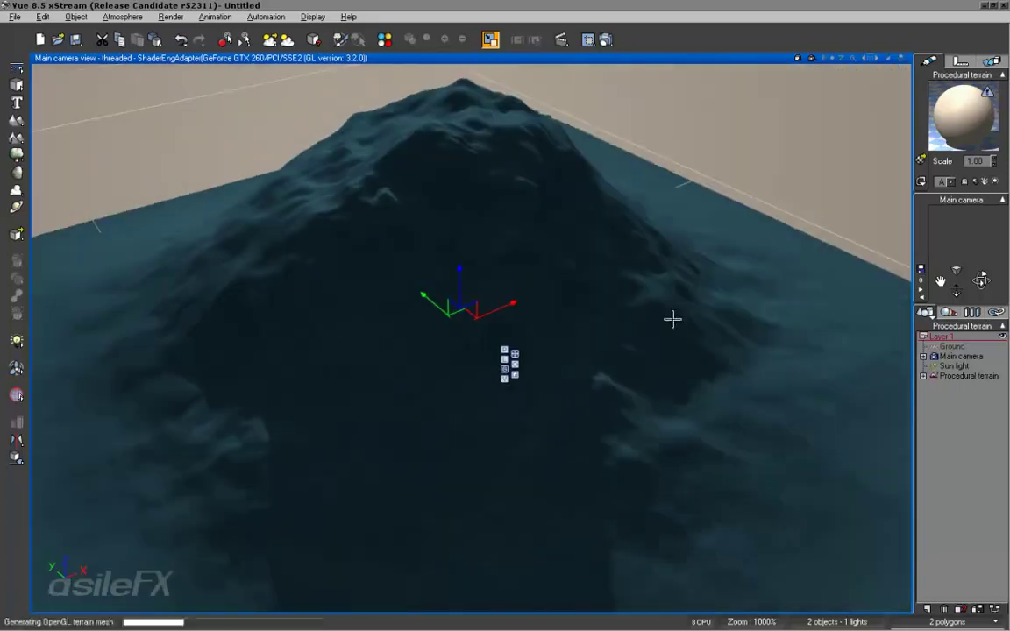
Reopen the terrain for editing and examine both hills and the valley between them from several sides.
double_click(672, 320)
right_drag(667, 317, 585, 249)
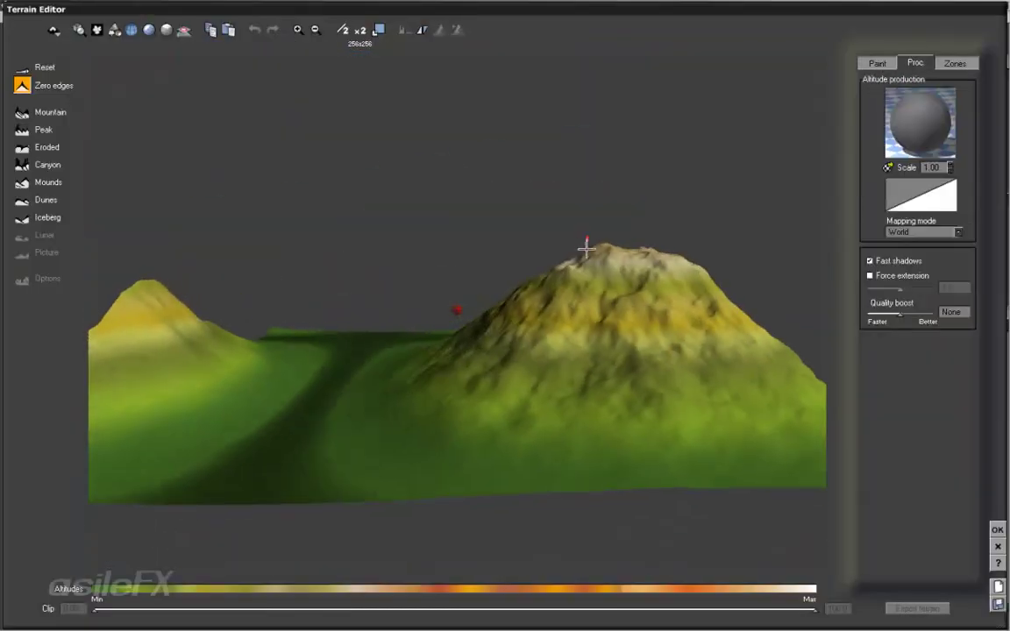
right_drag(295, 308, 762, 462)
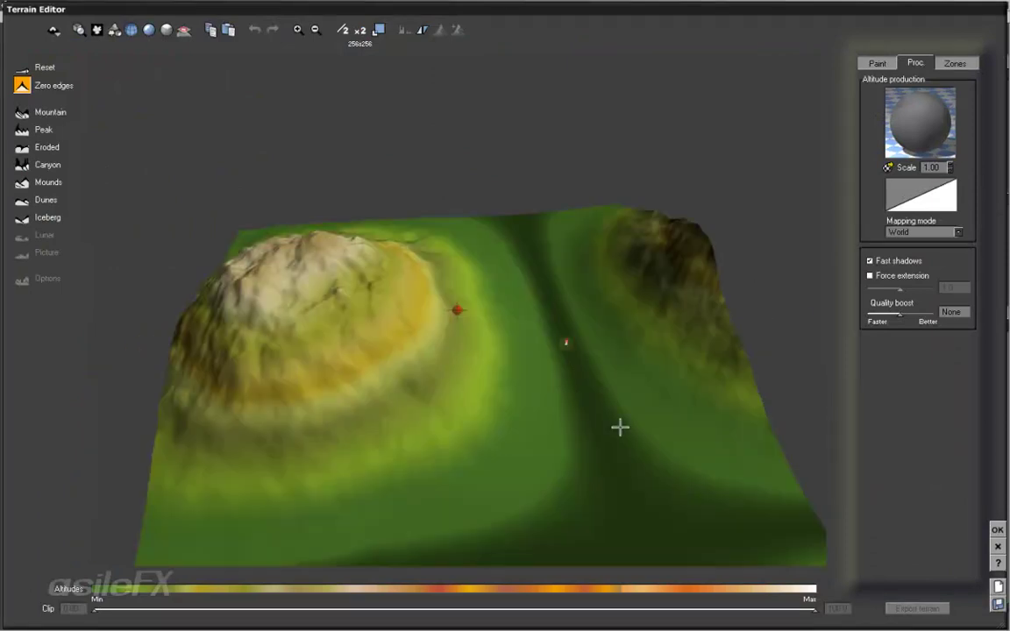
right_drag(620, 426, 711, 419)
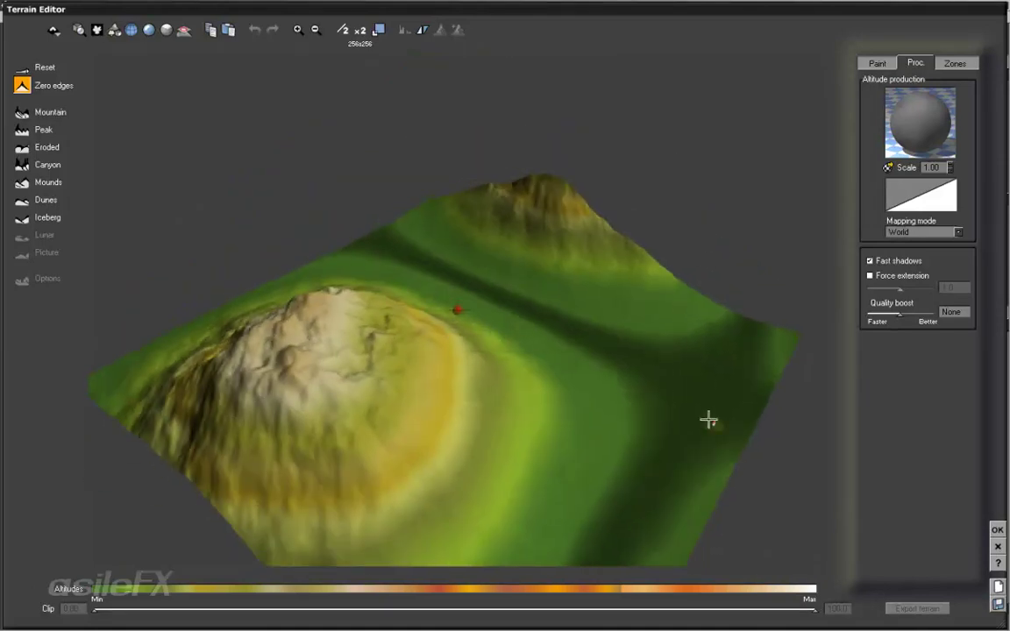
right_drag(699, 254, 654, 253)
Compare the terrain's zone list and procedural settings, and check the zone view for the whole terrain.
click(955, 65)
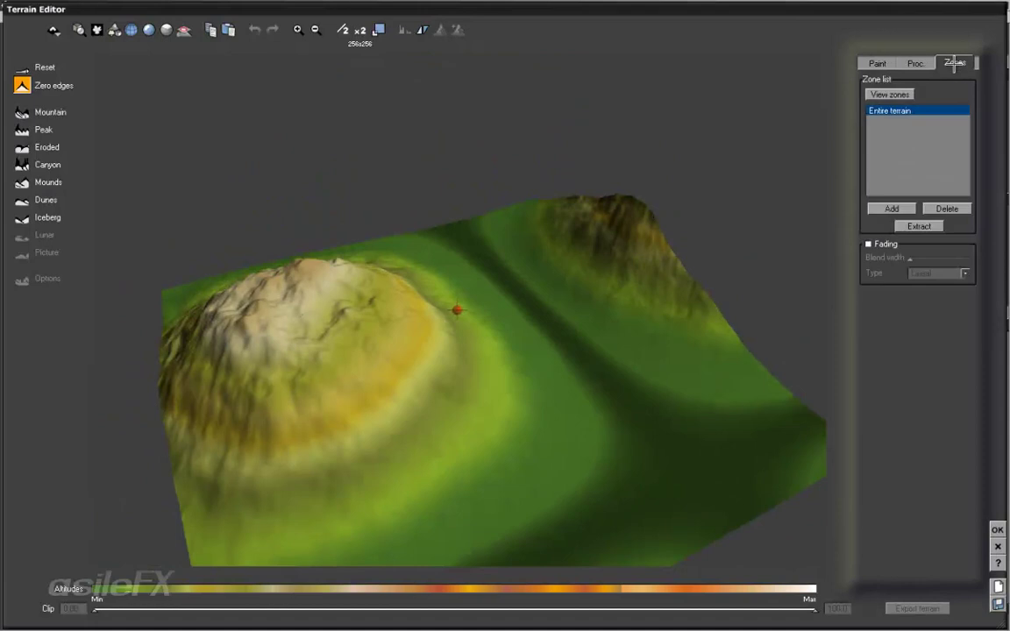
click(915, 63)
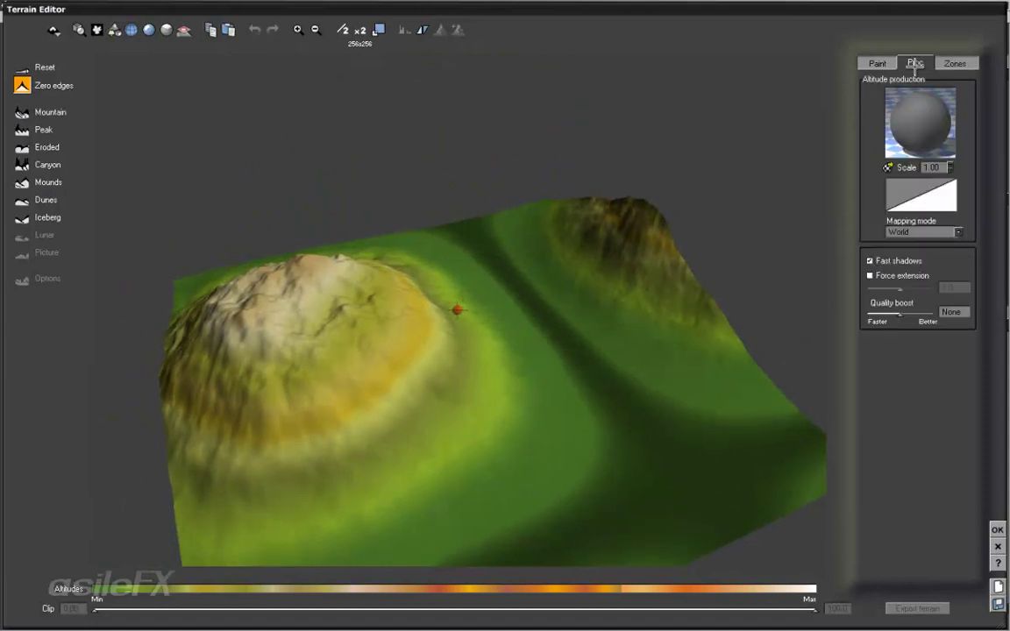
click(888, 65)
right_drag(666, 248, 552, 212)
click(947, 67)
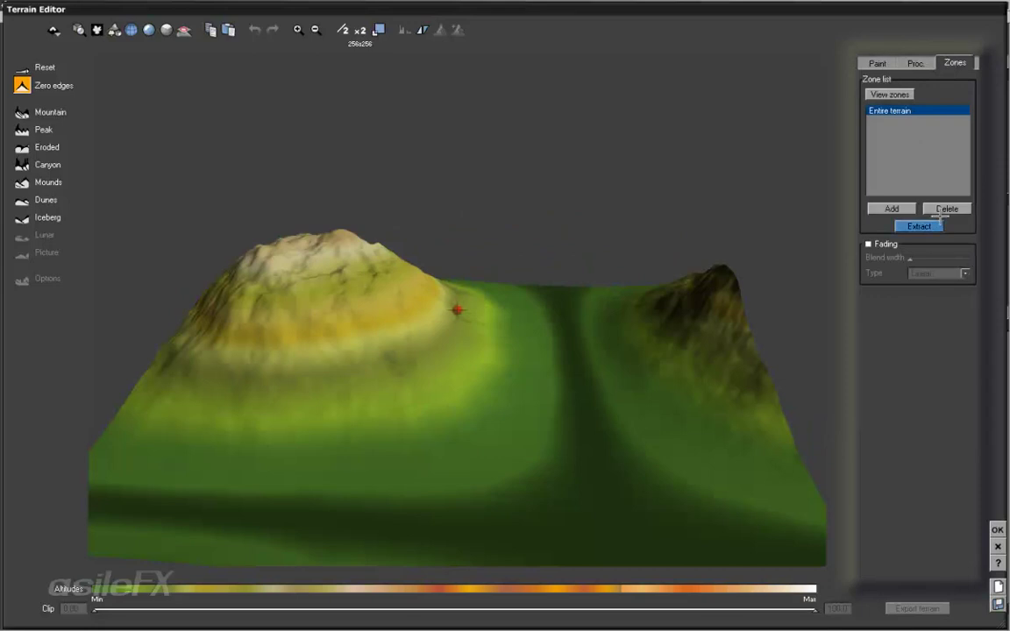
click(890, 93)
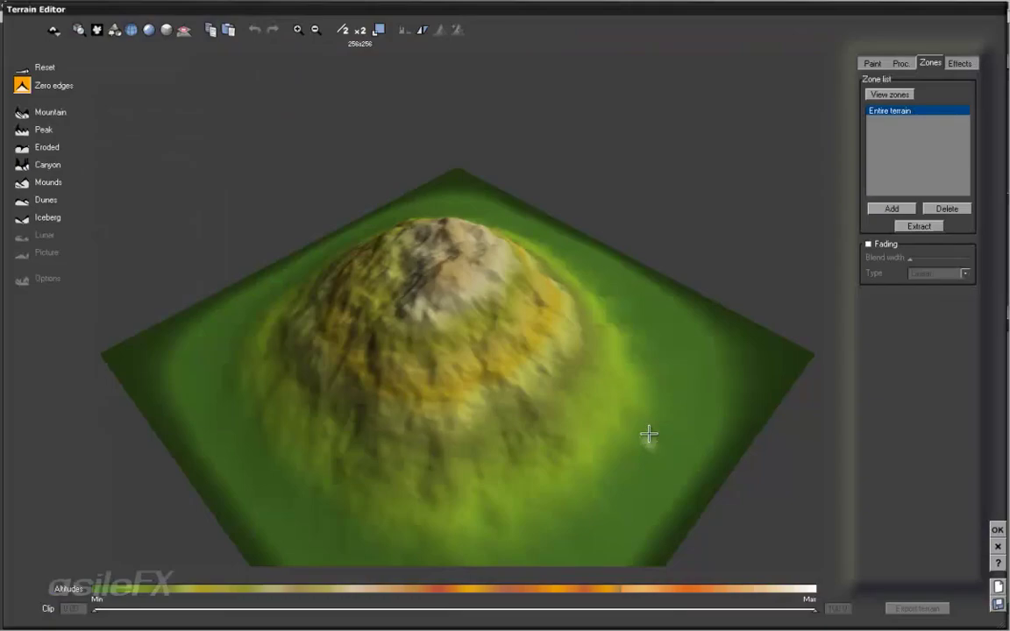
Look at the single mountain from another side and review its erosion effects, zones and altitude production settings.
drag(649, 434, 612, 297)
click(960, 63)
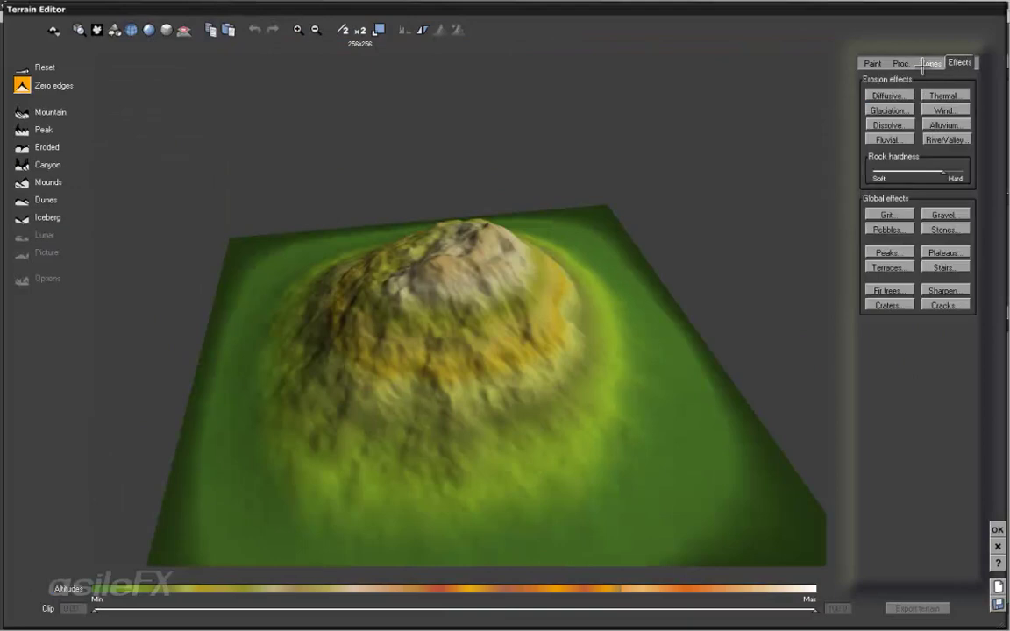
click(900, 63)
click(930, 64)
click(901, 63)
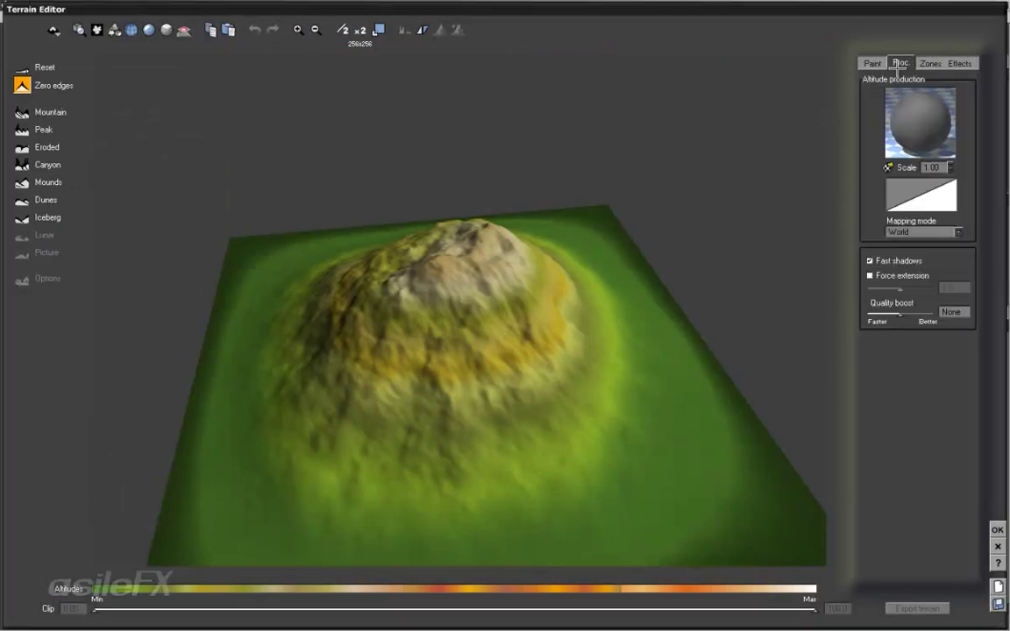
Apply the Mountain preset to the terrain and open its altitude production function for editing.
click(50, 112)
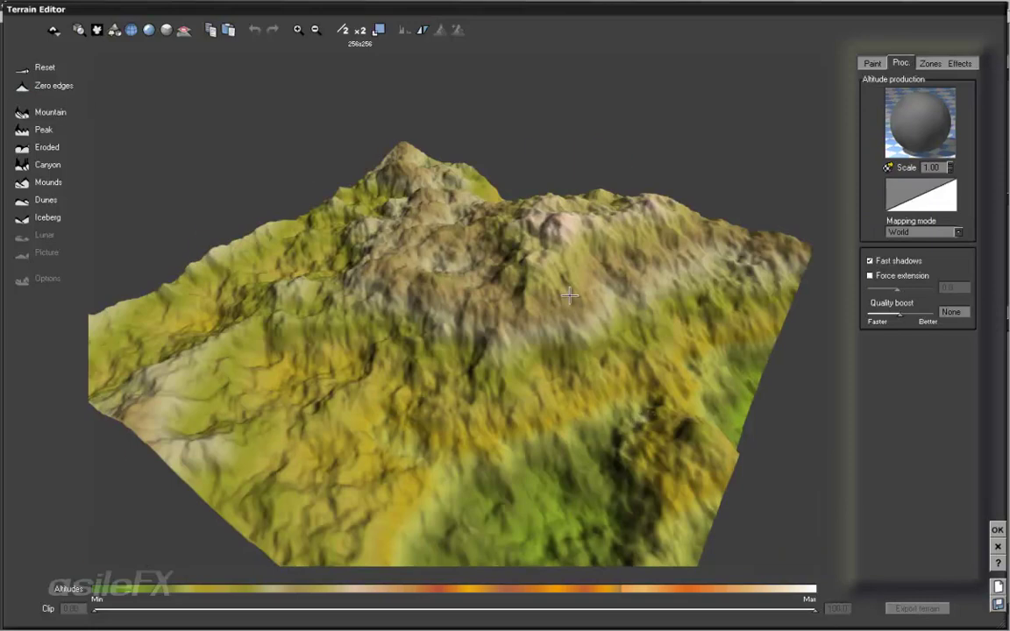
right_click(903, 123)
click(877, 131)
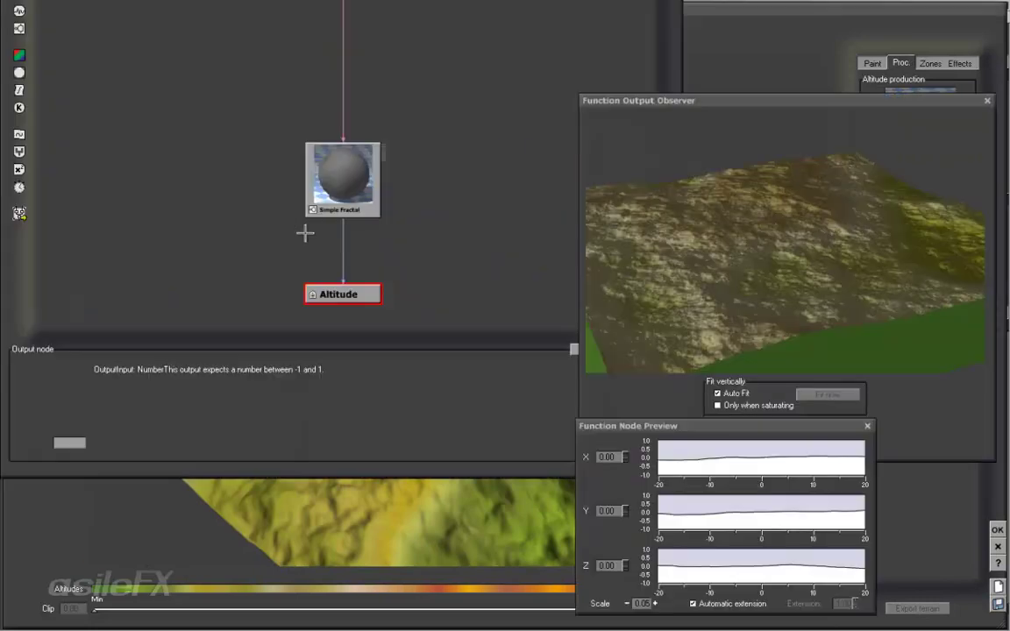
Load the Zero Edge Function_b MetaNode into the altitude function graph beside the Simple Fractal node.
click(342, 236)
click(485, 230)
right_click(431, 243)
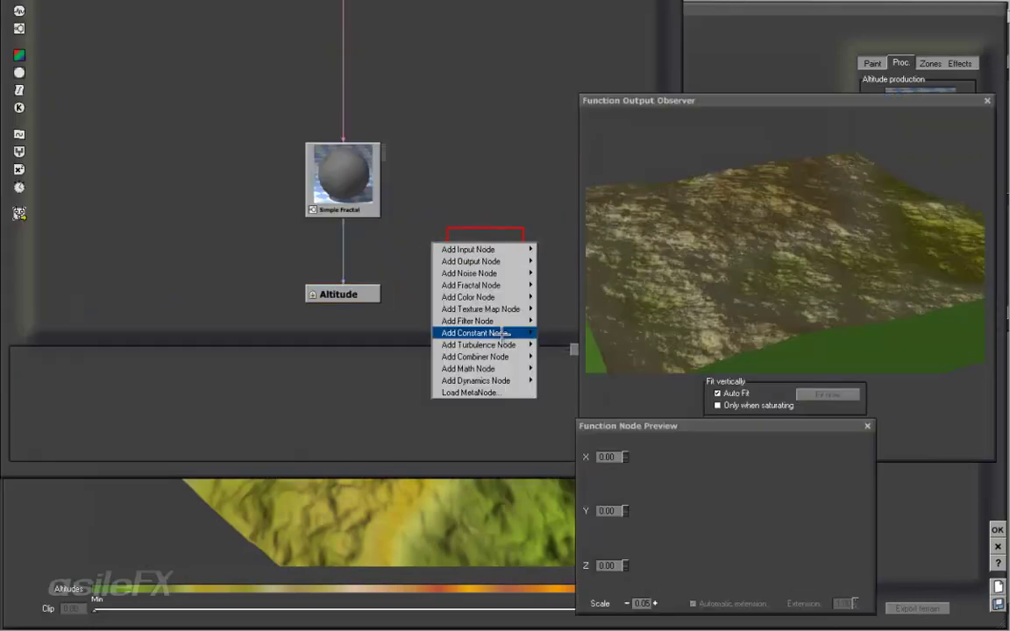
mouse_move(509, 321)
mouse_move(605, 302)
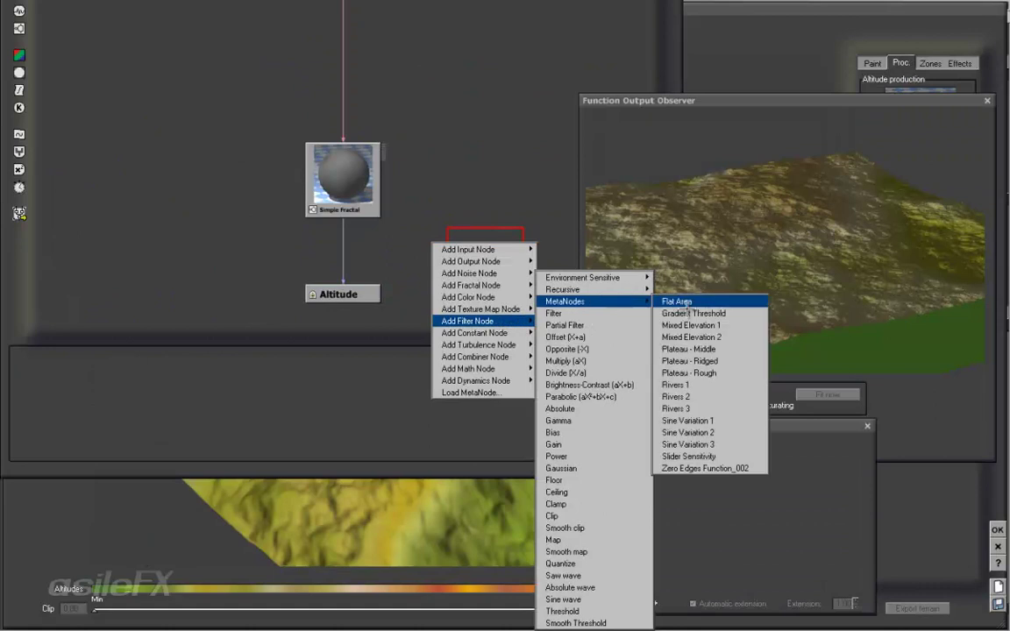
click(668, 469)
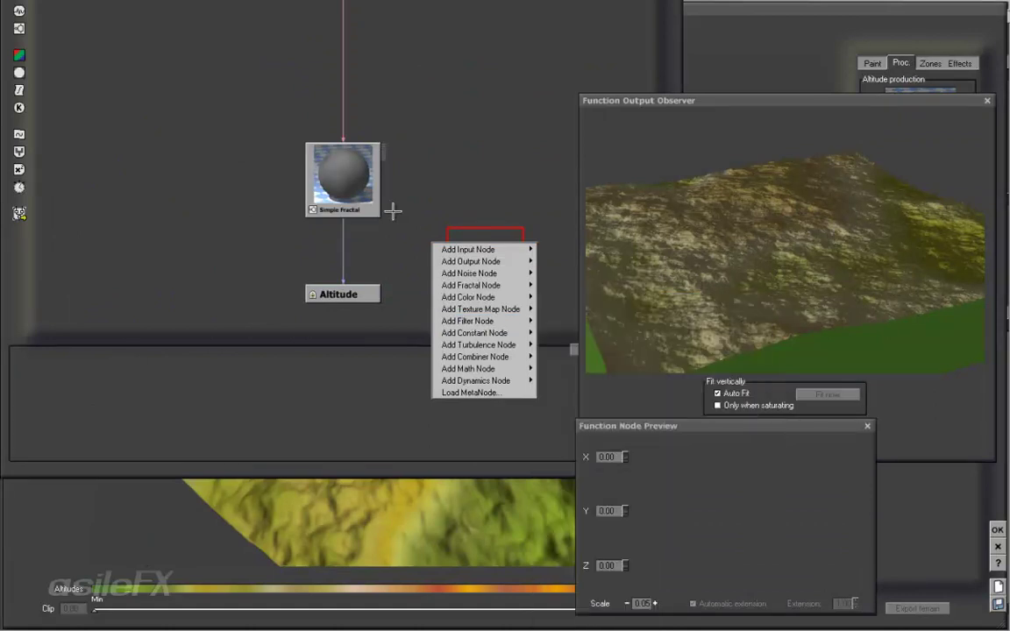
right_click(467, 218)
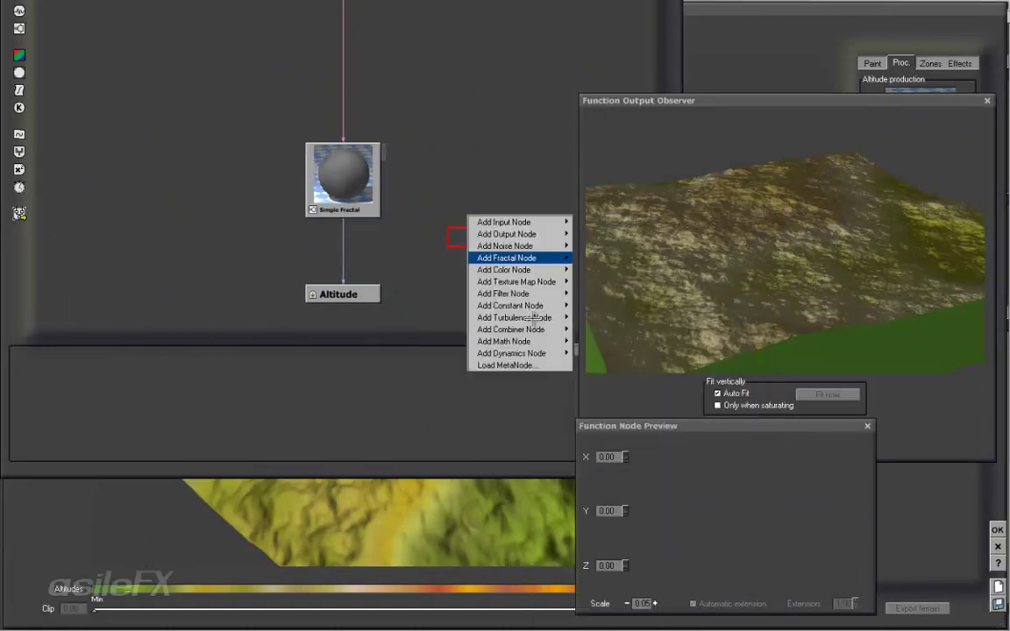
click(508, 365)
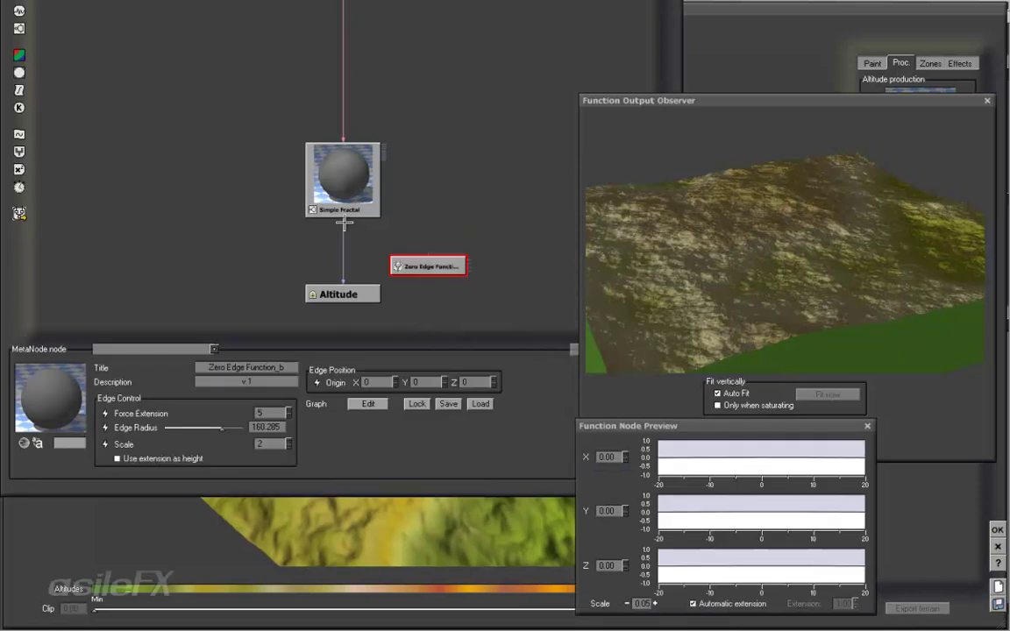
Connect the Zero Edge Function MetaNode between the Simple Fractal node and the Altitude output.
drag(344, 221, 424, 270)
drag(421, 267, 334, 209)
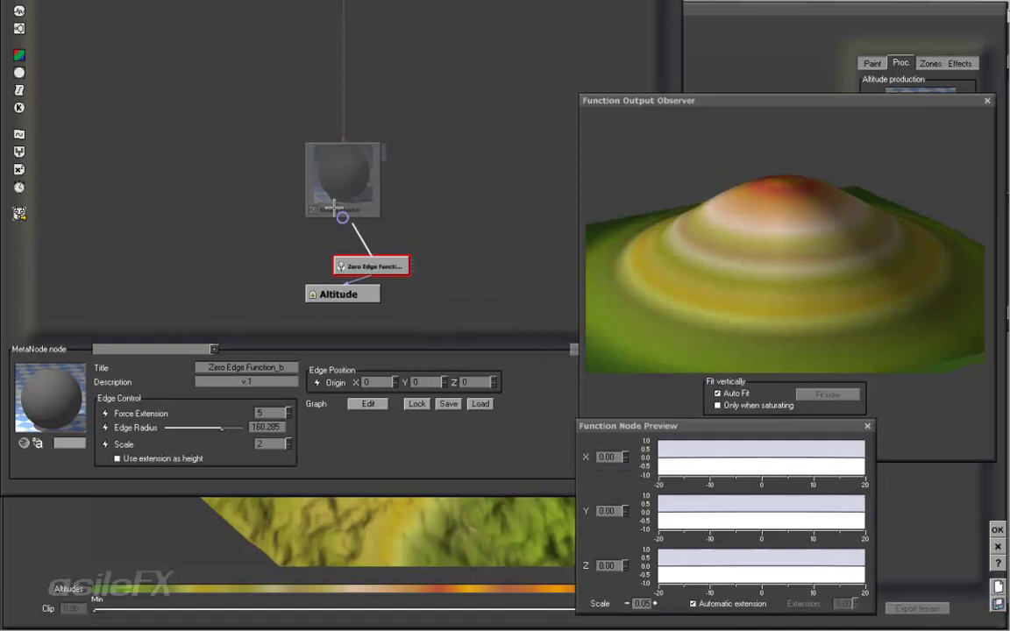
click(351, 210)
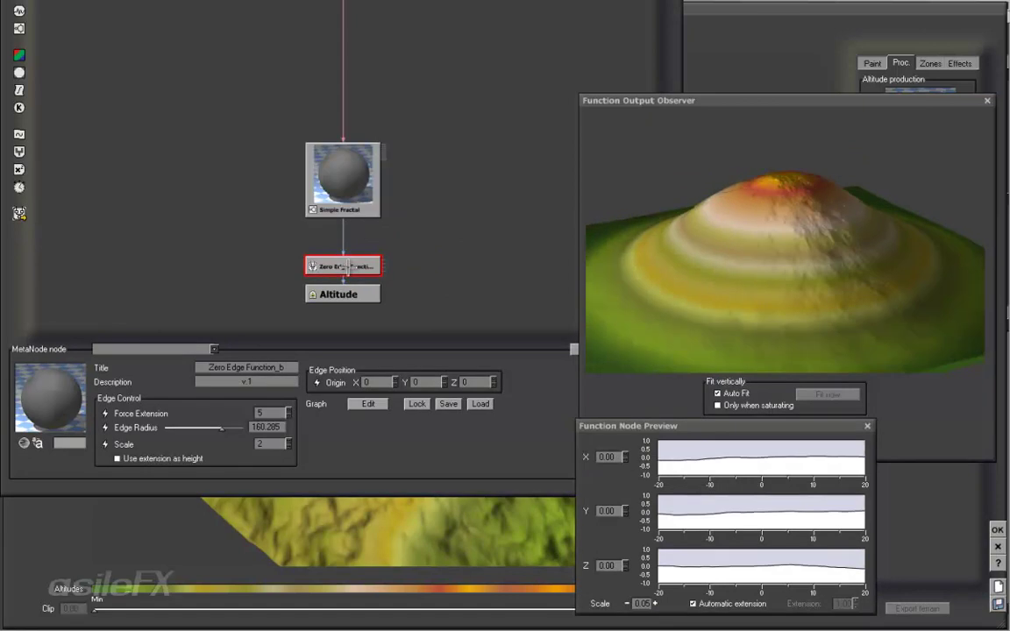
Set the Zero Edge MetaNode's Force Extension to 1 and its Edge Radius to about 204.
double_click(277, 413)
text(1)
key(Return)
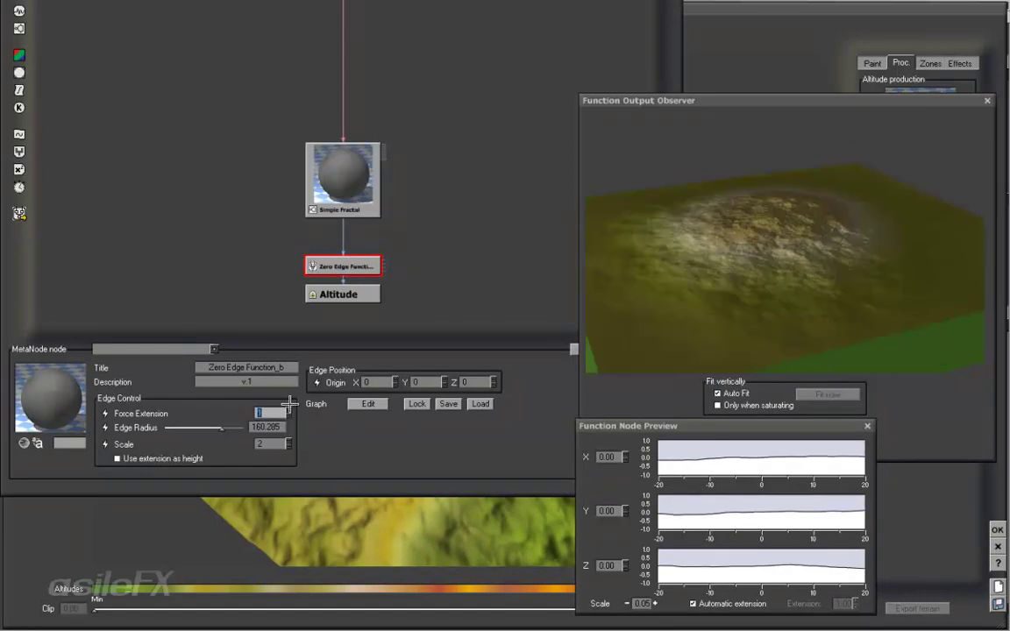
drag(230, 430, 226, 427)
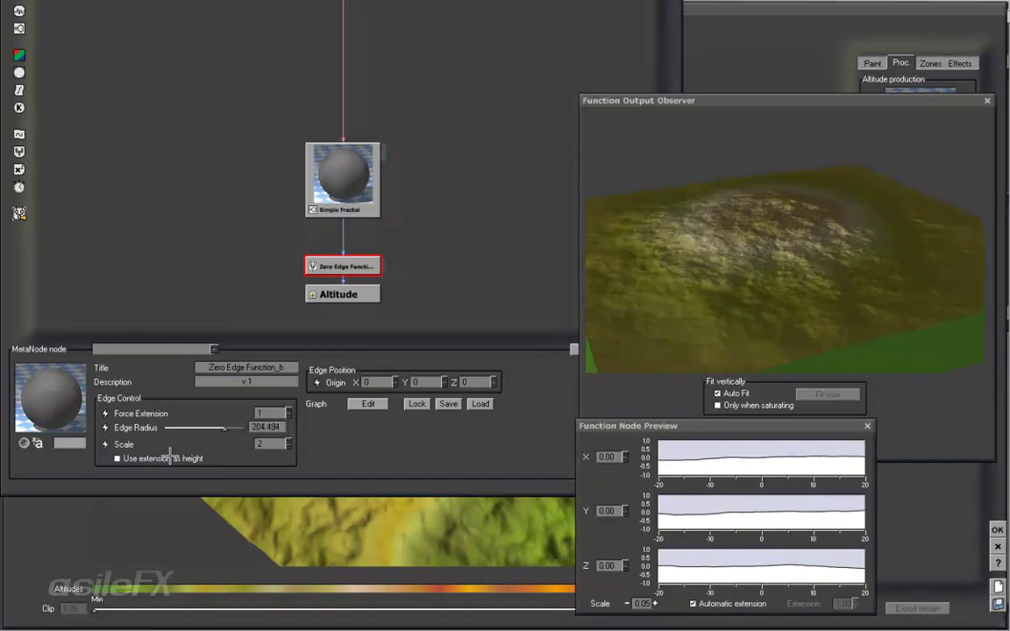
Set the Zero Edge MetaNode's Force Extension to 2 and its Edge Radius to about 181.
click(172, 457)
double_click(258, 412)
text(2)
drag(225, 428, 219, 429)
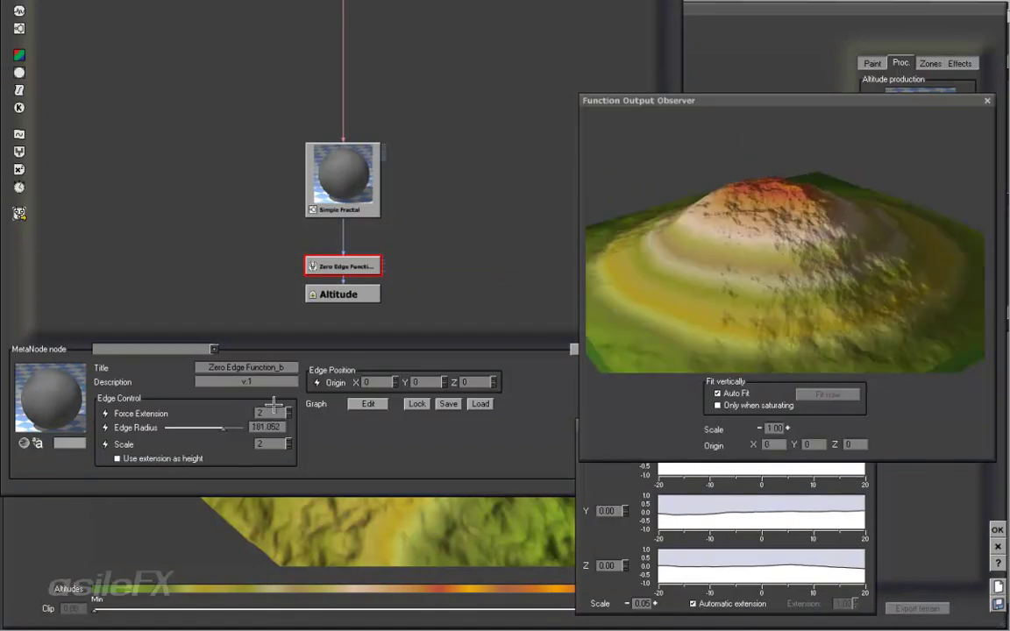
Set the Zero Edge MetaNode's Force Extension to 1.5.
double_click(273, 412)
text(3)
double_click(274, 411)
text(1)
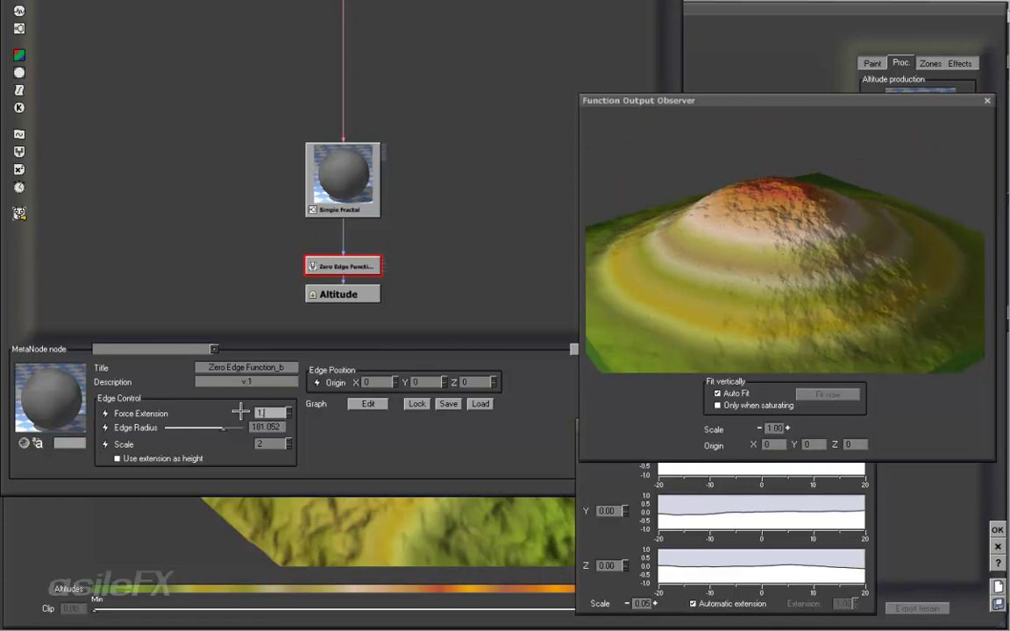
text(.5)
key(Return)
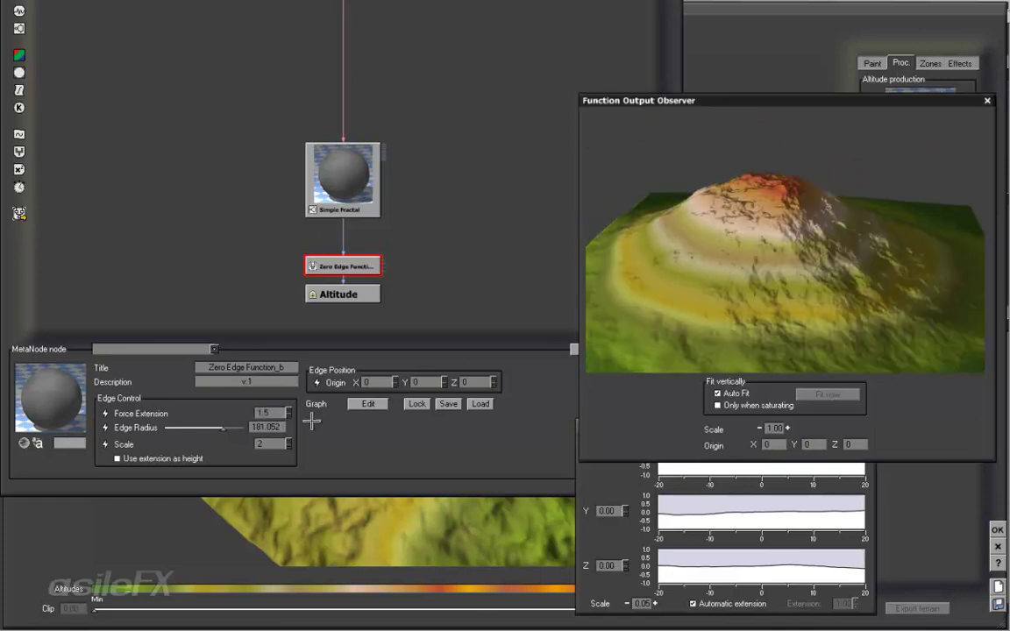
Set the Zero Edge MetaNode's Force Extension to 0.5 and inspect the resulting terrain from several angles.
double_click(273, 413)
text(.5)
key(Return)
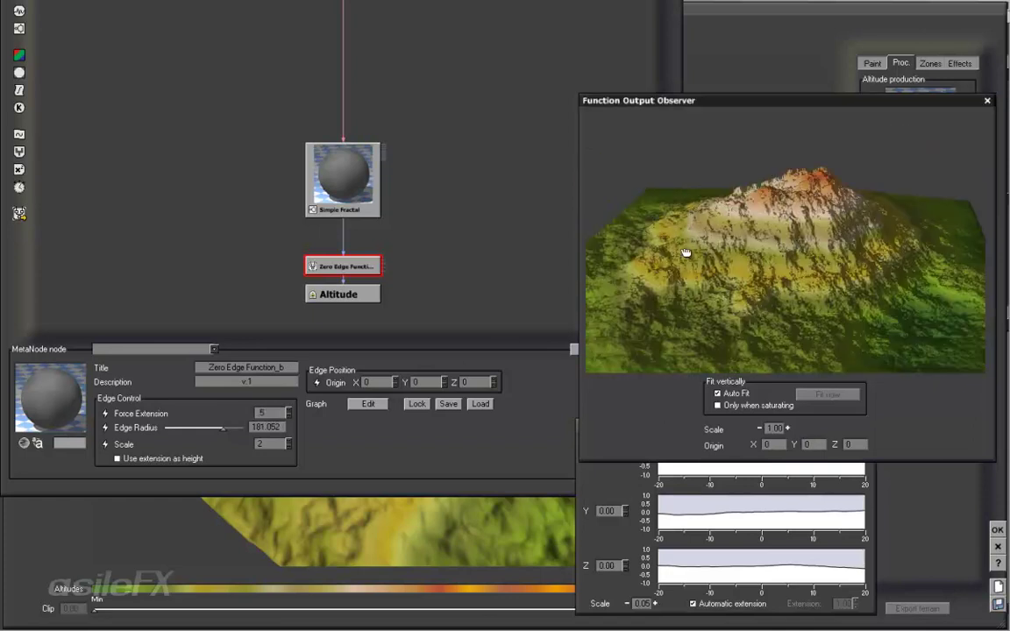
drag(686, 253, 727, 263)
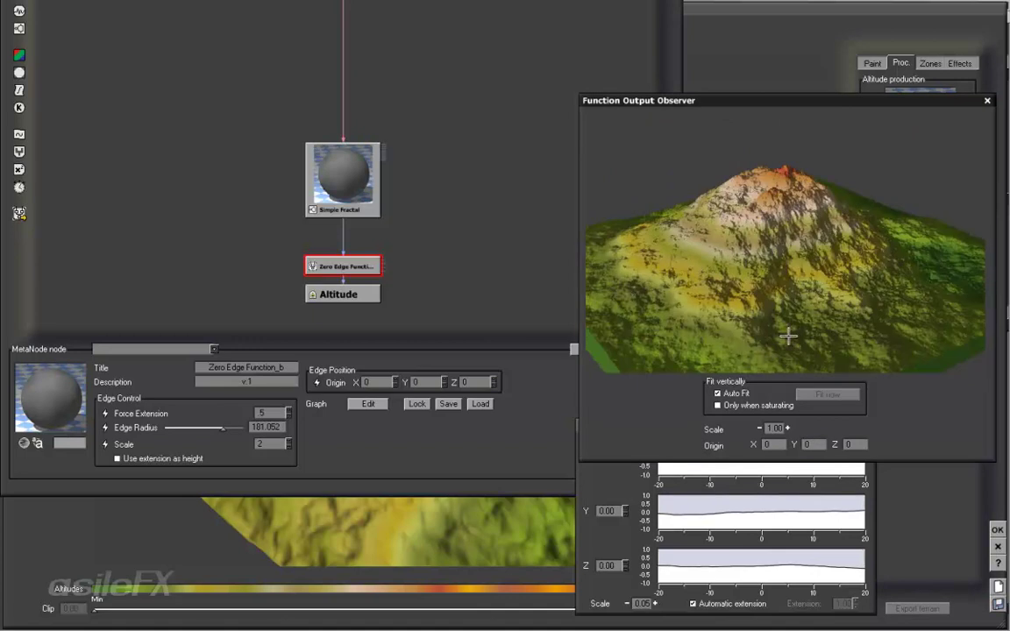
drag(642, 298, 709, 356)
click(344, 227)
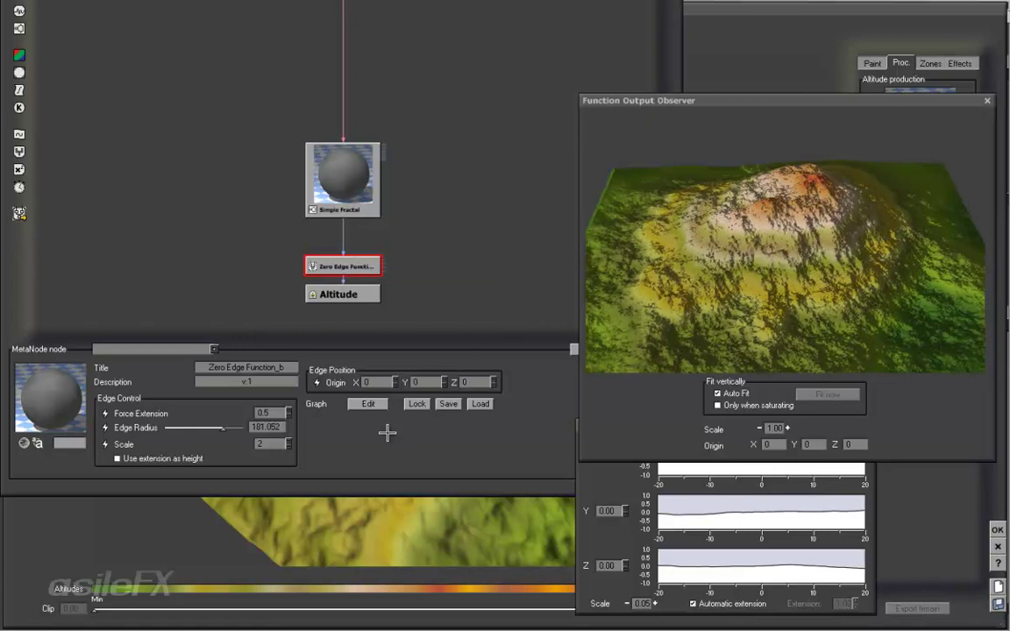
Open the Zero Edge MetaNode's internal graph, without the node preview, and move the Position Options node farther above Tooth (Gaussian).
click(369, 404)
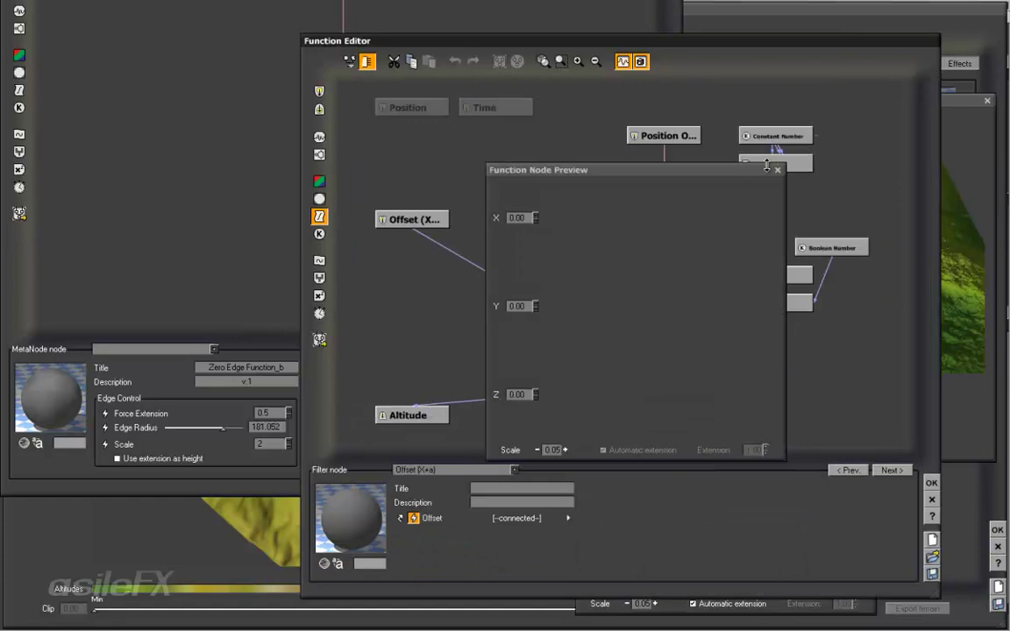
click(777, 169)
middle_drag(677, 101, 594, 172)
drag(586, 205, 590, 165)
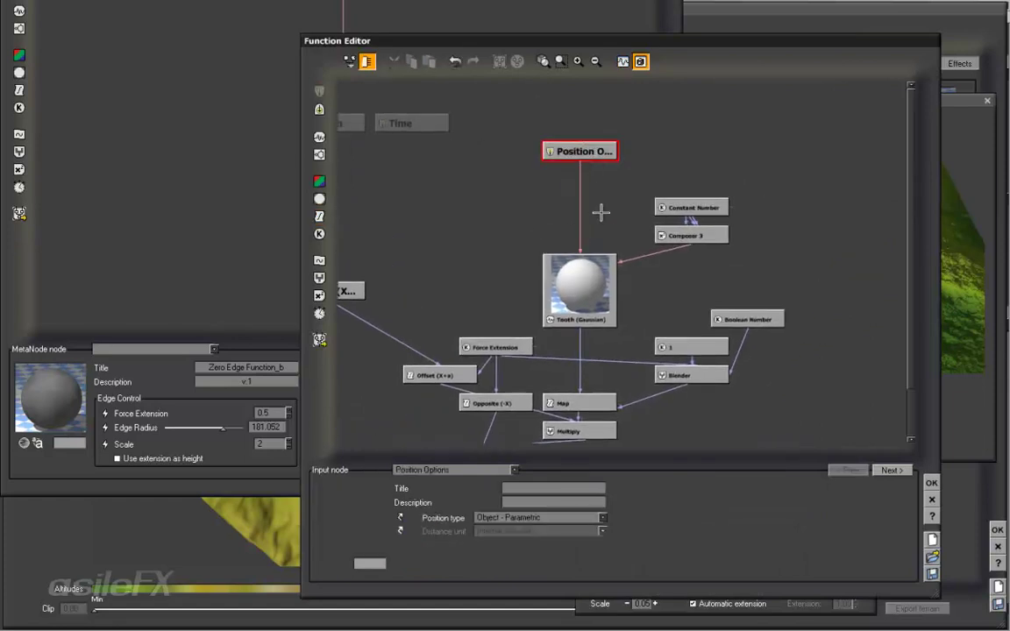
mouse_move(531, 228)
middle_down()
mouse_move(565, 242)
mouse_move(545, 242)
middle_up()
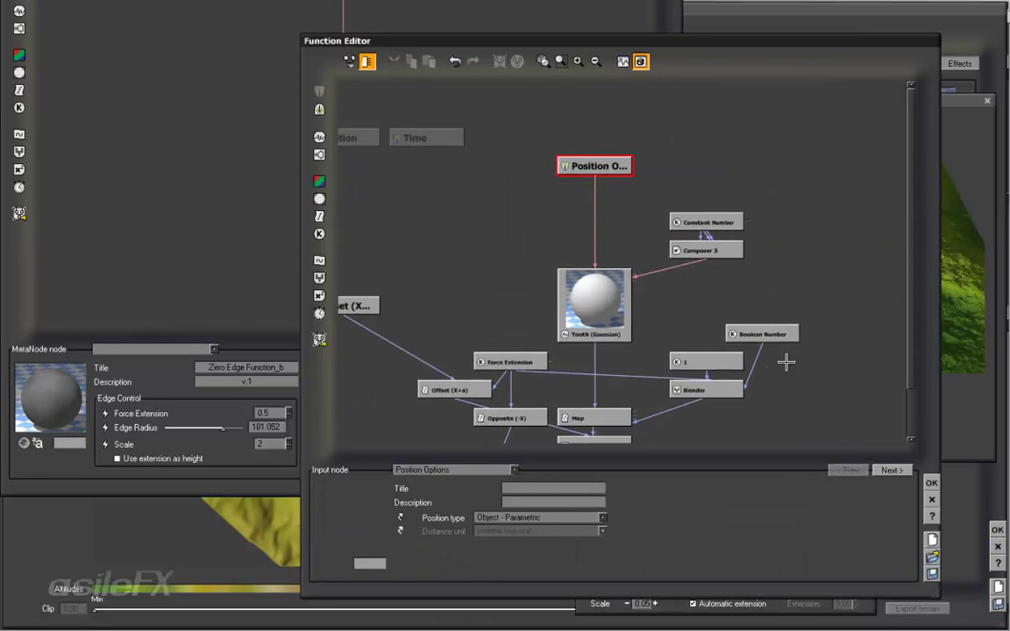
Insert a Blender node between Position Options and Tooth (Gaussian), with its Ratio driven by a Boolean Number constant.
click(596, 215)
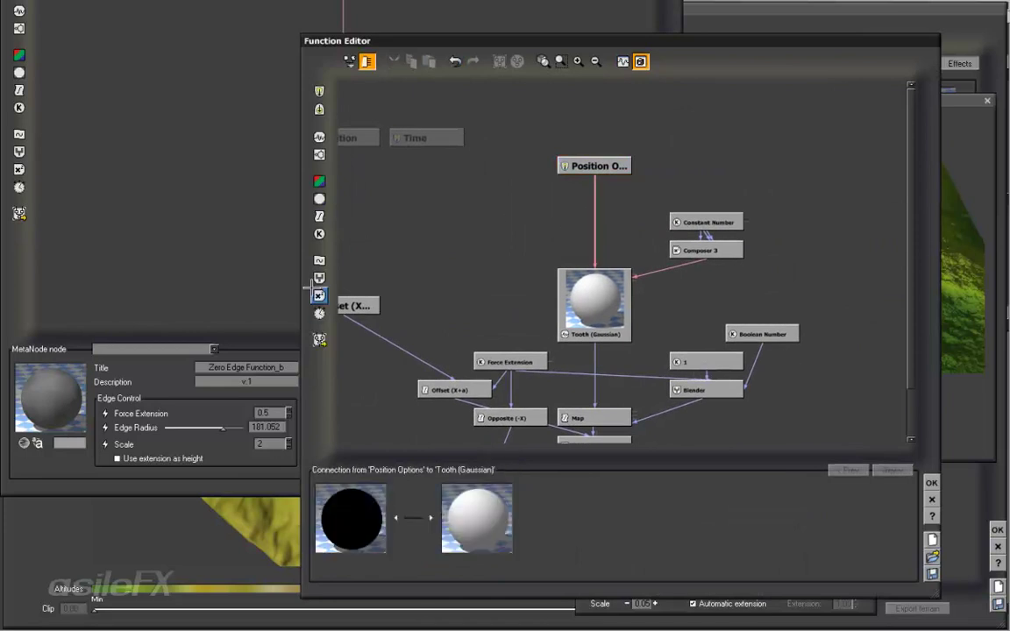
click(319, 278)
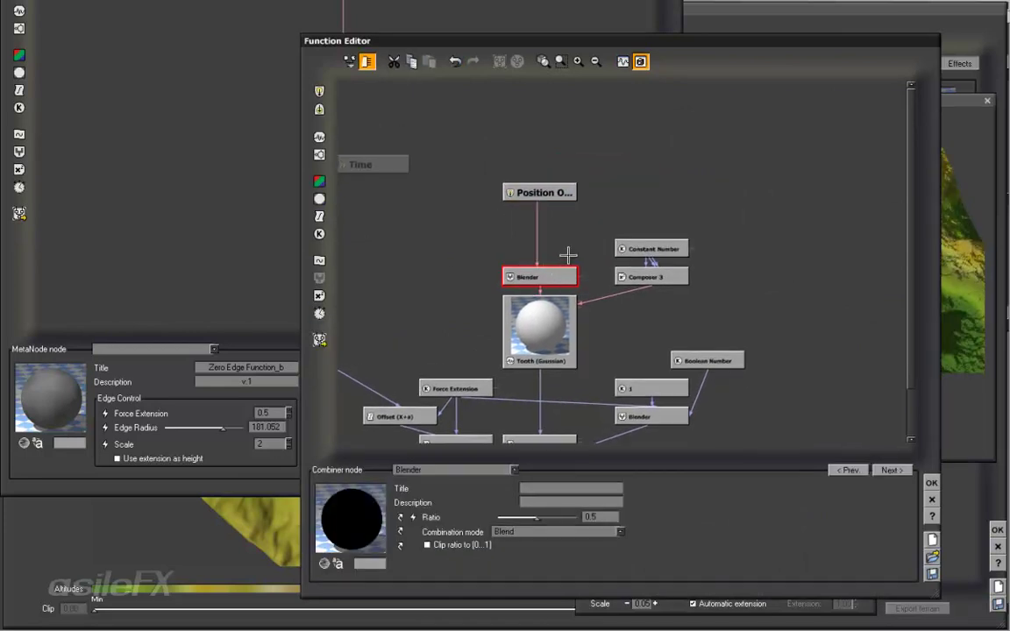
click(400, 518)
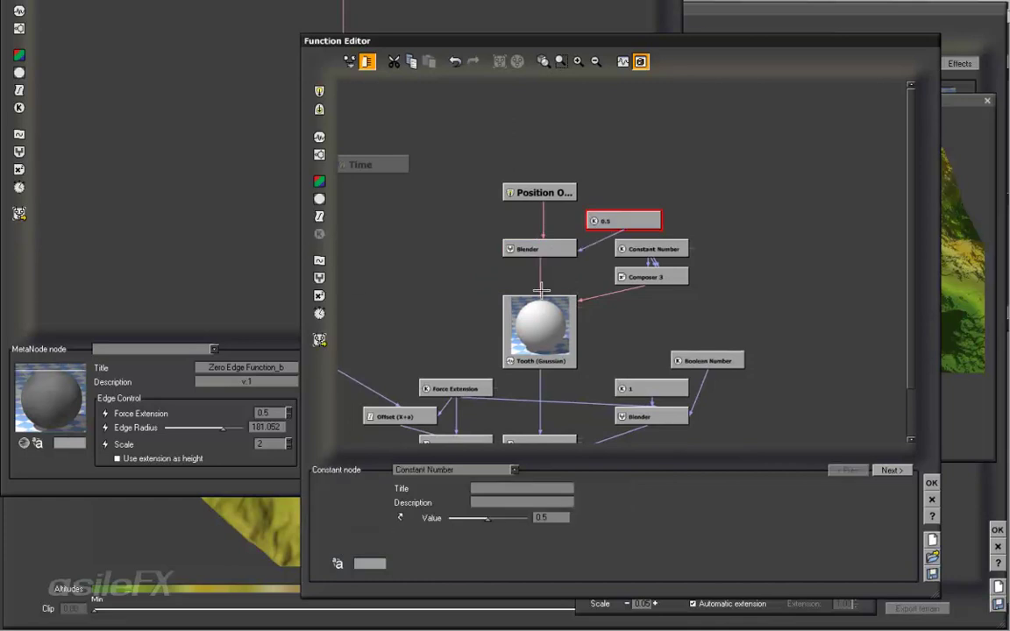
click(453, 470)
click(428, 538)
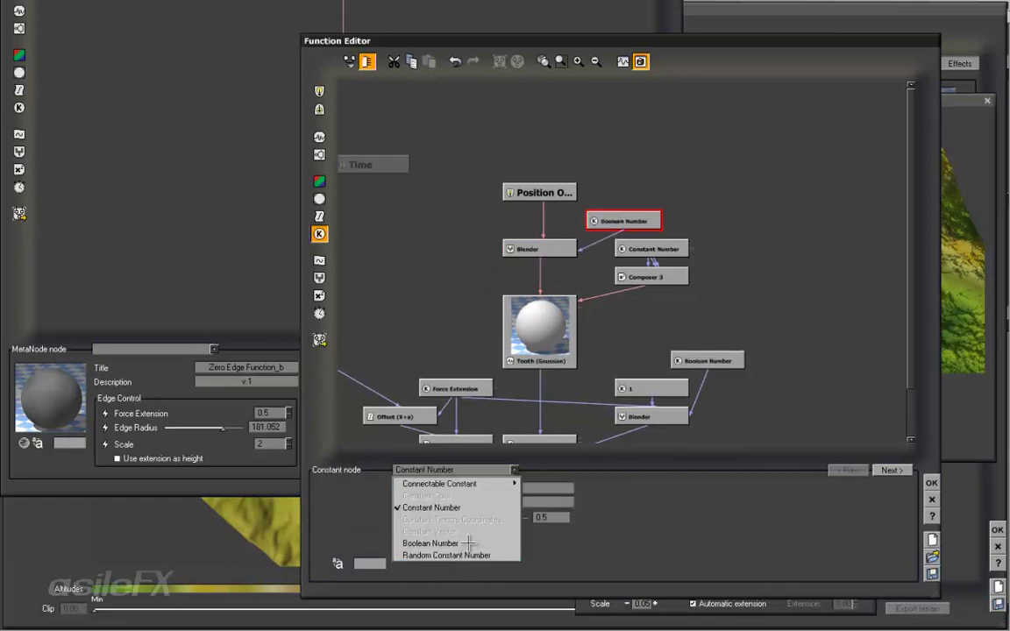
Clip the new Blender's ratio to [0...1] and move its Boolean Number and Position Options nodes farther away from it.
click(507, 246)
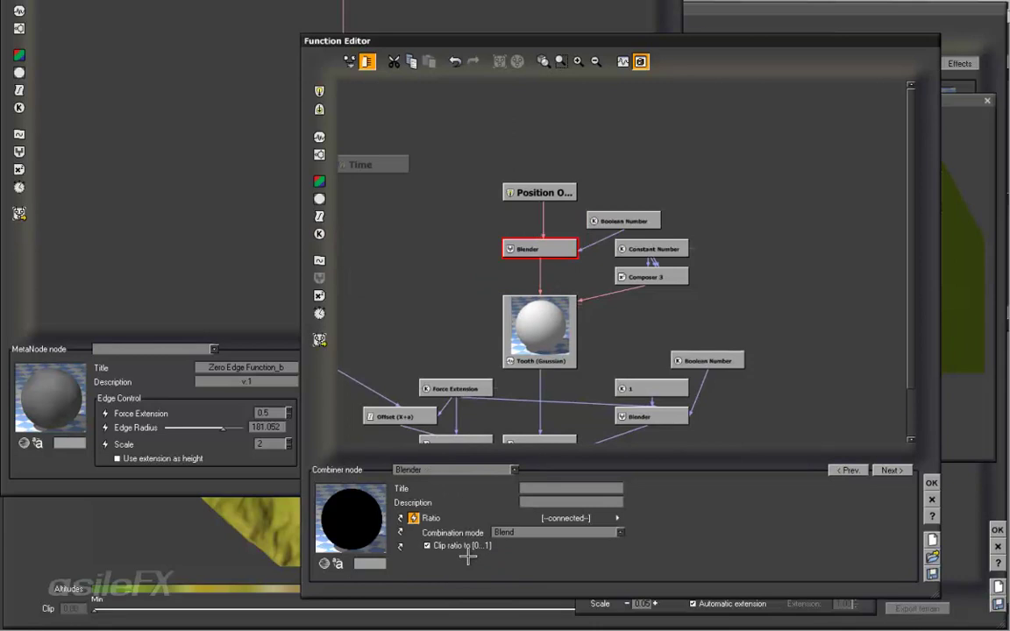
drag(625, 215, 667, 194)
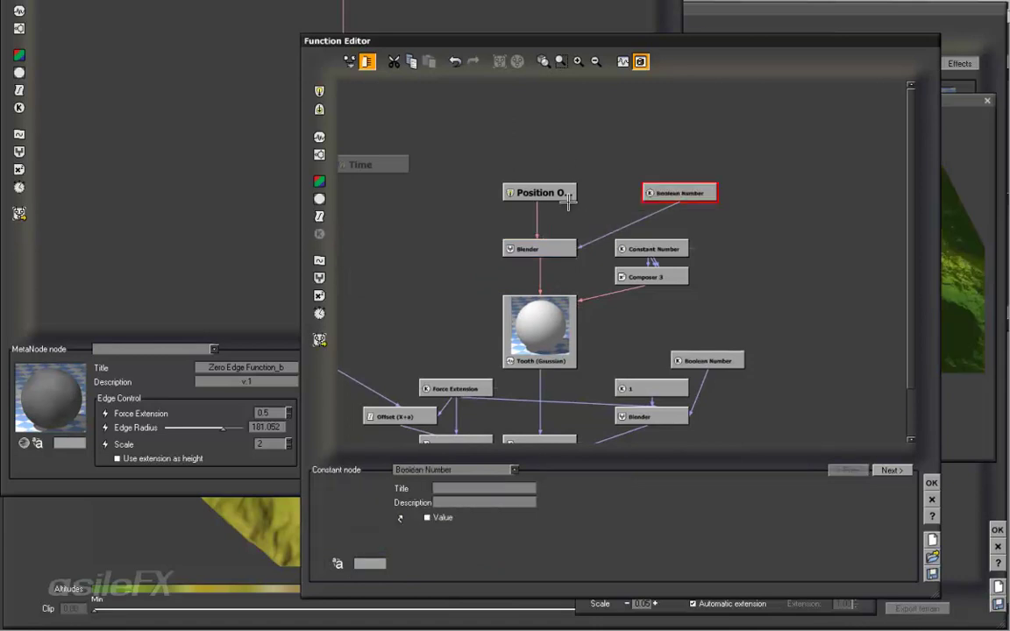
drag(549, 193, 554, 163)
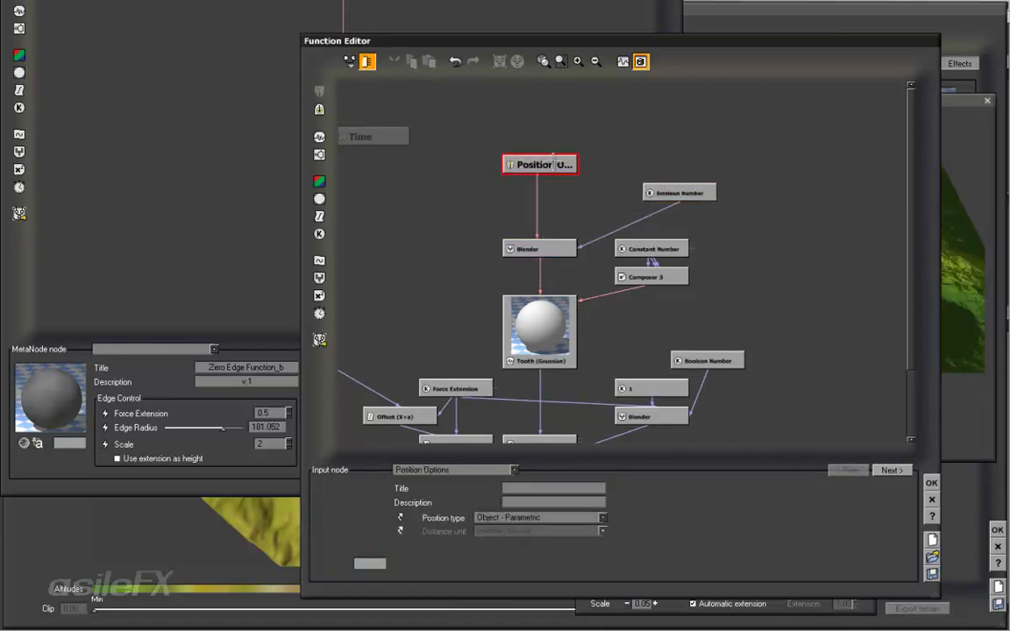
Add a Vector 3 Input node beside Position Options and connect it to the new Blender.
right_click(459, 174)
mouse_move(527, 182)
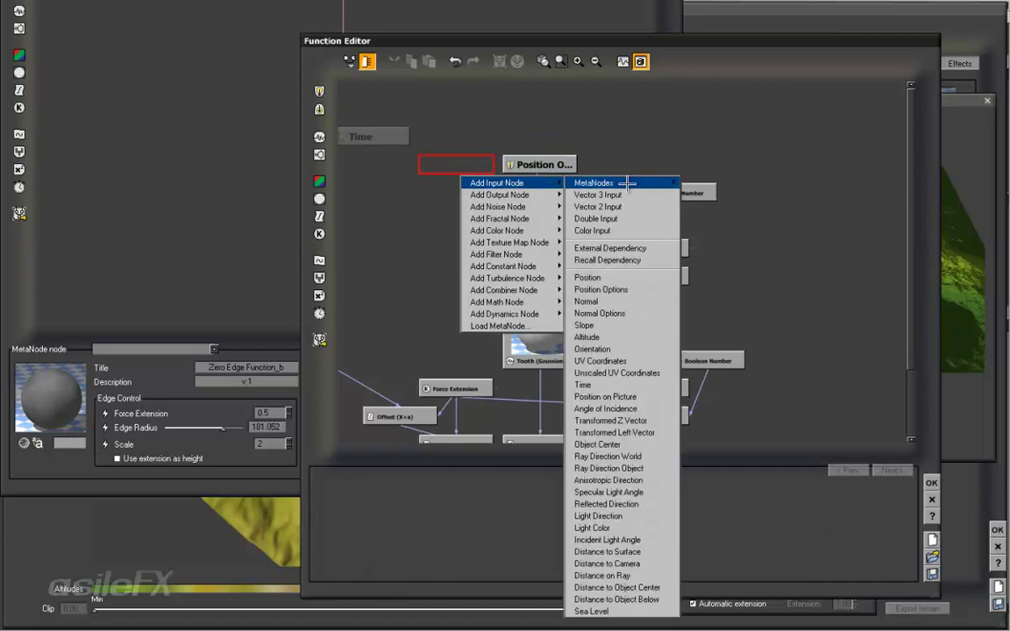
click(599, 195)
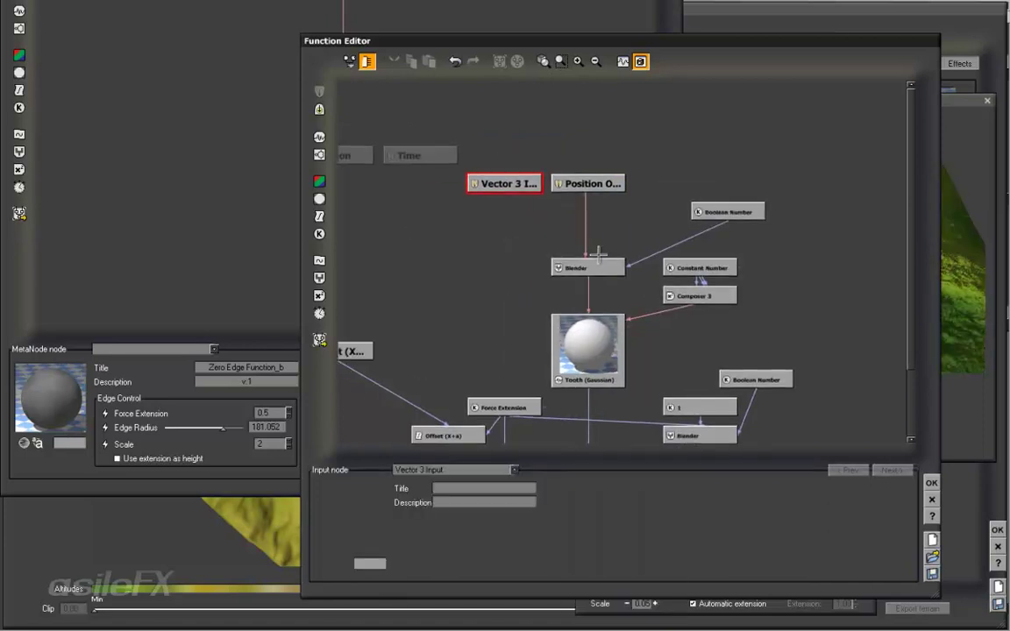
drag(593, 255, 506, 185)
right_drag(525, 269, 531, 255)
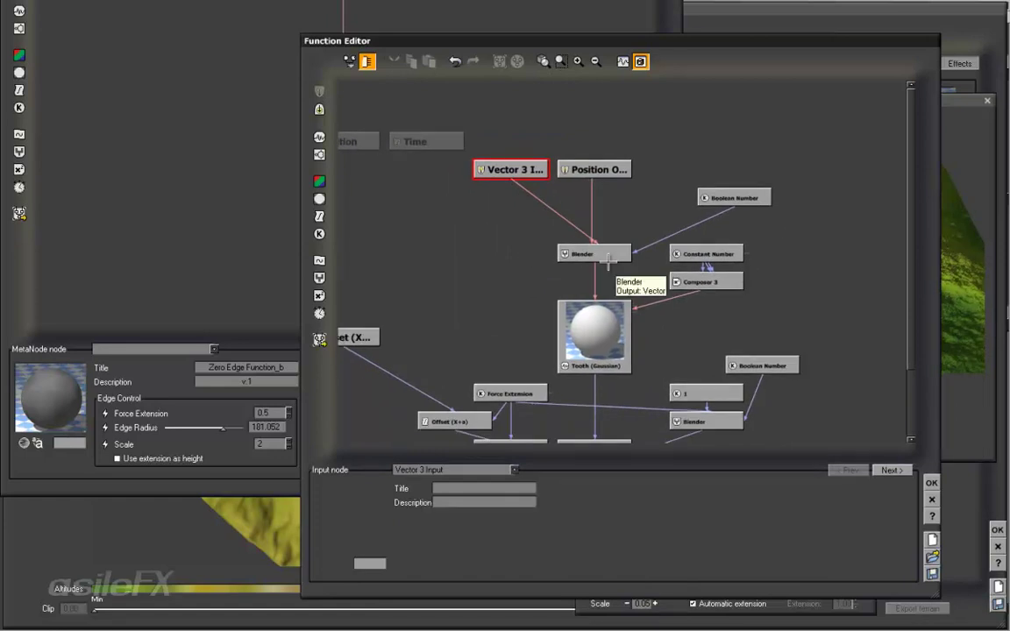
Publish the value of the new Blender's Boolean Number as "Position Vector" in the Edge Position group.
click(714, 198)
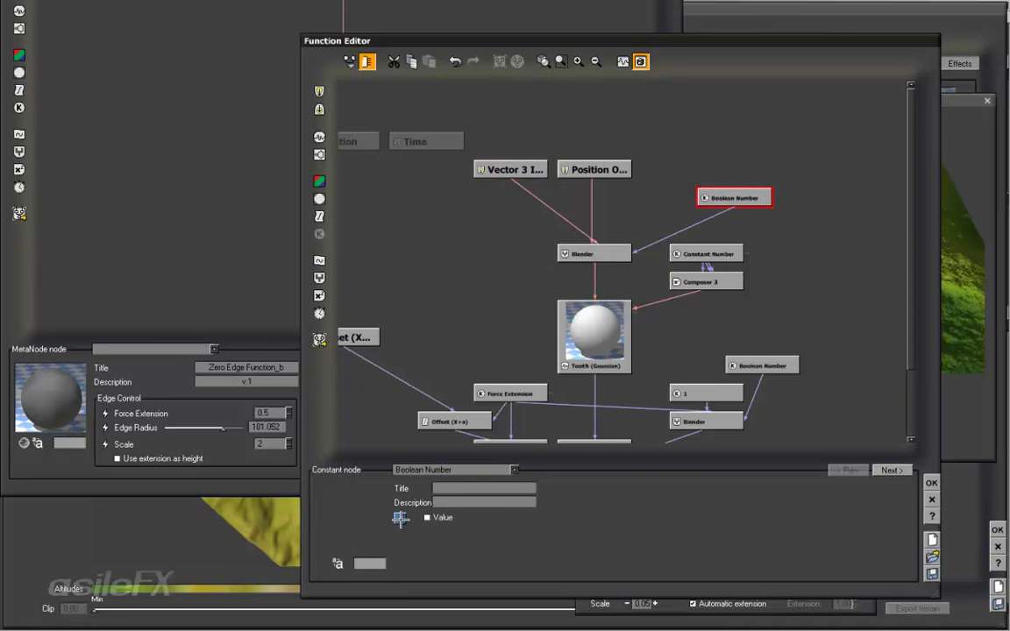
click(399, 518)
click(417, 150)
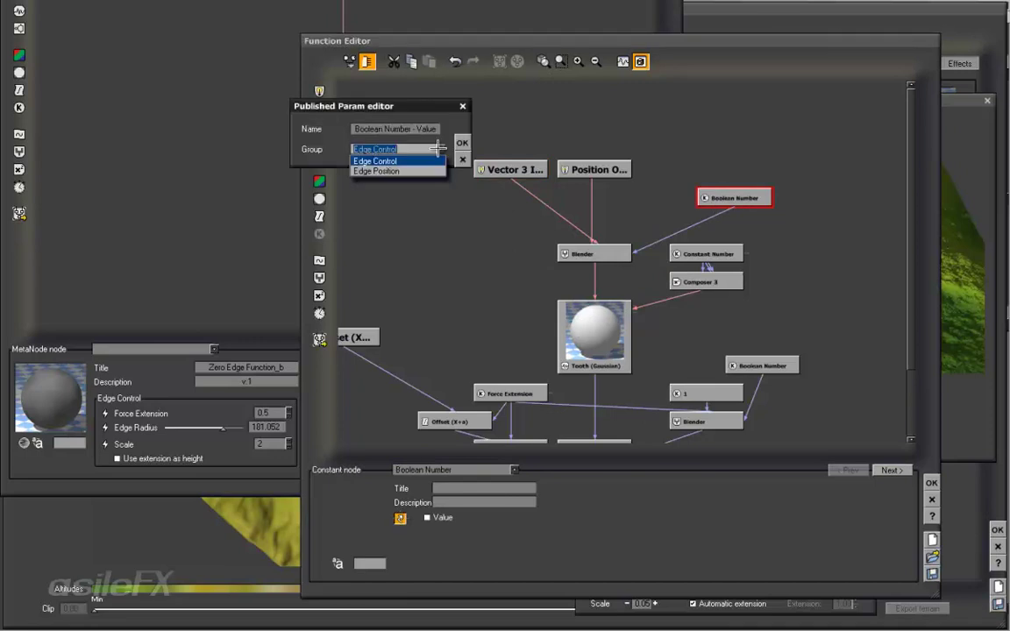
click(375, 163)
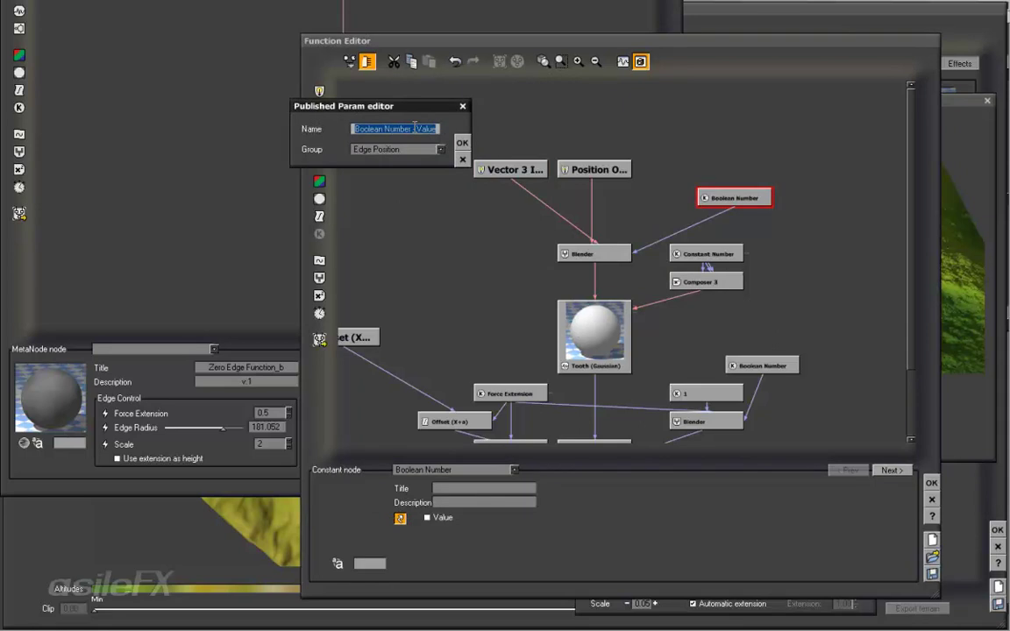
text(Position Vector)
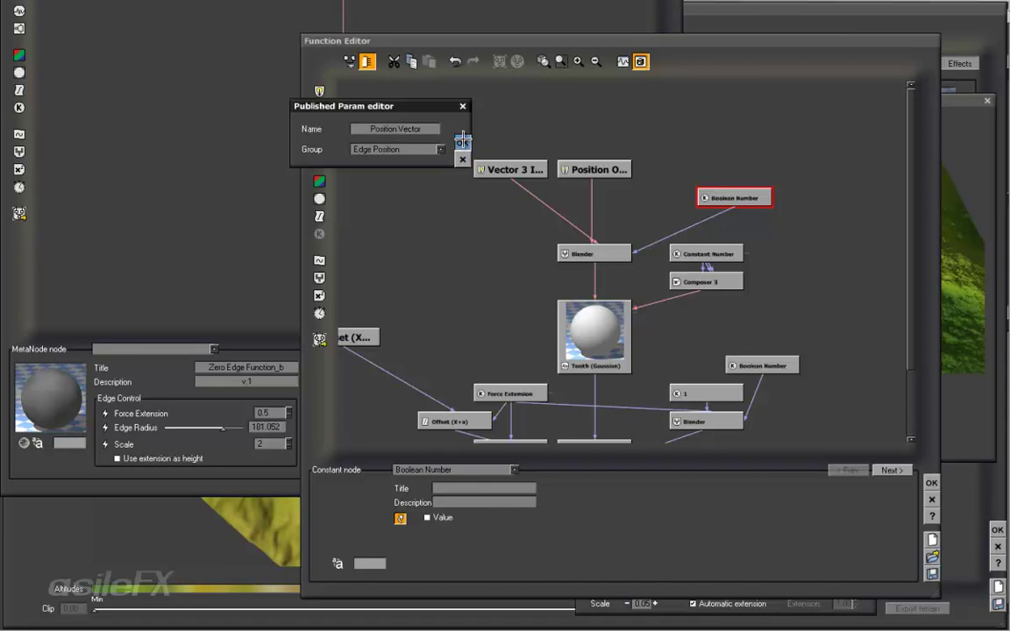
click(462, 140)
Rename the Boolean Number's published parameter "Use Position Input" and assign it to the Edge Position group.
click(715, 198)
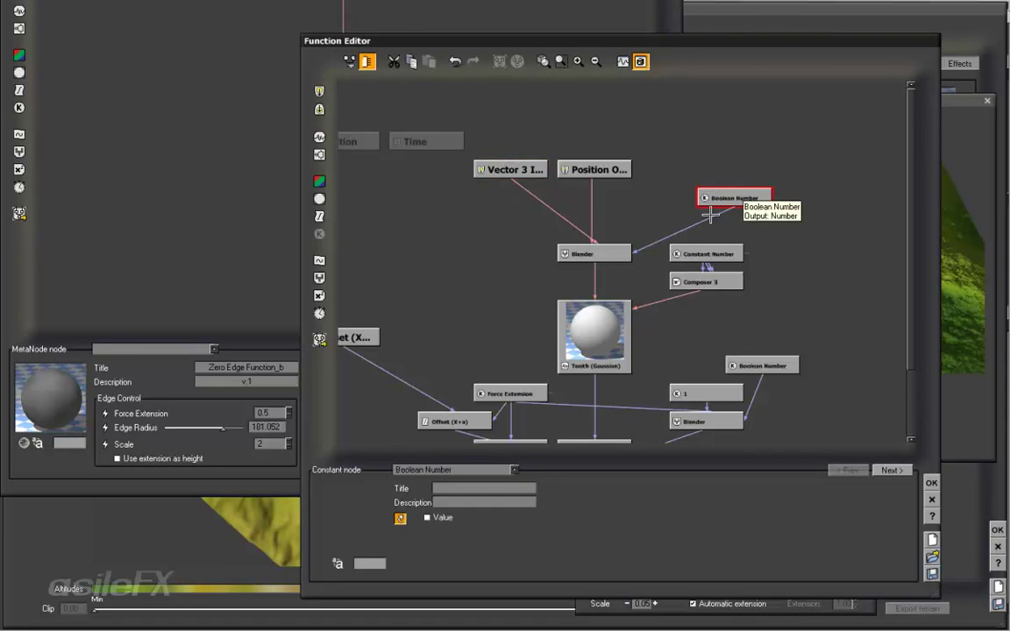
click(401, 519)
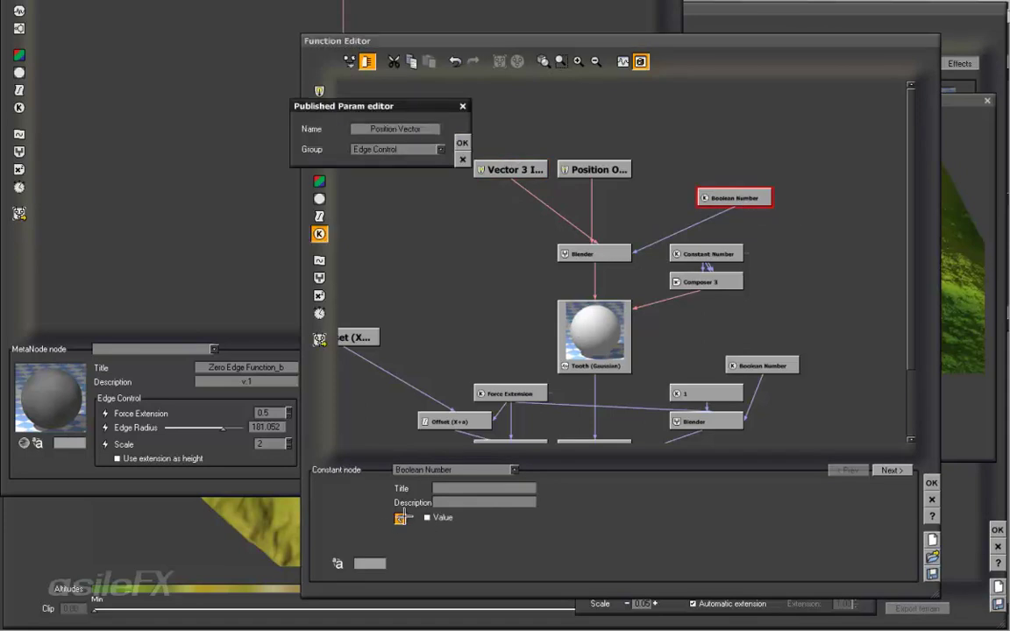
click(406, 156)
click(423, 133)
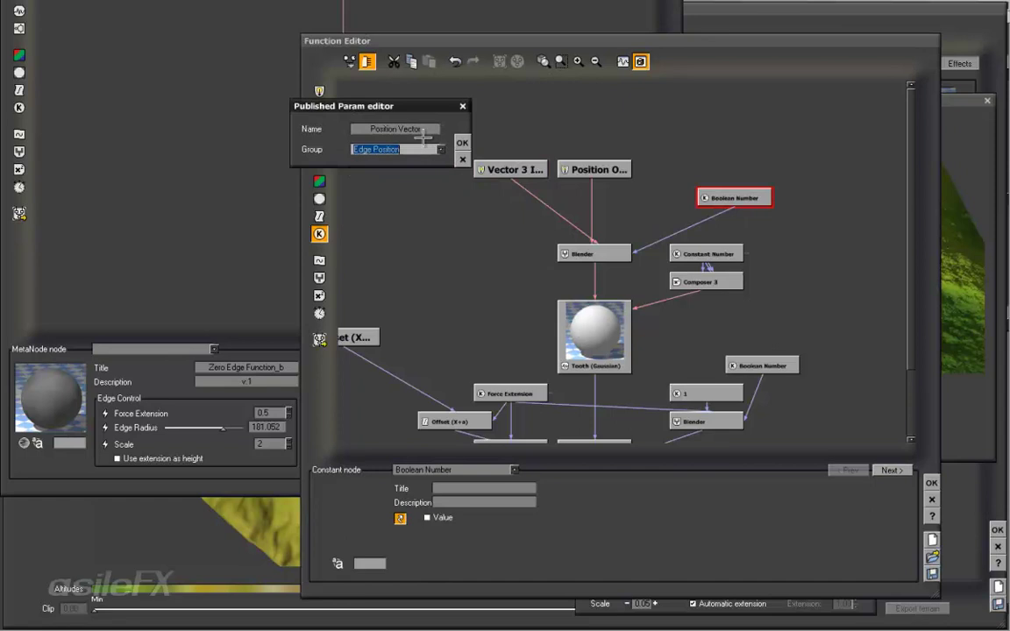
click(430, 129)
text(Use)
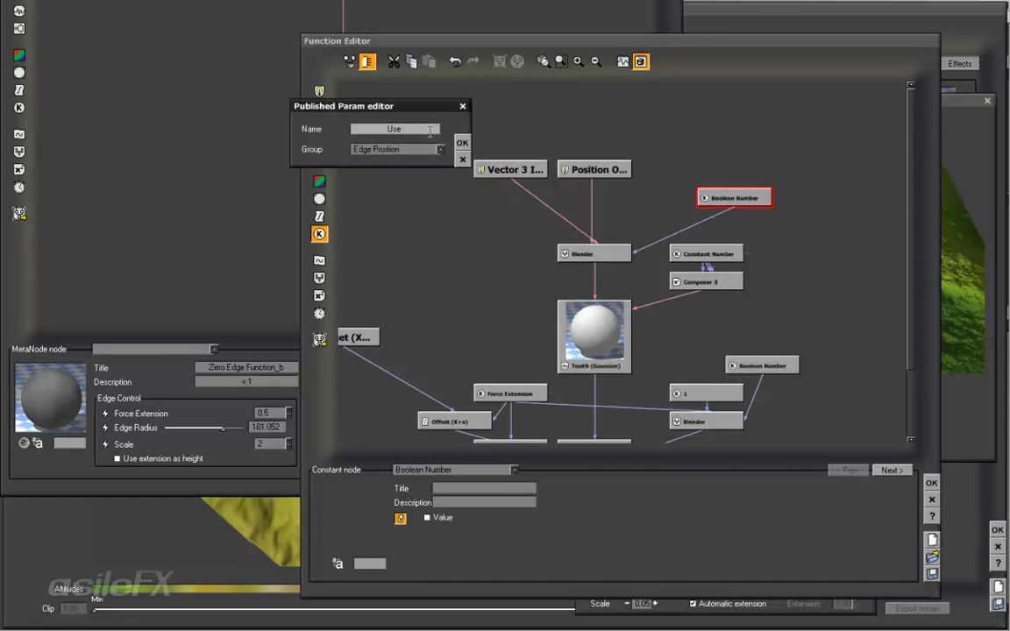
text( Position Input)
key(Return)
click(465, 139)
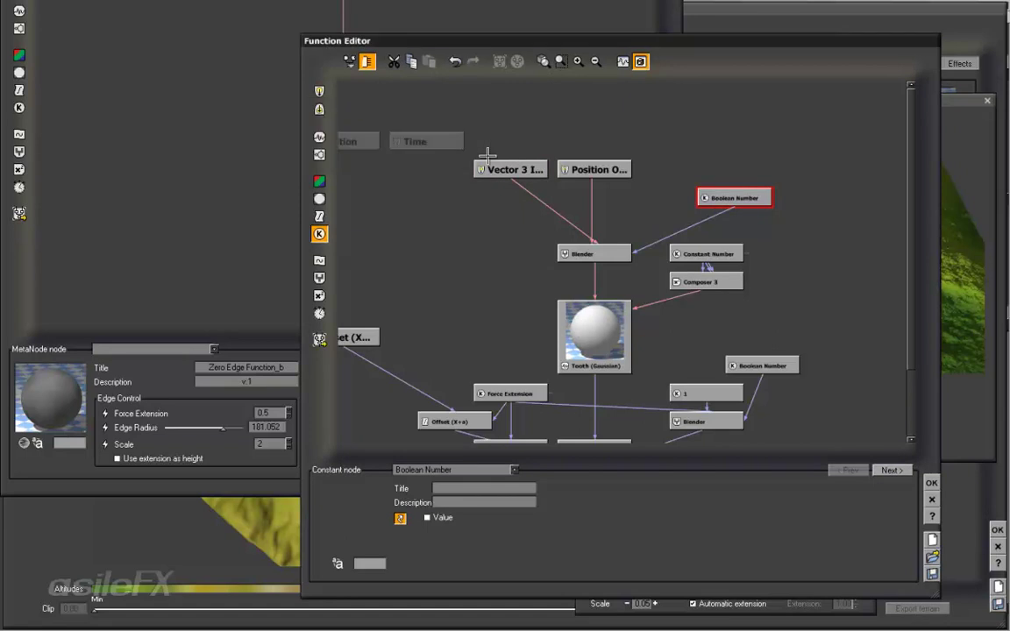
Title the Vector 3 Input node "Position" and return to the altitude function graph, keeping the MetaNode changes.
click(513, 175)
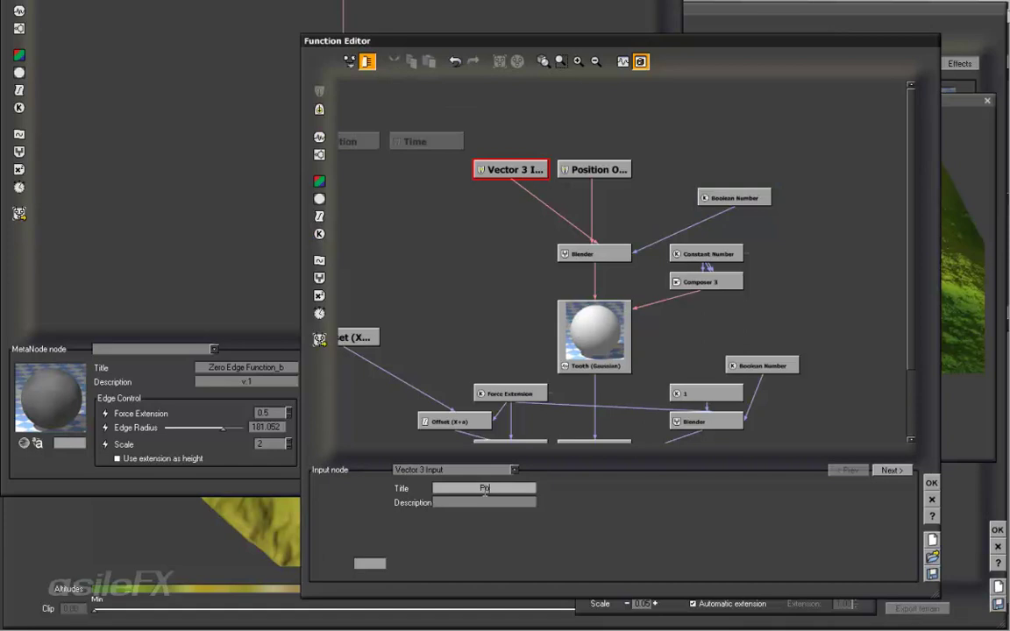
click(484, 488)
text(Position)
key(Return)
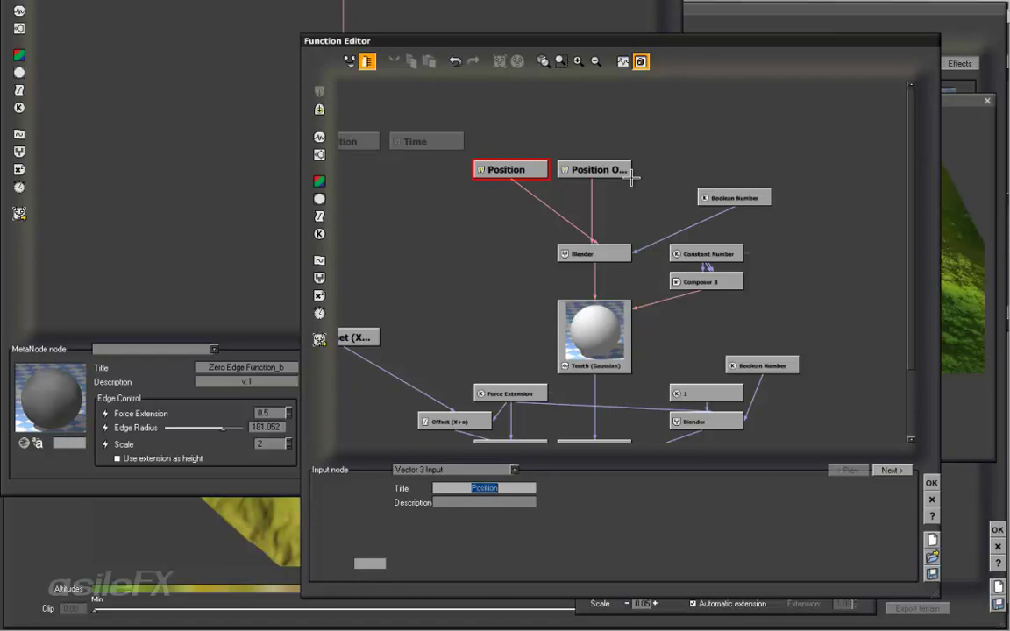
click(651, 198)
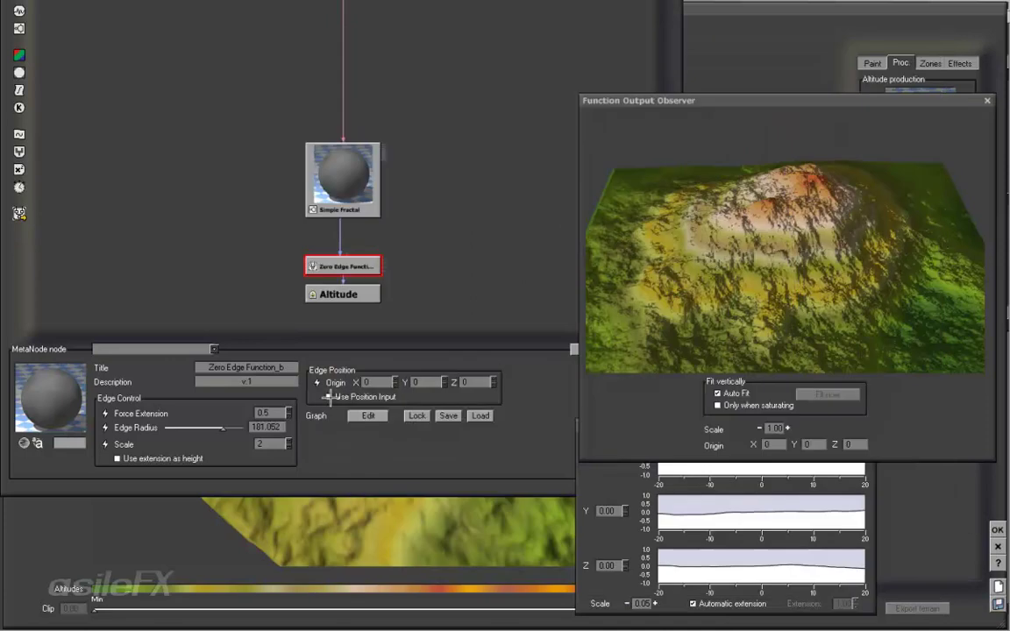
Move the Zero Edge MetaNode off the line between Simple Fractal and Altitude, and save the MetaNode.
middle_drag(343, 158, 325, 173)
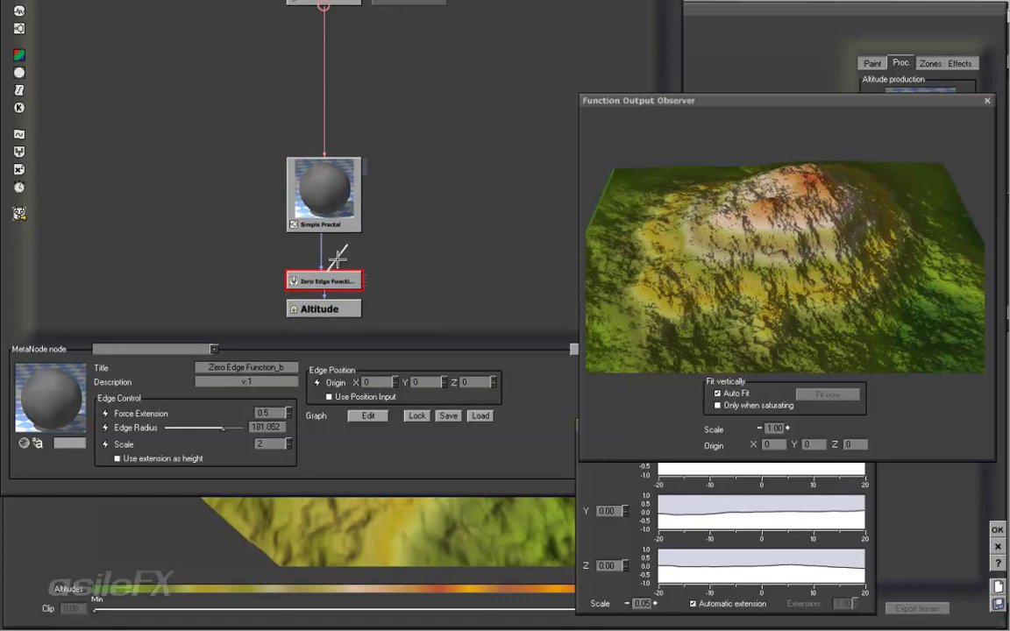
drag(341, 282, 426, 256)
middle_drag(438, 235, 378, 224)
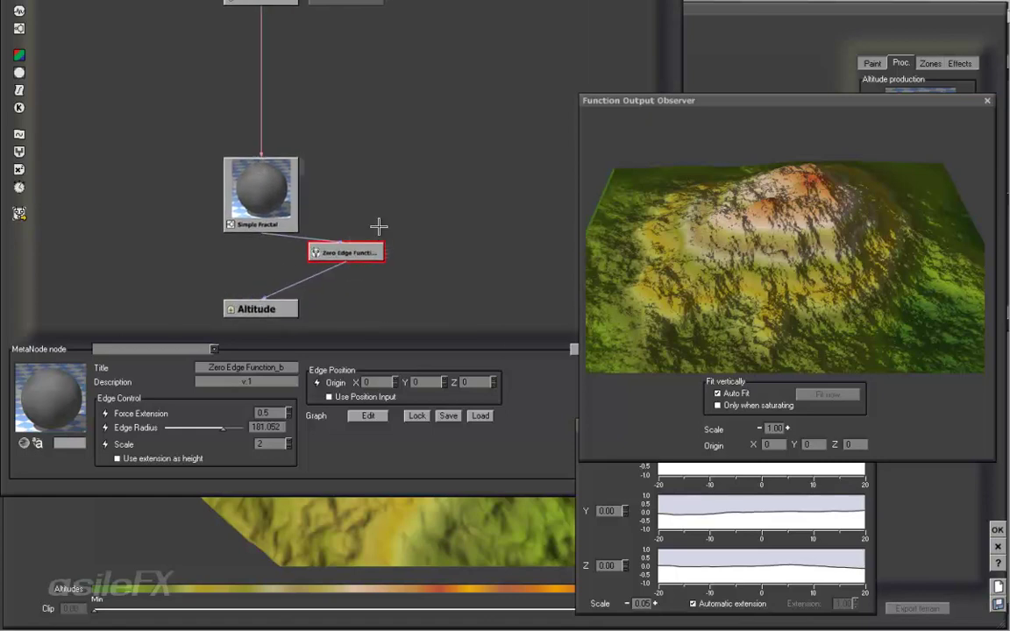
click(451, 226)
click(379, 252)
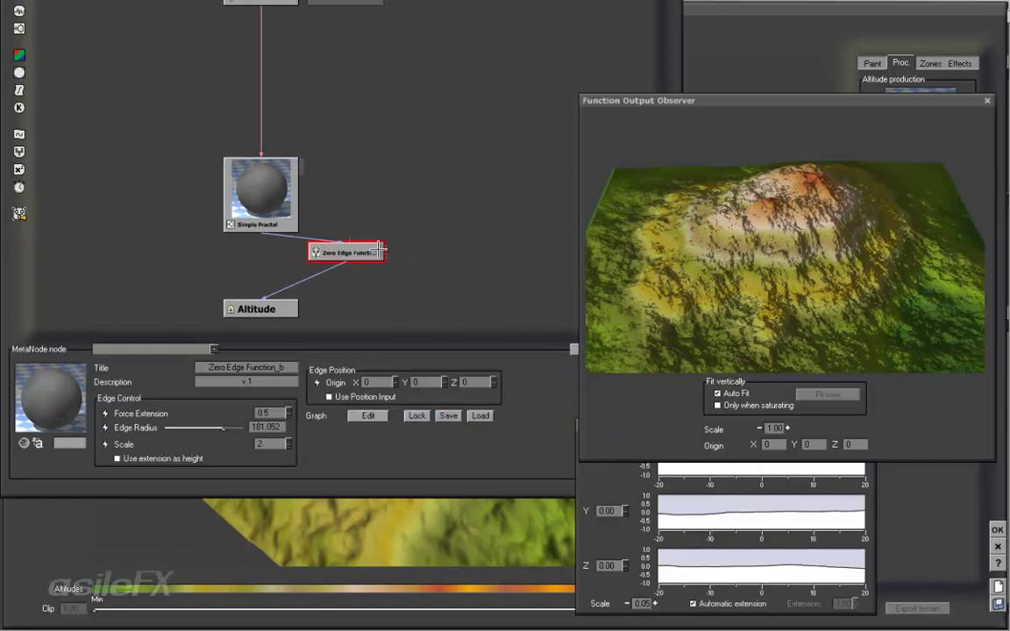
click(449, 417)
Connect the Position input node to the Zero Edge MetaNode and select the MetaNode to show its settings.
middle_drag(382, 164, 406, 219)
drag(377, 292, 311, 77)
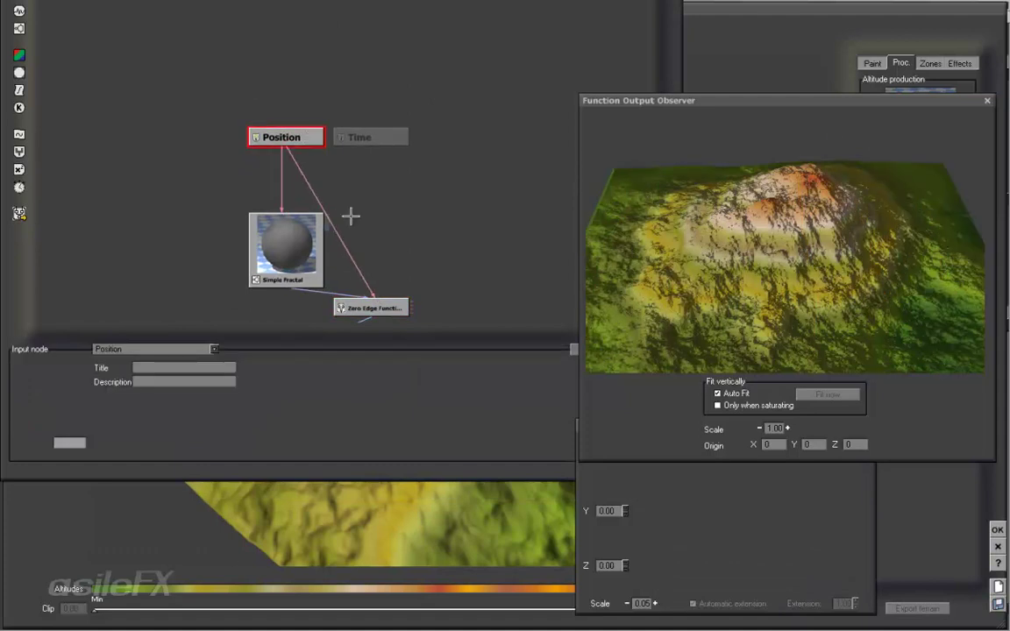
click(335, 238)
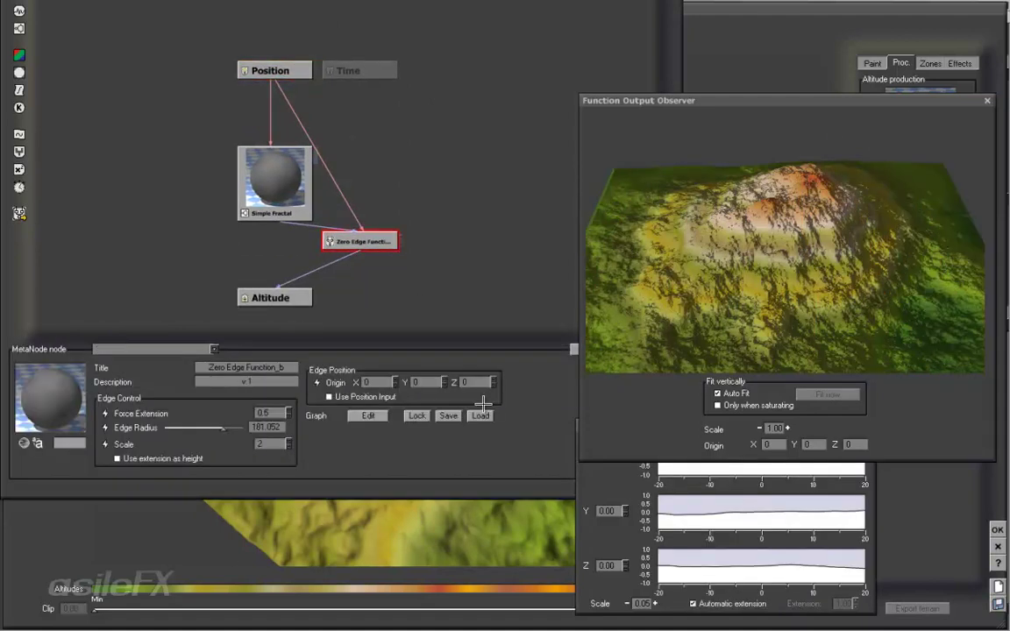
Accept the edited altitude function and the terrain changes, returning to the main camera view.
drag(507, 445, 318, 463)
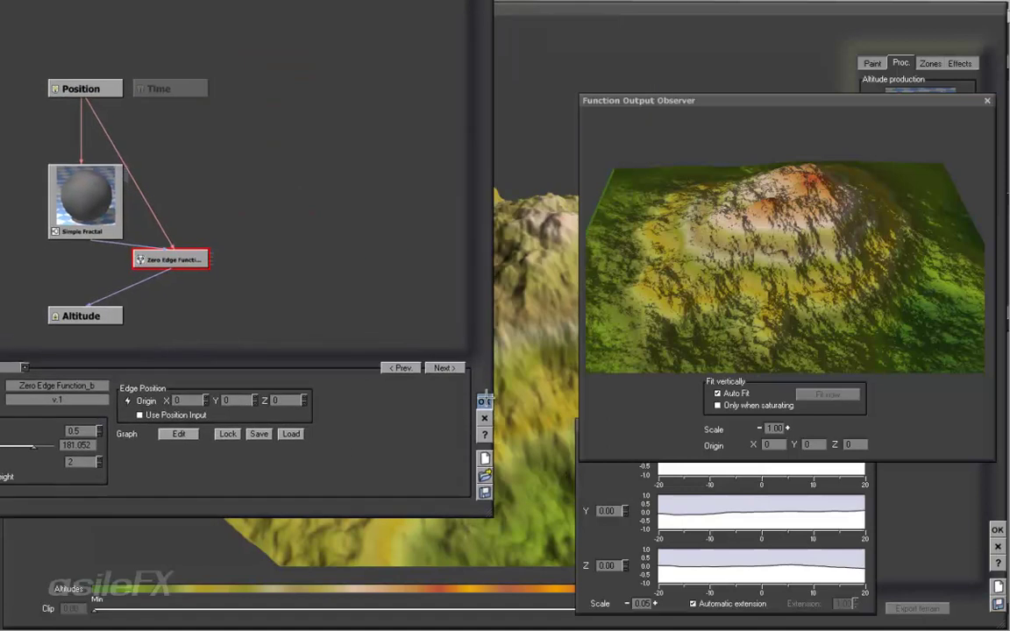
click(483, 401)
click(997, 529)
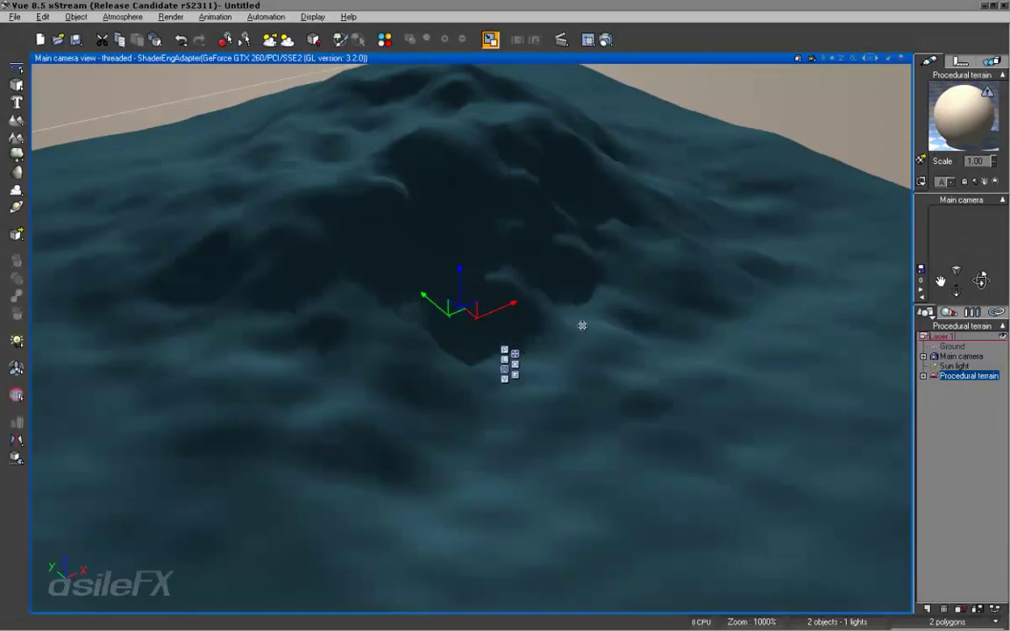
Move the procedural terrain along its Y axis several times, viewing the mountain relief from different sides.
right_drag(460, 243, 552, 368)
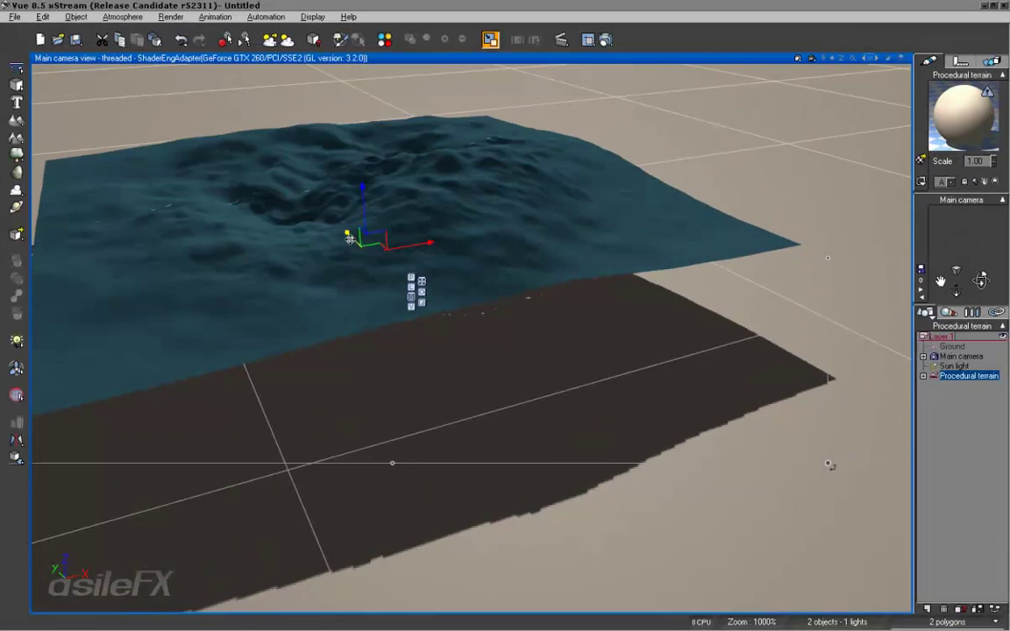
drag(349, 238, 414, 323)
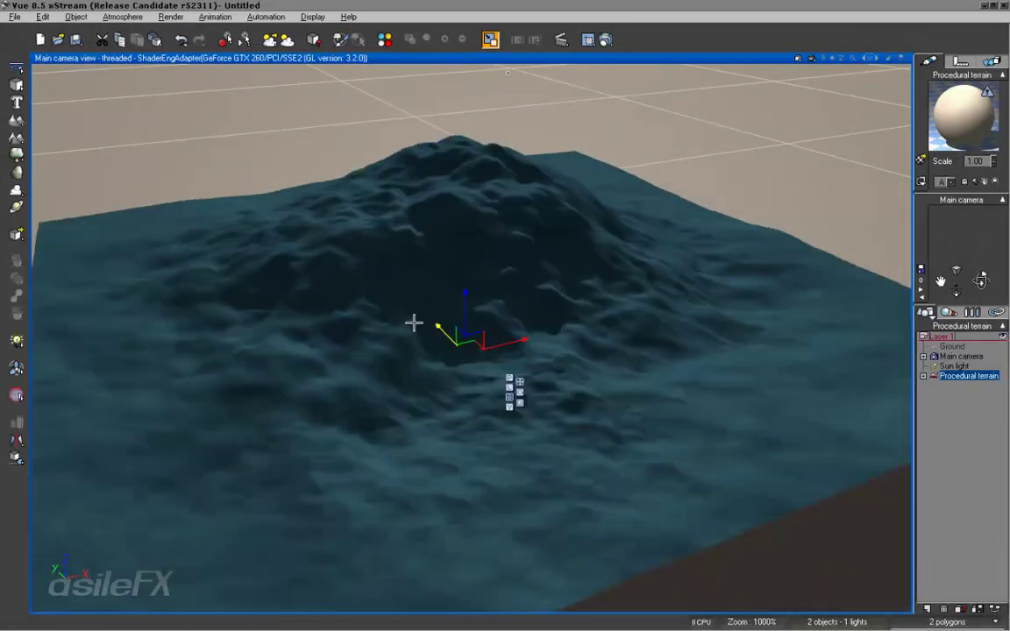
right_drag(413, 323, 428, 349)
drag(976, 285, 500, 462)
right_drag(667, 223, 690, 336)
drag(405, 480, 453, 452)
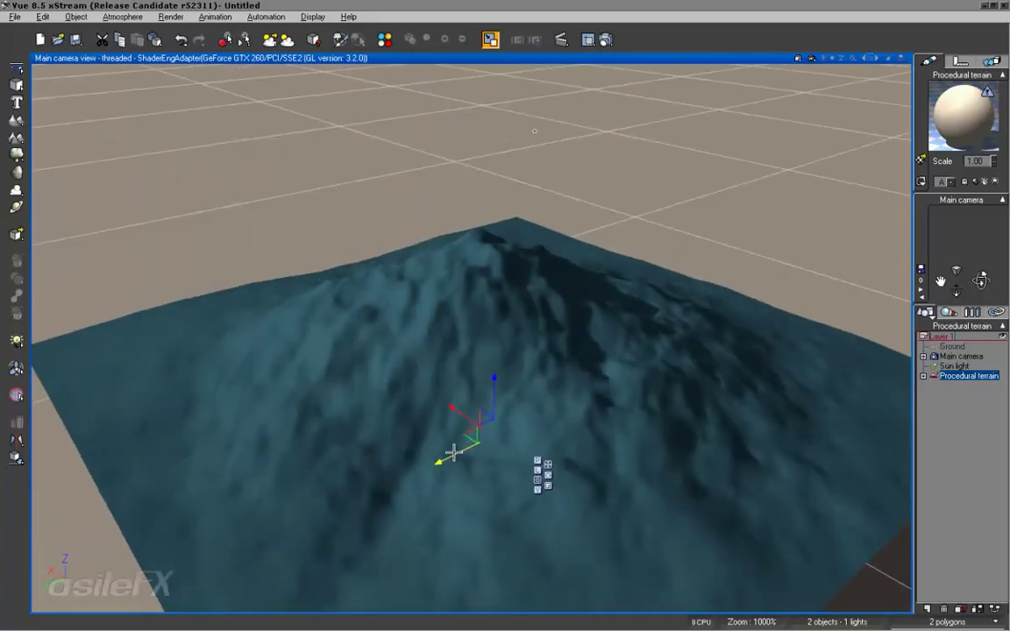
right_drag(464, 452, 490, 437)
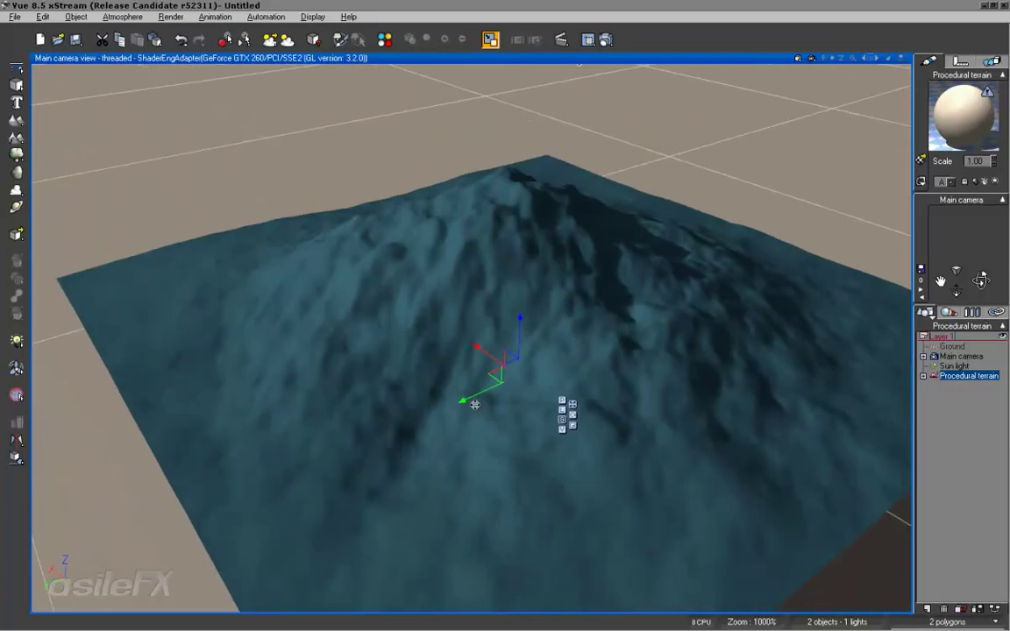
drag(470, 395, 391, 429)
right_drag(391, 430, 429, 410)
scroll(437, 406, down, 5)
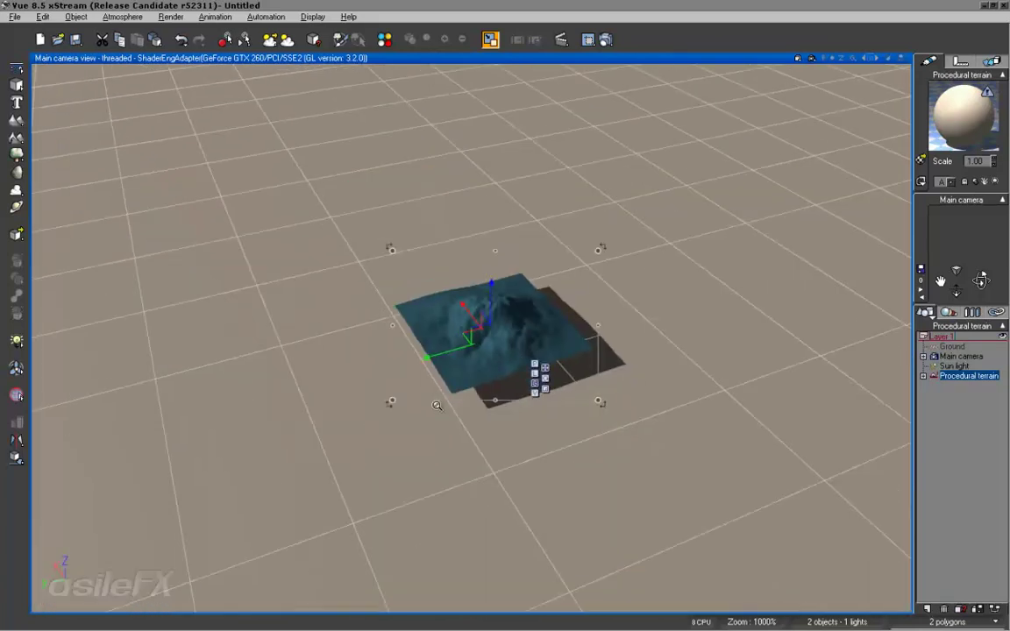
Slide the procedural terrain along its Y axis in the opposite direction and view its relief up close.
drag(452, 355, 524, 316)
key(3)
scroll(509, 402, up, 5)
scroll(510, 402, down, 3)
key(1)
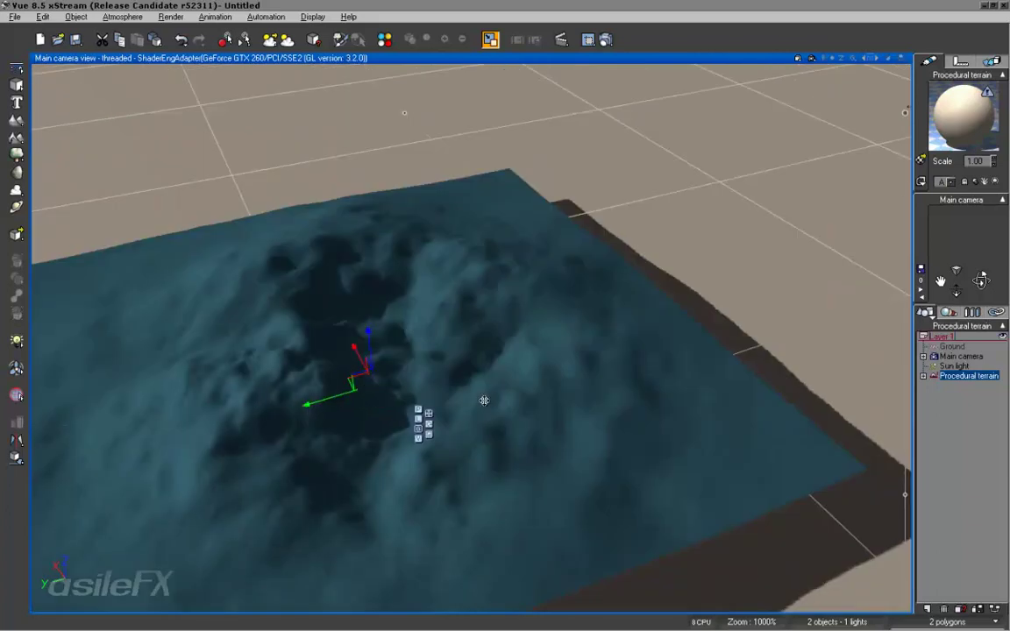
right_drag(482, 400, 584, 423)
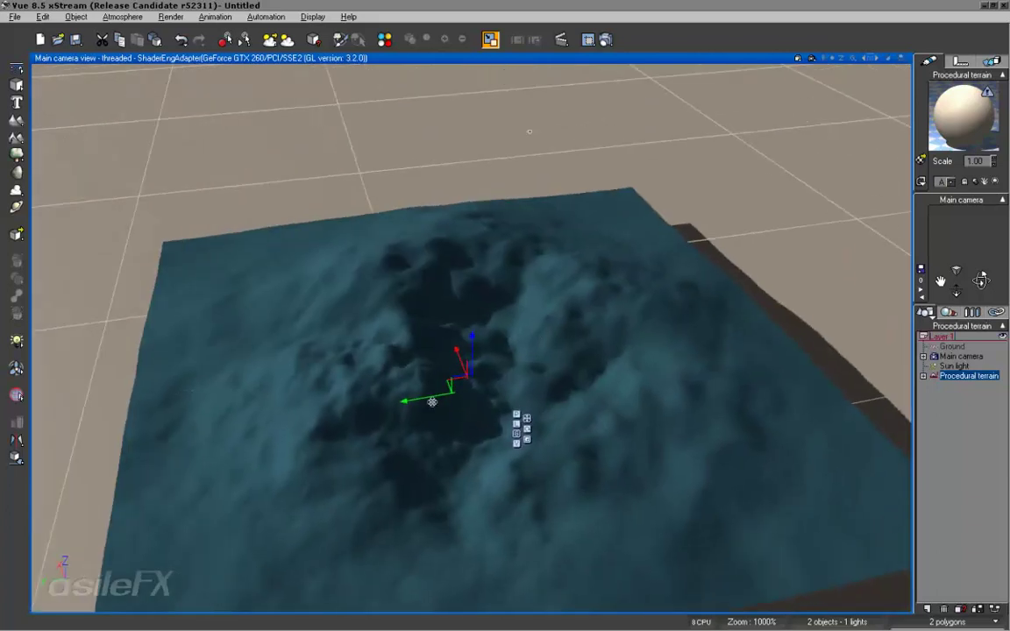
drag(428, 401, 504, 377)
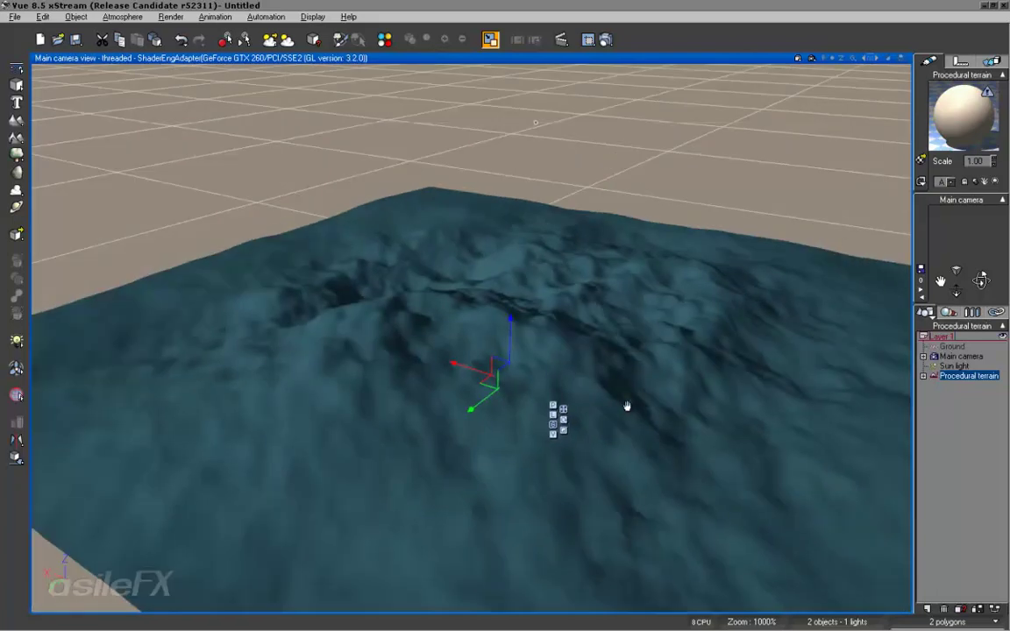
Stretch the procedural terrain vertically with the scale gizmo, and shift it to another spot.
right_drag(629, 406, 654, 394)
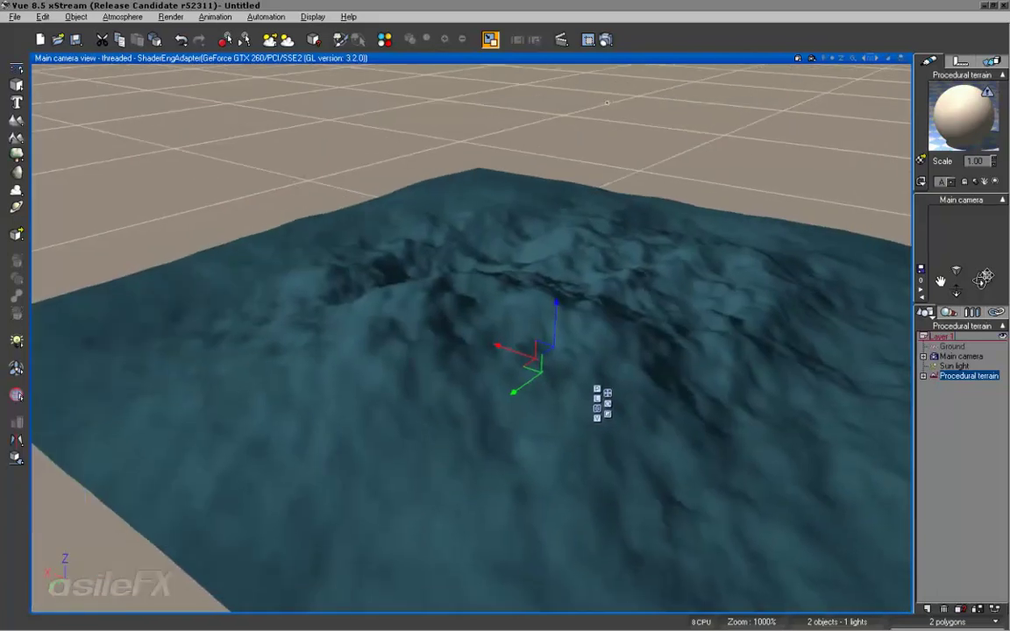
drag(982, 279, 489, 460)
right_drag(489, 460, 527, 455)
scroll(555, 294, up, 3)
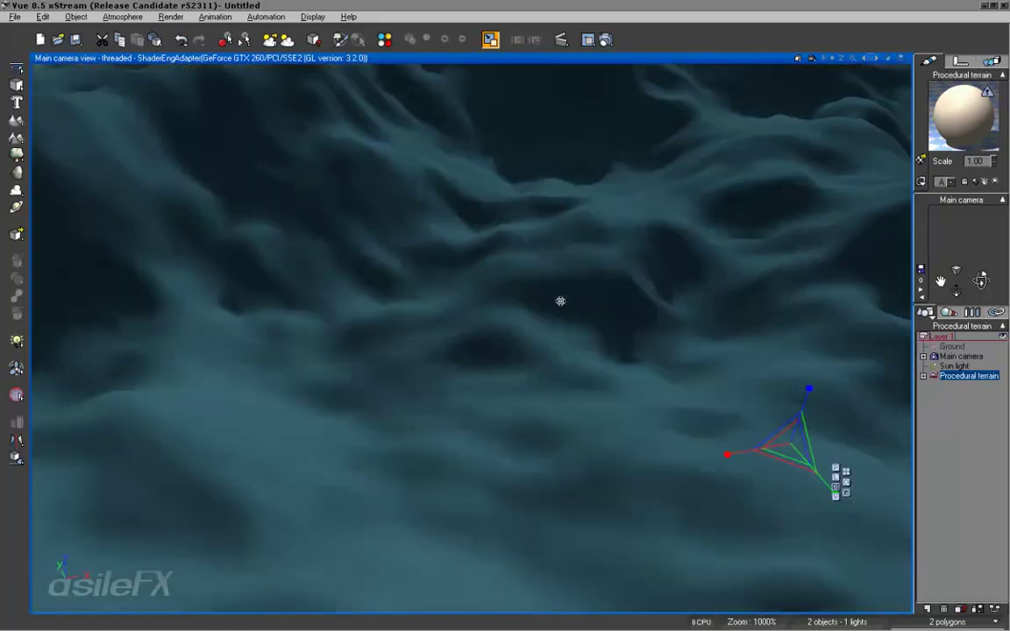
scroll(559, 300, down, 4)
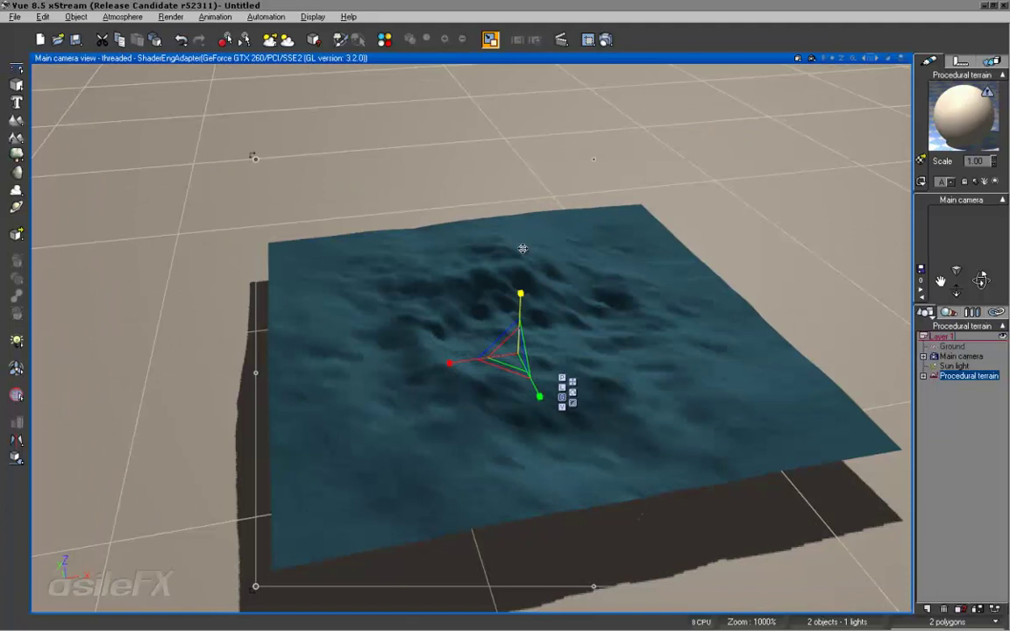
drag(523, 249, 517, 251)
drag(579, 508, 588, 526)
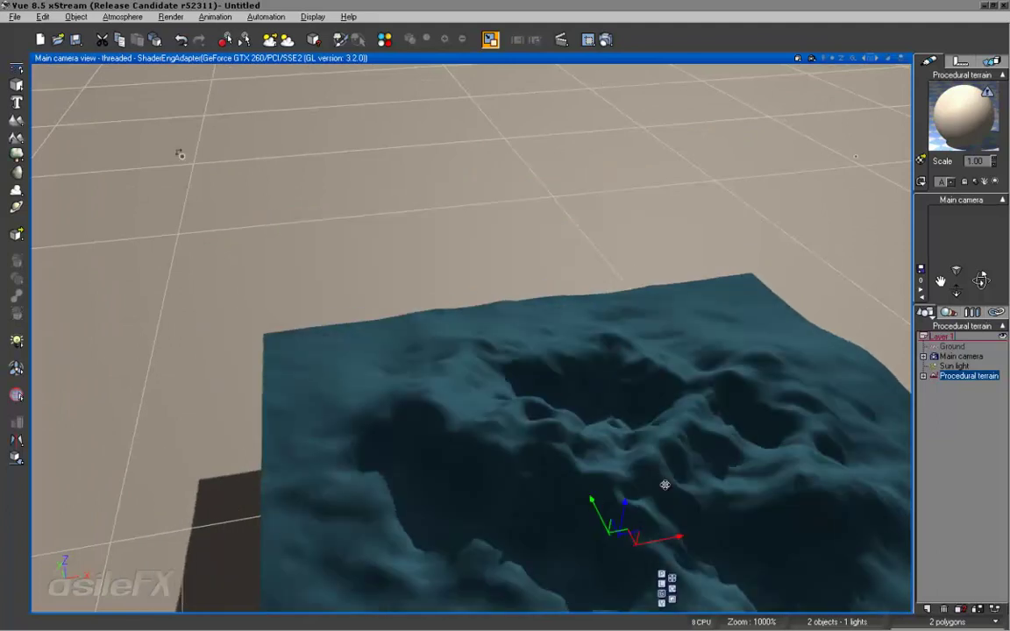
Slide the vertically stretched terrain along its Y axis, viewed from its other side.
right_drag(665, 483, 416, 434)
scroll(417, 434, down, 3)
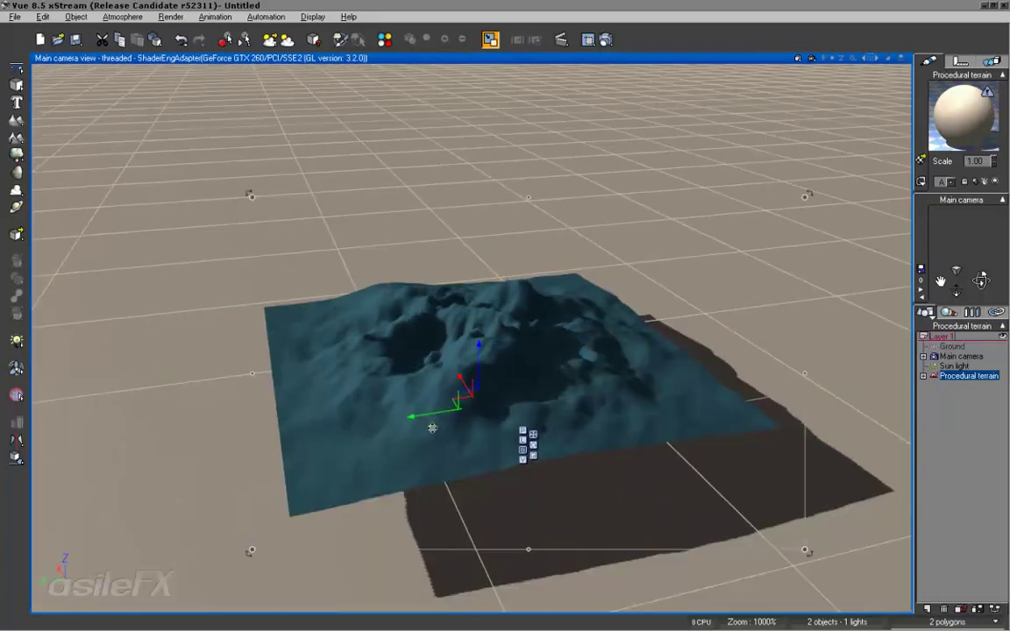
drag(431, 416, 701, 377)
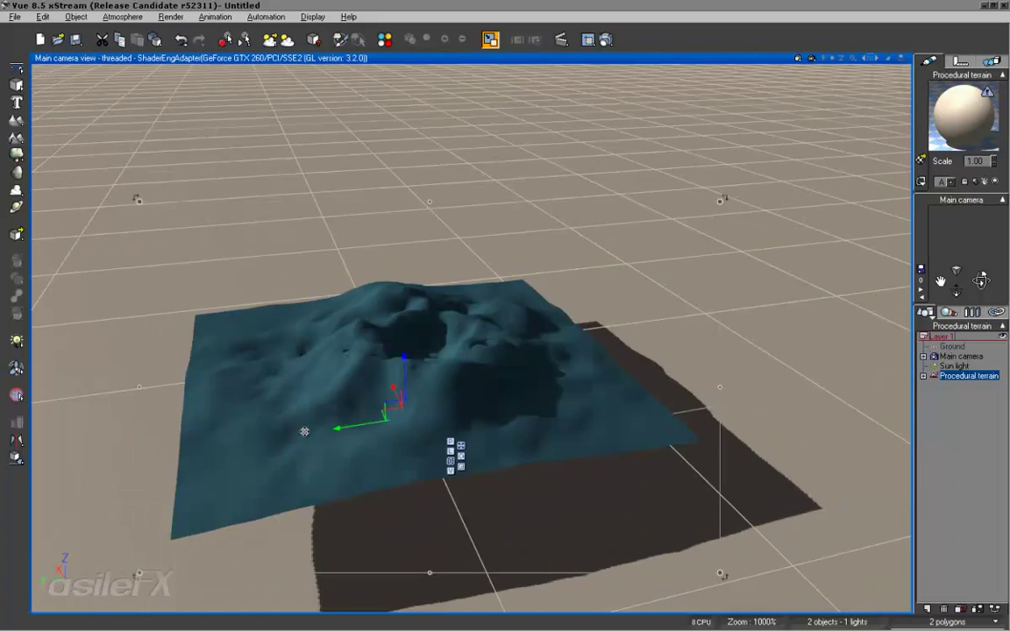
Enable Use Position Input on the Zero Edge MetaNode in the terrain's altitude function and accept the terrain.
double_click(444, 333)
right_click(920, 107)
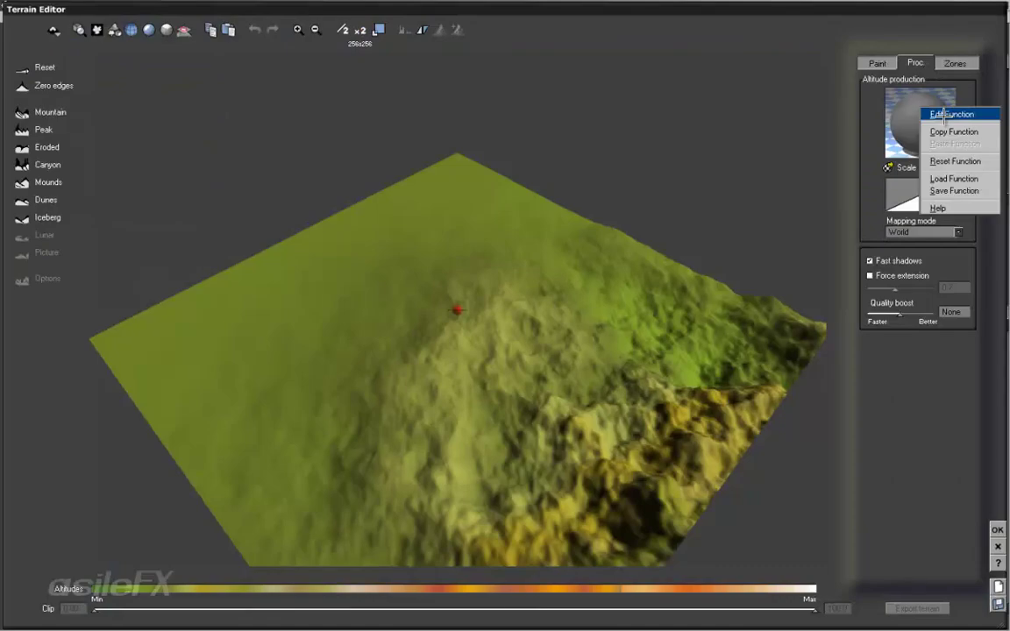
click(951, 114)
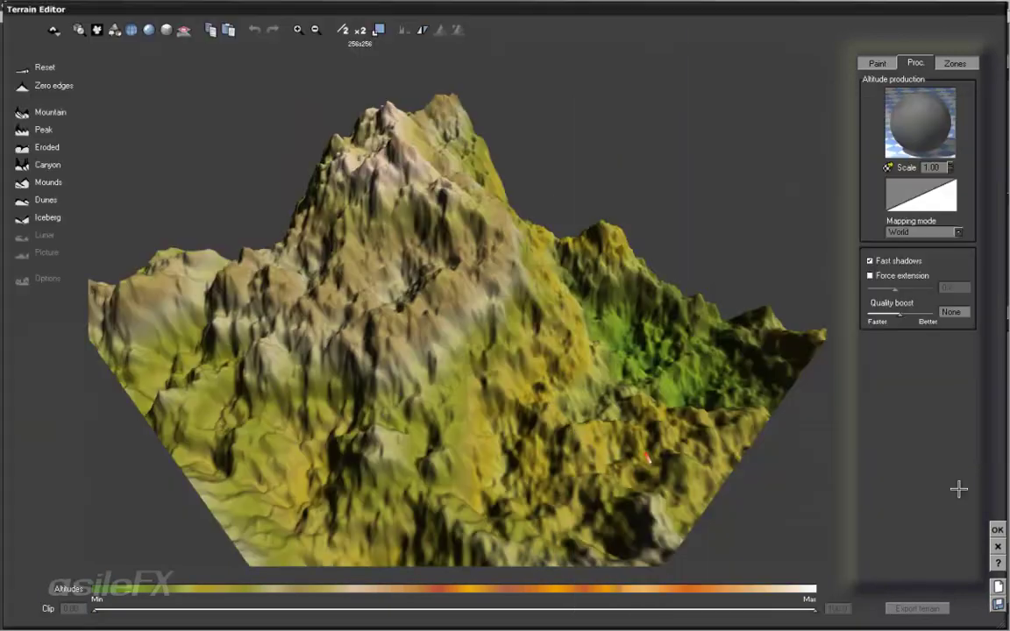
click(999, 529)
Move the procedural terrain along its X axis with the position input in use.
right_drag(614, 386, 871, 258)
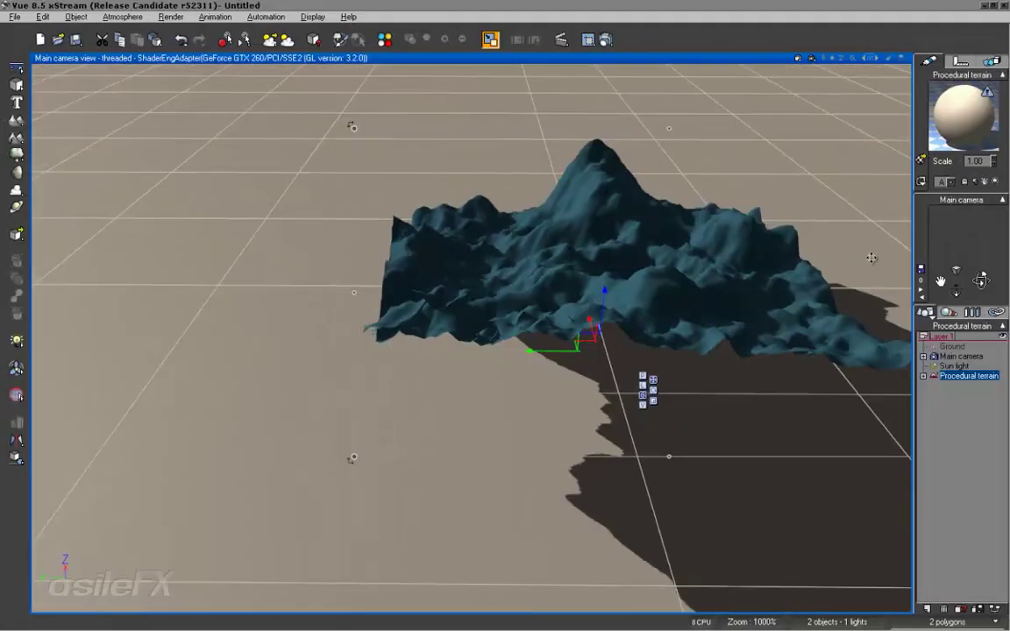
drag(978, 279, 719, 322)
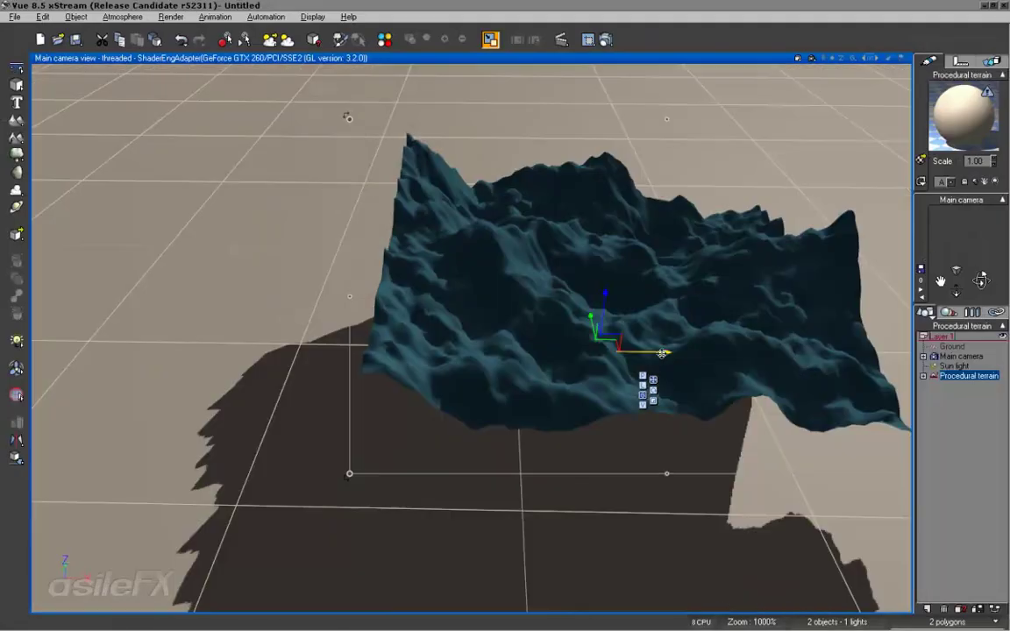
drag(662, 354, 340, 348)
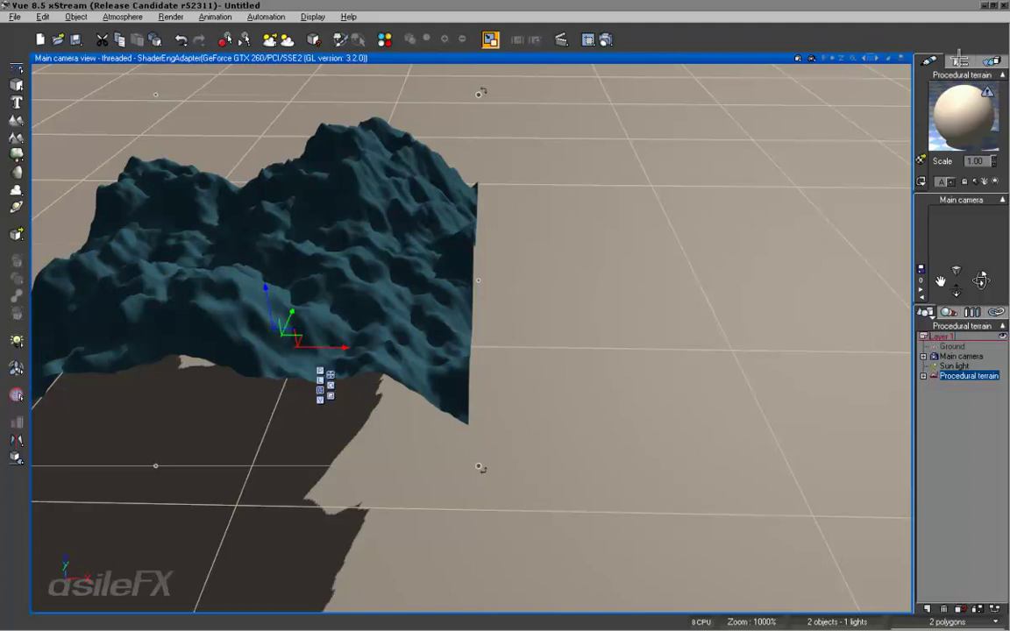
Set the procedural terrain's X, Y and Z position to 0.
click(960, 60)
click(973, 158)
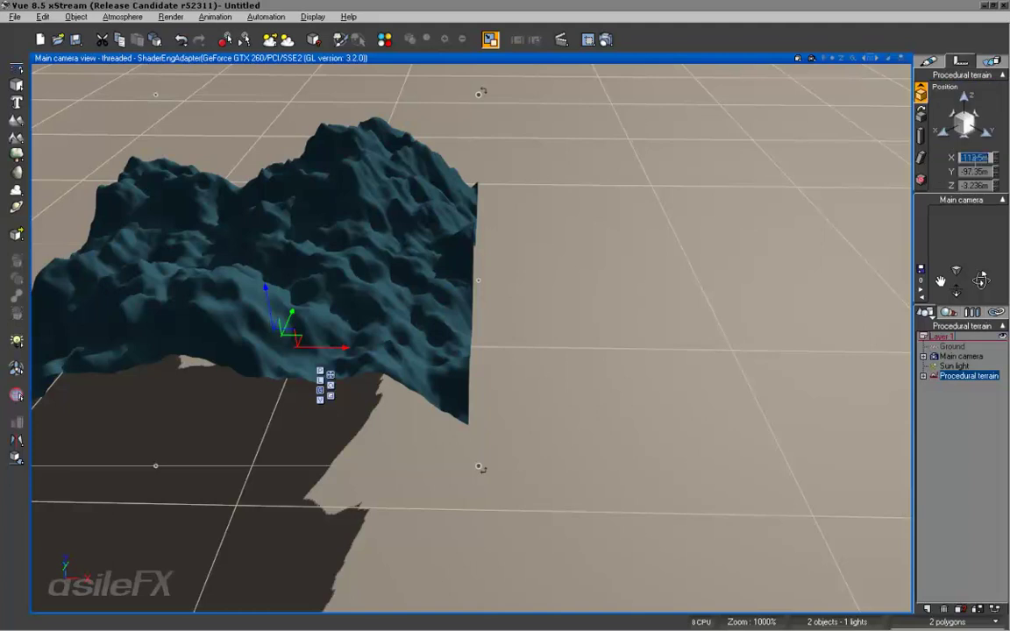
text(0)
key(Tab)
key(Tab)
text(0)
double_click(980, 170)
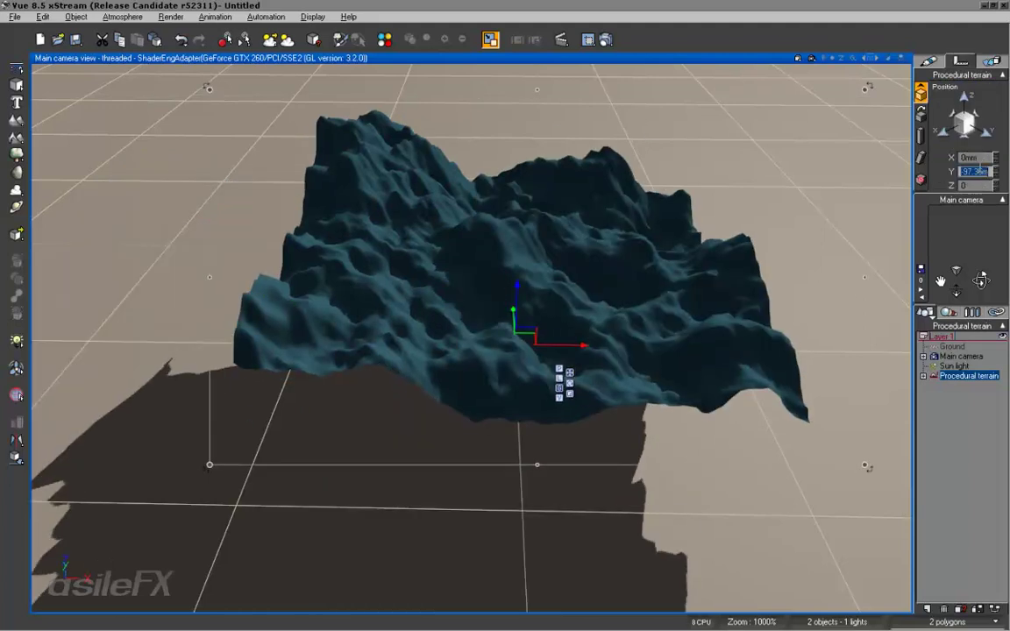
text(0)
key(Return)
Set the Zero Edge MetaNode's Edge Radius to 25.2721 in the terrain's altitude function and inspect the output preview from other angles.
drag(982, 281, 493, 456)
right_drag(668, 306, 665, 339)
scroll(662, 338, up, 3)
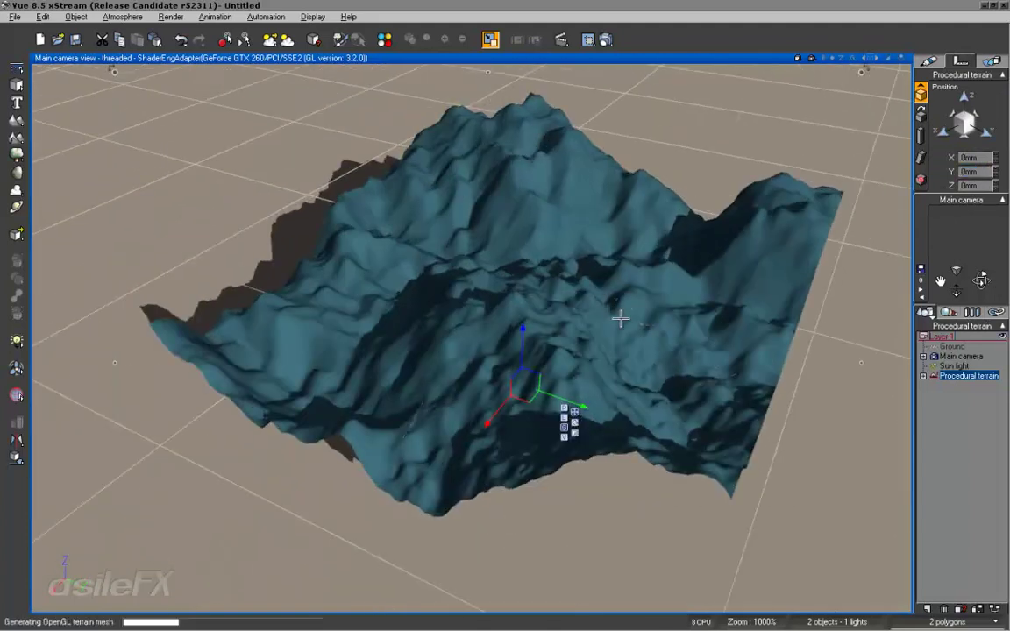
double_click(621, 320)
right_click(918, 123)
click(950, 128)
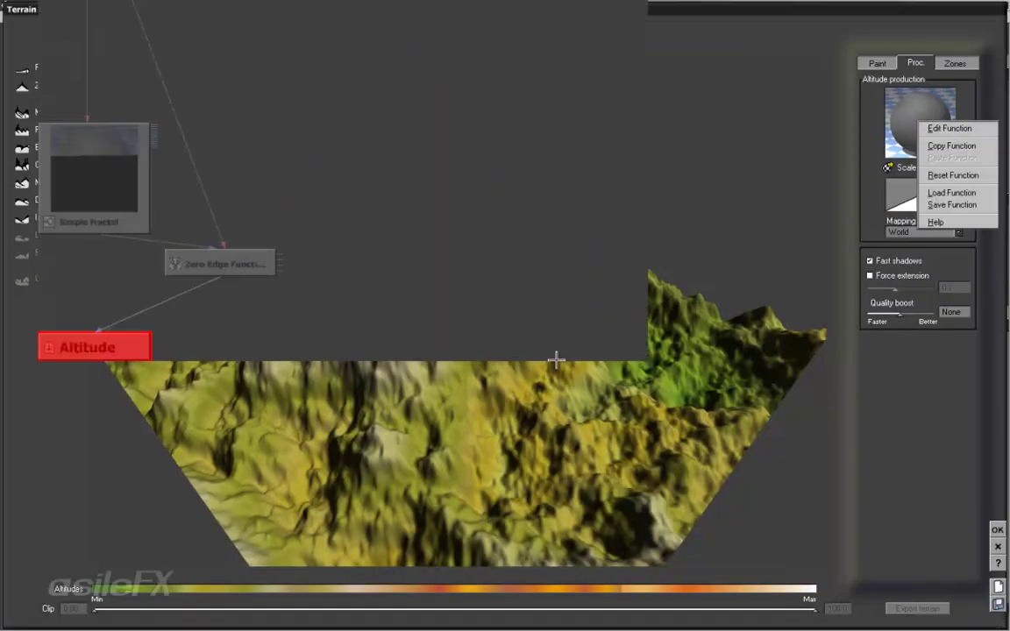
click(383, 279)
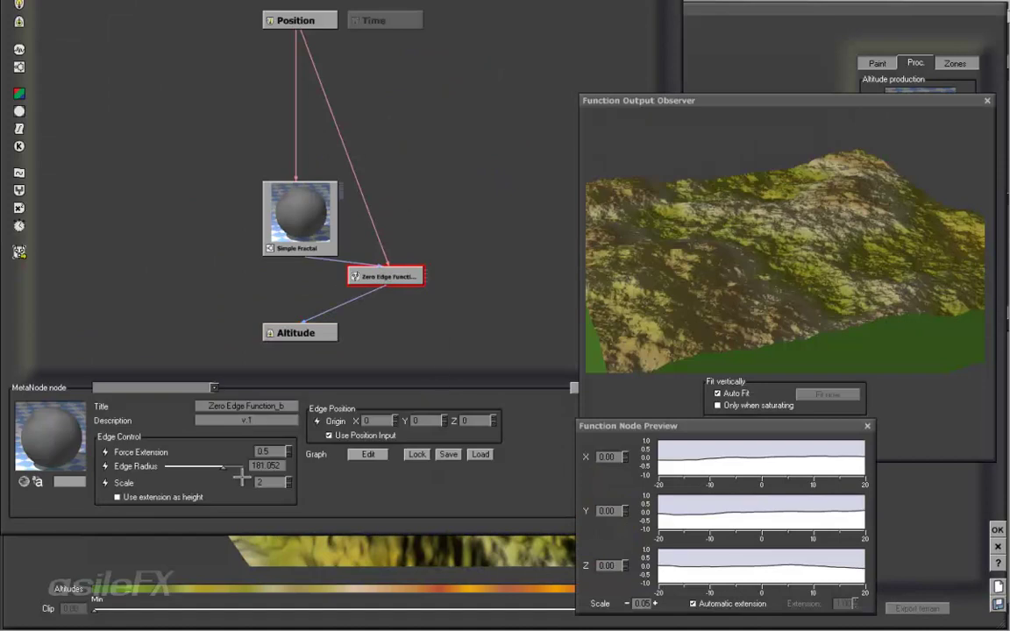
drag(222, 466, 210, 463)
drag(794, 232, 765, 257)
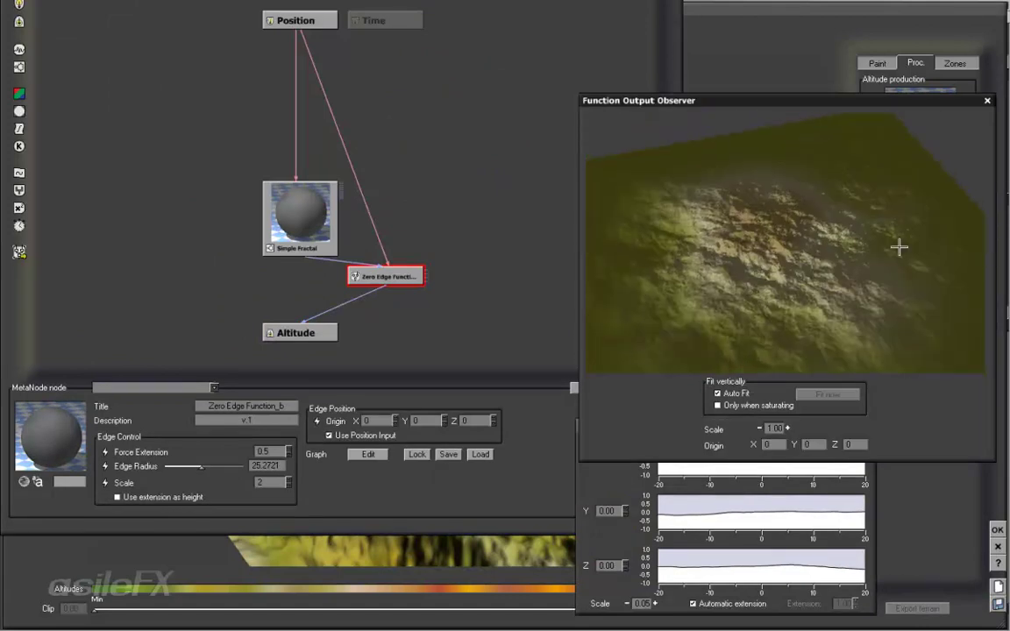
drag(863, 253, 726, 245)
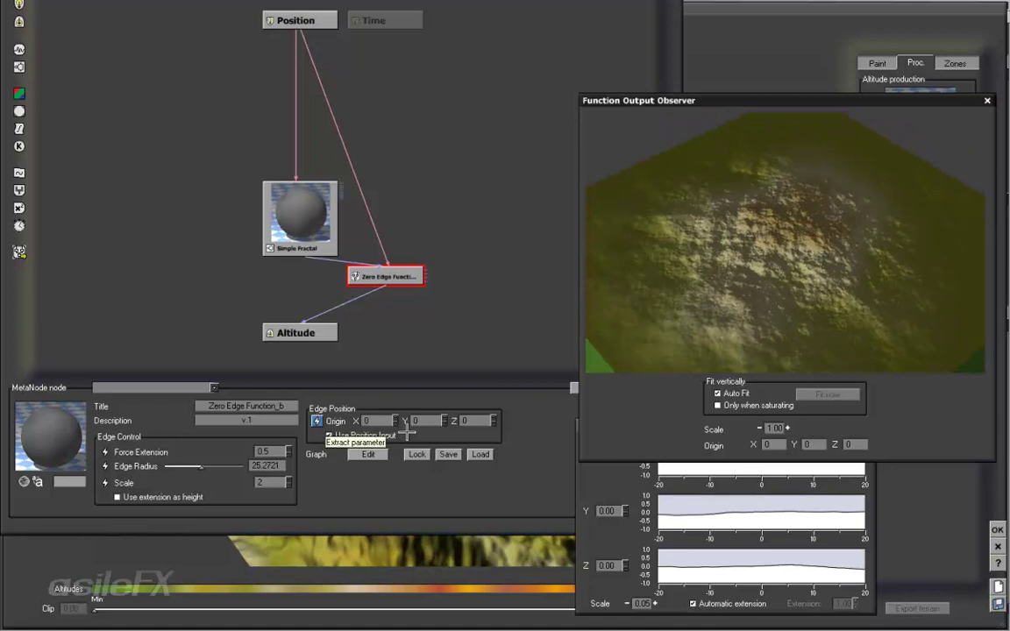
Accept the altitude function and terrain changes, reopening the Terrain Editor once to check the relief.
drag(514, 441, 327, 453)
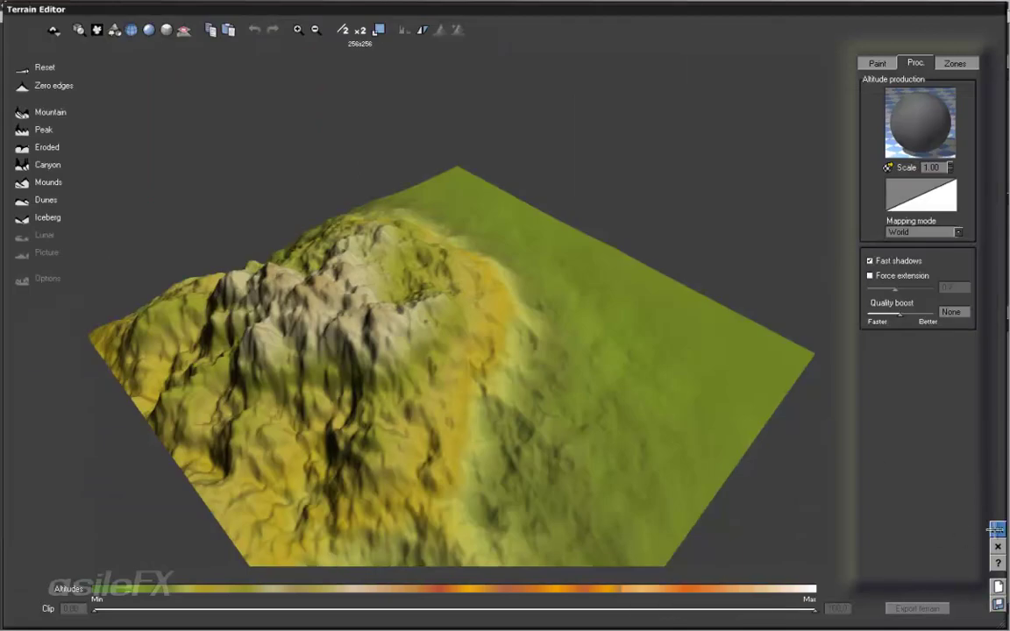
click(955, 63)
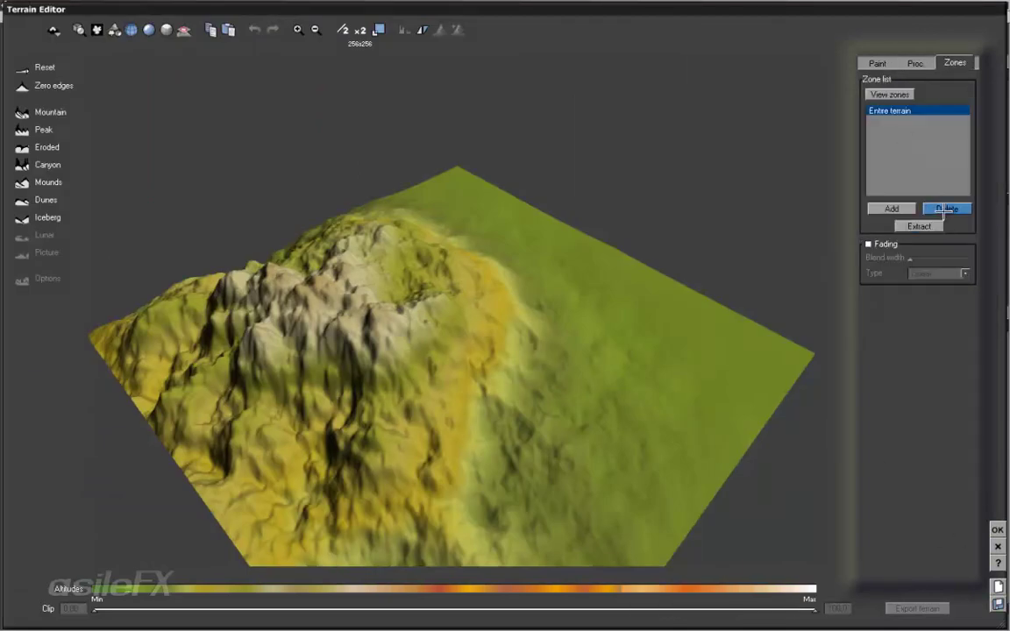
click(890, 95)
click(998, 530)
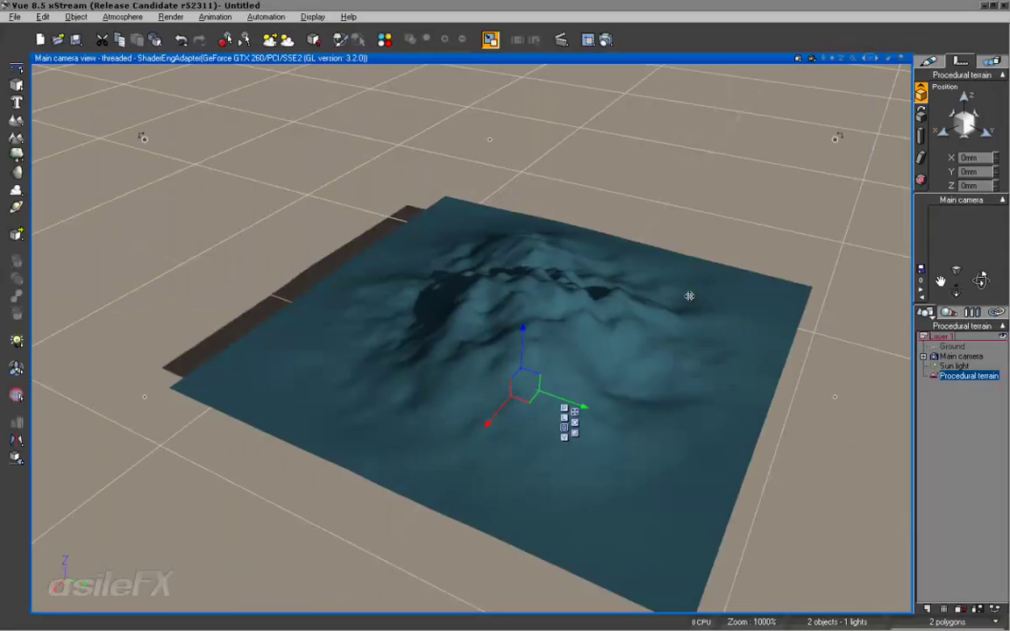
double_click(528, 358)
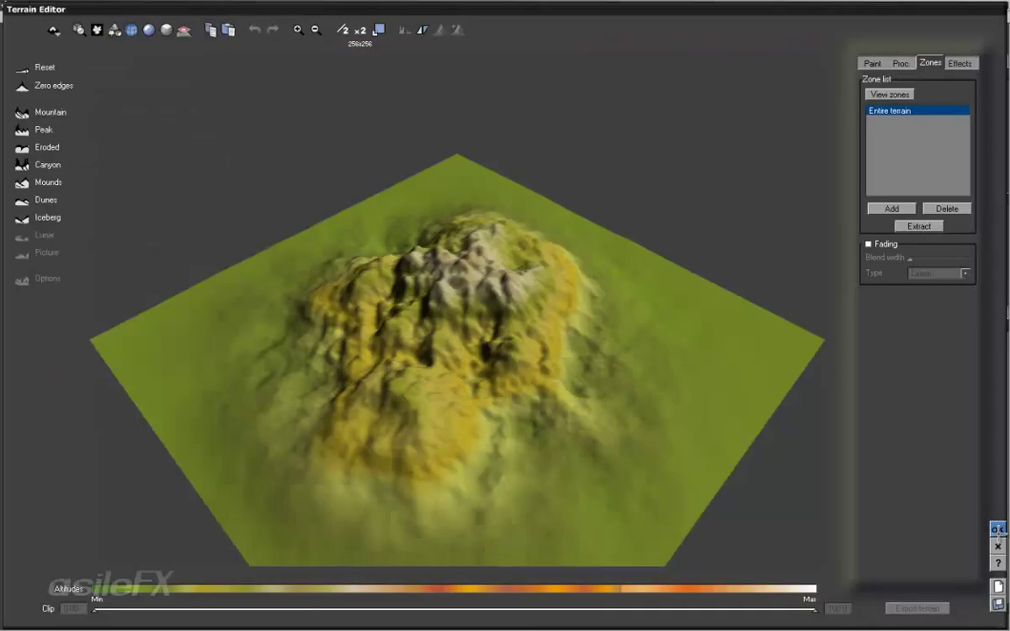
click(998, 529)
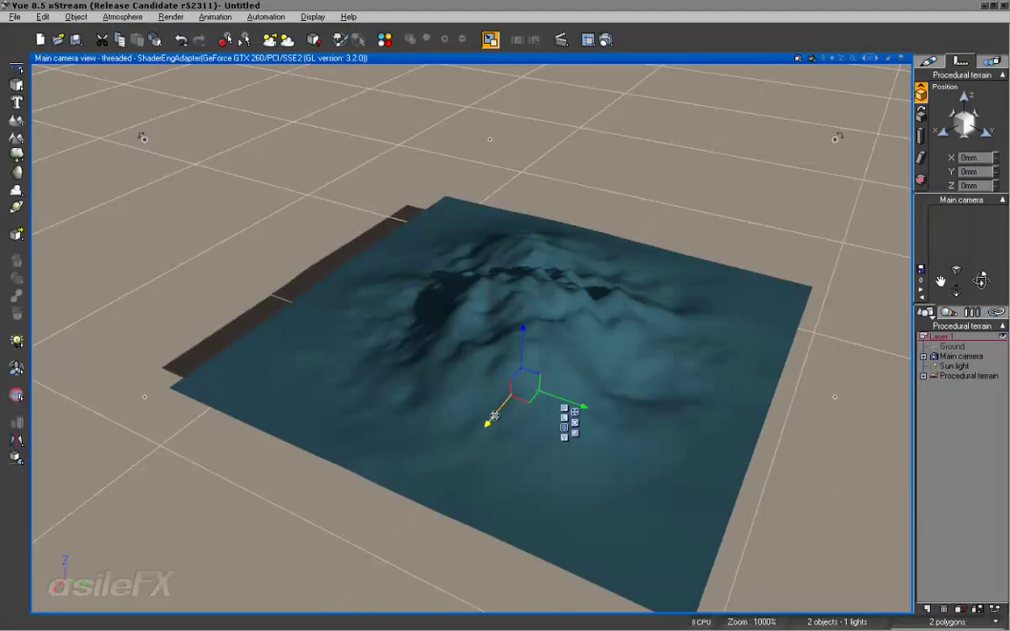
Move the procedural terrain along its X axis to 103.95 m and view the mountain's place on it.
drag(493, 415, 337, 607)
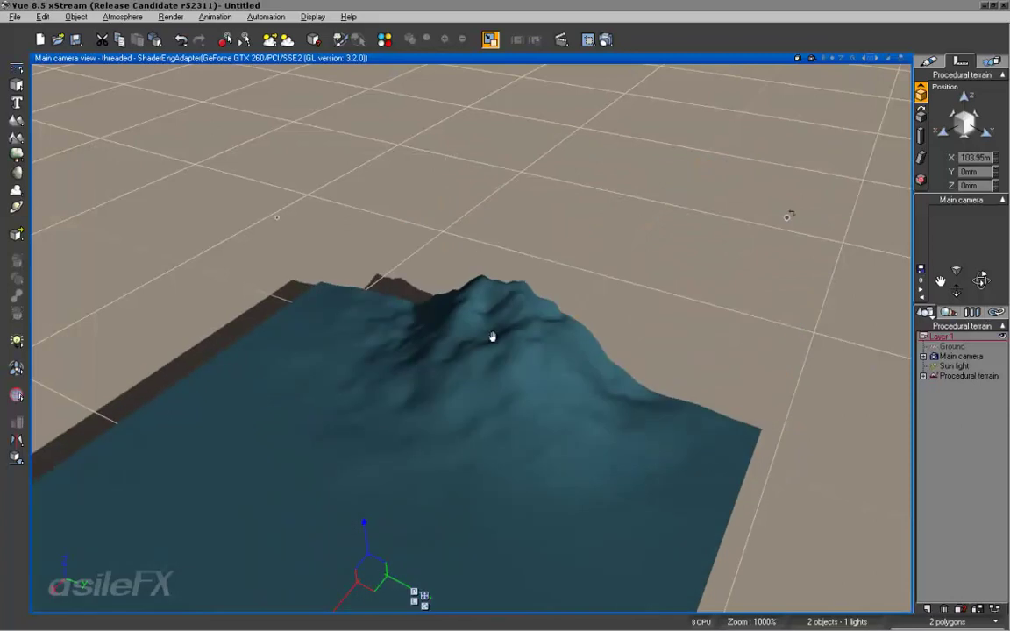
right_drag(491, 338, 593, 298)
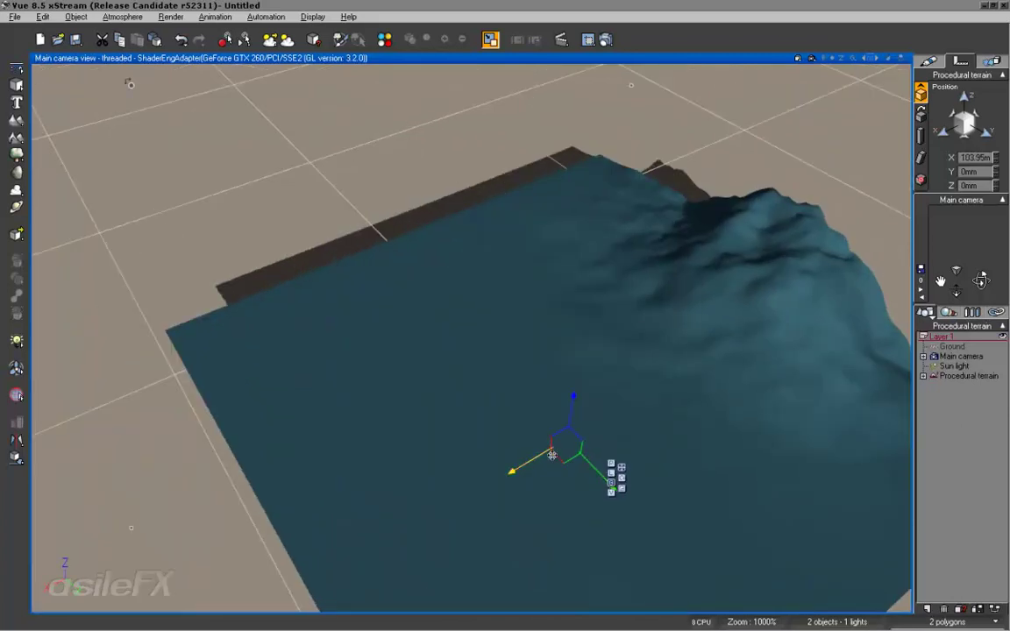
Move the procedural terrain to about X 5.59 m, Y 5.23 m and Z 6.12 m.
drag(551, 454, 628, 377)
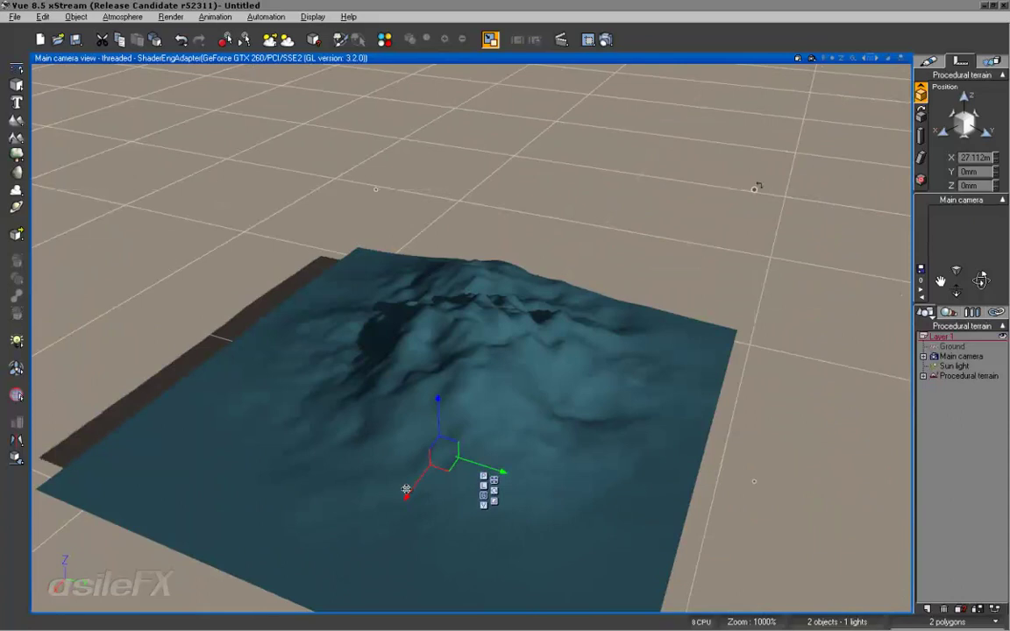
drag(406, 489, 497, 436)
scroll(534, 425, up, 3)
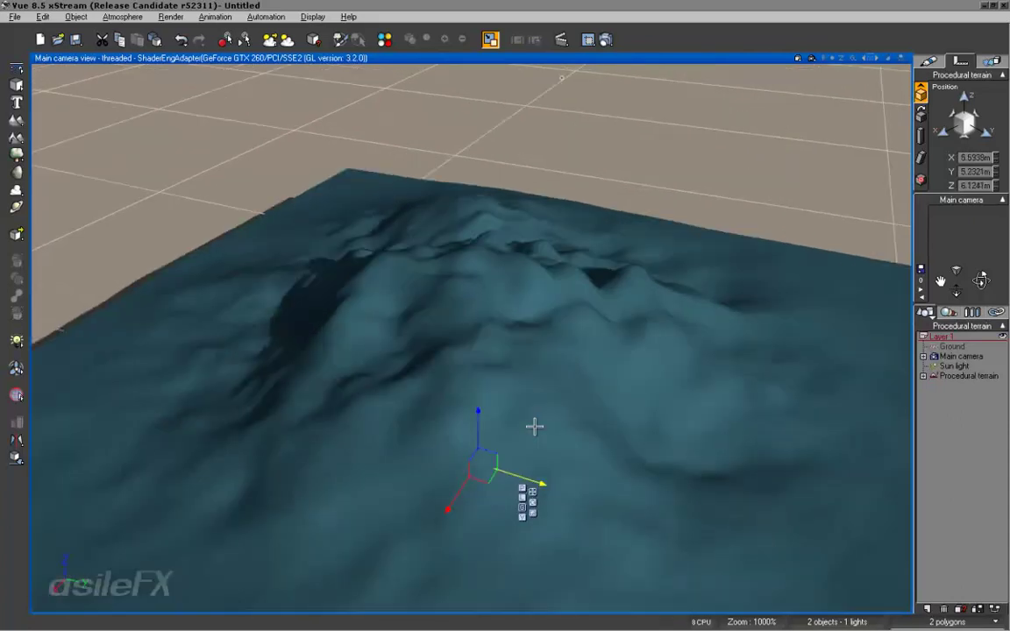
right_drag(536, 422, 601, 340)
Scale the procedural terrain to several sizes with the resize gizmo and view how the mountain responds.
scroll(543, 335, down, 5)
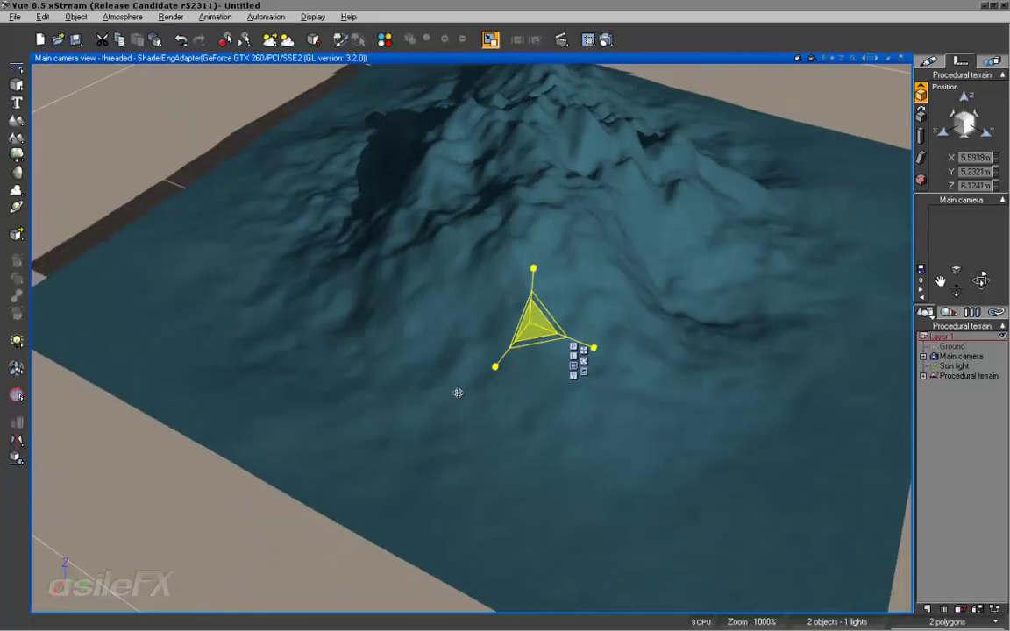
right_drag(581, 254, 570, 434)
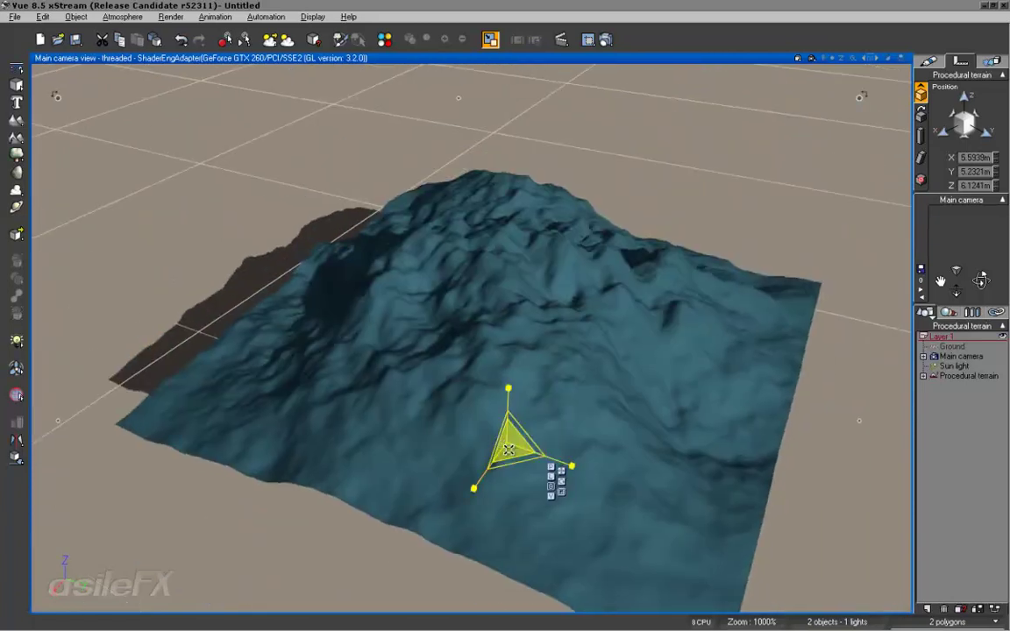
drag(508, 450, 690, 234)
drag(510, 397, 511, 285)
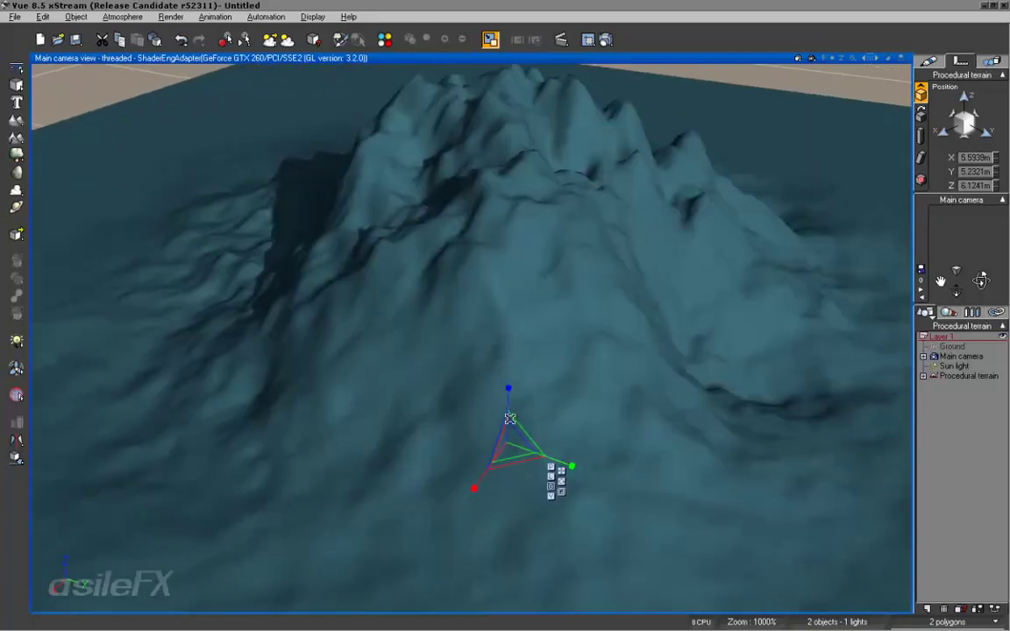
drag(514, 450, 311, 560)
drag(490, 448, 416, 471)
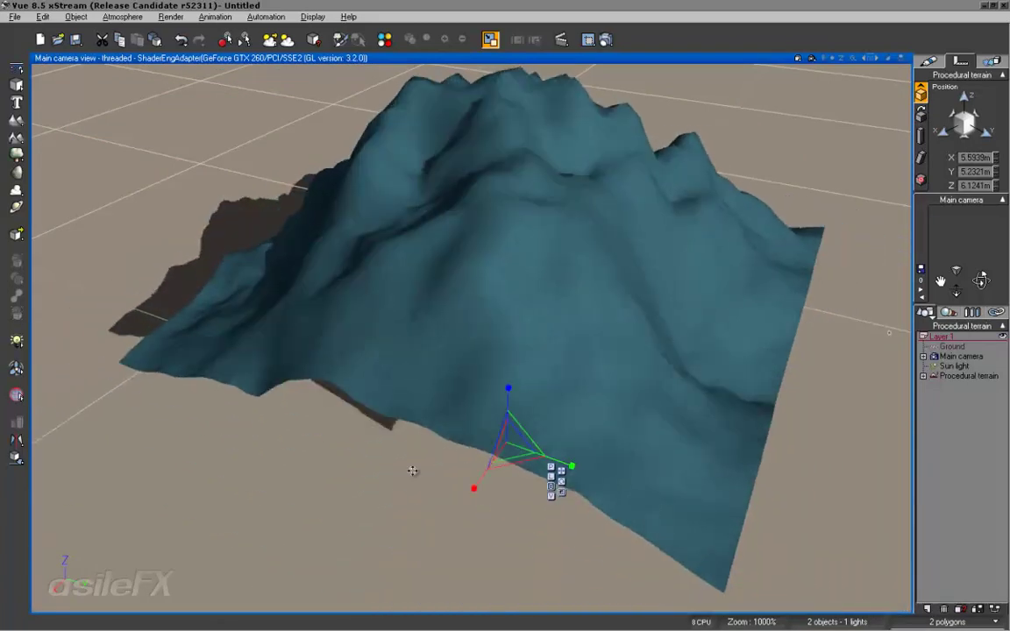
mouse_move(507, 391)
mouse_down()
mouse_move(508, 406)
mouse_move(508, 386)
mouse_up()
drag(510, 433, 513, 464)
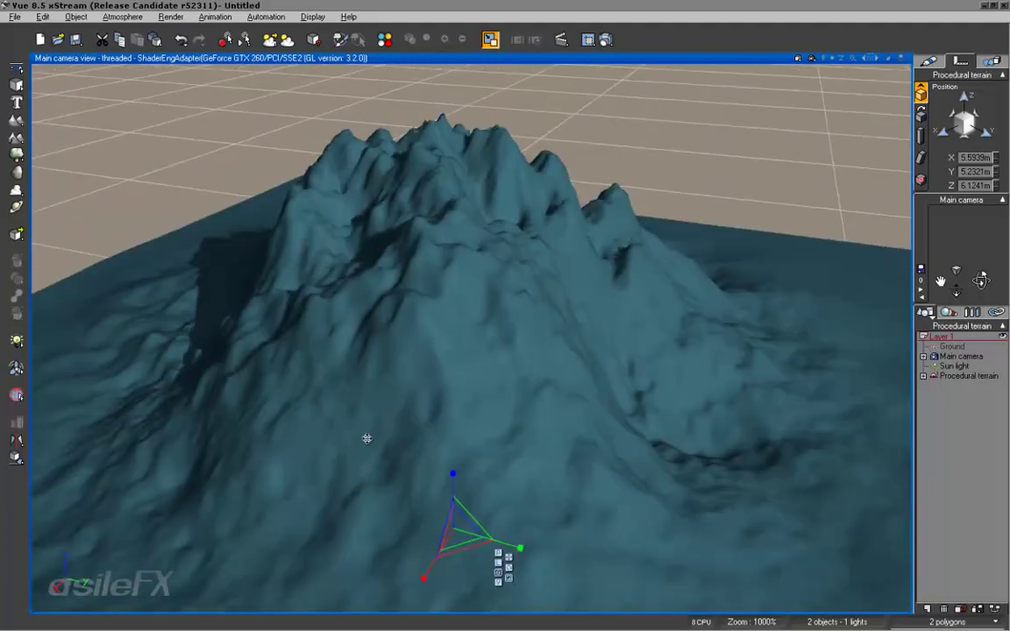
right_drag(635, 288, 637, 284)
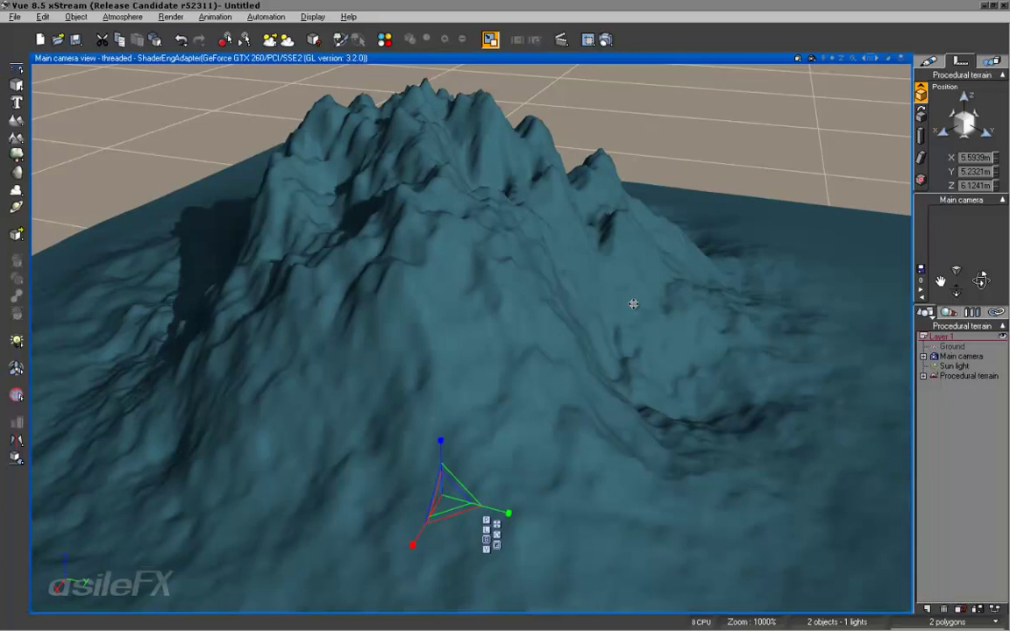
Open the terrain's altitude function for editing and expose the Zero Edge MetaNode's Origin parameter as a node input.
double_click(620, 296)
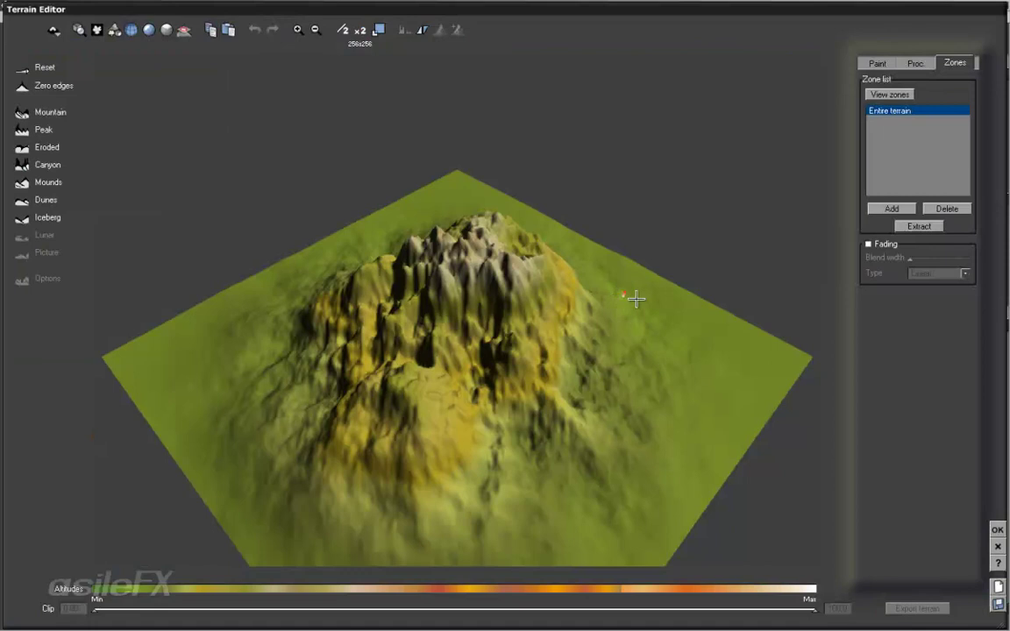
right_drag(636, 299, 474, 285)
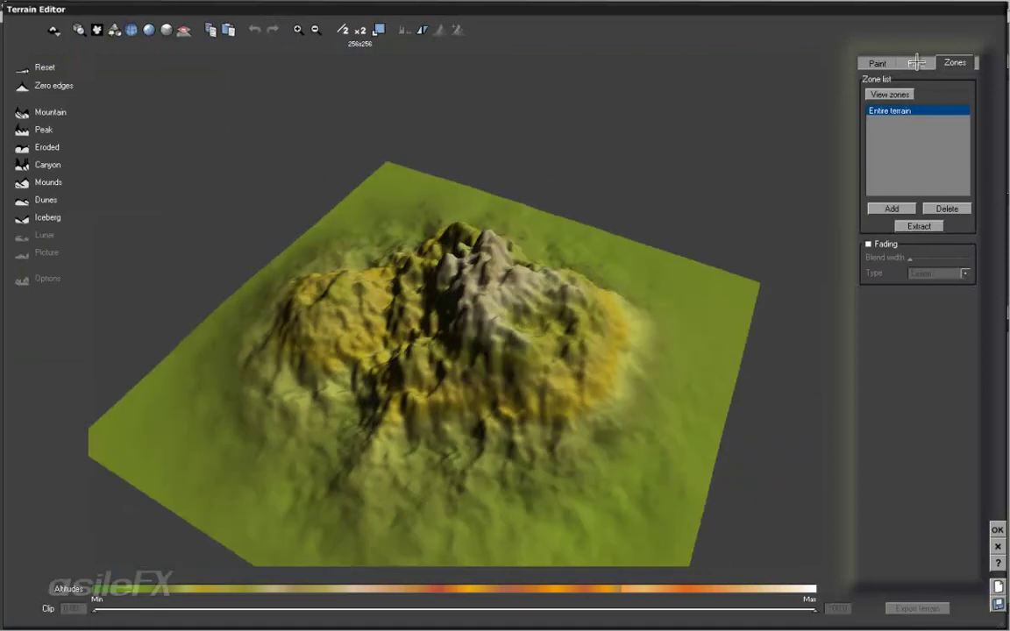
click(916, 62)
click(921, 101)
click(937, 106)
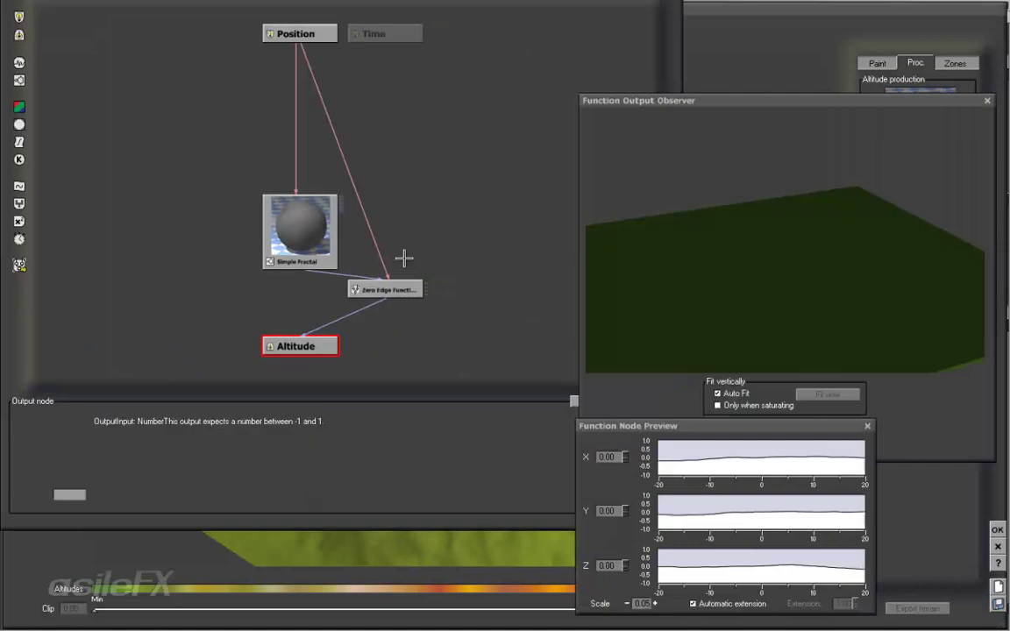
click(420, 291)
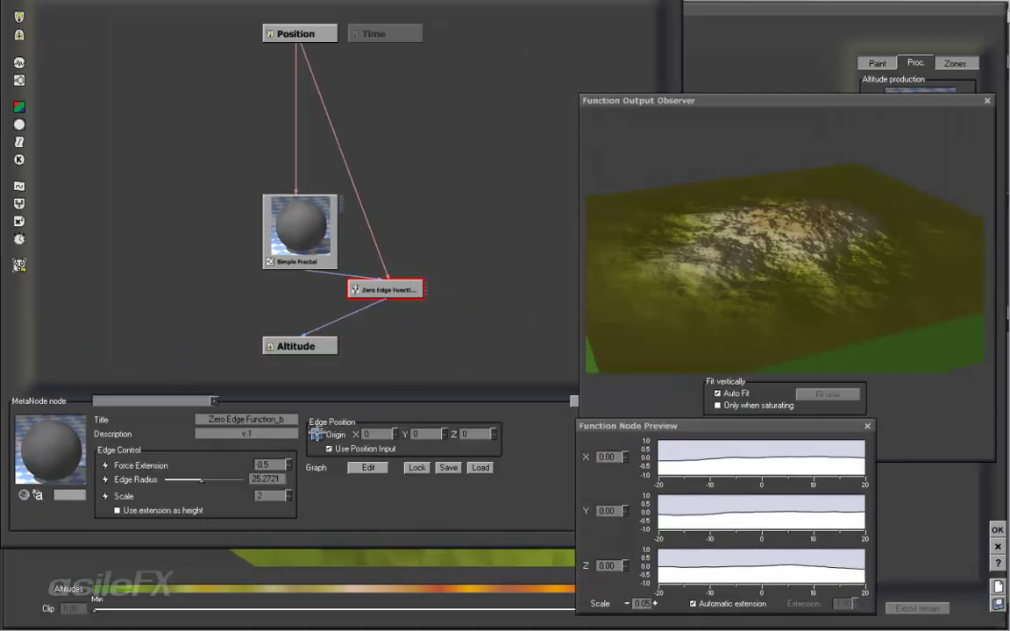
click(317, 434)
Feed the Zero Edge MetaNode's origin from an External Dependency input node set to Procedural terrain / Position, replacing the constant node.
drag(485, 261, 480, 196)
right_click(475, 169)
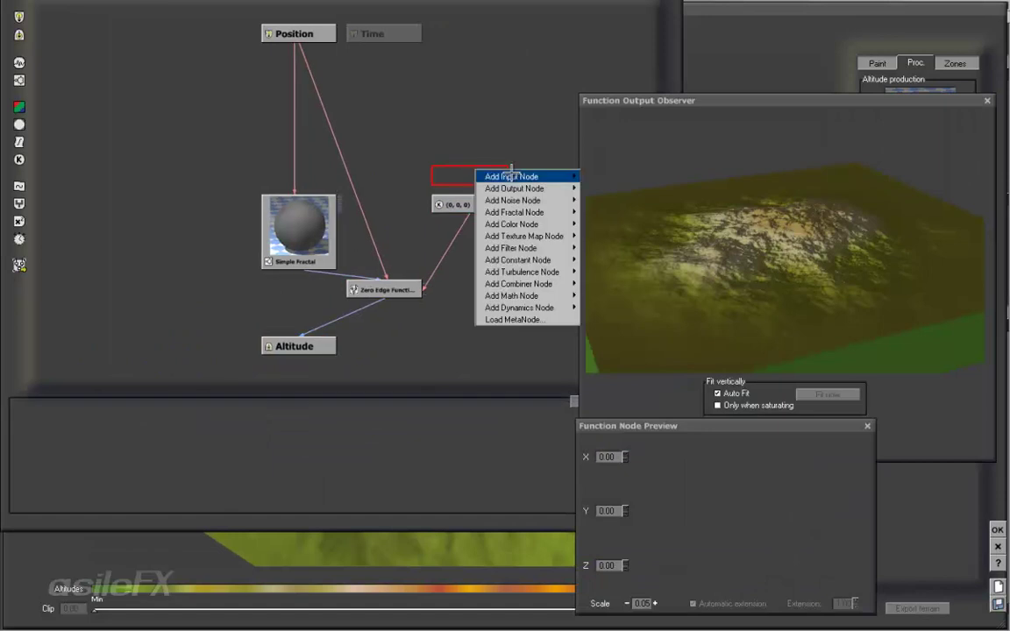
mouse_move(511, 176)
click(741, 127)
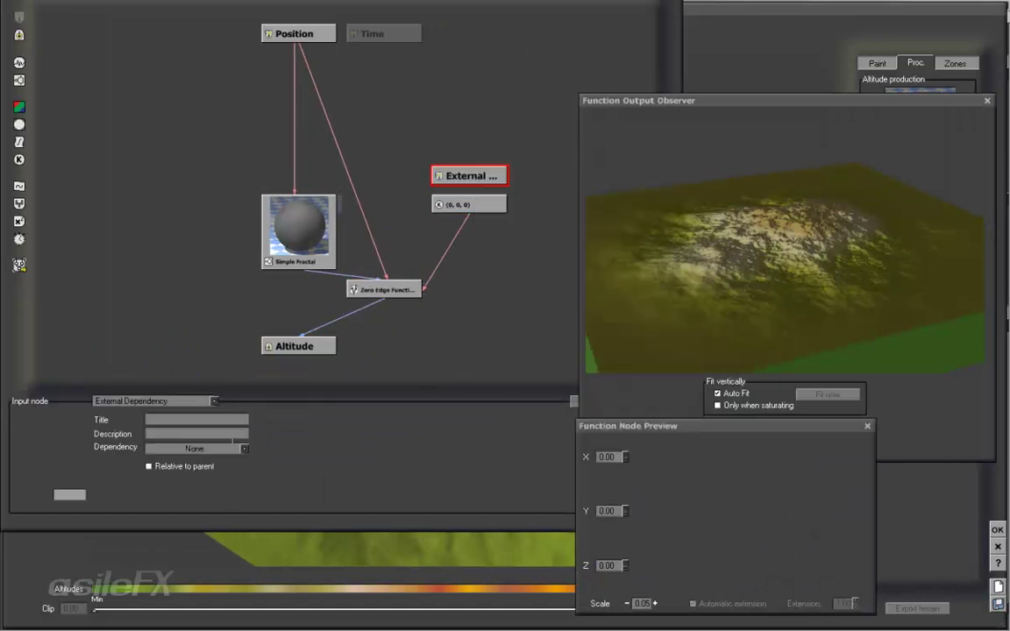
click(232, 448)
mouse_move(198, 530)
click(259, 526)
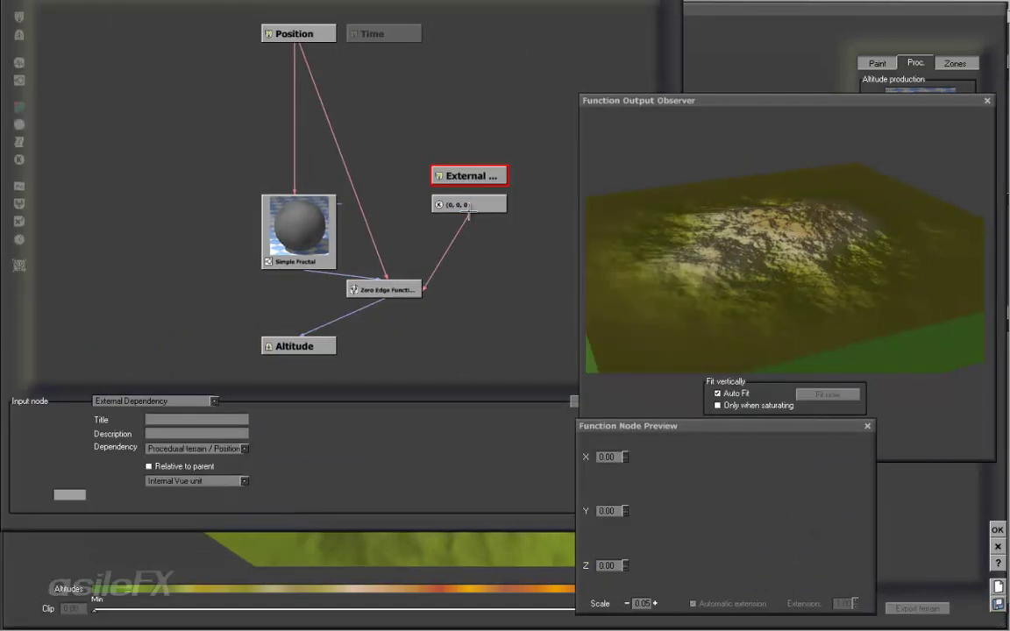
click(500, 244)
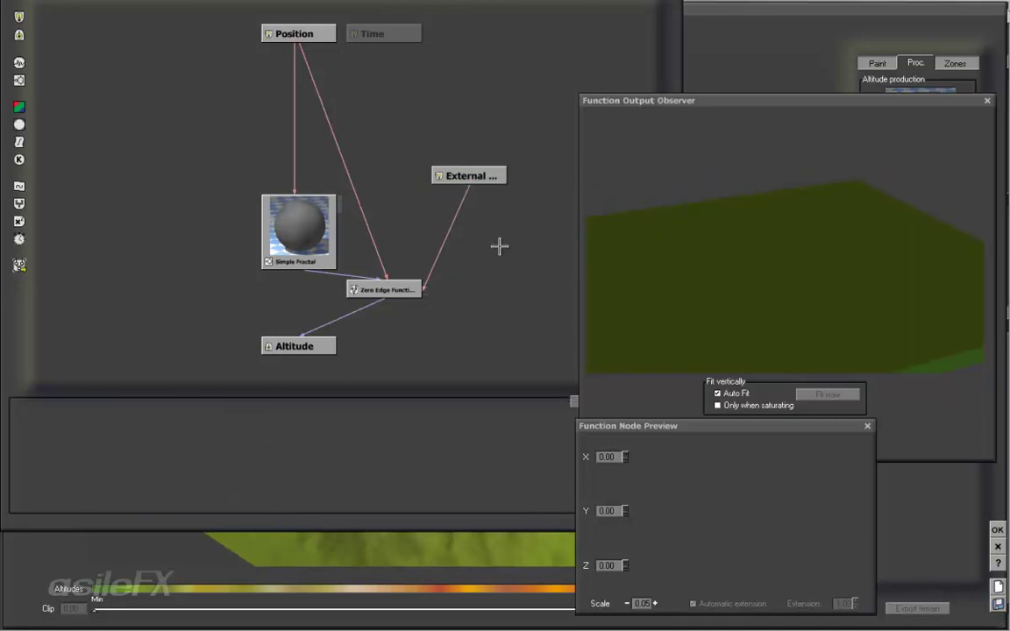
Try Default display unit, Meters, Centimeters and Millimeters as the External Dependency node's unit.
drag(517, 428, 425, 457)
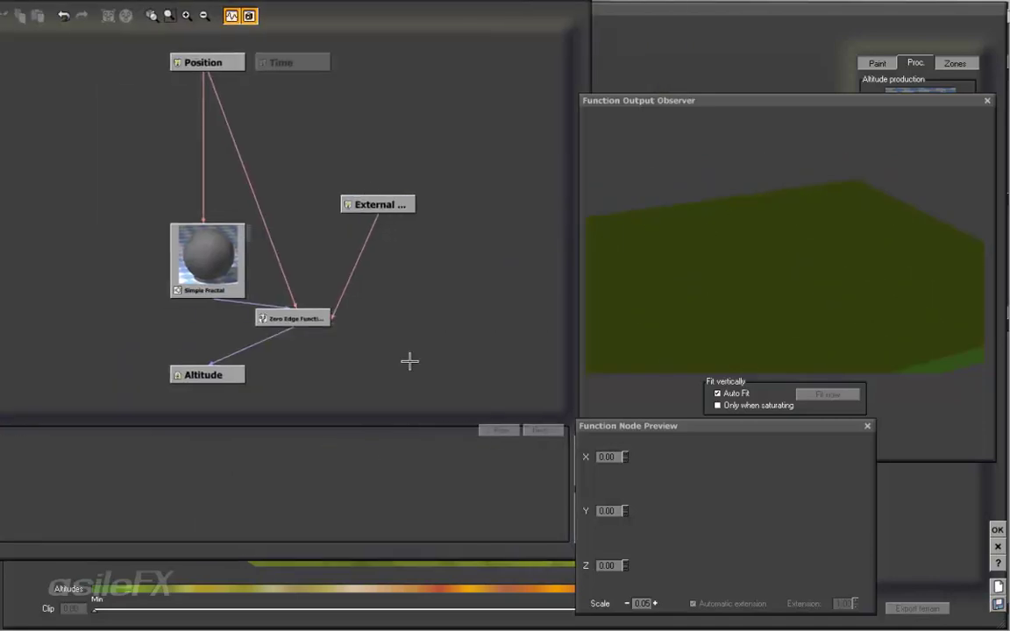
click(372, 202)
click(185, 498)
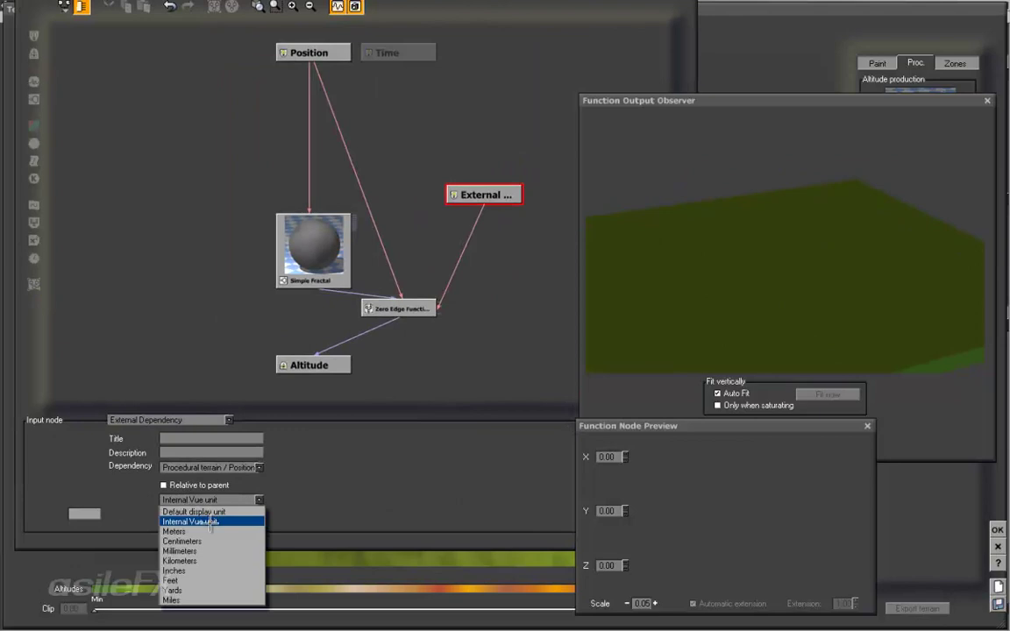
click(212, 509)
click(235, 499)
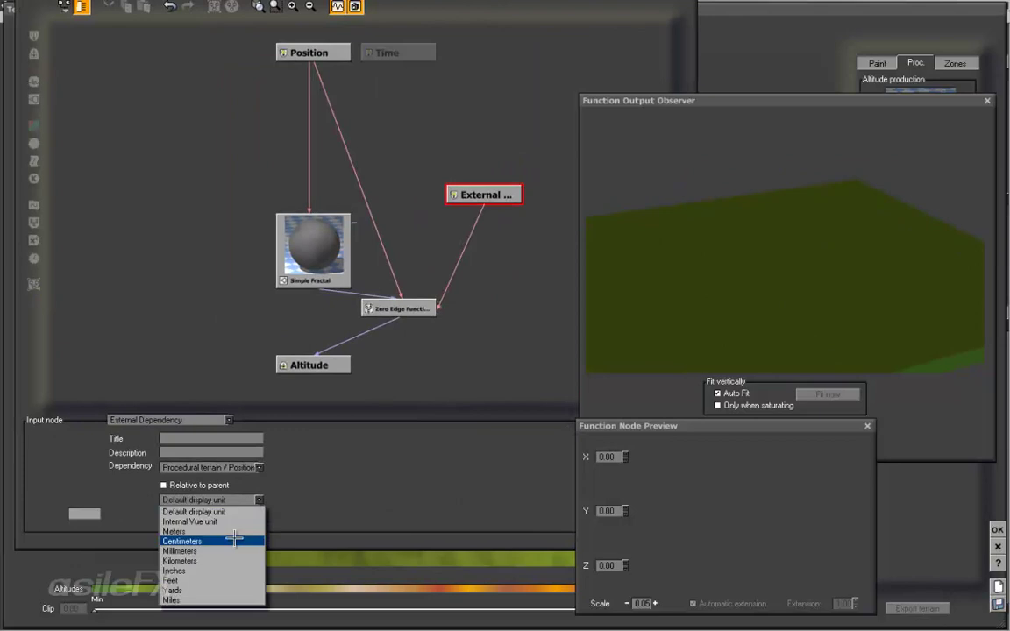
click(232, 532)
click(225, 498)
click(228, 541)
click(215, 498)
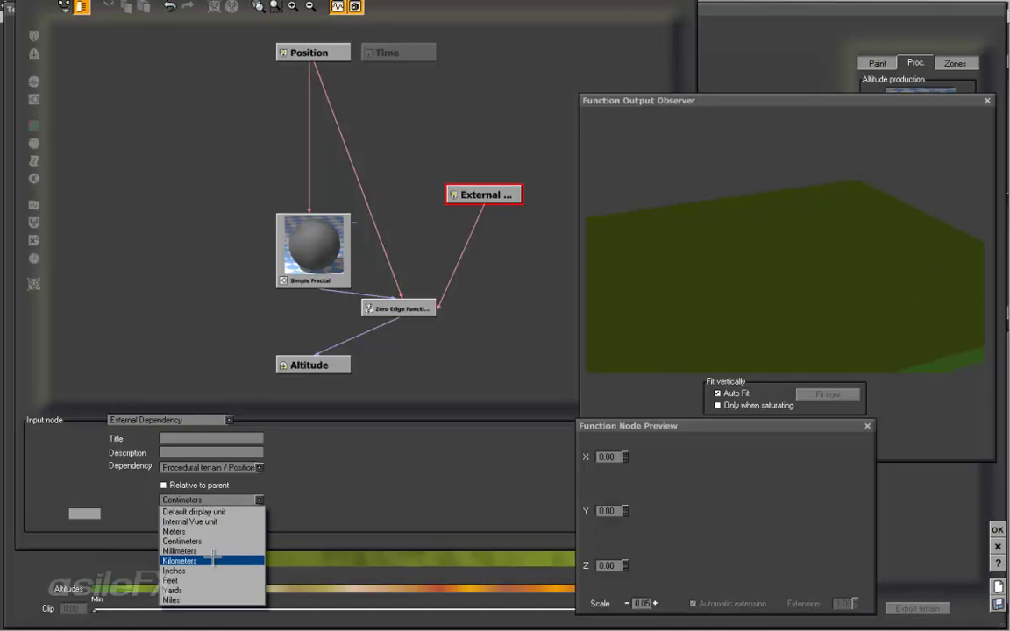
click(210, 551)
click(222, 498)
click(195, 512)
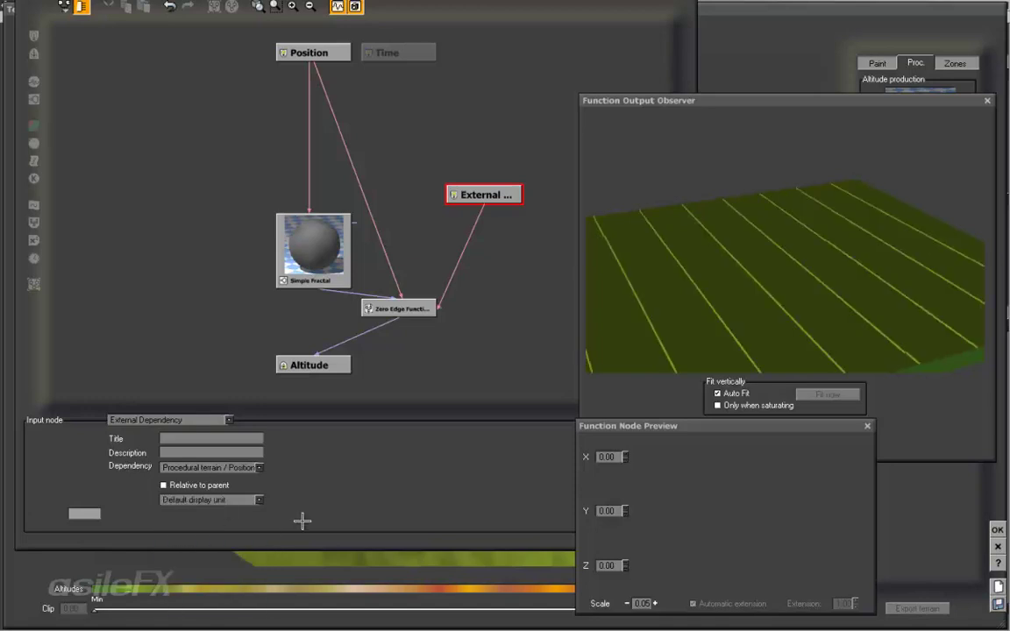
Set the External Dependency node's unit to Kilometers and accept the altitude function and terrain changes.
click(235, 503)
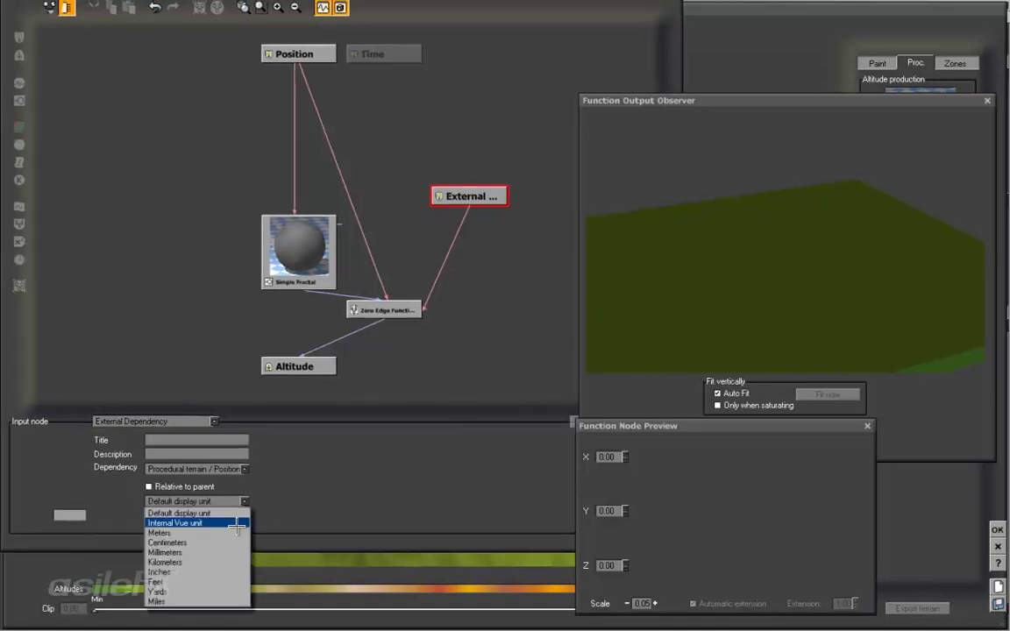
click(226, 558)
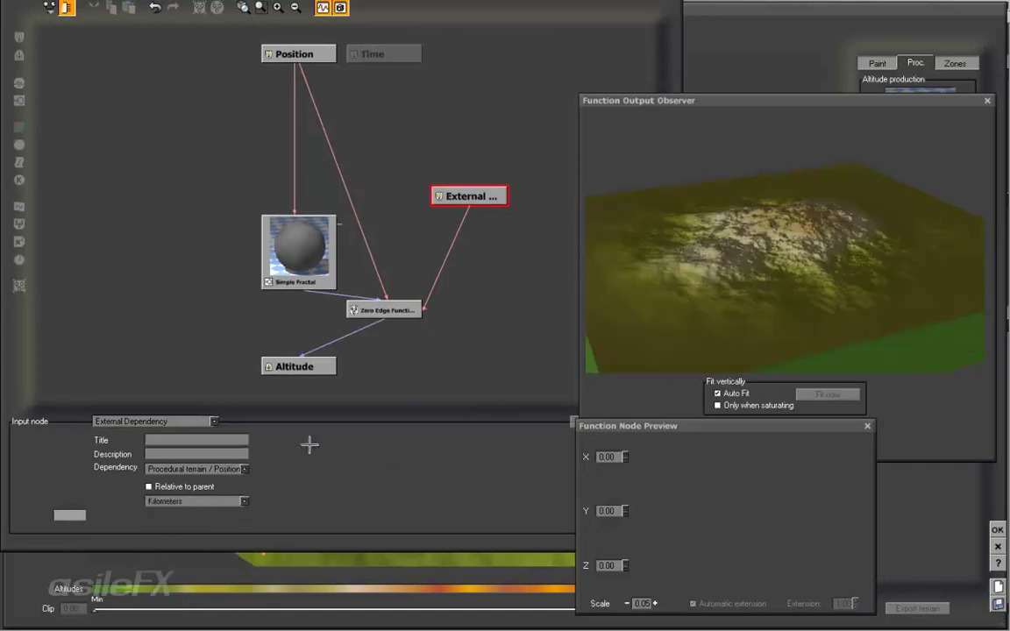
drag(407, 486, 133, 487)
click(399, 437)
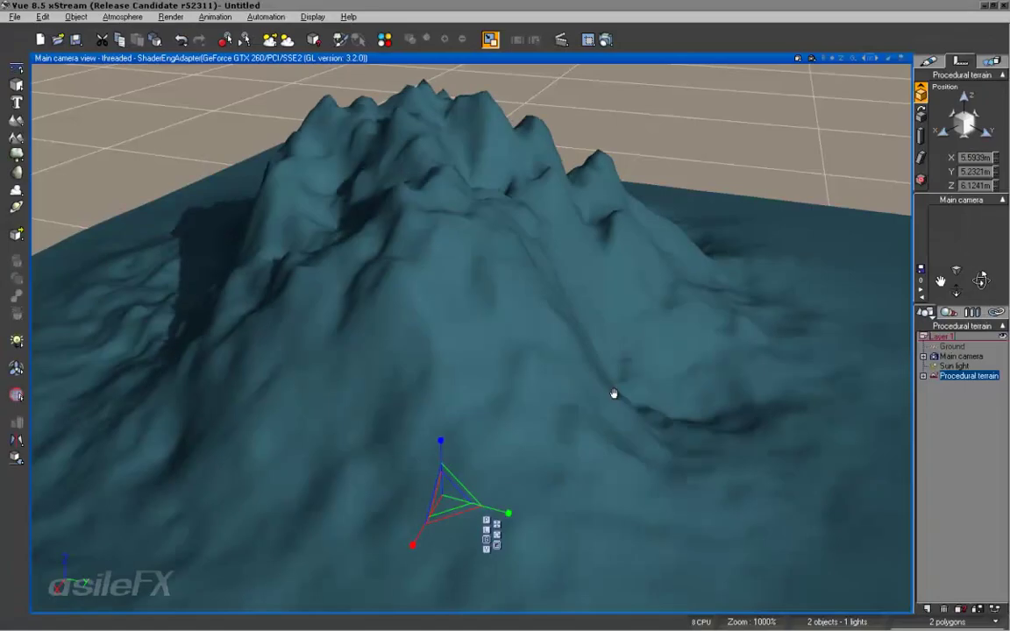
Move the procedural terrain along its Y axis to 51.156 m and then to 32.628 m, checking the mountain's placement.
scroll(616, 399, down, 5)
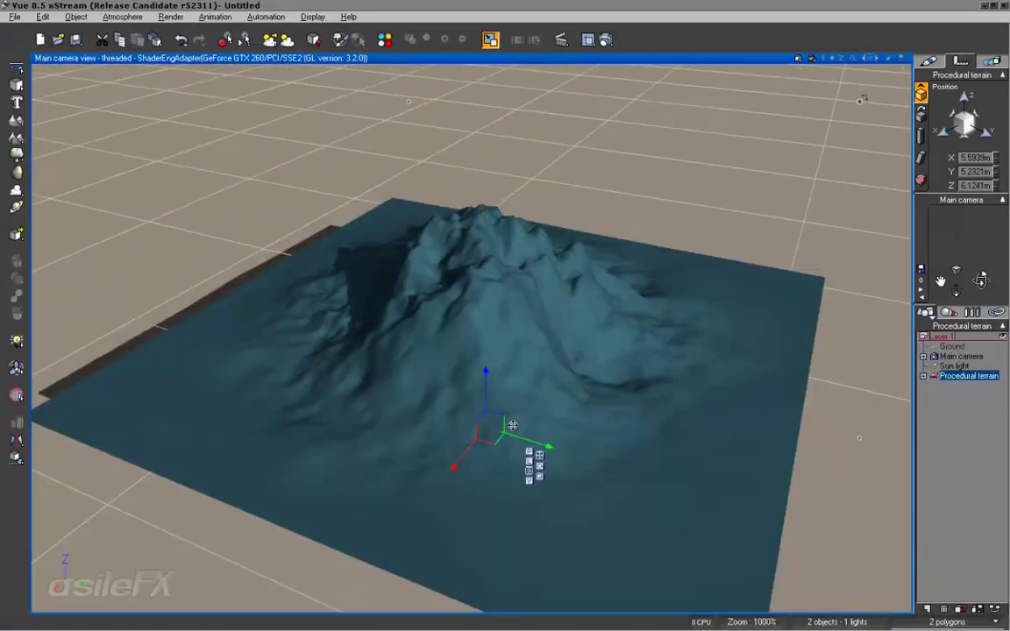
drag(521, 436, 647, 452)
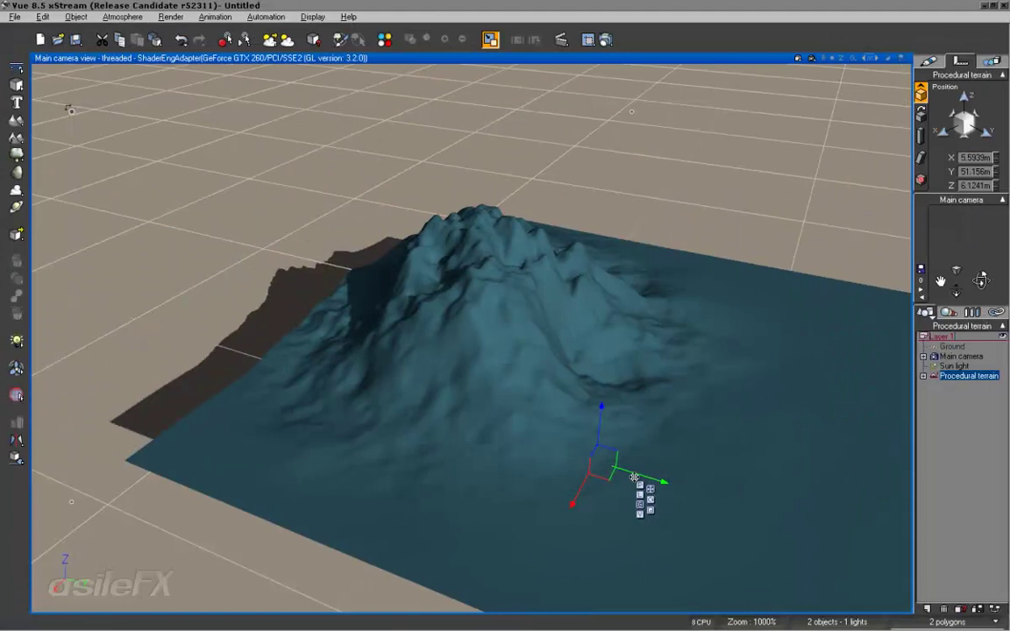
right_drag(709, 462, 429, 391)
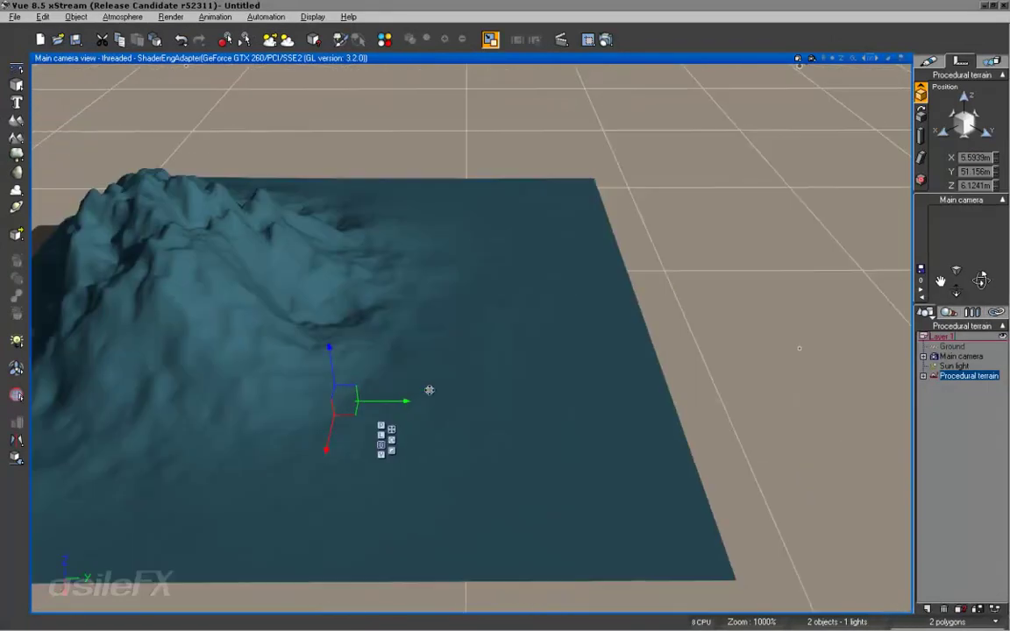
drag(405, 400, 354, 394)
right_drag(372, 379, 513, 412)
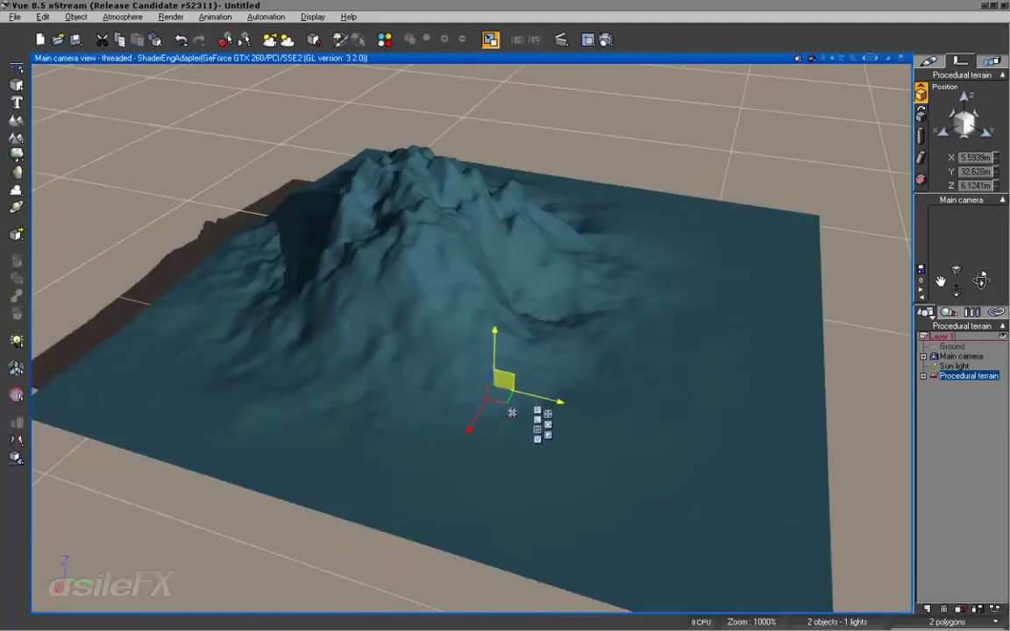
drag(549, 401, 564, 362)
Reopen the terrain's altitude function and examine the External Dependency node's settings.
double_click(564, 363)
right_drag(642, 327, 736, 299)
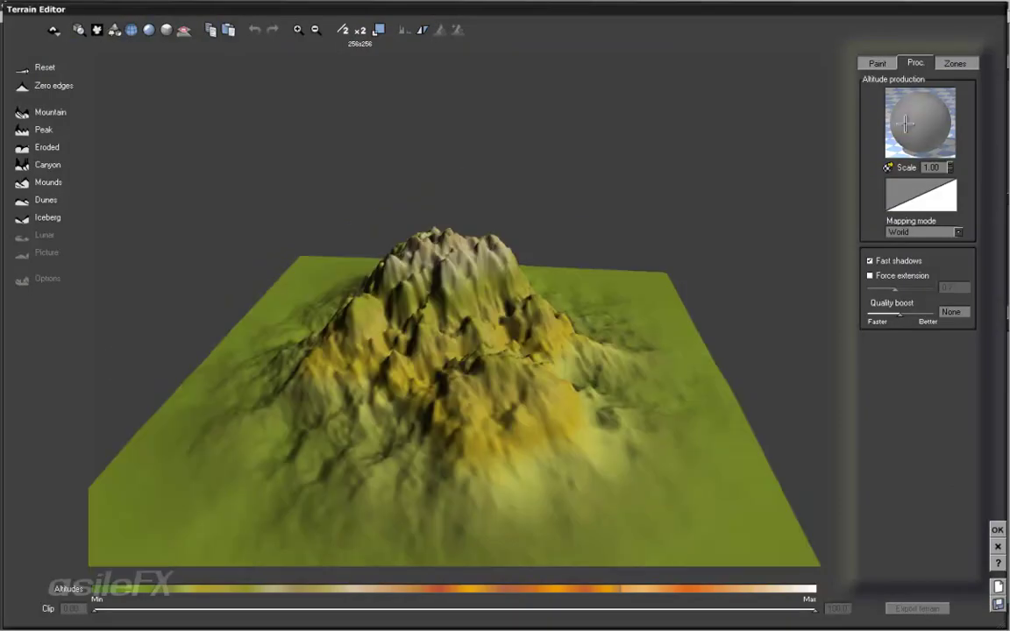
right_click(912, 114)
click(938, 120)
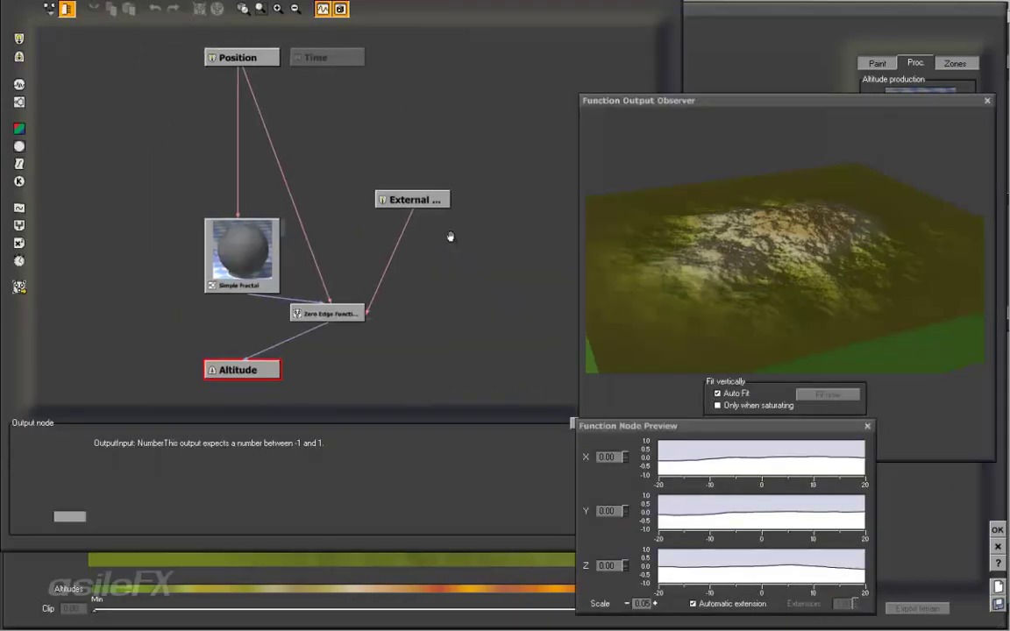
click(471, 194)
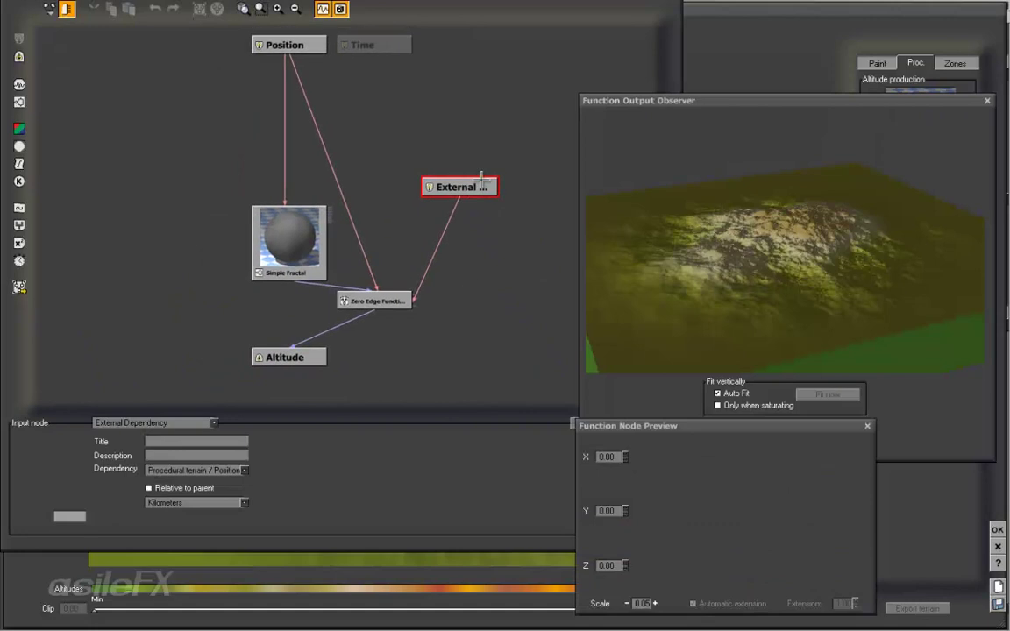
drag(482, 180, 453, 180)
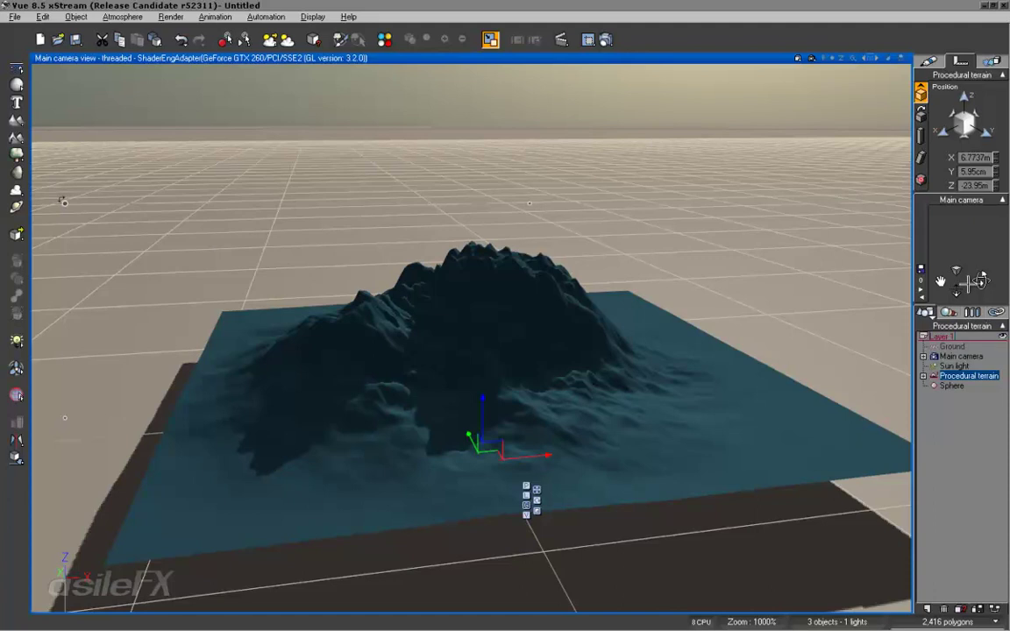
Raise the procedural terrain along its Z axis to -18.28 m.
drag(977, 277, 487, 447)
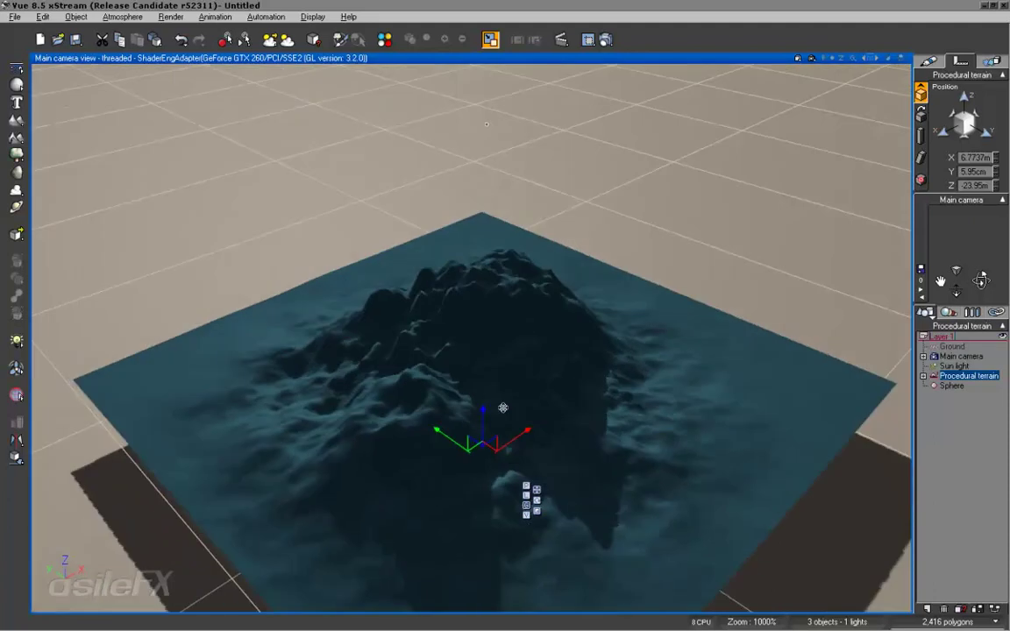
middle_drag(461, 383, 475, 354)
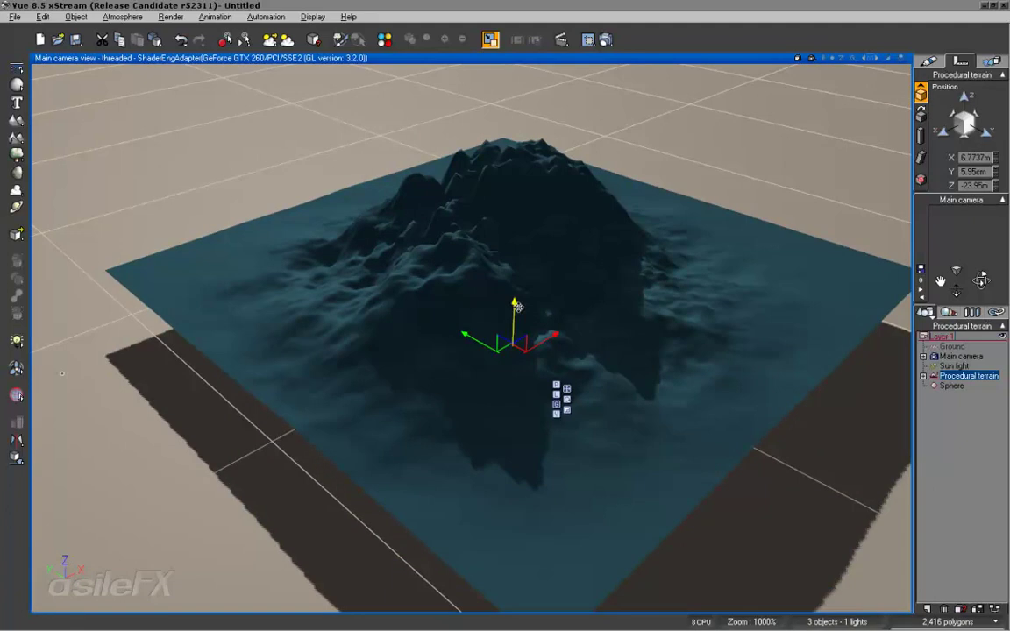
mouse_move(516, 305)
mouse_down()
mouse_move(519, 342)
mouse_move(517, 250)
mouse_move(515, 301)
mouse_up()
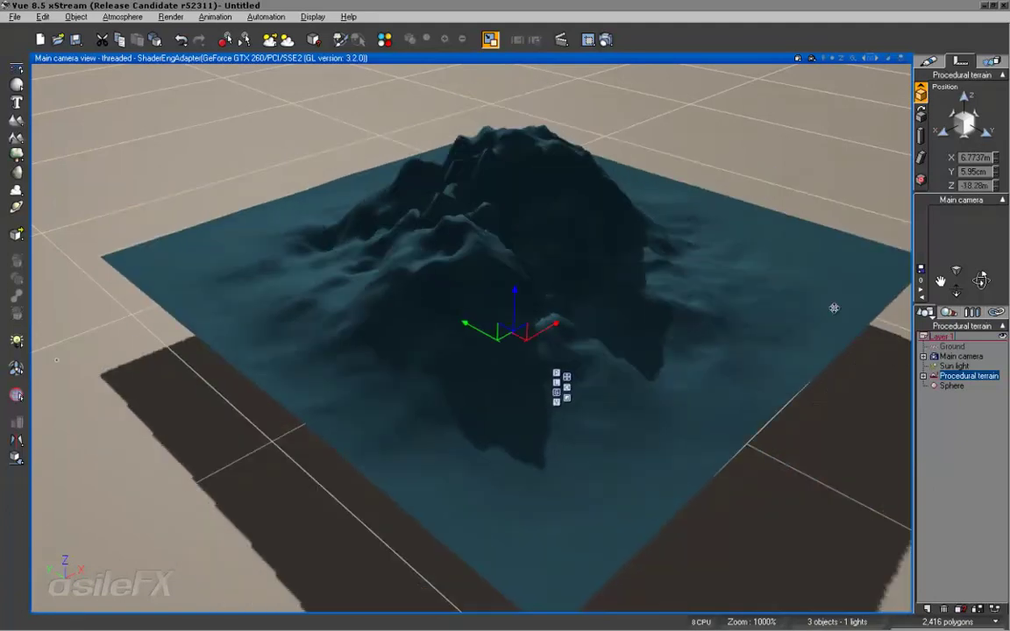
Examine the mountain on the procedural terrain from several camera angles and distances.
right_drag(501, 460, 712, 287)
drag(711, 286, 521, 300)
drag(463, 360, 497, 387)
middle_drag(497, 387, 498, 383)
scroll(500, 379, down, 3)
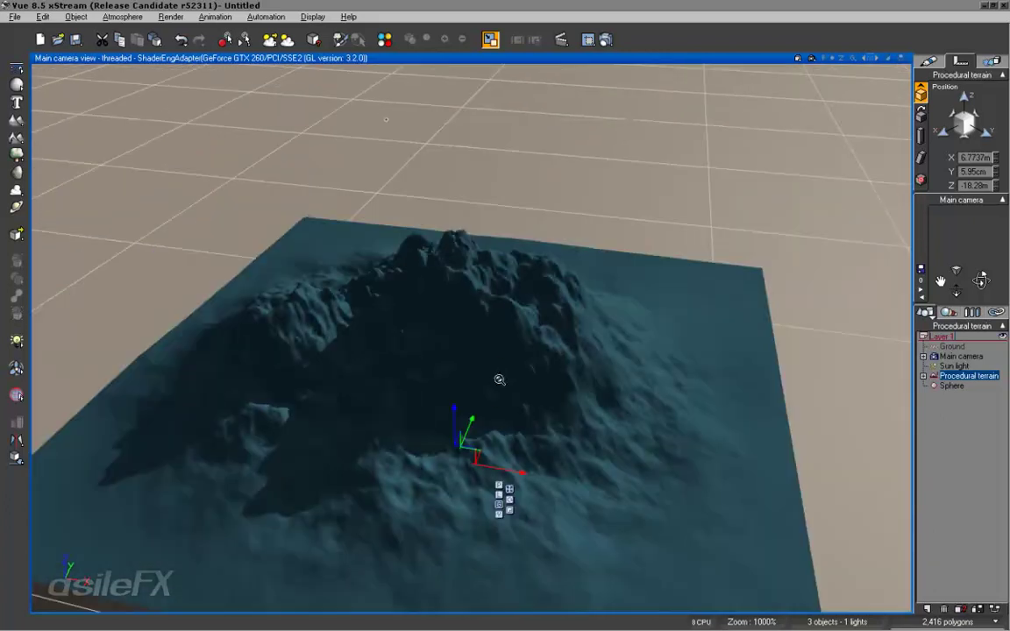
drag(463, 350, 558, 323)
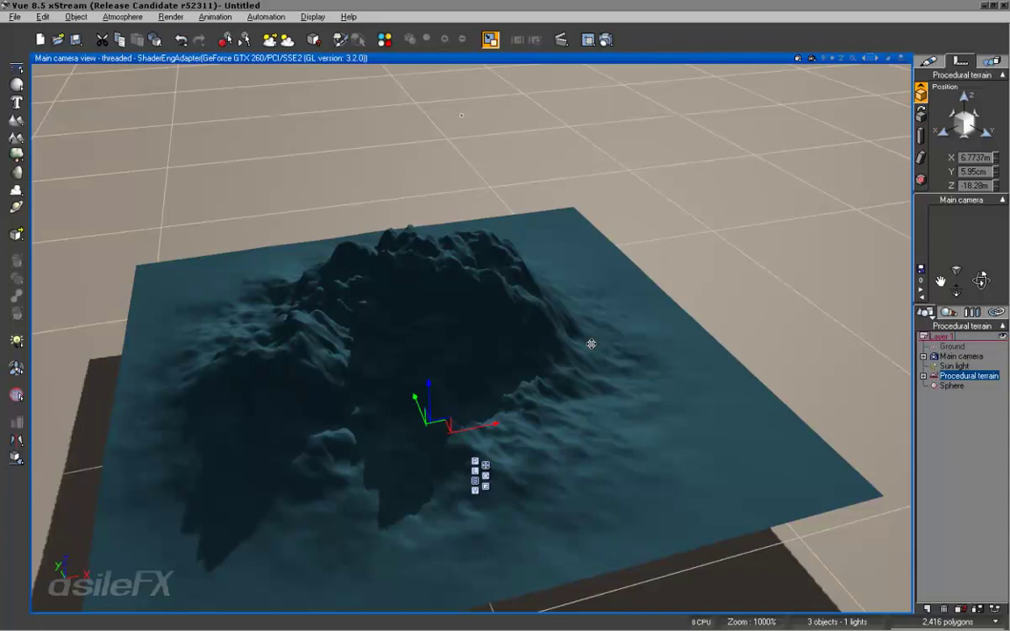
drag(563, 394, 578, 394)
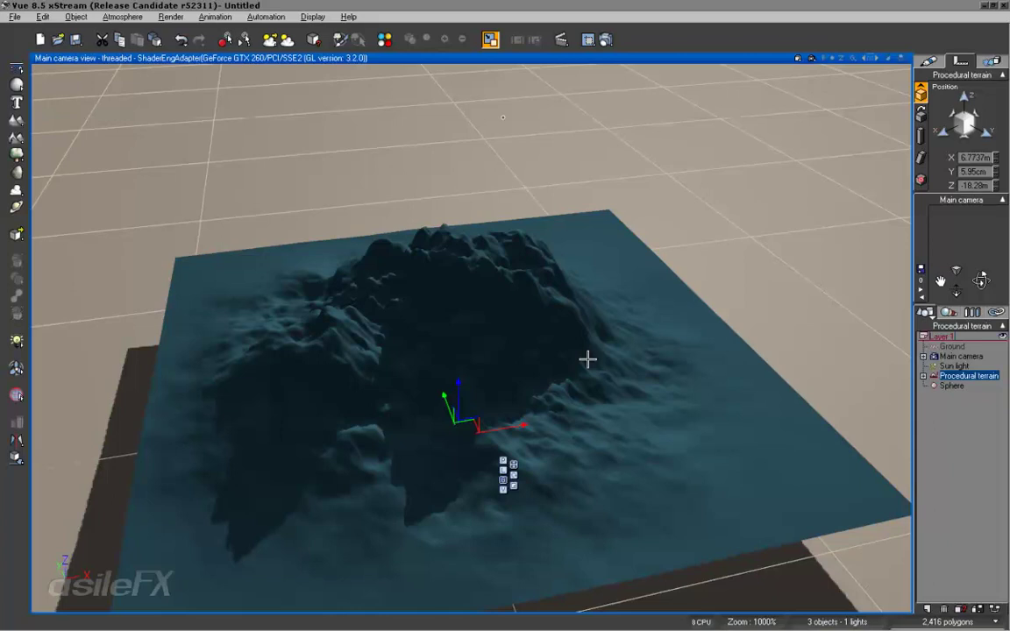
Inspect the procedural terrain's mountain shape in the Terrain Editor and return to the scene.
double_click(515, 365)
drag(516, 361, 473, 332)
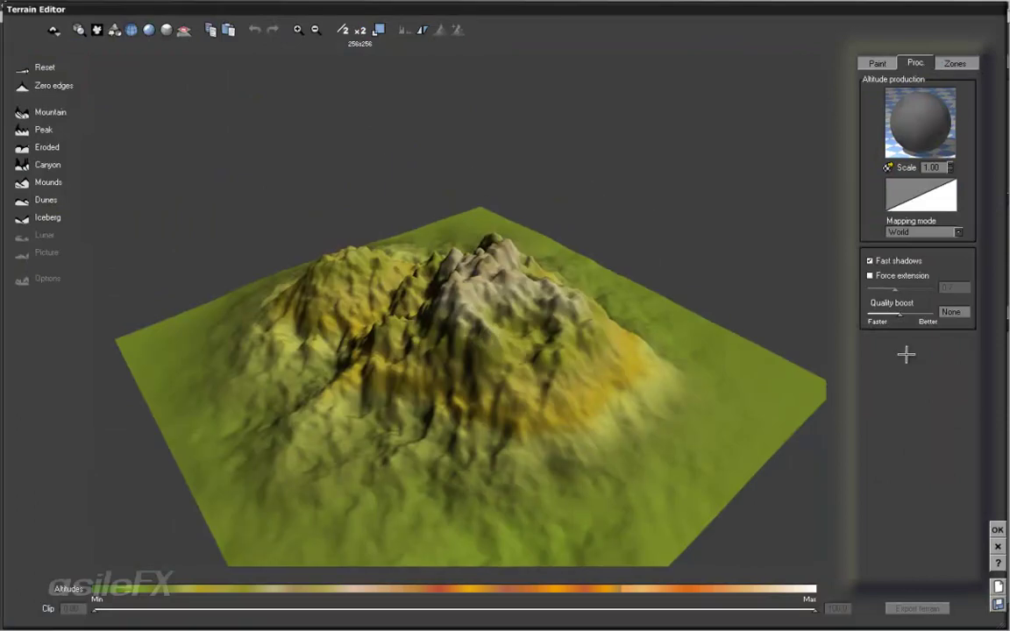
click(998, 529)
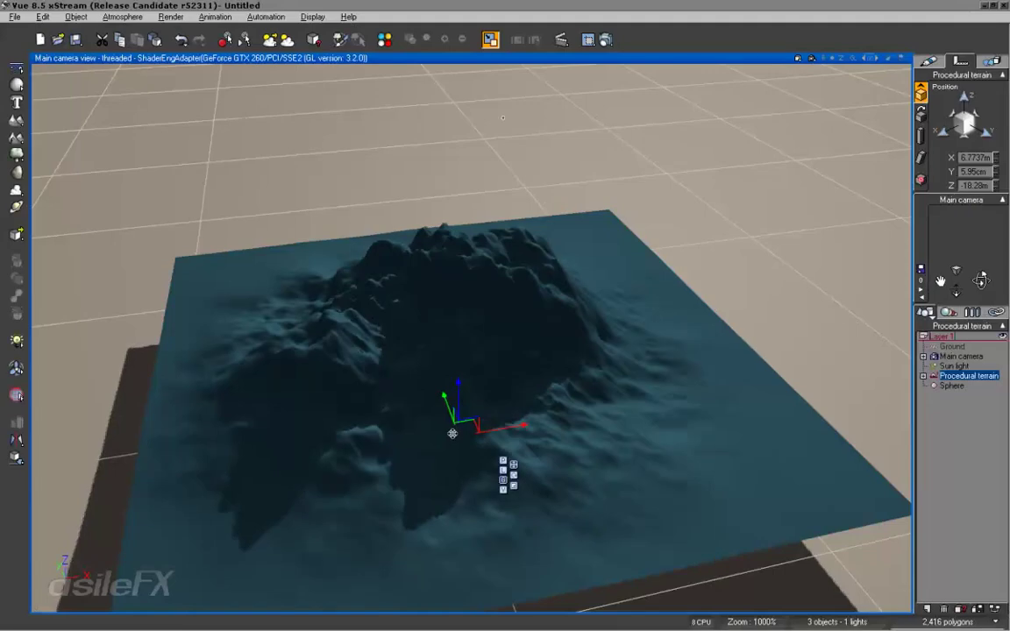
Scale down the procedural terrain around its mountain and view the result from another side.
scroll(555, 438, up, 3)
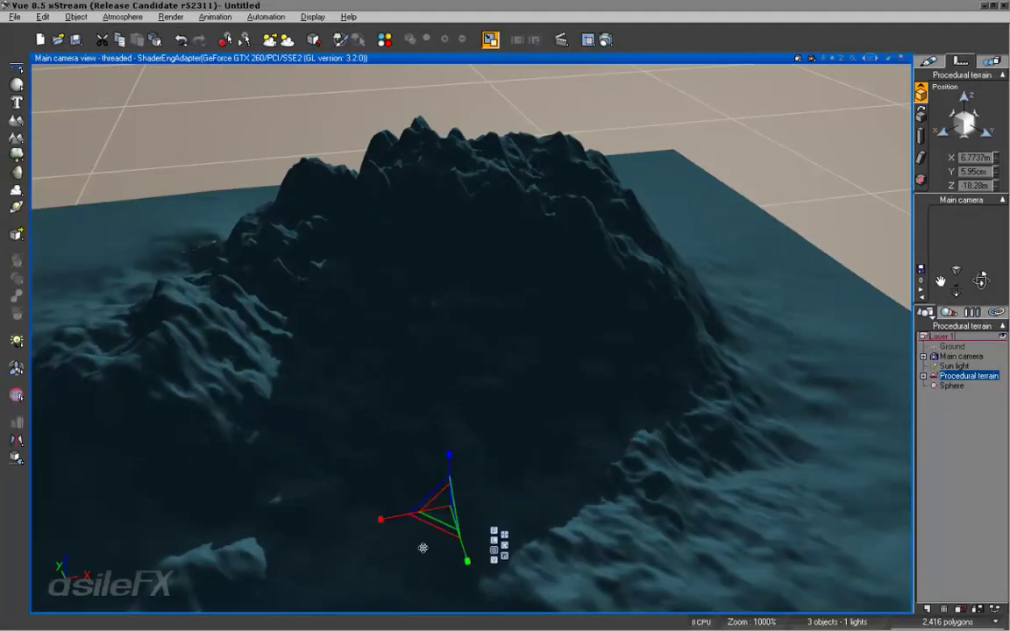
drag(439, 517, 273, 540)
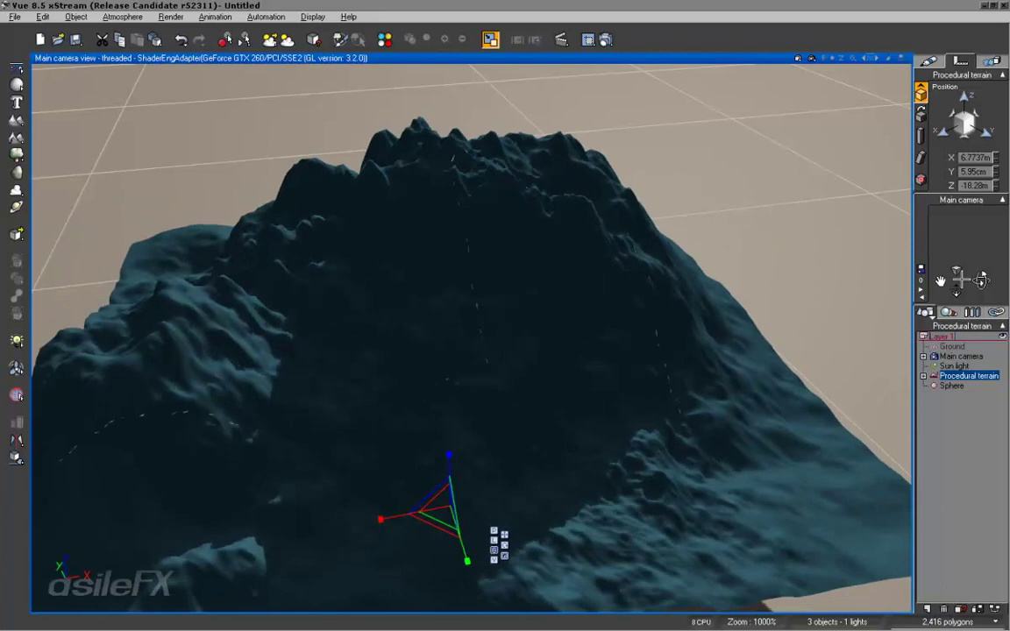
drag(980, 280, 489, 448)
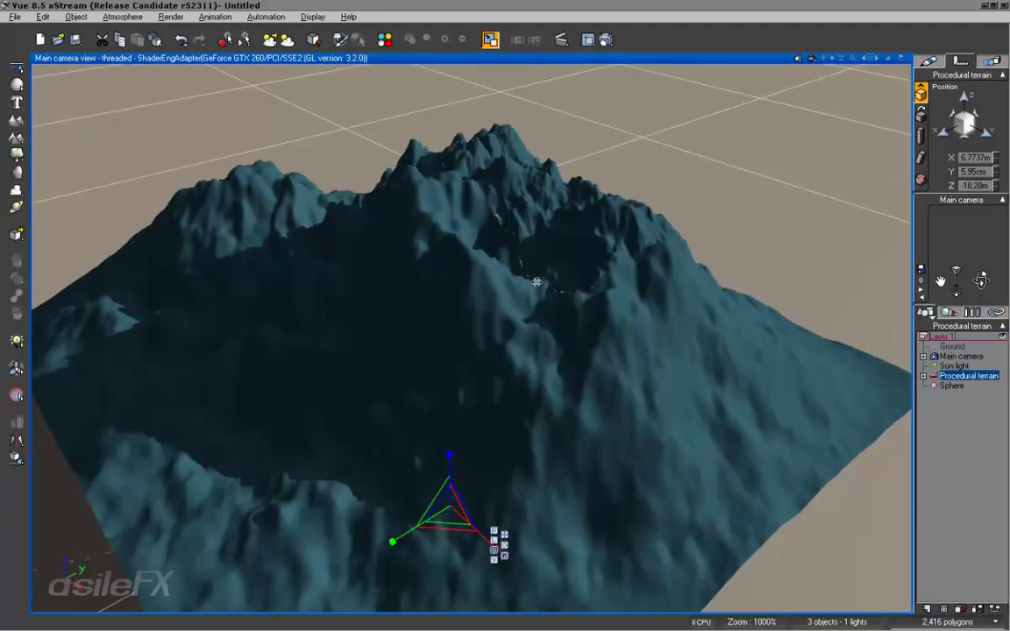
drag(538, 280, 569, 272)
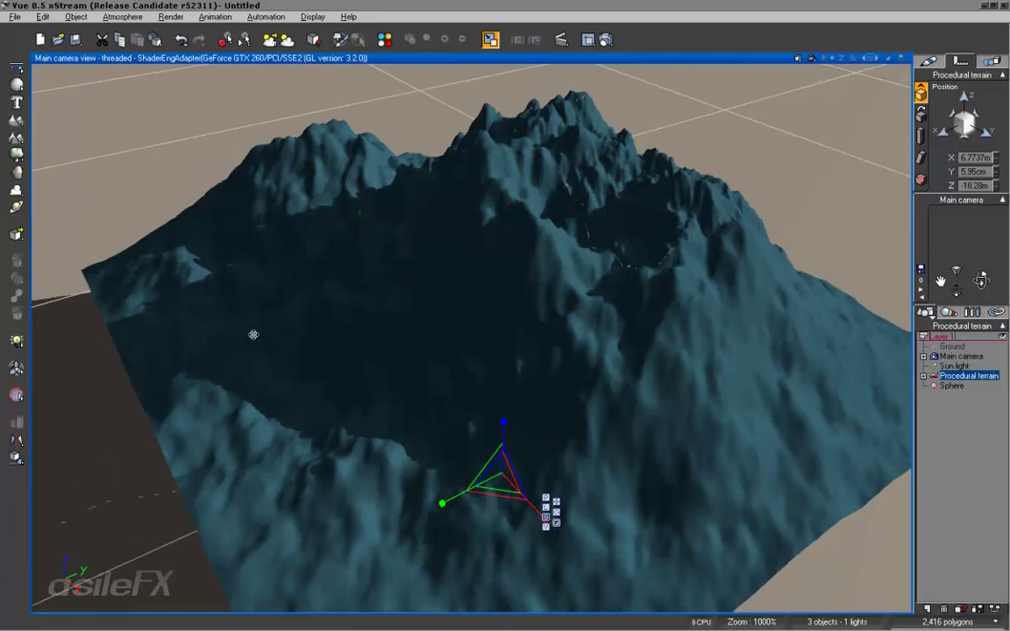
Reopen the terrain's altitude function and review the Zero Edge MetaNode's settings and the External Dependency node's unit options.
double_click(587, 290)
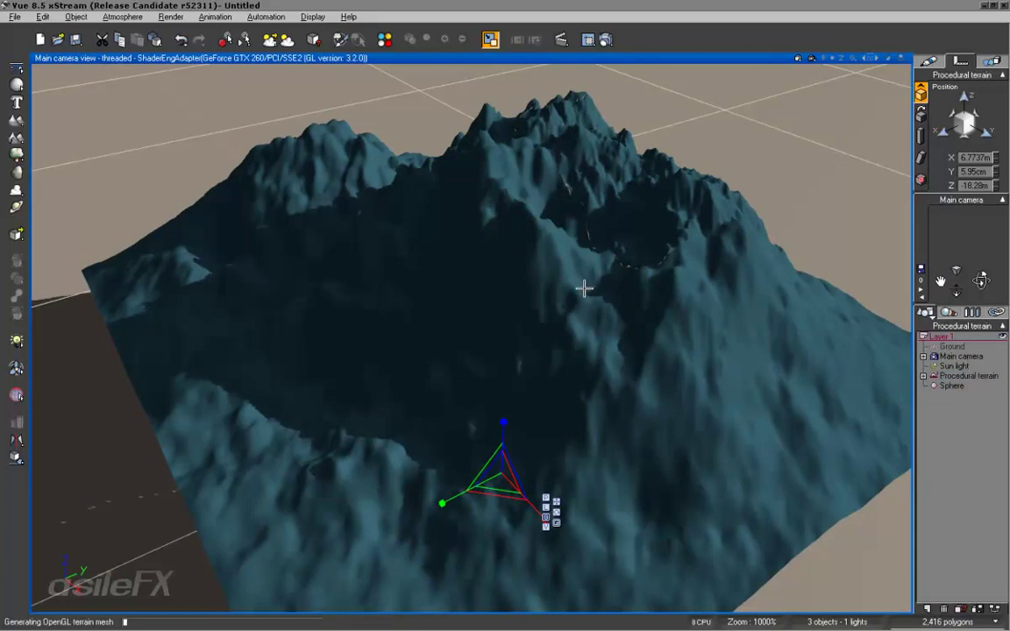
right_click(918, 116)
click(935, 128)
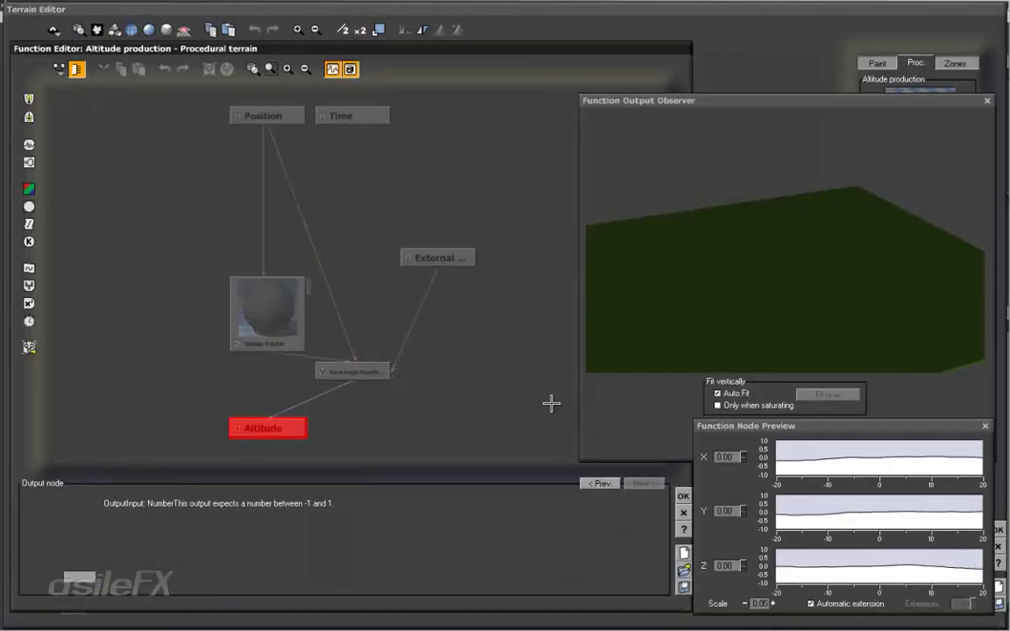
click(326, 372)
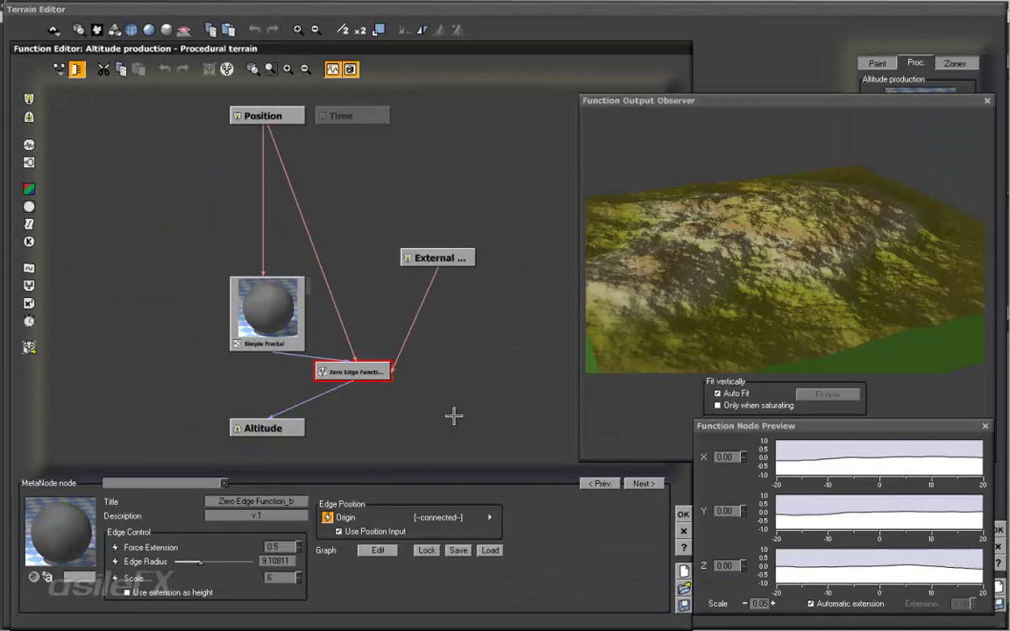
click(424, 257)
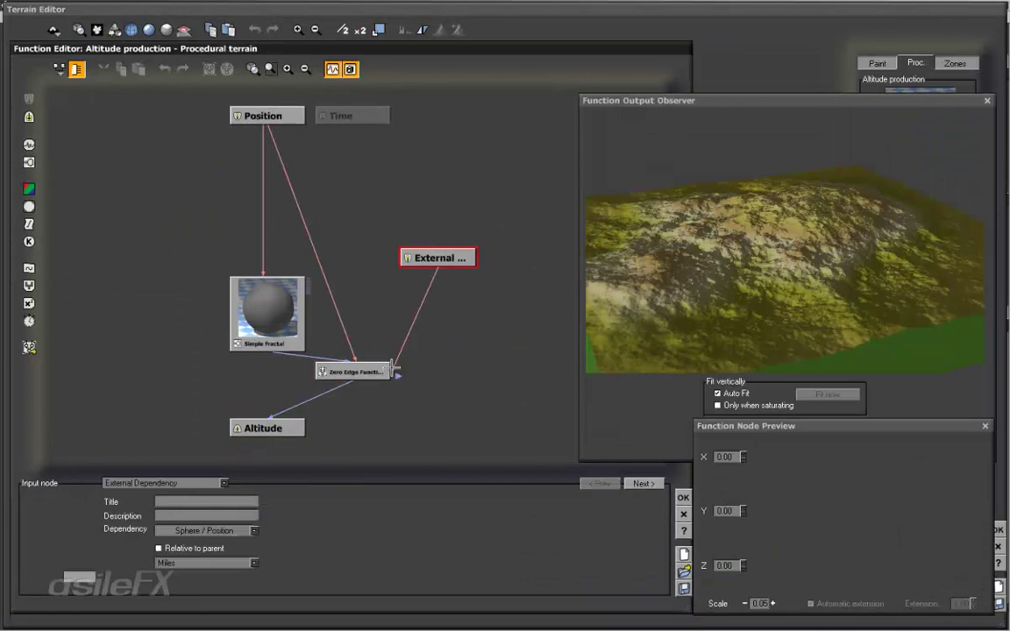
click(256, 568)
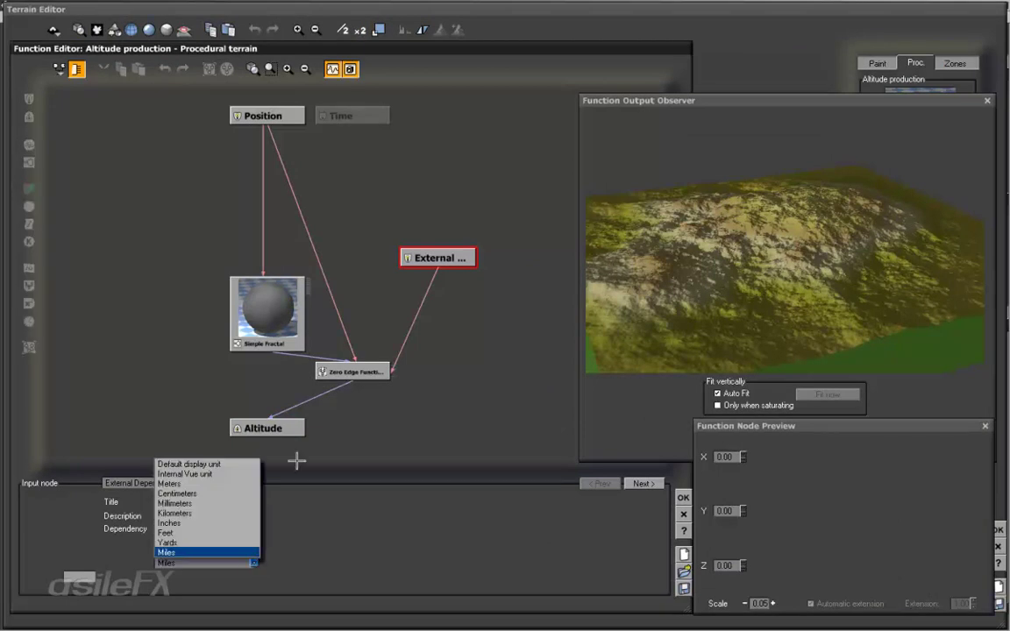
Delete the connection feeding the Zero Edge MetaNode's origin and remove the External Dependency node.
click(450, 277)
click(431, 285)
key(Delete)
click(438, 259)
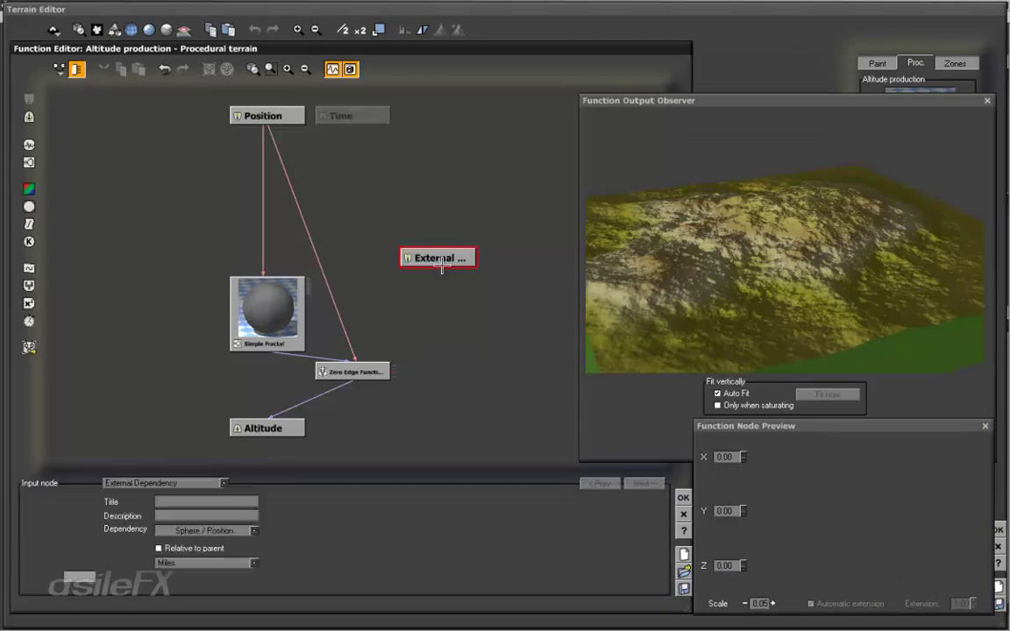
key(Delete)
Try origin X values of 5, 2 and .05 on the Zero Edge MetaNode and reset it to 0.
click(382, 366)
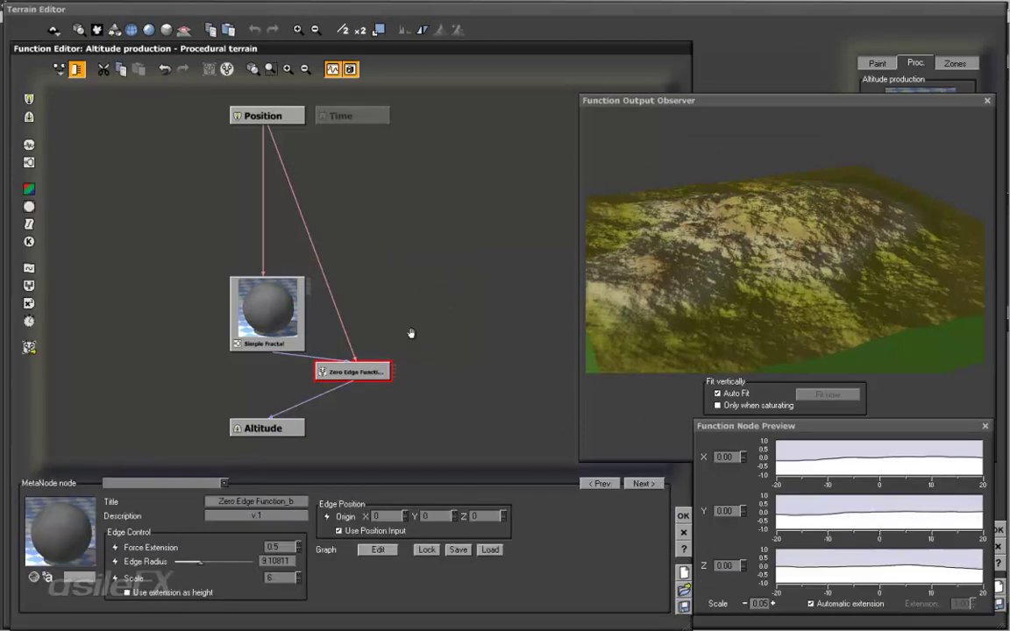
double_click(383, 517)
text(5)
key(Return)
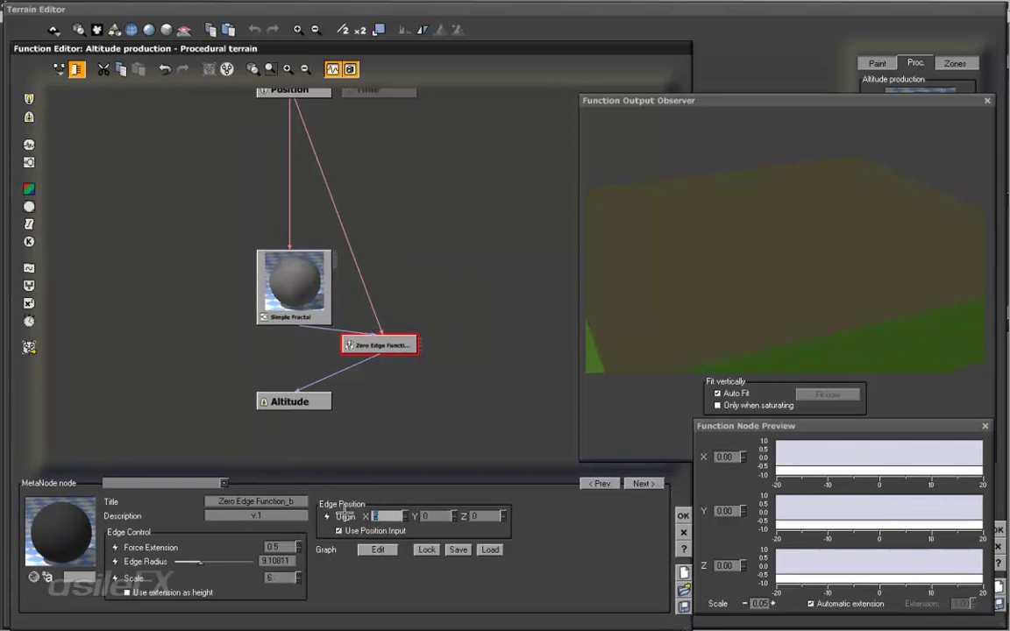
text(2)
key(Return)
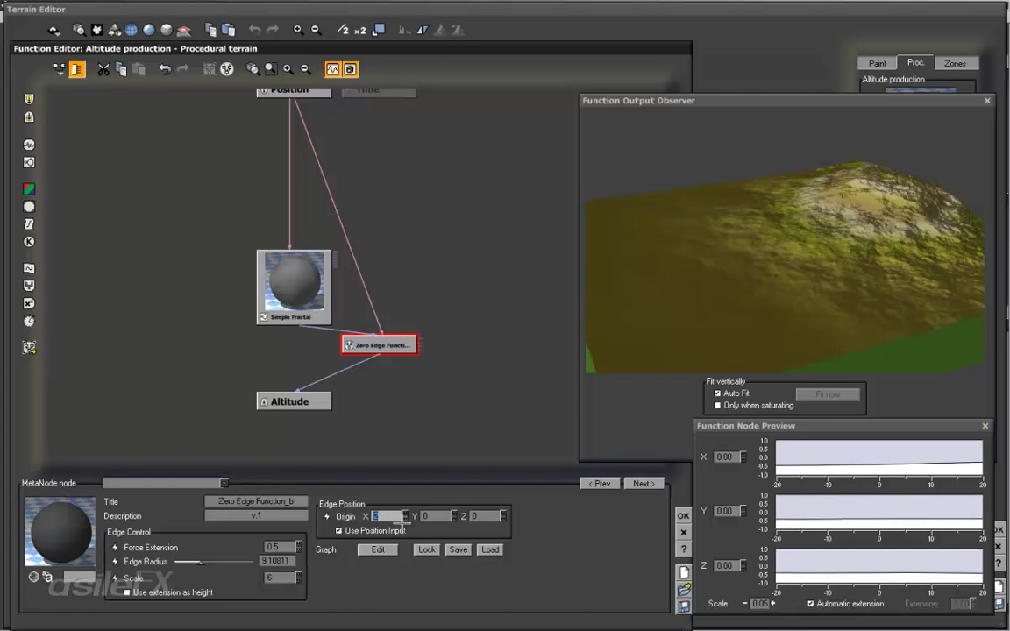
text(.05)
key(Return)
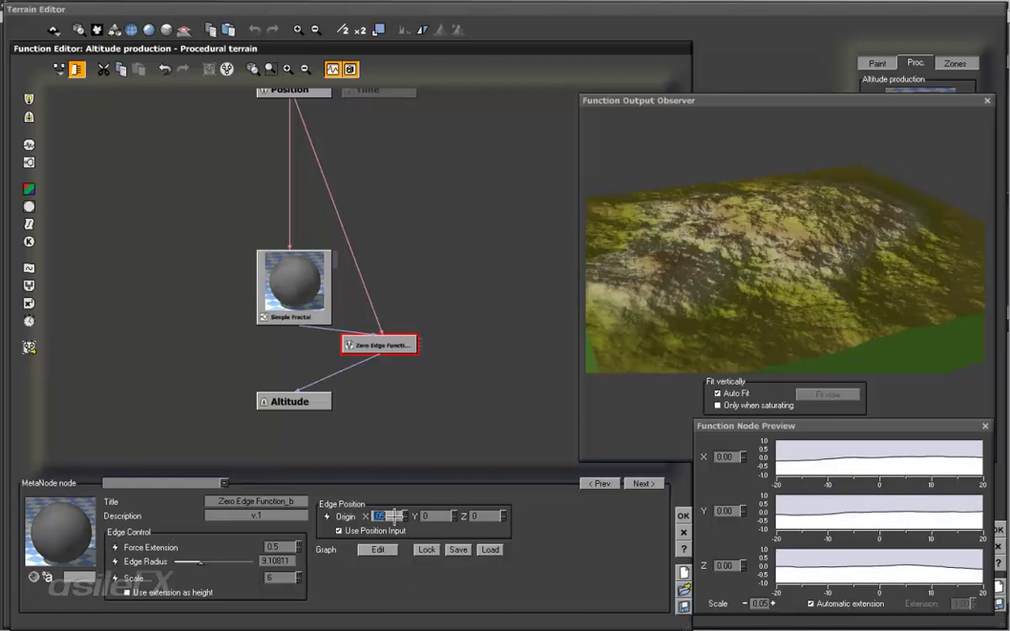
drag(398, 519, 315, 518)
text(0)
key(Return)
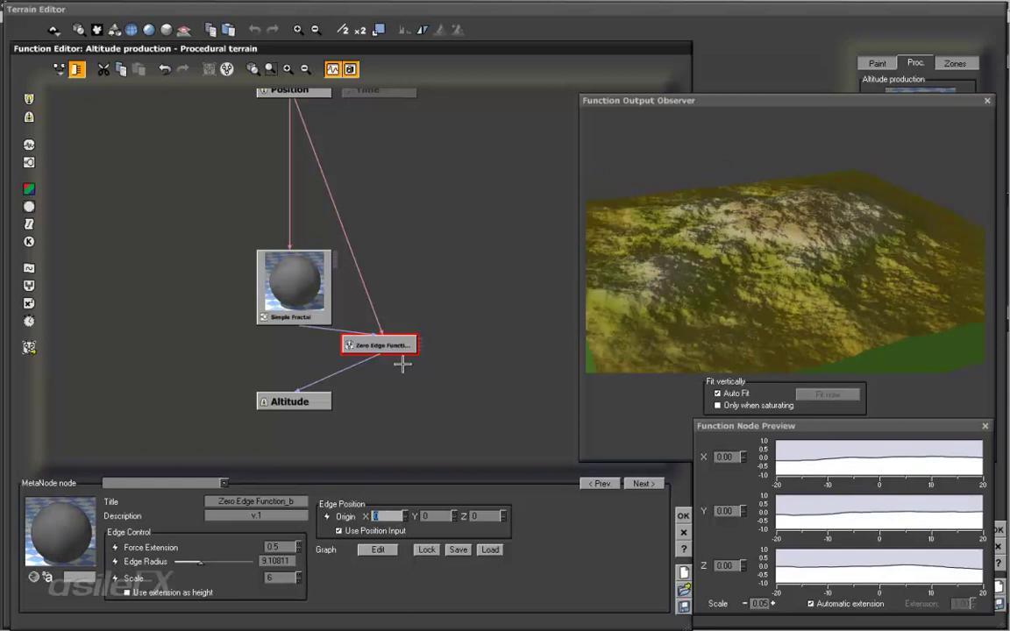
Review the remaining node connections and accept the altitude function and terrain changes.
drag(401, 361, 430, 363)
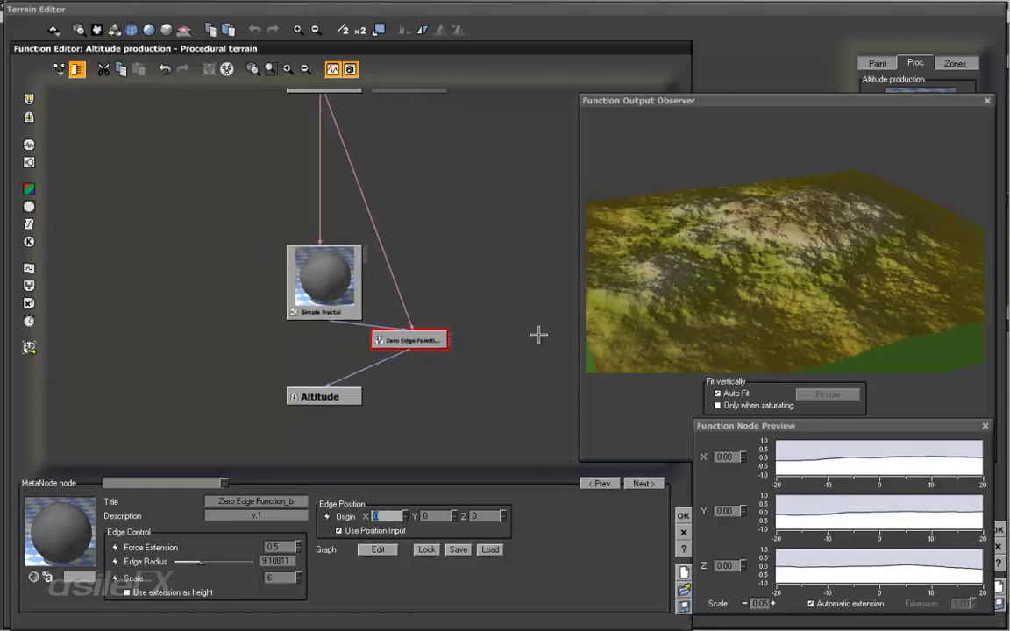
drag(468, 325, 441, 349)
click(334, 216)
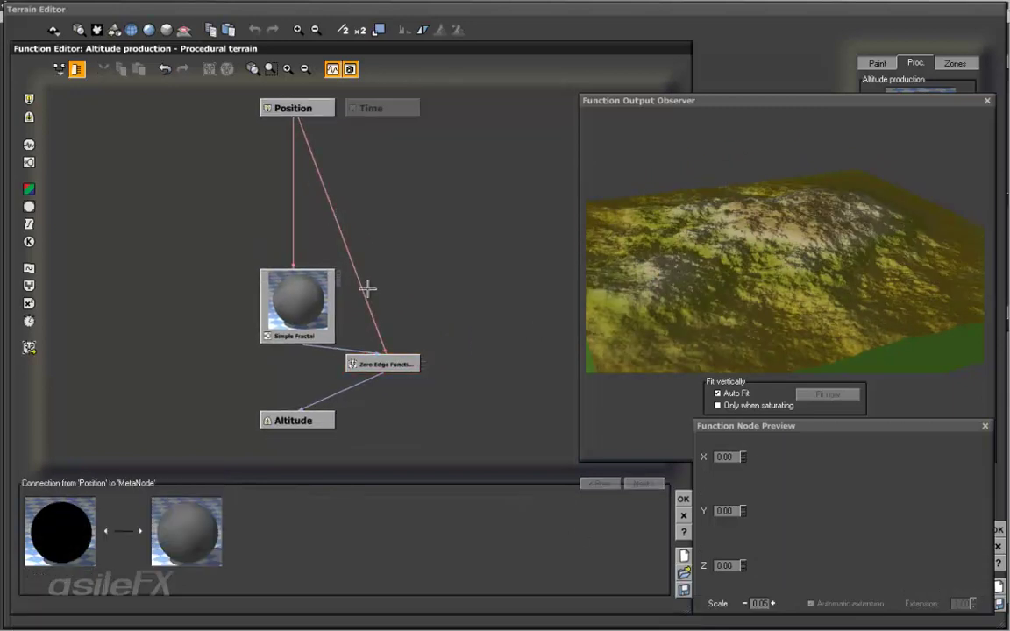
click(455, 355)
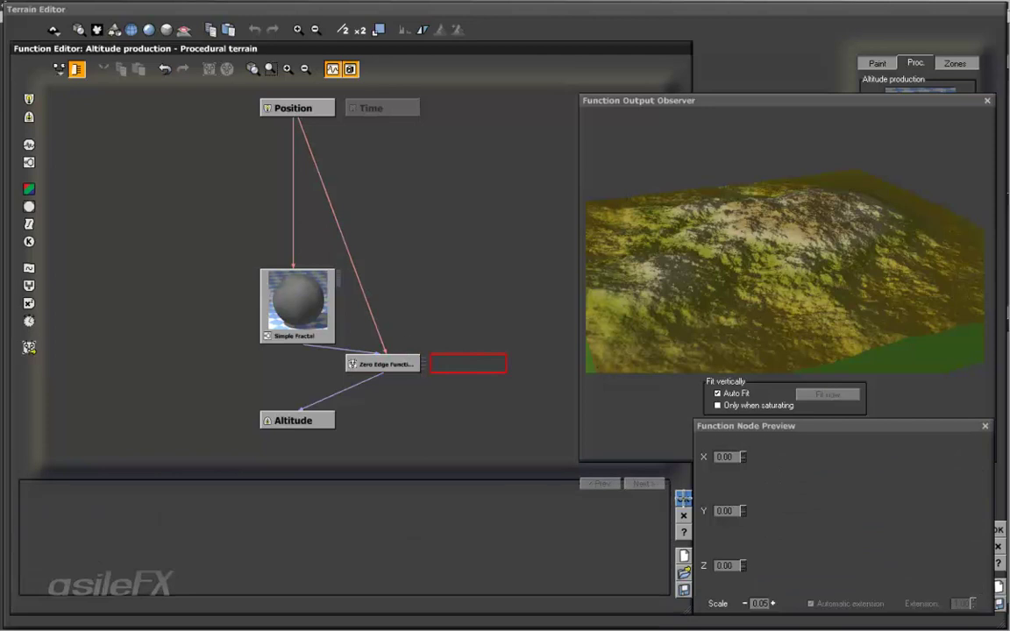
click(998, 530)
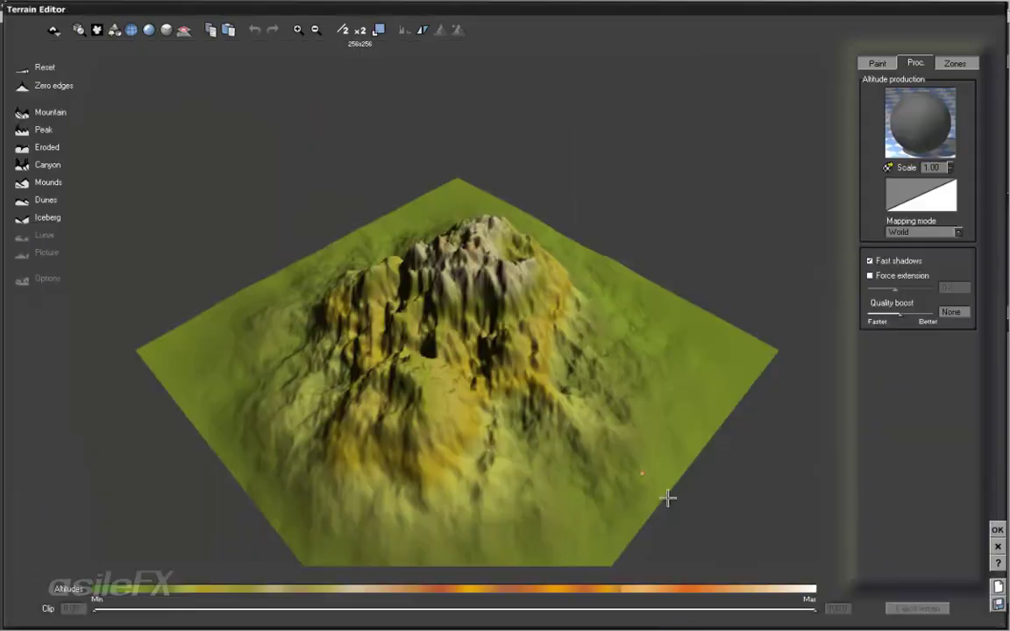
click(998, 530)
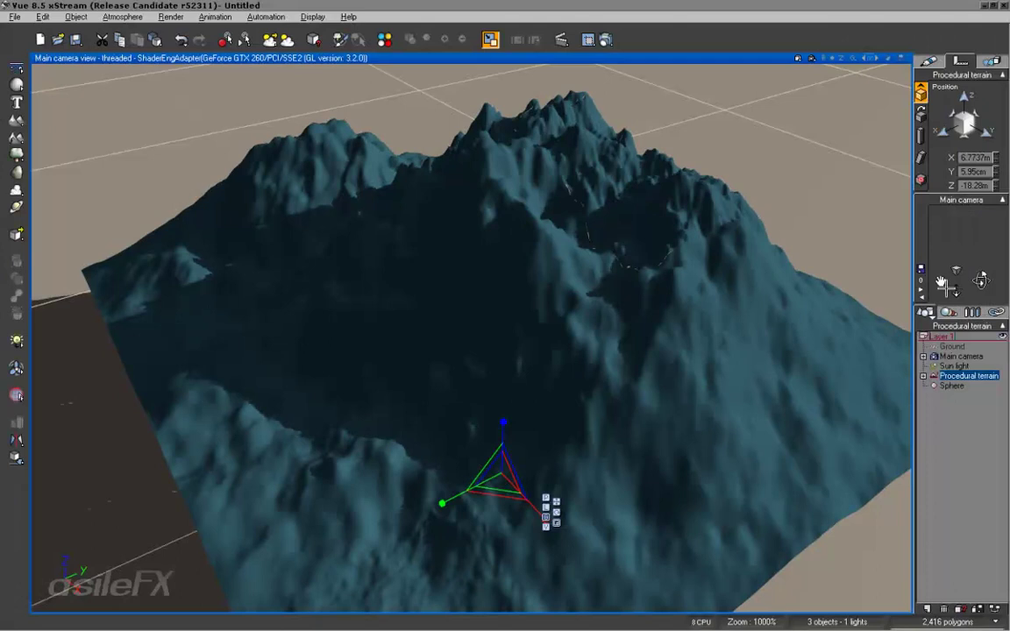
Add the zone 0.28, 0.31 / 0.71, 0.74 to the procedural terrain and extract it as a separate terrain.
double_click(468, 314)
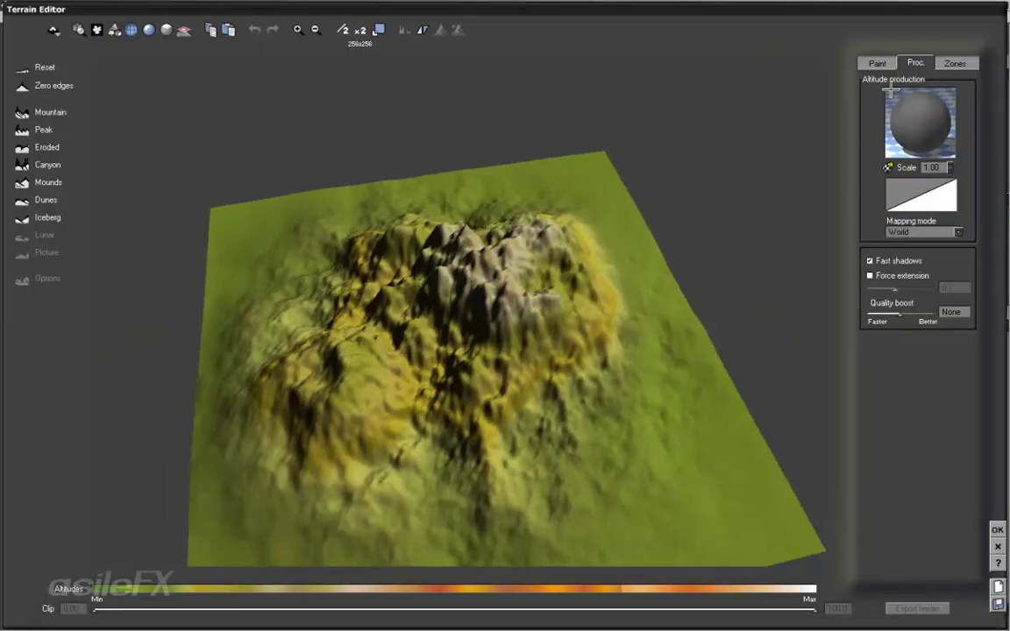
click(955, 62)
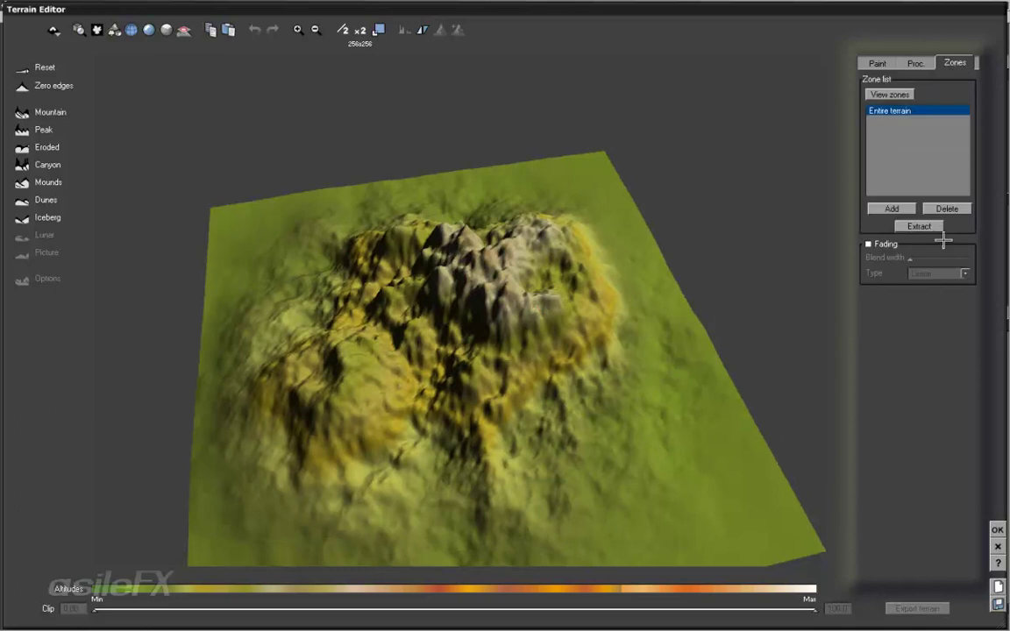
click(890, 95)
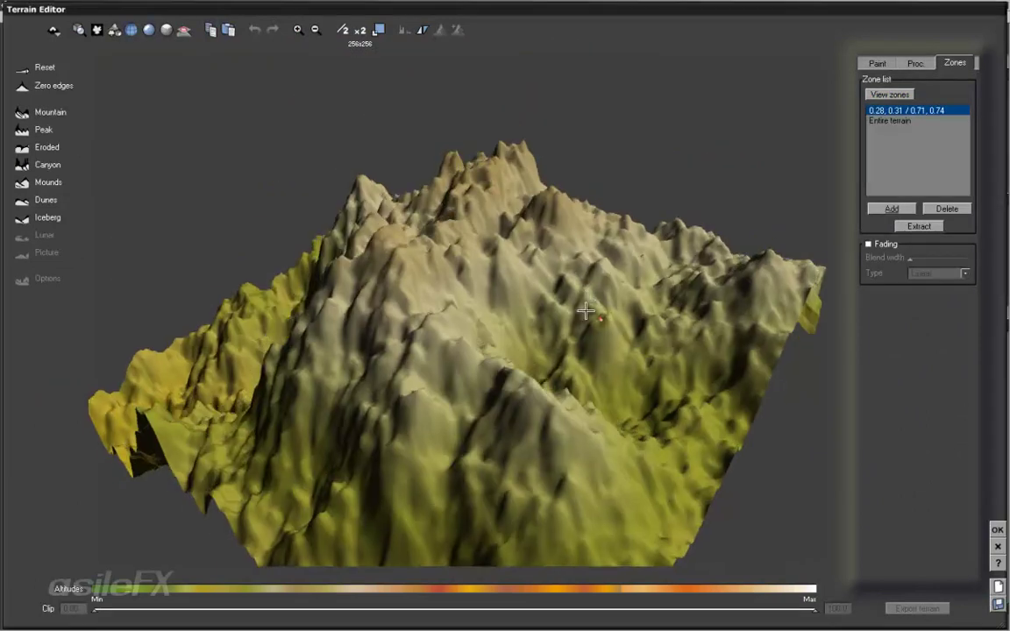
right_drag(586, 311, 593, 308)
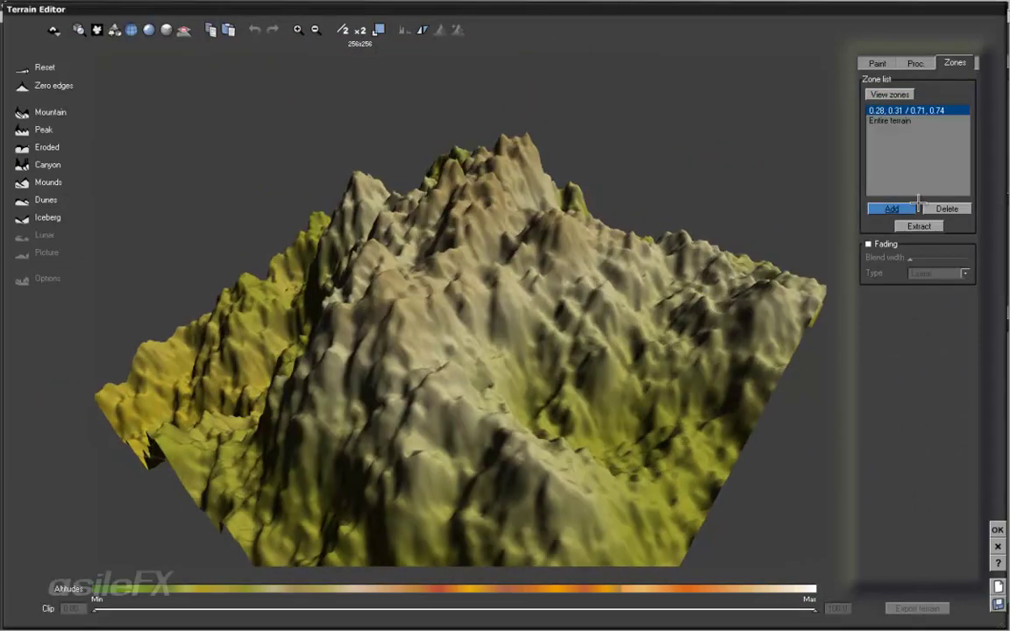
right_drag(444, 255, 458, 273)
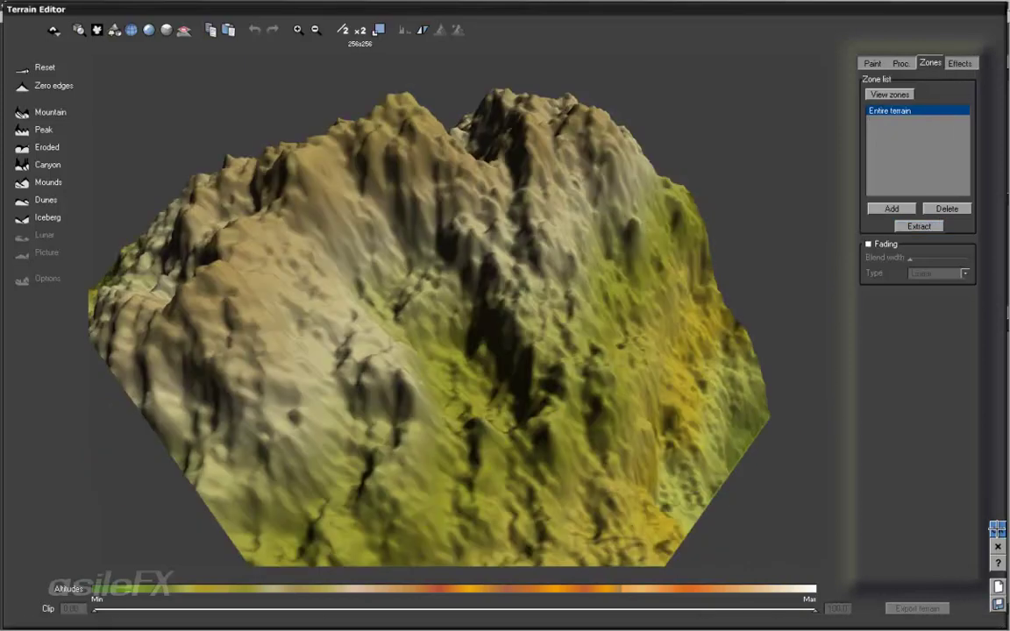
click(998, 530)
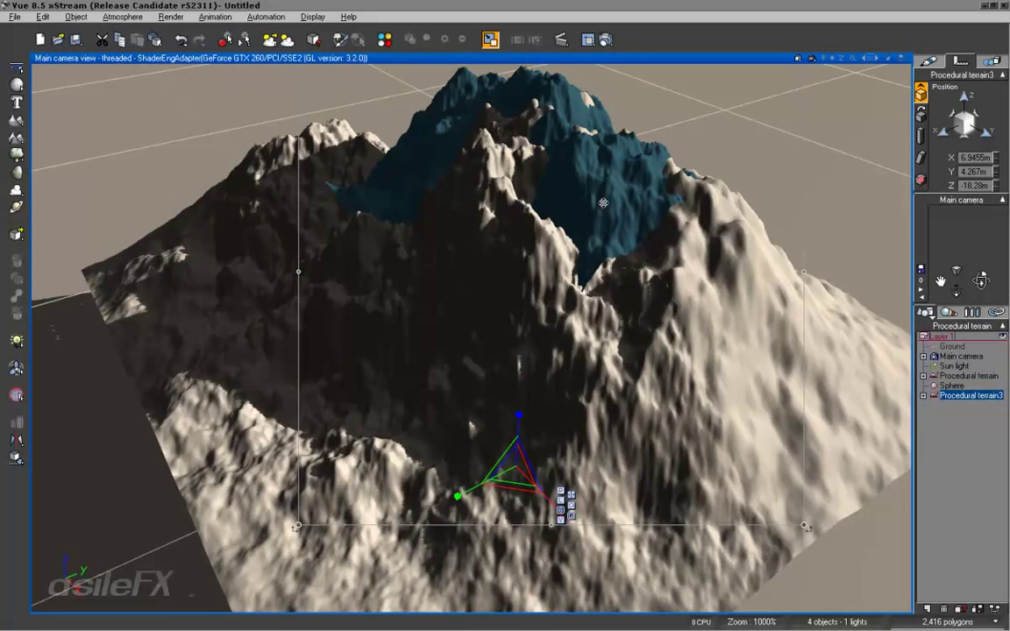
Delete the extracted terrain and remove the 0.28, 0.31 / 0.71, 0.74 zone from the original procedural terrain.
key(Delete)
click(945, 376)
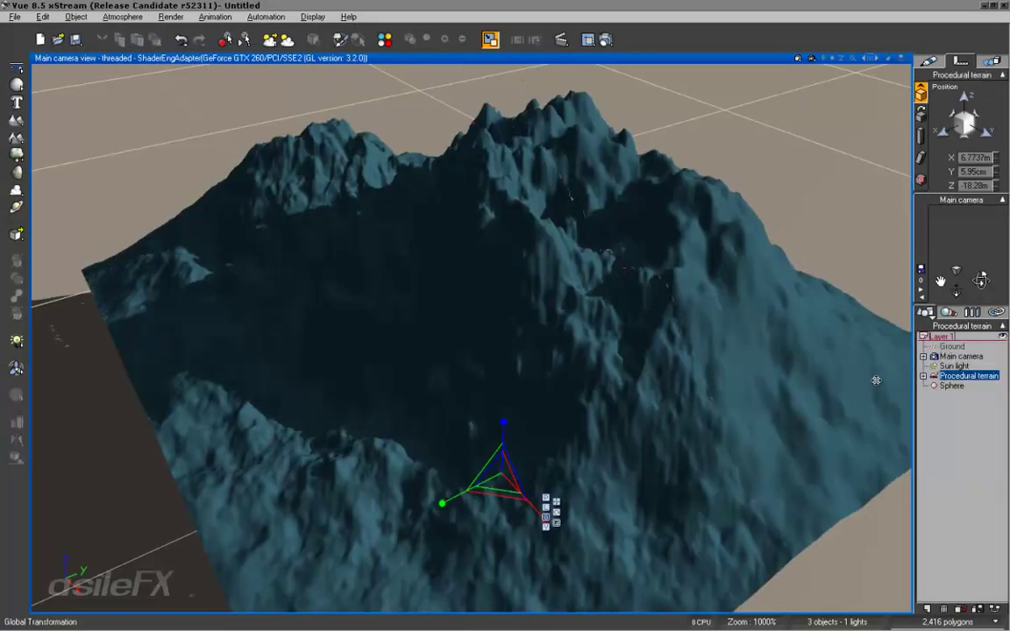
double_click(465, 344)
click(909, 111)
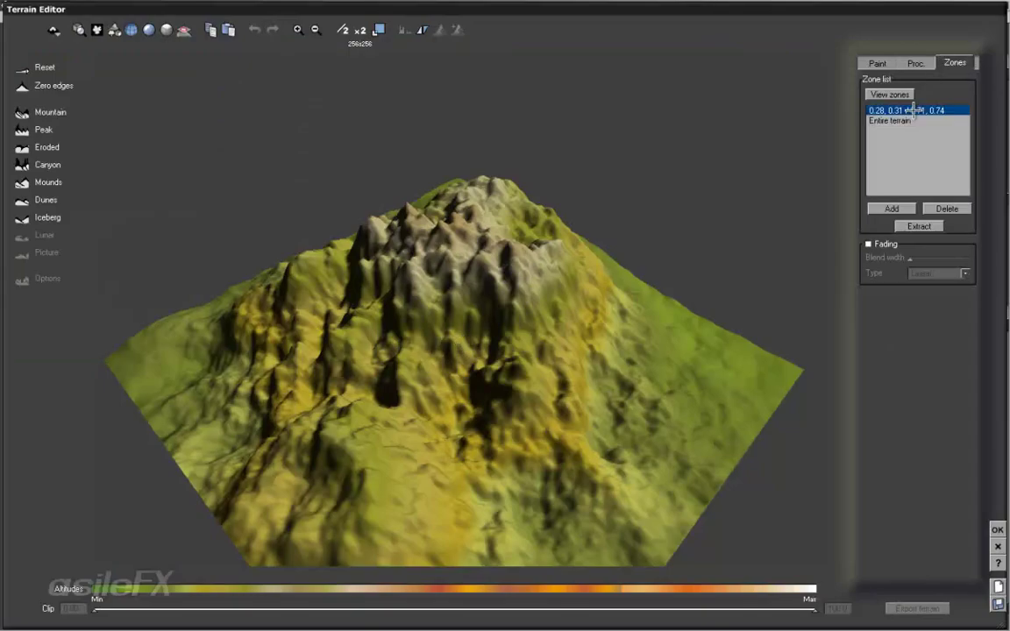
click(914, 121)
click(912, 111)
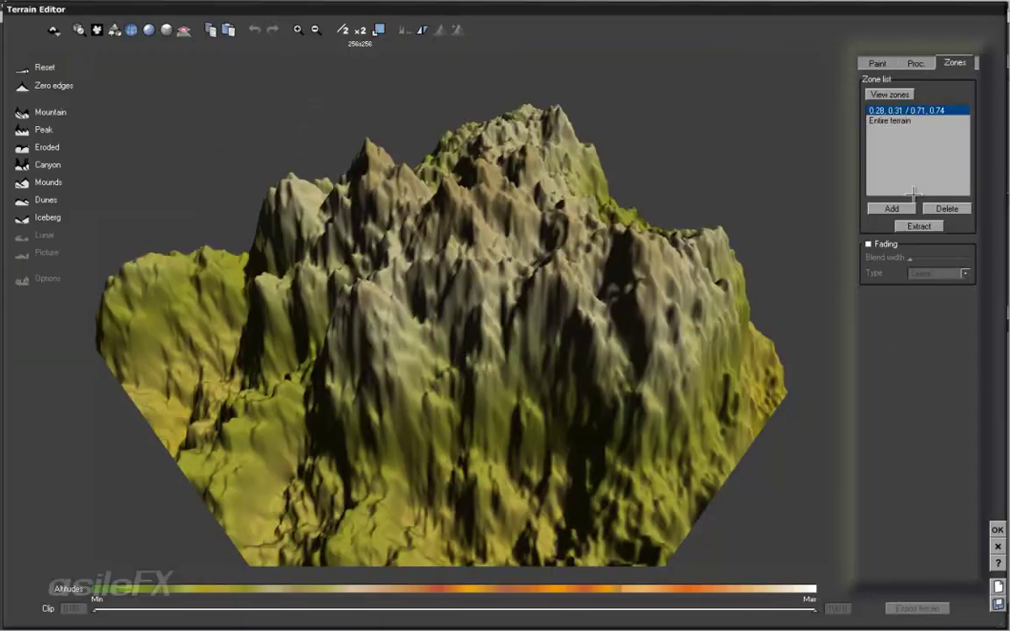
click(944, 209)
click(890, 95)
click(997, 530)
Add a Position Options input with World - Standard position to the procedural terrain's altitude function and connect it to the Zero Edge MetaNode.
double_click(640, 302)
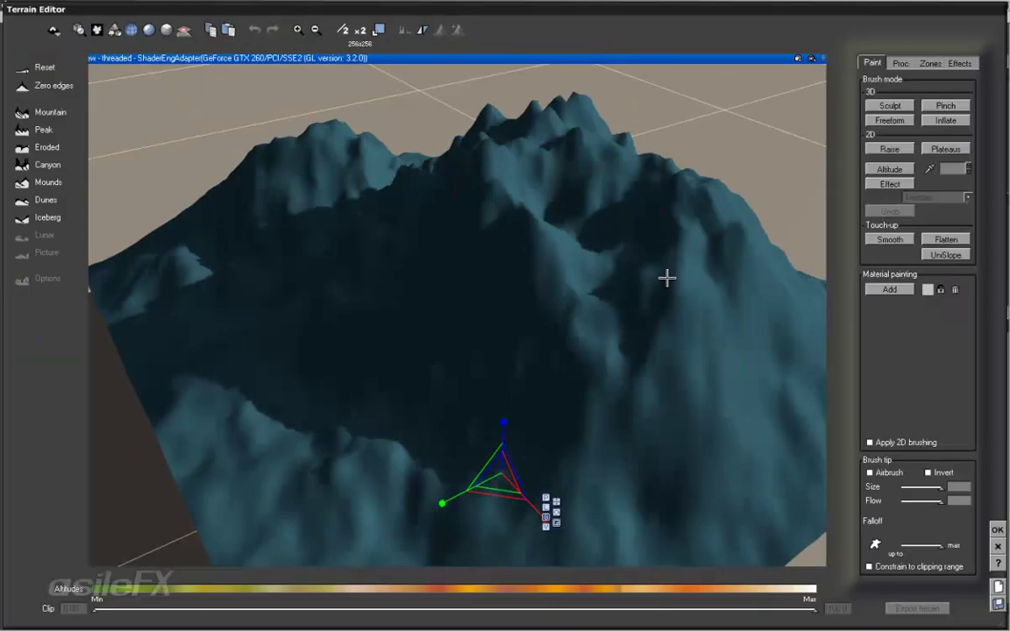
click(900, 64)
right_click(921, 139)
click(952, 146)
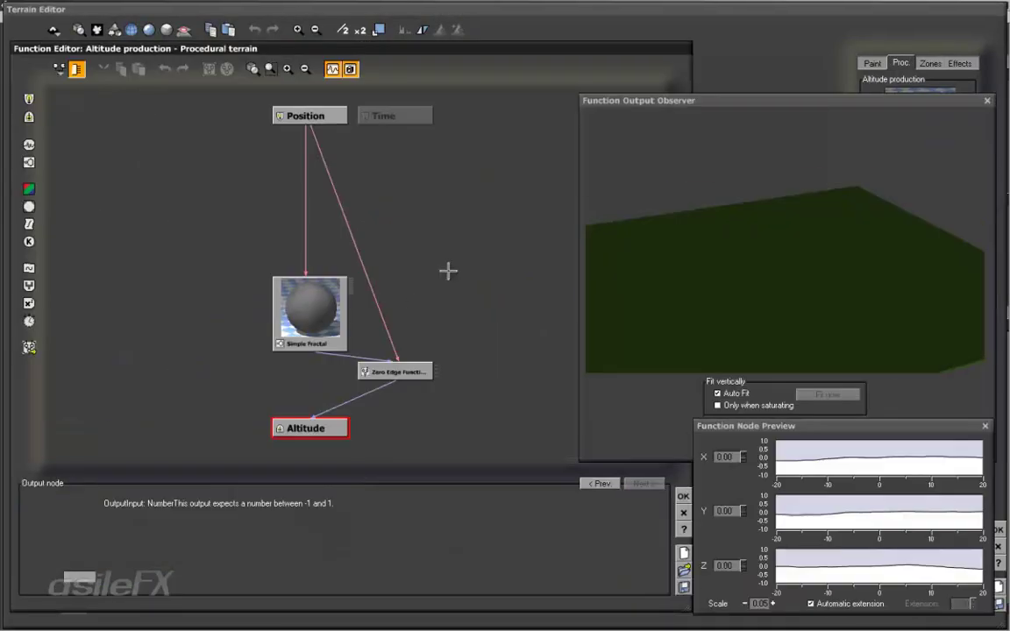
right_click(413, 300)
mouse_move(448, 306)
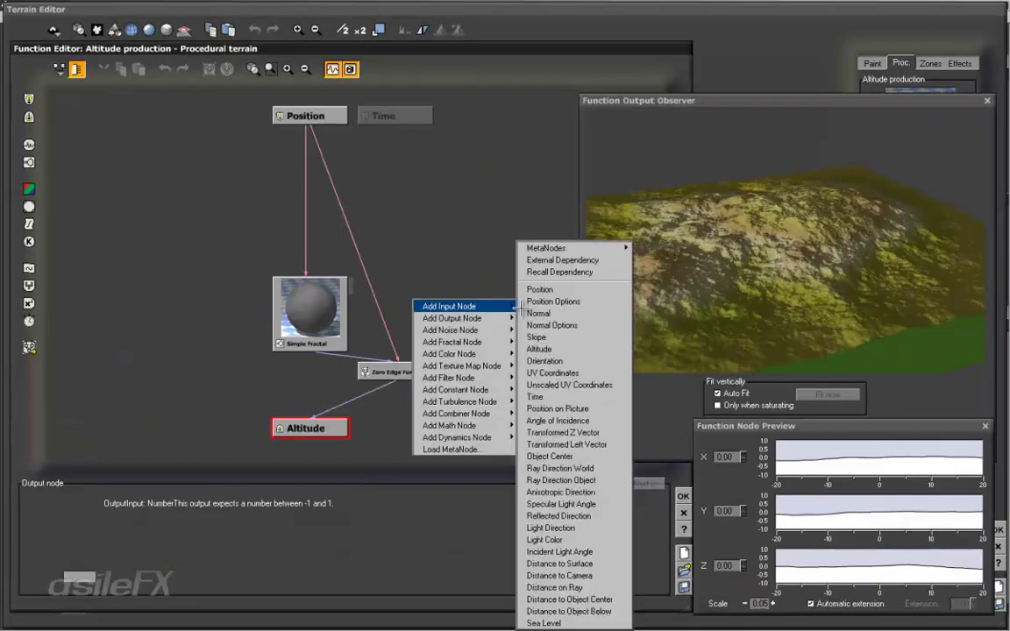
click(586, 300)
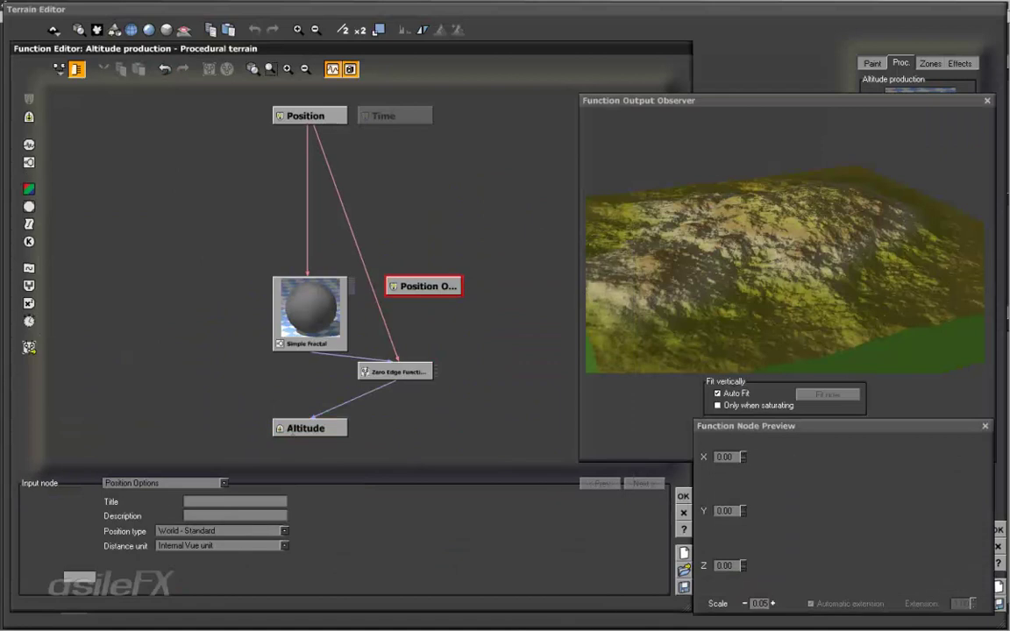
drag(327, 147, 425, 303)
click(683, 496)
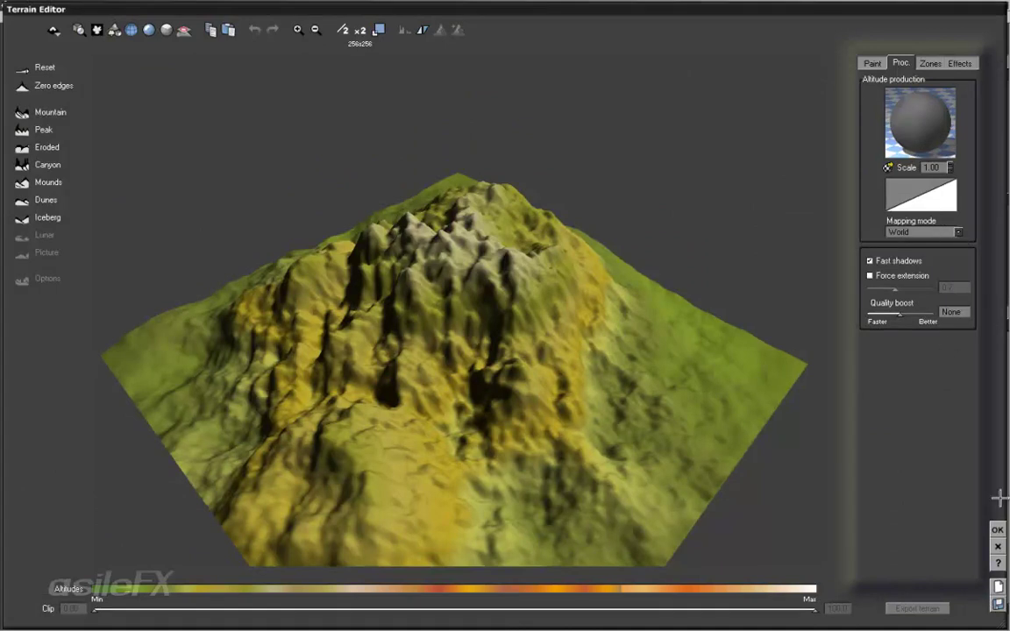
click(998, 530)
Add the zone 0.41, 0.16 / 0.99, 0.75 to the procedural terrain and extract it as a separate terrain.
double_click(669, 313)
click(935, 63)
click(898, 209)
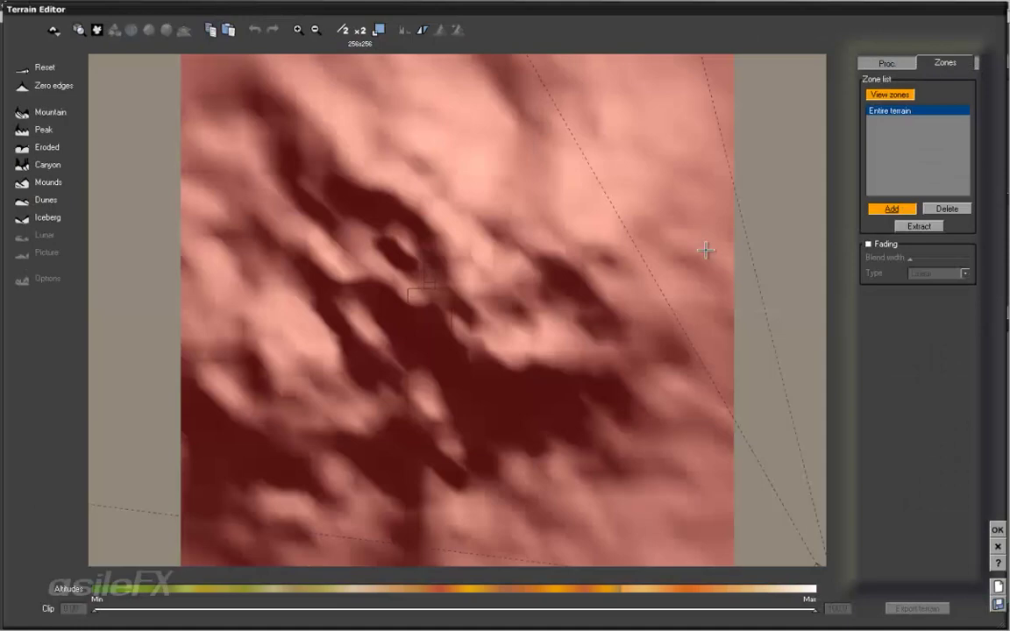
drag(412, 174, 767, 485)
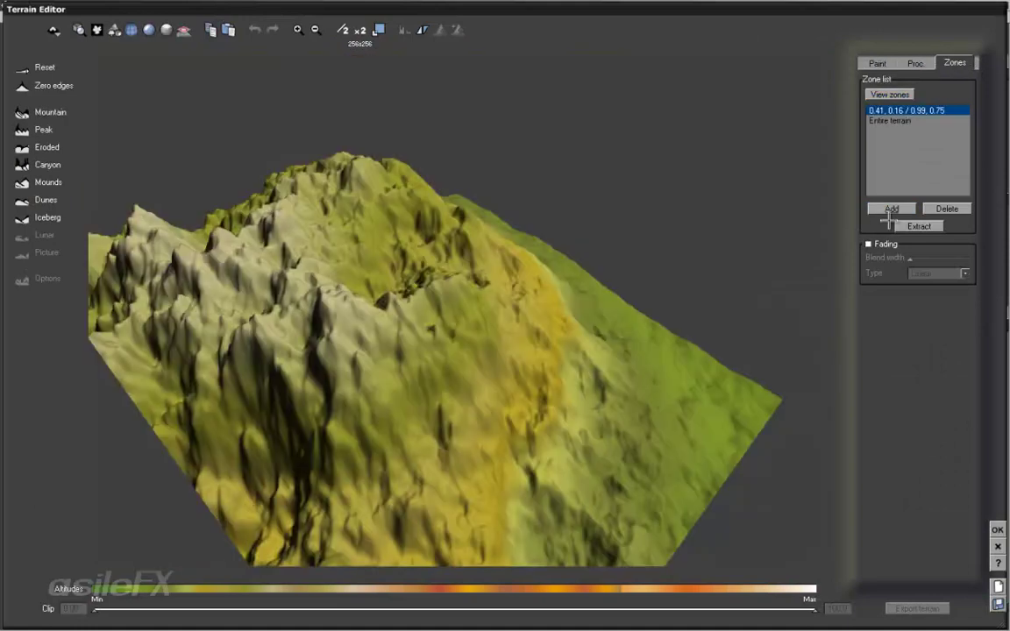
click(919, 226)
Examine the extracted terrain's shape and the constant vector, Zone offset and Zone scale nodes in its altitude function.
click(901, 61)
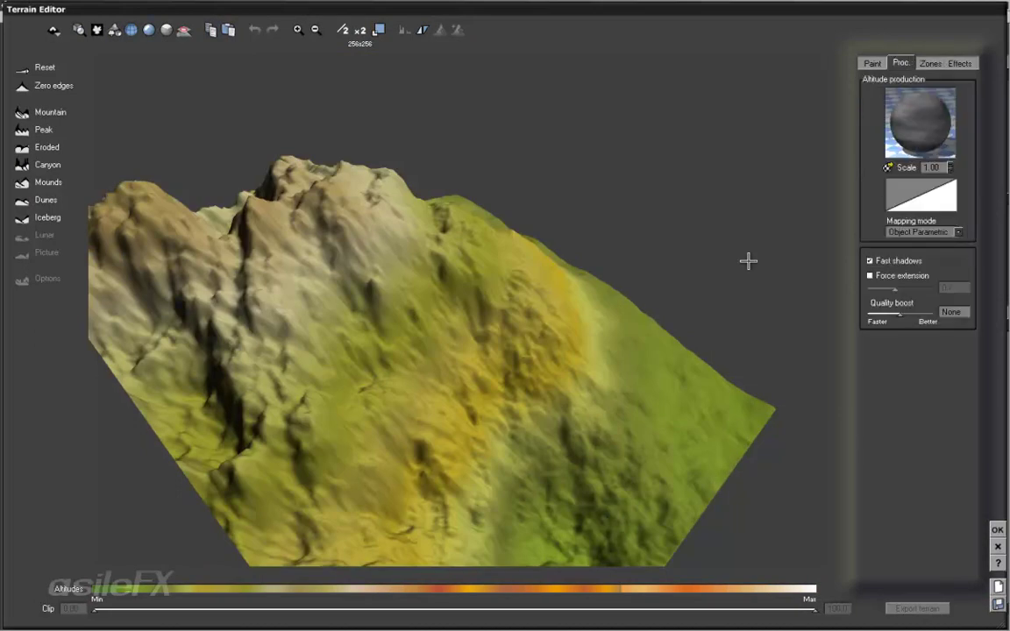
drag(748, 260, 402, 285)
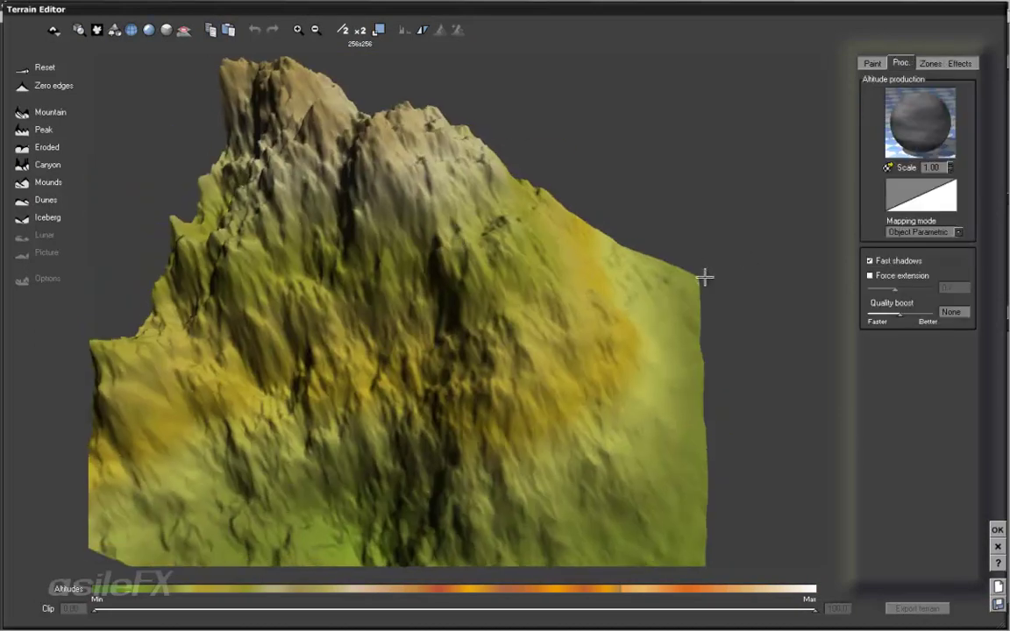
drag(731, 275, 635, 197)
right_click(896, 107)
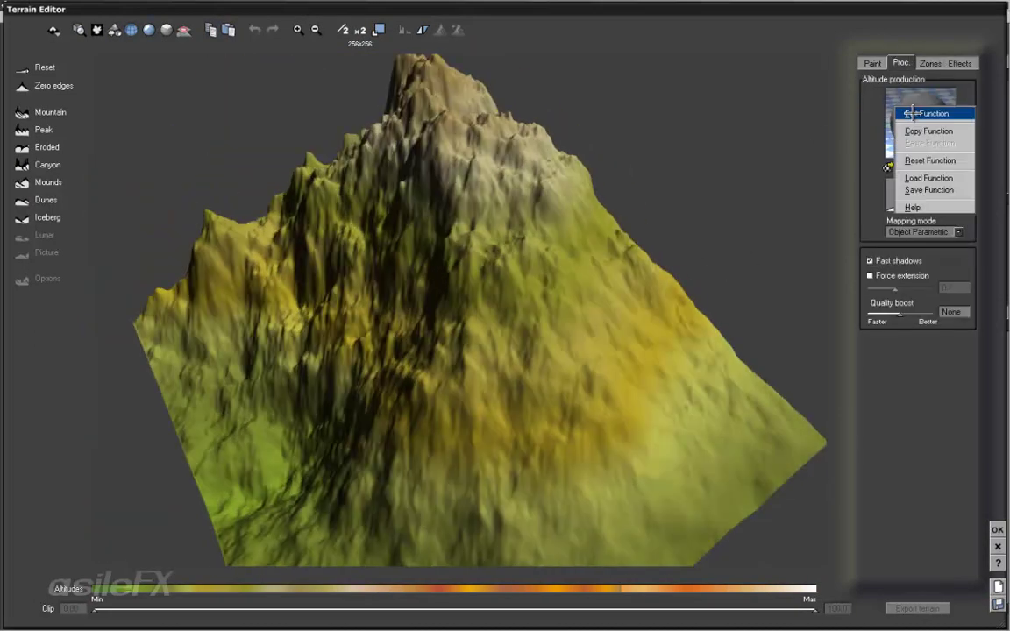
click(912, 112)
click(364, 255)
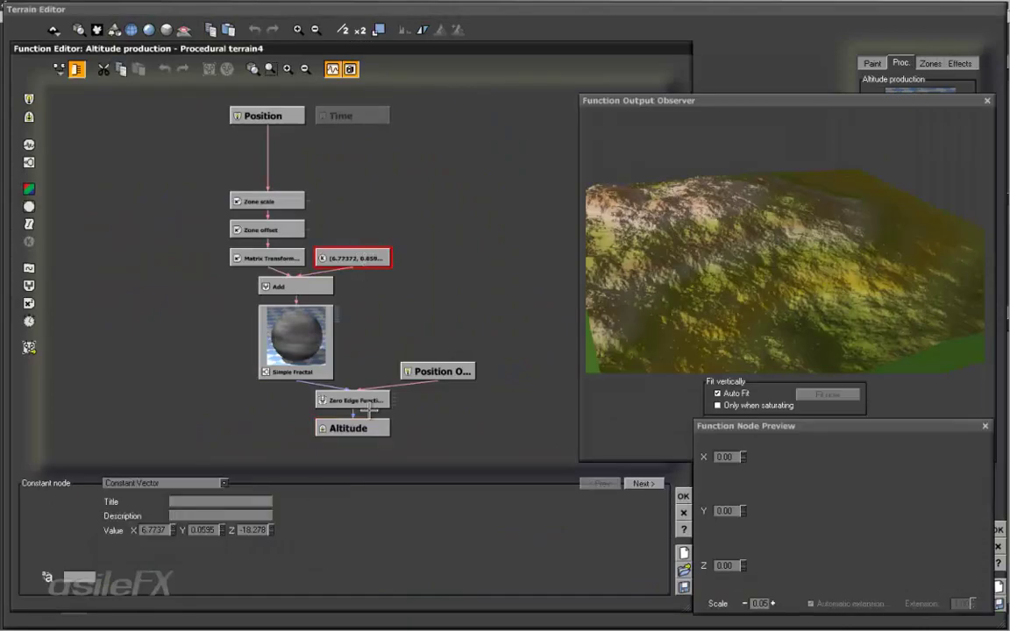
drag(403, 302, 395, 302)
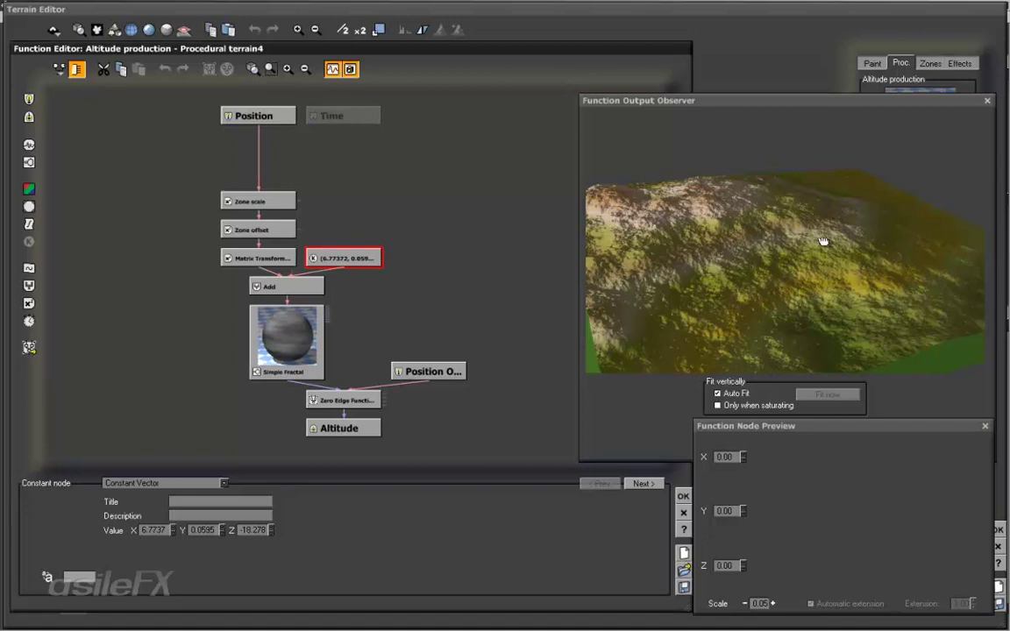
drag(824, 241, 795, 248)
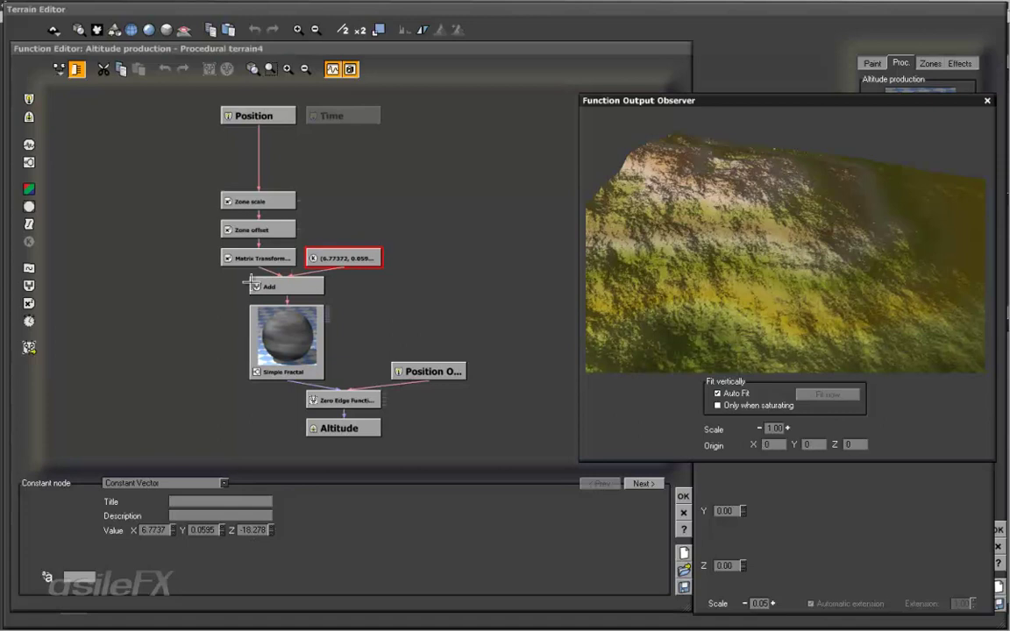
click(274, 232)
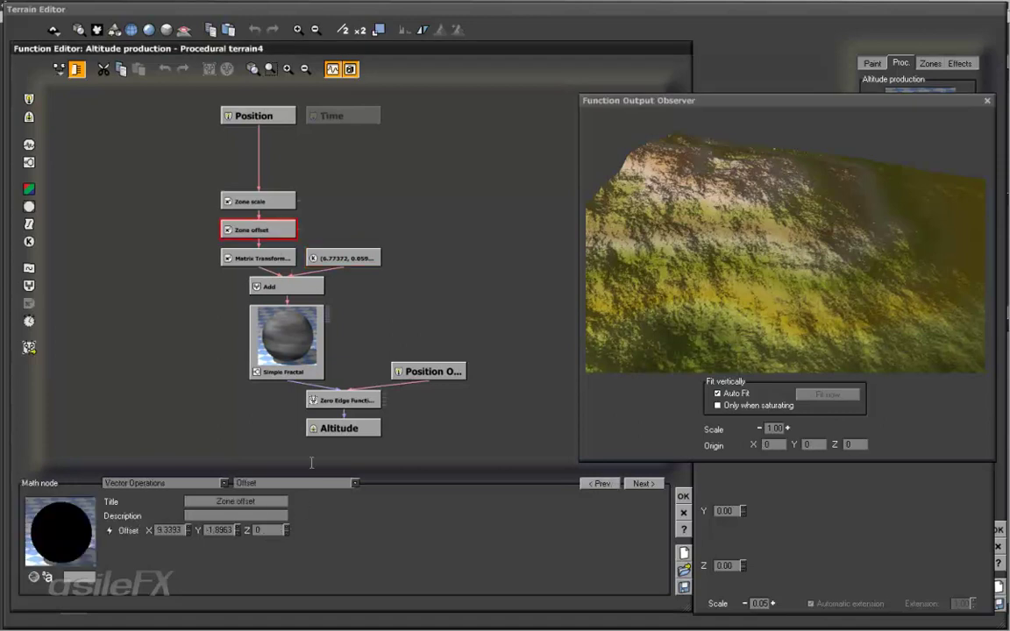
click(367, 256)
click(252, 204)
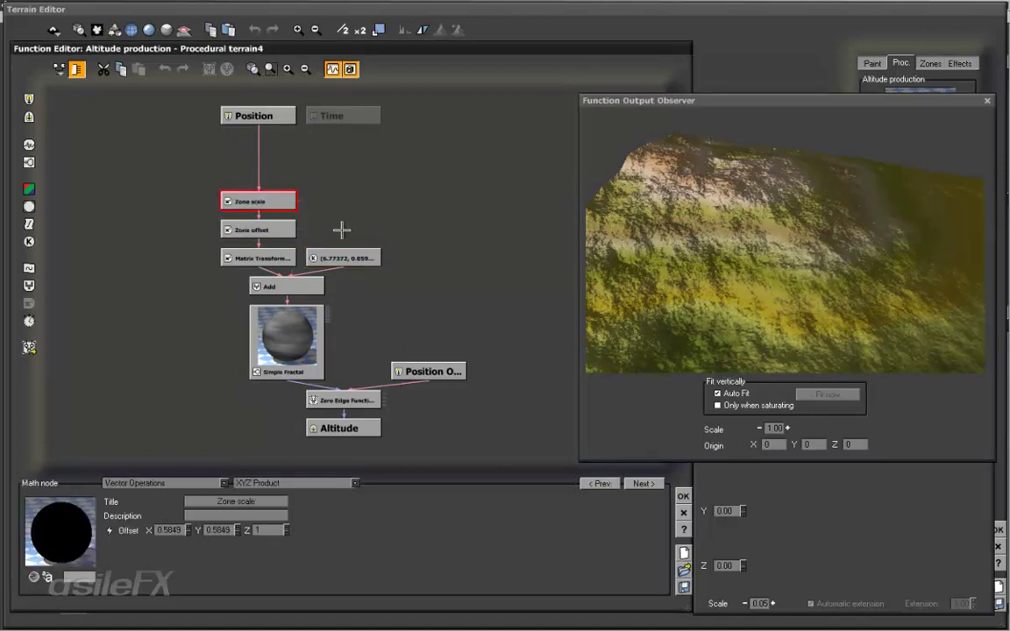
Set the constant vector node's Z value to 0 in the extracted terrain's altitude function and accept the changes.
click(346, 260)
double_click(252, 531)
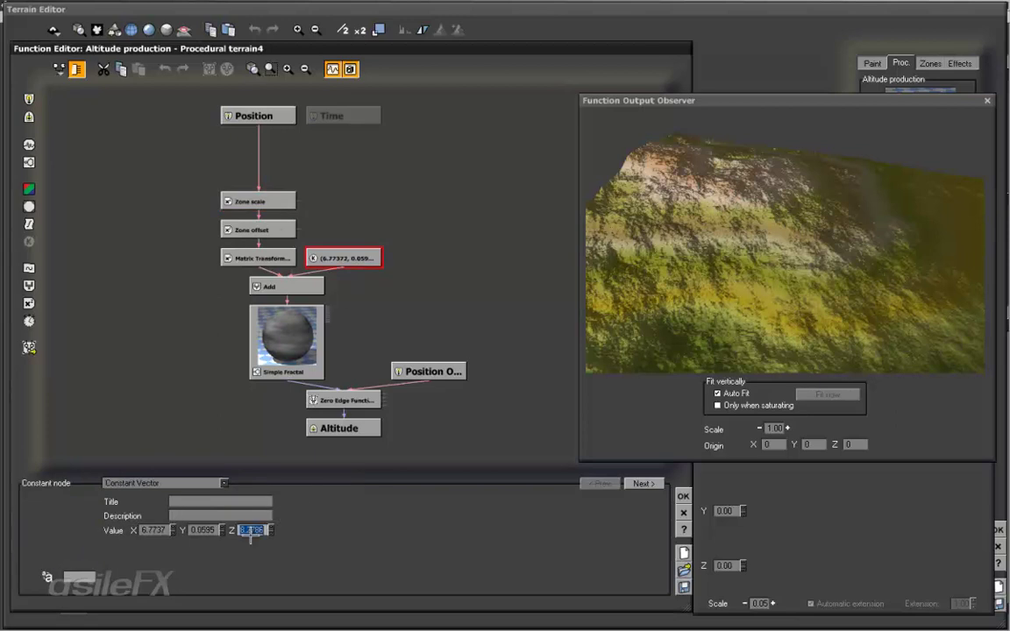
text(0)
key(Return)
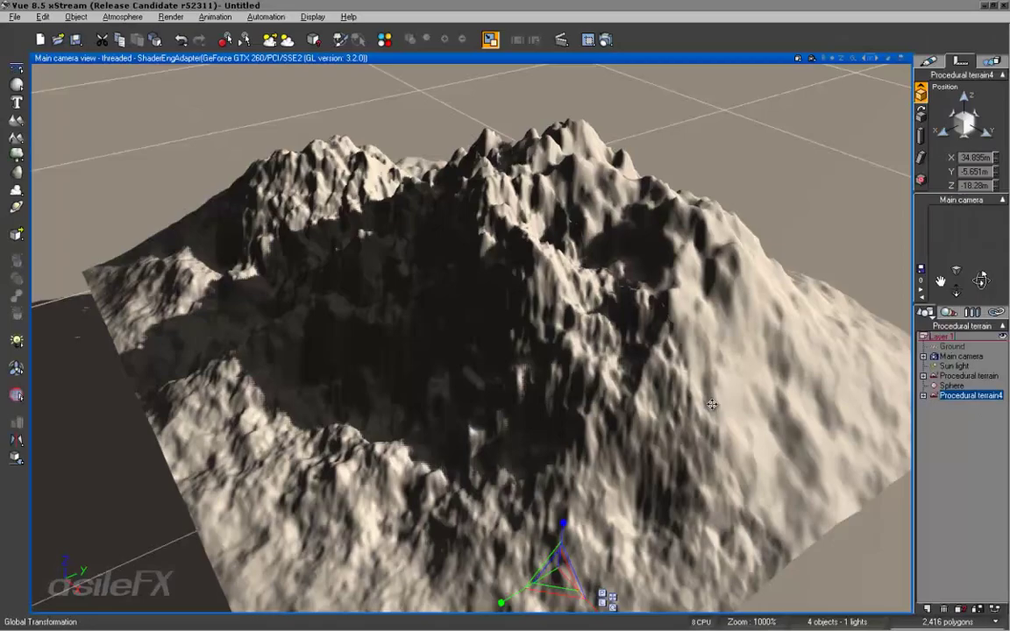
Inspect how the extracted terrain lines up with the original procedural terrain from a low camera angle.
click(964, 450)
right_drag(539, 397, 633, 425)
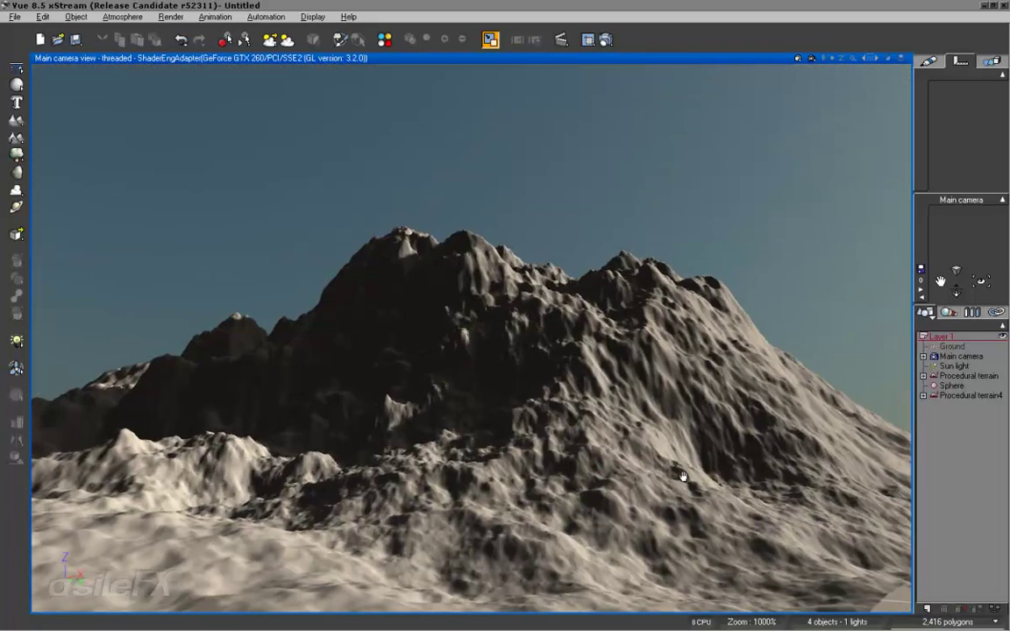
click(989, 397)
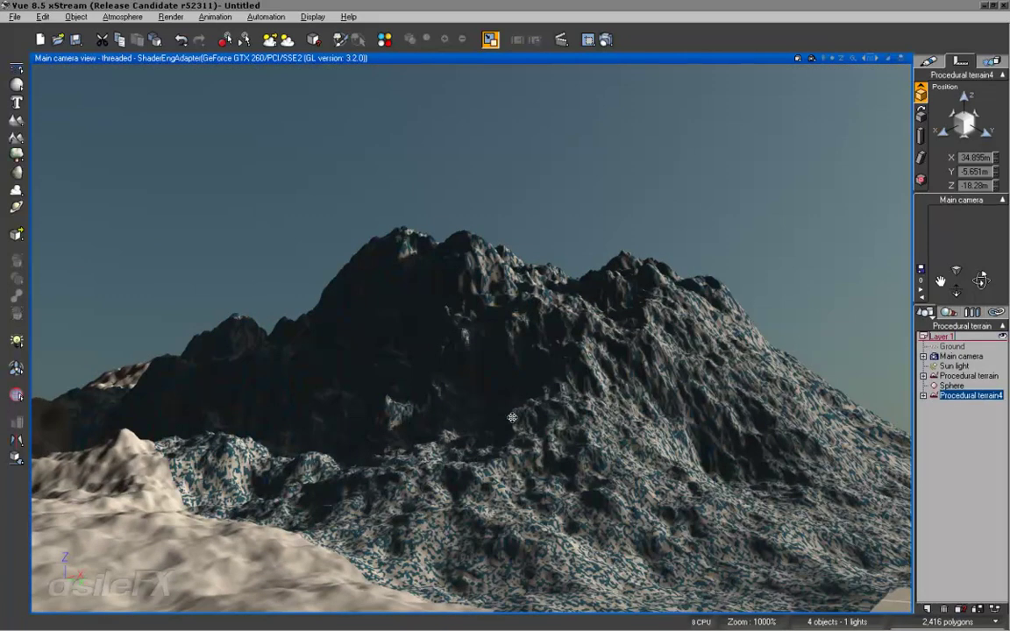
click(984, 450)
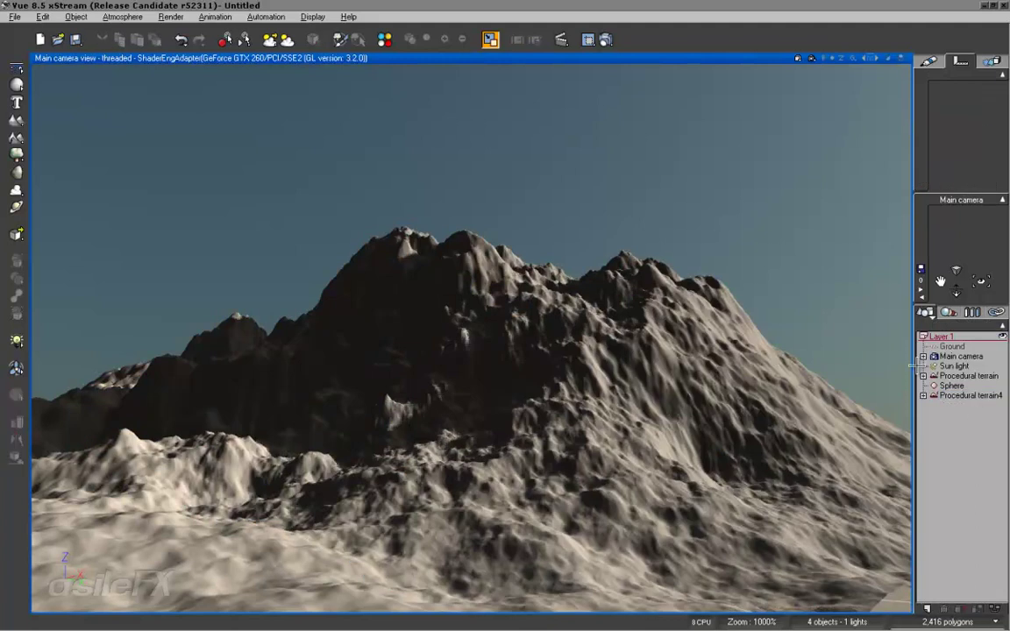
middle_drag(676, 442, 649, 428)
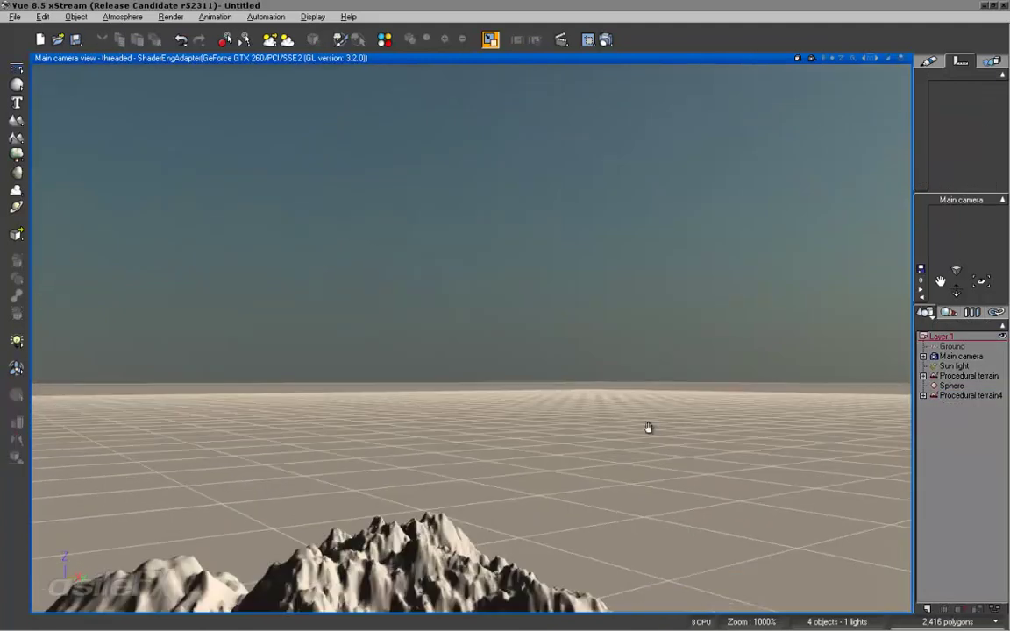
right_drag(648, 428, 661, 396)
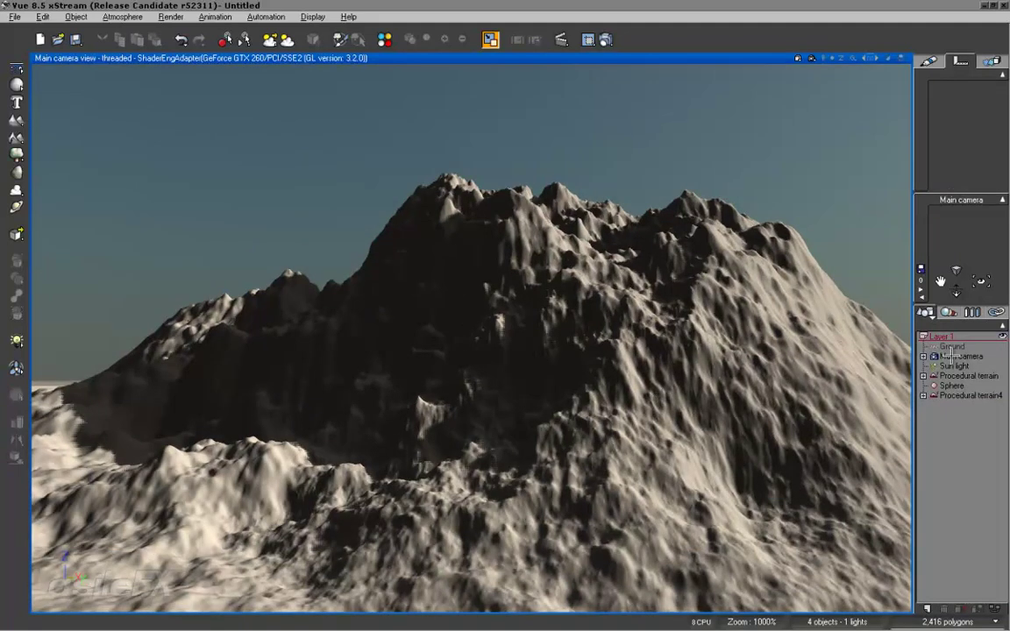
Review the Zone offset, Simple Fractal and Position nodes and the output preview in the extracted terrain's altitude function.
click(857, 333)
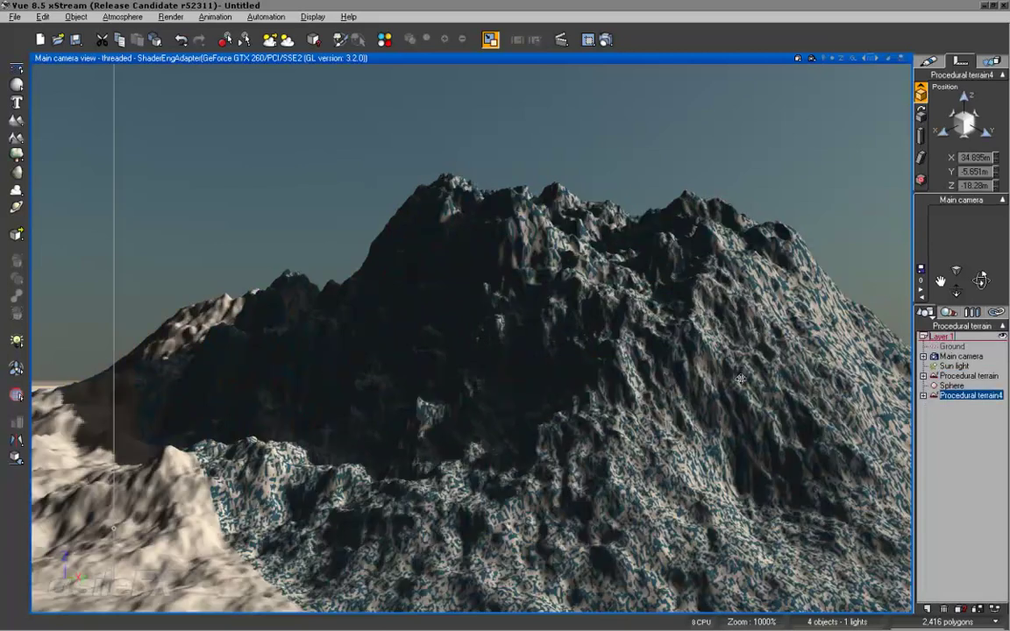
right_click(579, 326)
click(680, 515)
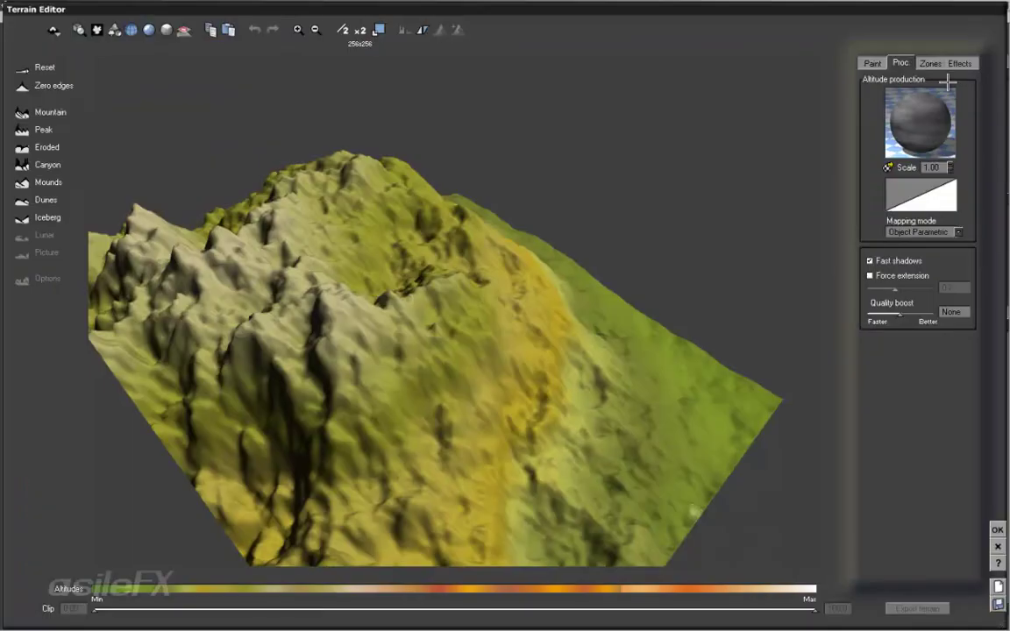
right_click(908, 107)
click(923, 115)
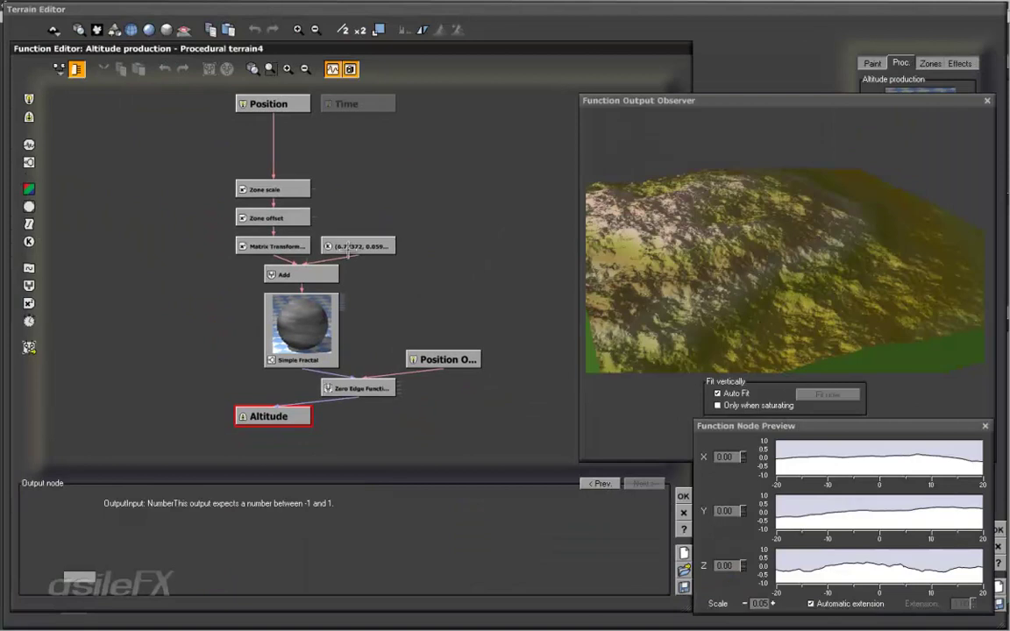
click(296, 219)
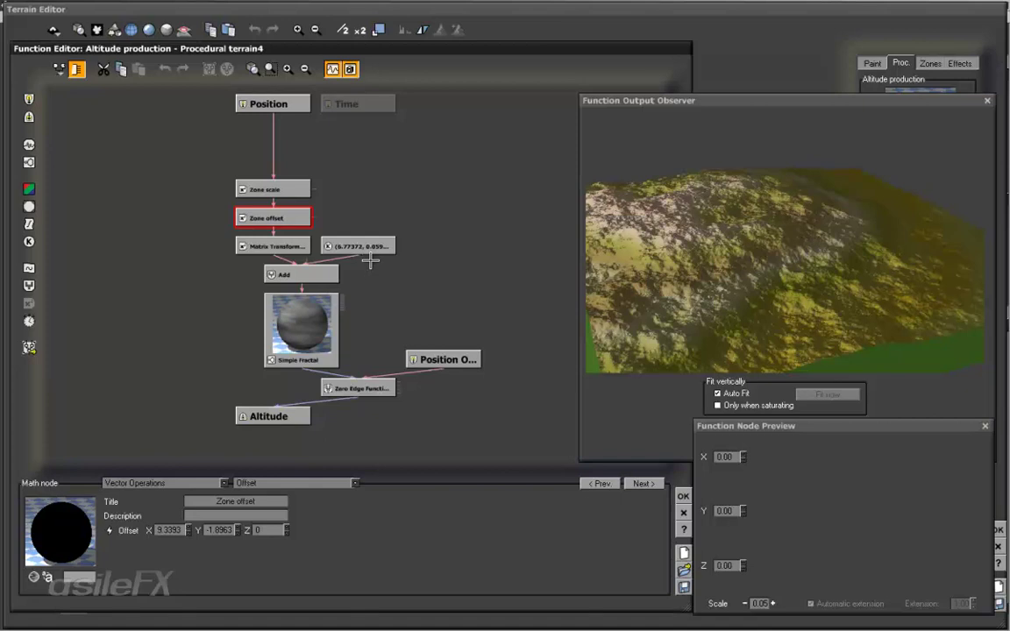
click(281, 298)
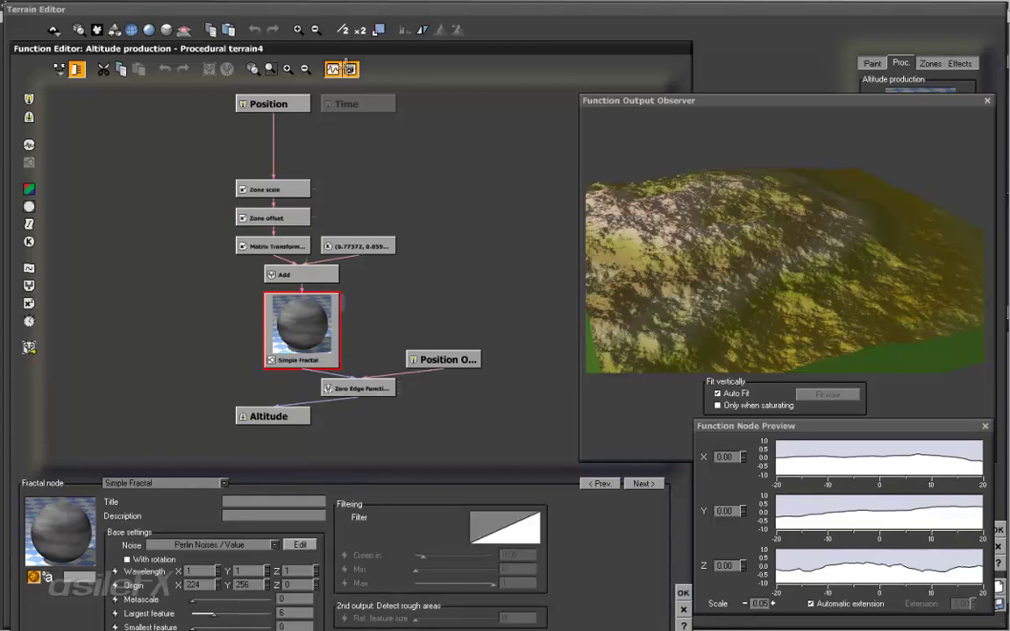
click(282, 101)
click(404, 167)
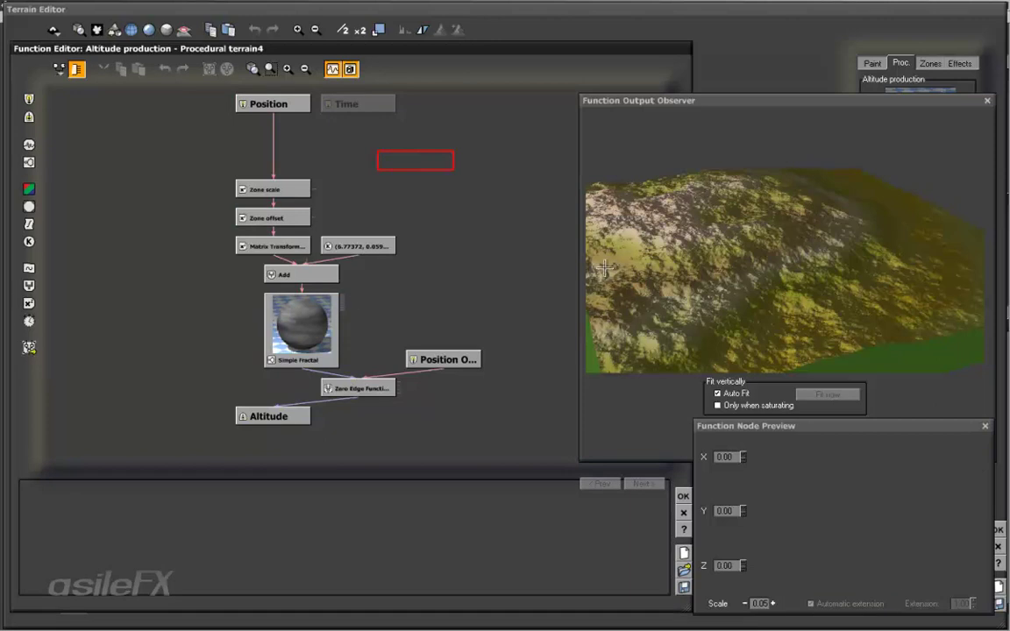
drag(692, 251, 651, 259)
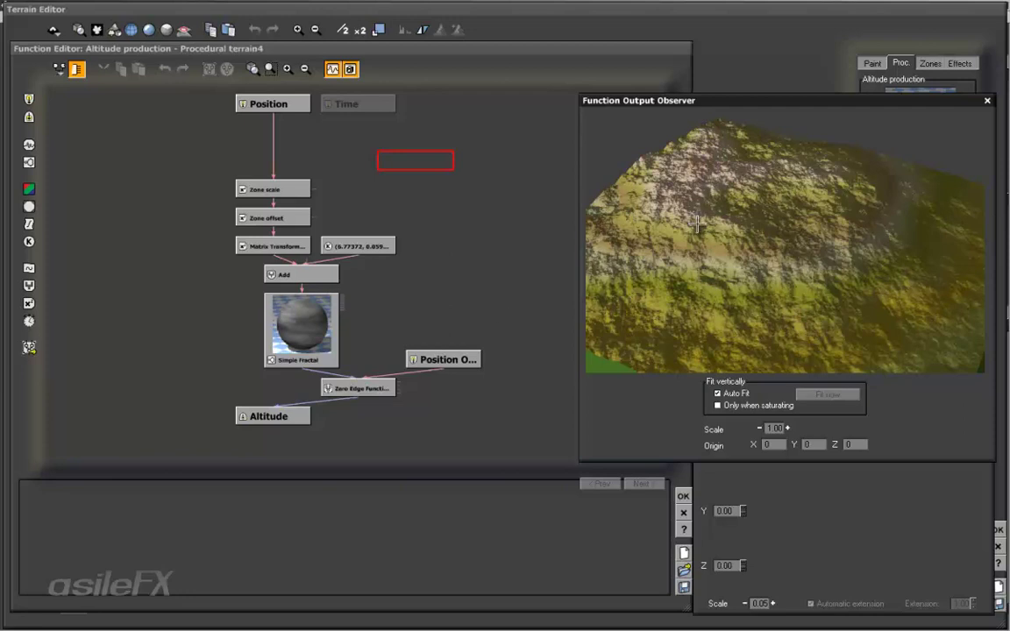
click(683, 497)
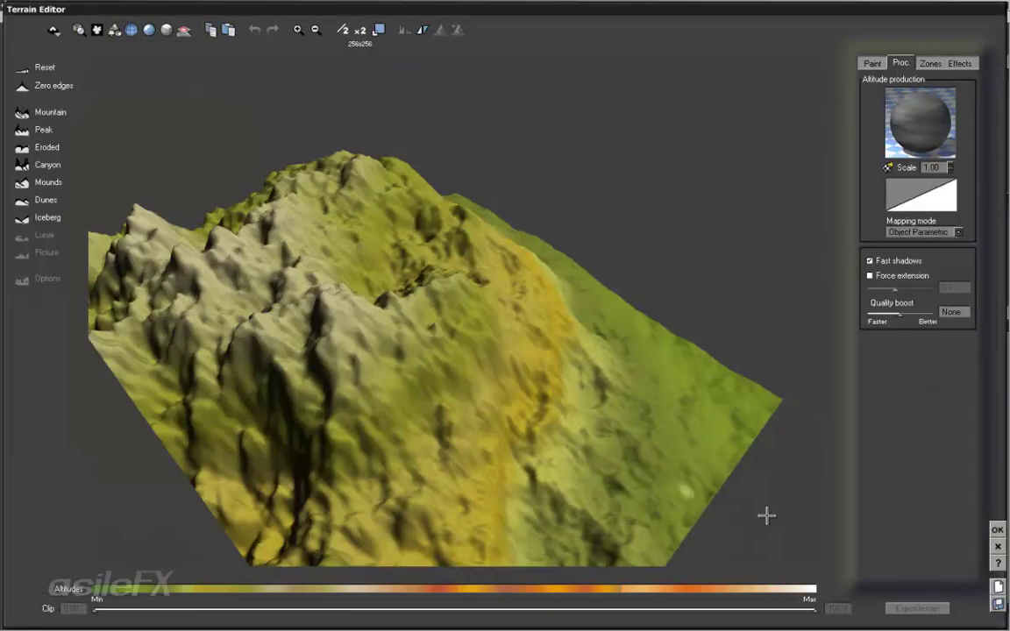
click(997, 528)
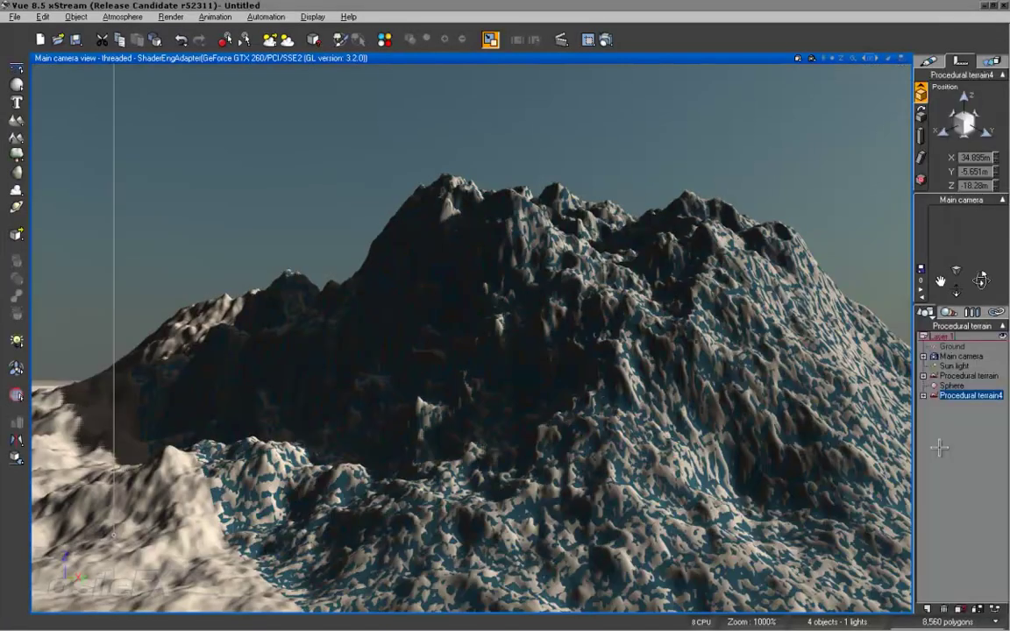
Add a new procedural terrain to the scene alongside the existing mountain terrains.
right_drag(598, 413, 570, 318)
scroll(570, 318, down, 8)
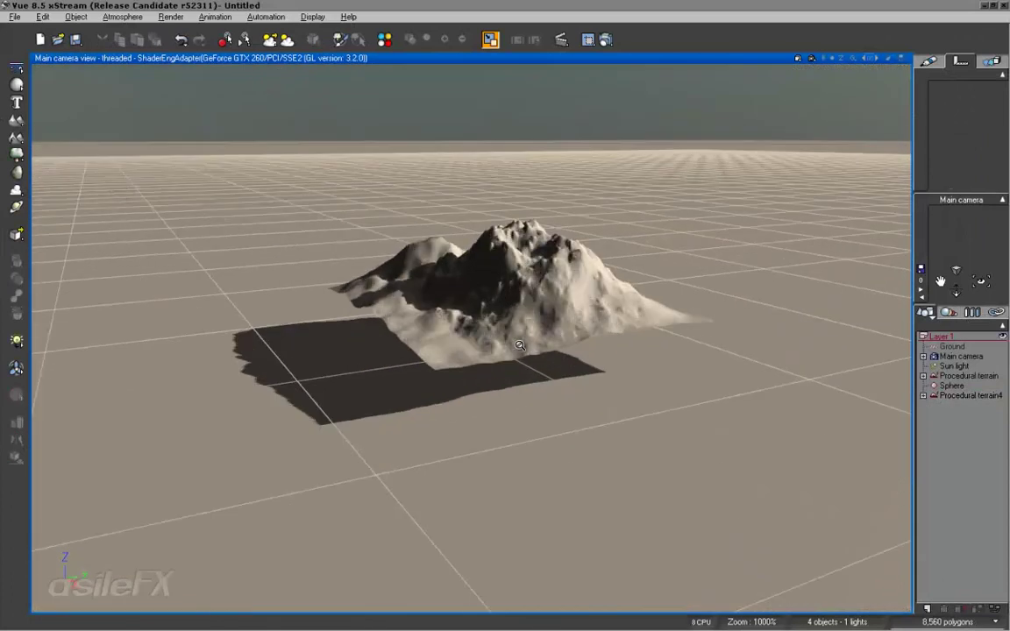
click(328, 300)
click(16, 120)
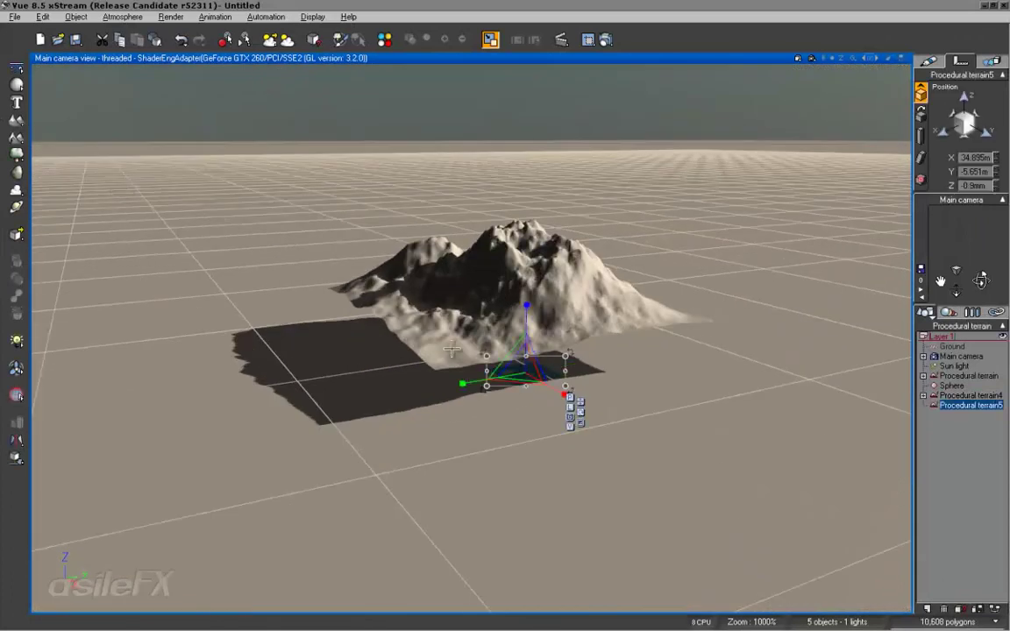
Move the new procedural terrain away from the mountain to about Y -149.5 m and scale it up several times.
drag(578, 367, 252, 417)
click(239, 480)
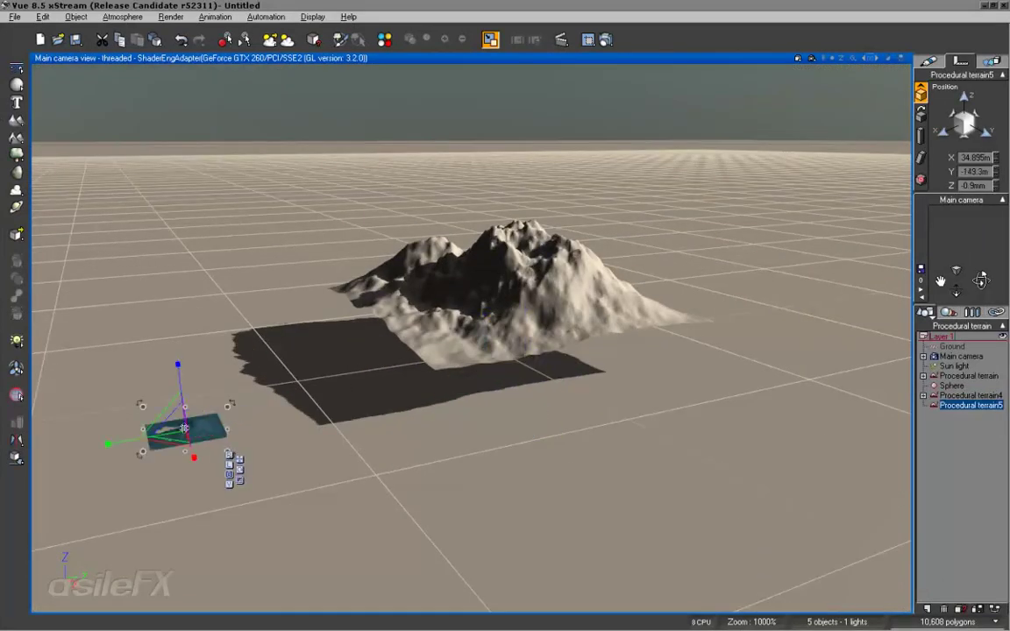
drag(169, 425, 360, 120)
drag(317, 458, 315, 457)
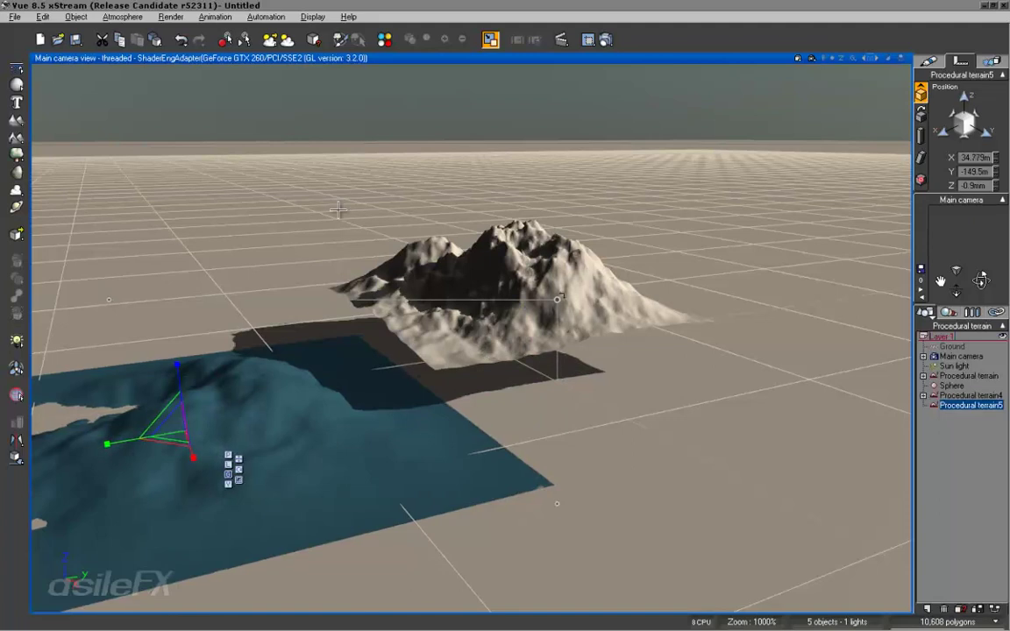
Edit the new procedural terrain, set its altitude mapping mode to World and turn off Zero edges.
right_click(204, 477)
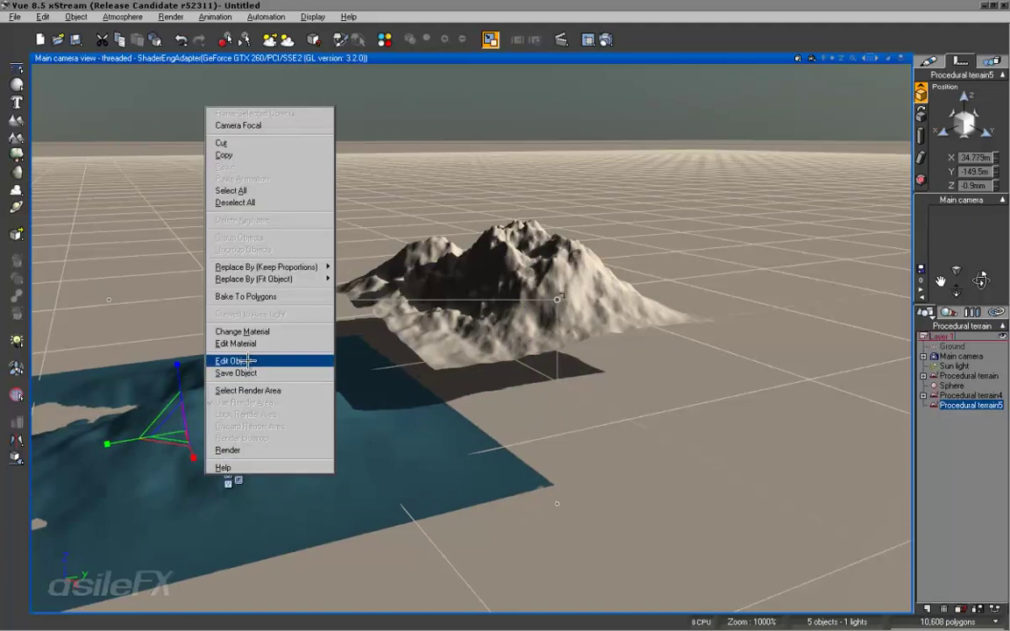
click(255, 359)
click(915, 232)
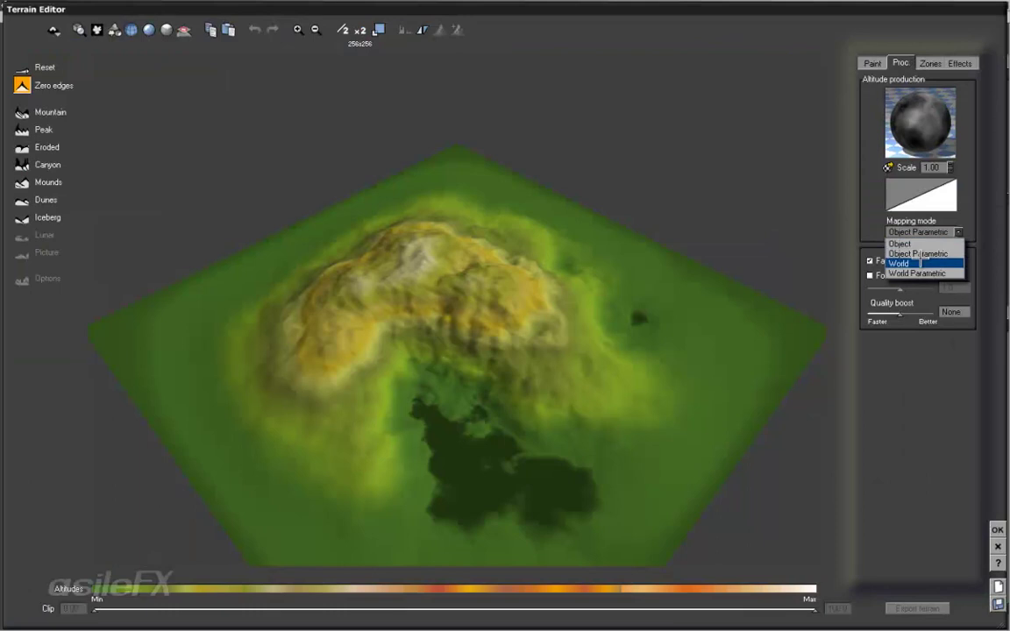
click(912, 254)
click(681, 339)
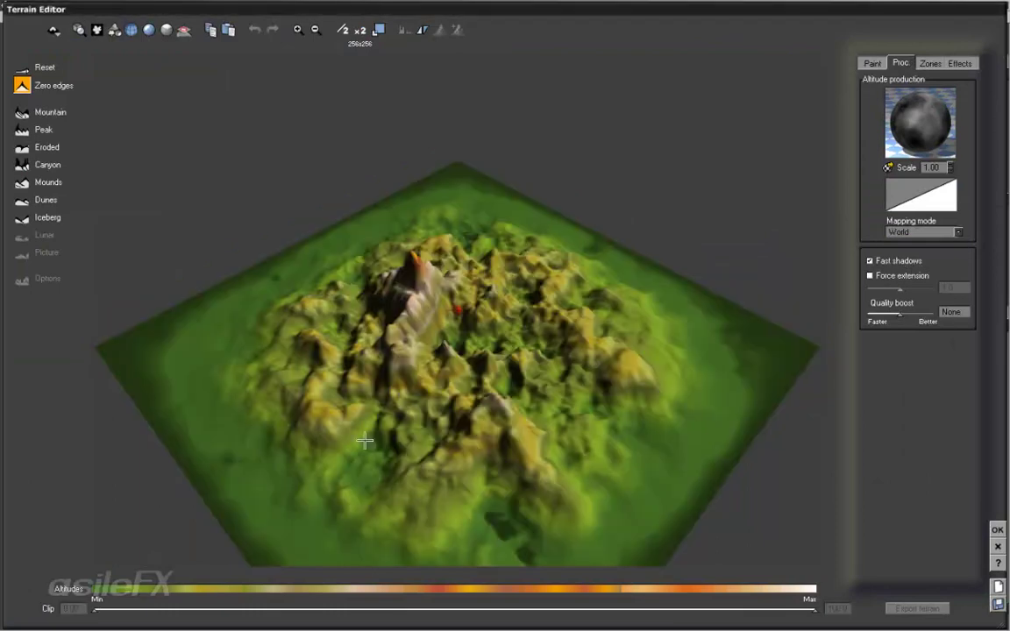
right_click(929, 132)
click(901, 141)
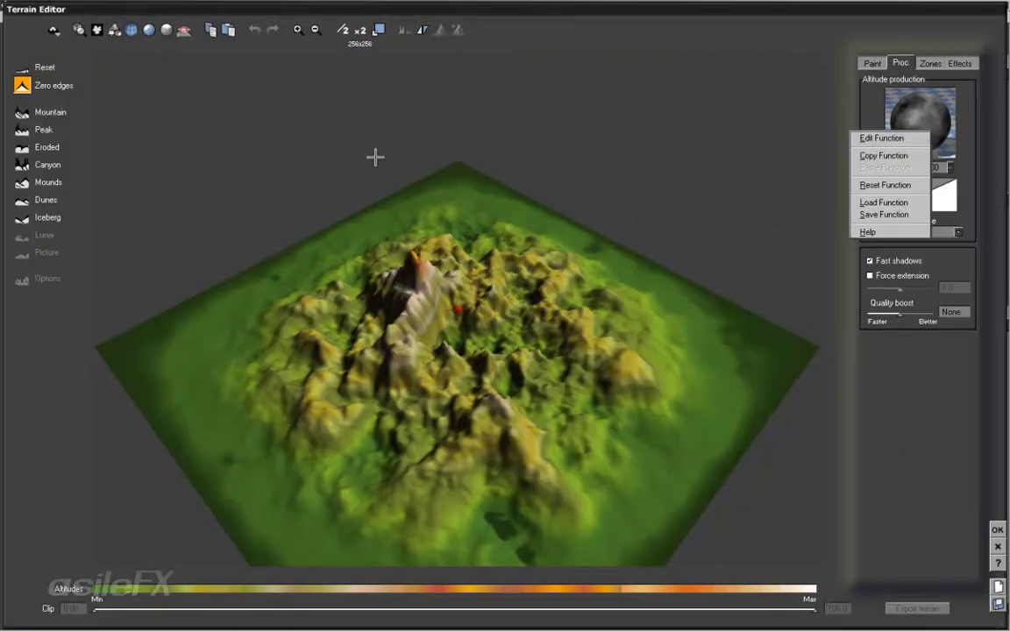
click(22, 85)
Delete the Seed node from the terrain's altitude function and place the Simple Fractal midway between Position and Altitude.
right_click(919, 123)
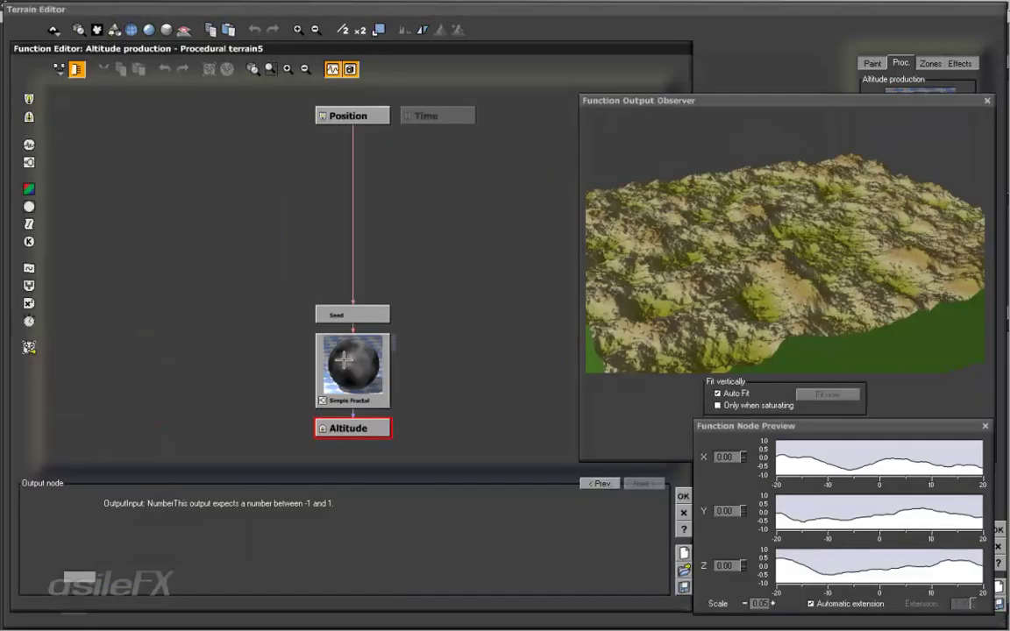
click(353, 364)
click(352, 313)
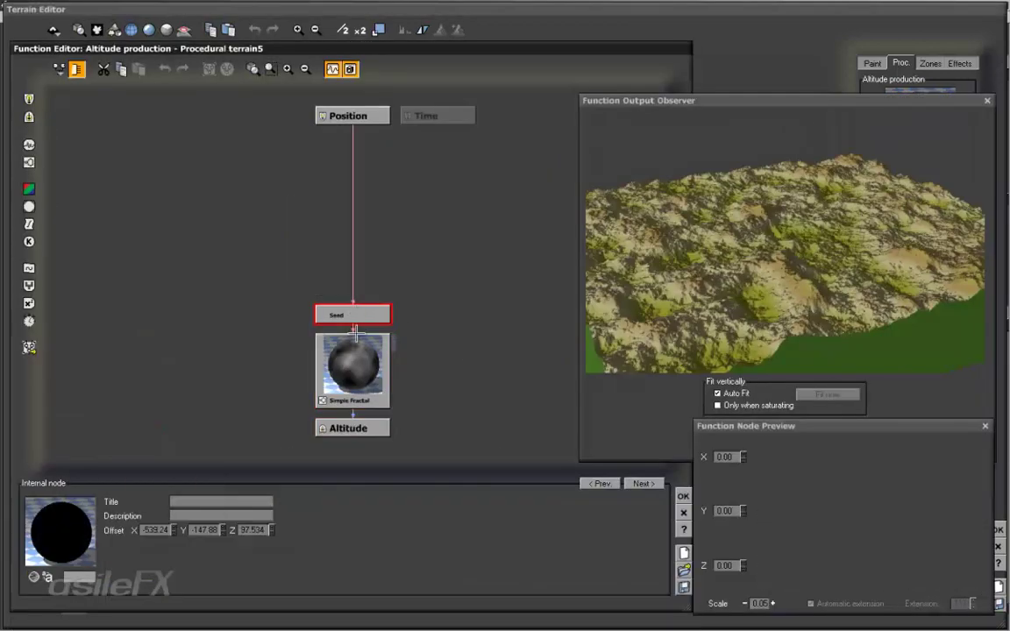
key(Delete)
drag(361, 351, 365, 270)
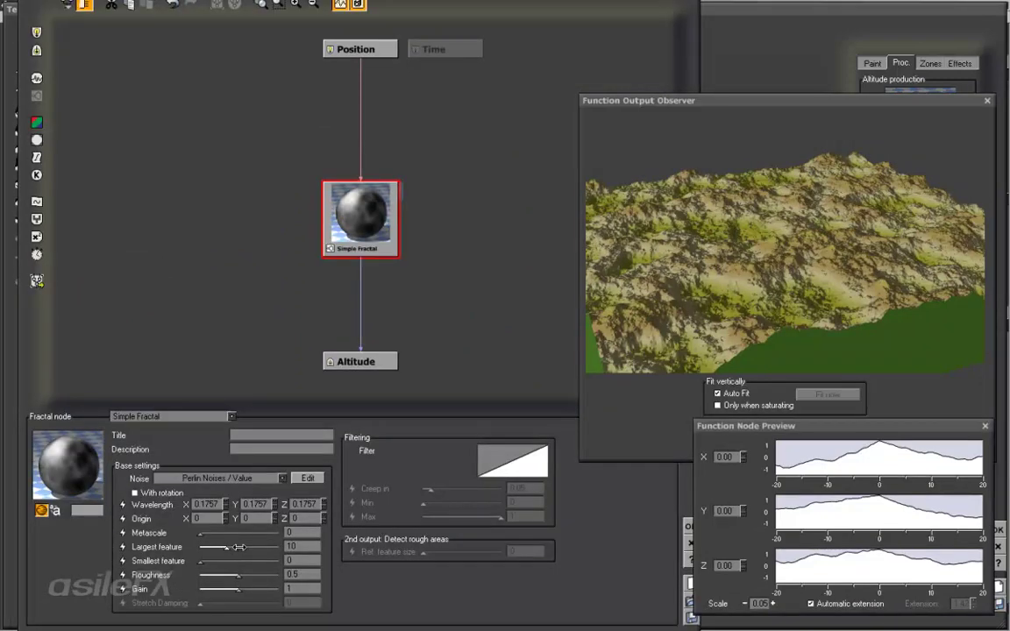
Raise the Simple Fractal's largest feature to about 35.7, look over the output preview and accept the altitude function.
drag(240, 547, 253, 547)
drag(603, 315, 642, 298)
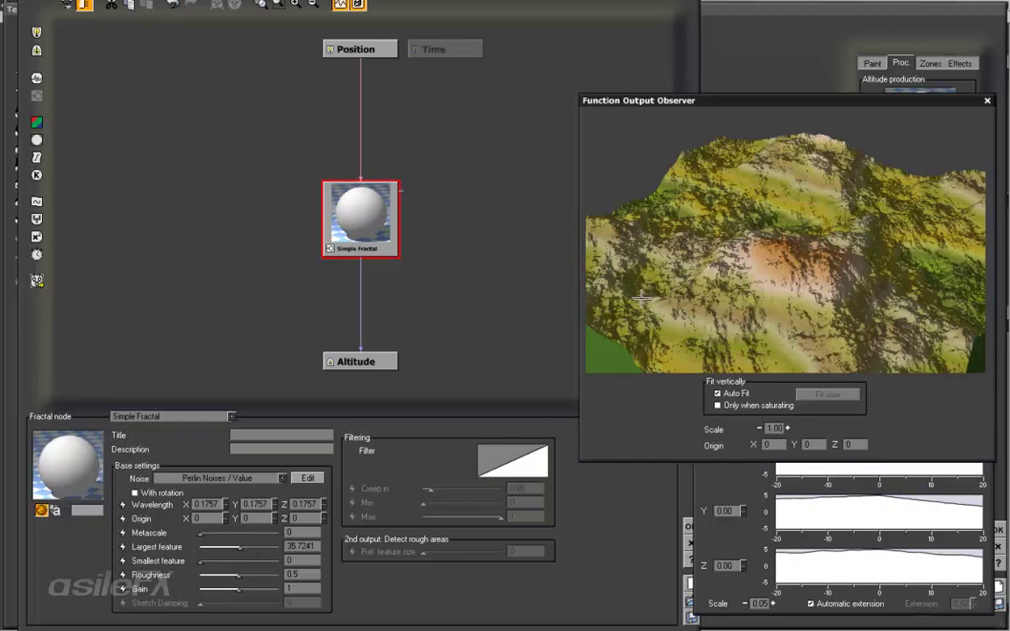
middle_drag(497, 181, 470, 211)
click(453, 142)
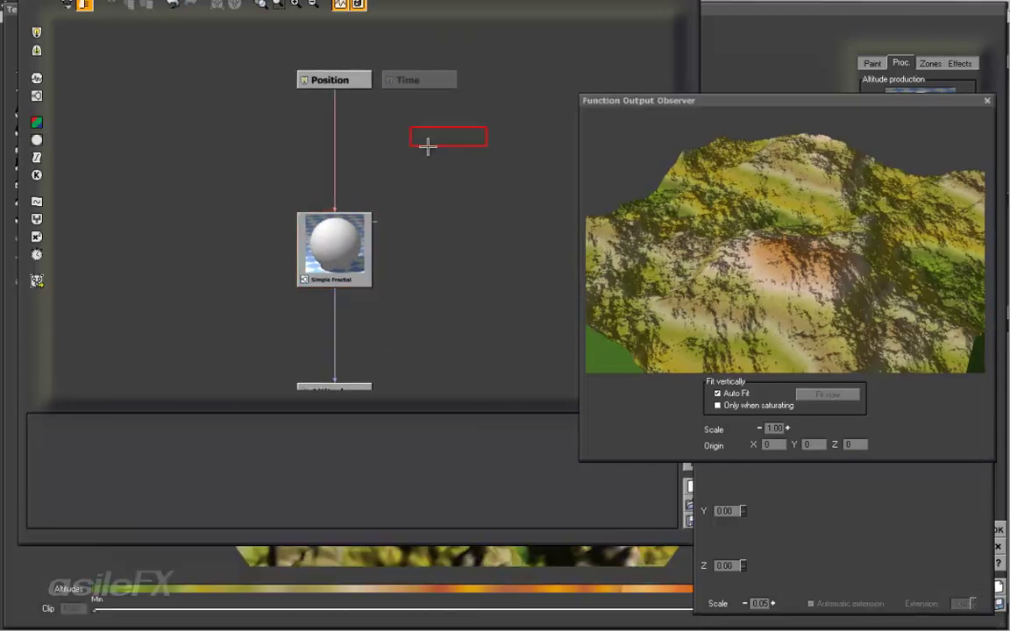
right_click(427, 145)
click(372, 116)
drag(601, 495, 504, 538)
click(593, 471)
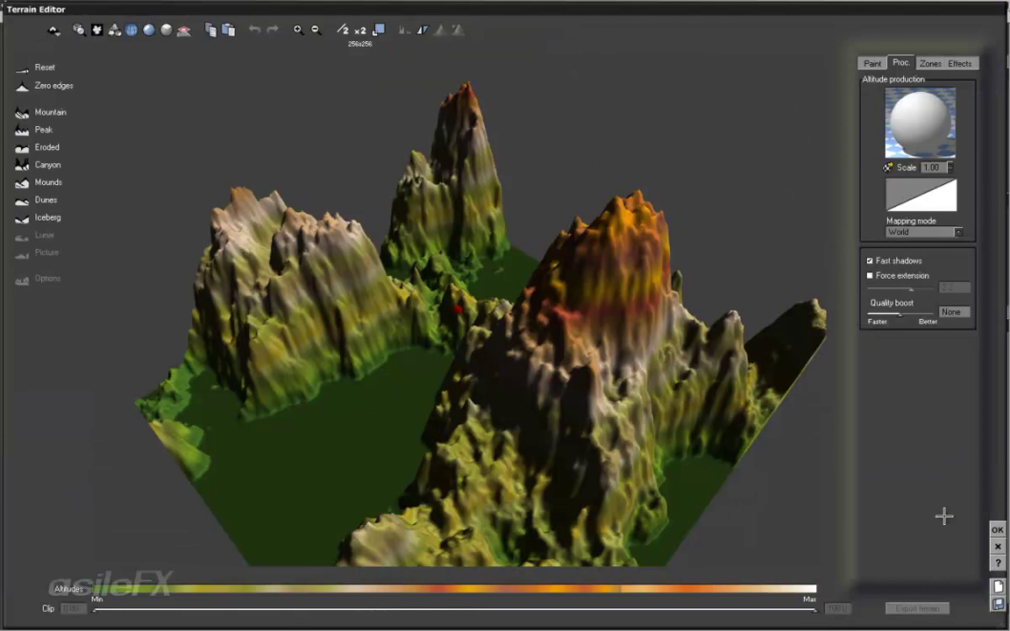
Force the terrain's altitude extension to 5.0 and accept the terrain edits.
click(871, 275)
click(926, 288)
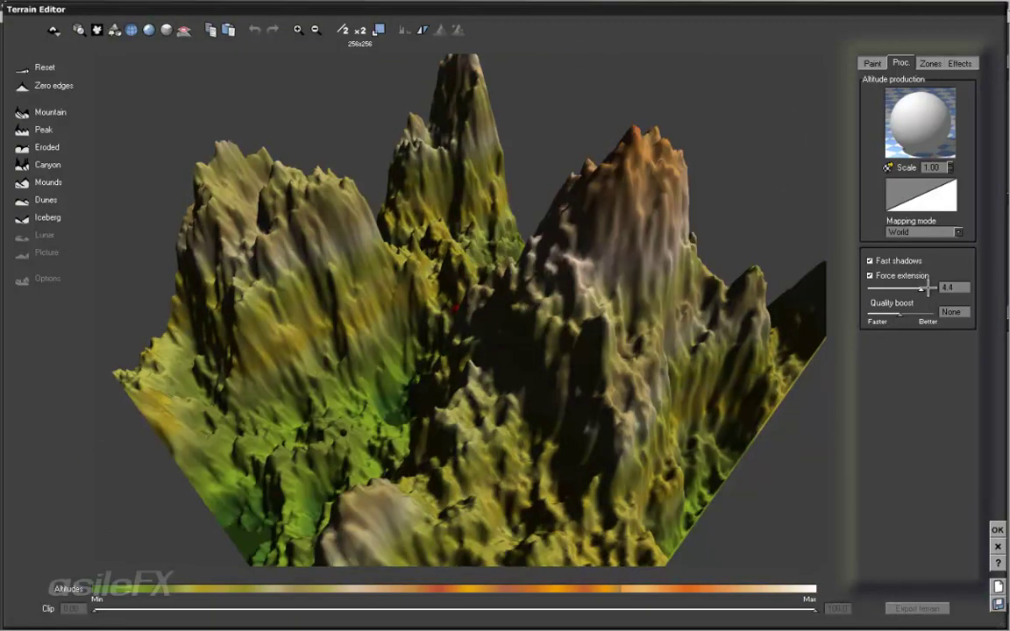
click(997, 530)
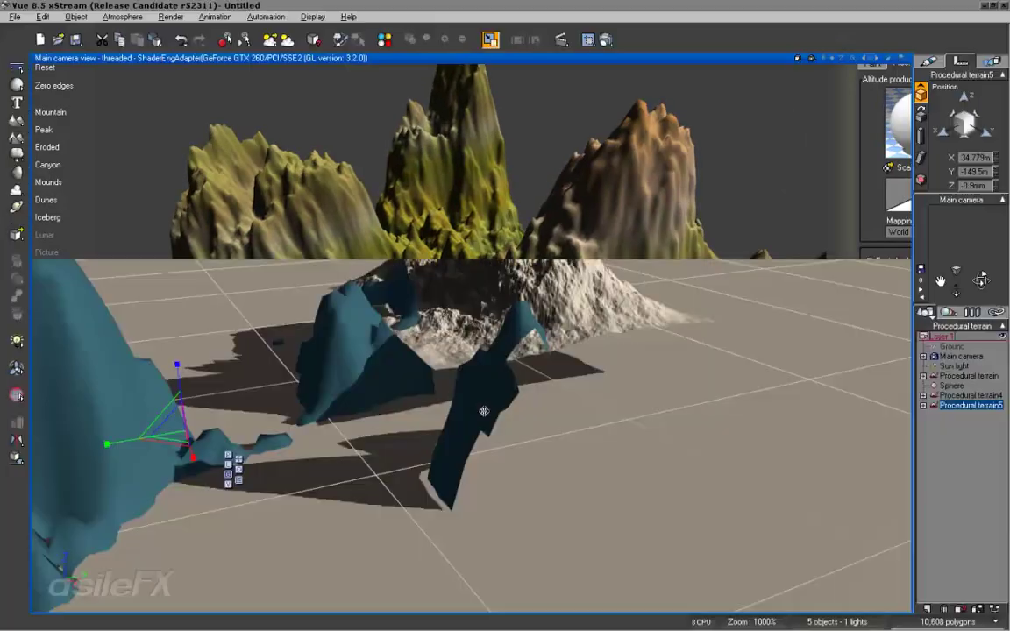
Flatten the new terrain vertically and raise it above the ground to about Z 51.1 m.
right_drag(521, 362, 511, 354)
drag(509, 350, 512, 400)
drag(501, 350, 505, 151)
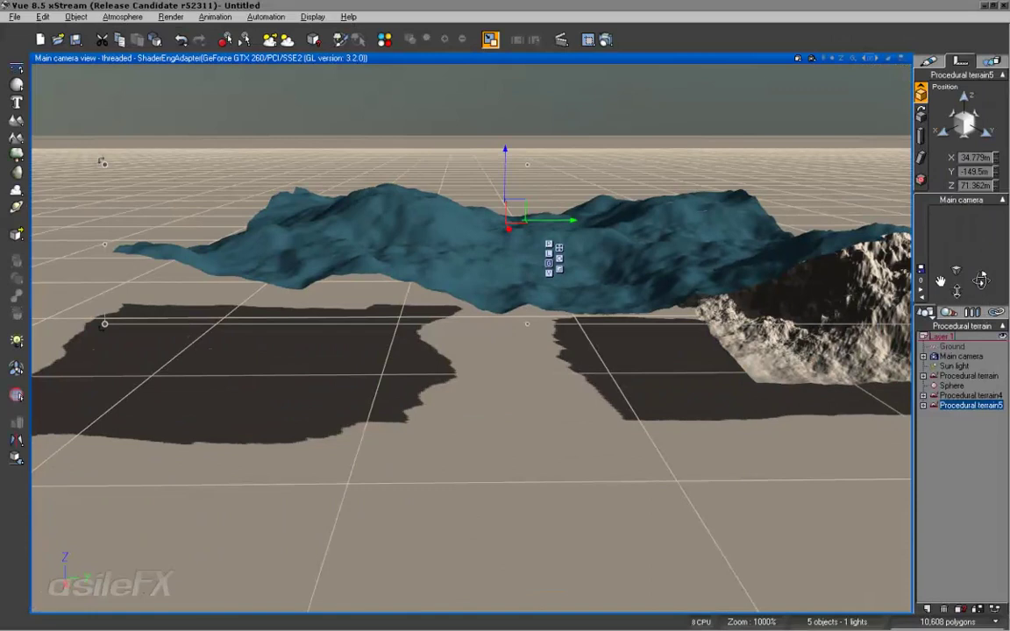
right_drag(502, 465, 519, 420)
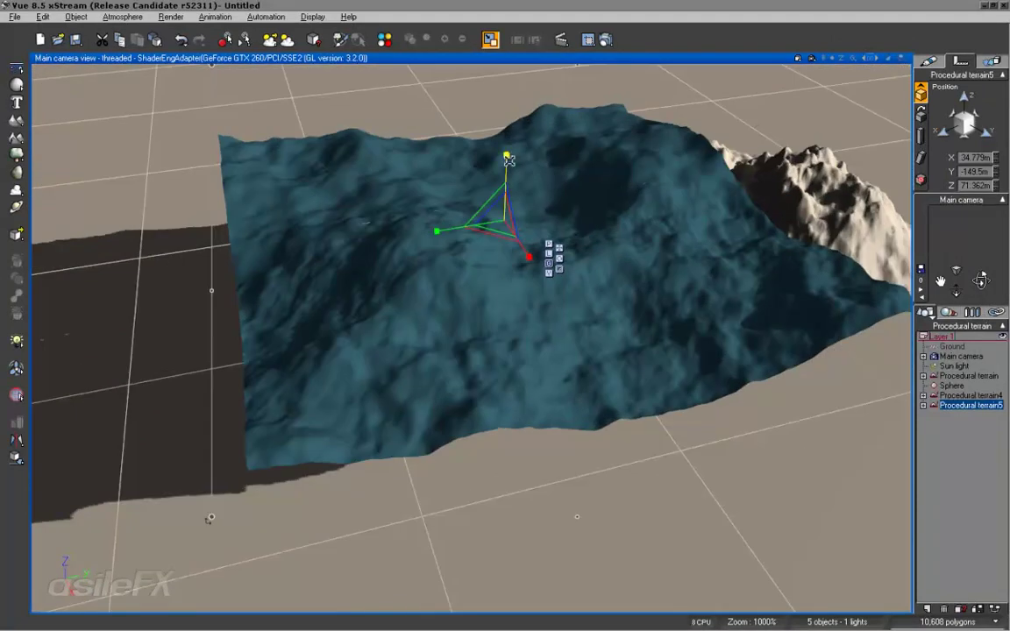
drag(510, 173, 519, 217)
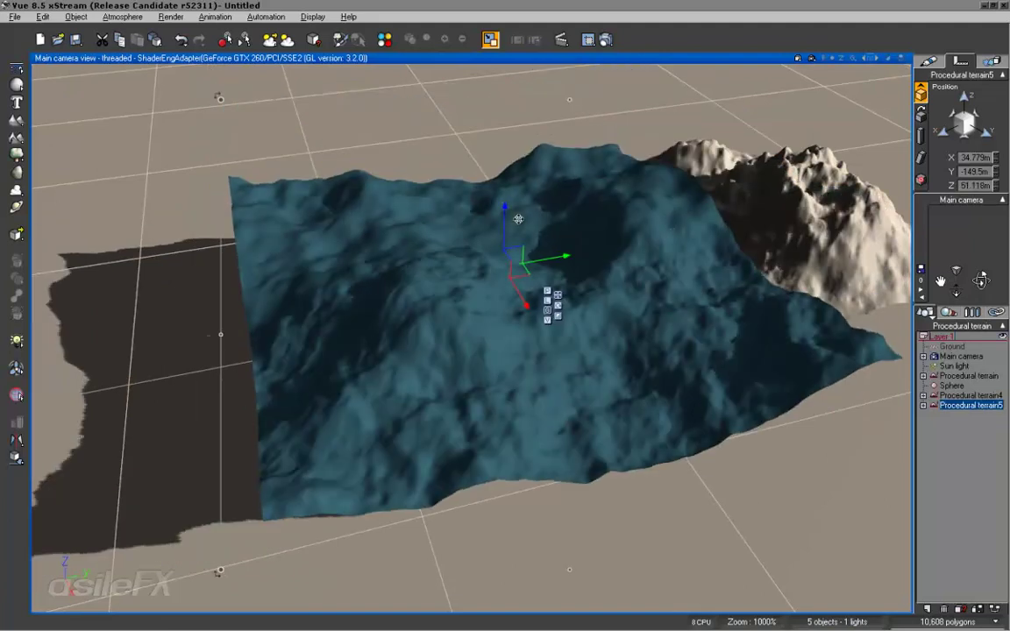
Feed the Simple Fractal from a new Position Options input node instead of Position, then accept the function and terrain edits.
double_click(621, 305)
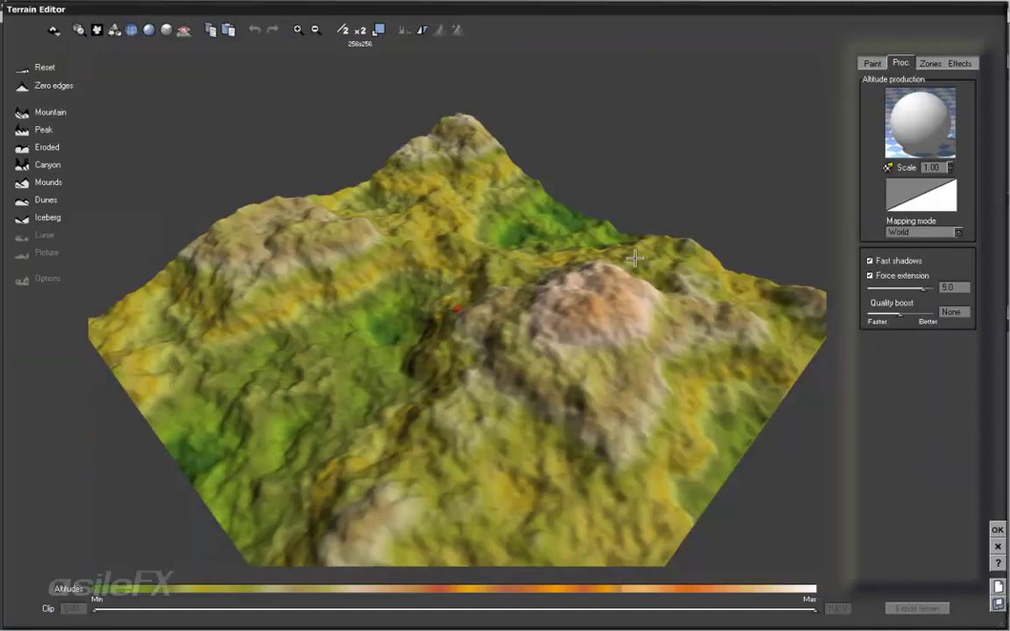
right_click(969, 103)
click(958, 116)
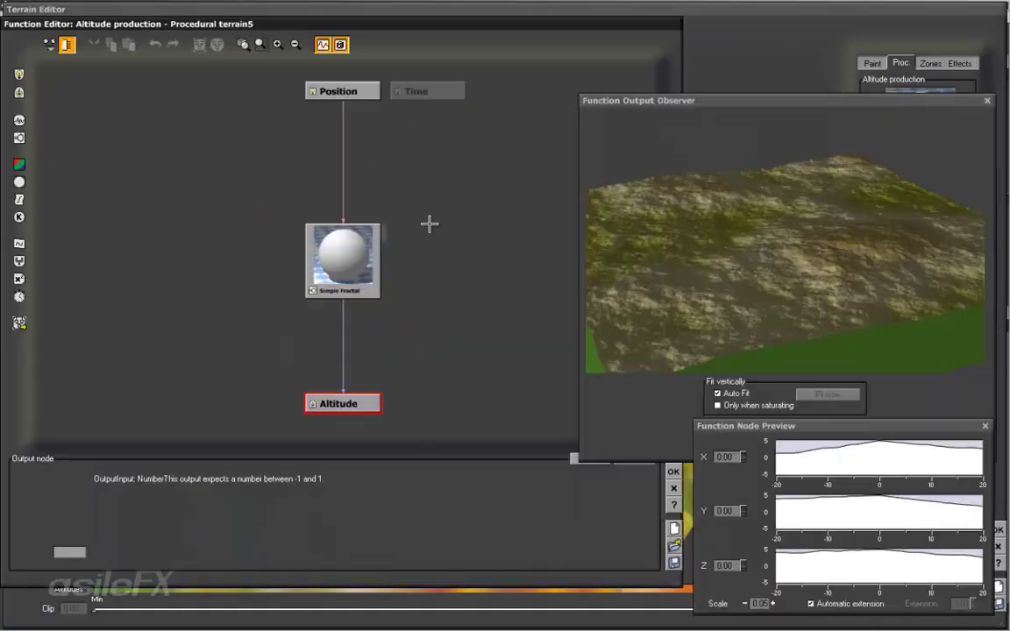
right_click(442, 215)
mouse_move(502, 219)
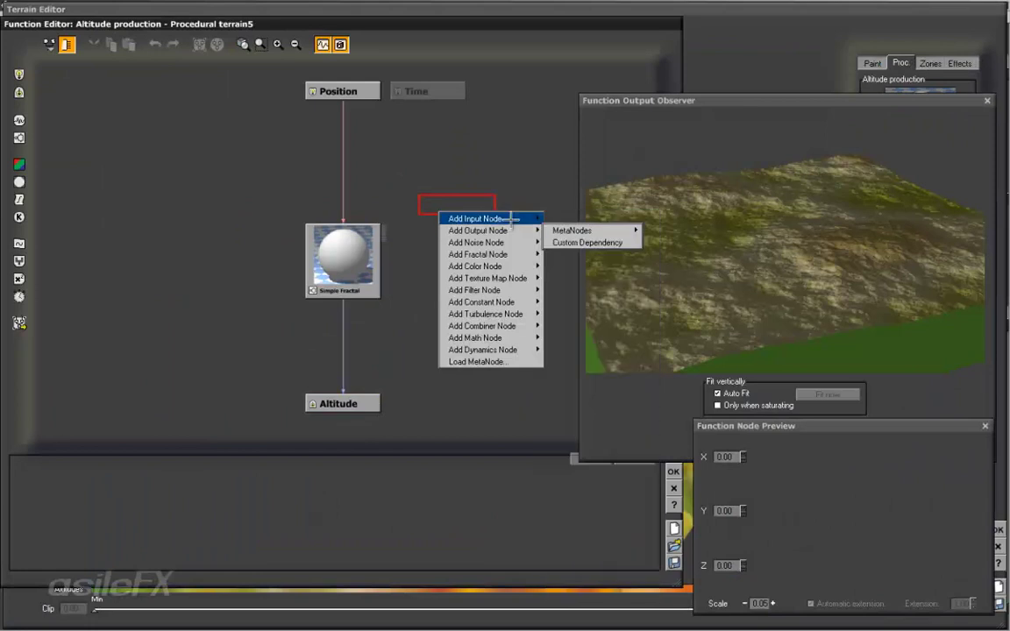
click(580, 272)
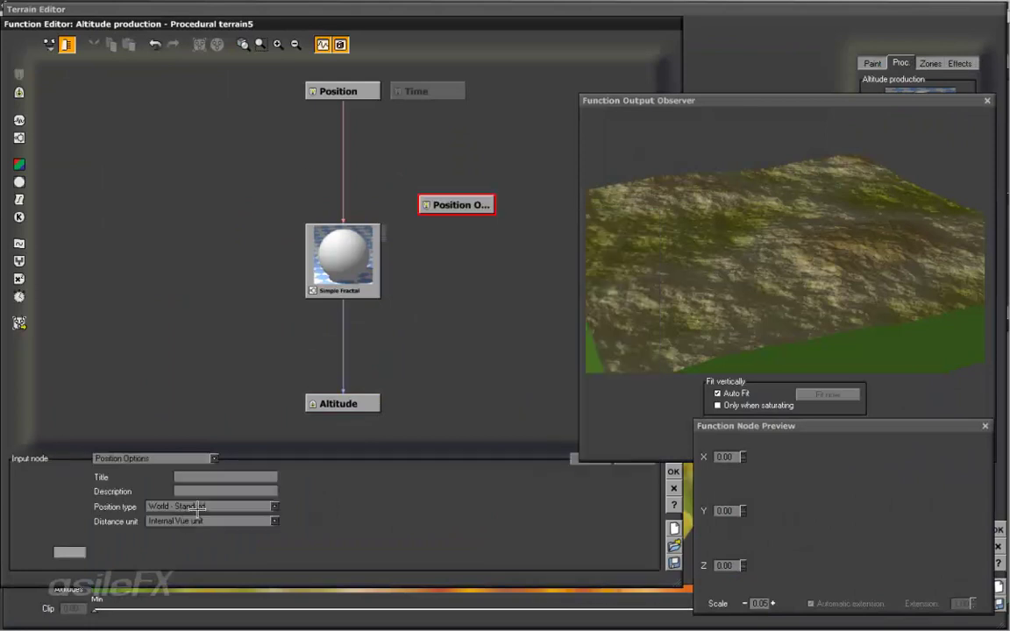
drag(346, 103, 410, 194)
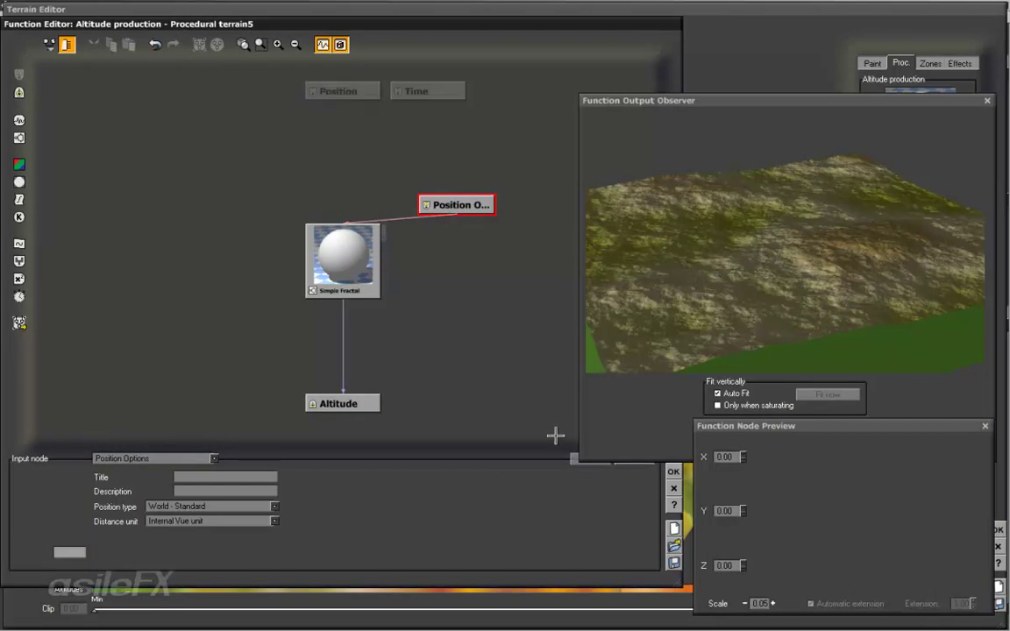
click(673, 471)
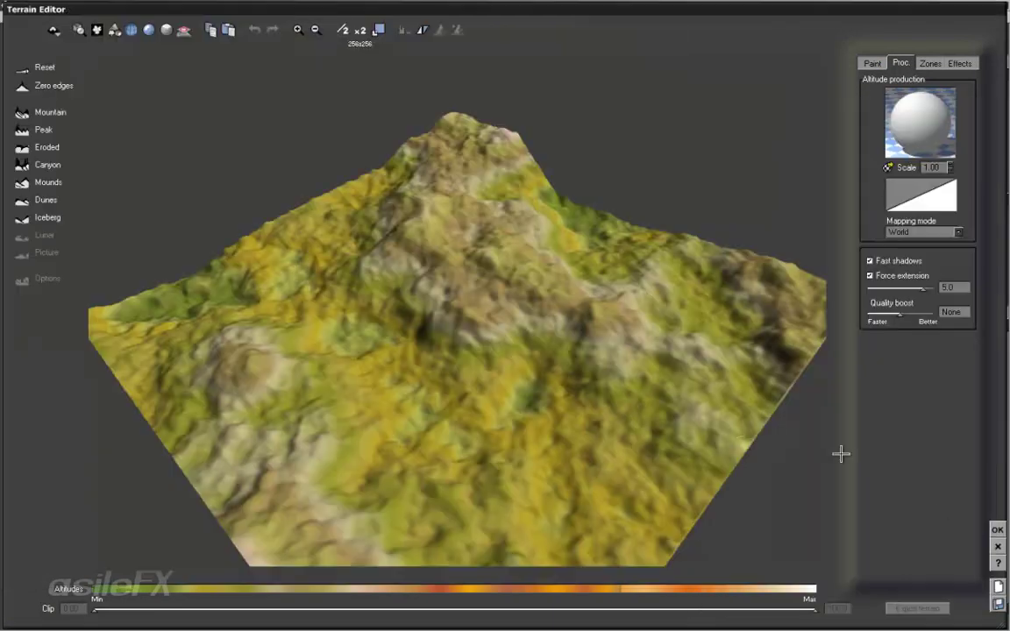
click(997, 527)
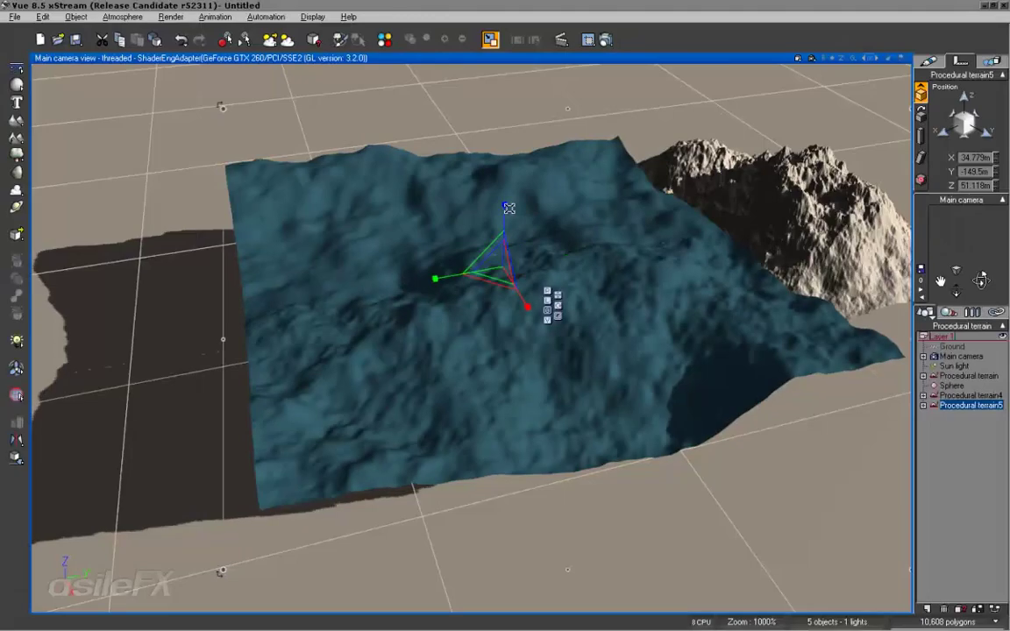
Stretch the new terrain vertically, lower it to about Z 46 m and view how it meets the mountain.
drag(507, 200, 511, 335)
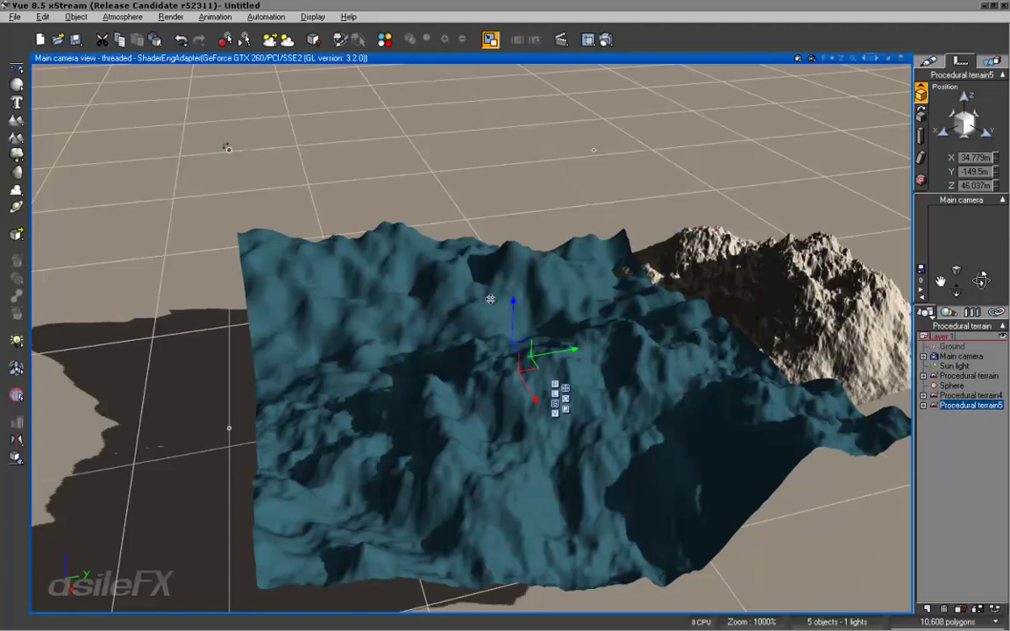
right_drag(673, 299, 631, 323)
middle_drag(625, 351, 587, 340)
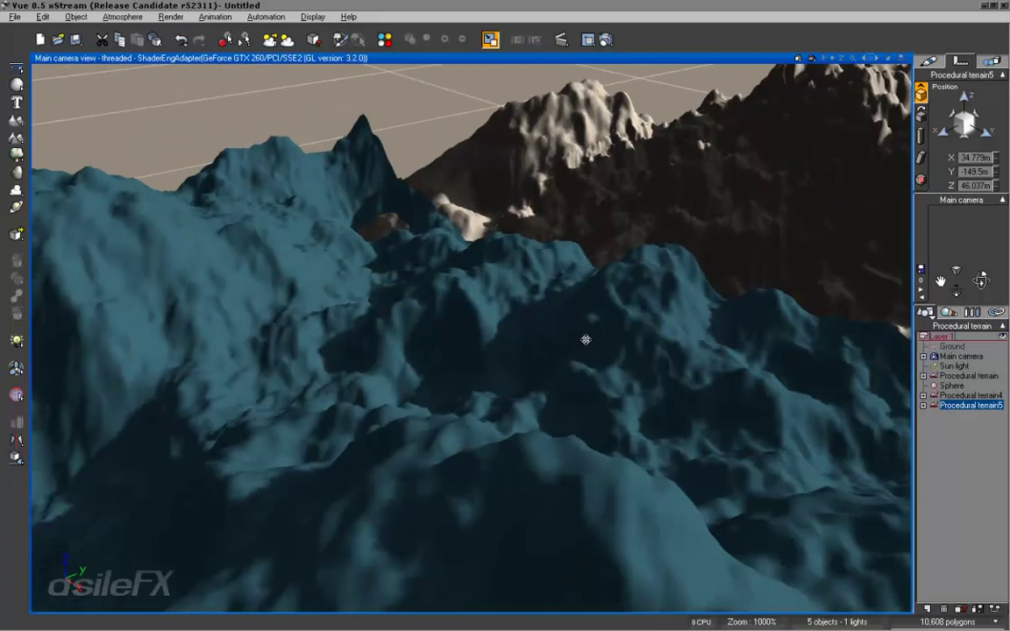
scroll(586, 341, down, 3)
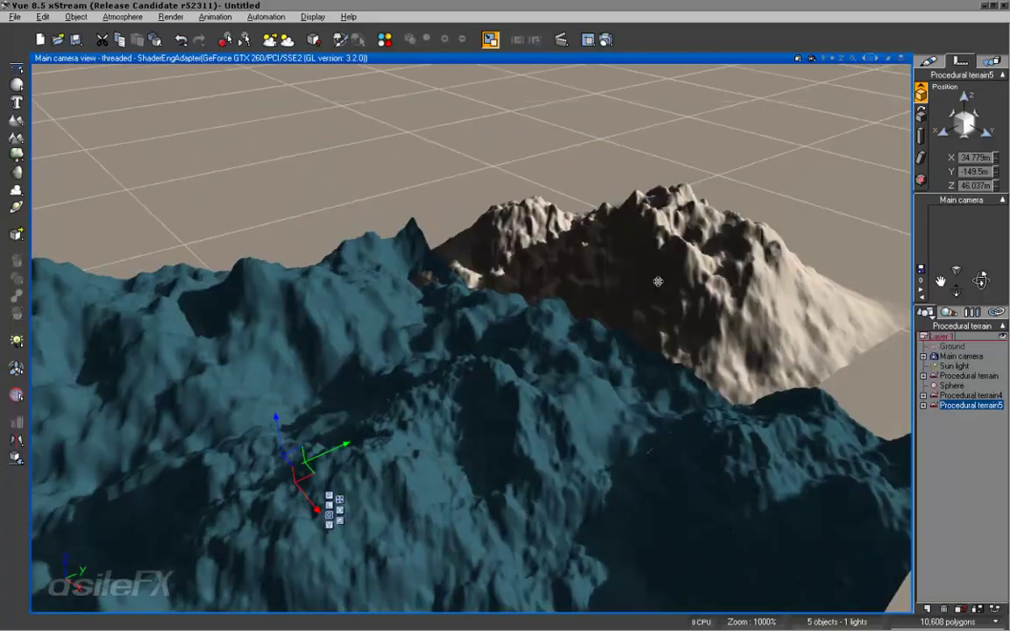
Open the altitude production function of Procedural terrain4 for editing.
click(965, 395)
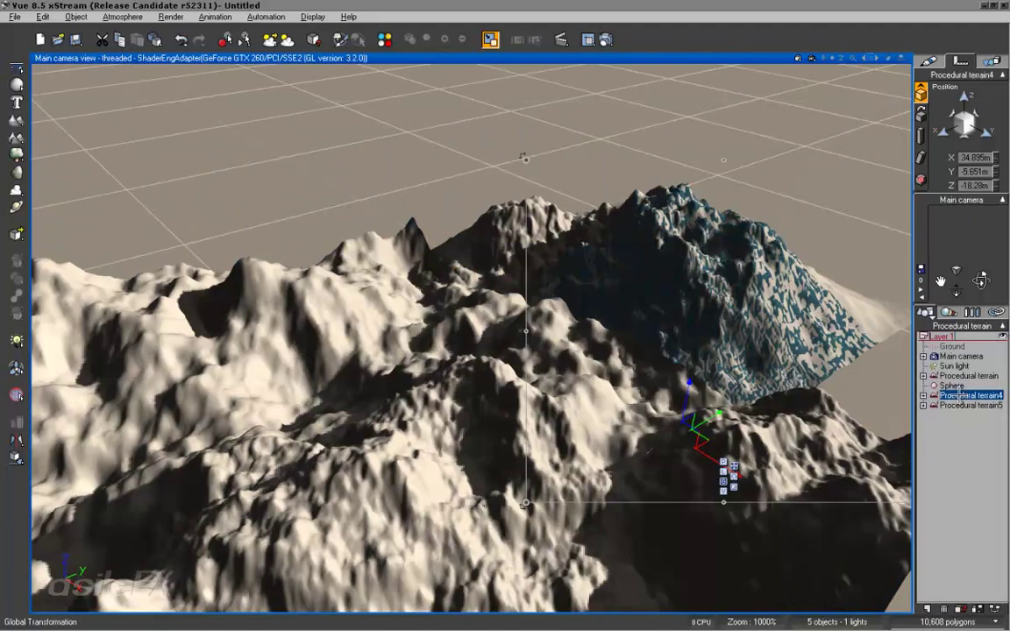
right_click(750, 302)
click(807, 518)
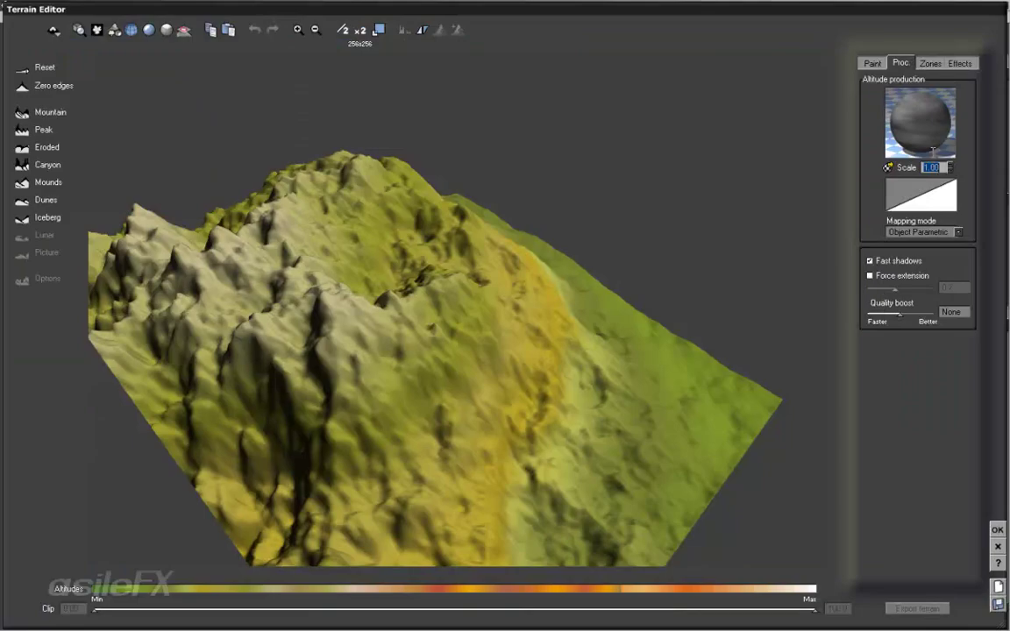
right_click(907, 139)
click(881, 143)
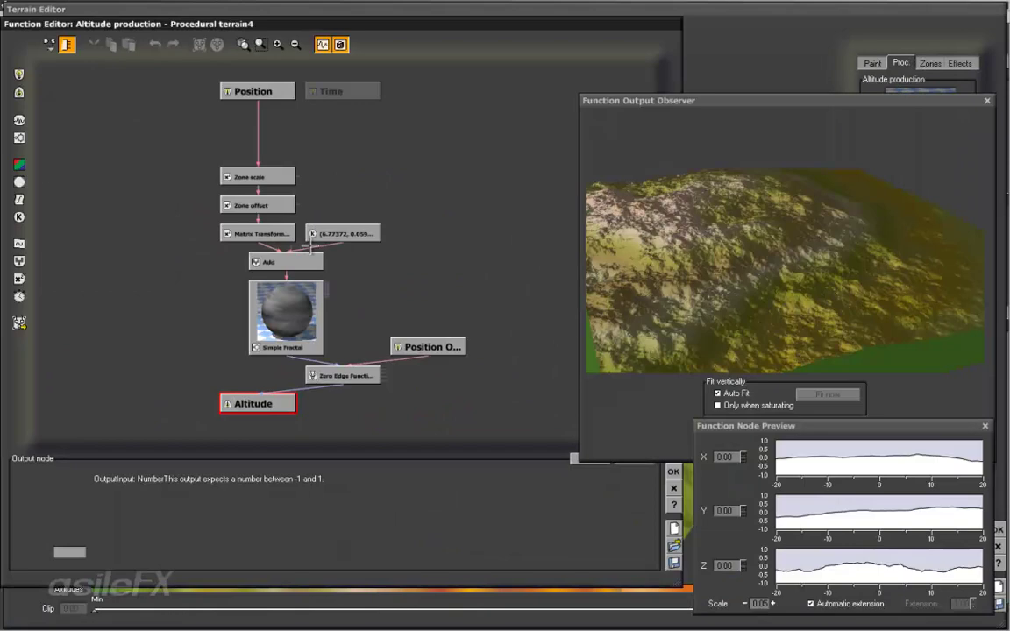
Review the constant vector and Add nodes, moving the constant vector node clear of the Matrix Transform node.
click(313, 235)
drag(357, 287, 371, 282)
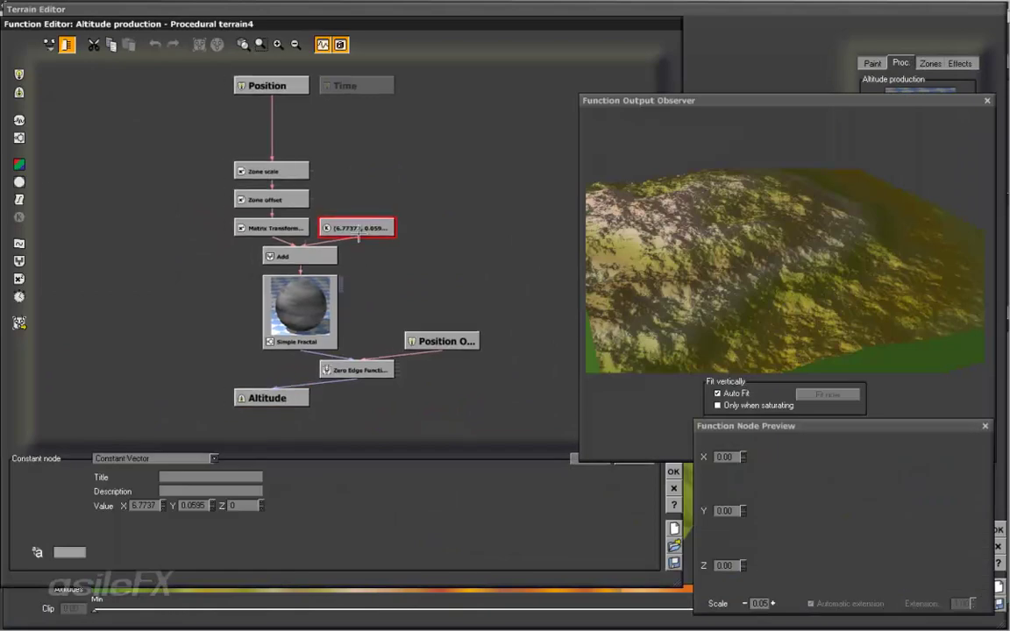
drag(440, 229, 441, 194)
click(326, 254)
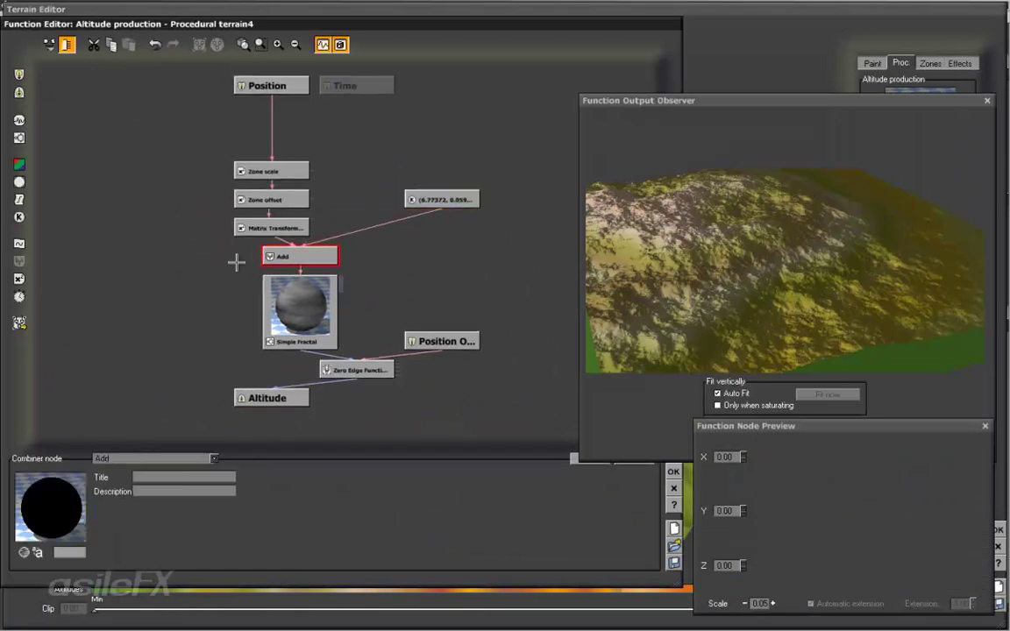
click(448, 249)
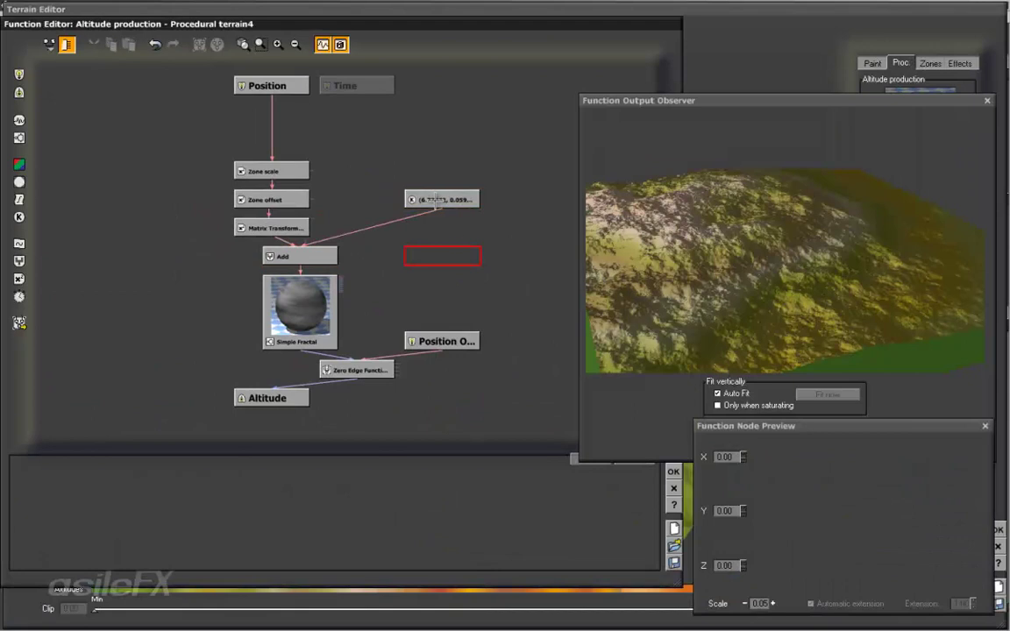
drag(436, 200, 408, 200)
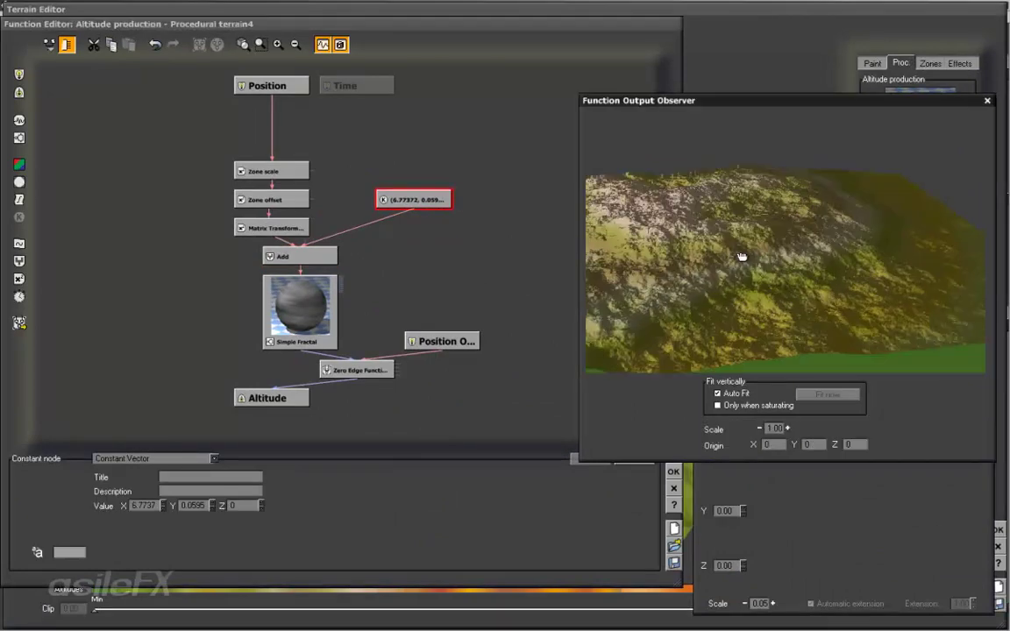